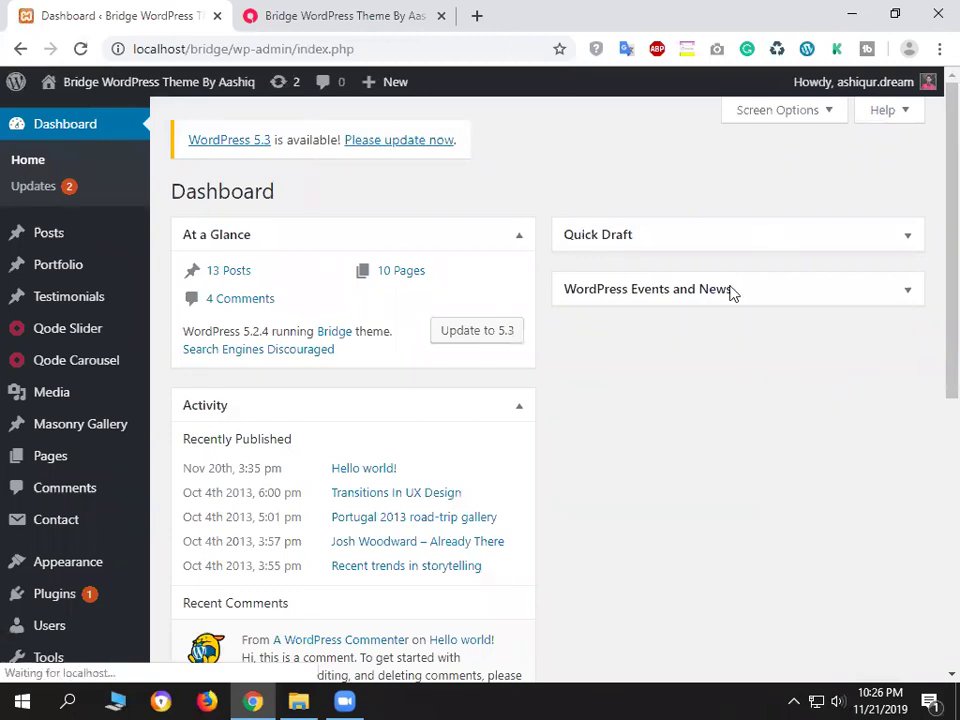
Look through the Bridge site's front page, from the slider through the feature and video sections to the statistics section.
scroll(100, 627, down, 1)
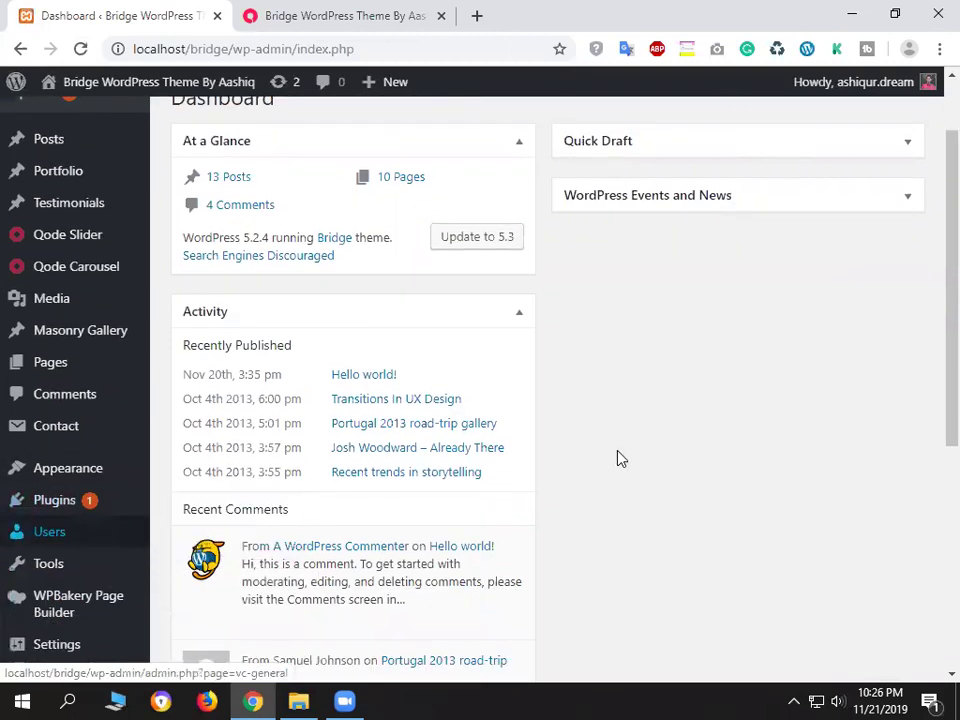
scroll(619, 456, up, 1)
click(437, 18)
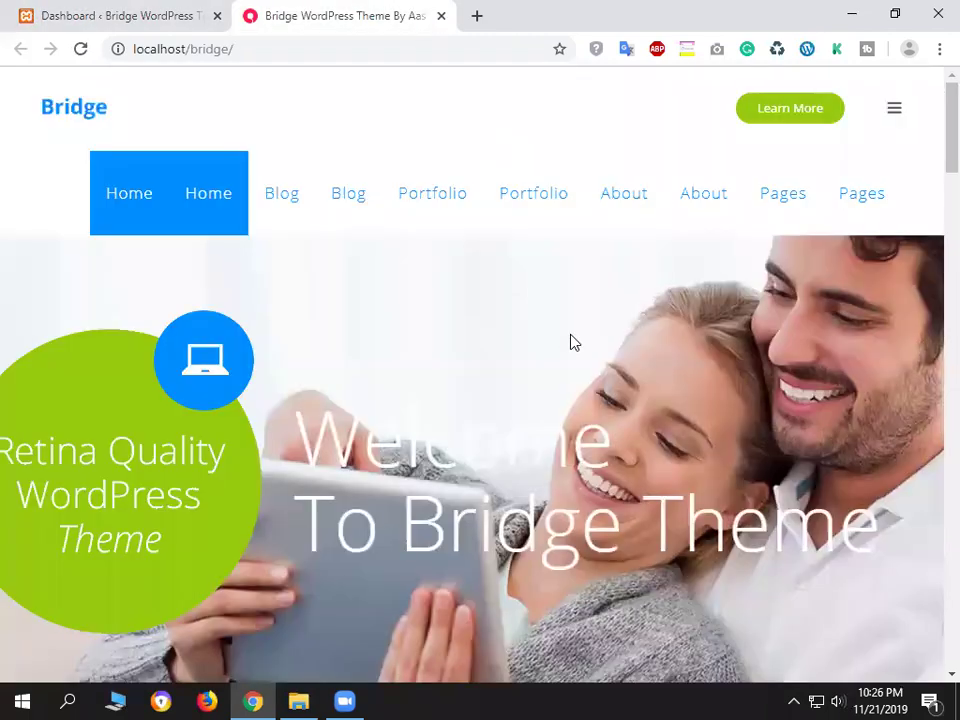
scroll(930, 147, down, 1)
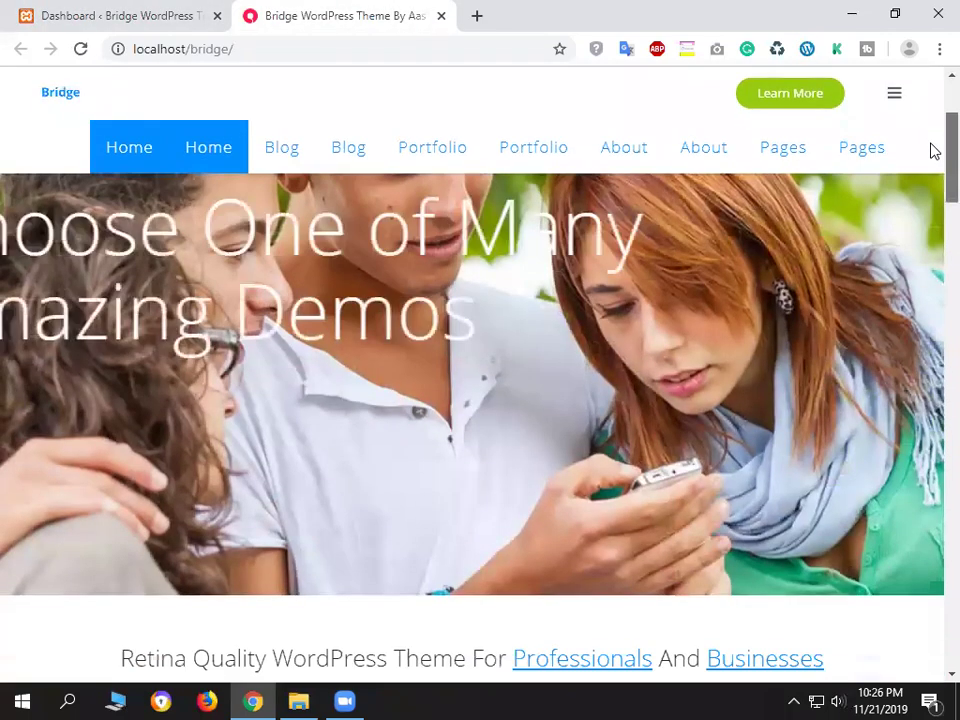
drag(485, 305, 34, 268)
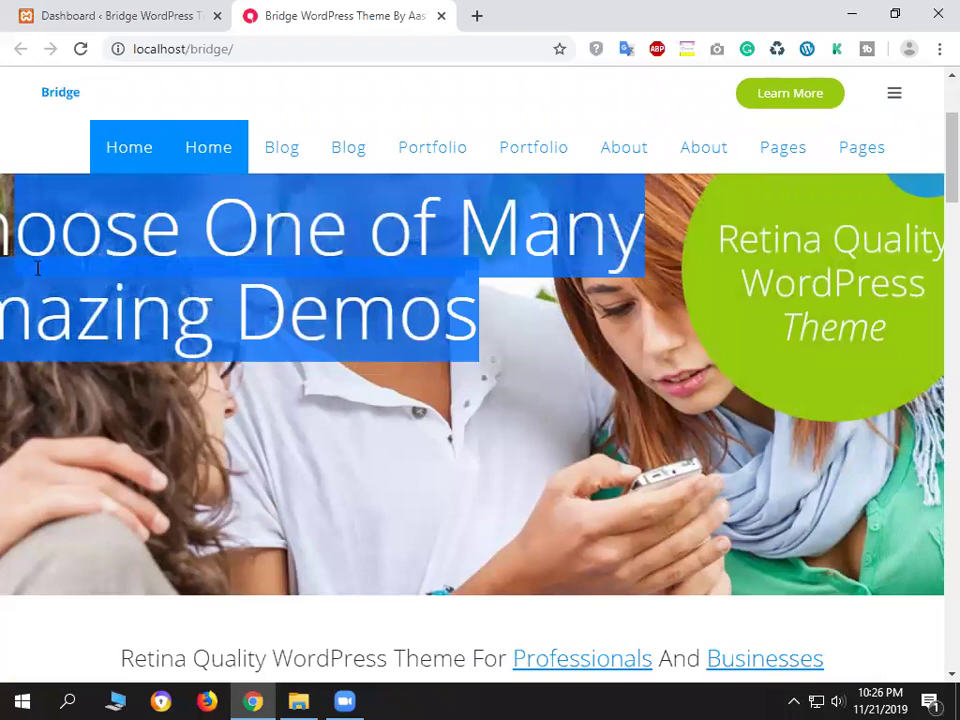
scroll(645, 482, down, 6)
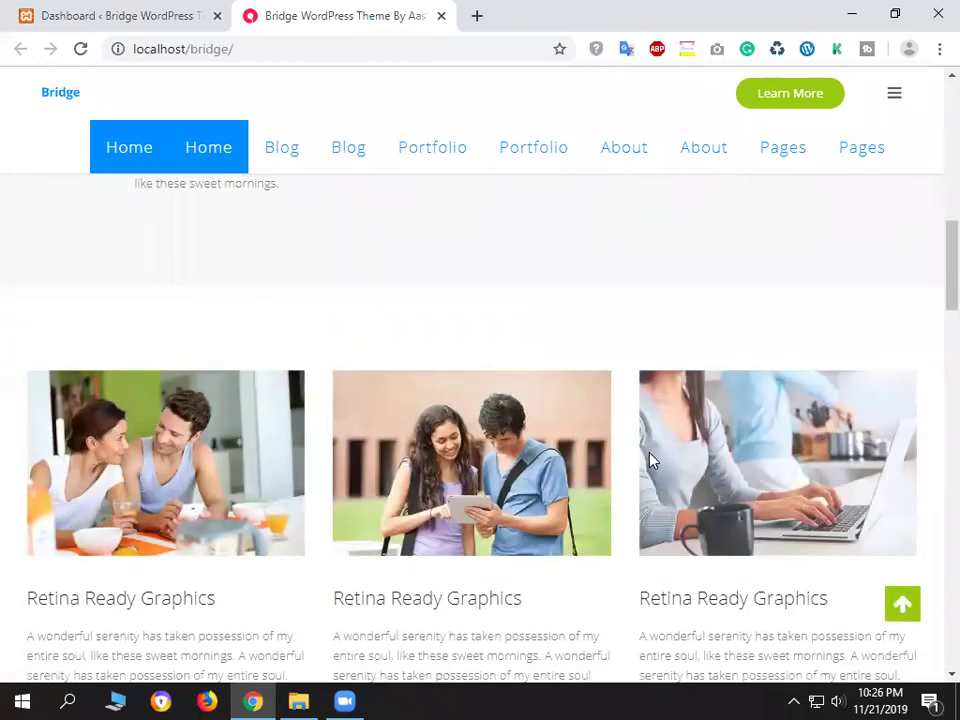
scroll(617, 396, up, 6)
scroll(830, 488, down, 6)
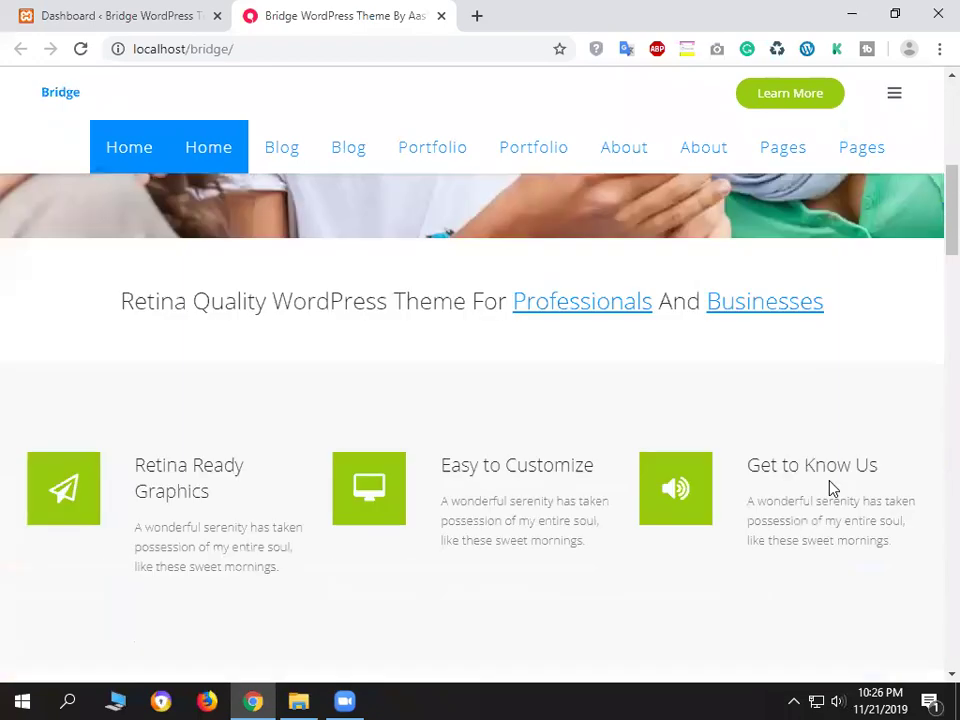
scroll(430, 374, up, 1)
scroll(440, 382, up, 3)
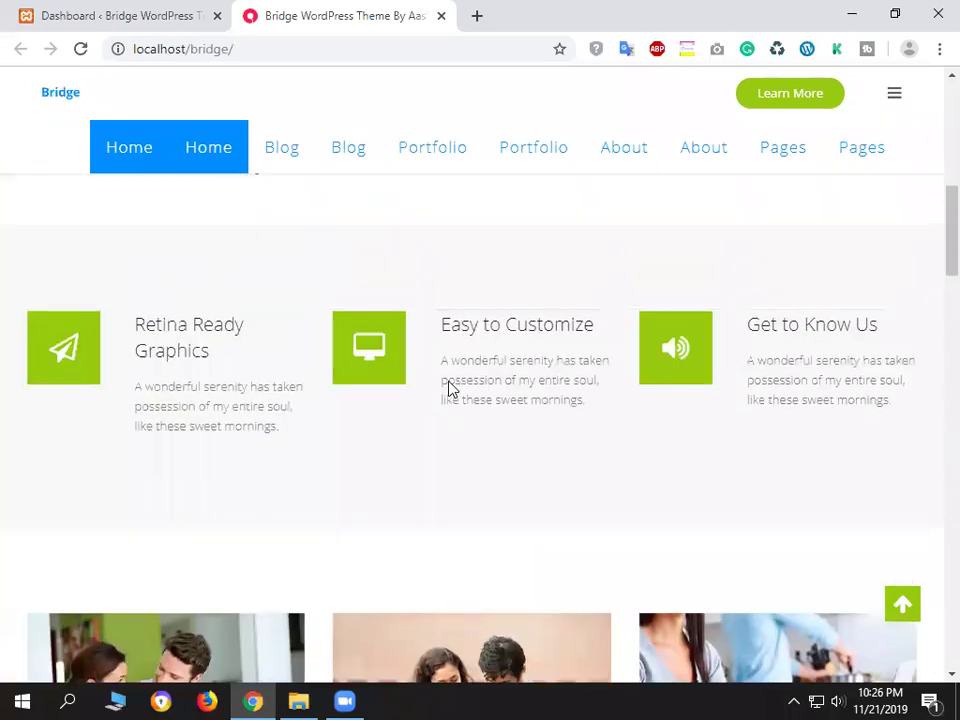
scroll(610, 550, down, 5)
scroll(624, 555, down, 10)
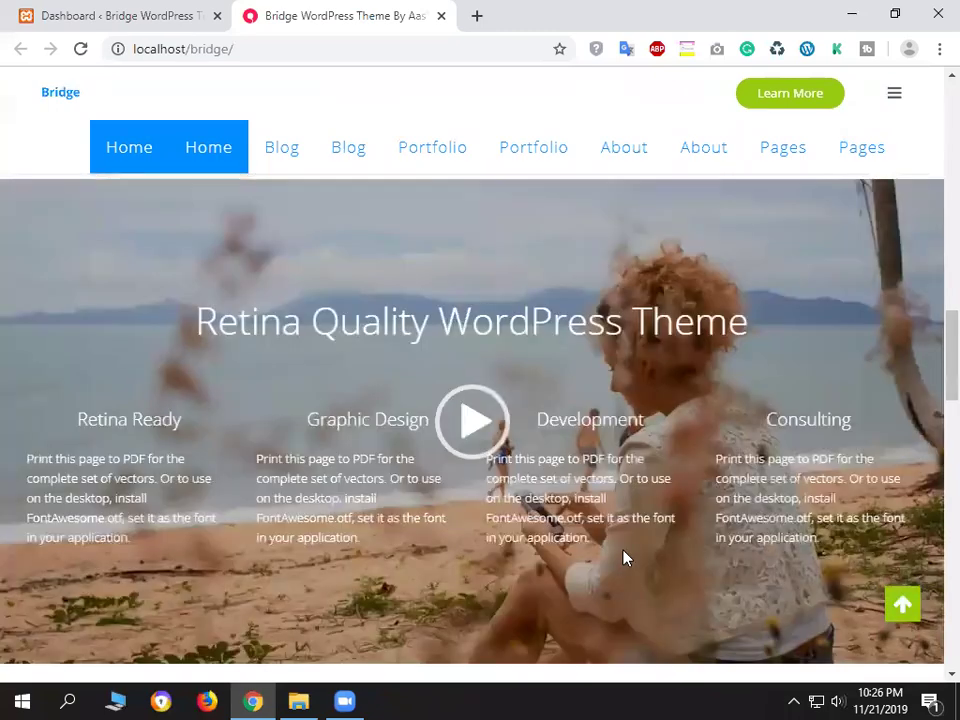
scroll(658, 580, down, 5)
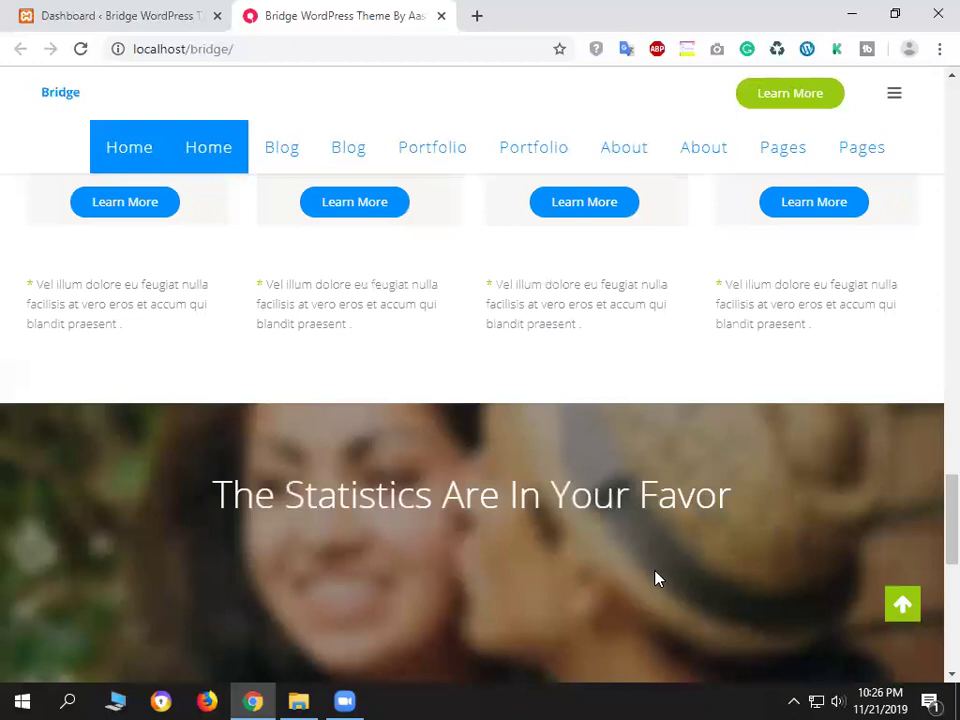
scroll(656, 576, up, 10)
scroll(656, 576, up, 10)
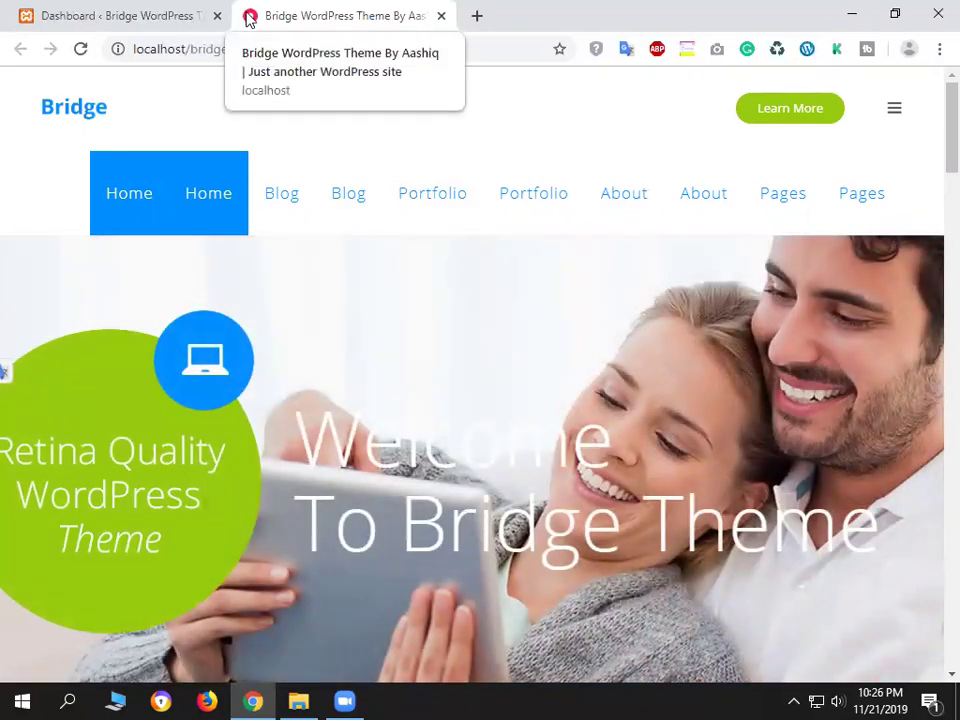
Examine the About text in the front page's footer and return to the slider.
scroll(490, 450, down, 15)
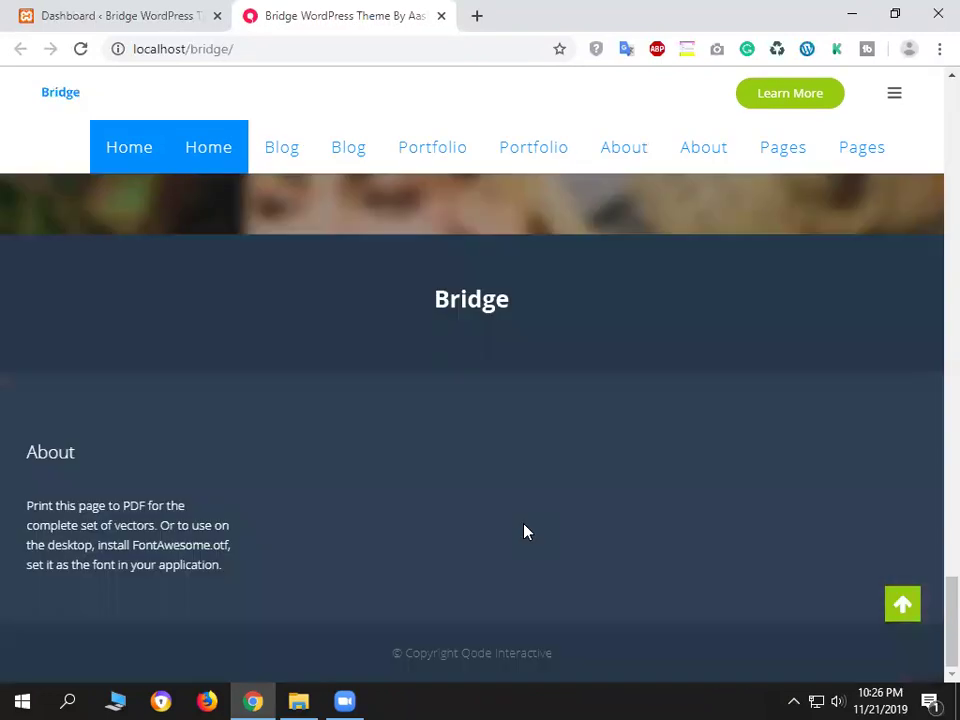
drag(5, 495, 235, 568)
scroll(474, 482, up, 10)
scroll(474, 482, up, 10)
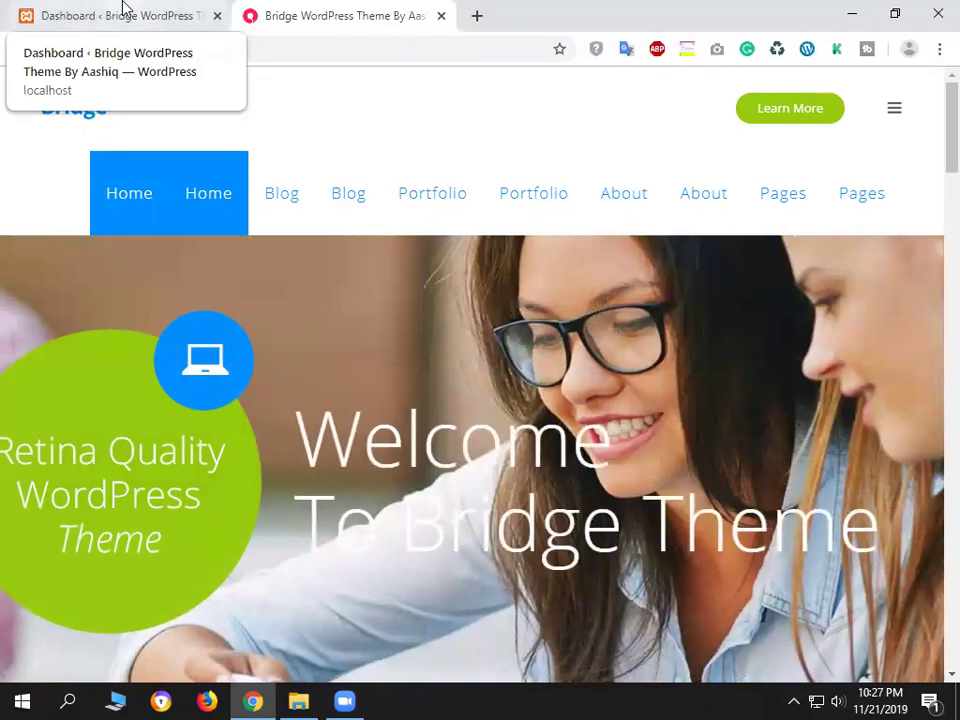
Open the theme's Customize page from the WordPress dashboard in a new browser tab.
click(124, 14)
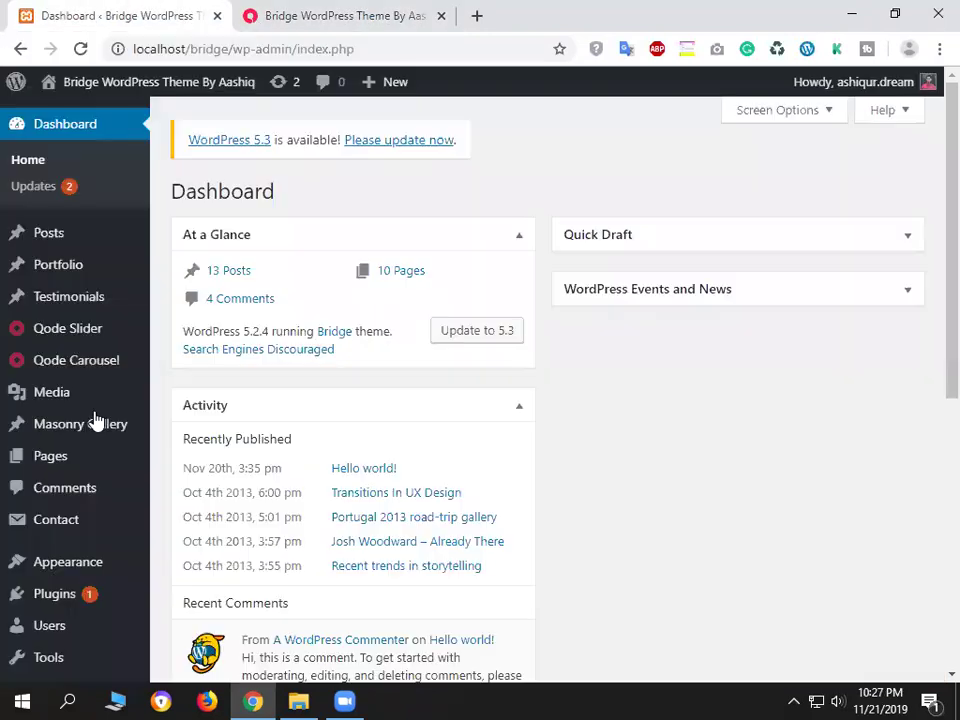
mouse_move(72, 566)
right_click(202, 550)
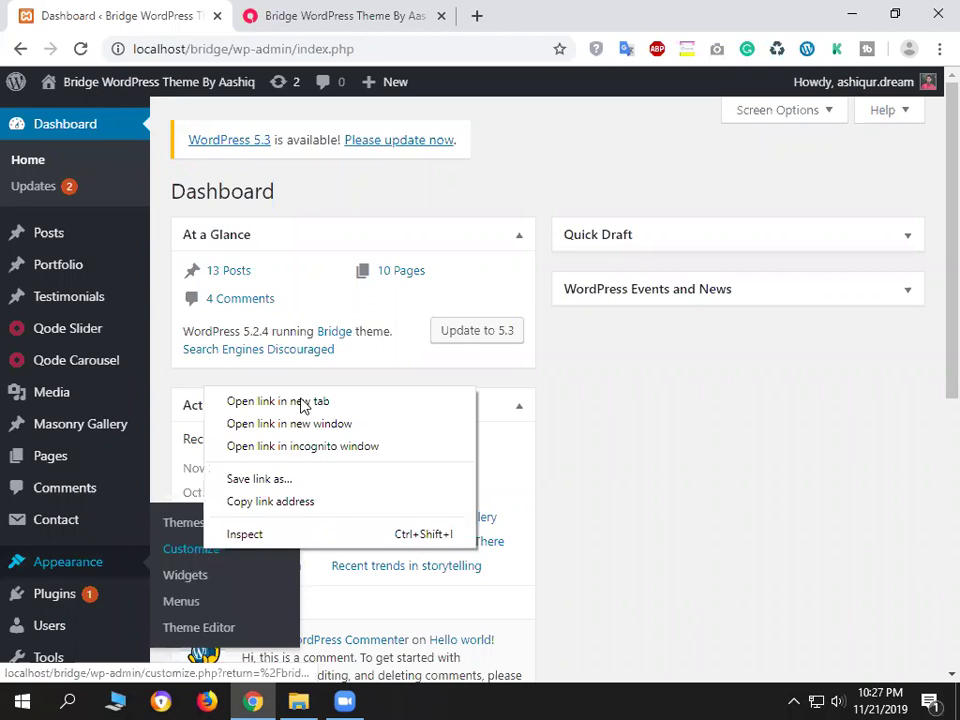
click(302, 402)
click(360, 10)
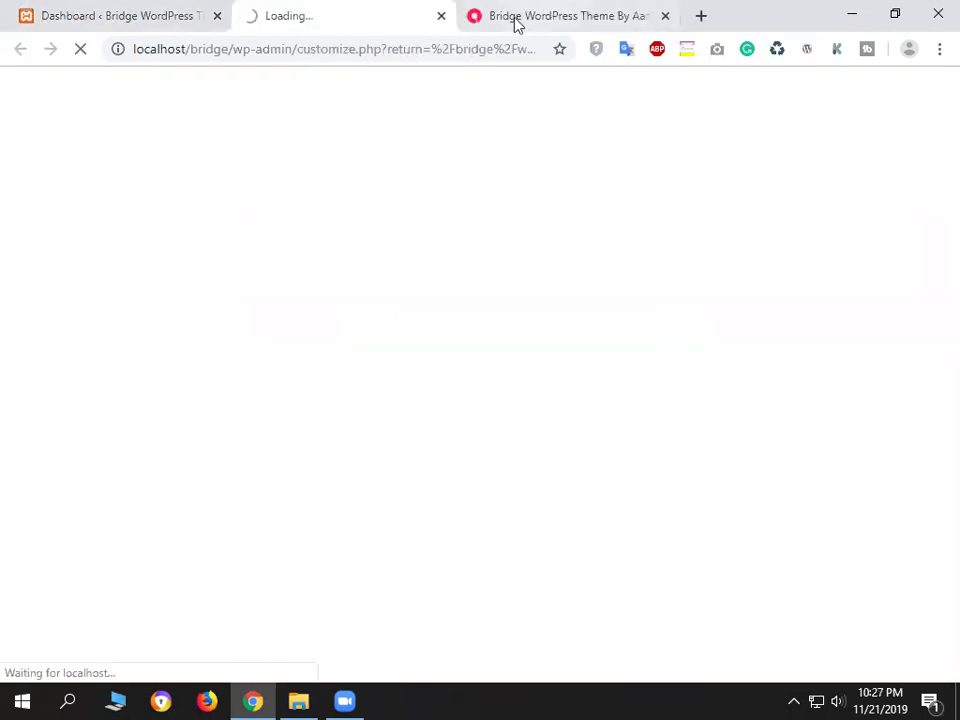
click(484, 27)
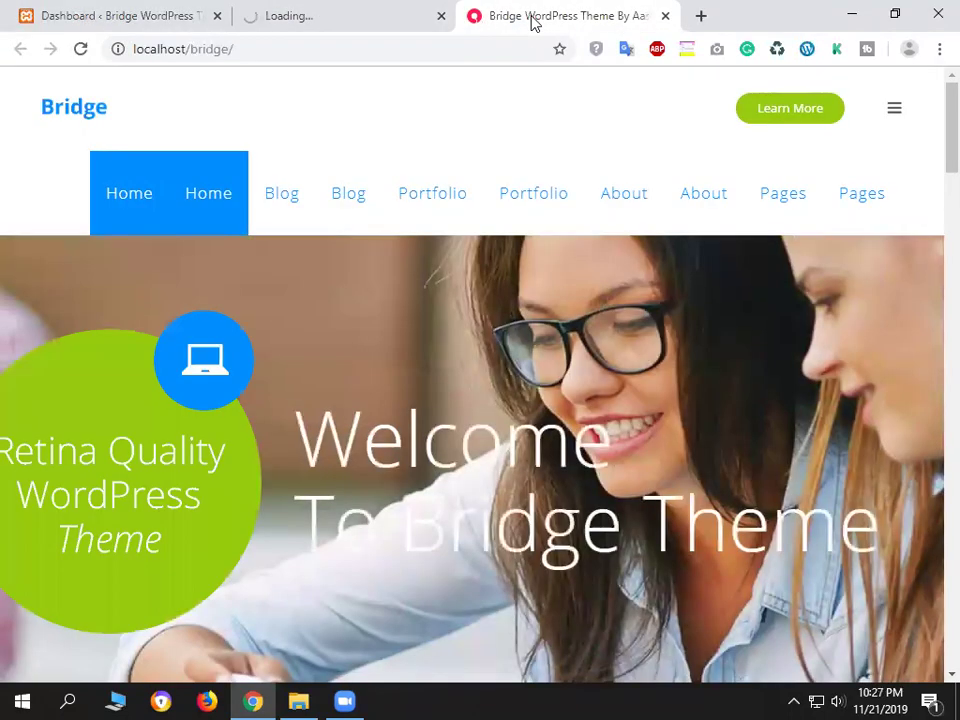
click(325, 18)
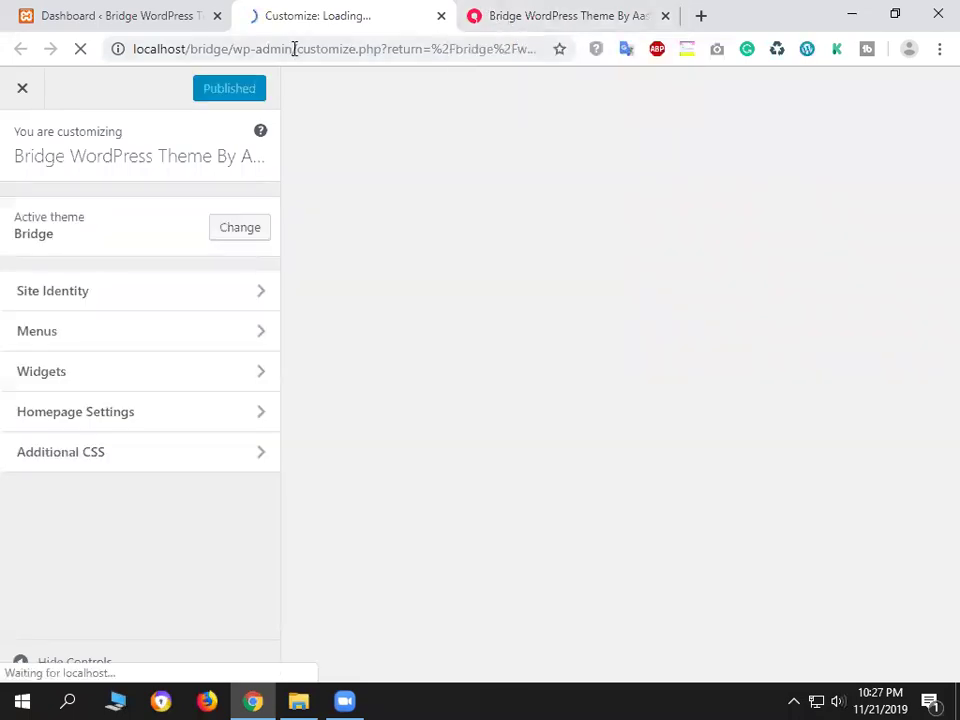
Open the Site Identity settings and review the site title and tagline, comparing them with the live site.
drag(298, 48, 507, 26)
click(478, 22)
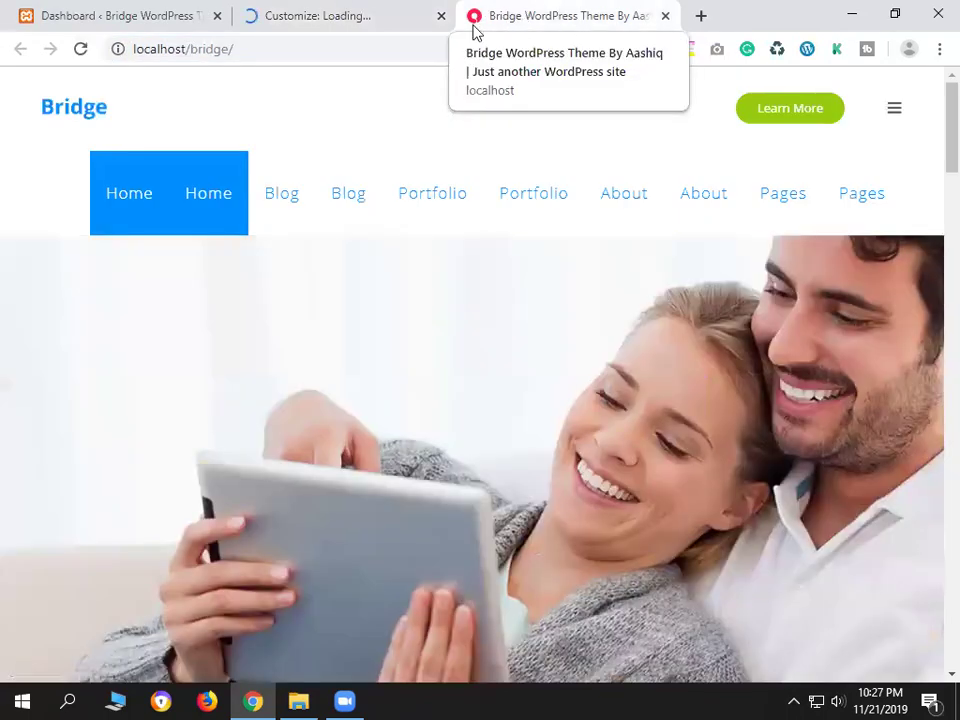
key(ctrl+Tab)
key(ctrl+Tab)
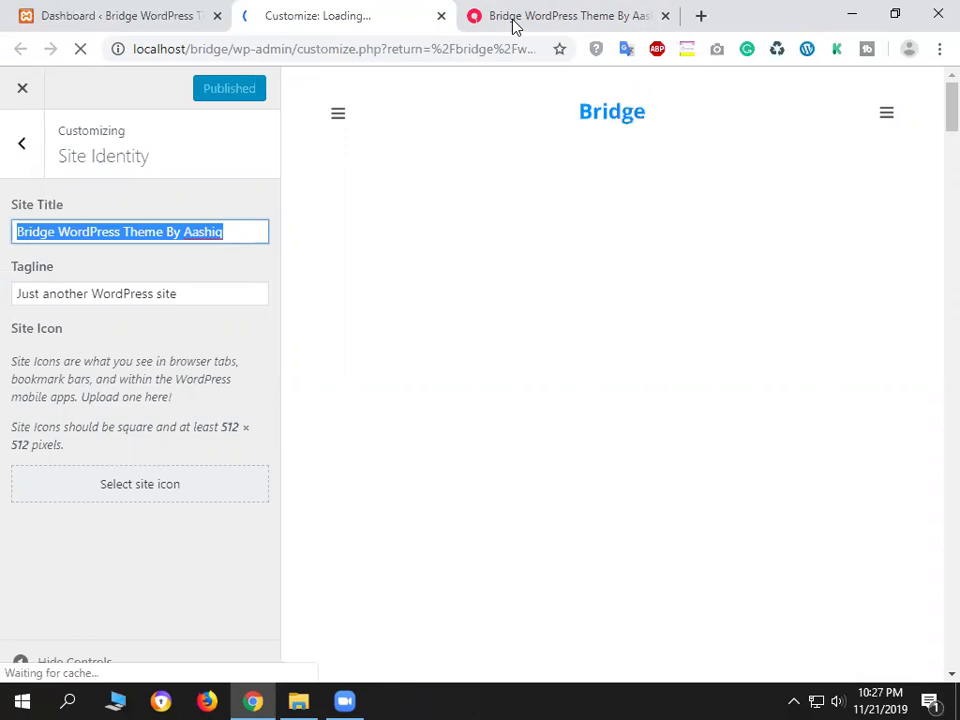
key(Tab)
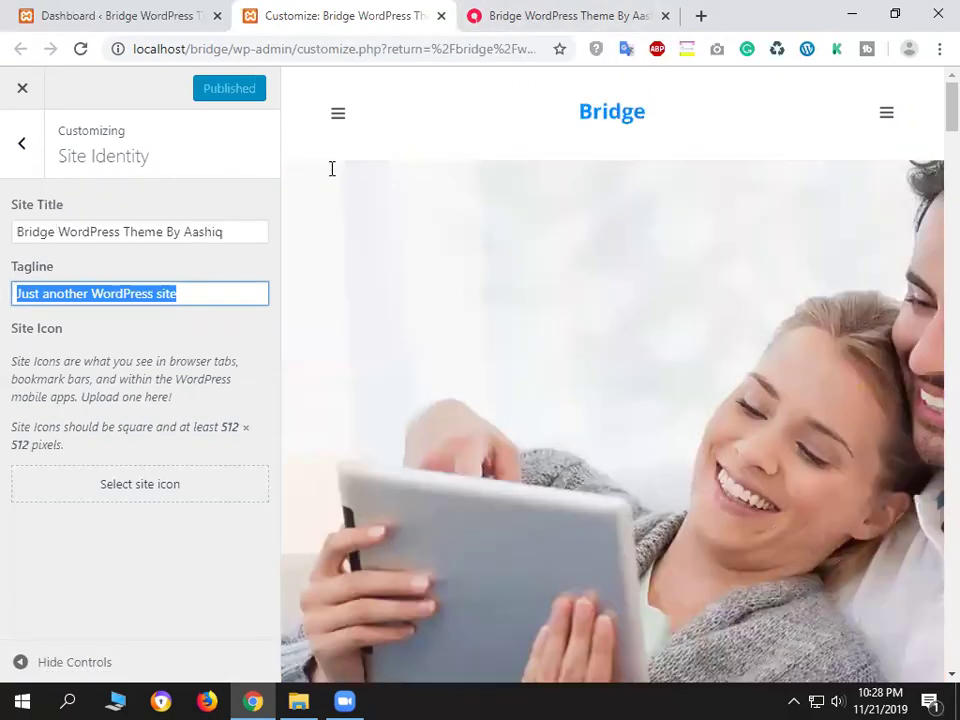
key(shift+Tab)
Search Google for "best theme" in a new browser tab.
key(ctrl+t)
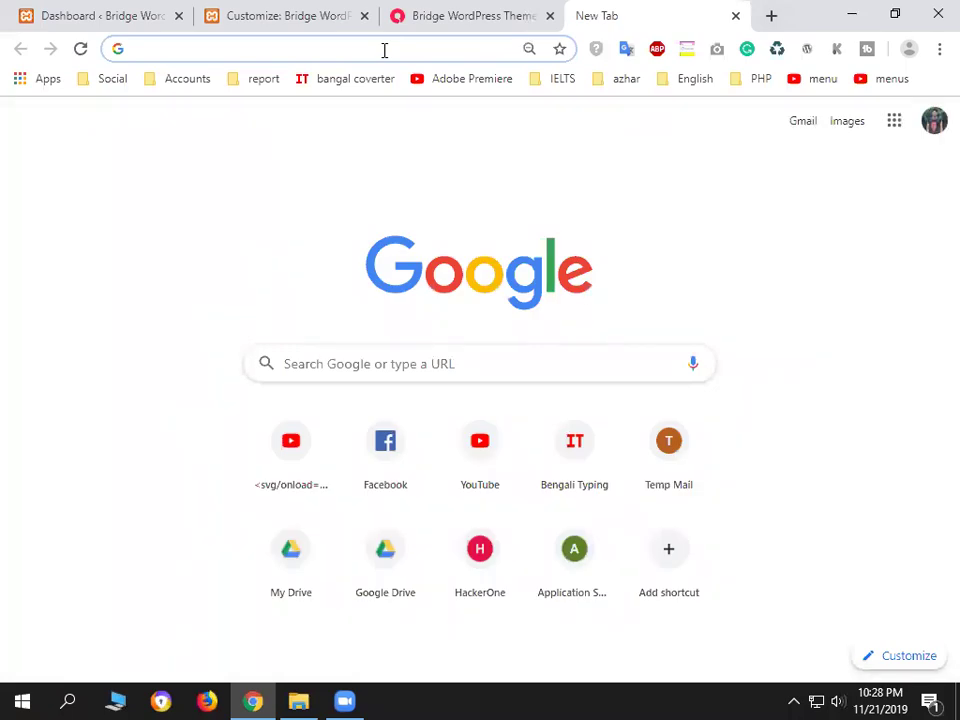
text(vb)
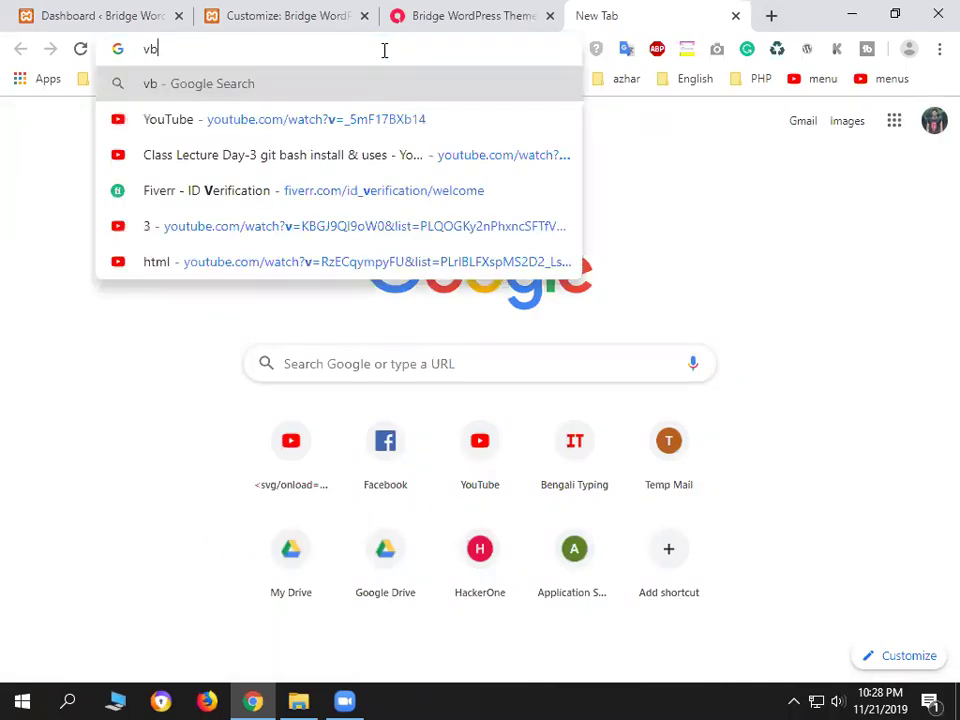
key(BackSpace)
key(BackSpace)
text(best theme)
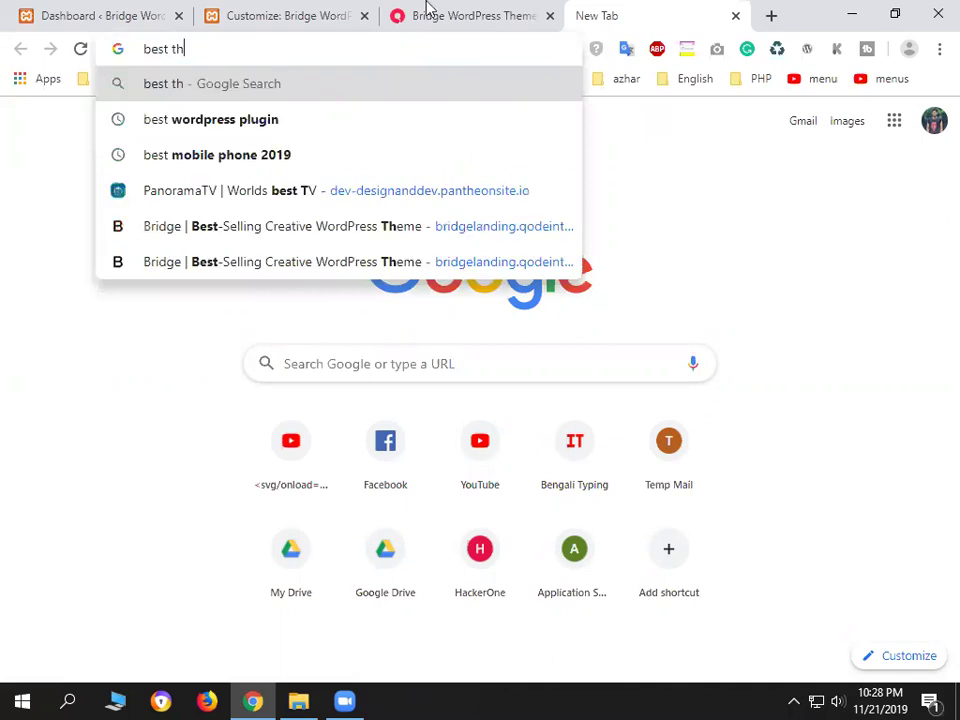
key(Return)
Check the local Bridge site's web address and front page.
key(ctrl+shift+Tab)
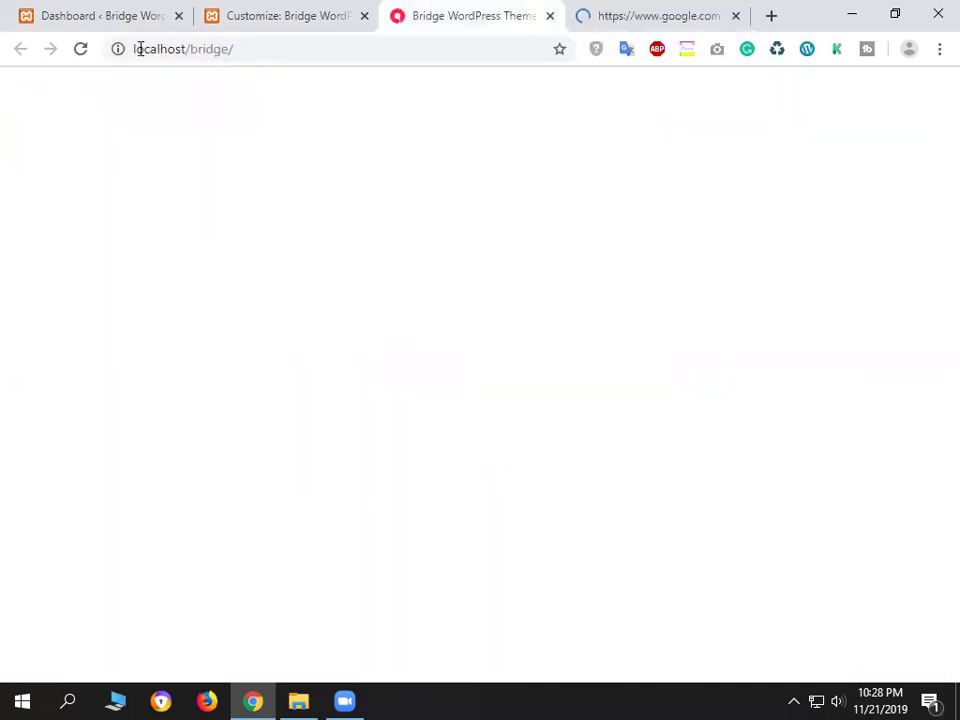
drag(150, 49, 233, 49)
drag(172, 49, 313, 13)
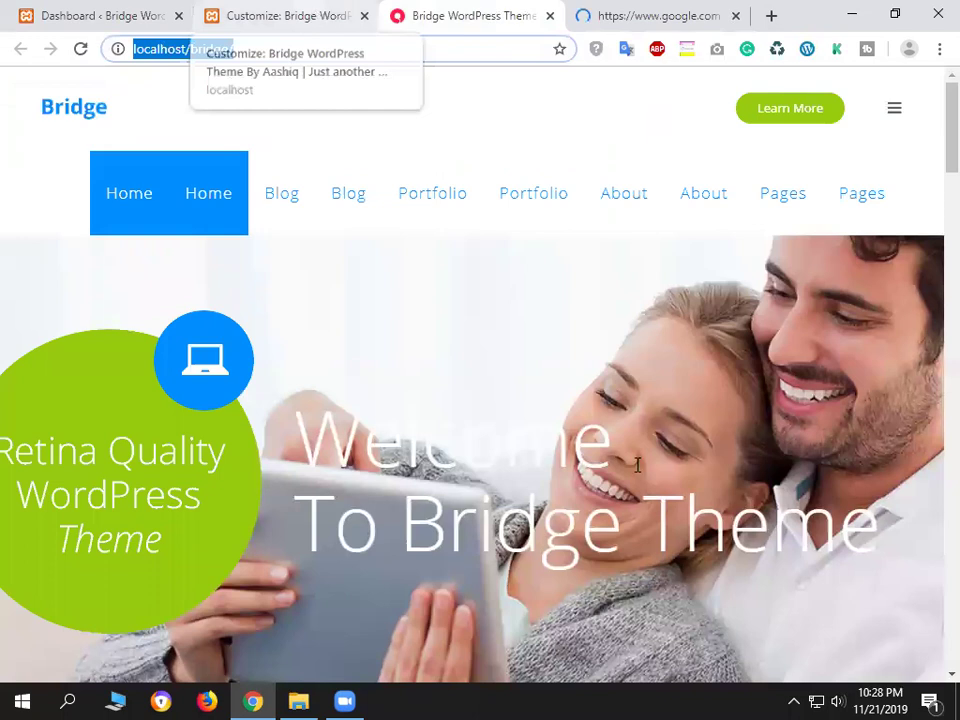
scroll(638, 465, down, 5)
scroll(622, 425, up, 5)
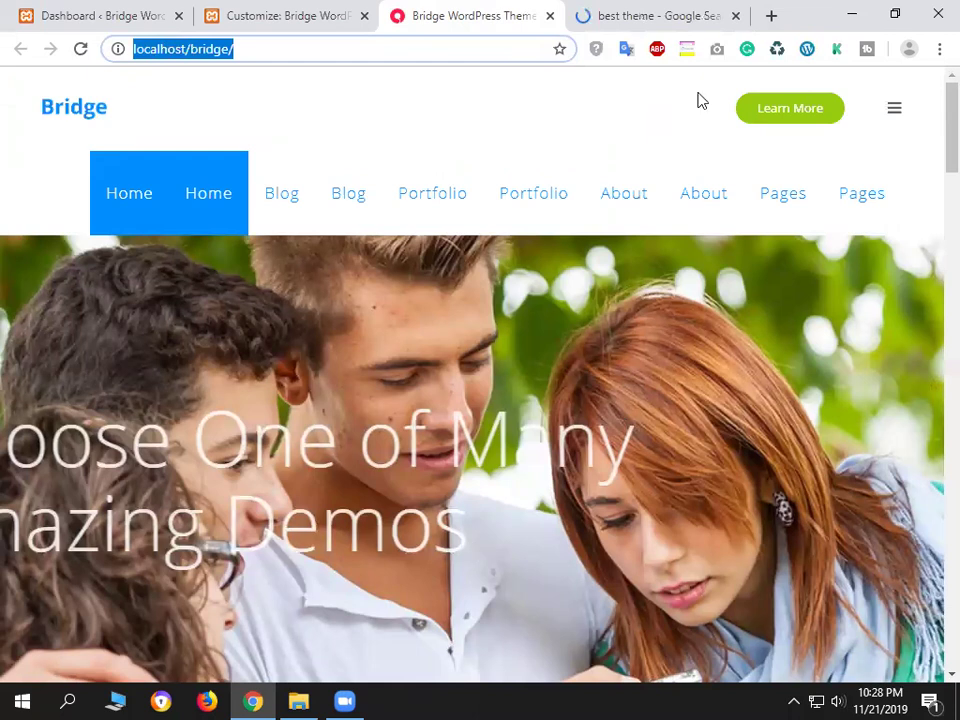
Open the codeinwp.com article "40+ Best WordPress Themes of 2019" in a new tab and close the search results.
click(652, 10)
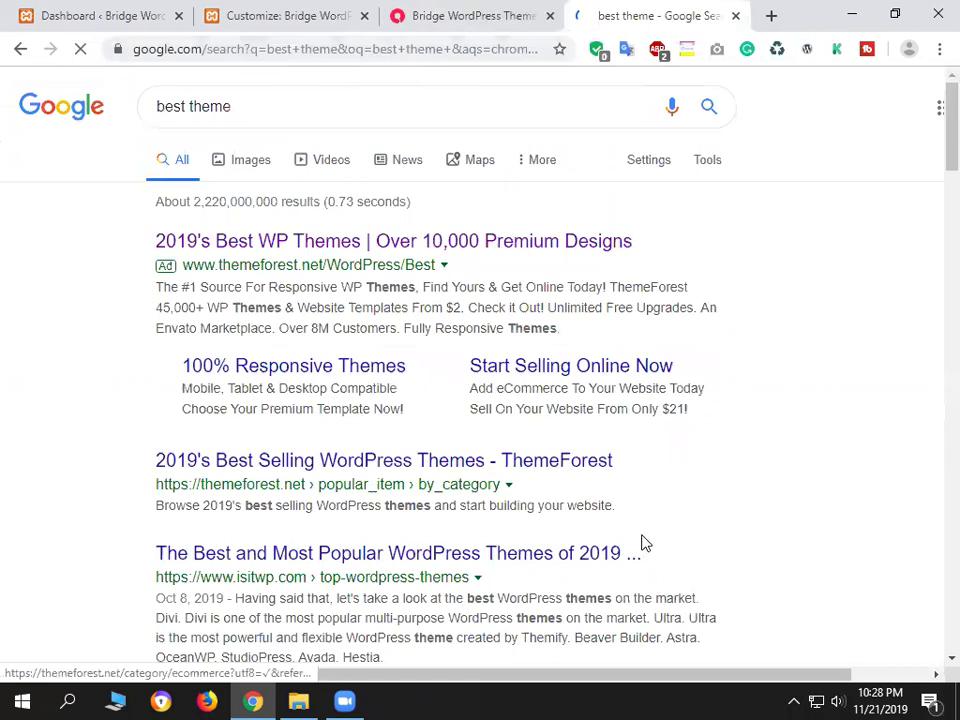
scroll(645, 543, down, 4)
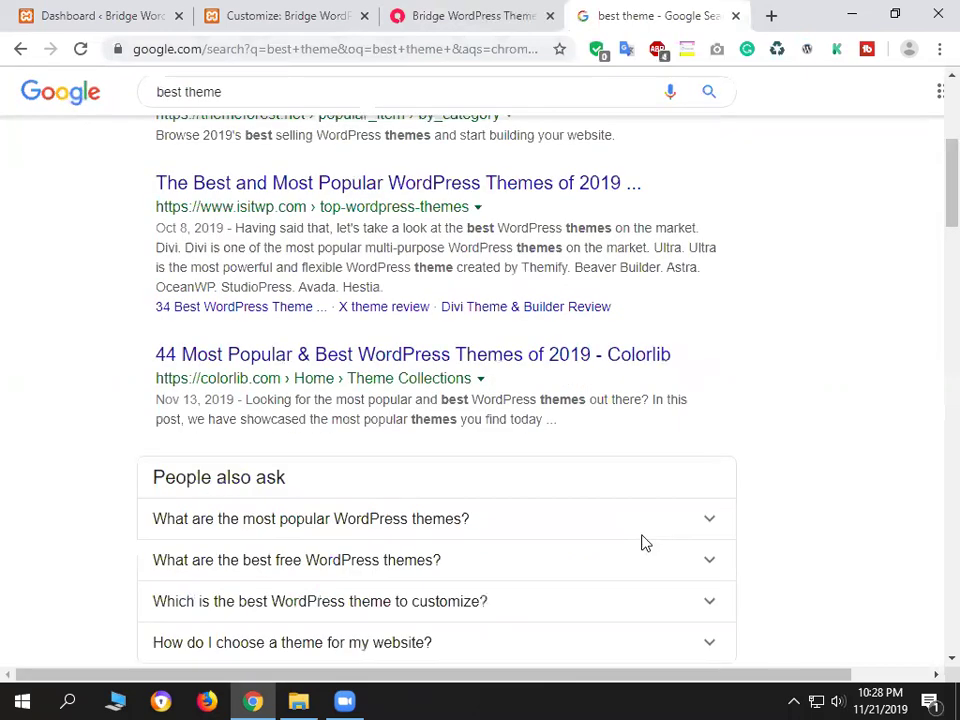
scroll(680, 540, down, 2)
scroll(713, 538, down, 5)
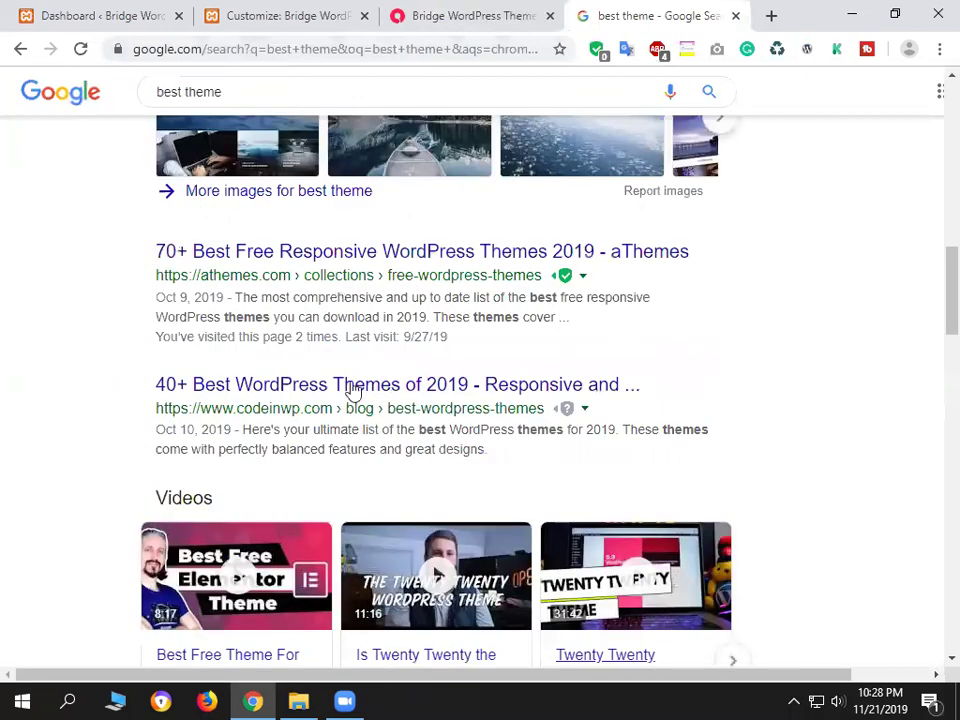
click(398, 396)
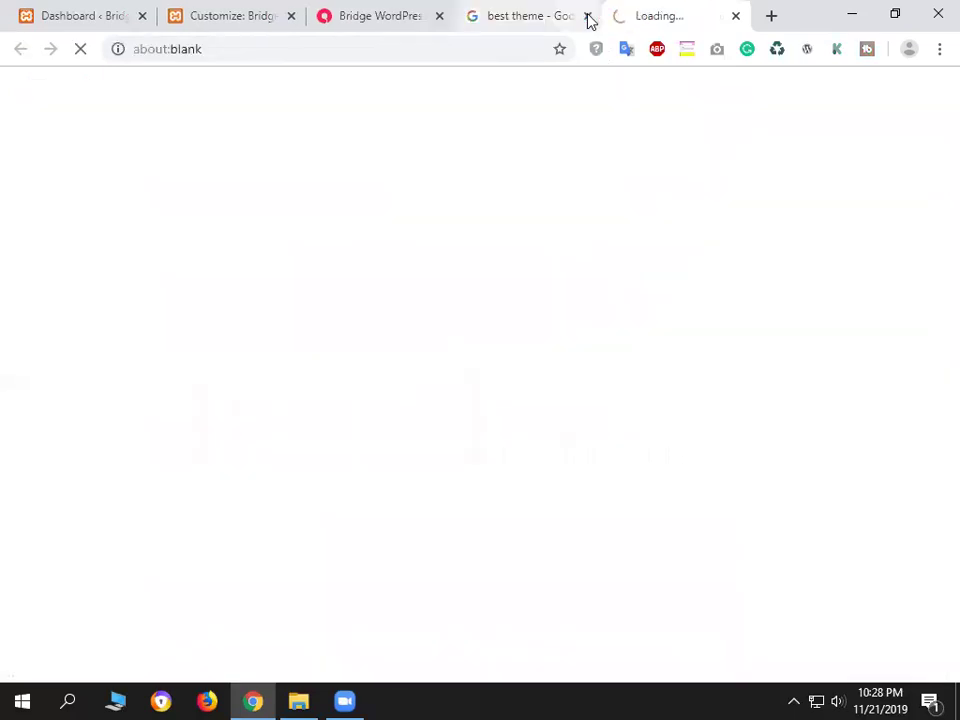
click(588, 16)
Return to the Customize page after checking the other tabs and hide its controls to enlarge the site preview.
click(405, 12)
click(287, 14)
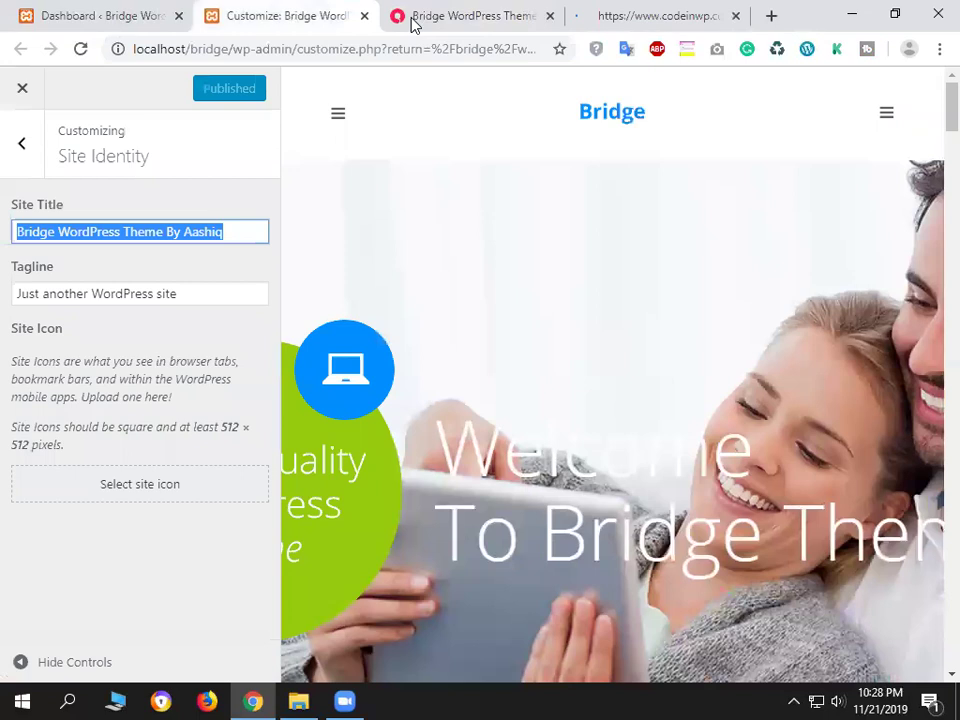
click(413, 22)
click(262, 11)
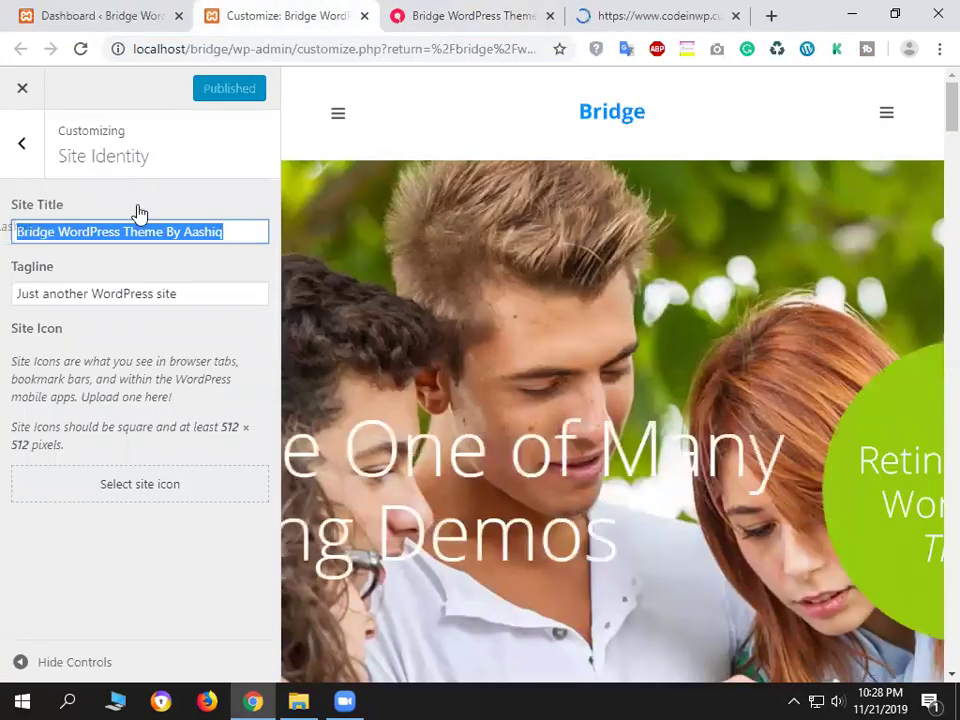
click(606, 8)
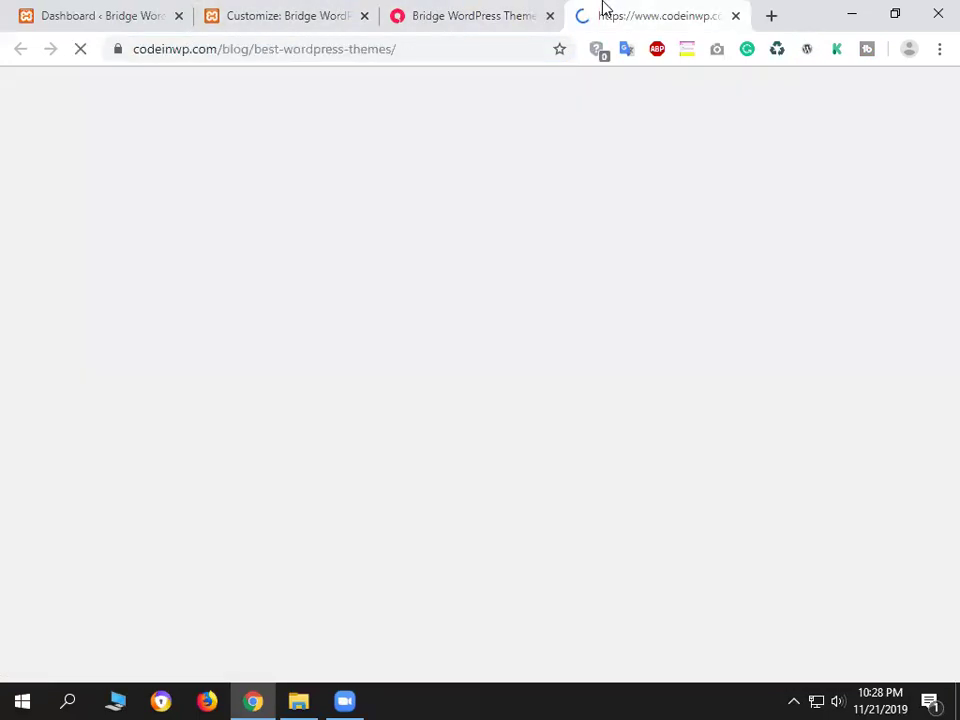
click(295, 25)
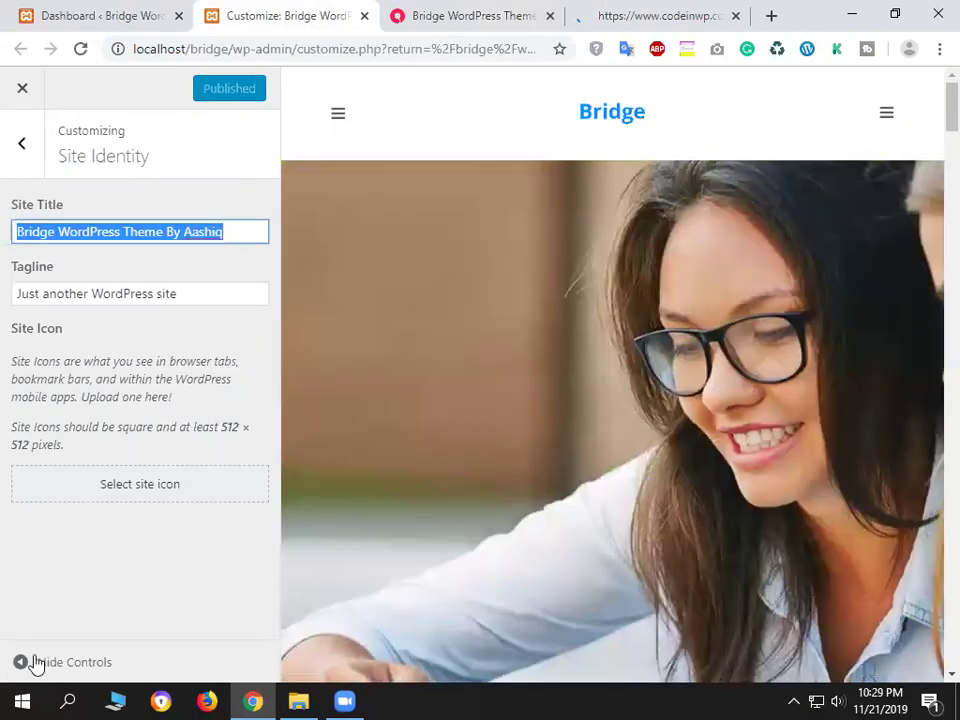
click(35, 662)
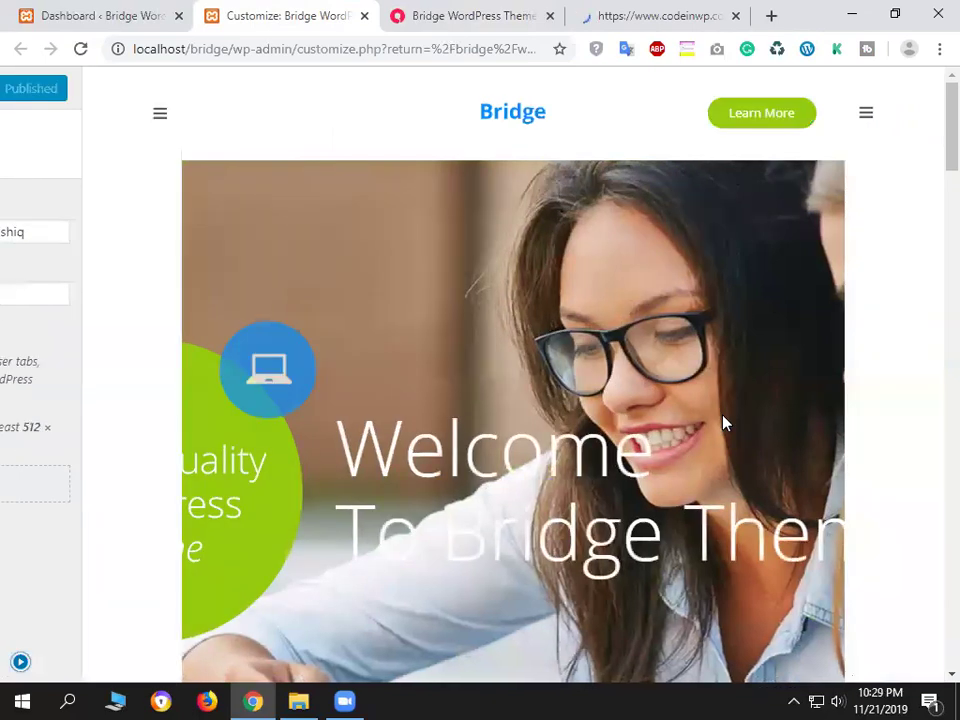
Bring the Customizer controls back beside the preview and replace the site title with "Best Commucition".
scroll(724, 425, down, 3)
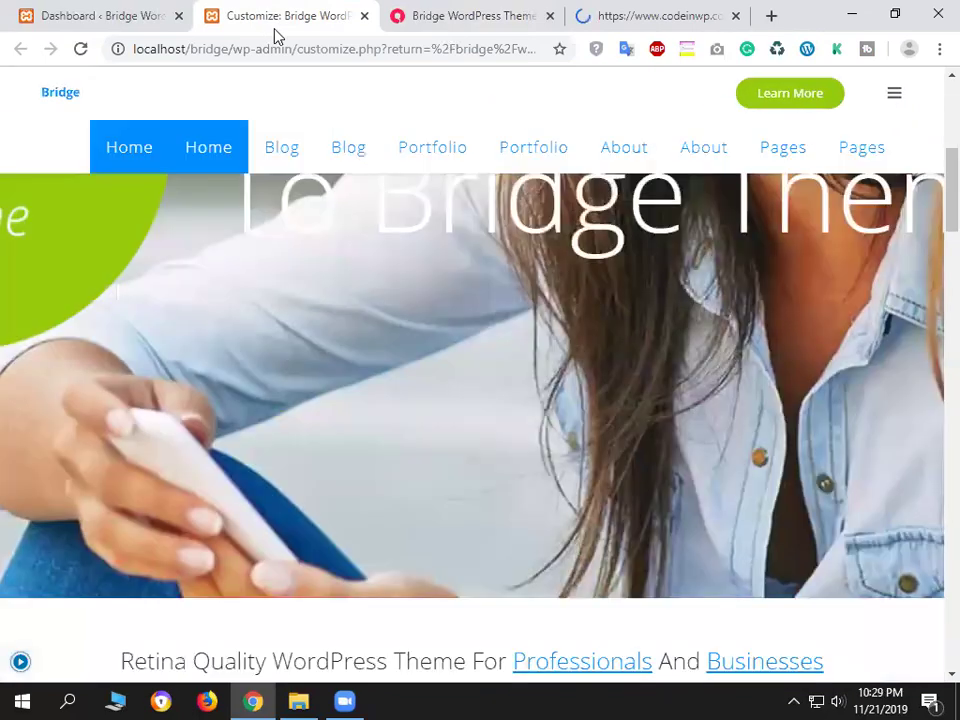
click(20, 662)
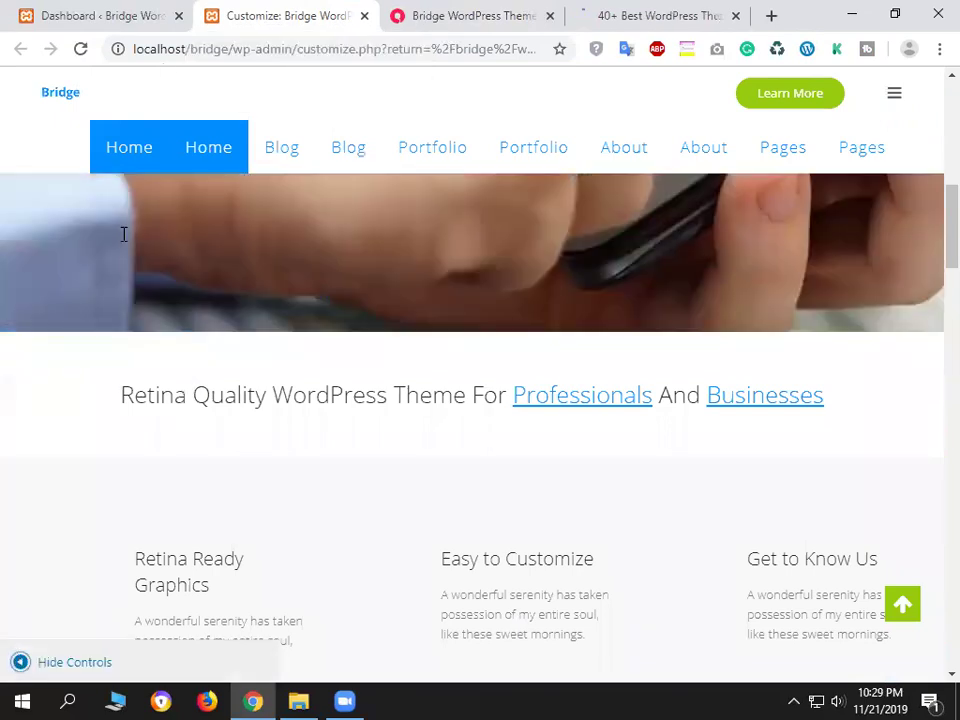
drag(245, 231, 15, 238)
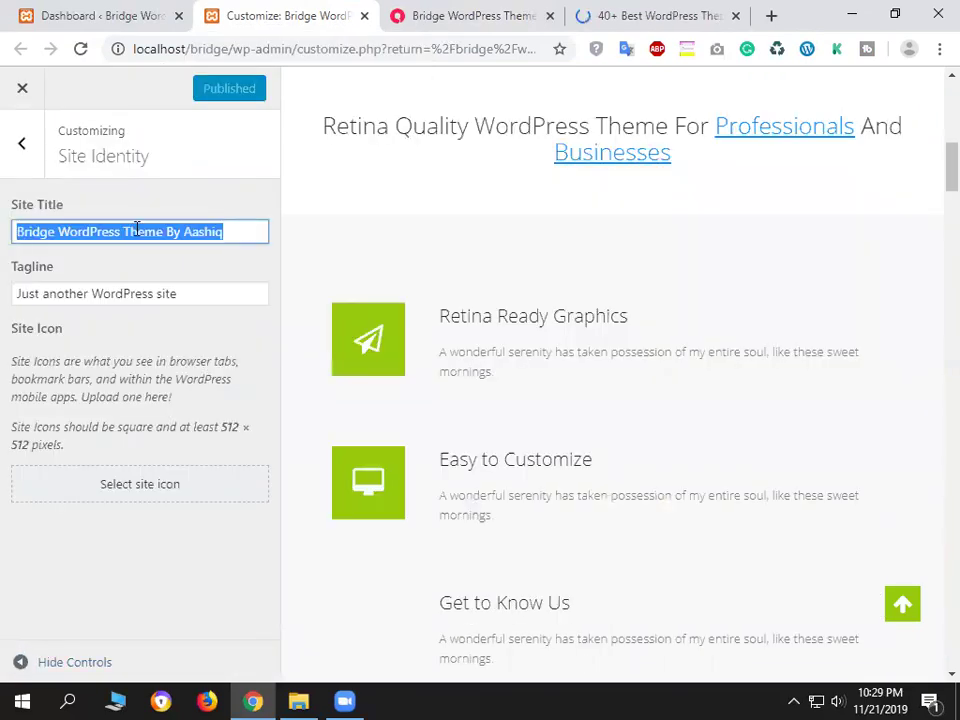
text(be)
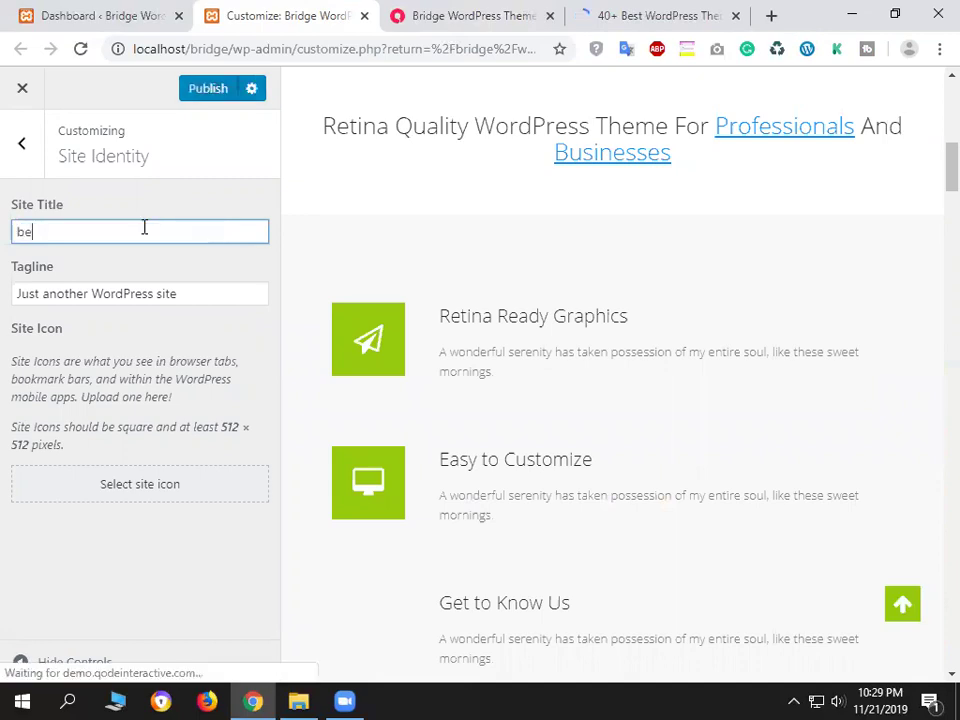
text(st)
key(BackSpace)
key(BackSpace)
key(BackSpace)
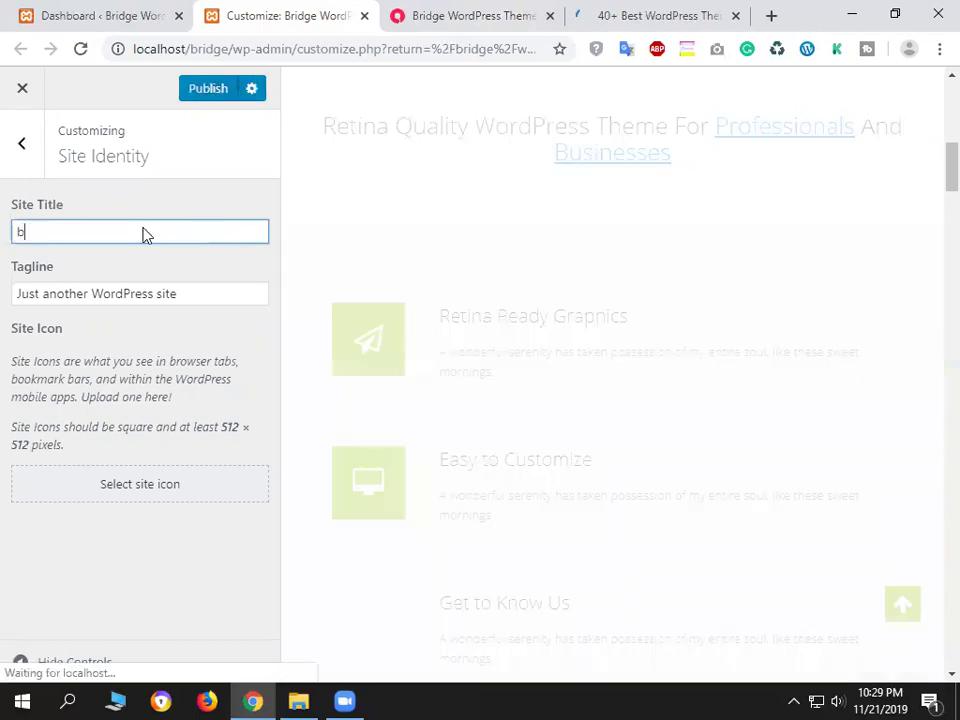
key(BackSpace)
text(Best Commucitio)
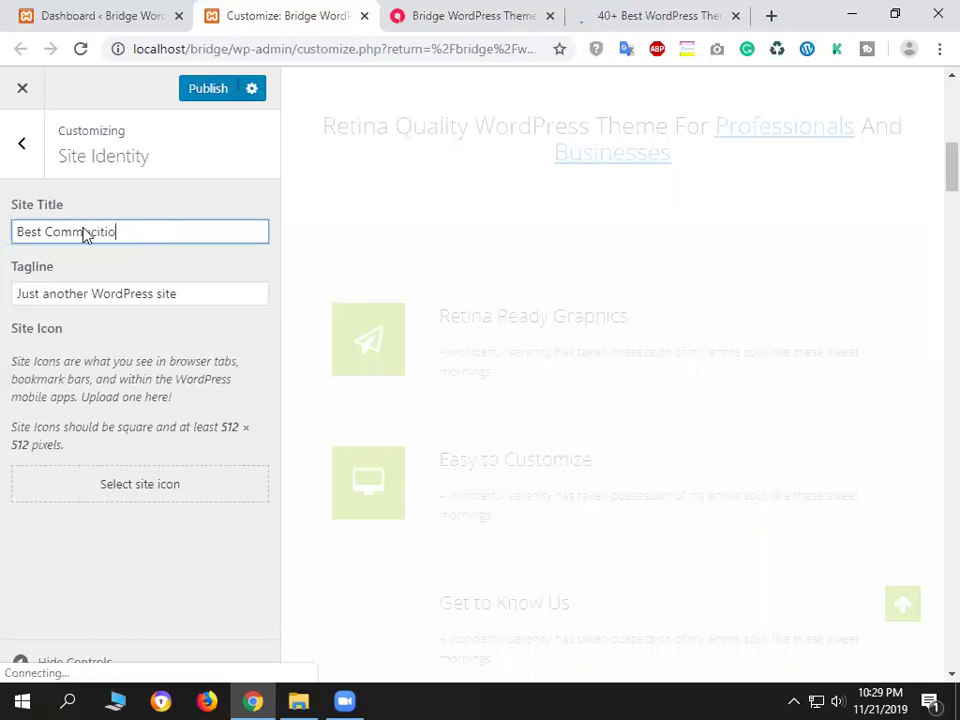
text(n)
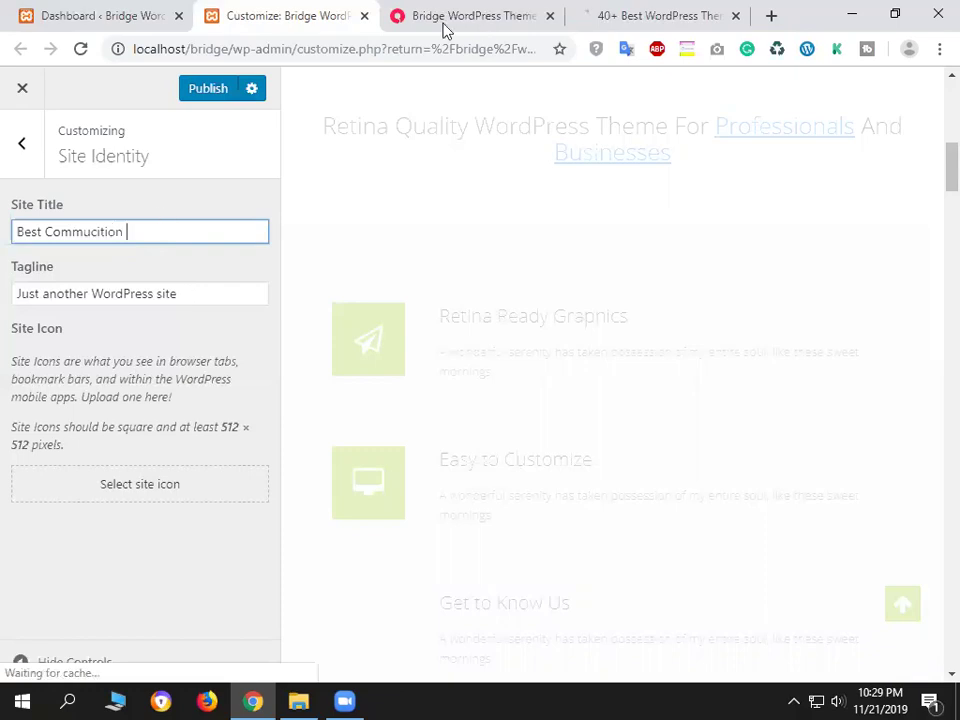
Change the site title's second word to "Communicition" and append "Platform ever".
key(Left)
key(Left)
key(Left)
key(Left)
key(Left)
key(Left)
key(Left)
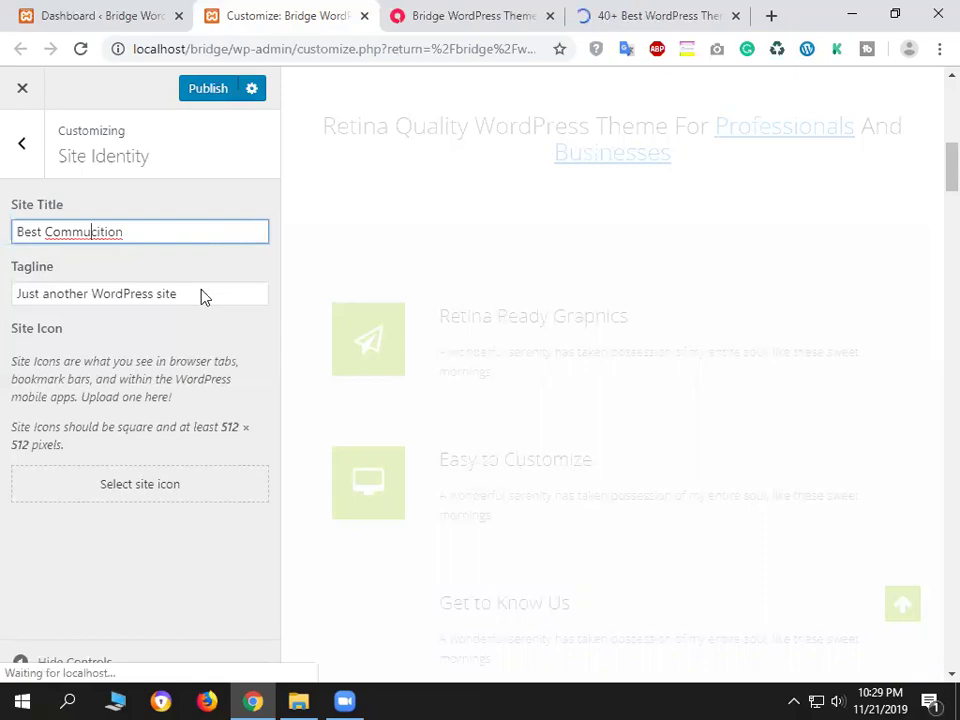
text(nica)
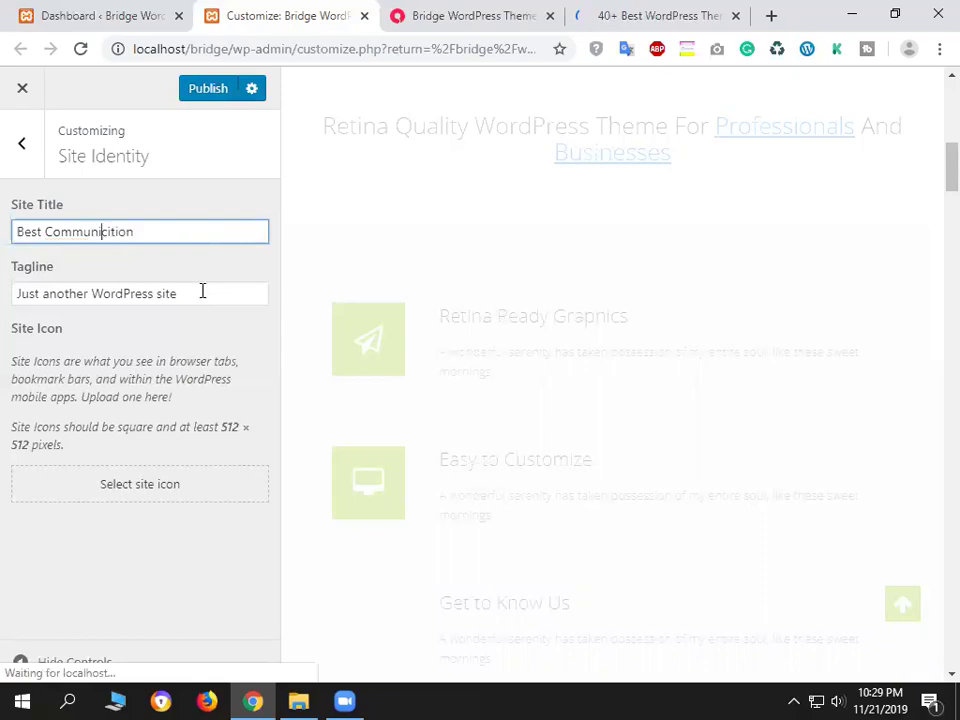
key(End)
text(Platform ever)
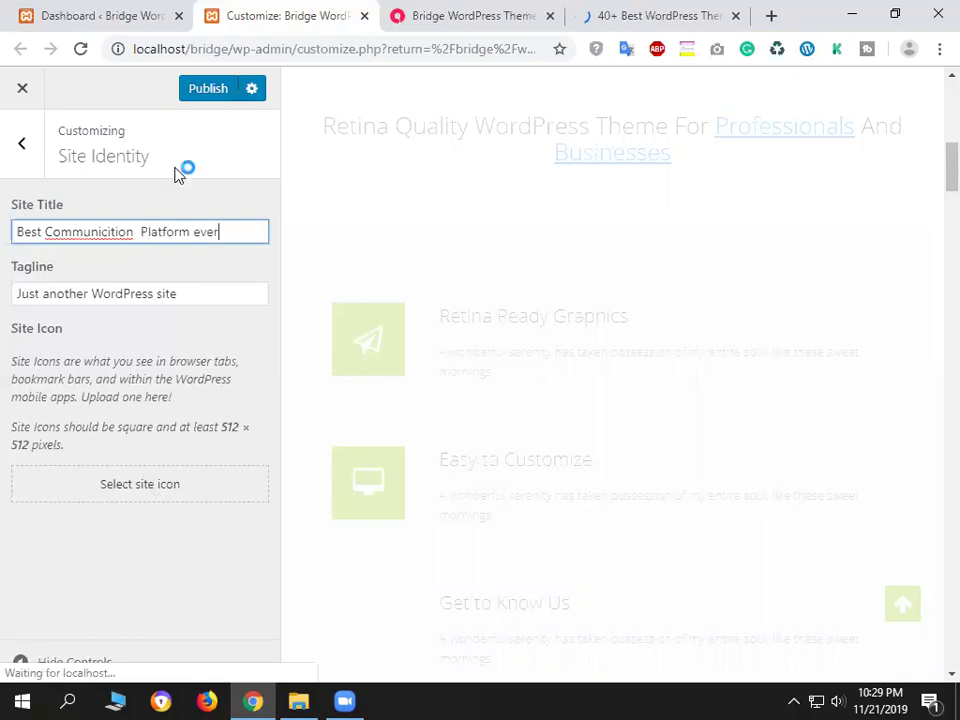
Replace the misspelled word in the site title with the spell-check suggestion "Communication".
click(82, 231)
right_click(82, 232)
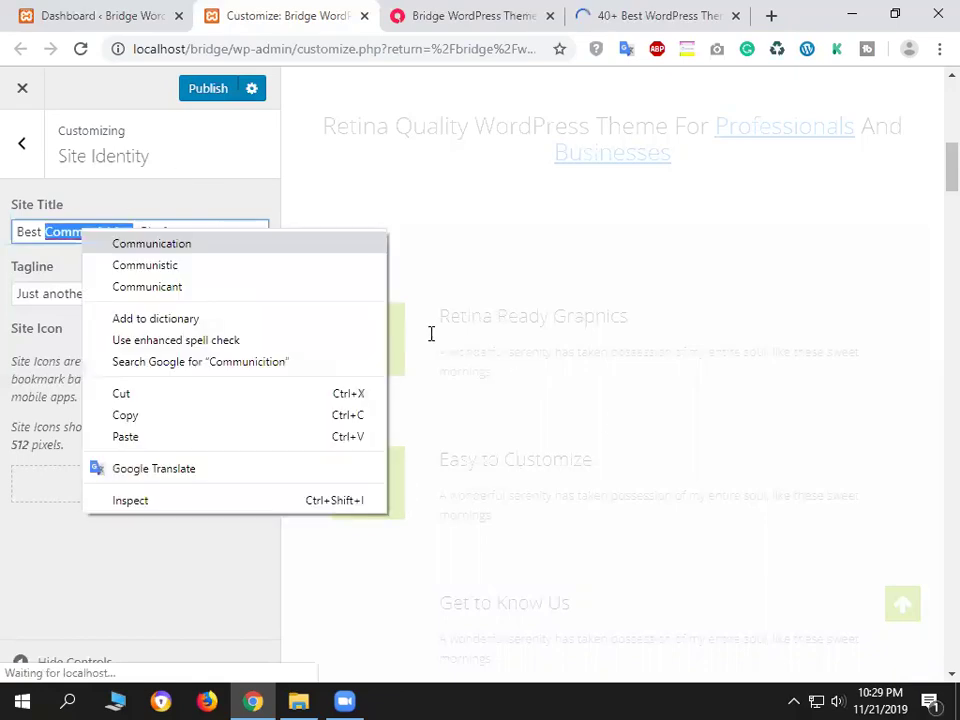
key(Escape)
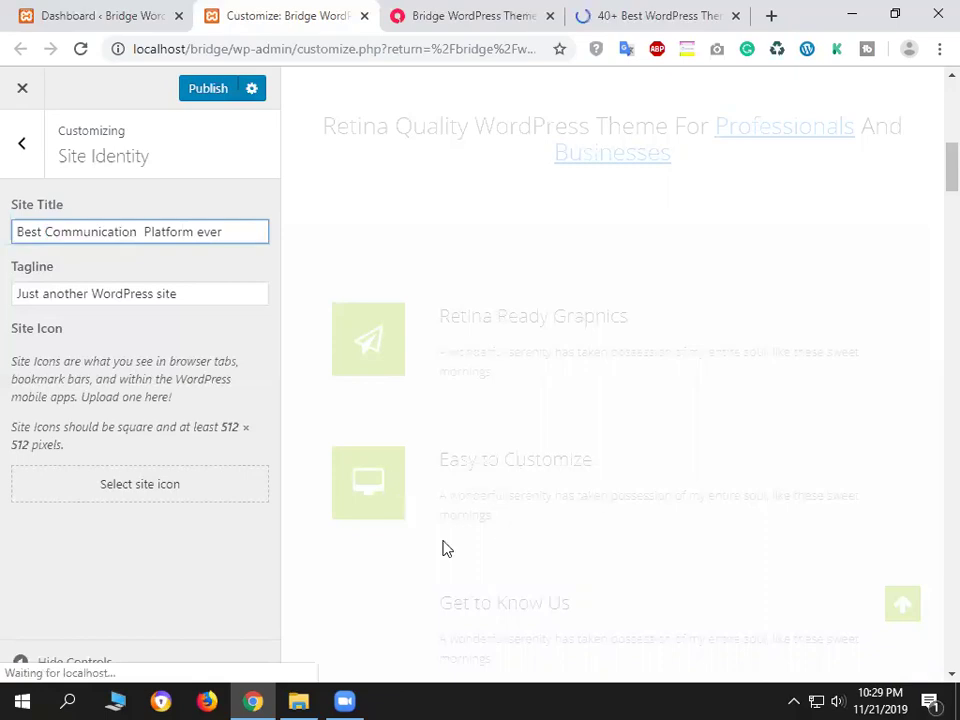
Set the site's tagline to "In the World".
key(Tab)
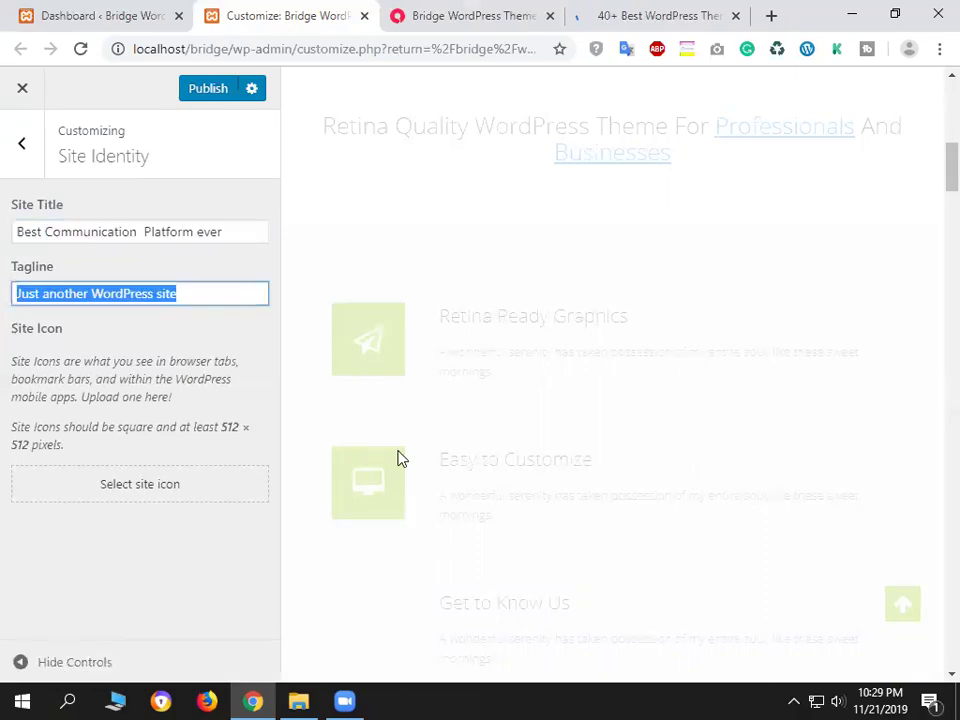
key(ctrl+Tab)
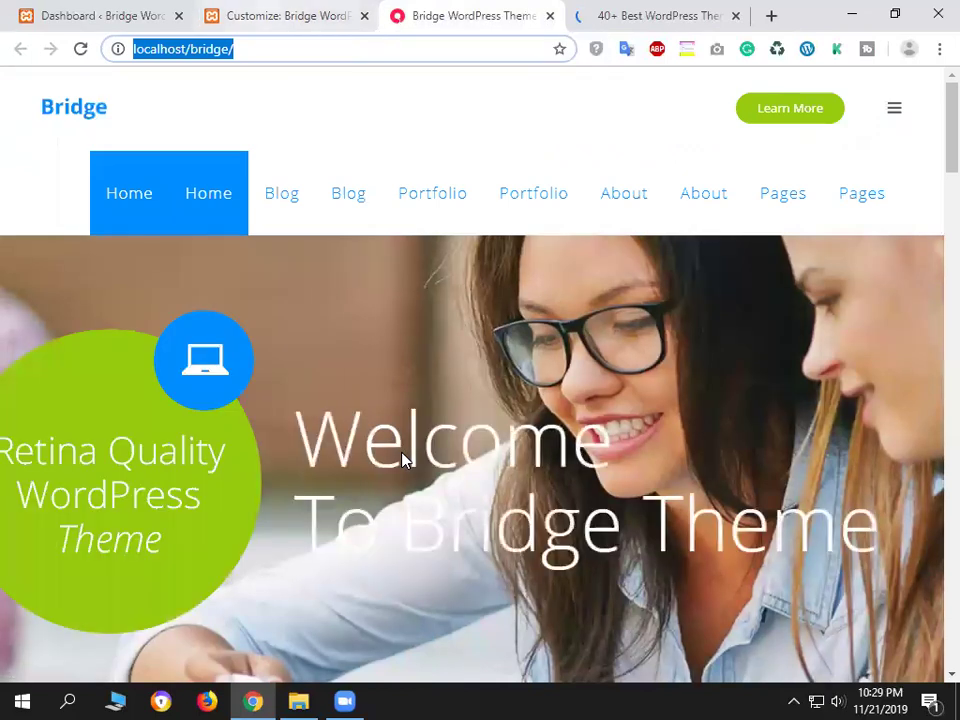
key(ctrl+shift+Tab)
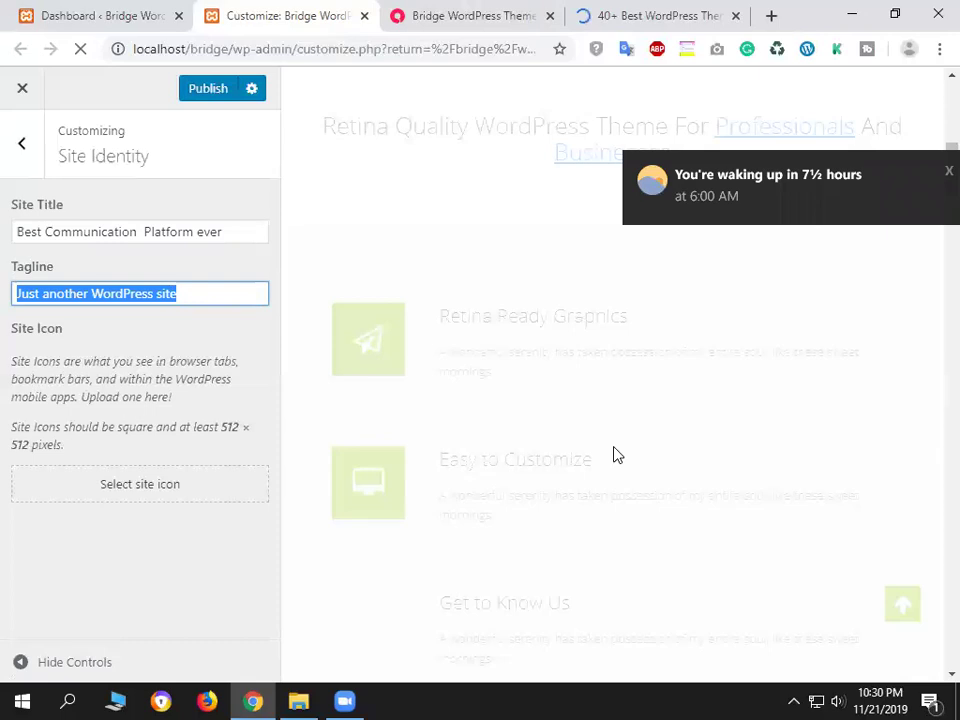
text(In the Wo)
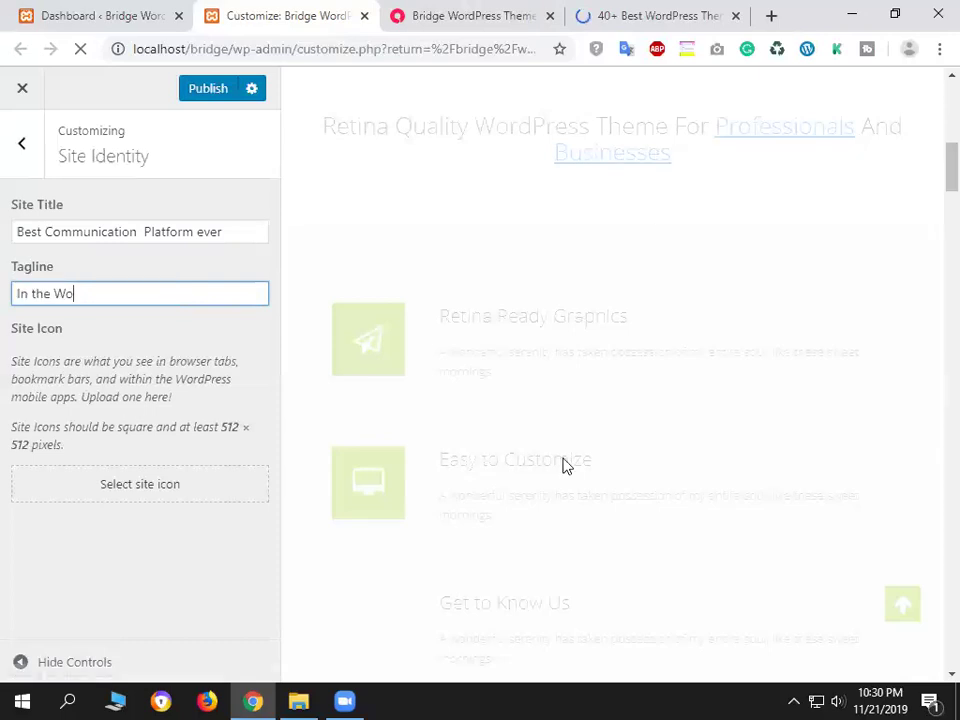
text(rk)
key(BackSpace)
text(ld)
click(536, 467)
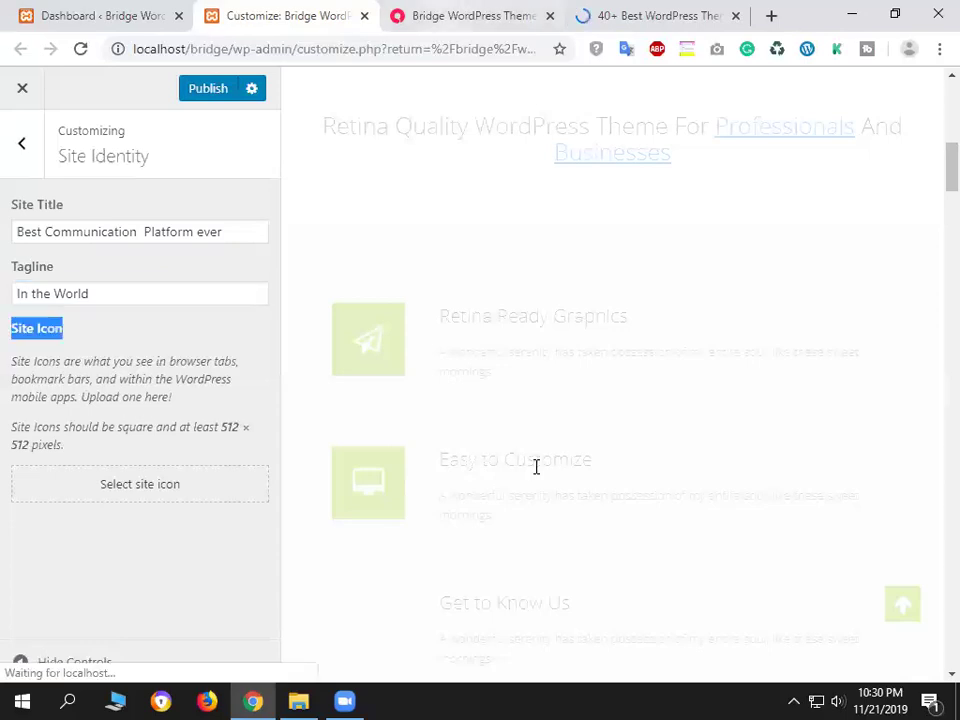
key(shift+Up)
key(shift+Up)
key(shift+Up)
key(shift+Up)
key(shift+Up)
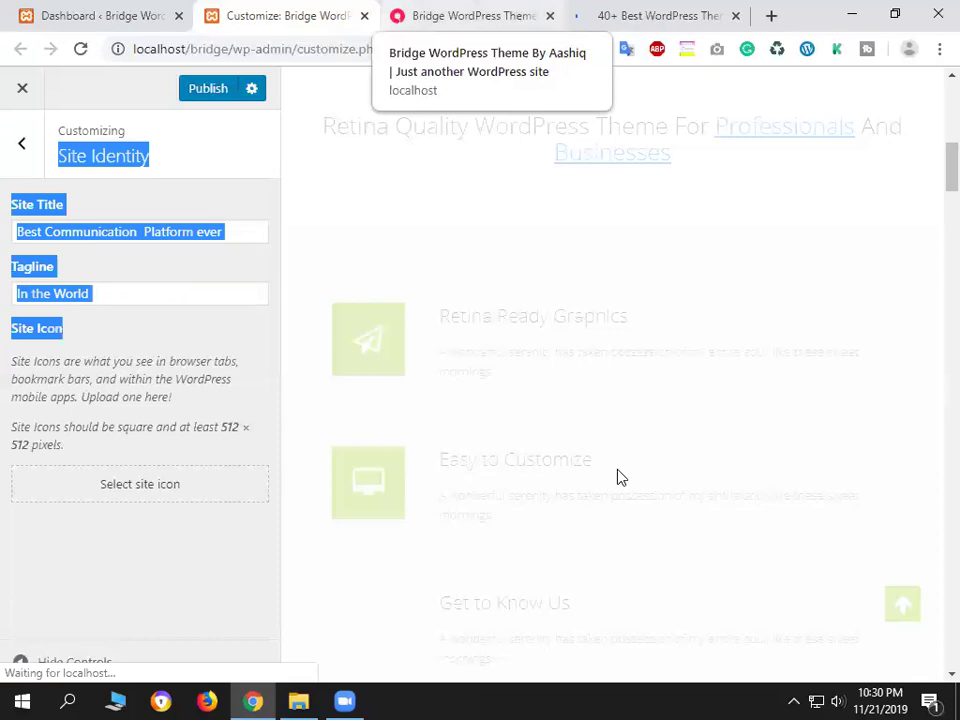
Open the site icon image selection and try to upload IMG20191118134946.jpg from the Downloads folder.
key(Tab)
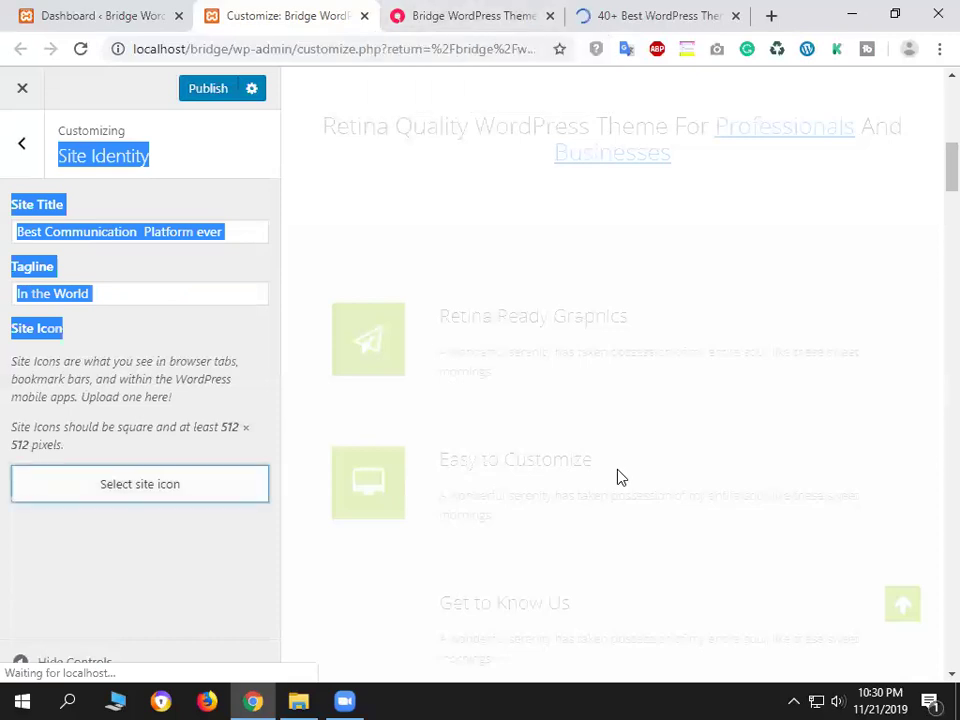
key(Return)
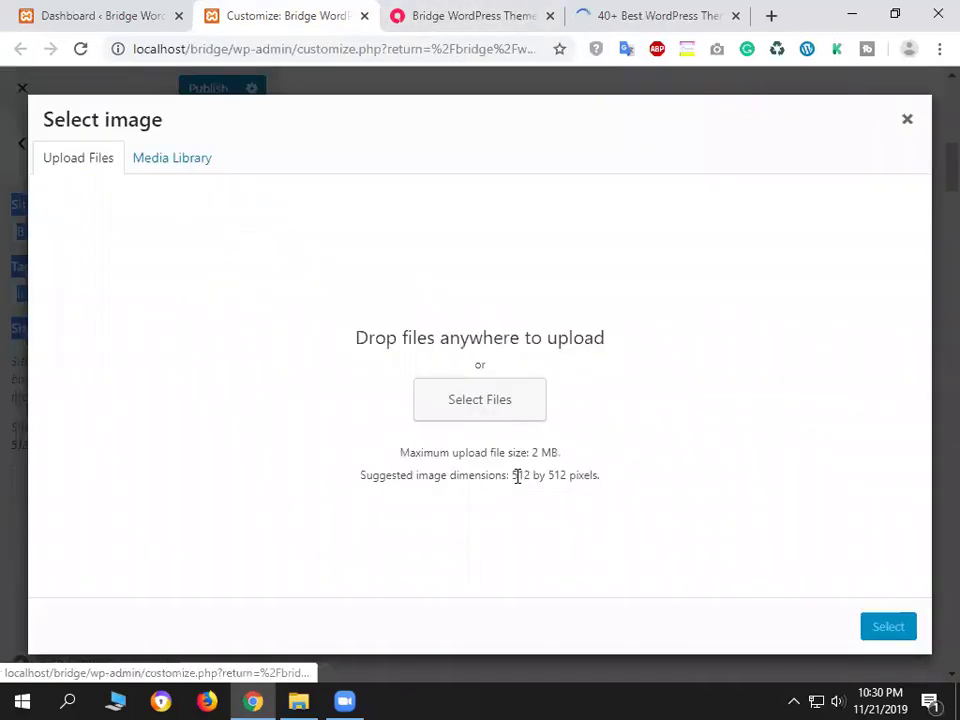
key(Tab)
key(Return)
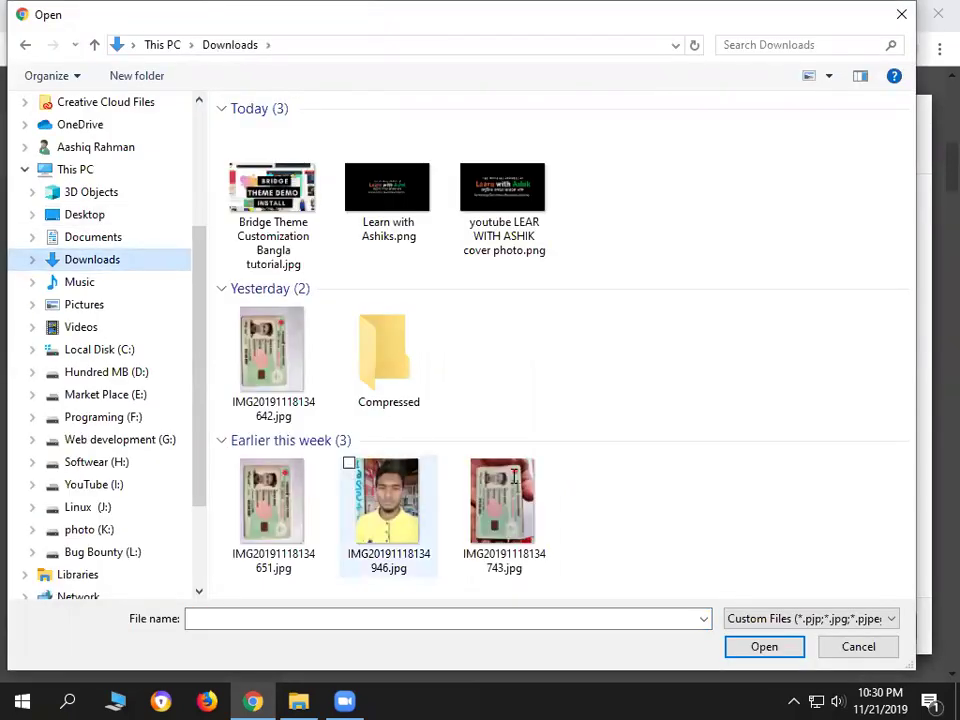
key(Escape)
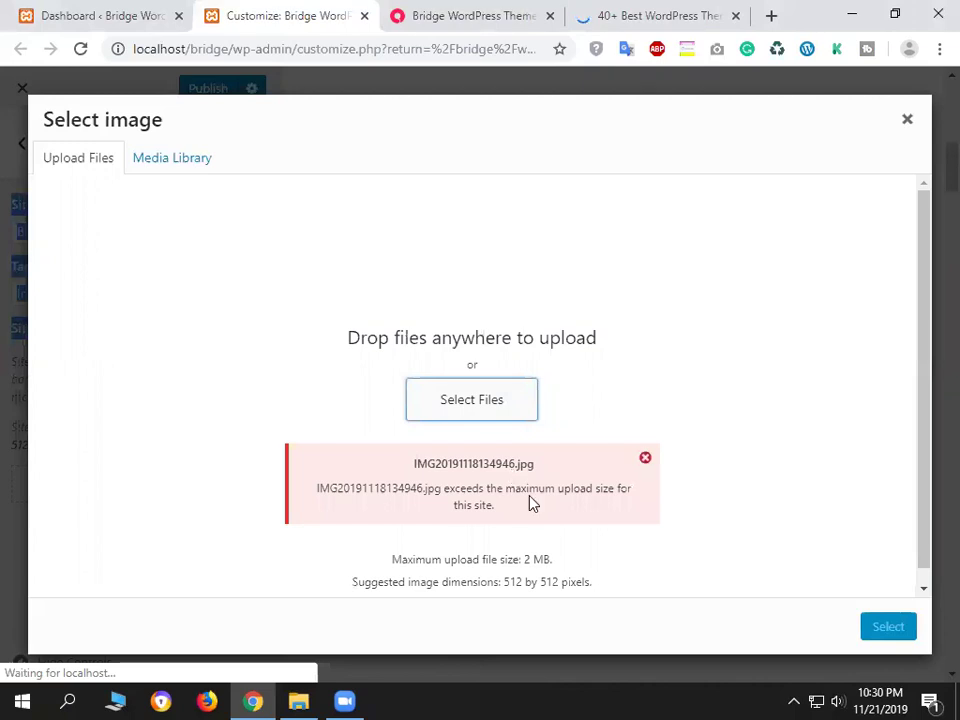
click(532, 503)
key(ctrl+shift+Left)
key(ctrl+shift+Left)
key(ctrl+shift+Left)
key(ctrl+shift+Left)
key(ctrl+shift+Left)
key(ctrl+shift+Left)
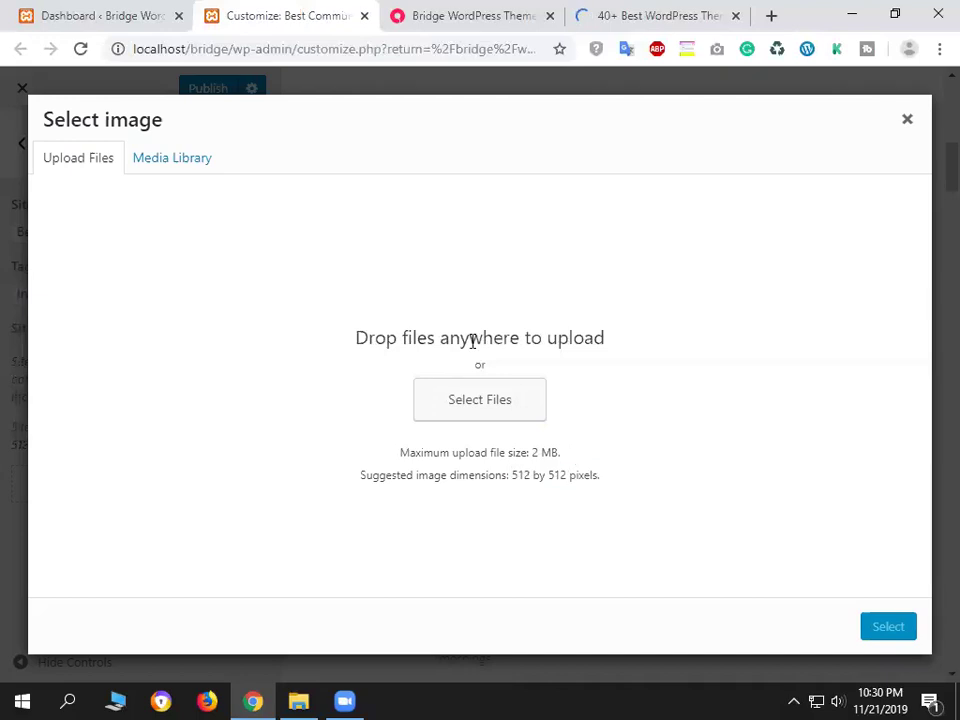
Upload sweater-icon.png from the Desktop's Images folder and set it as the site icon.
click(502, 408)
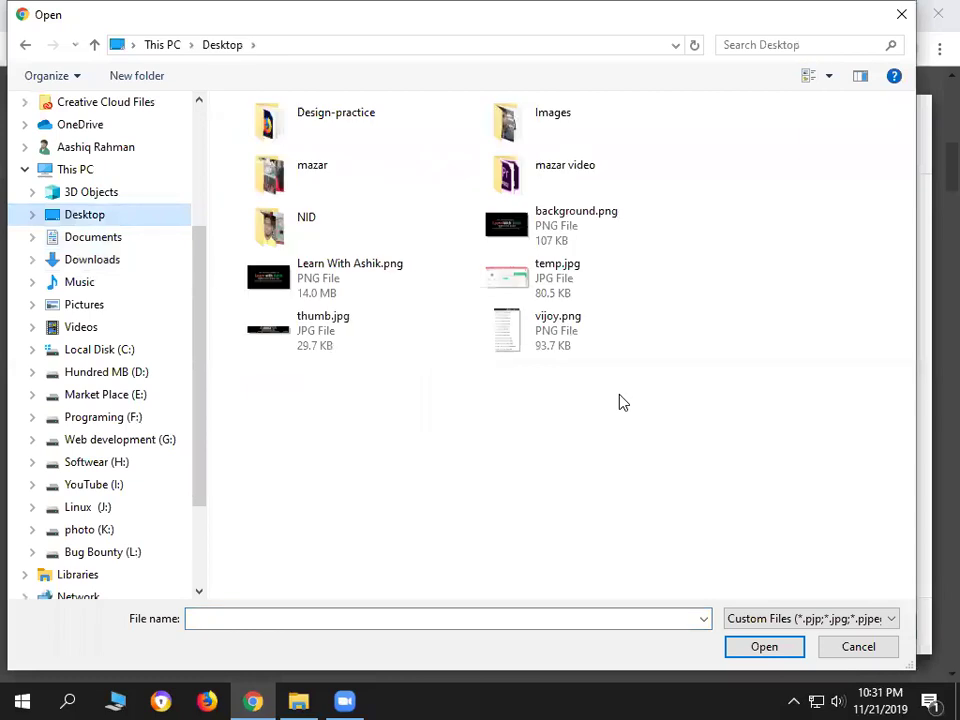
click(304, 225)
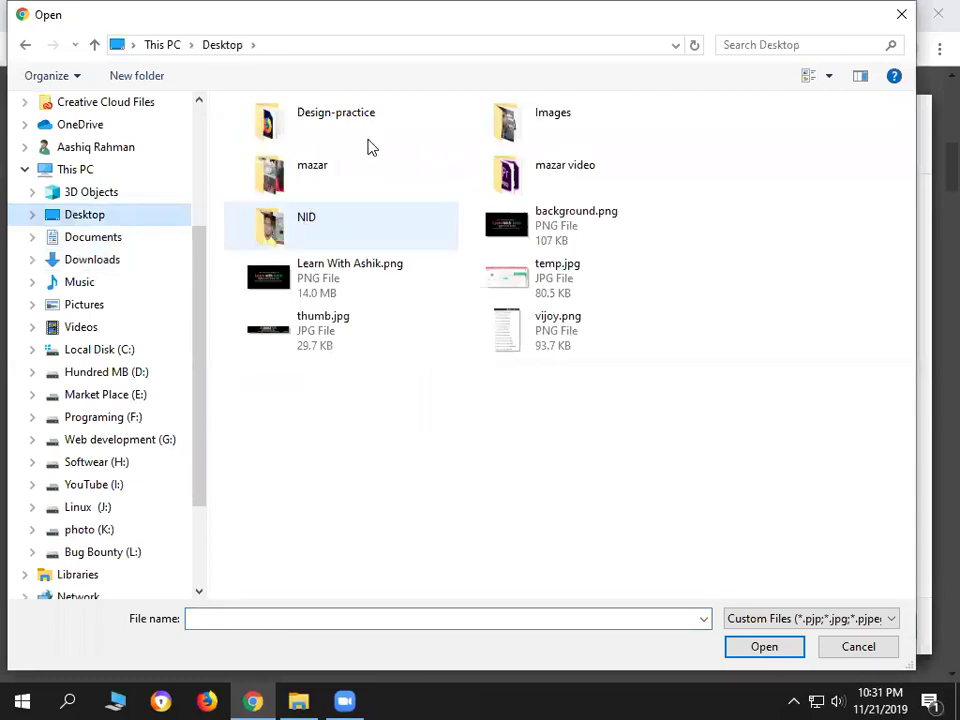
click(445, 118)
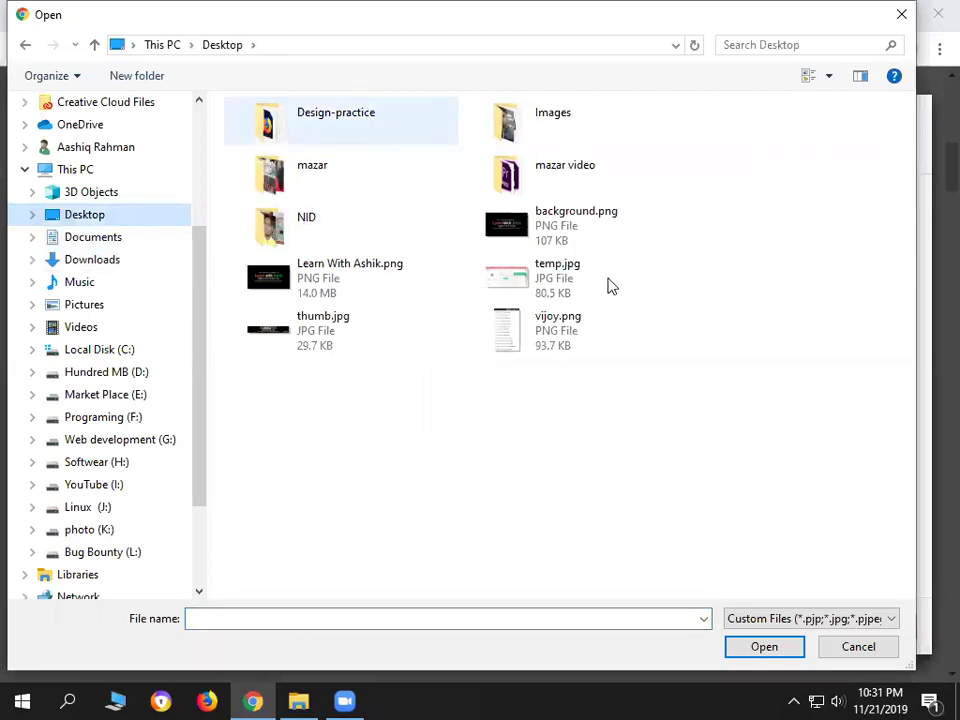
double_click(510, 120)
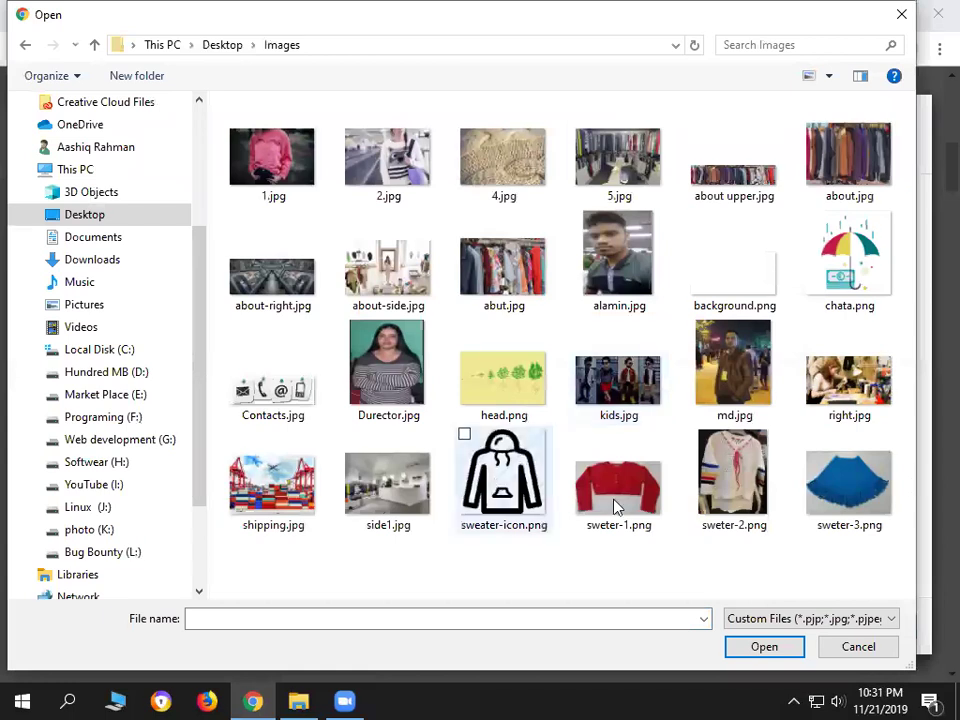
double_click(522, 492)
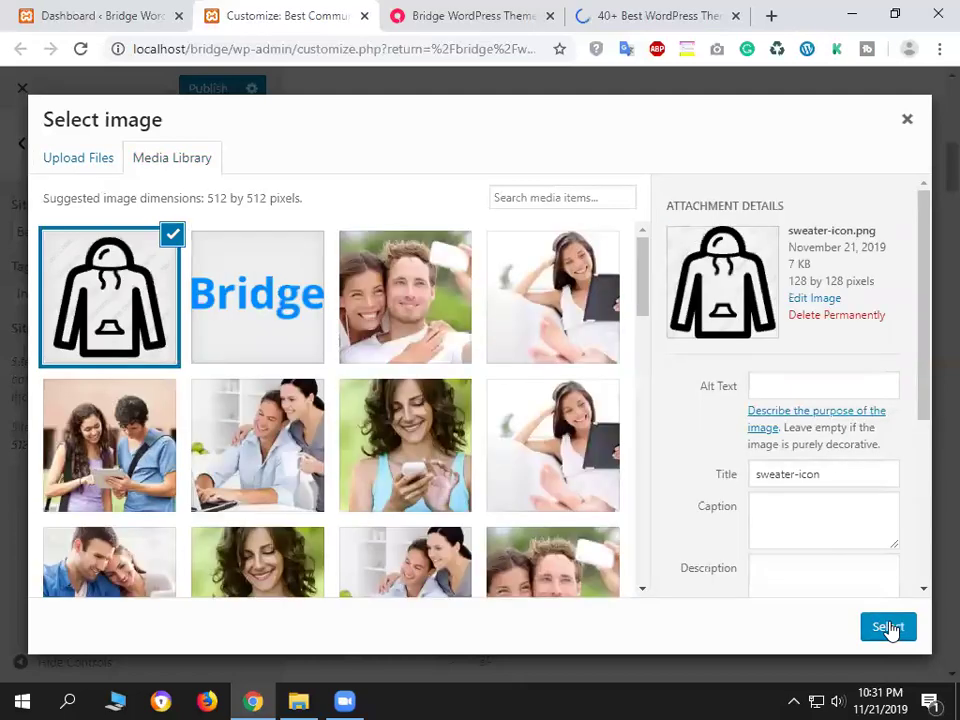
click(887, 627)
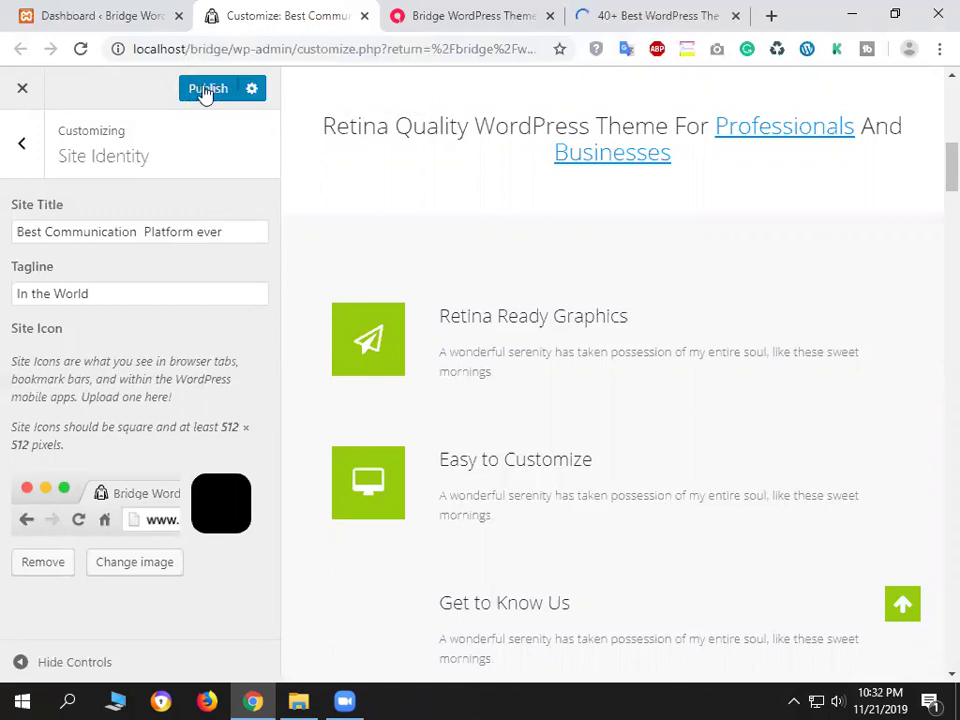
Publish the Site Identity changes, check the front page tab, and return to the Customizer.
click(205, 91)
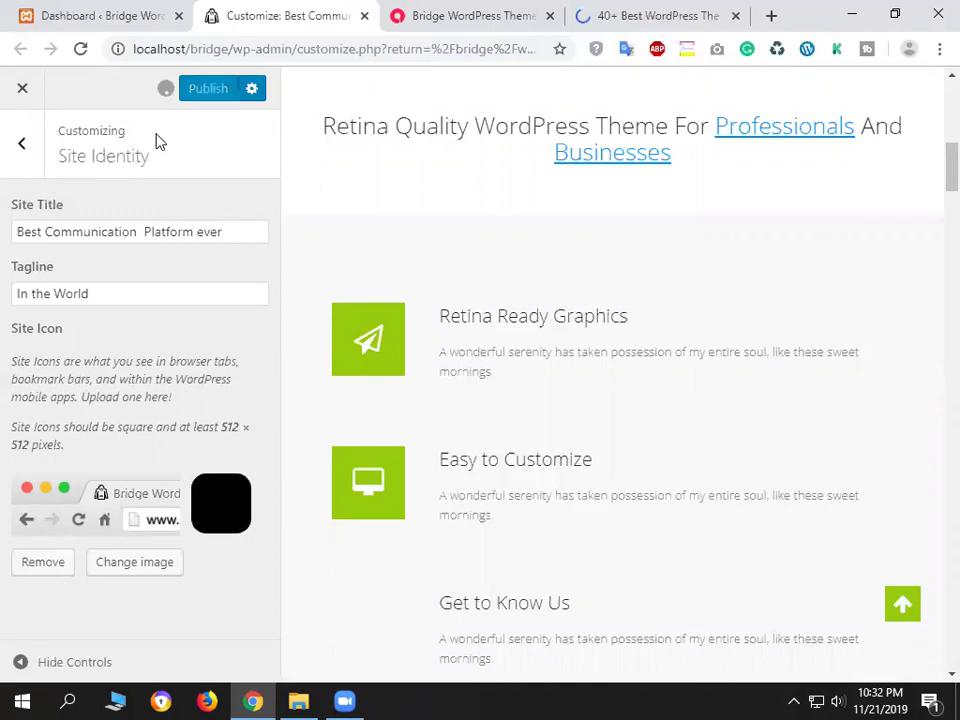
click(456, 25)
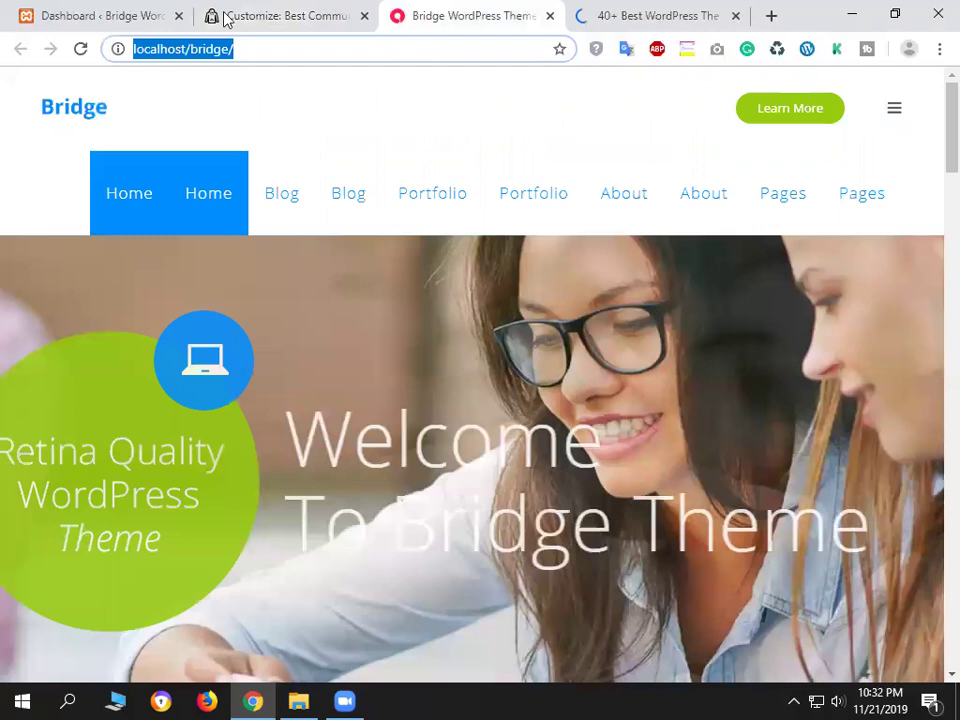
click(225, 17)
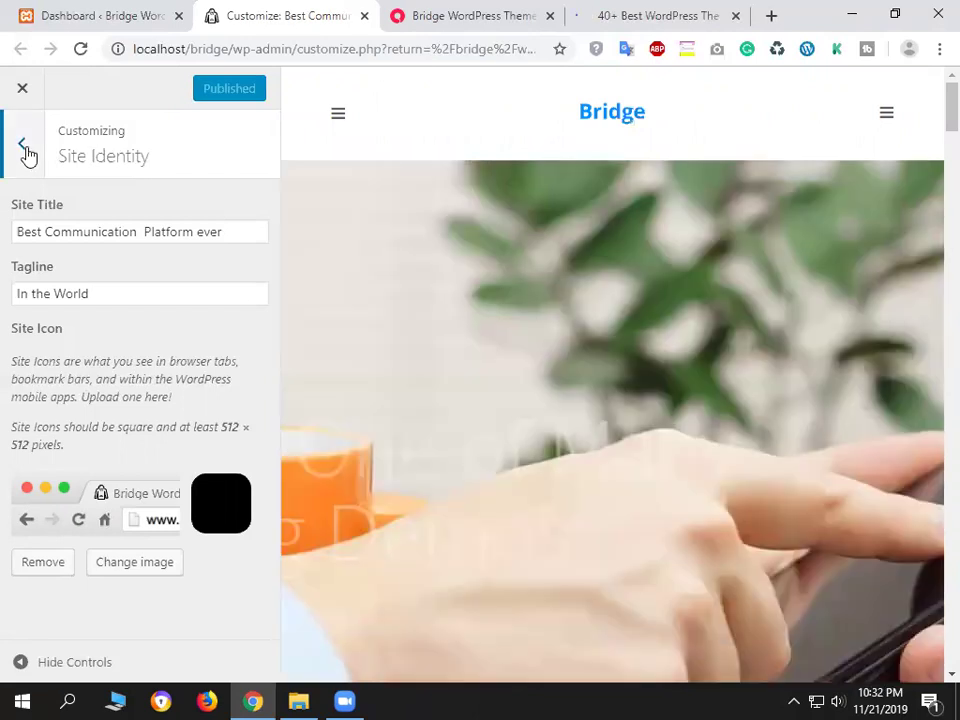
Leave Site Identity for the Customizer's Menus section and view the navigation on the site's front page.
click(26, 151)
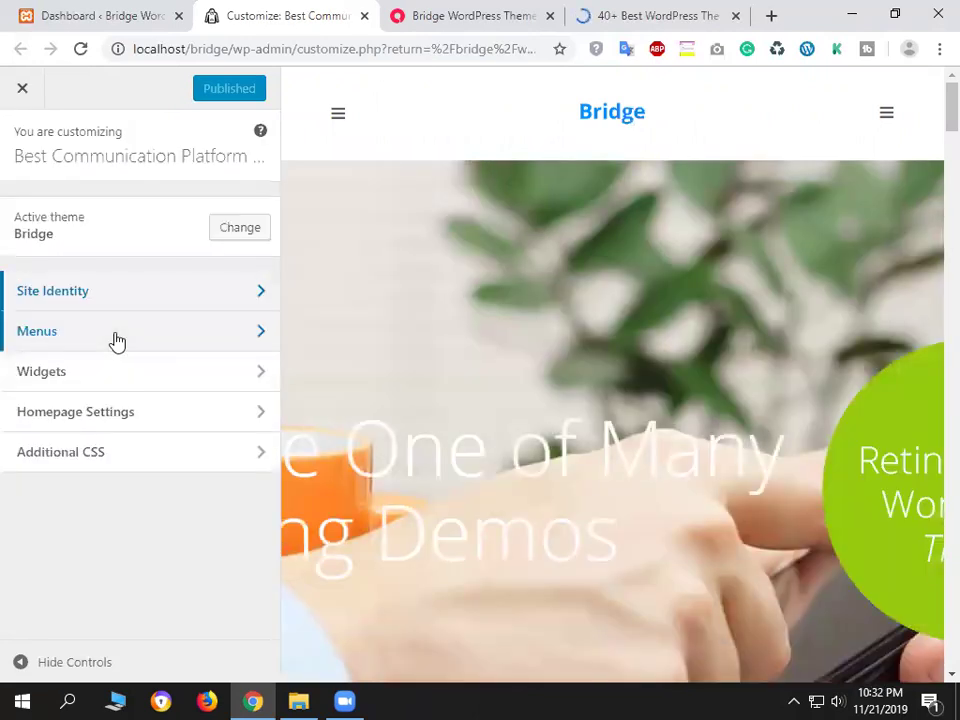
click(150, 331)
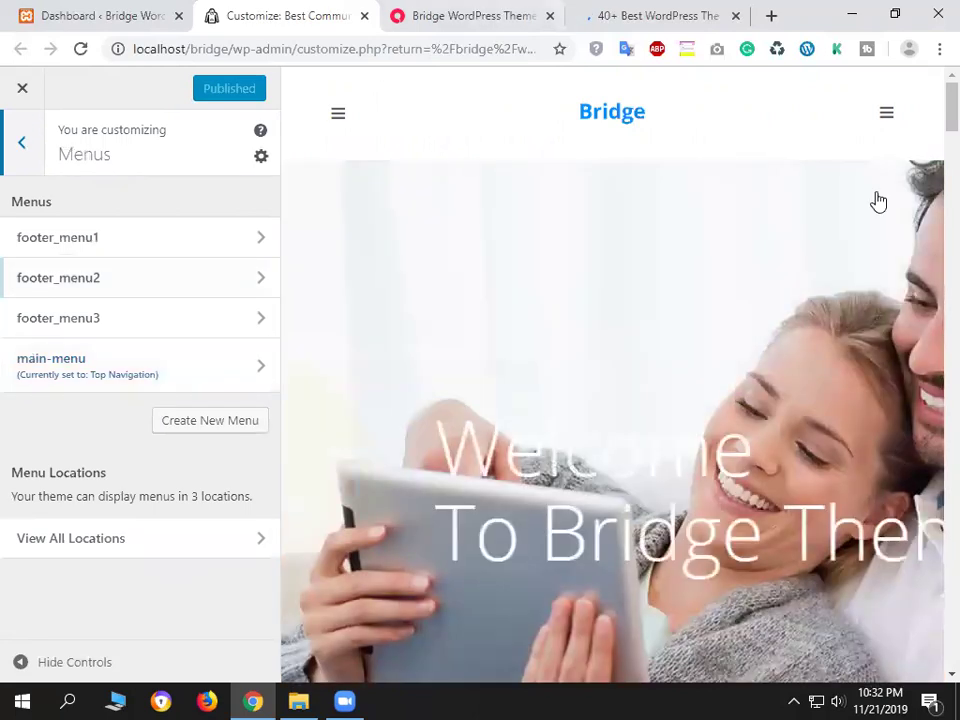
key(ctrl+Tab)
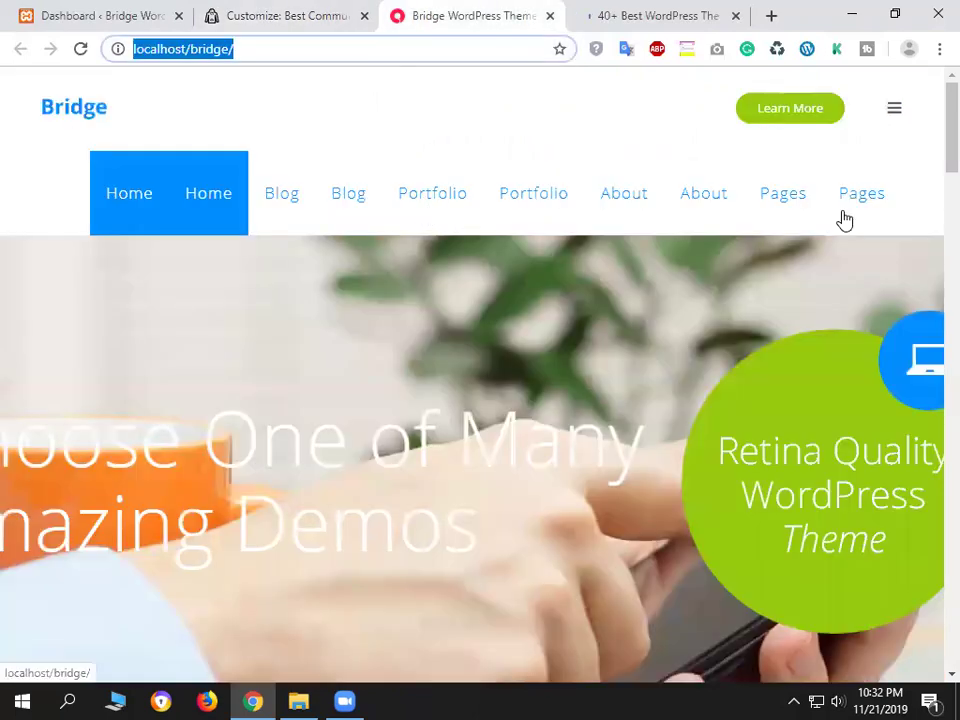
Check the front page's side panel and look through the page down to its footer.
click(894, 113)
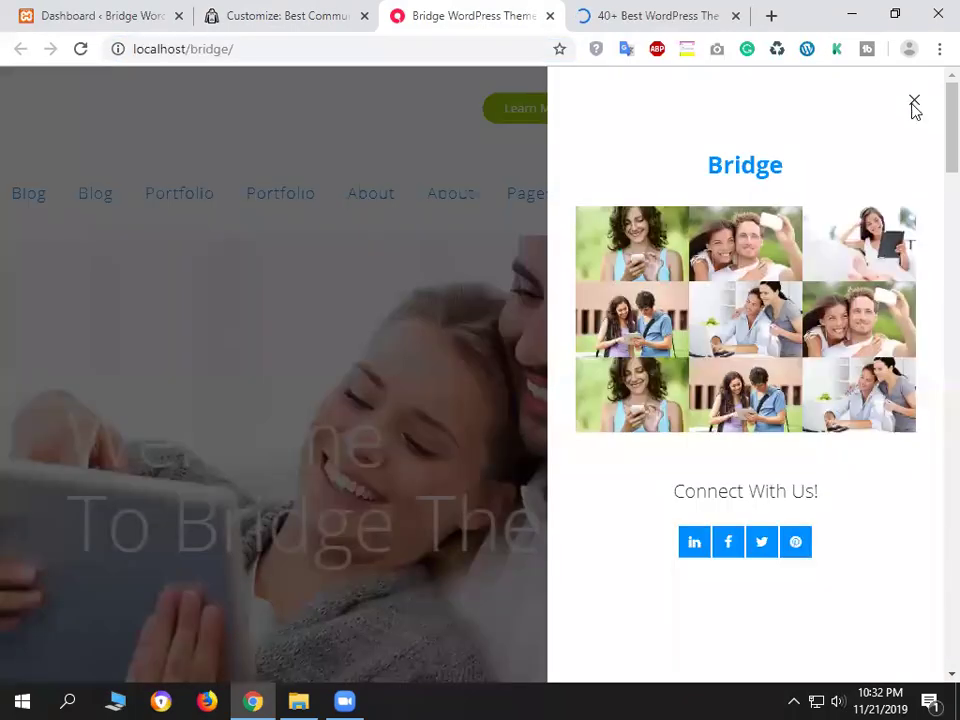
click(914, 104)
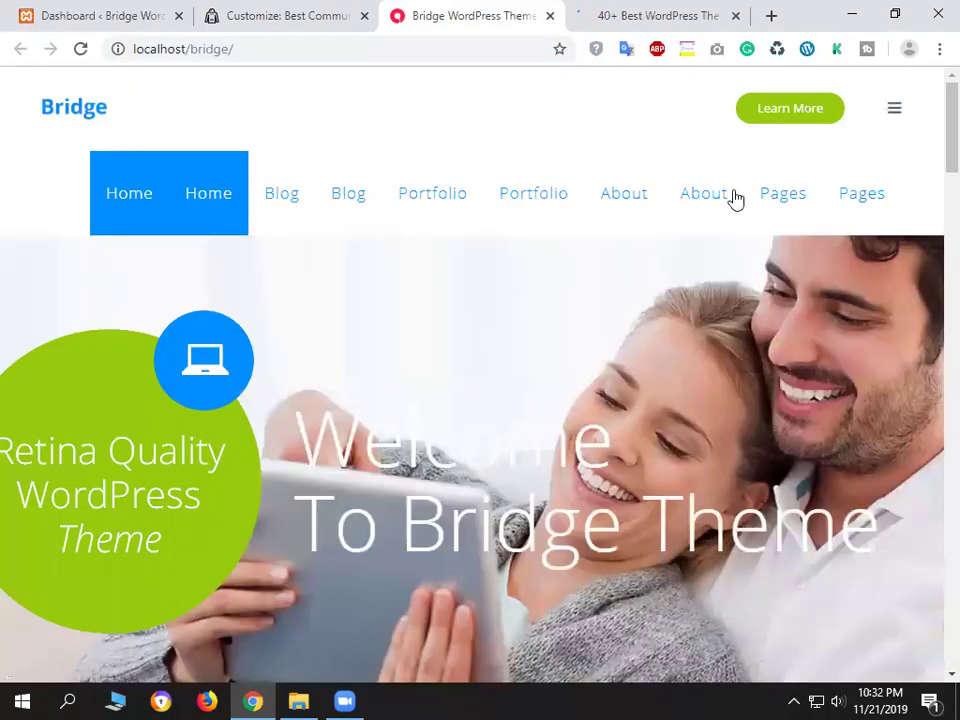
mouse_move(874, 219)
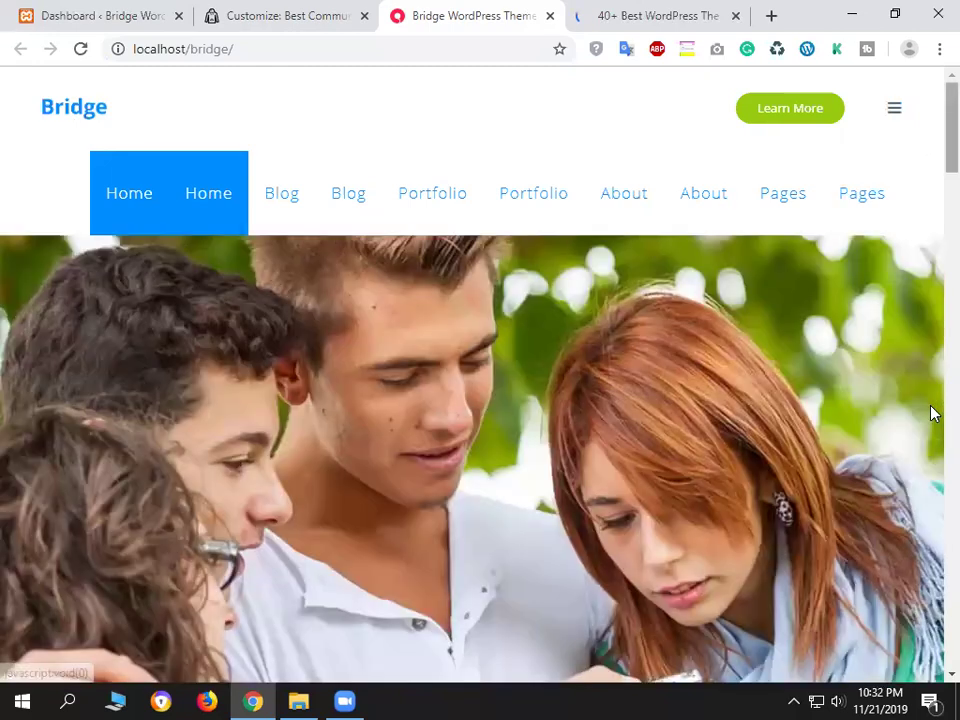
scroll(933, 530, down, 10)
scroll(385, 587, down, 5)
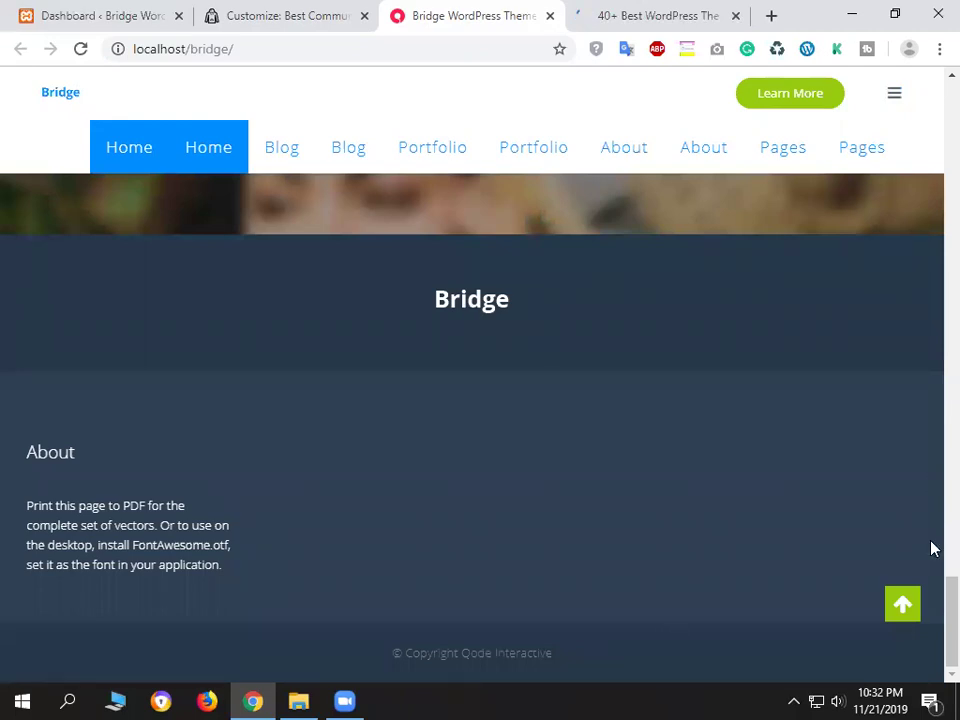
scroll(932, 619, up, 10)
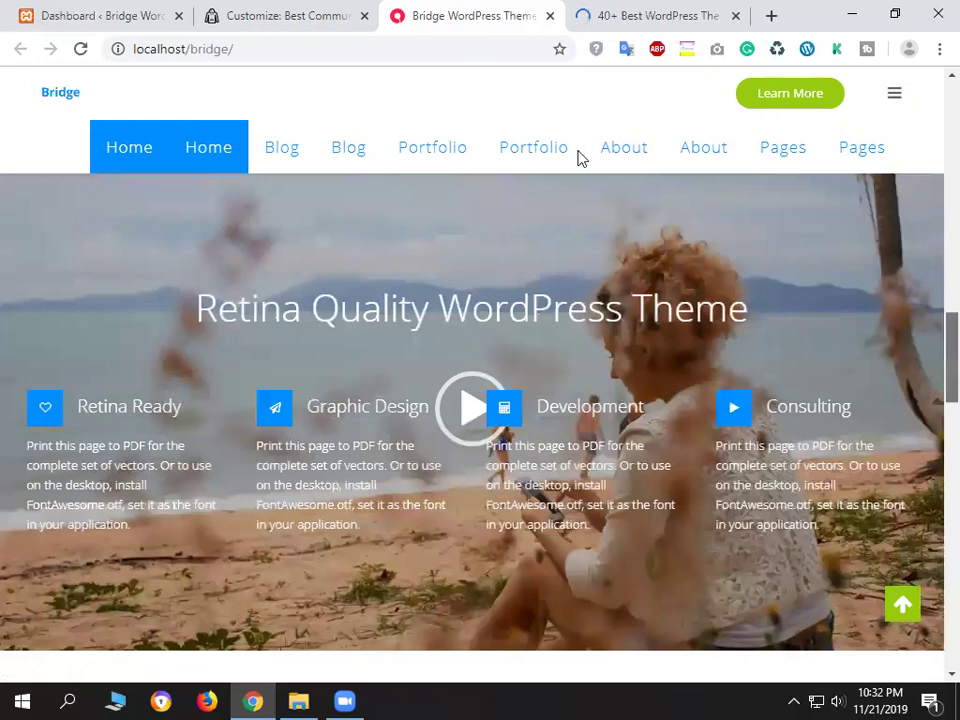
scroll(311, 300, up, 5)
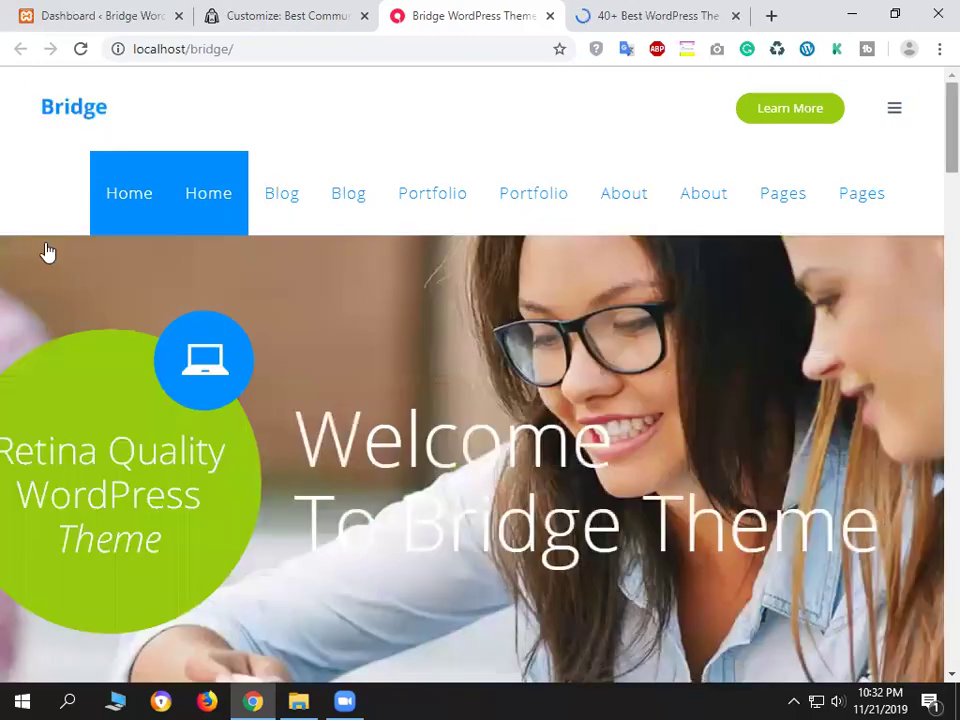
Close the Customizer tab and return to the site's front page.
key(ctrl+shift+Tab)
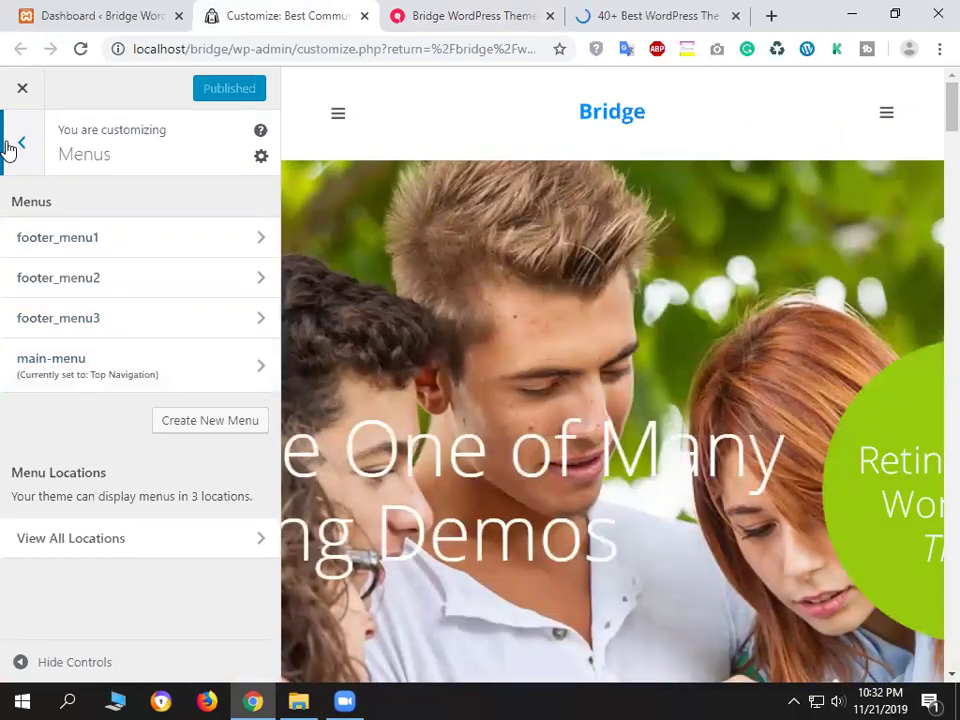
key(Escape)
click(100, 15)
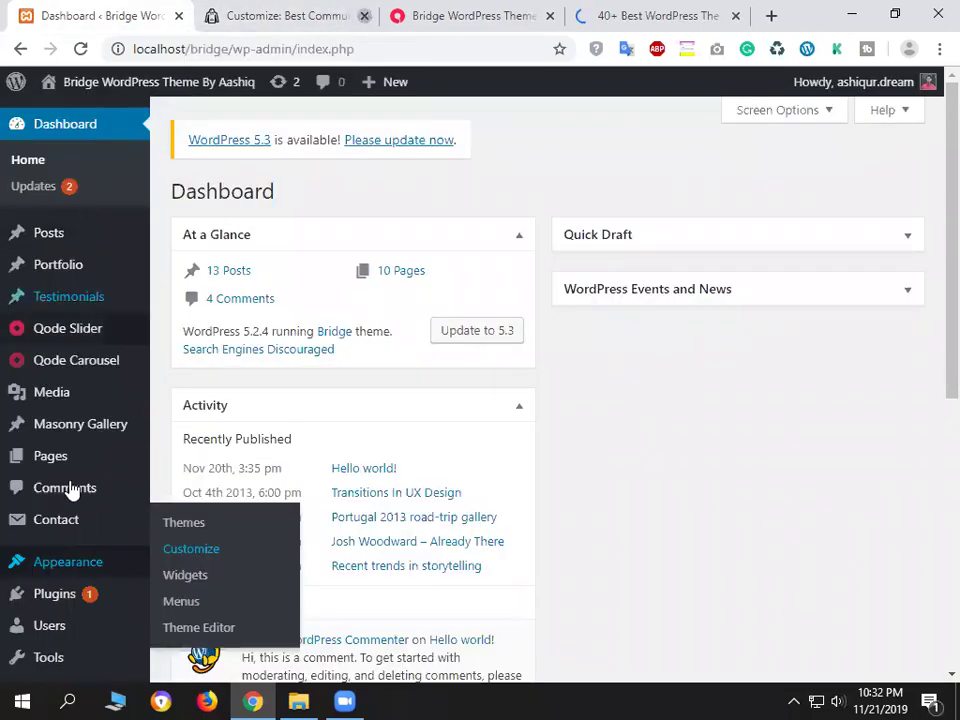
click(573, 10)
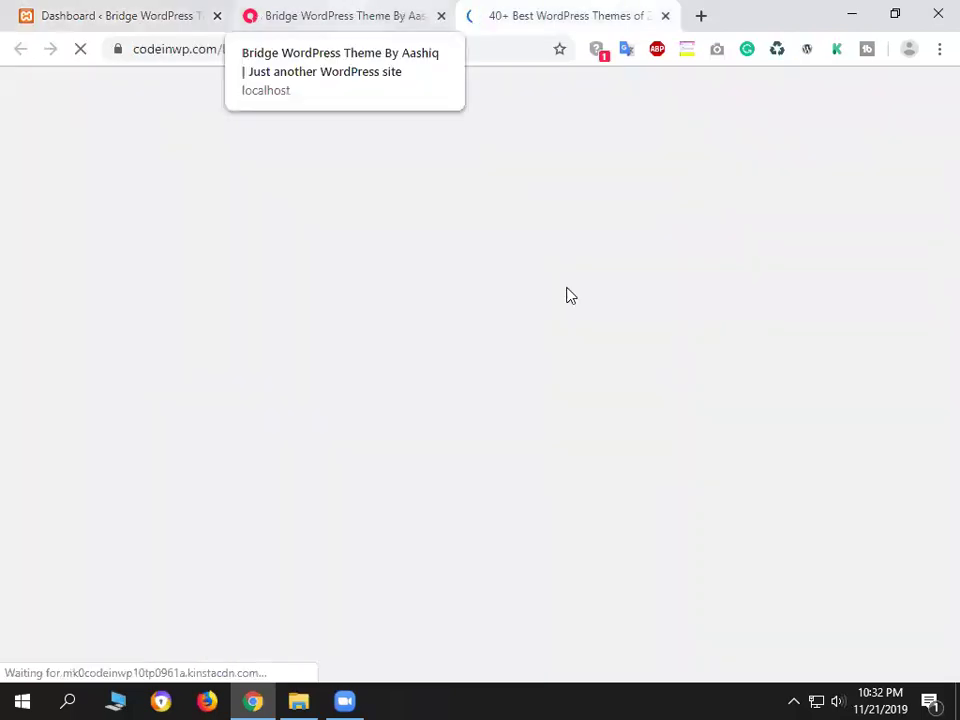
key(ctrl+shift+Tab)
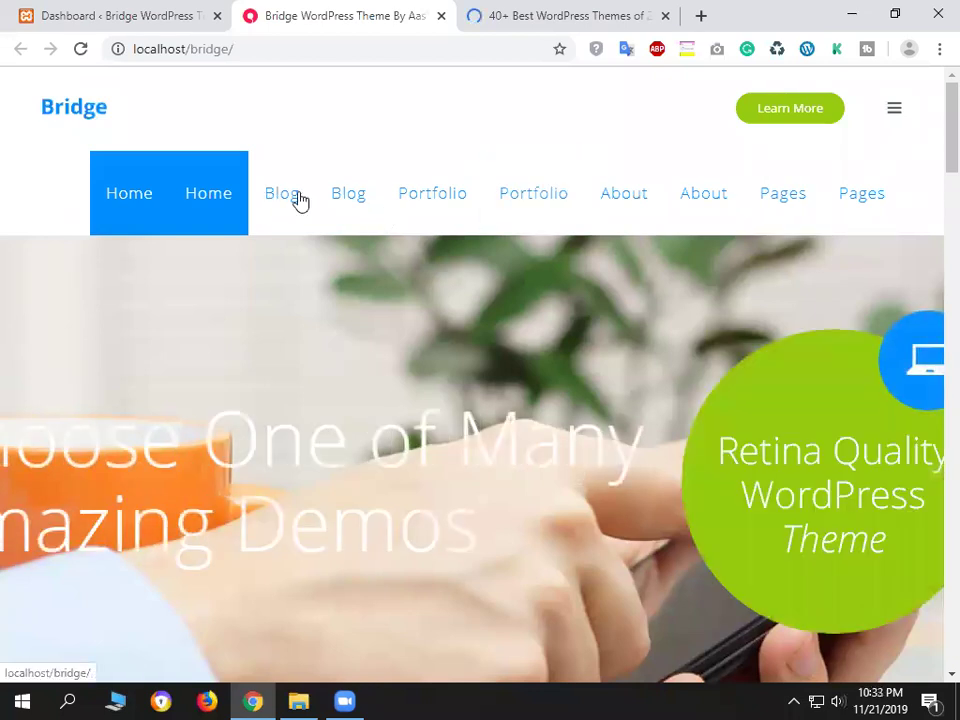
Look over the front page's content sections and open the Portfolio page from the site navigation.
scroll(584, 413, down, 5)
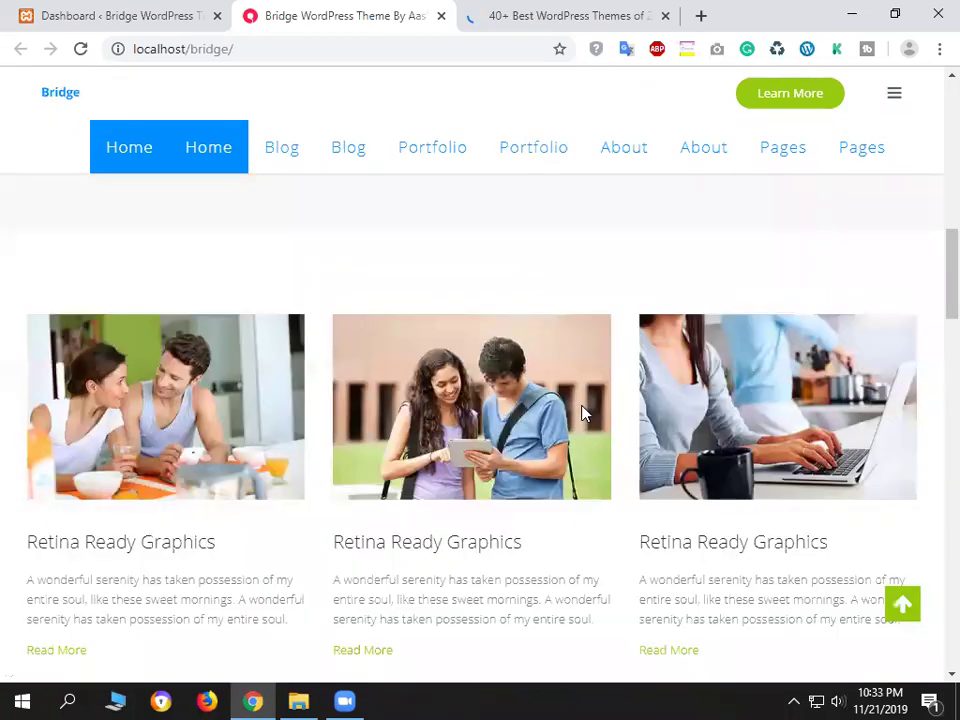
scroll(589, 401, down, 2)
scroll(405, 150, up, 5)
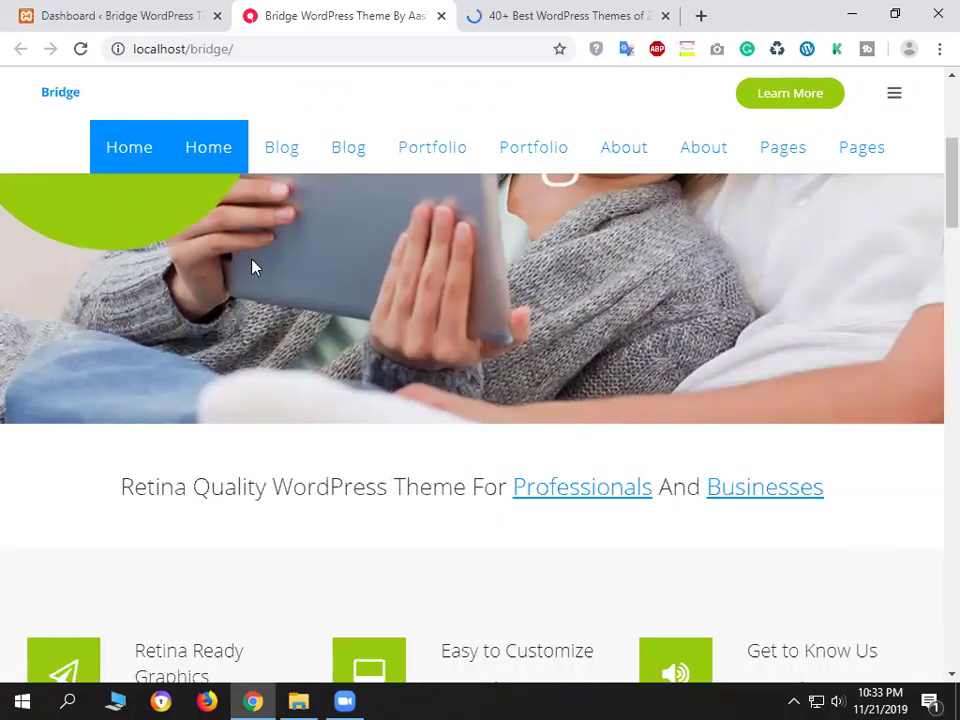
scroll(431, 200, up, 3)
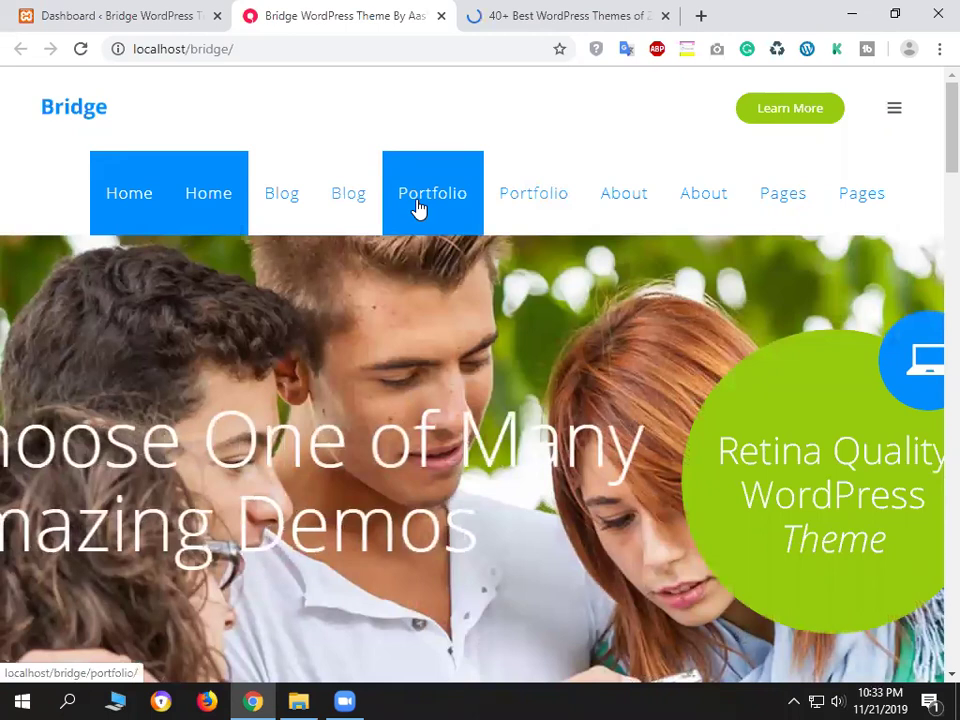
click(418, 207)
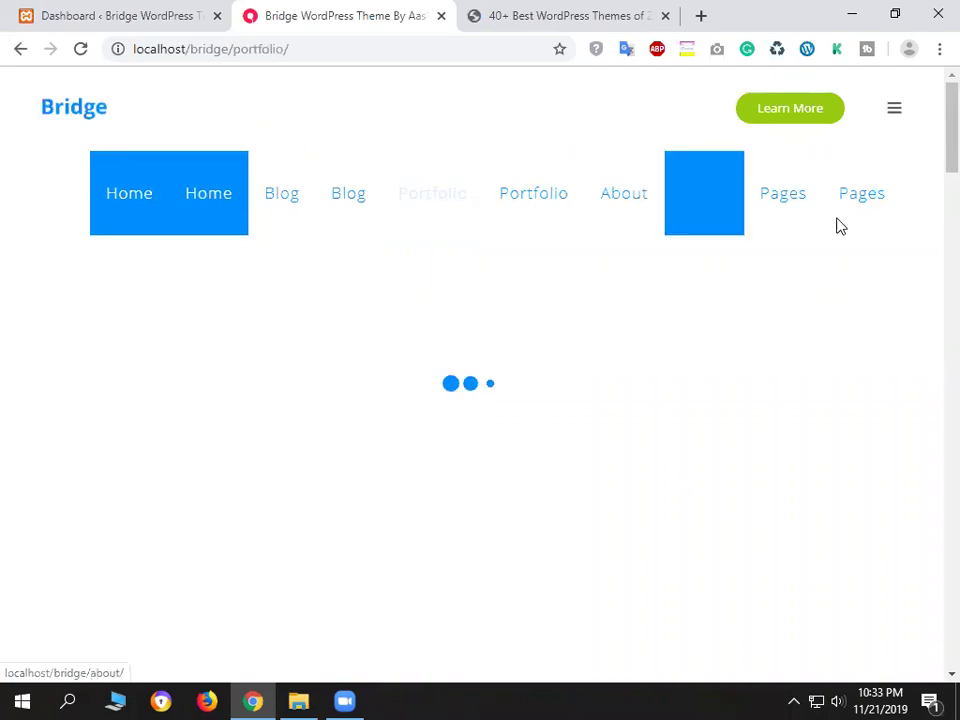
Examine the Portfolio page's project grid down to the footer and back up to the navigation.
scroll(720, 351, down, 5)
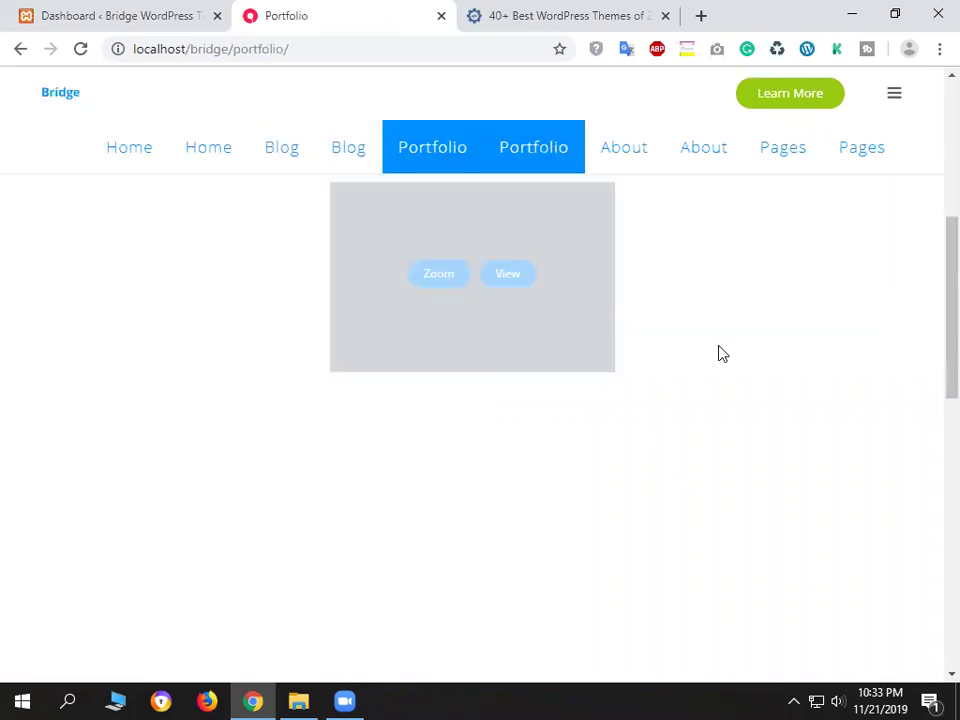
scroll(720, 351, up, 5)
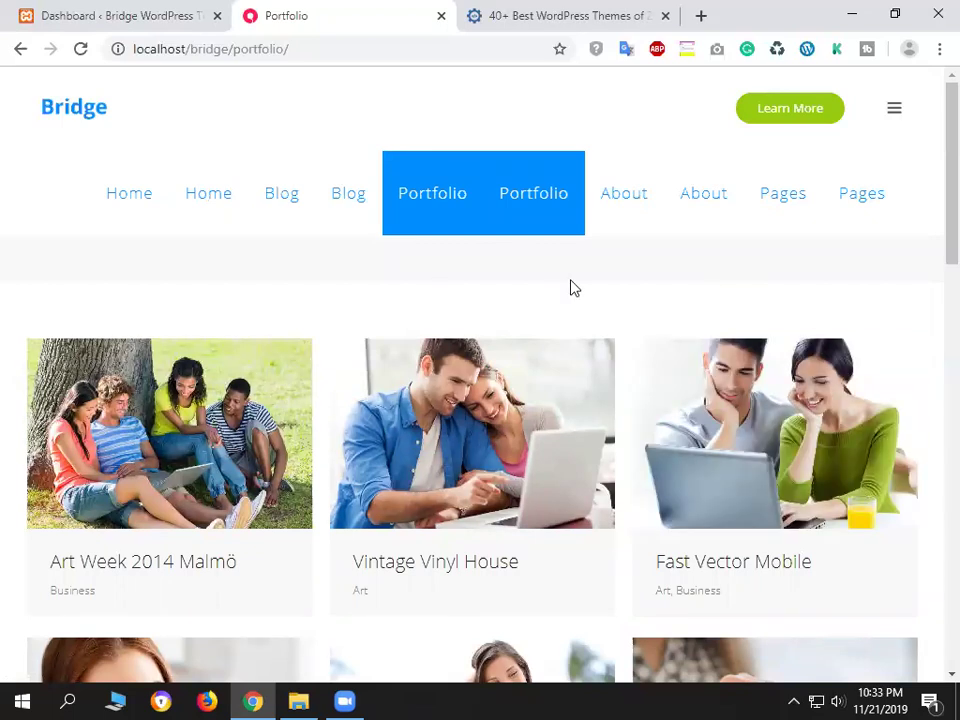
scroll(574, 286, down, 4)
scroll(733, 581, up, 4)
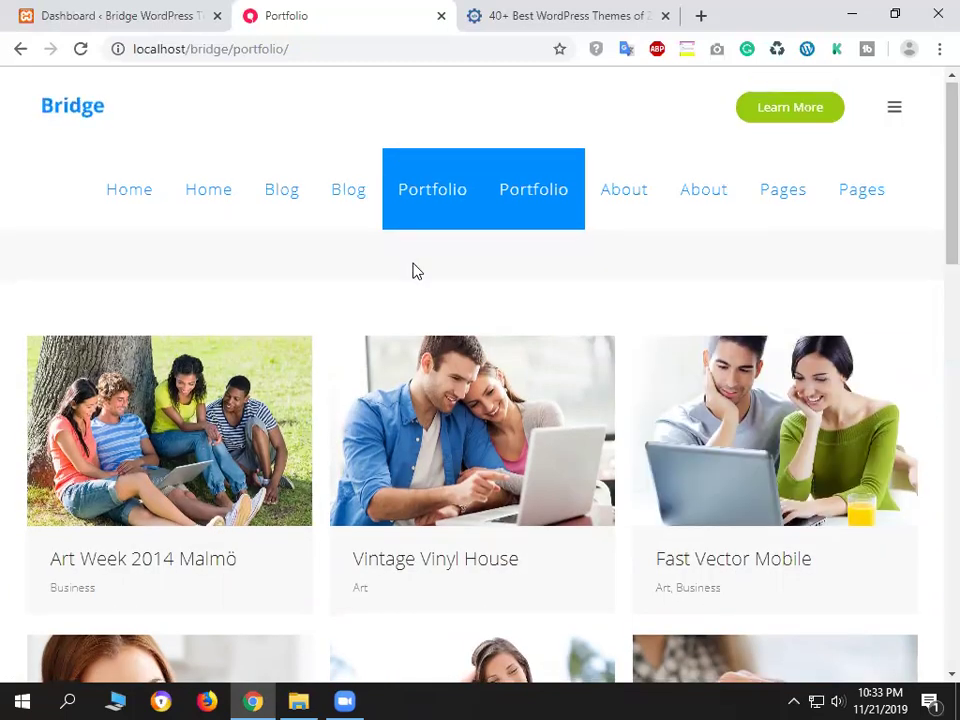
scroll(417, 271, down, 4)
scroll(417, 271, down, 7)
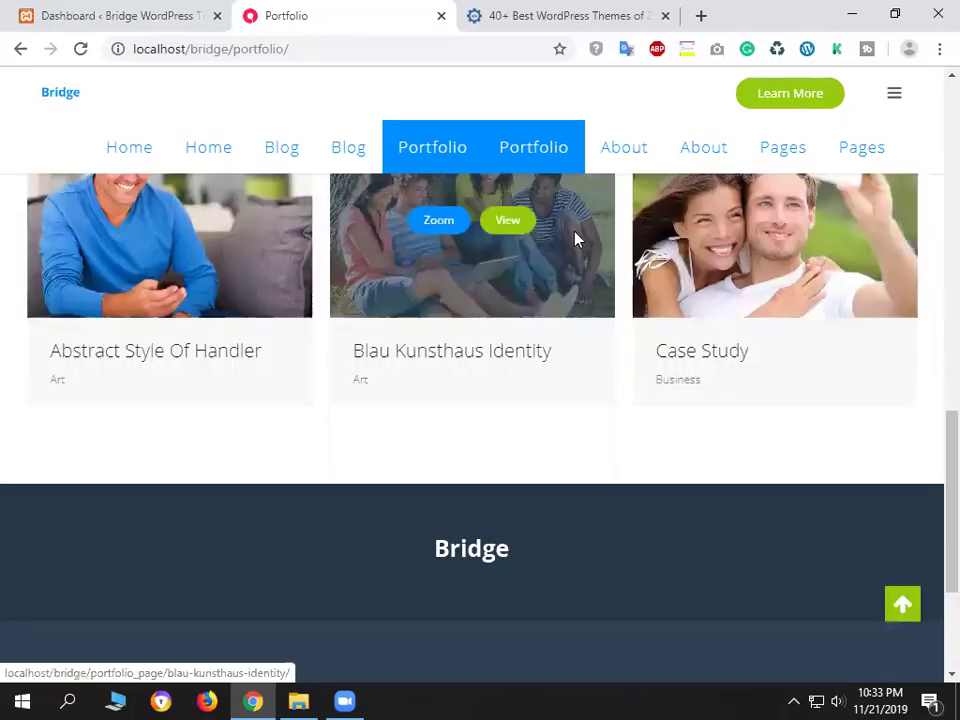
scroll(932, 491, up, 7)
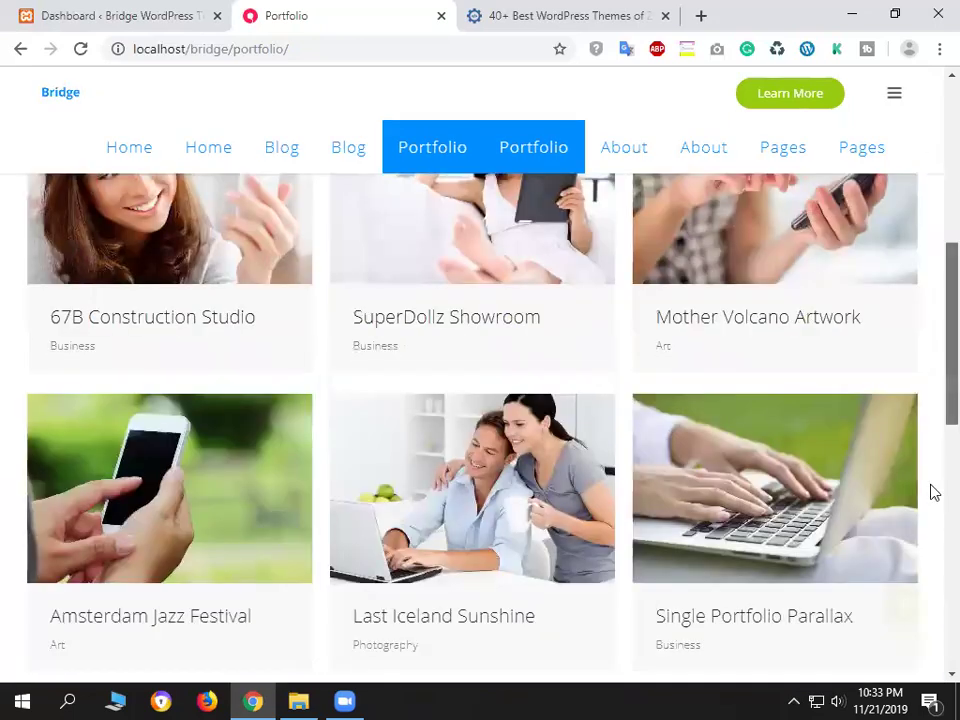
scroll(932, 400, down, 10)
scroll(932, 97, up, 15)
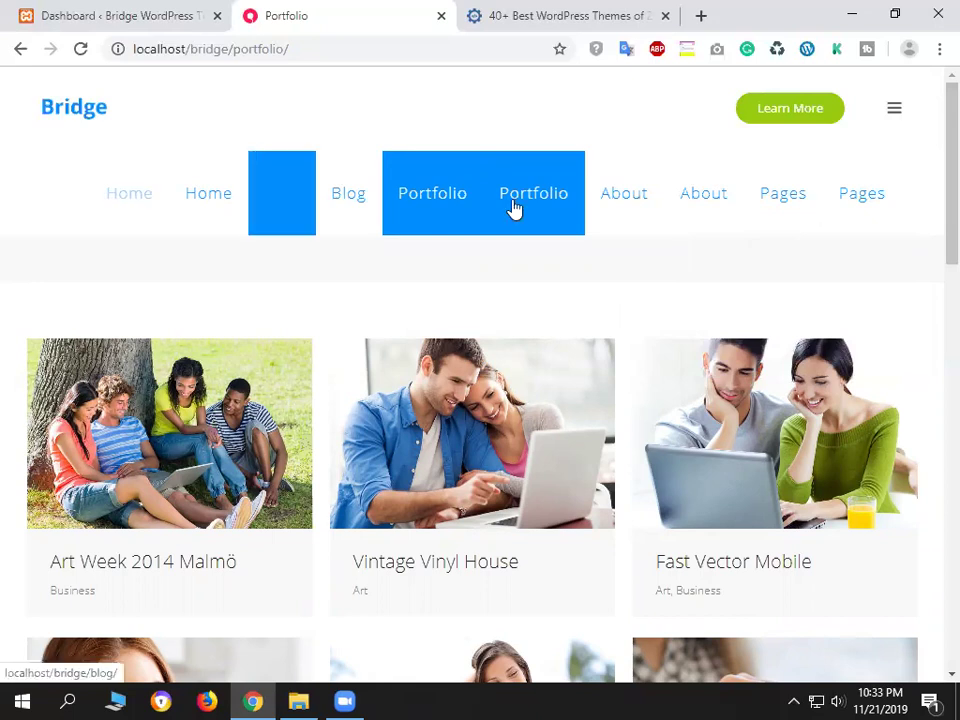
Open the Our Process page from the site's Pages submenu and check its address.
click(130, 10)
key(ctrl+Tab)
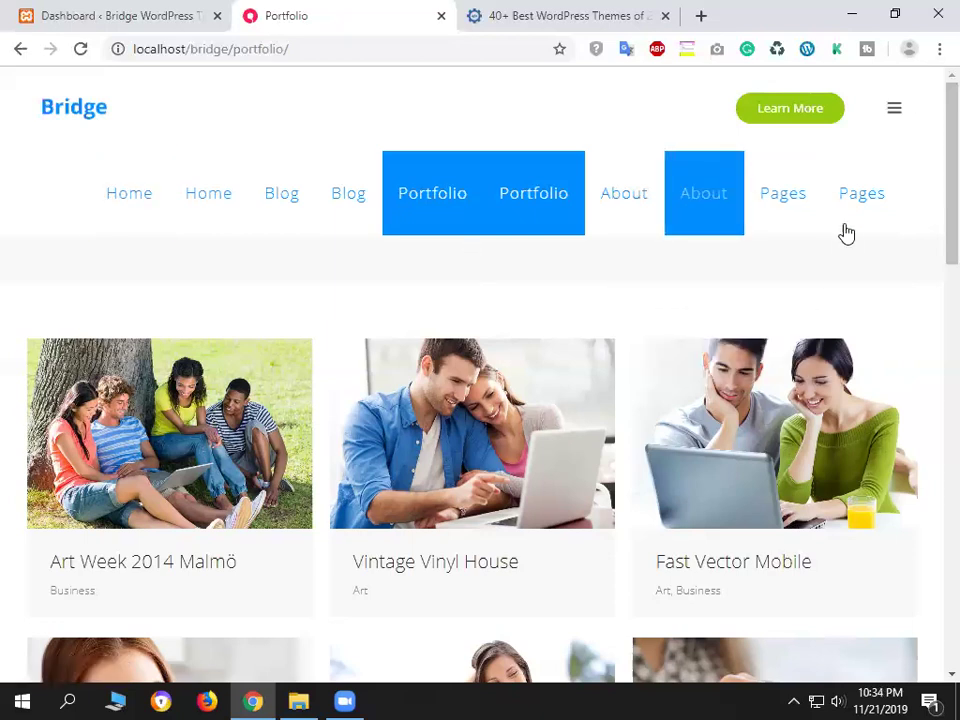
mouse_move(846, 233)
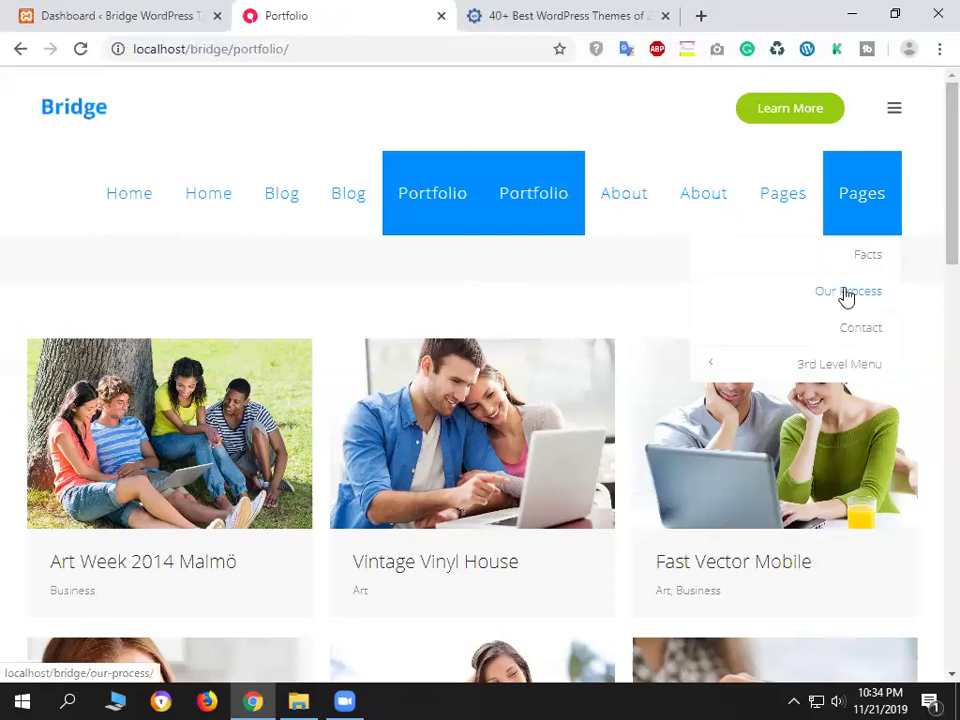
click(120, 172)
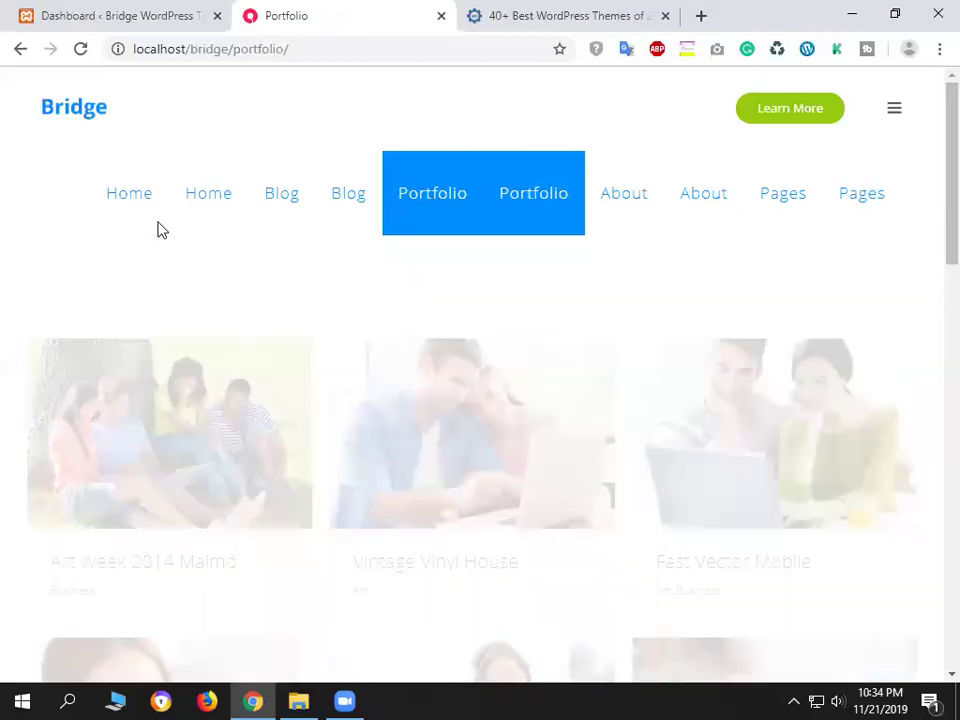
drag(287, 48, 238, 50)
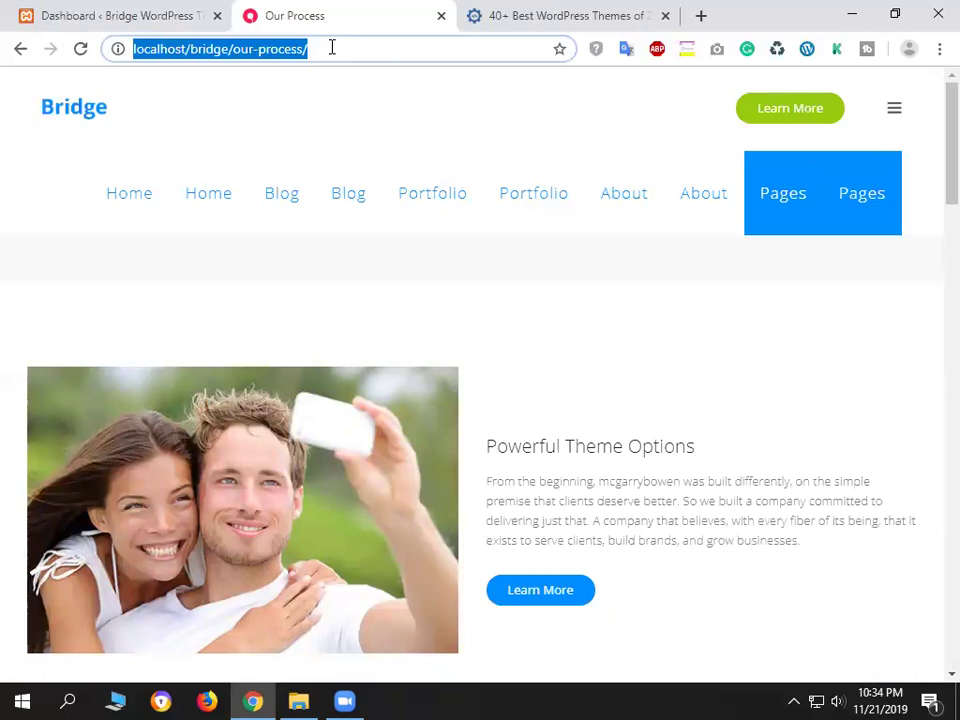
click(934, 152)
Look through the image and text sections of the Our Process page.
scroll(934, 220, down, 5)
scroll(934, 150, up, 4)
scroll(934, 113, up, 2)
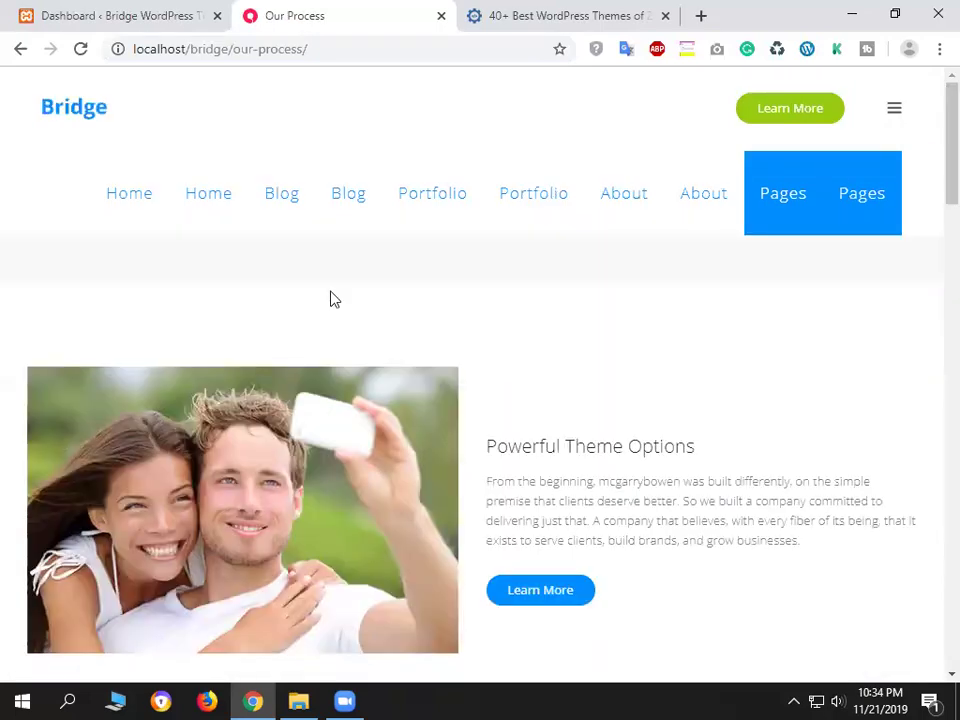
scroll(604, 322, down, 2)
scroll(610, 325, down, 10)
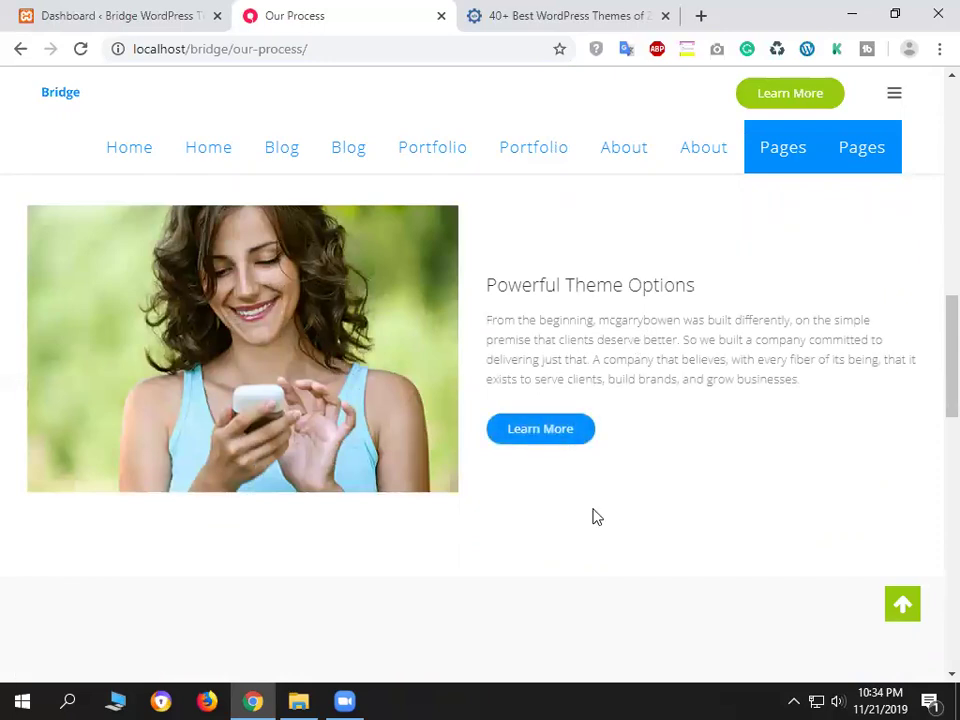
scroll(645, 418, up, 10)
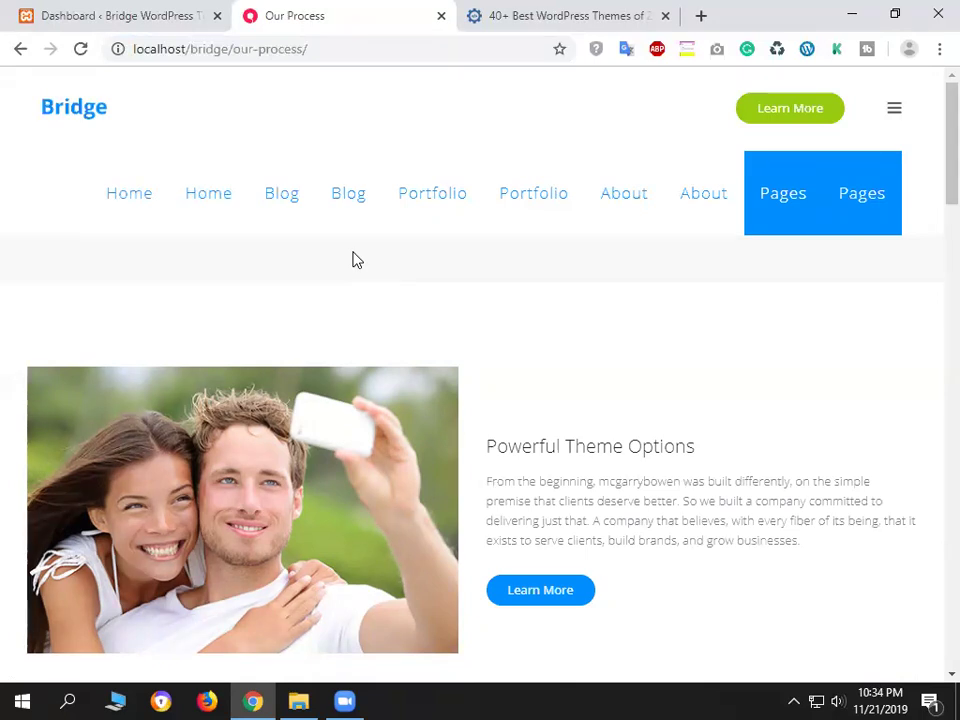
Examine the Our Process page's texts, highlighting a Powerful Theme Options heading and the paragraph beneath the lower one.
triple_click(682, 440)
click(799, 441)
double_click(645, 446)
drag(575, 443, 487, 454)
scroll(758, 447, down, 3)
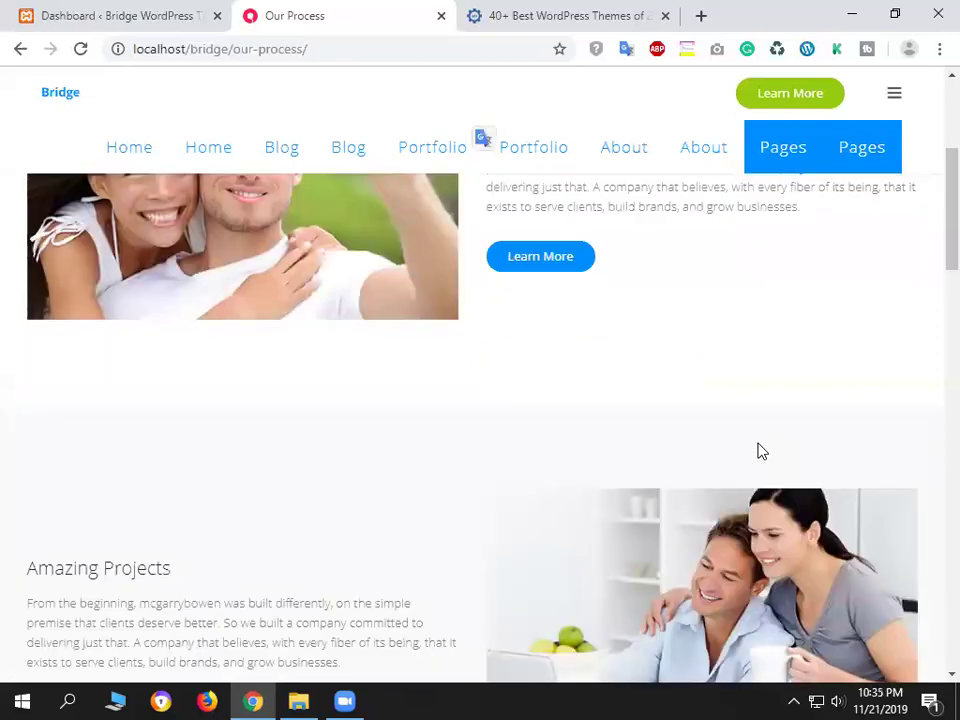
scroll(765, 458, down, 5)
scroll(750, 400, up, 2)
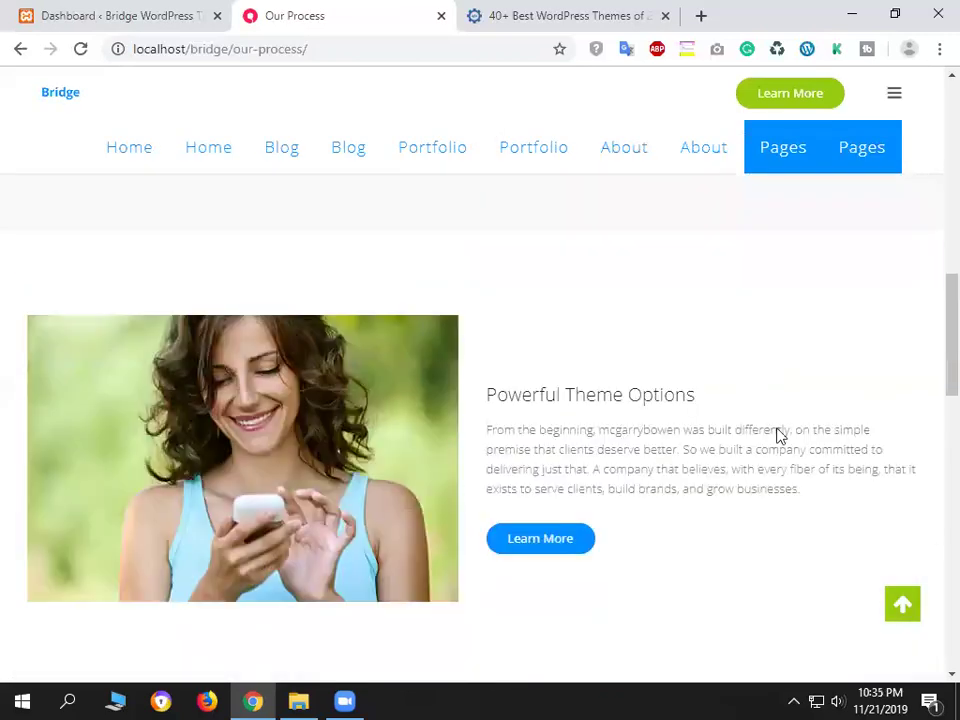
scroll(780, 435, up, 1)
drag(799, 576, 489, 516)
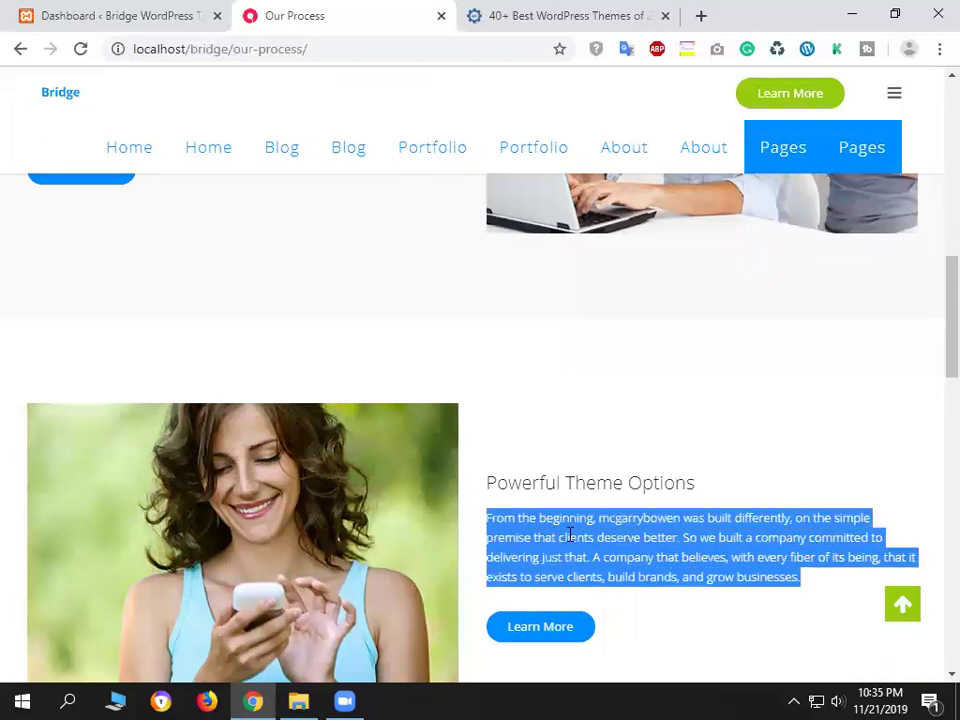
double_click(615, 557)
scroll(410, 220, up, 2)
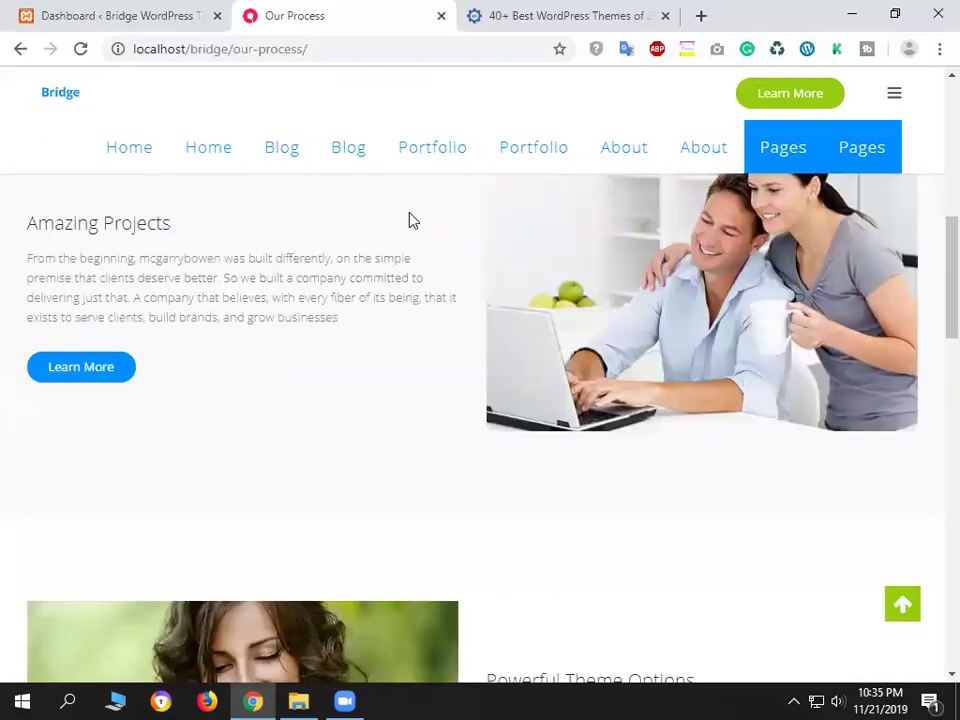
scroll(408, 220, up, 5)
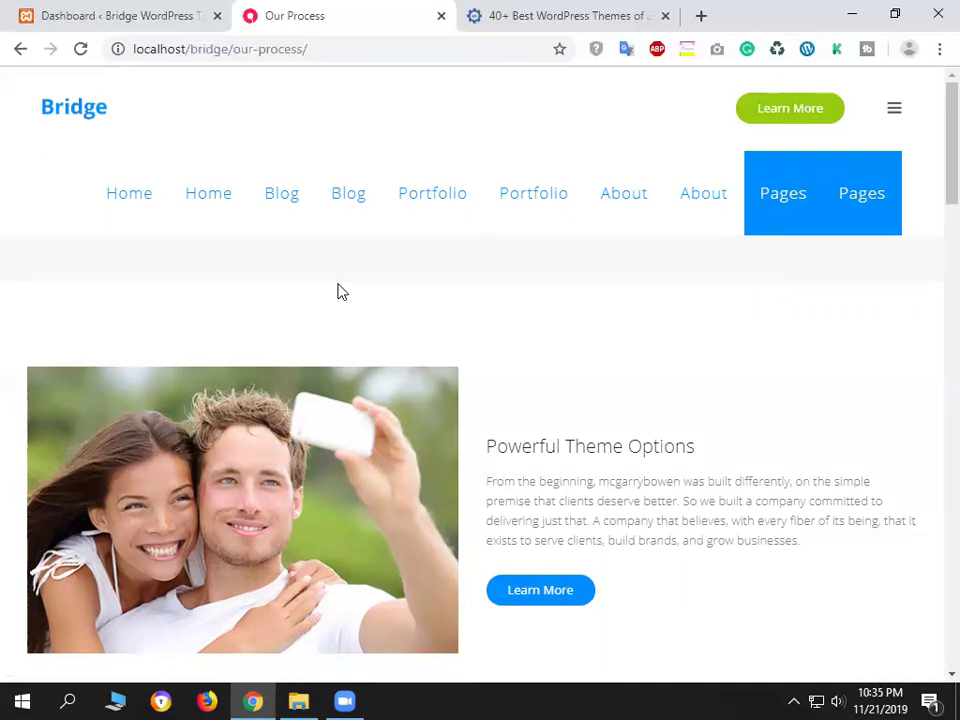
Go back to the site's home page and switch to the WordPress Dashboard.
mouse_move(874, 214)
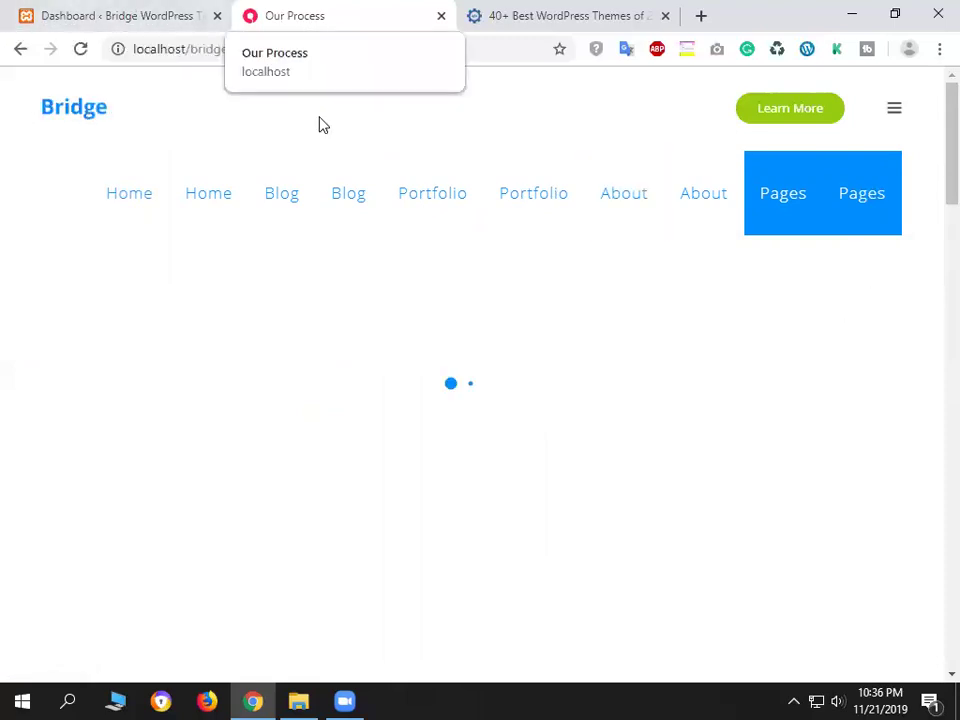
click(215, 128)
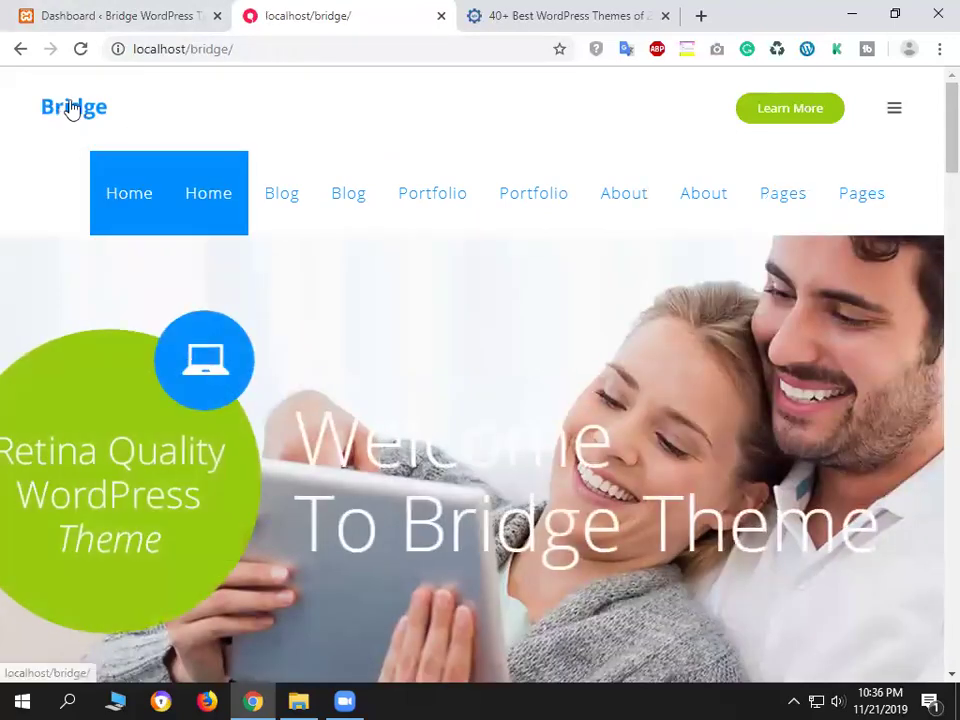
click(128, 12)
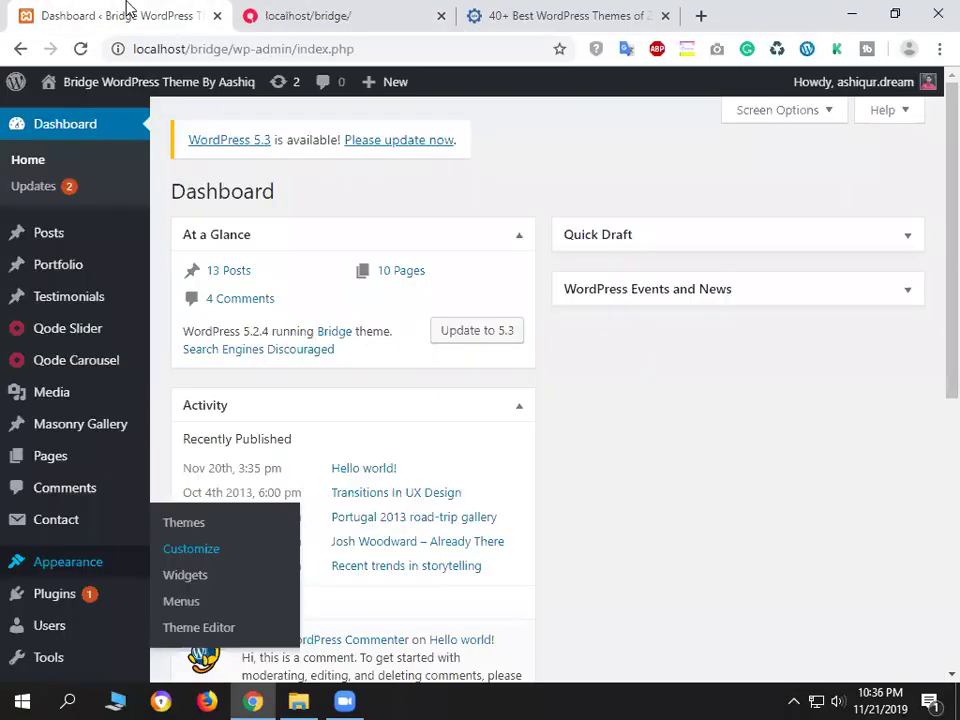
Open the Qode Options page in a separate browser tab from the Dashboard.
scroll(75, 615, down, 5)
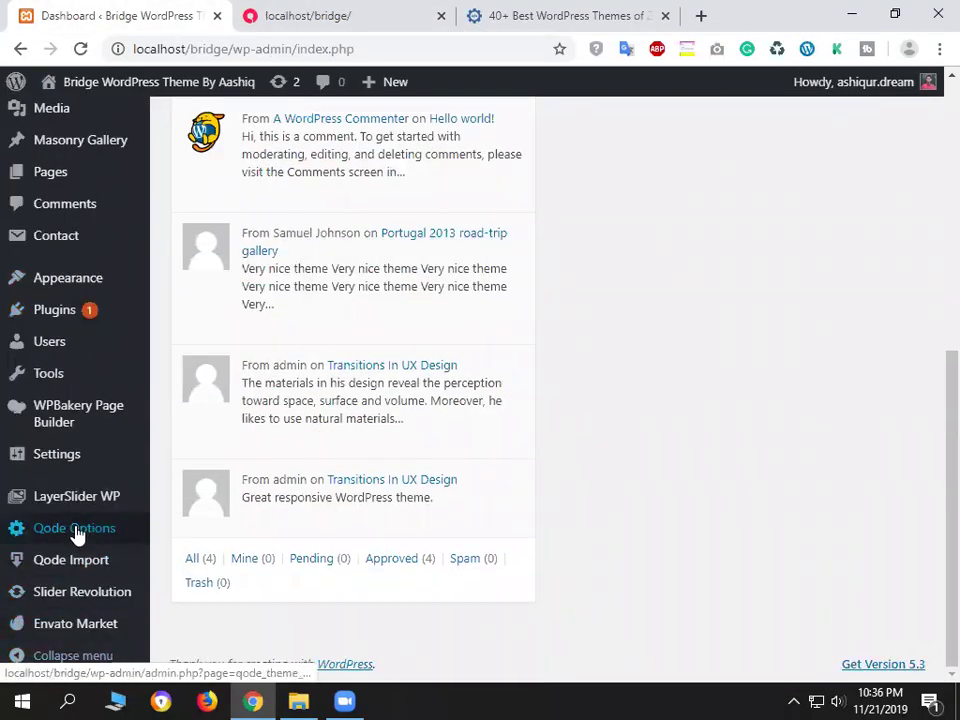
mouse_move(75, 529)
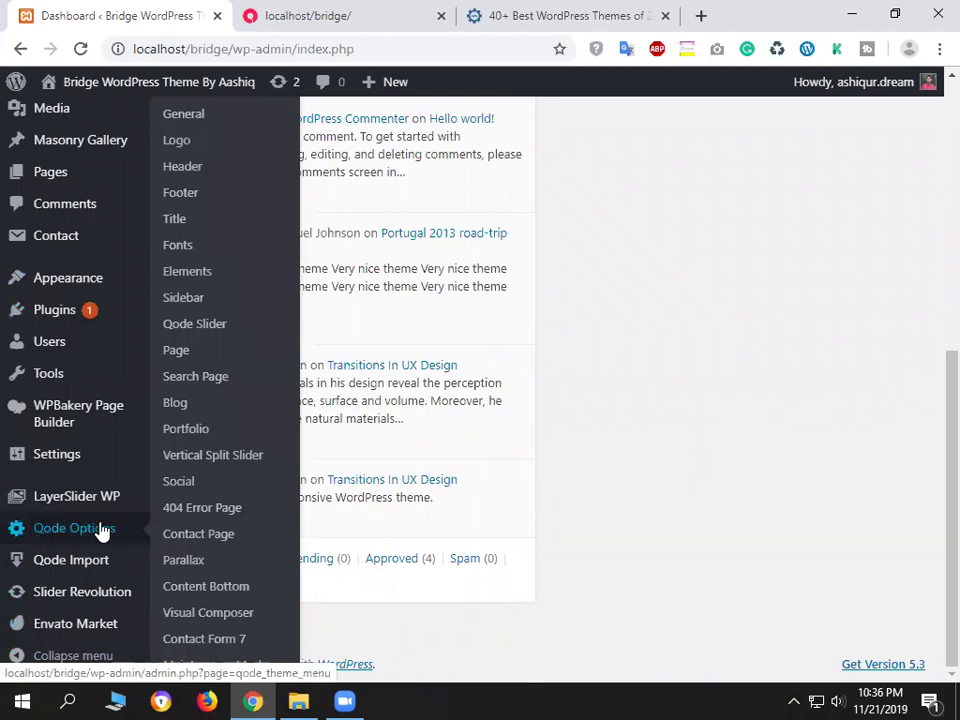
right_click(100, 530)
click(188, 374)
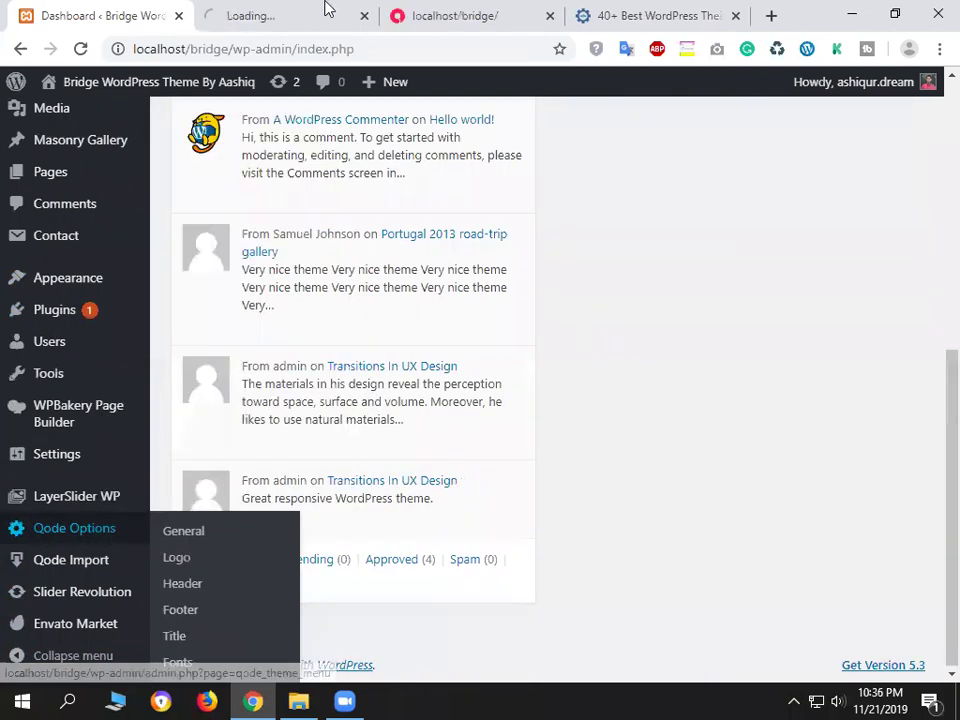
Switch to the site's home page and check the submenus of both Pages menu items.
click(328, 8)
key(ctrl+Tab)
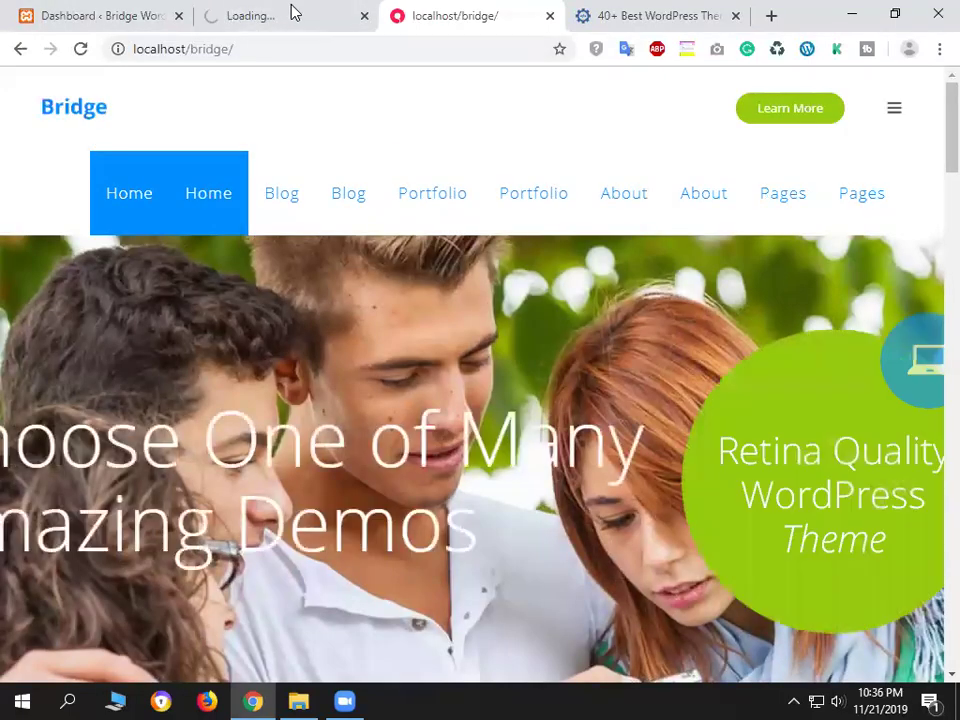
click(293, 12)
key(ctrl+Tab)
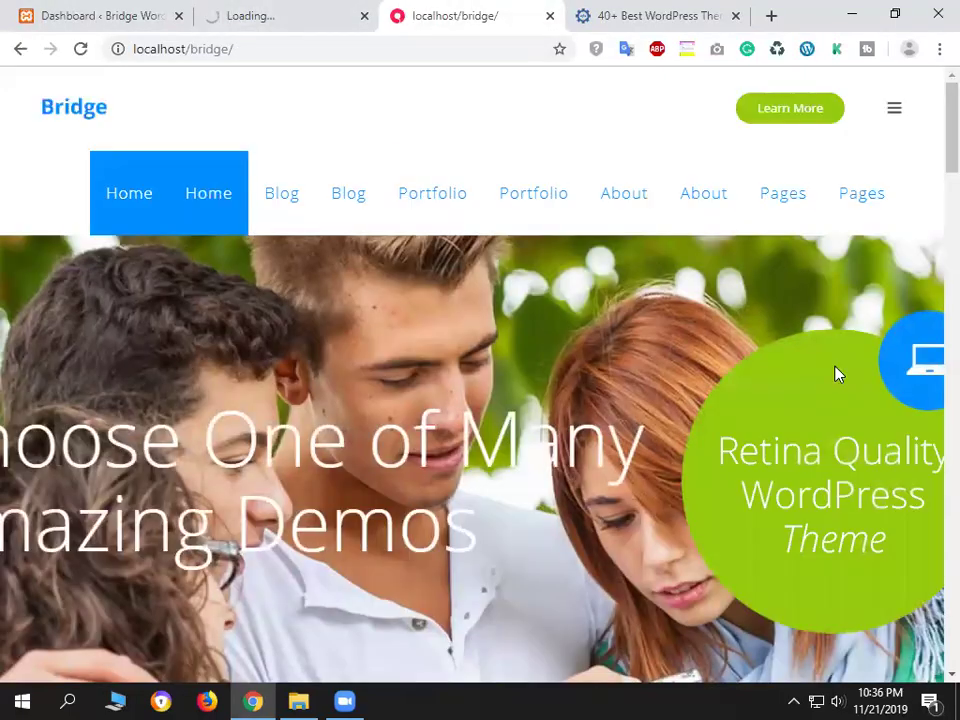
scroll(907, 165, down, 5)
scroll(905, 152, up, 5)
mouse_move(900, 159)
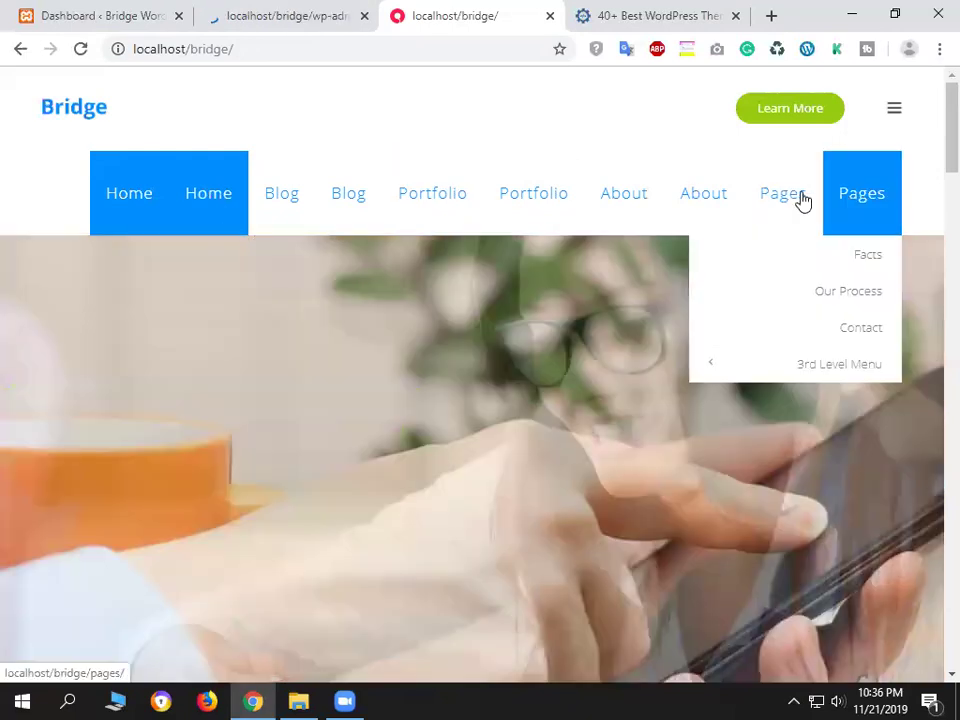
mouse_move(776, 210)
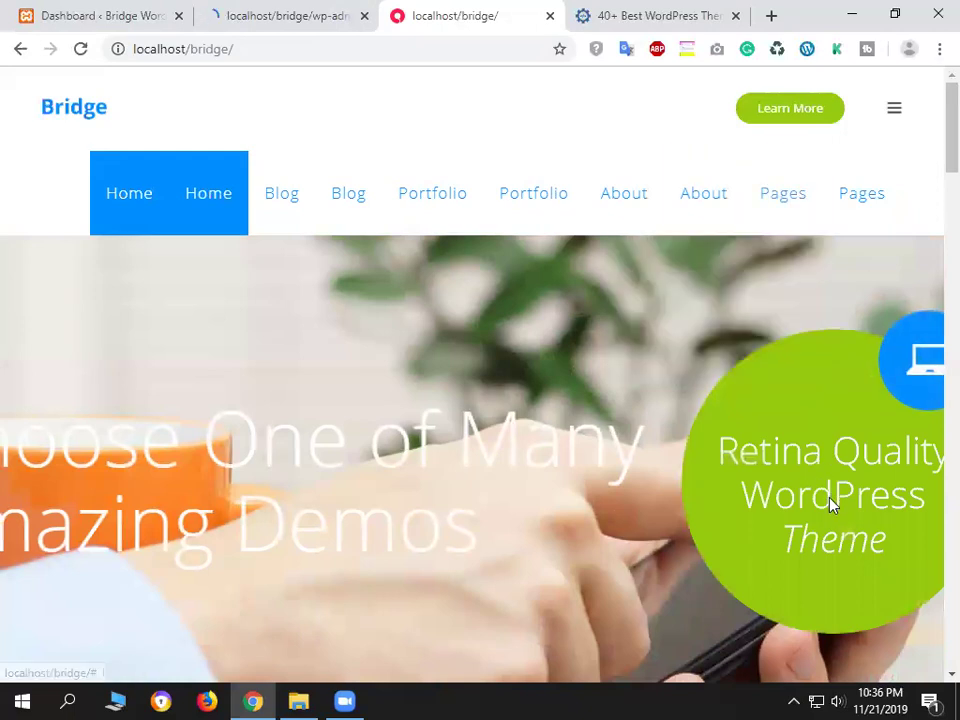
Look through the home page's sections down to the statistics heading, highlighting the third Retina Ready Graphics paragraph.
scroll(831, 501, down, 10)
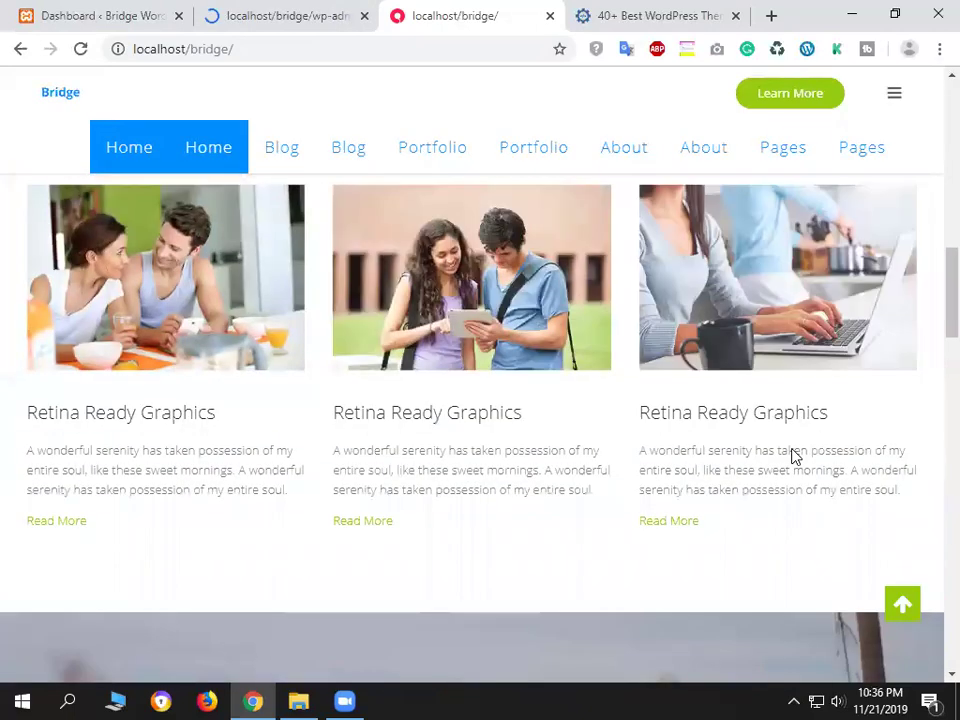
drag(757, 453, 759, 510)
scroll(759, 510, down, 5)
scroll(759, 510, down, 1)
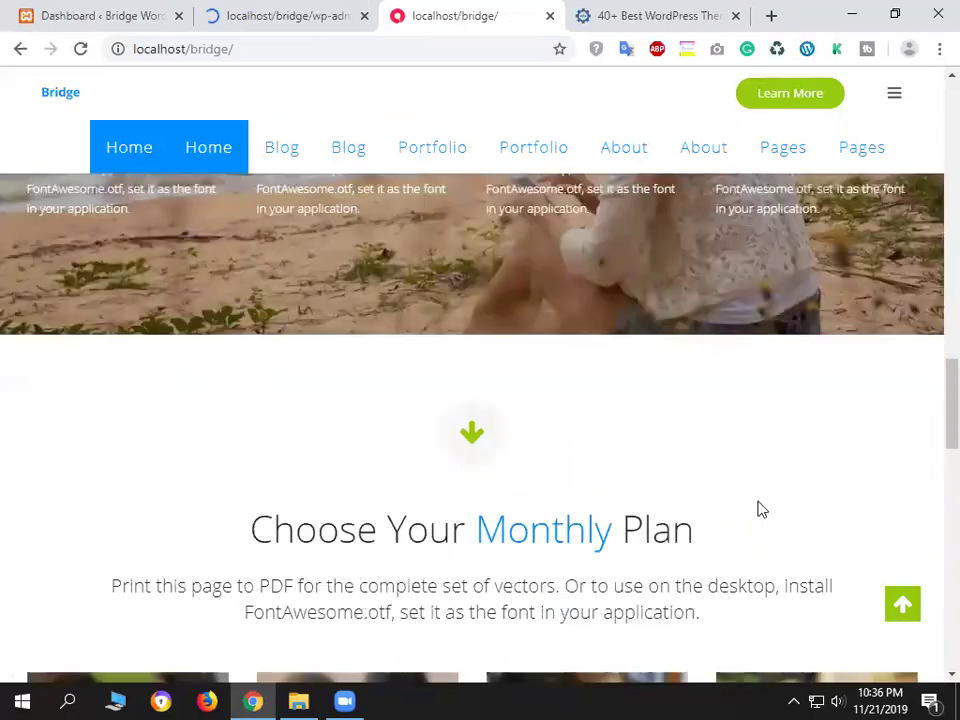
scroll(577, 414, up, 1)
scroll(577, 414, up, 4)
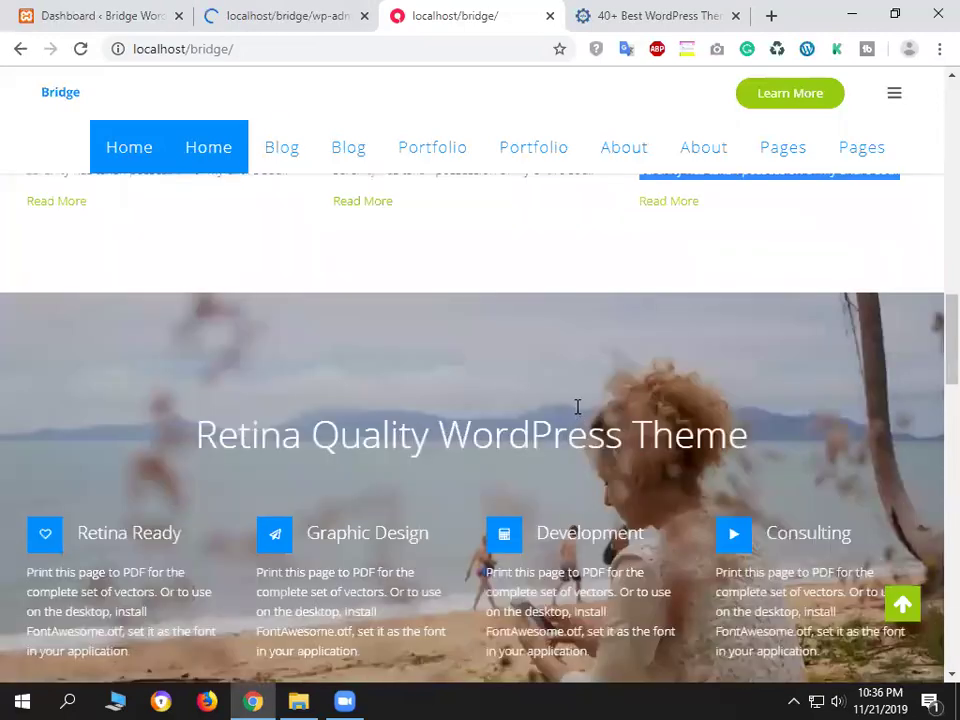
scroll(576, 414, down, 8)
scroll(259, 92, down, 4)
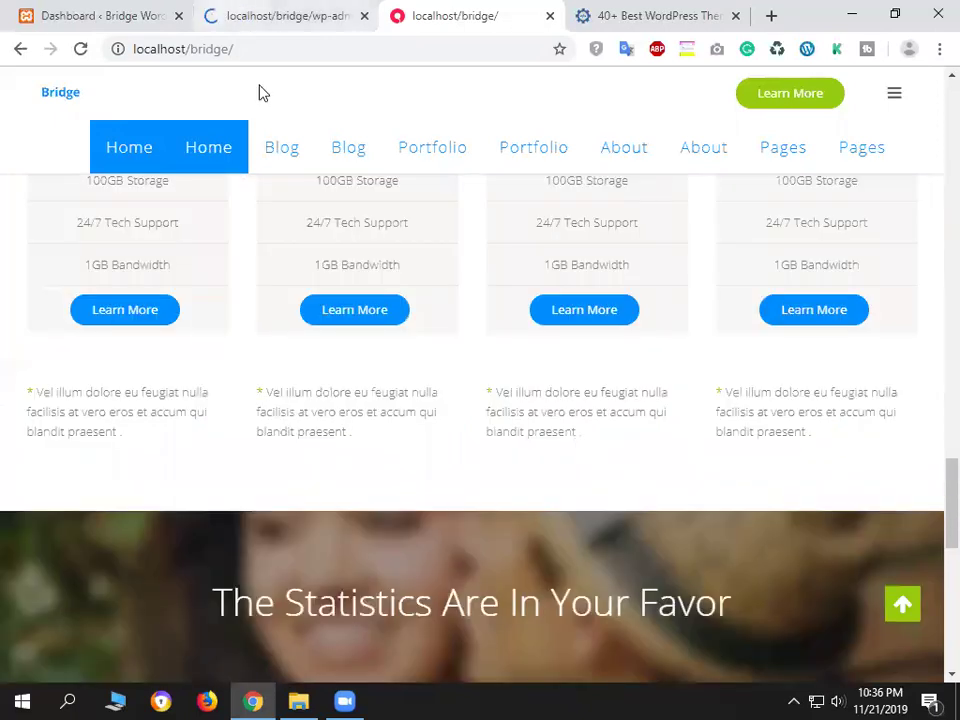
Switch to the Qode Options page, check its address, and open the Logo settings.
key(ctrl+shift+Tab)
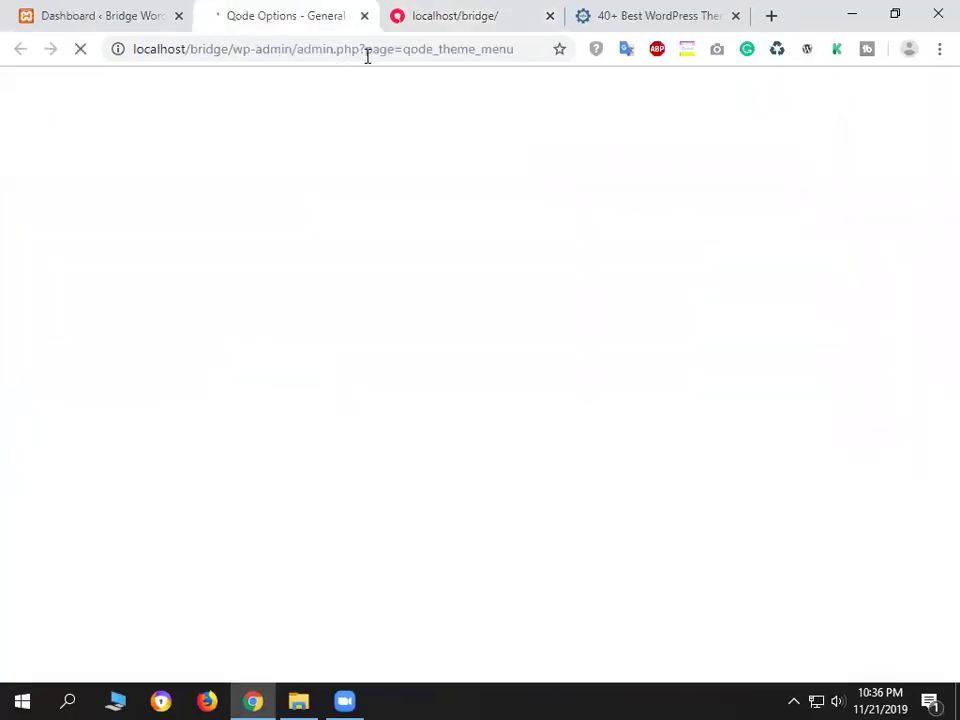
double_click(529, 56)
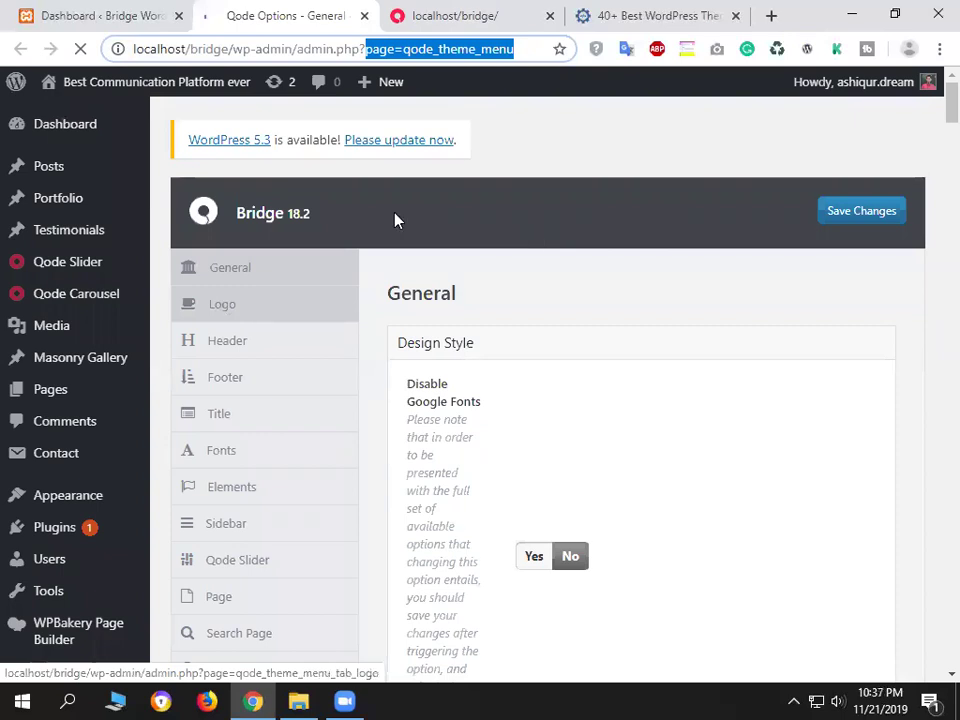
click(258, 312)
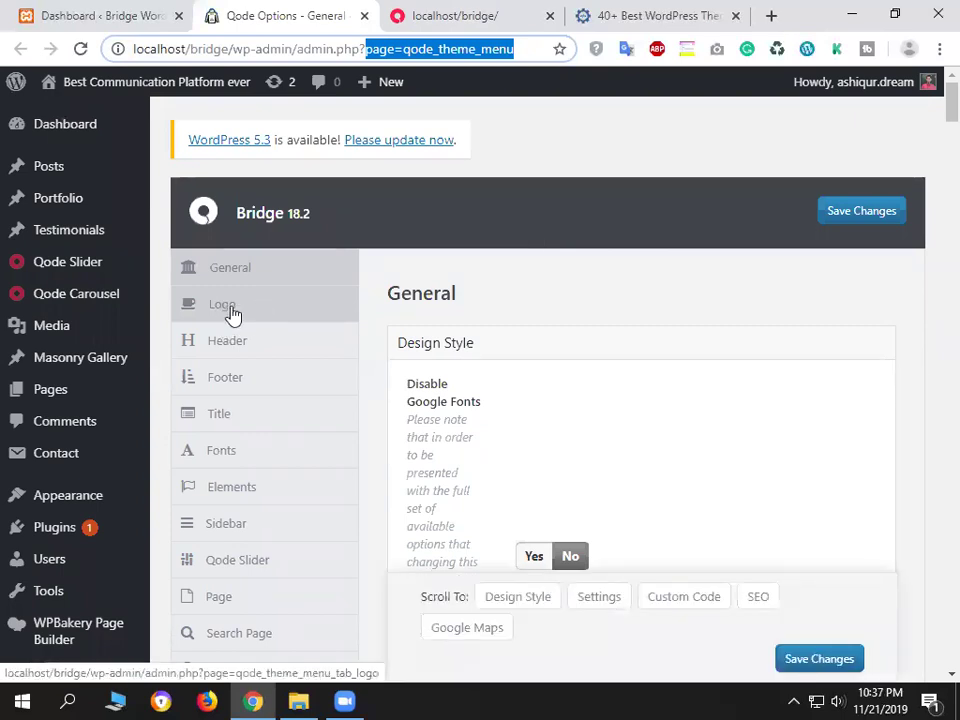
click(253, 306)
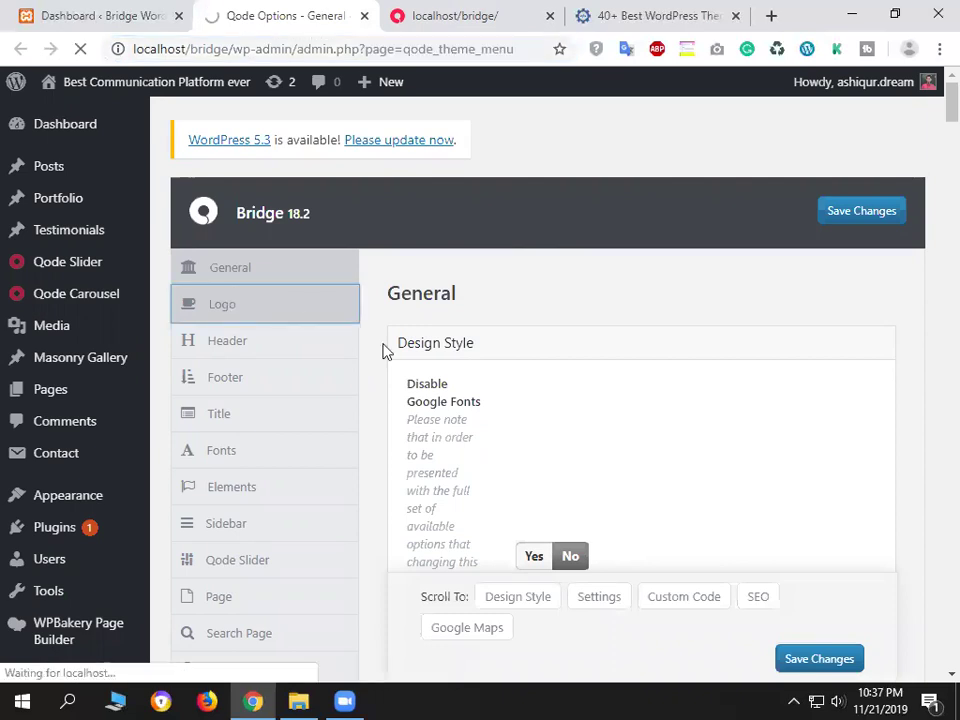
Look through the logo image options and the list of Qode Options categories on the Logo settings page.
scroll(405, 370, down, 5)
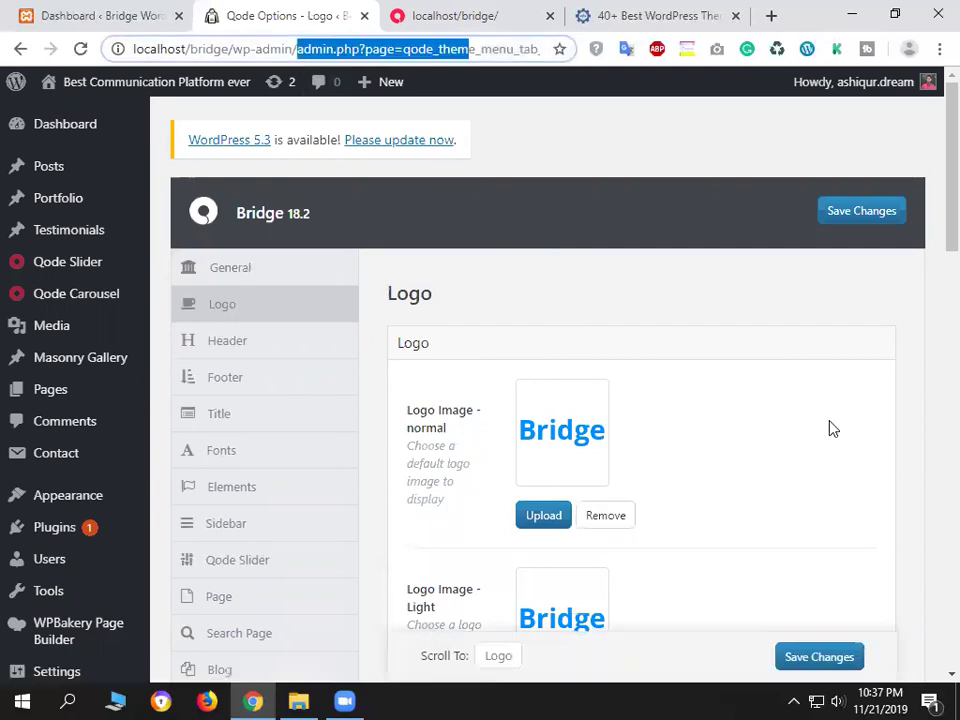
scroll(829, 428, down, 3)
scroll(491, 508, down, 1)
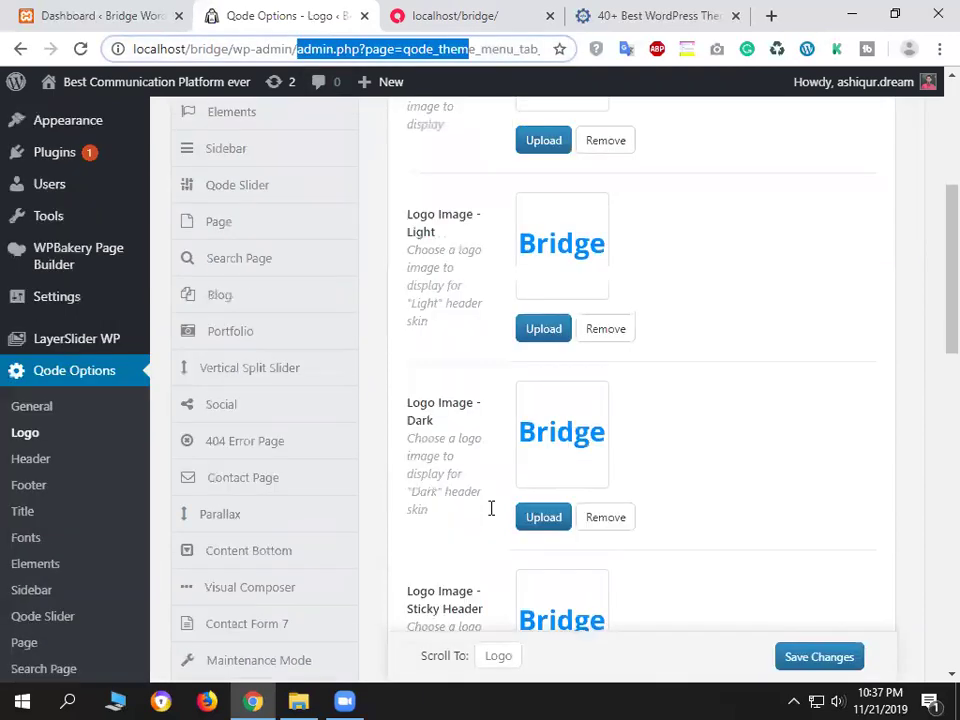
scroll(258, 275, up, 3)
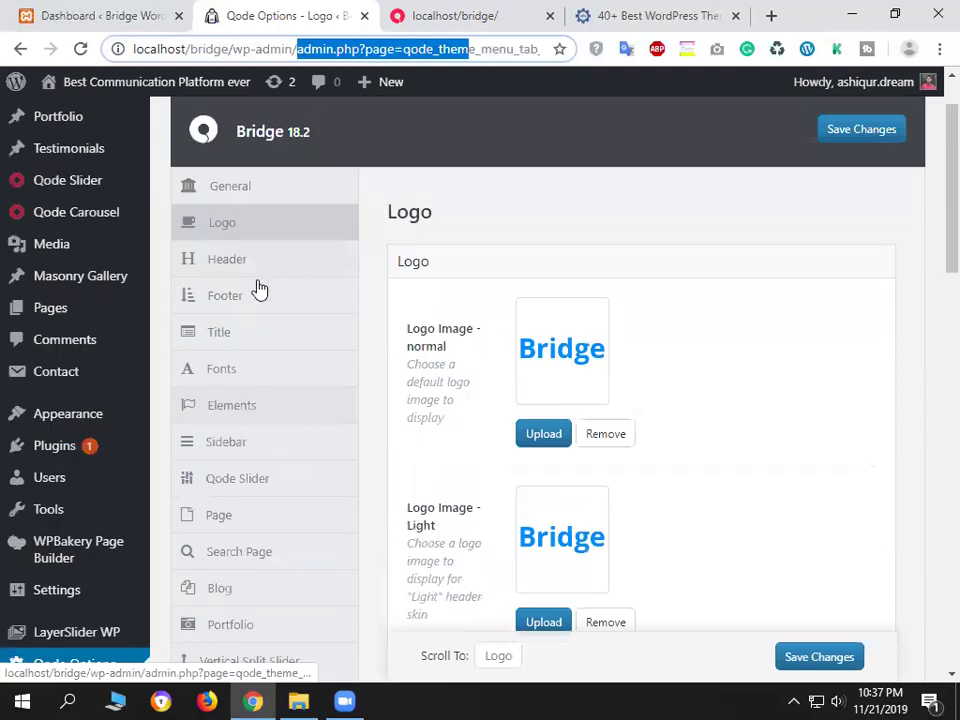
scroll(302, 619, up, 1)
scroll(308, 620, down, 7)
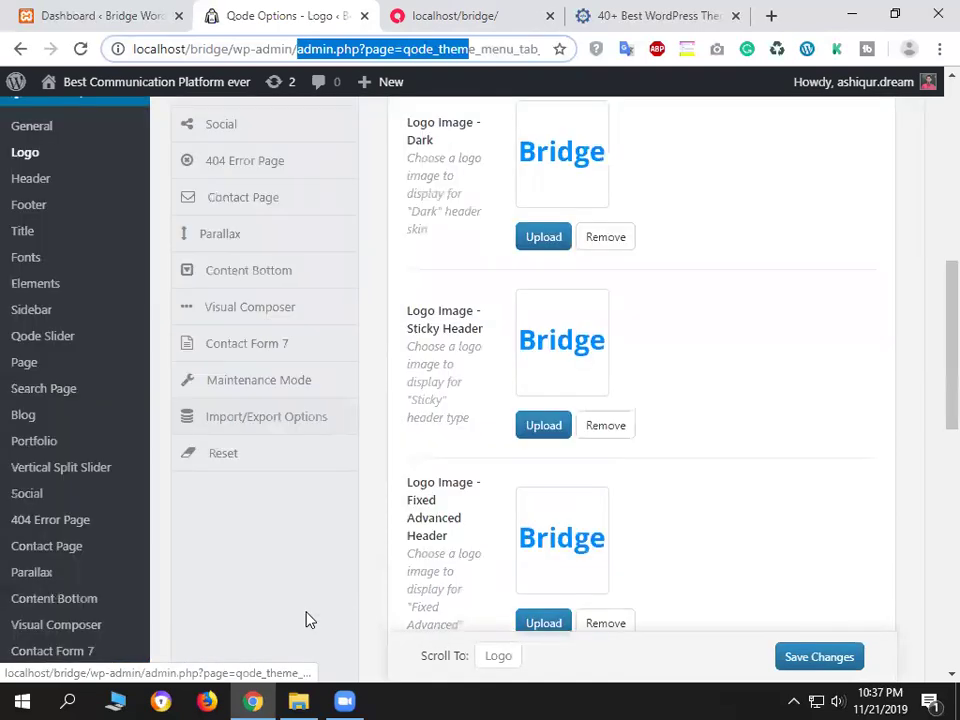
scroll(740, 390, up, 4)
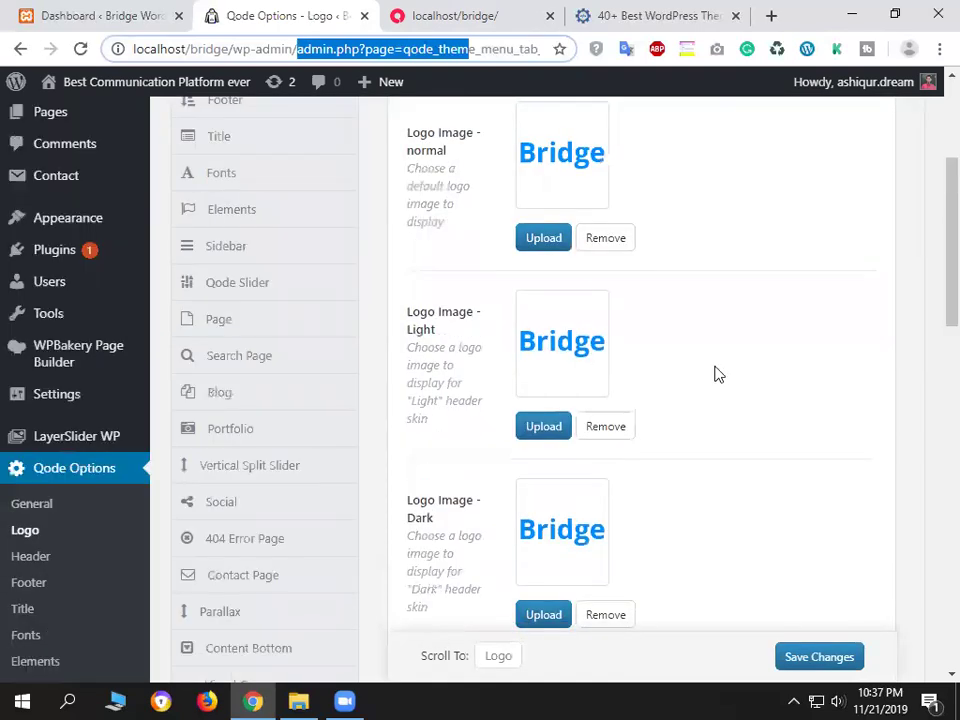
scroll(471, 223, up, 1)
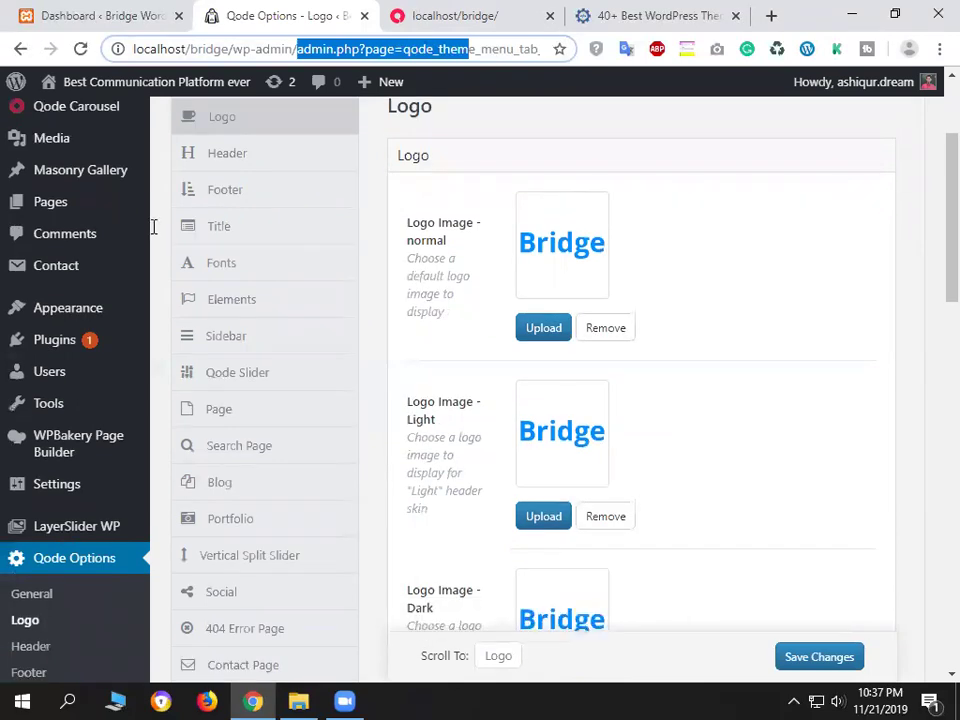
Check the header logo on the site's home page and return to the Logo settings.
key(ctrl+Tab)
scroll(60, 93, up, 5)
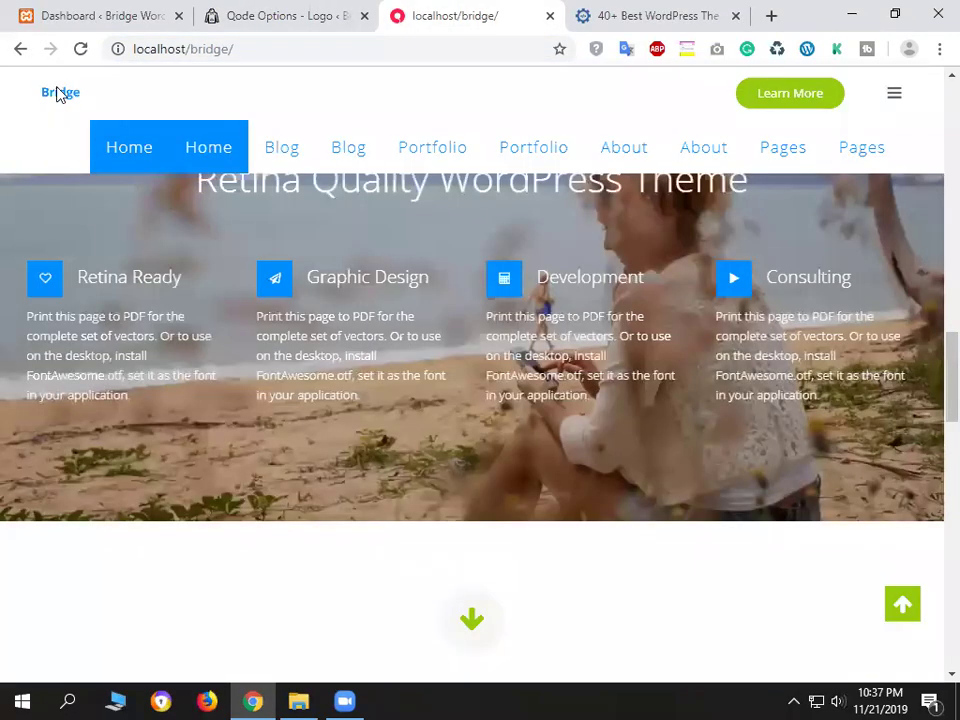
scroll(60, 96, up, 10)
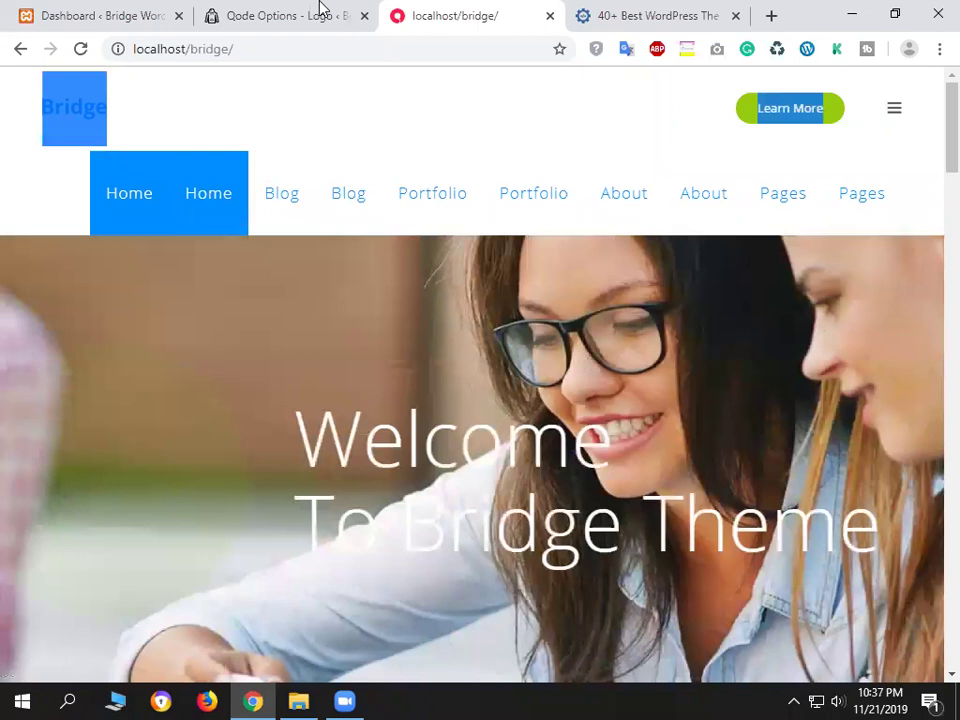
key(ctrl+shift+Tab)
scroll(207, 340, up, 3)
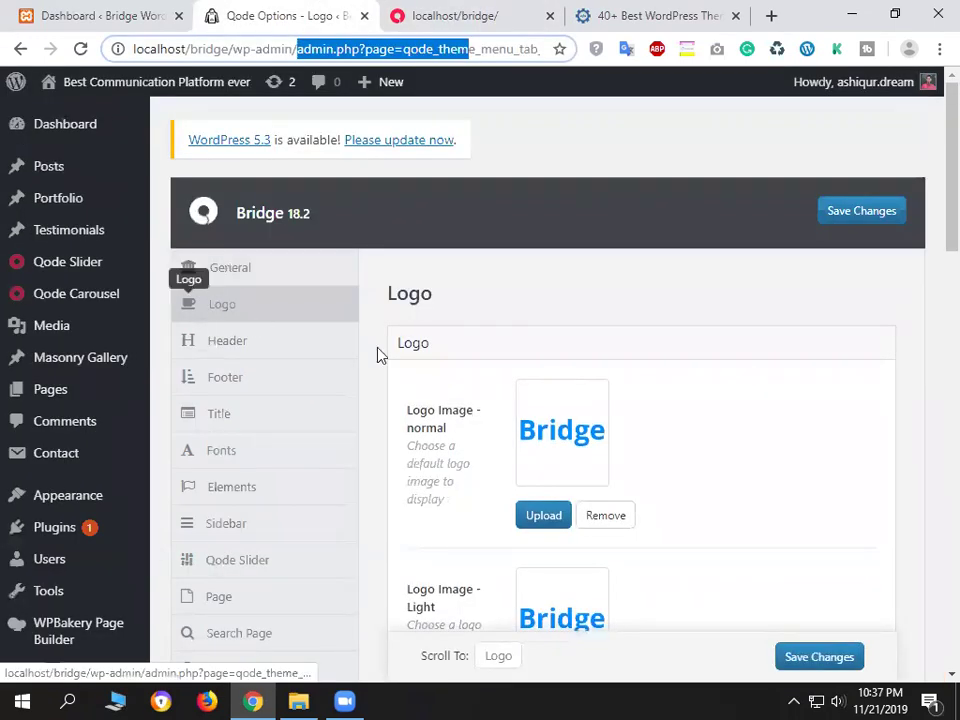
Examine the normal, Light, Dark and Sticky Header logo image options, highlighting their labels.
scroll(433, 407, down, 1)
triple_click(445, 513)
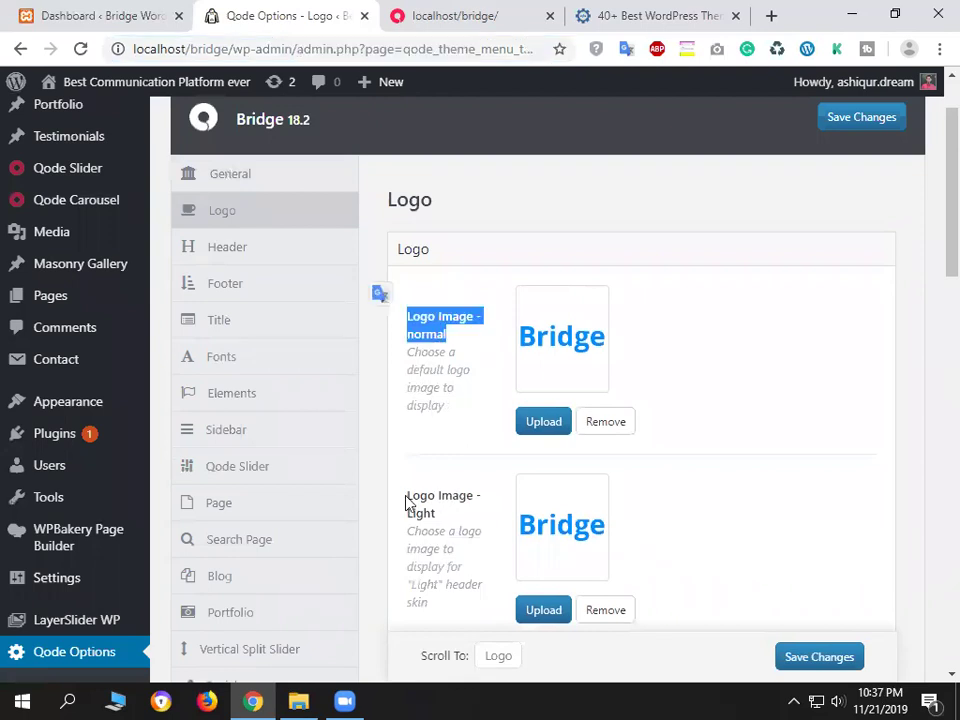
triple_click(482, 542)
scroll(435, 425, down, 3)
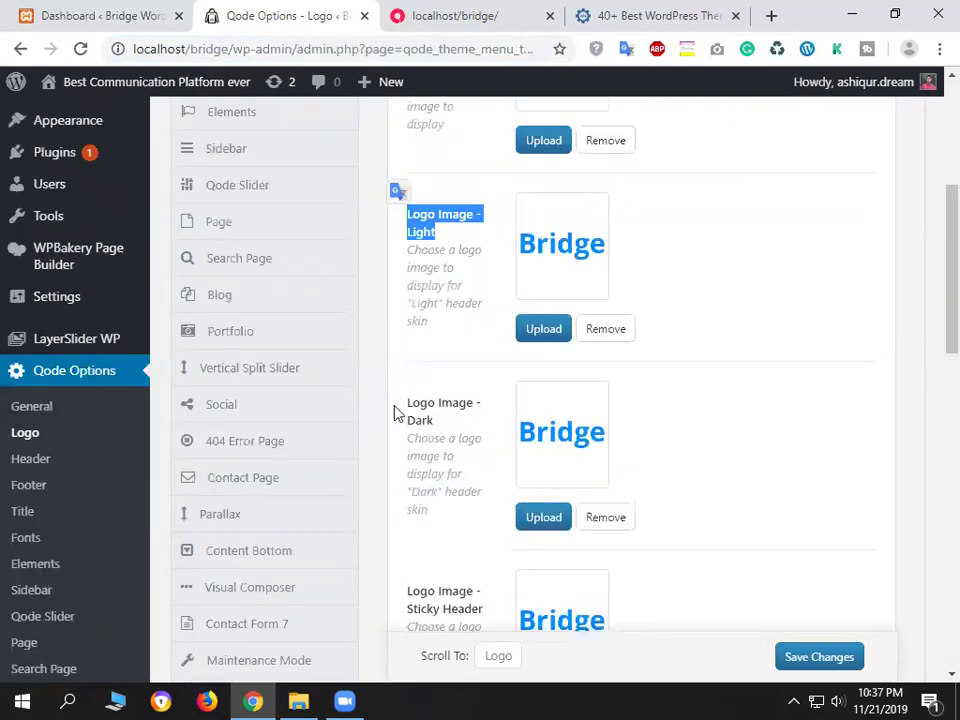
triple_click(442, 411)
scroll(586, 235, down, 2)
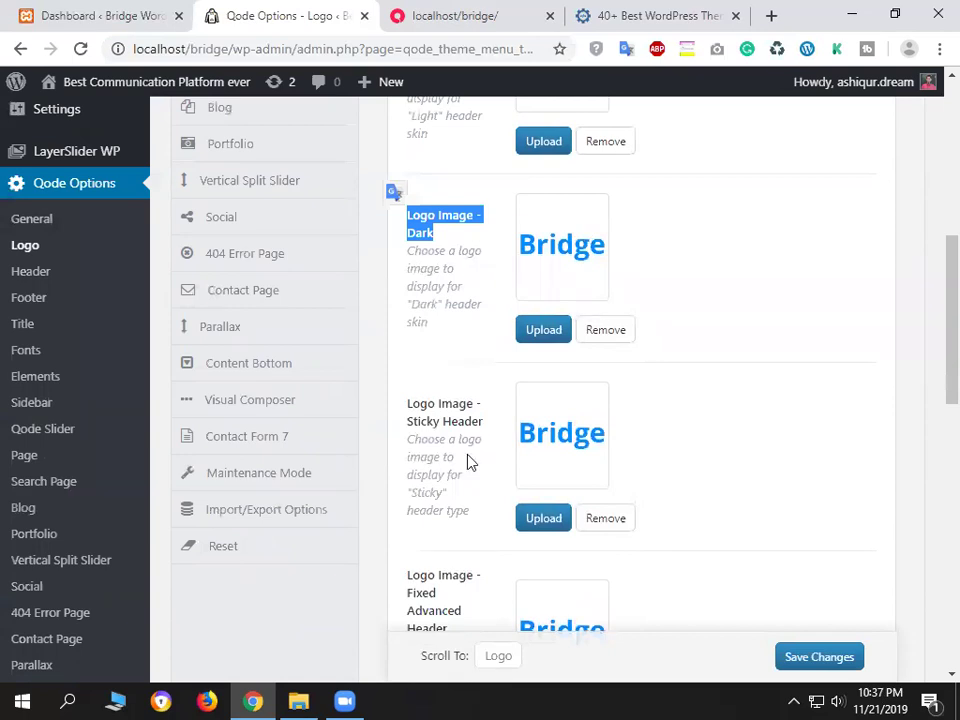
click(405, 425)
triple_click(405, 412)
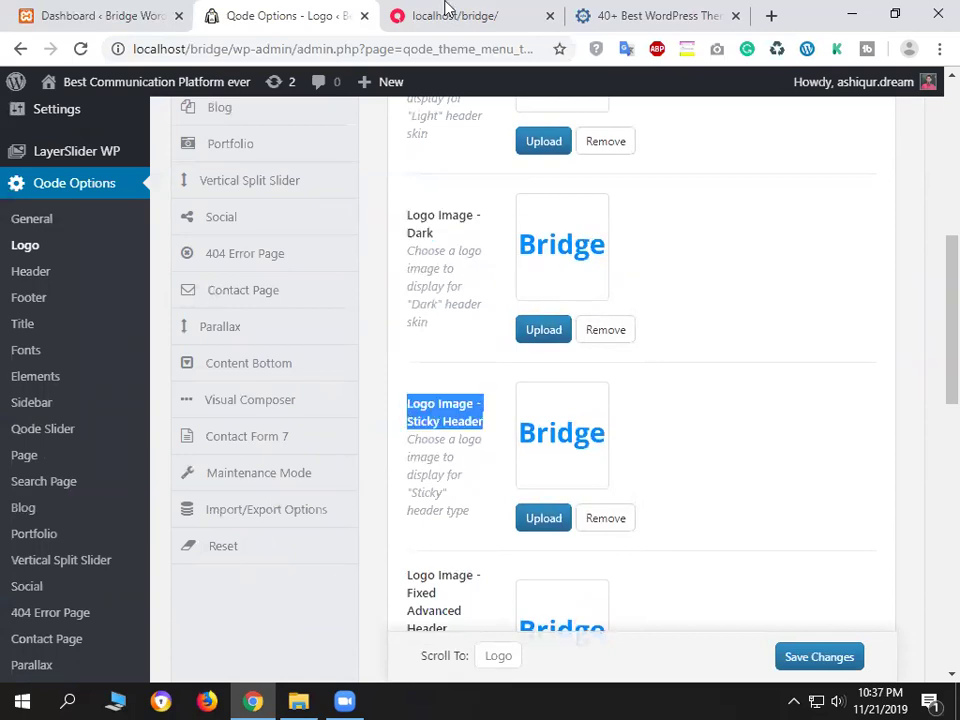
Check the sticky header's logo while moving down the site's home page, and return to the Logo settings.
key(ctrl+Tab)
scroll(932, 343, down, 5)
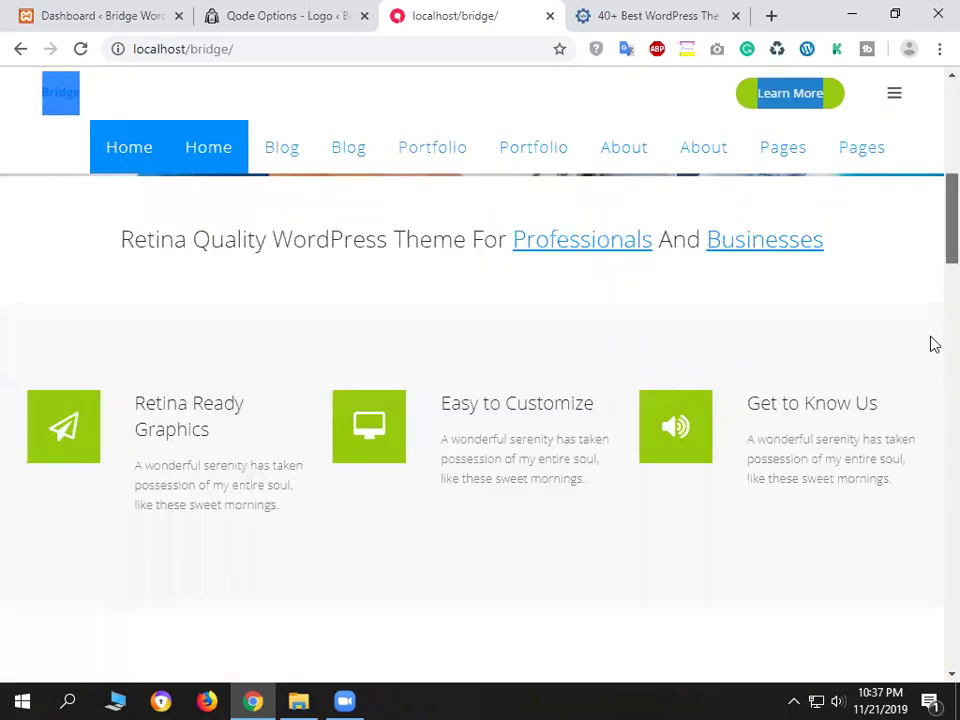
scroll(932, 435, down, 5)
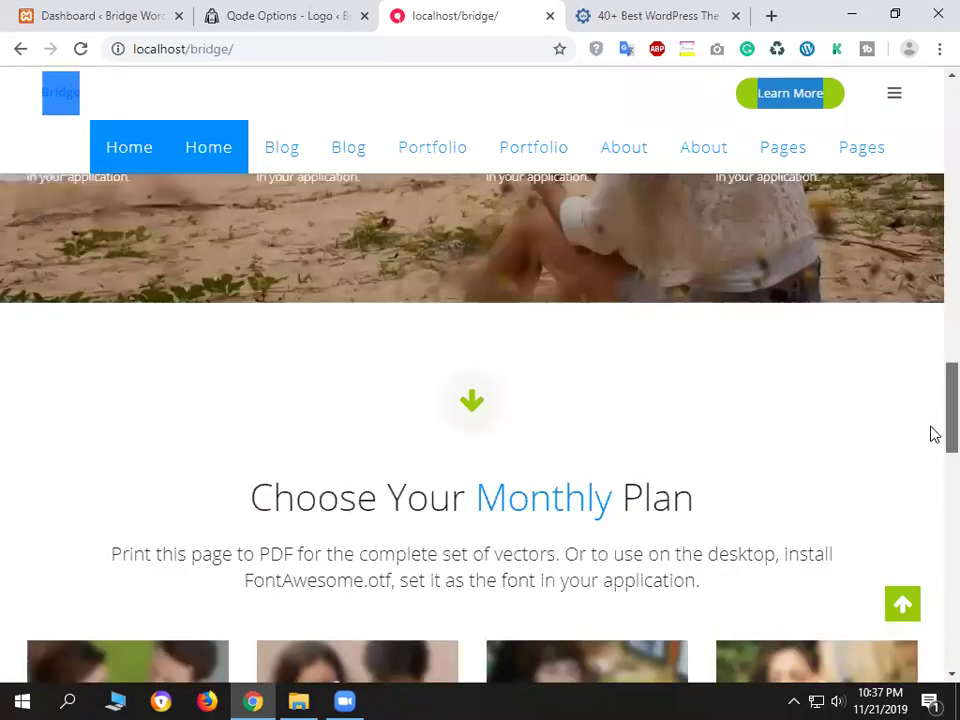
scroll(71, 79, down, 3)
click(57, 98)
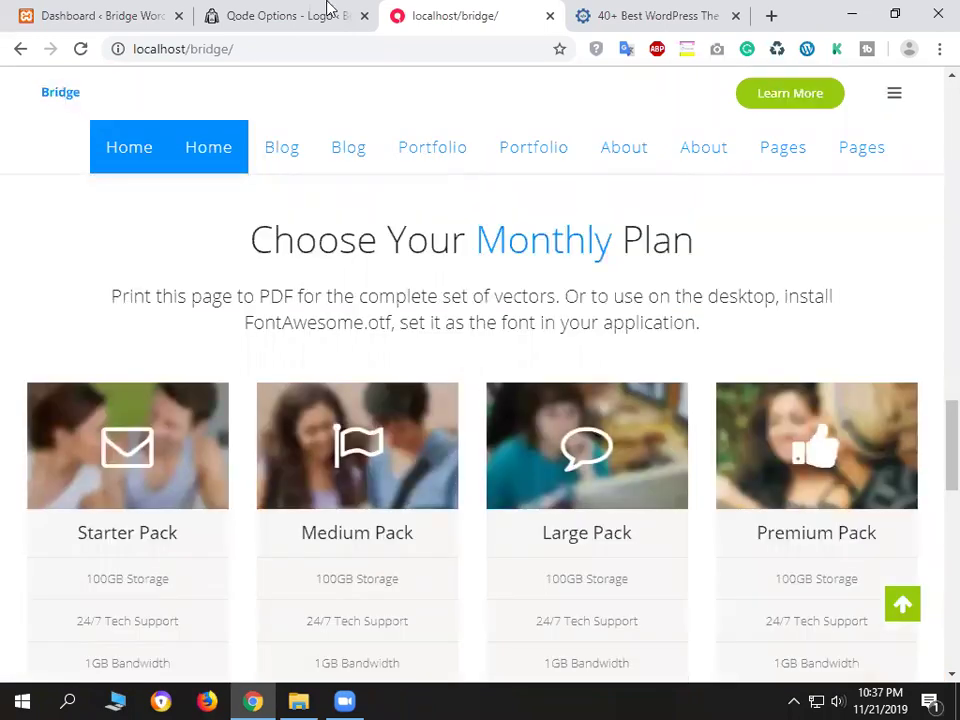
key(ctrl+shift+Tab)
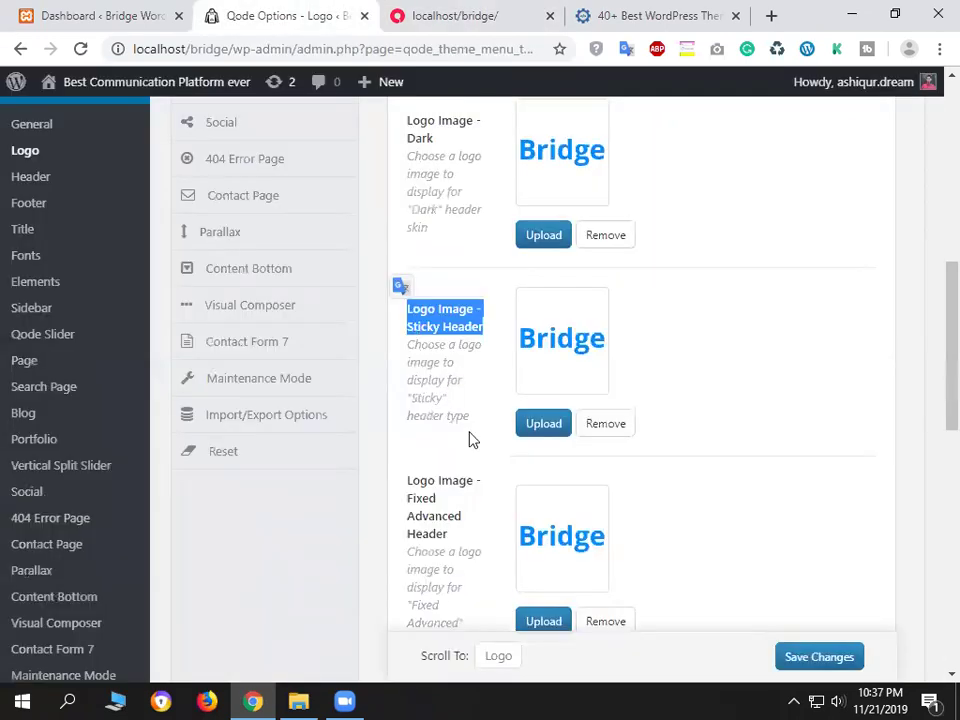
Highlight the Fixed Advanced Header logo option's label and compare it with the logo on the site's home page.
scroll(405, 408, down, 1)
triple_click(405, 408)
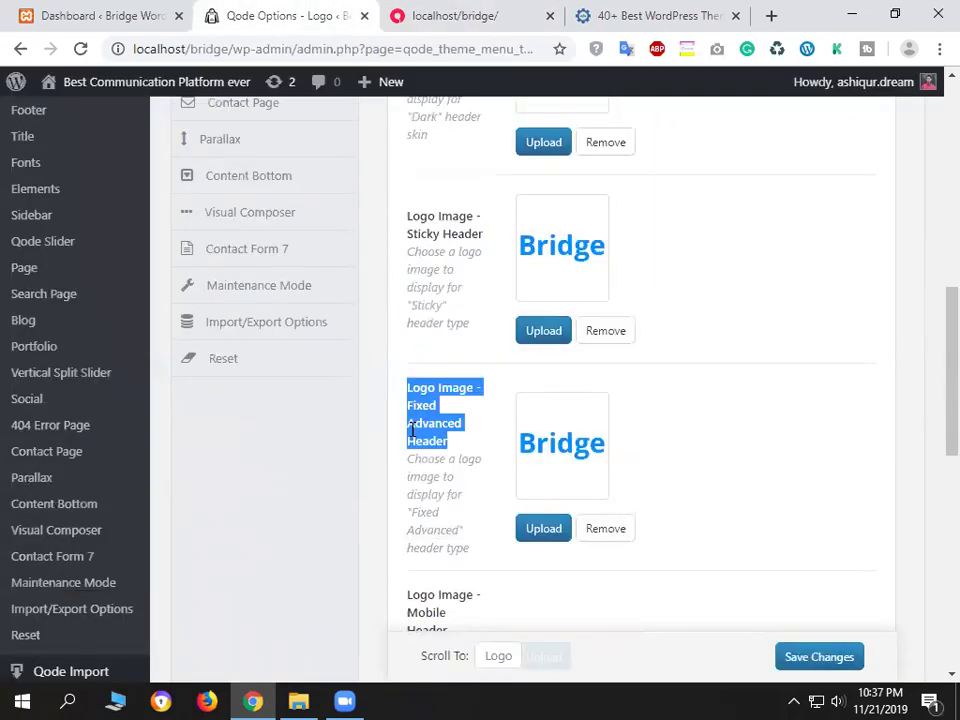
click(480, 15)
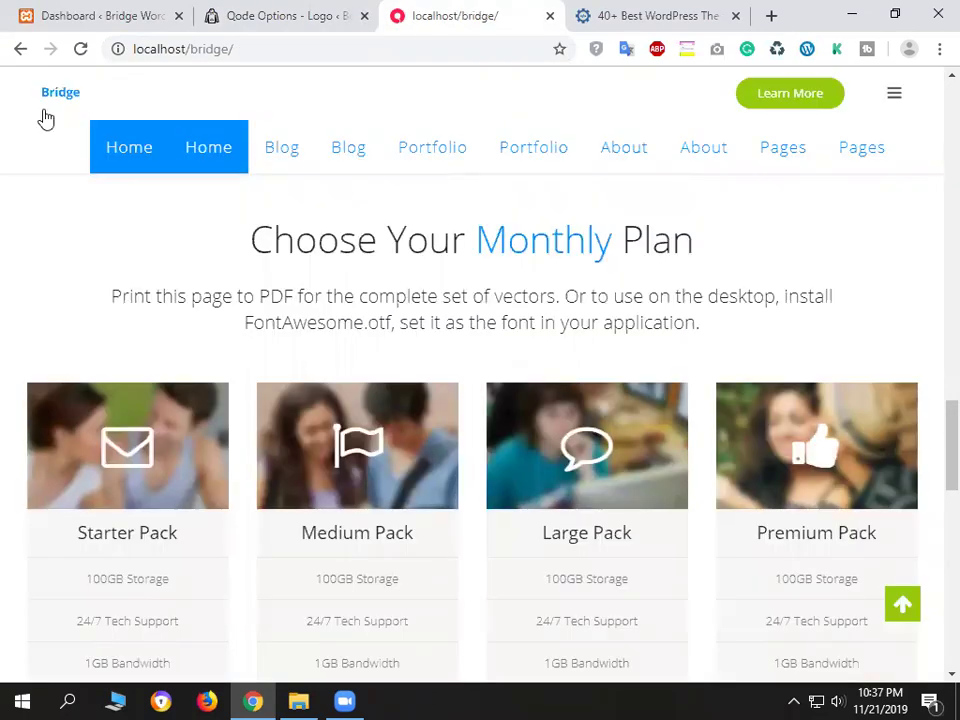
key(ctrl+shift+Tab)
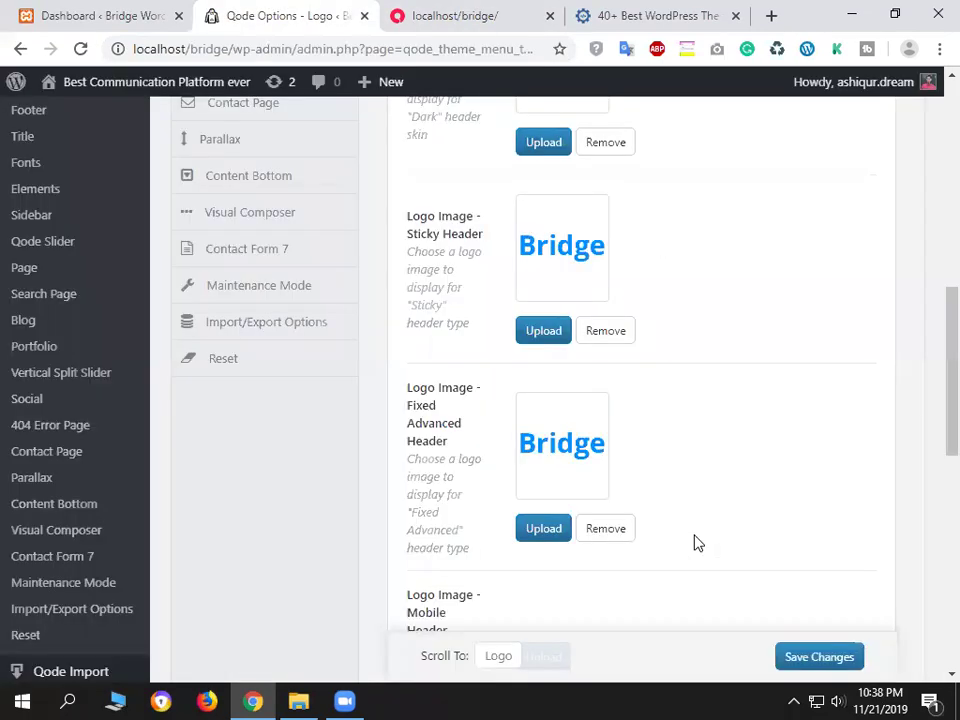
Replace the normal logo image by uploading and selecting chata.png from the Desktop Images folder.
scroll(697, 543, down, 3)
scroll(697, 543, up, 5)
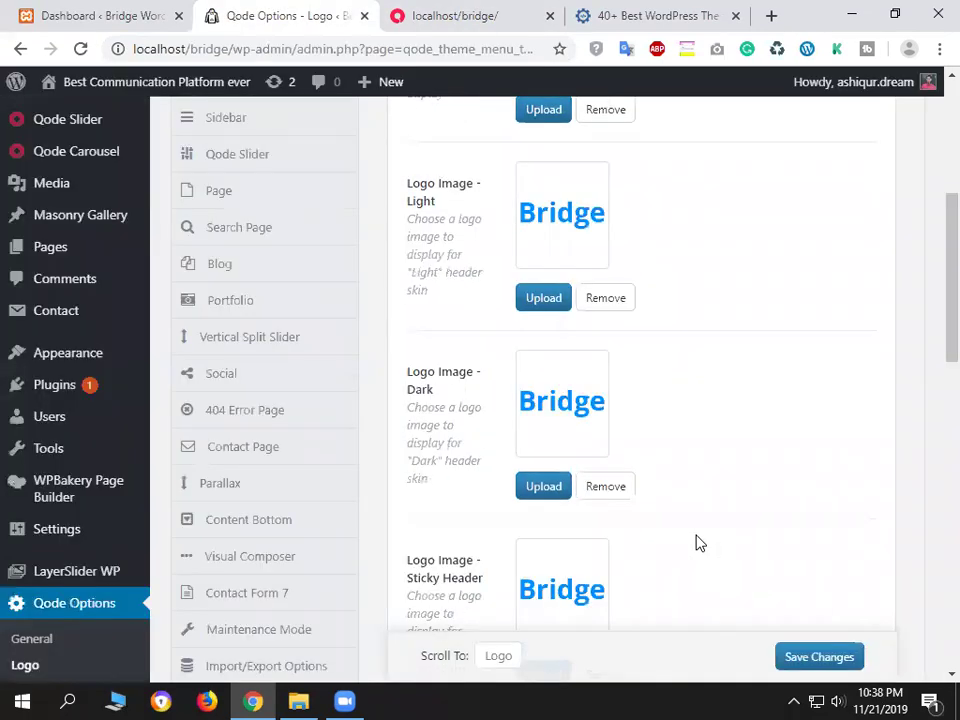
scroll(603, 335, up, 5)
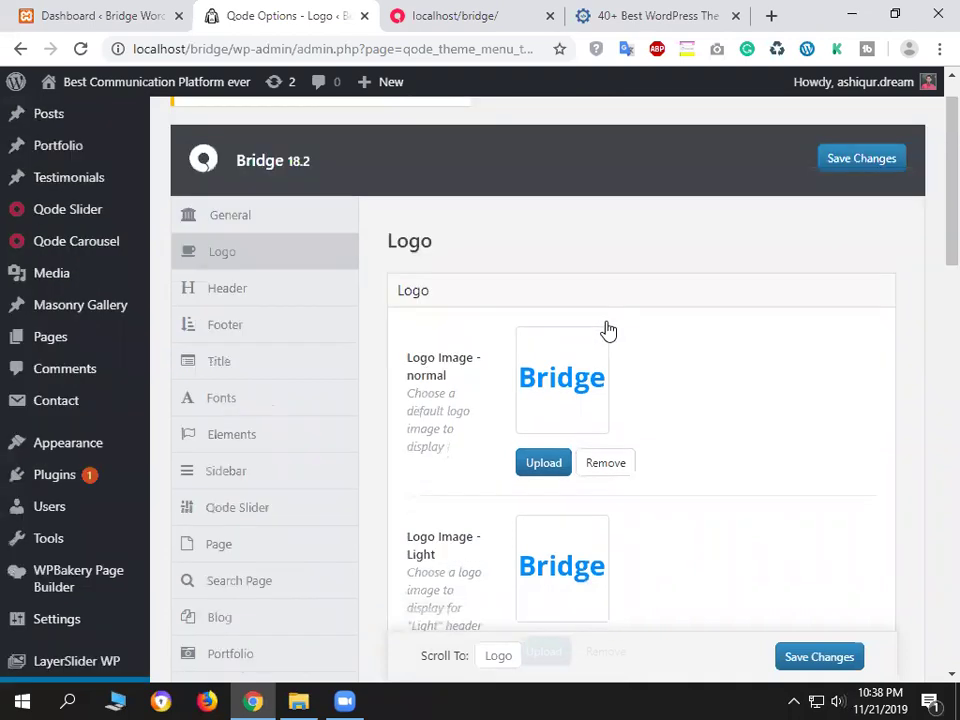
scroll(603, 332, down, 2)
click(605, 329)
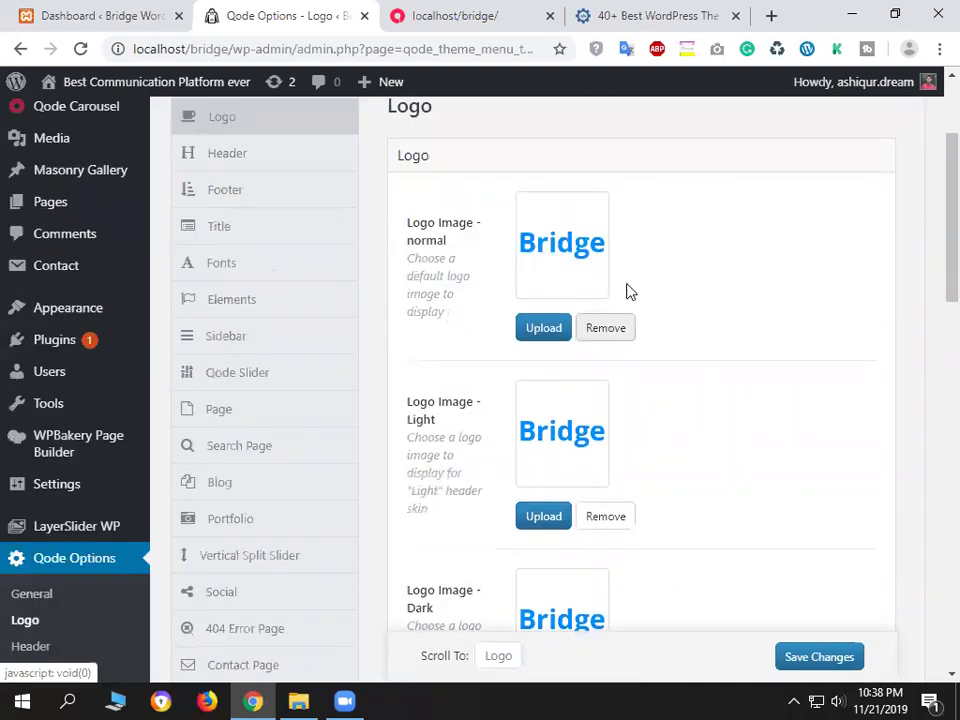
click(543, 240)
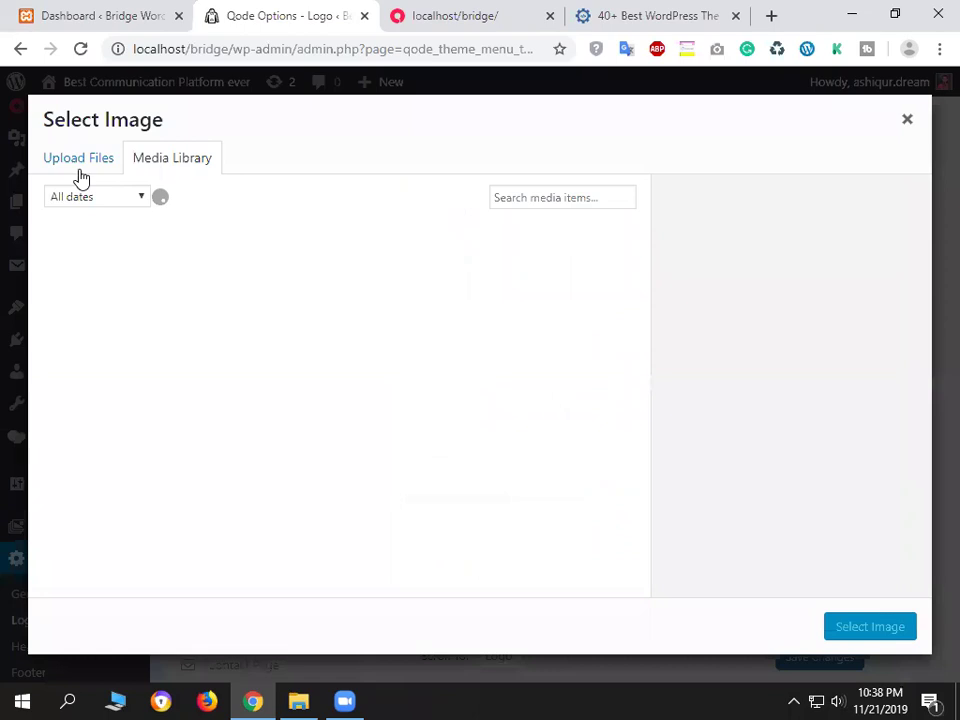
click(84, 169)
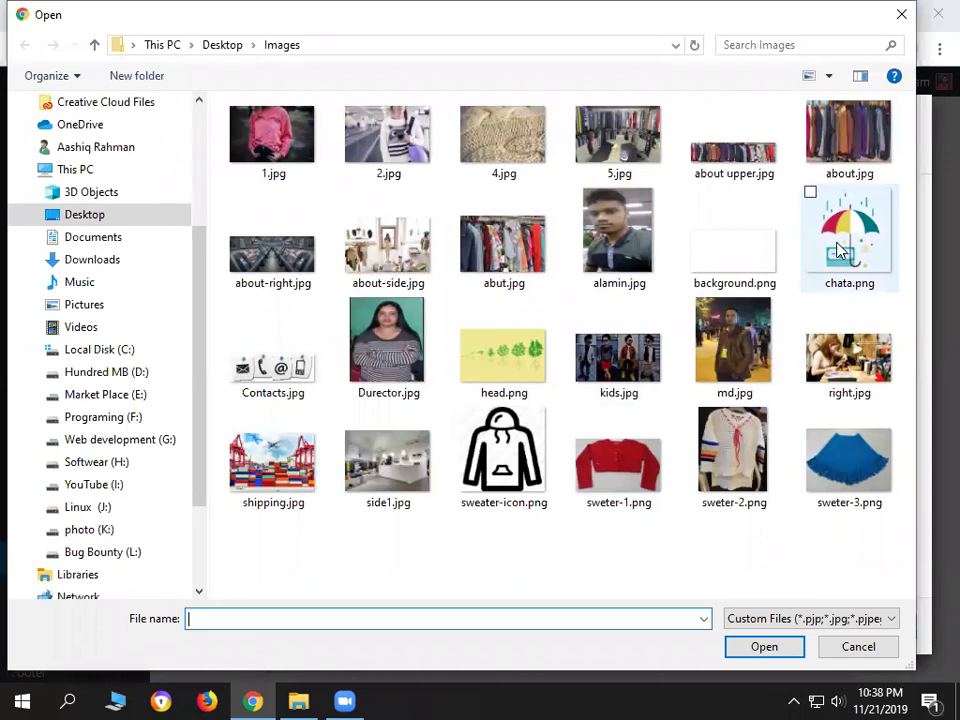
click(866, 243)
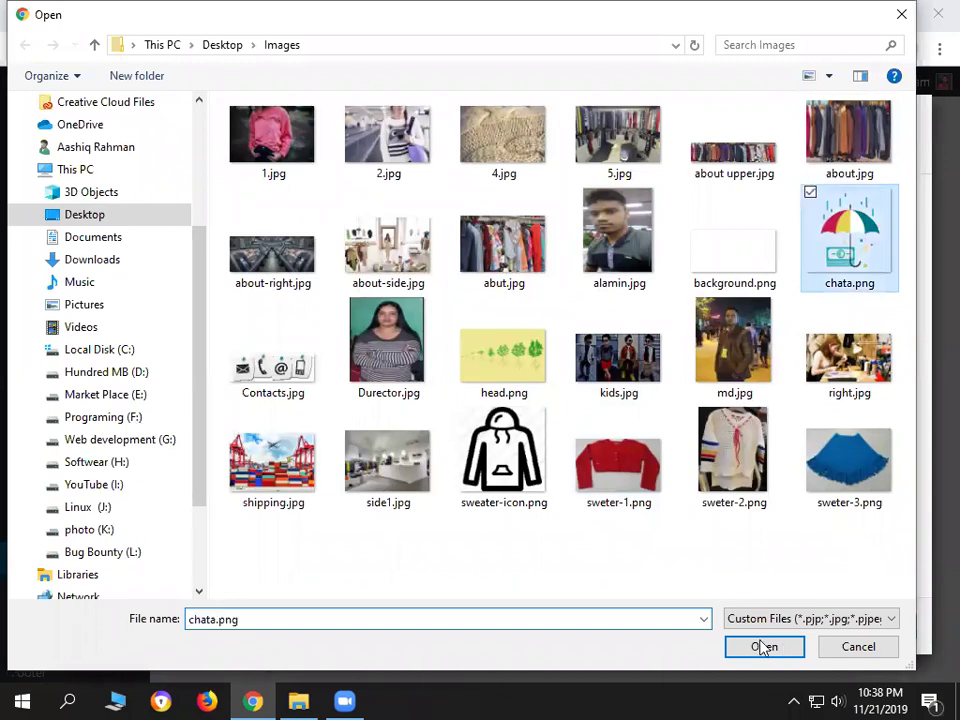
key(Return)
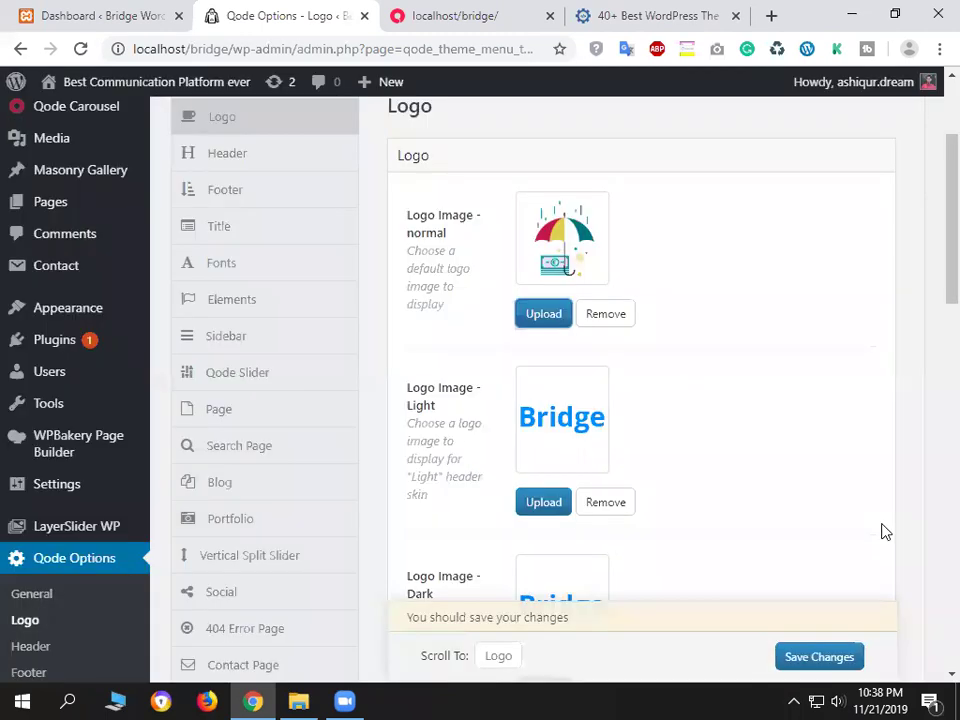
Save the Logo settings, glance at the site's home page and return to the logo options.
click(800, 655)
scroll(540, 607, down, 1)
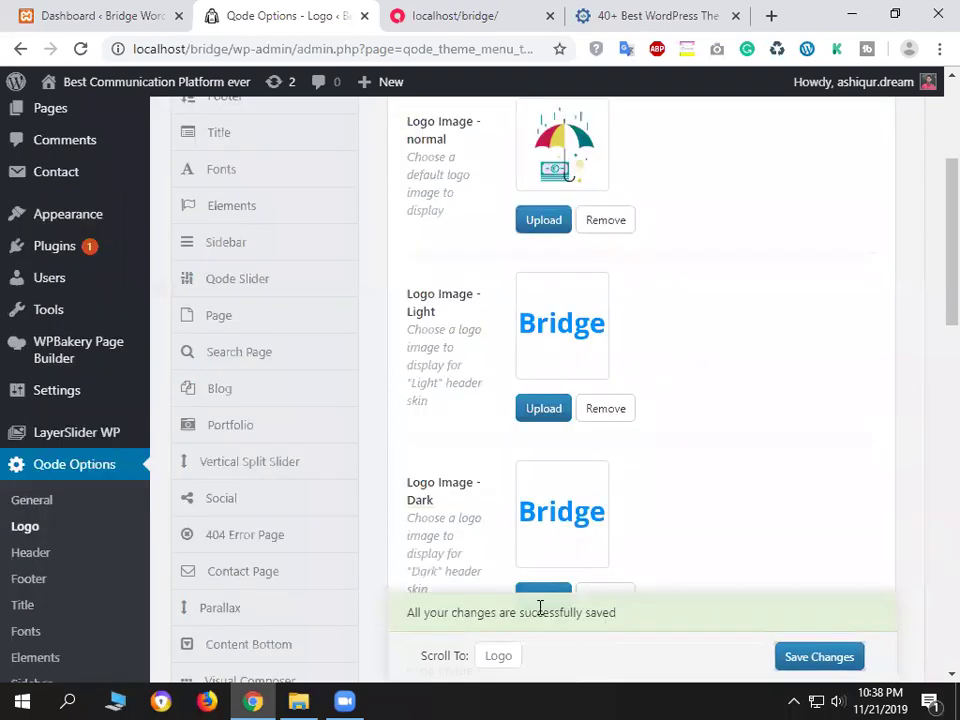
click(382, 10)
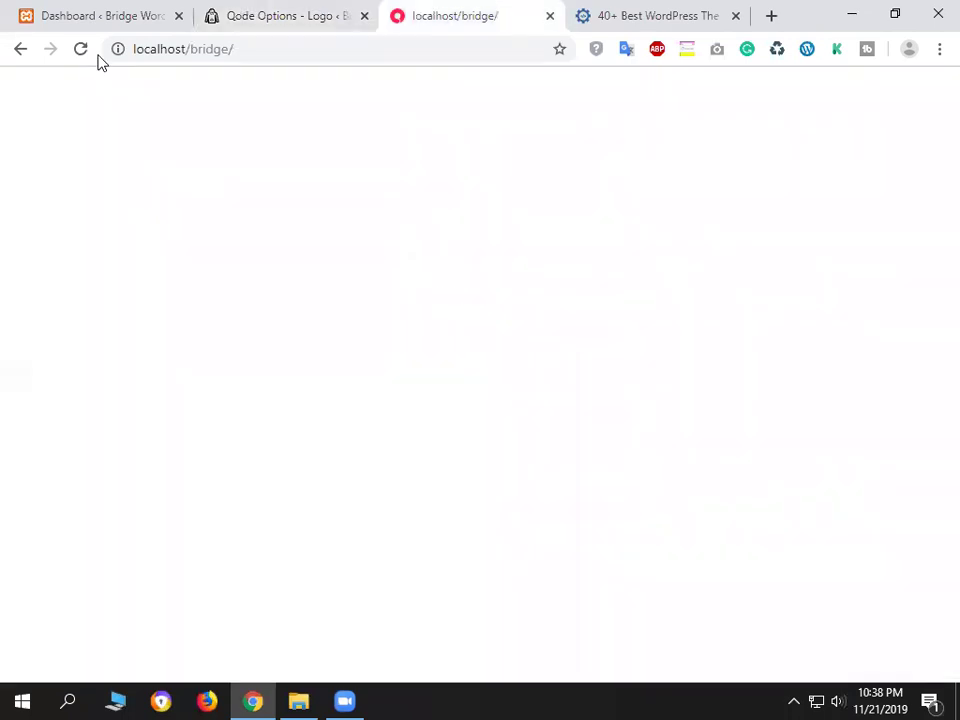
key(ctrl+shift+Tab)
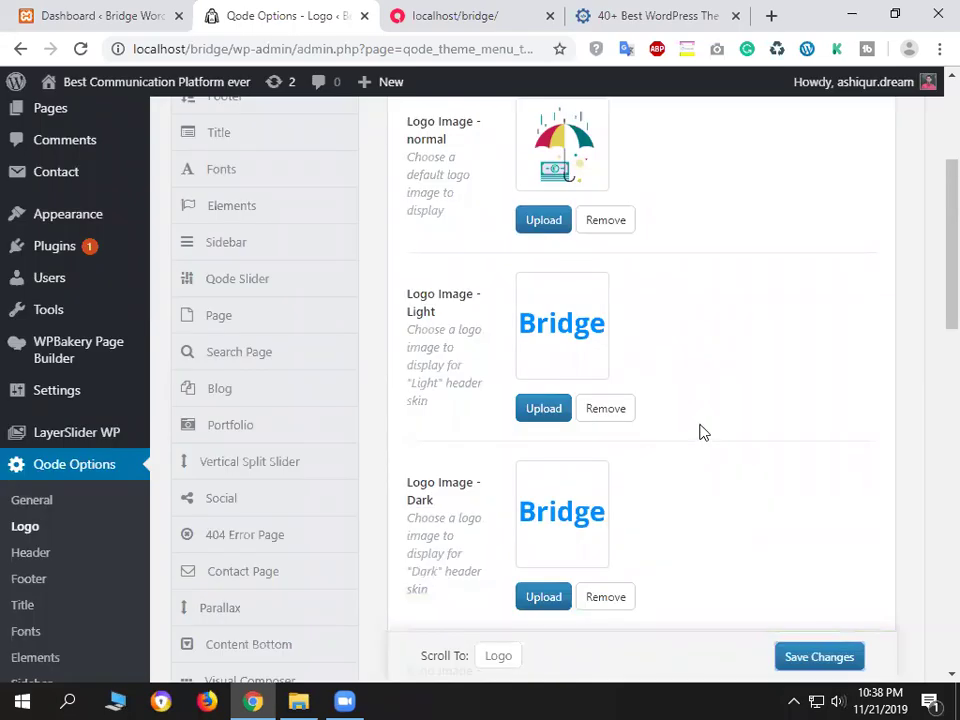
triple_click(407, 562)
click(673, 519)
scroll(745, 459, up, 5)
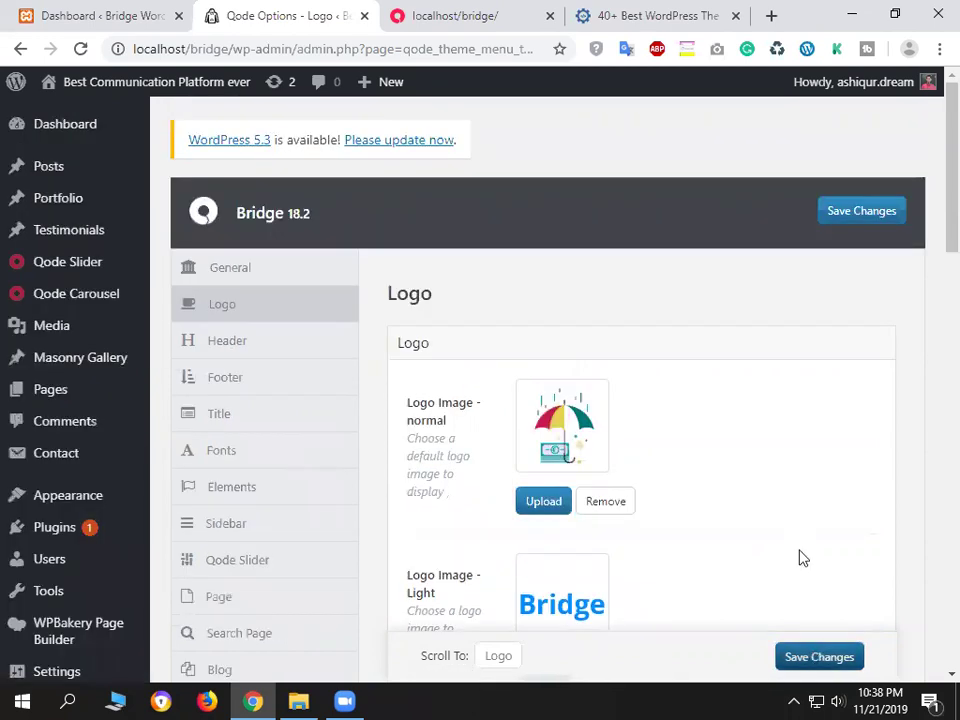
Save the Logo settings again and highlight the confirmation message.
click(830, 657)
scroll(443, 615, down, 2)
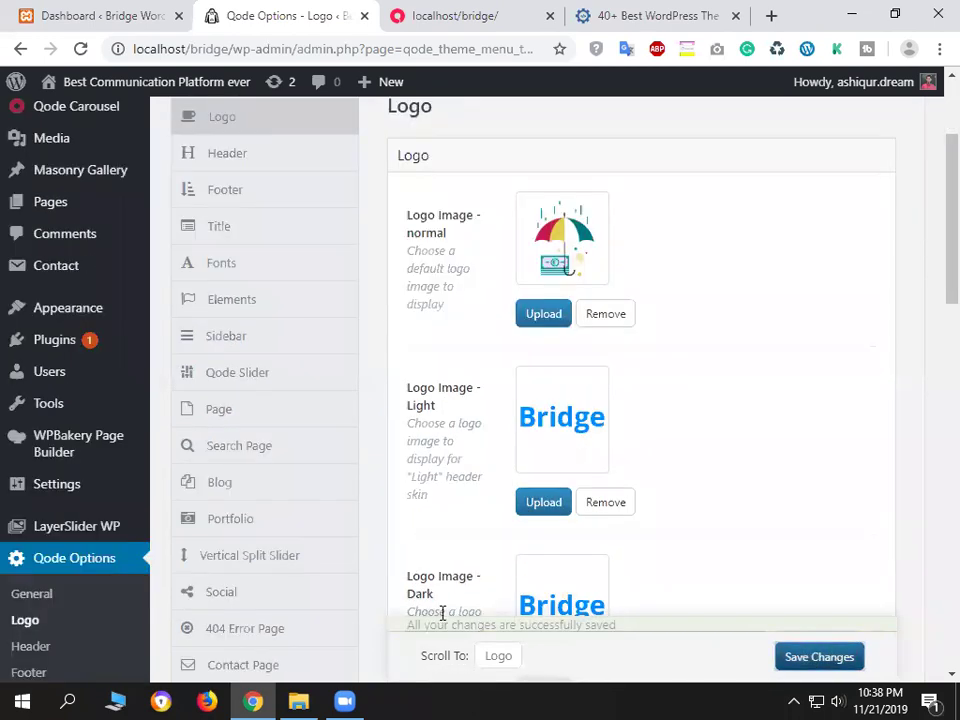
drag(407, 617, 788, 328)
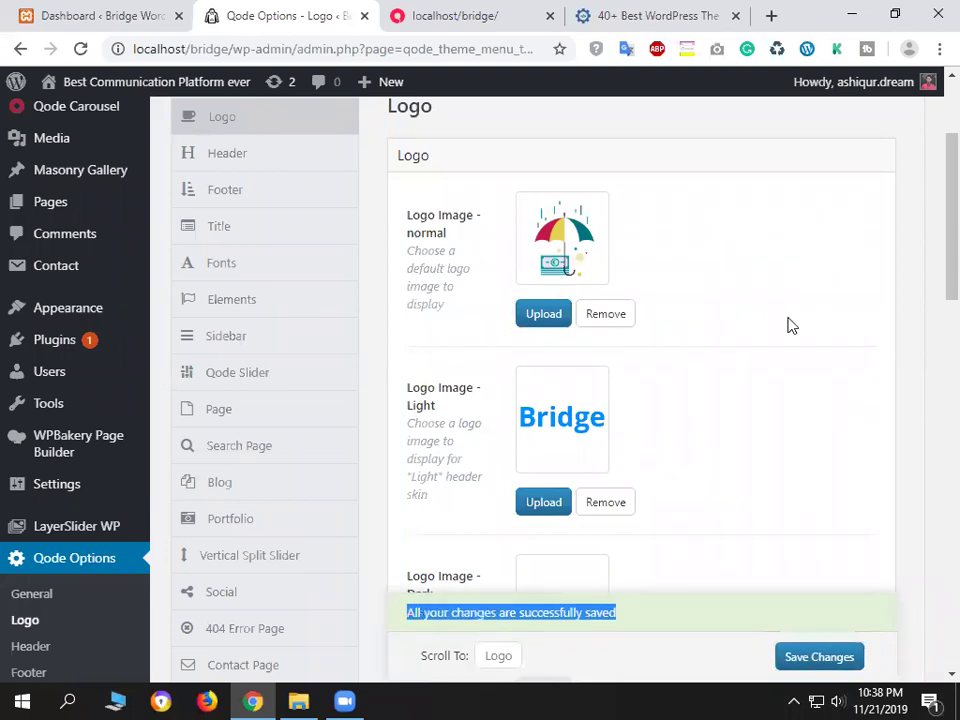
scroll(627, 275, up, 2)
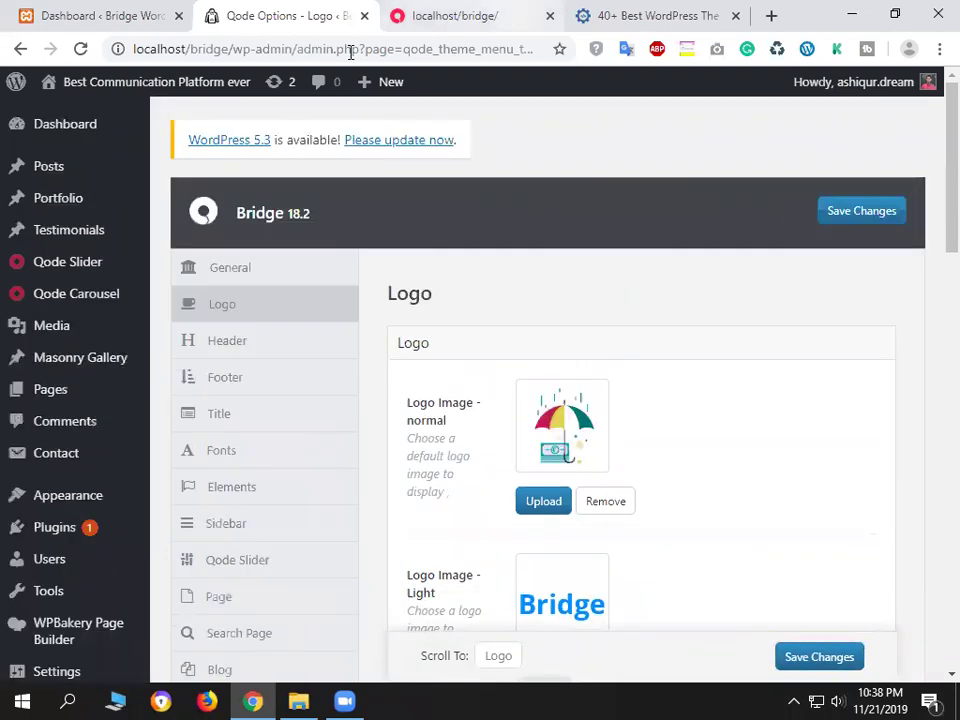
Reload the home page at localhost/bridge/ to check the header logo, and return to the Logo settings.
key(ctrl+Tab)
click(150, 48)
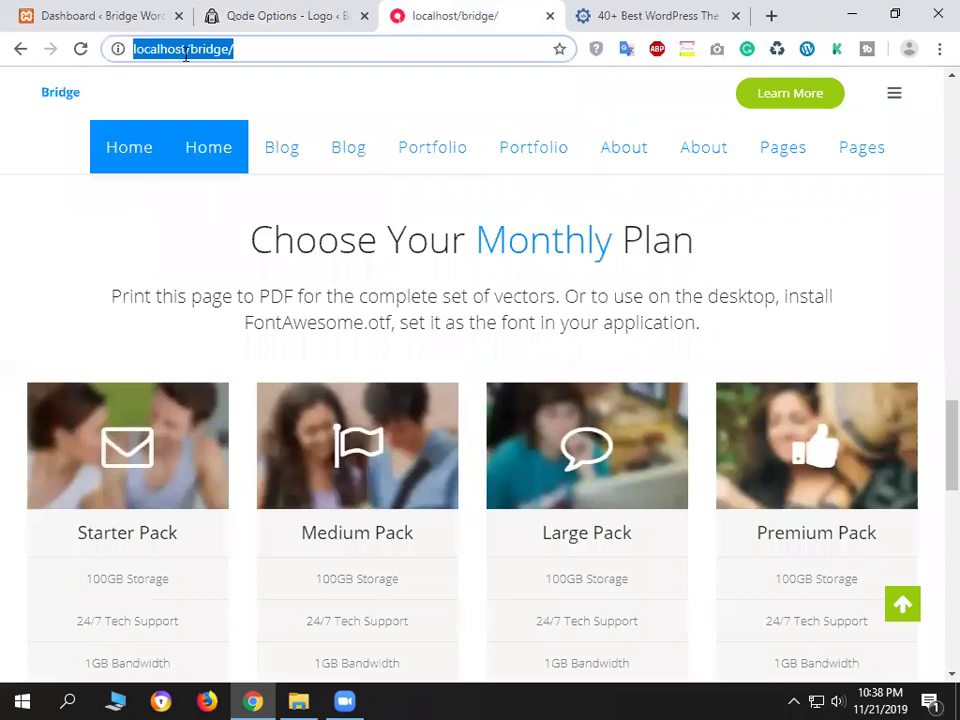
double_click(192, 50)
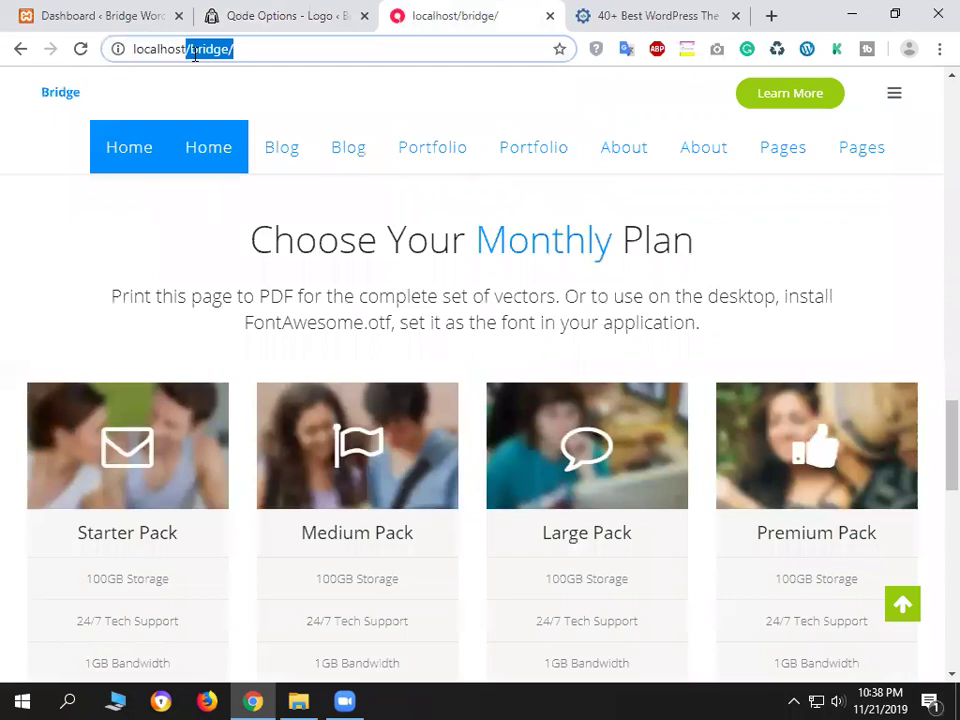
click(281, 54)
key(Return)
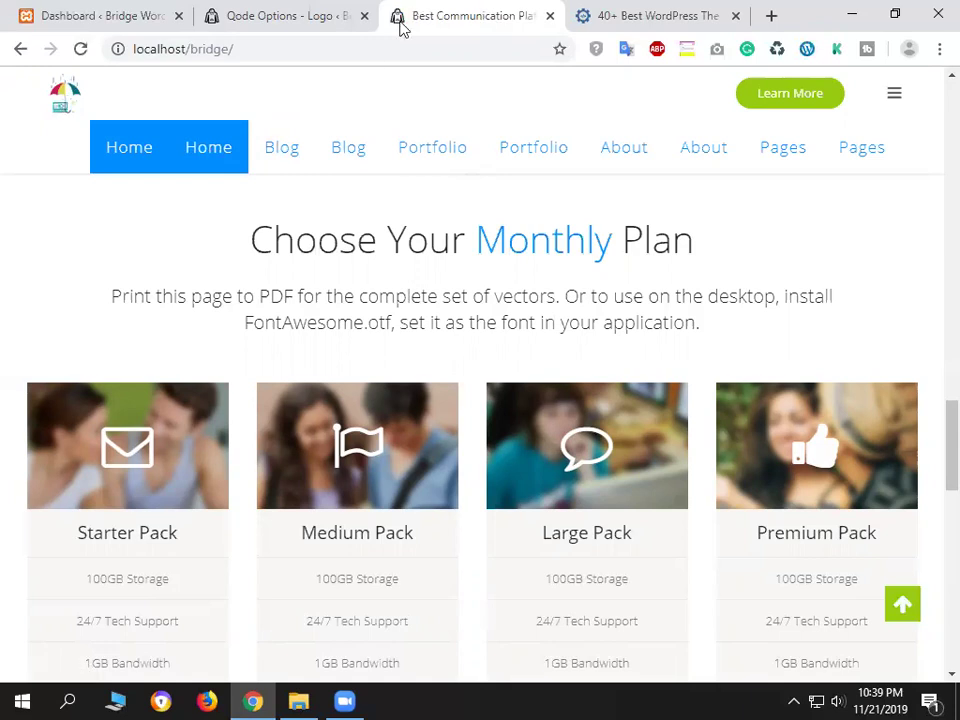
click(268, 14)
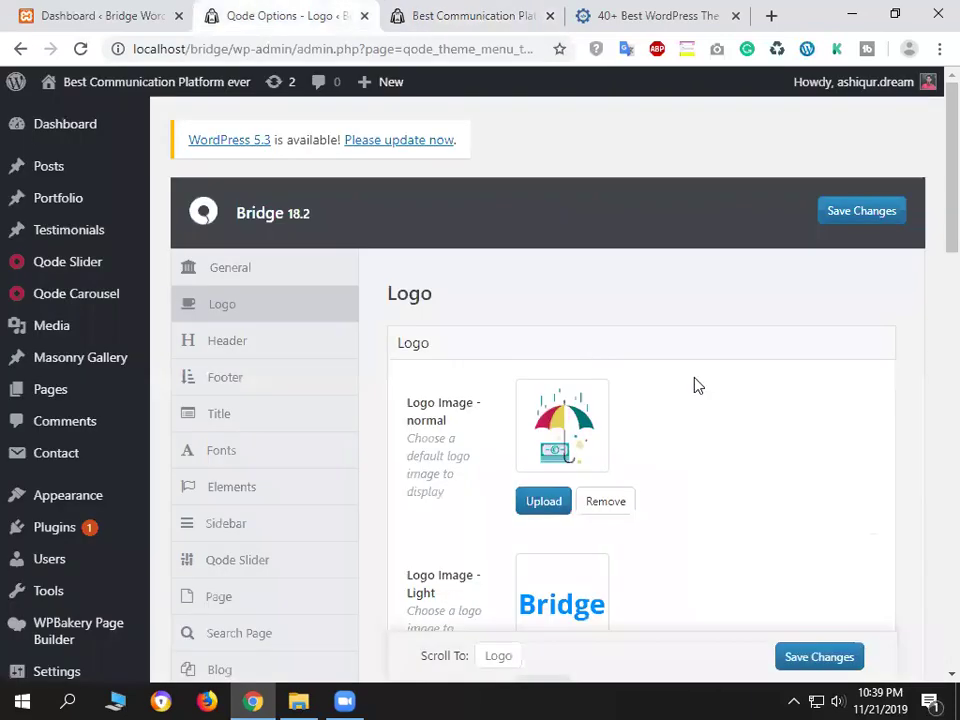
Examine the Light and normal logo image options, highlighting their labels.
scroll(443, 420, down, 2)
triple_click(414, 403)
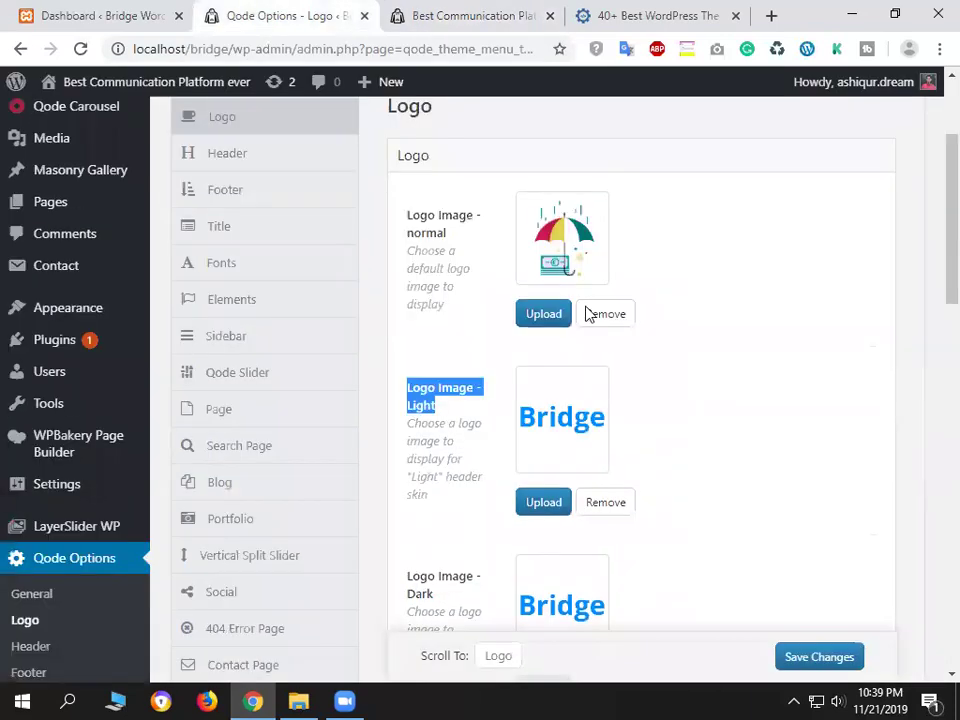
click(630, 186)
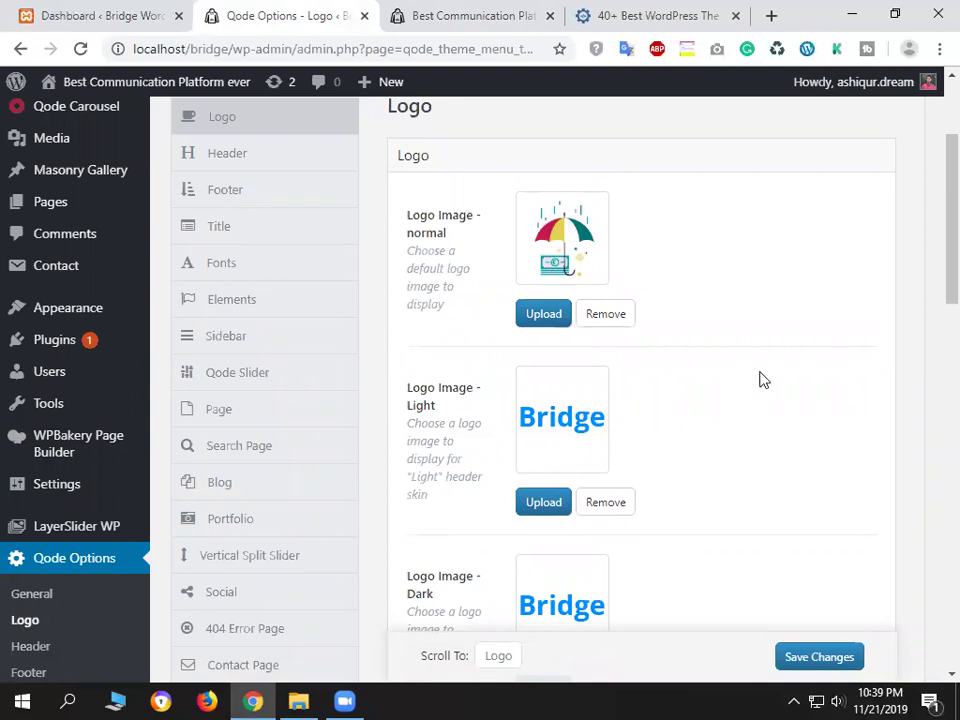
scroll(454, 424, down, 2)
scroll(461, 253, up, 2)
double_click(404, 233)
triple_click(456, 221)
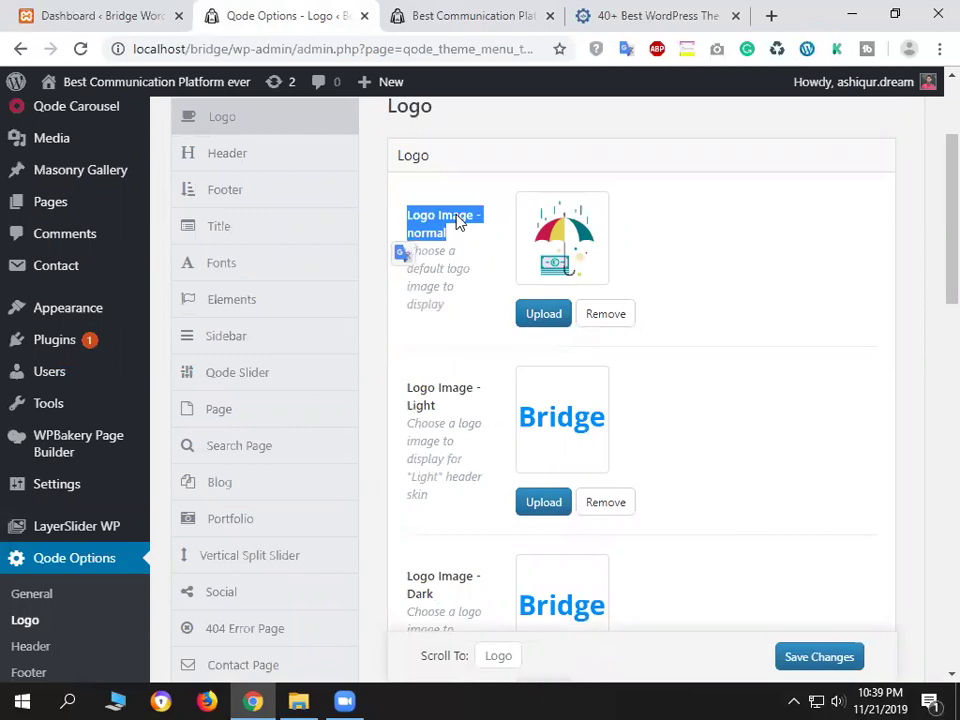
Go through the Light, Dark and Sticky Header logo options, highlighting their labels and the sticky header description.
scroll(448, 141, down, 1)
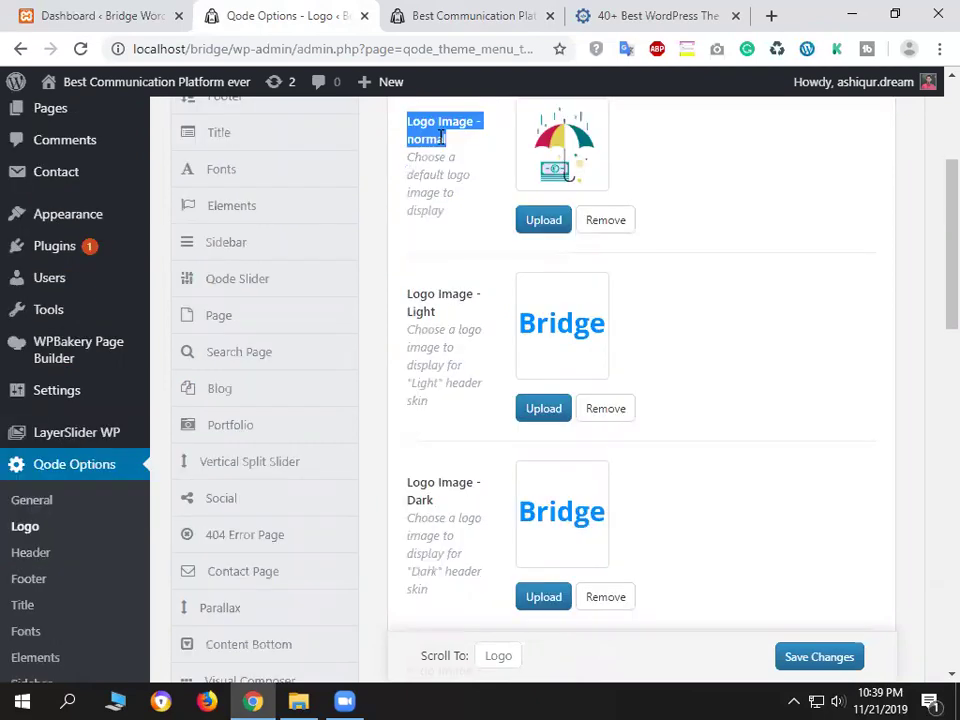
double_click(421, 311)
scroll(415, 317, down, 2)
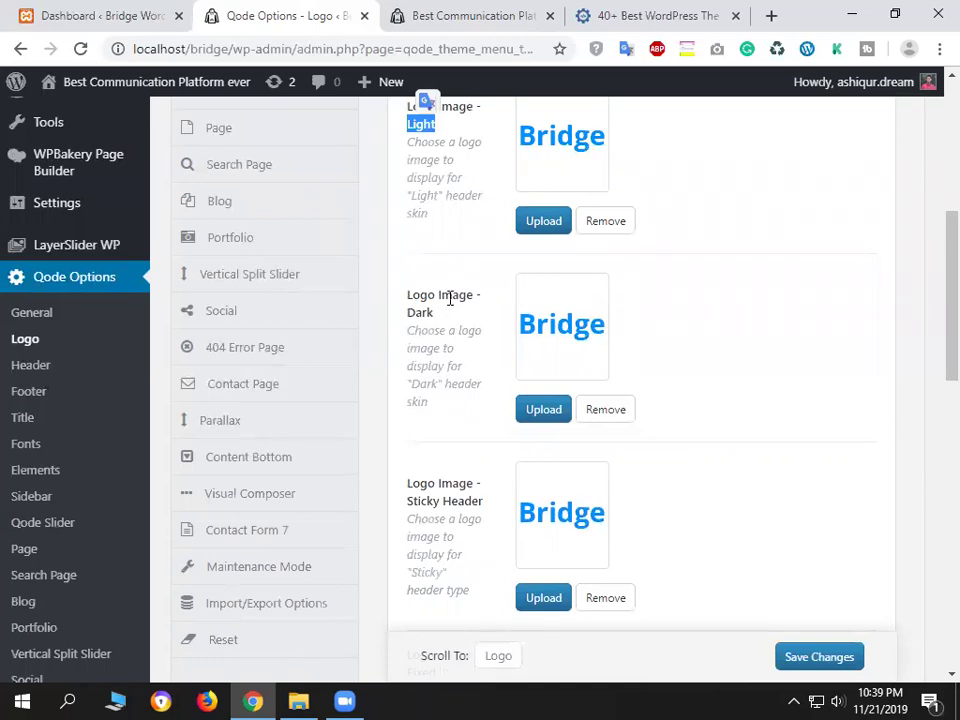
click(423, 312)
double_click(423, 312)
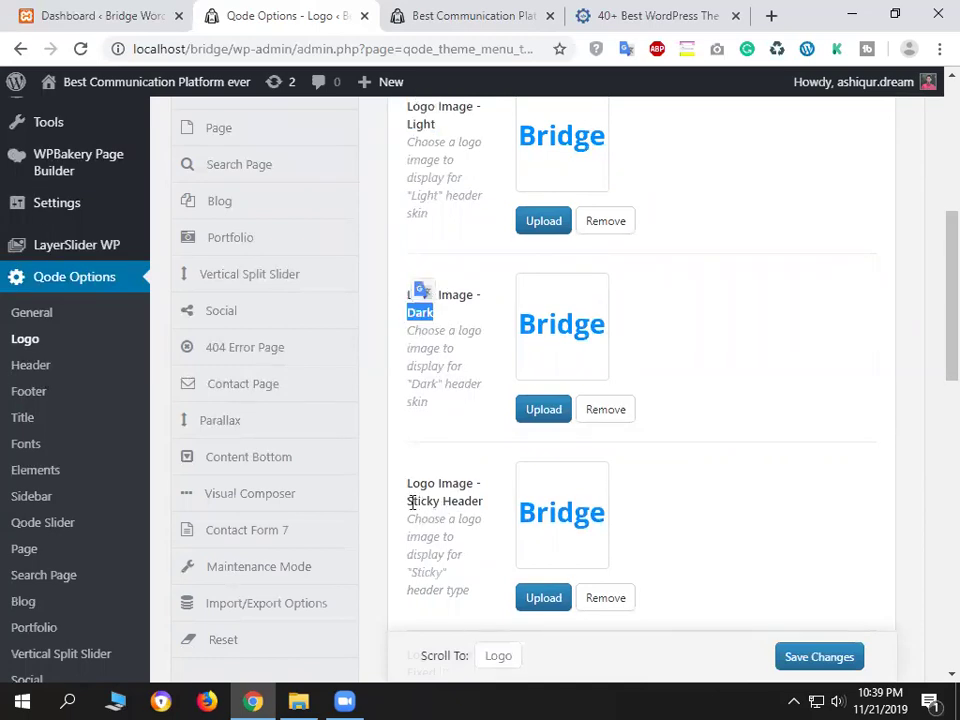
drag(411, 501, 520, 500)
scroll(703, 493, down, 3)
scroll(735, 396, up, 1)
click(444, 395)
drag(471, 409, 394, 364)
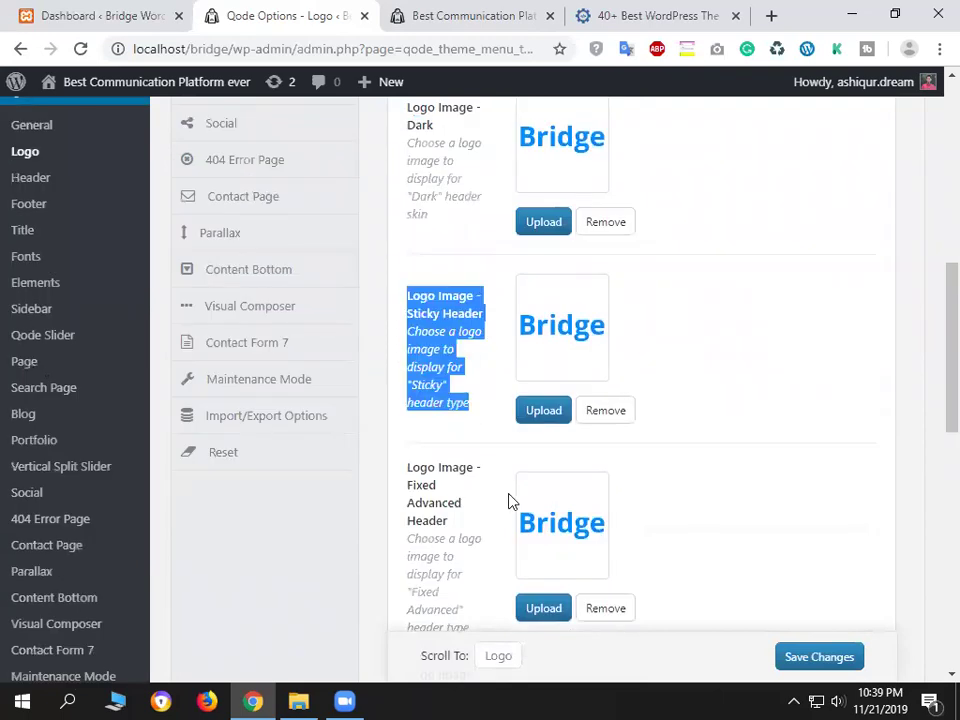
Review the Fixed Advanced Header, Mobile Header, Side Menu Area Bottom and mobile logo height options.
scroll(529, 527, down, 3)
scroll(520, 480, down, 1)
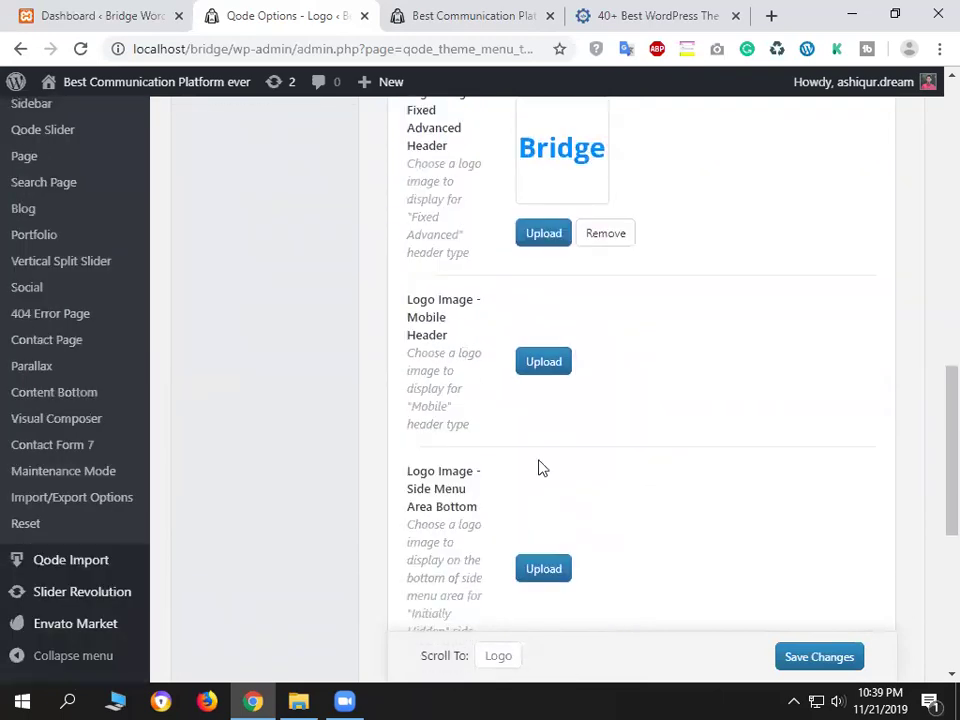
scroll(552, 486, down, 2)
scroll(566, 505, down, 1)
drag(472, 469, 404, 452)
click(493, 452)
scroll(516, 465, down, 3)
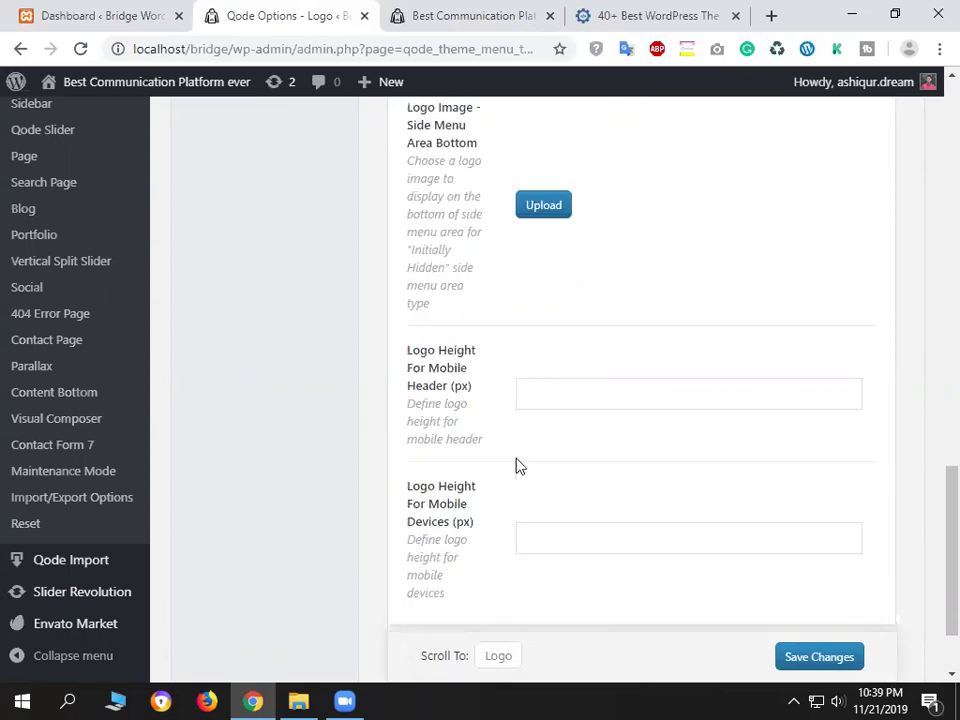
scroll(662, 268, up, 10)
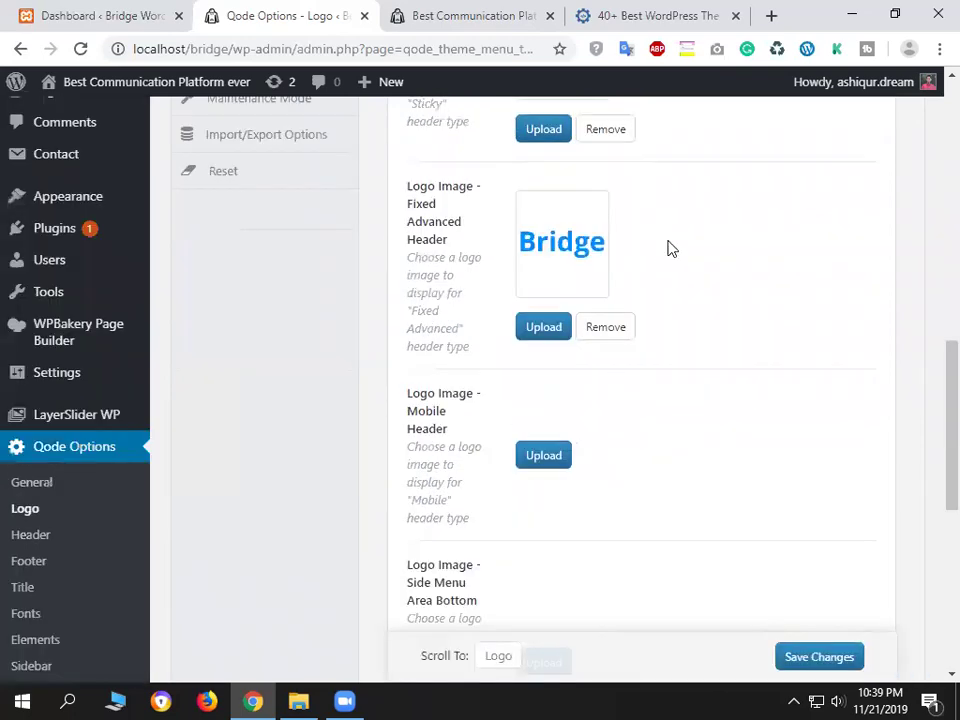
scroll(736, 258, up, 3)
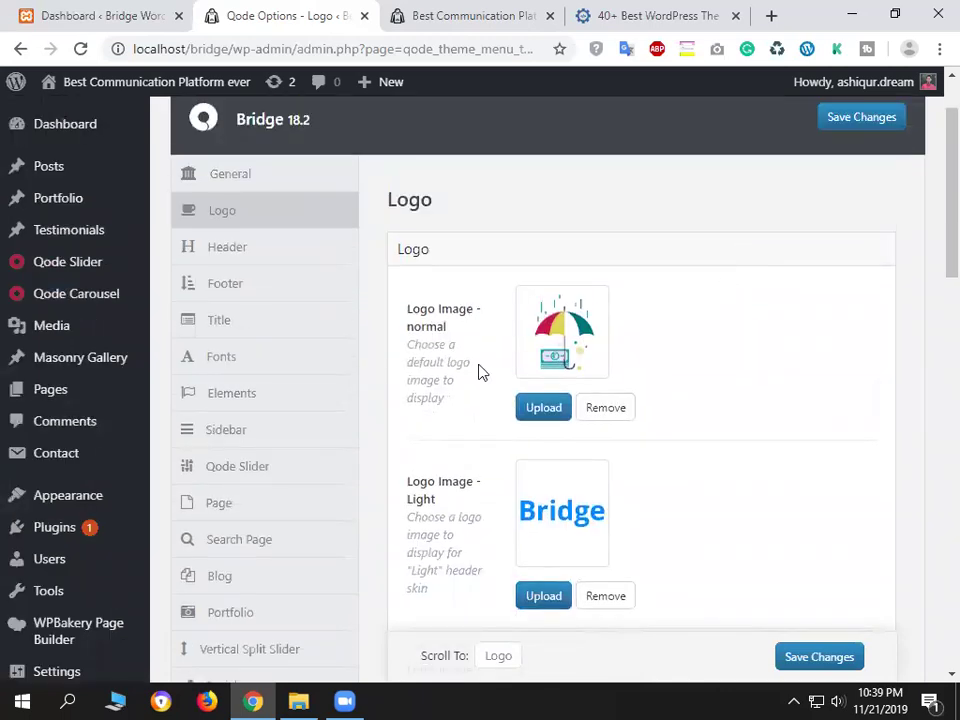
Highlight the Sticky Header logo option's label, compare it with the home page header and return to the Logo settings.
scroll(471, 450, down, 3)
scroll(478, 457, down, 3)
drag(482, 312, 405, 310)
click(452, 15)
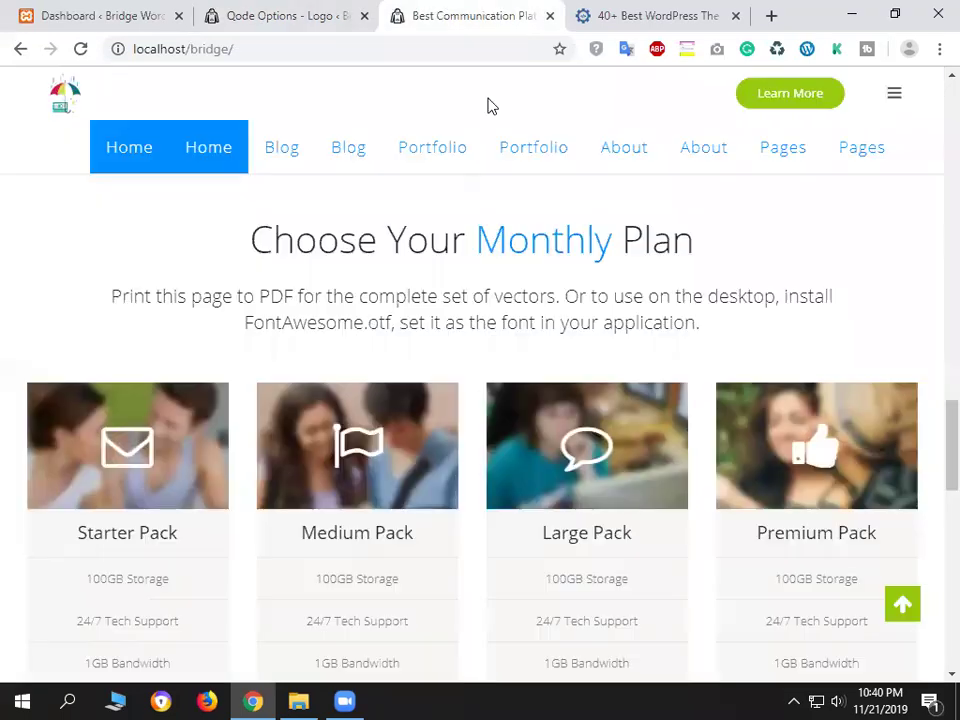
click(343, 12)
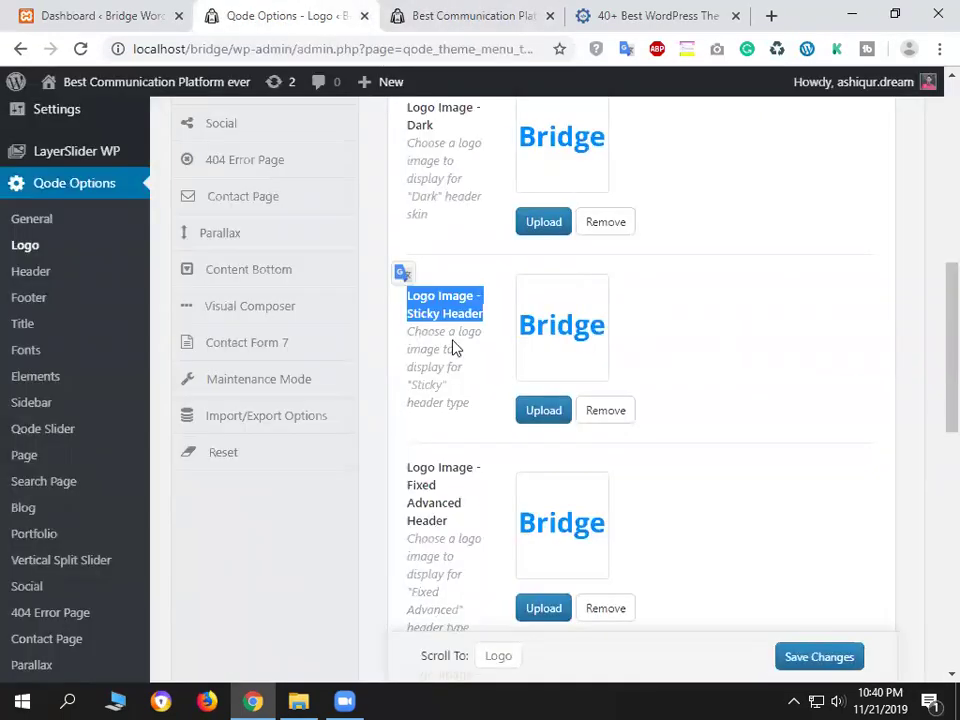
Look over the normal, Light and Dark logo options once more and switch to the site's home page.
click(343, 354)
scroll(302, 207, up, 3)
scroll(290, 180, up, 1)
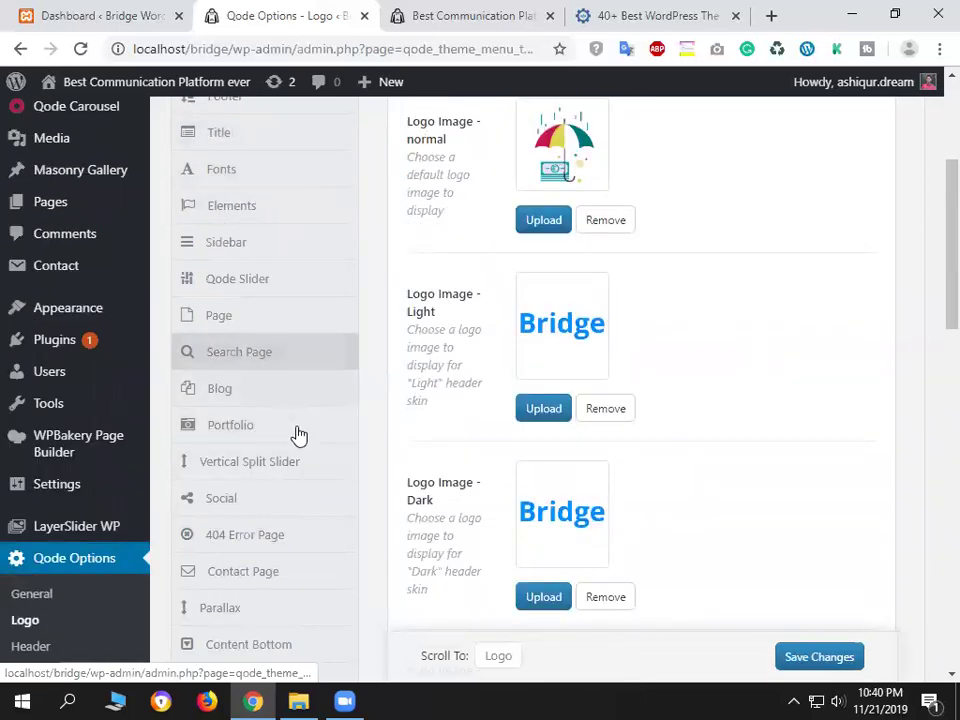
scroll(300, 420, up, 2)
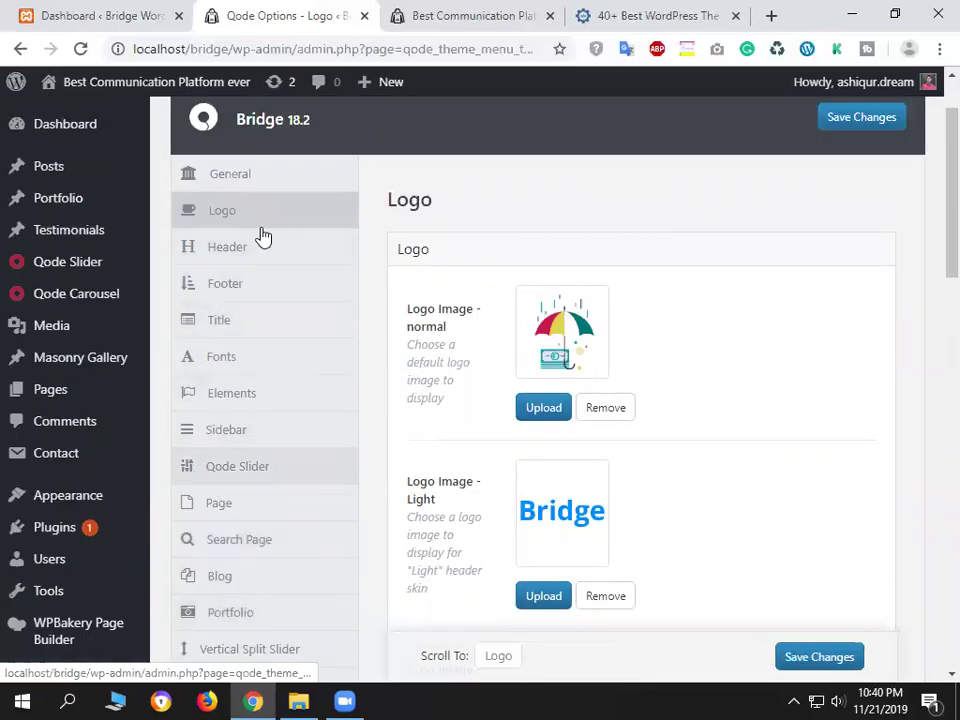
scroll(320, 512, down, 1)
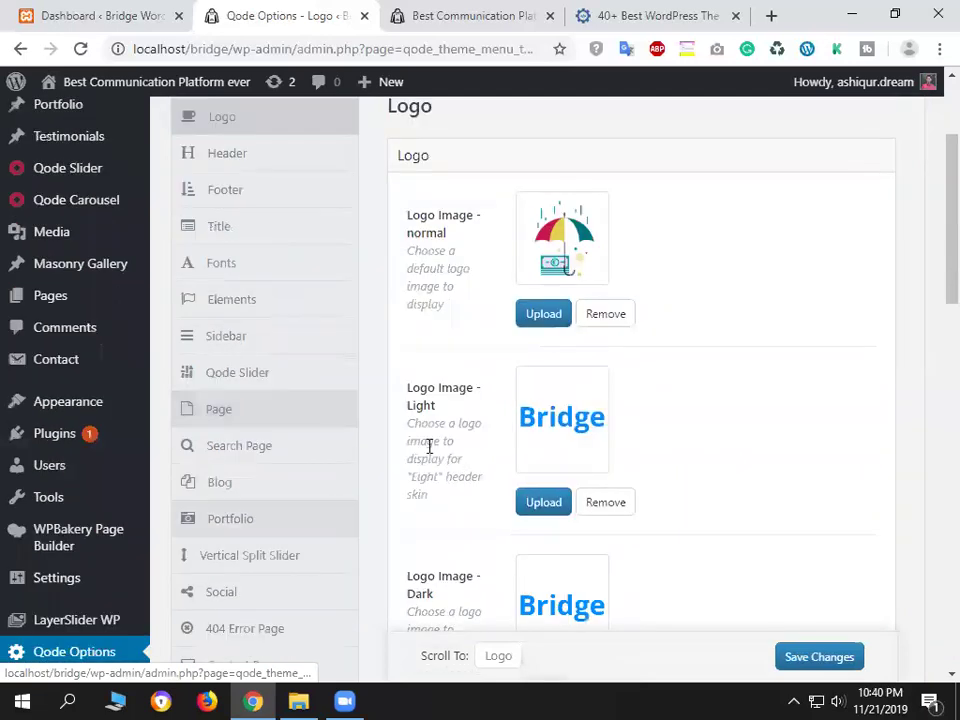
click(476, 15)
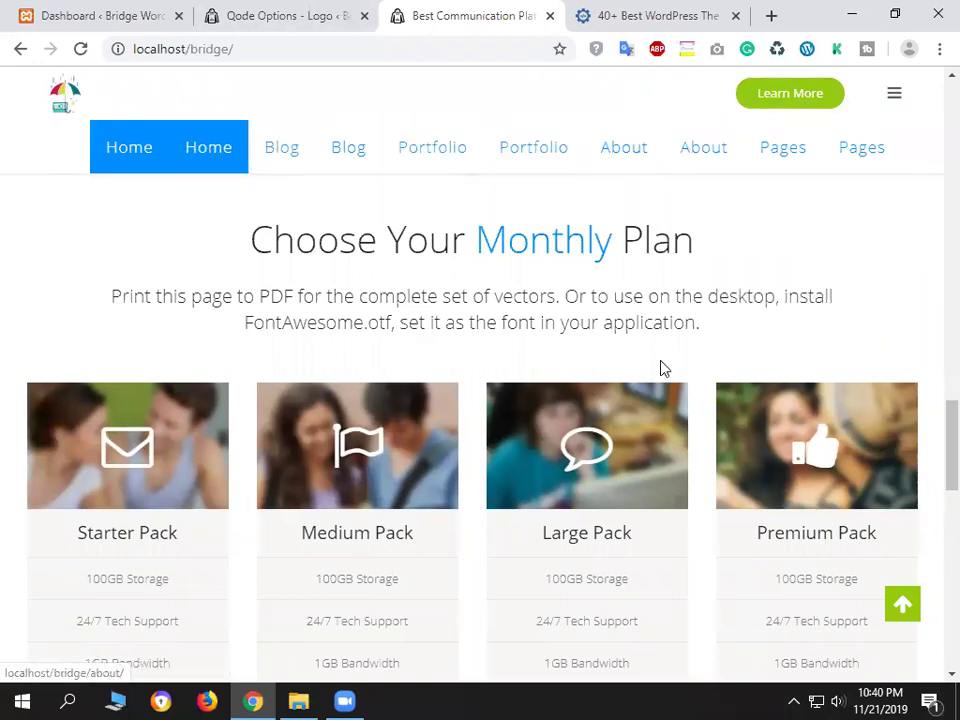
Check the header logo while scrolling the home page, look at the Blog page's header and go back to Home.
scroll(664, 369, down, 10)
scroll(664, 374, up, 15)
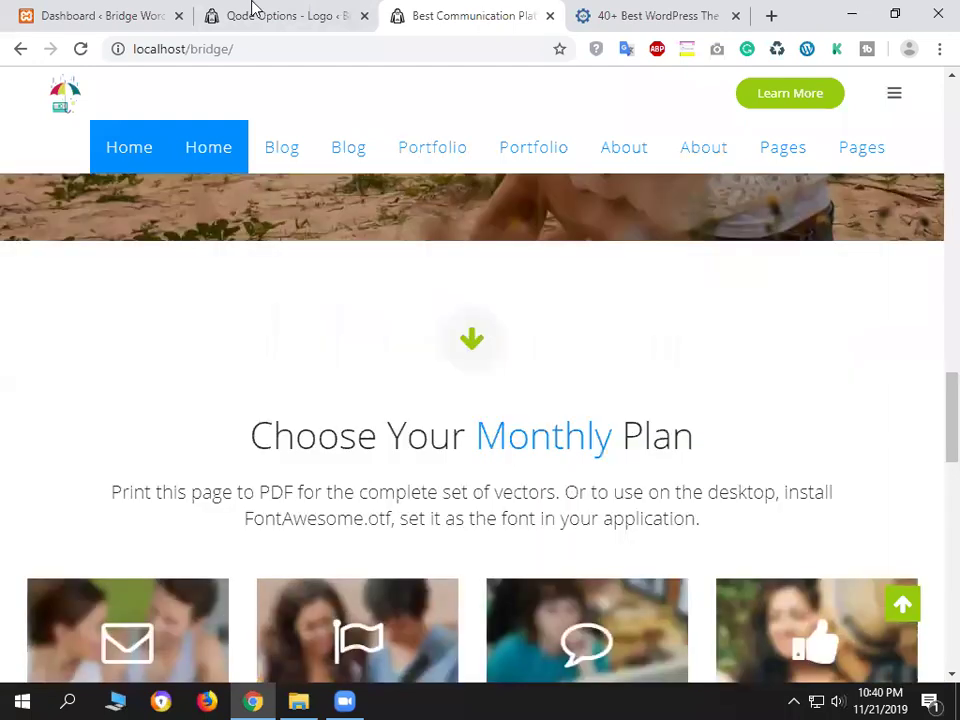
click(253, 14)
click(505, 14)
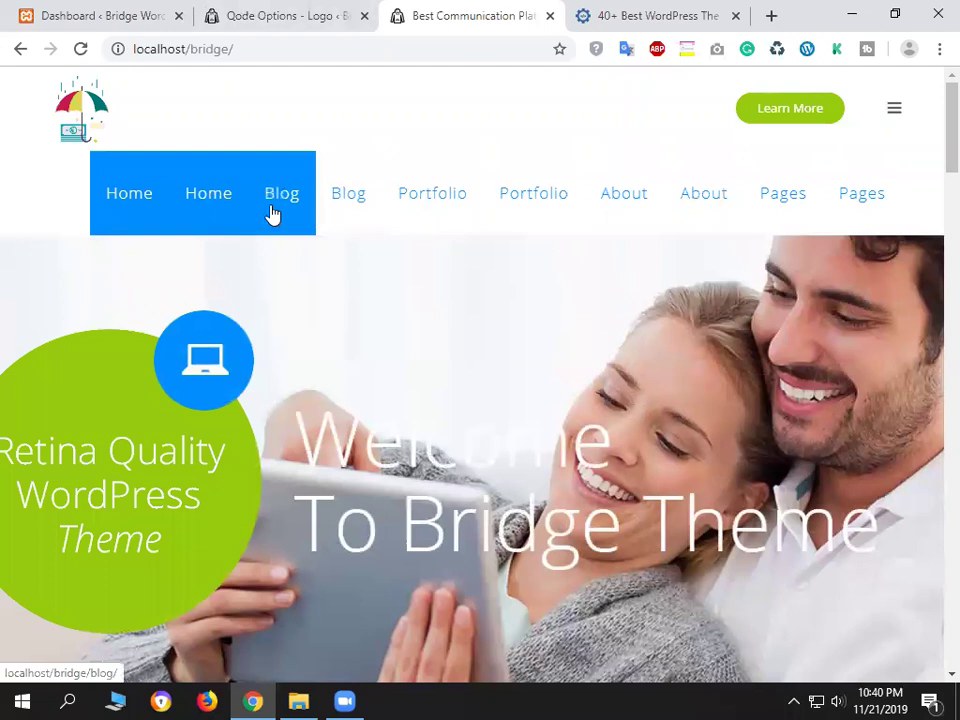
click(274, 212)
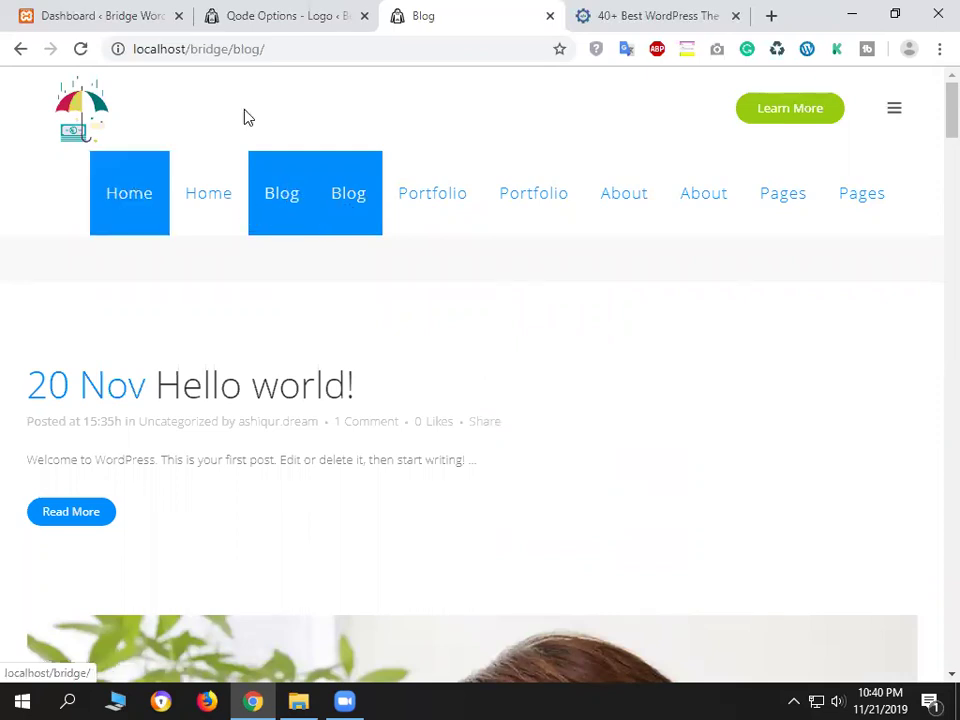
click(122, 215)
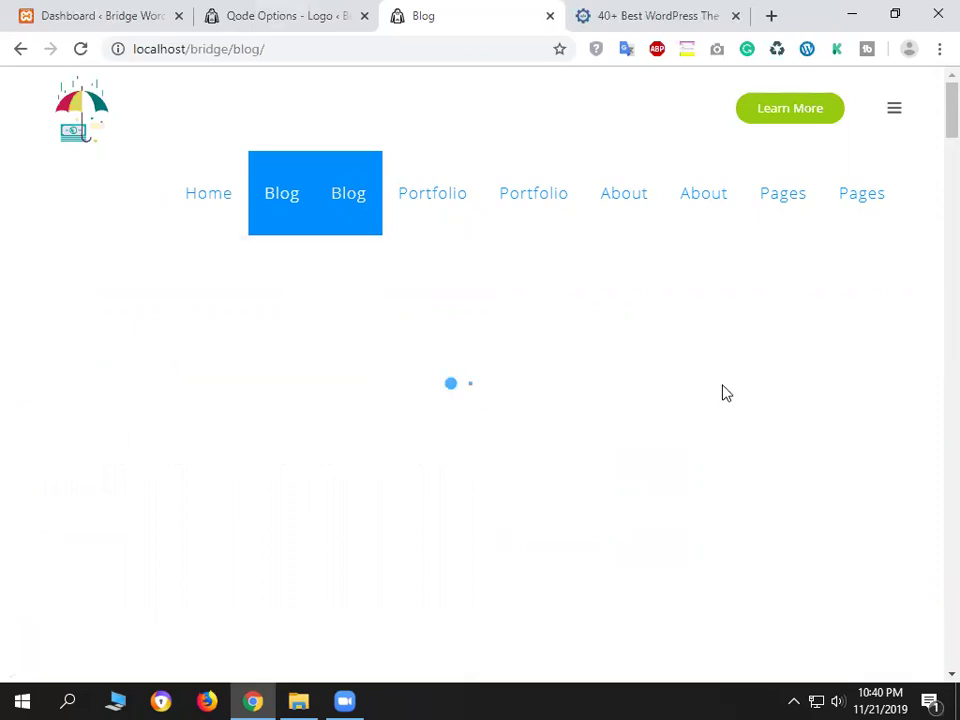
Return to the Qode Logo options and highlight the normal logo image's label and description.
key(ctrl+shift+Tab)
scroll(491, 416, up, 5)
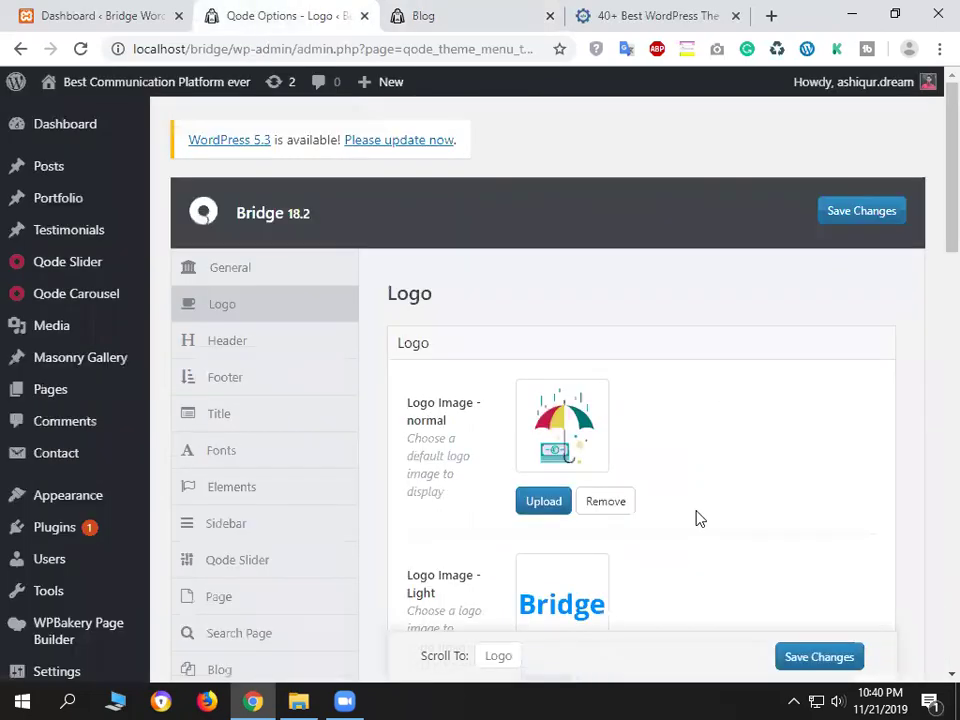
scroll(705, 500, down, 1)
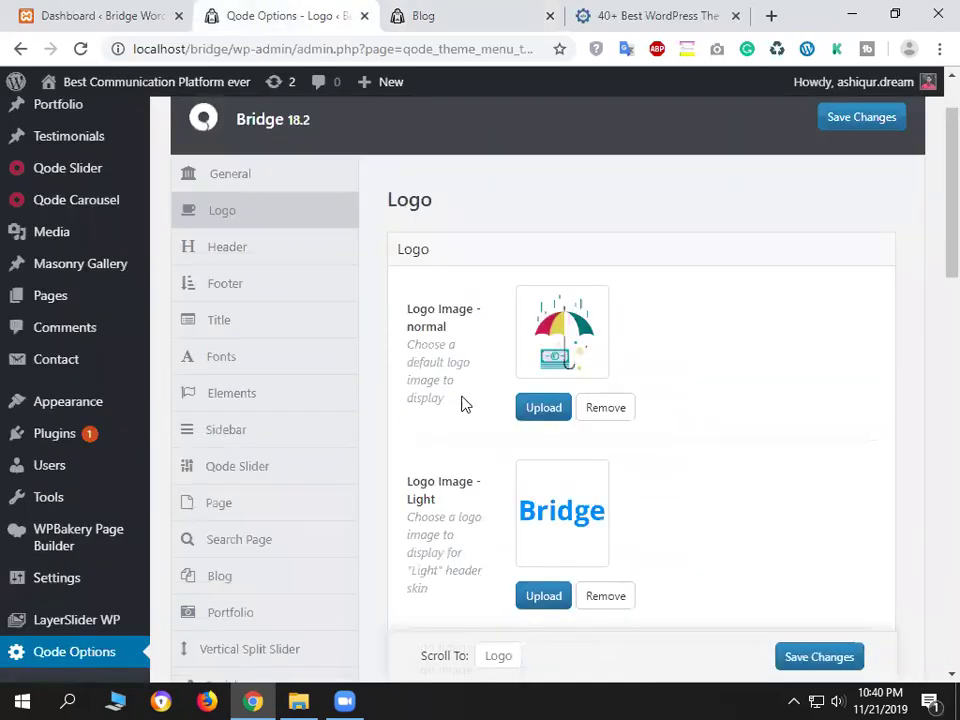
triple_click(399, 362)
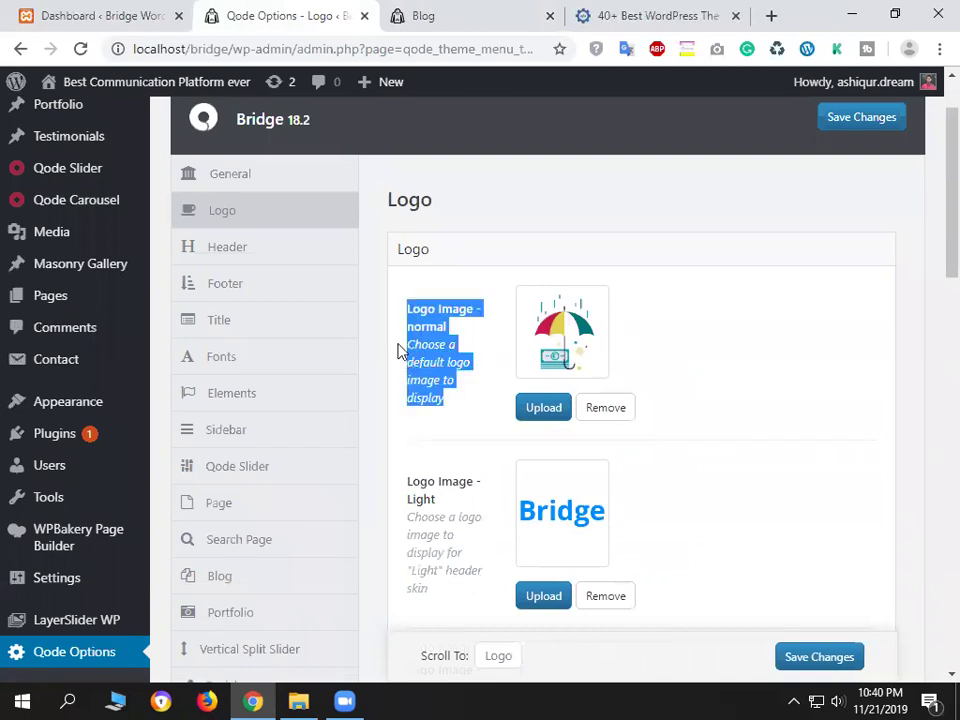
Open the Qode Header options and highlight the Header in Grid and Switch to Left Menu labels.
click(247, 247)
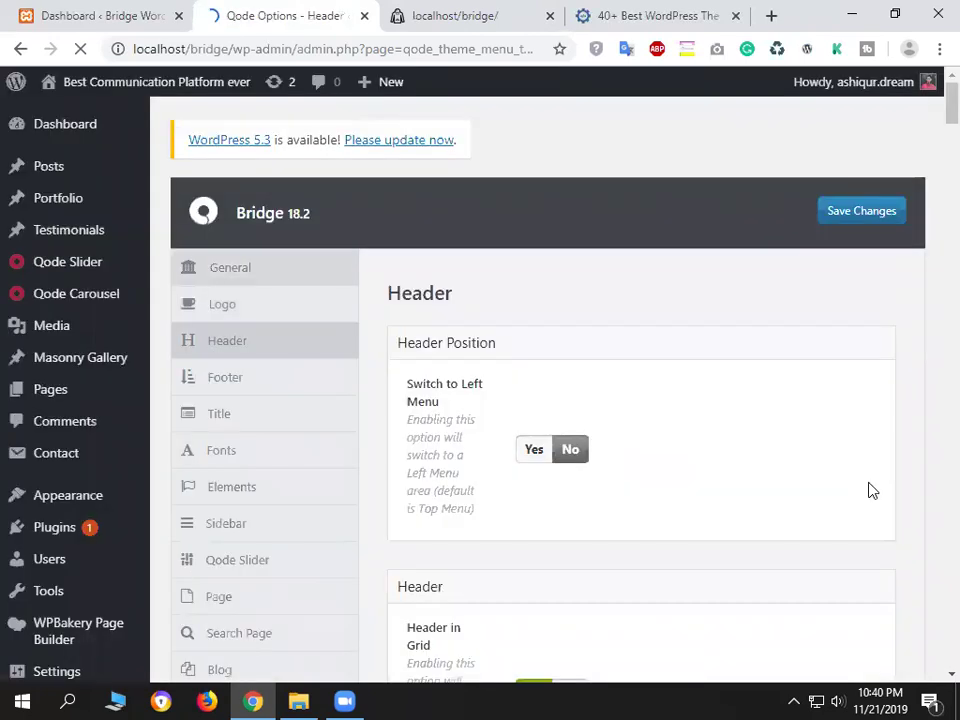
scroll(452, 459, down, 2)
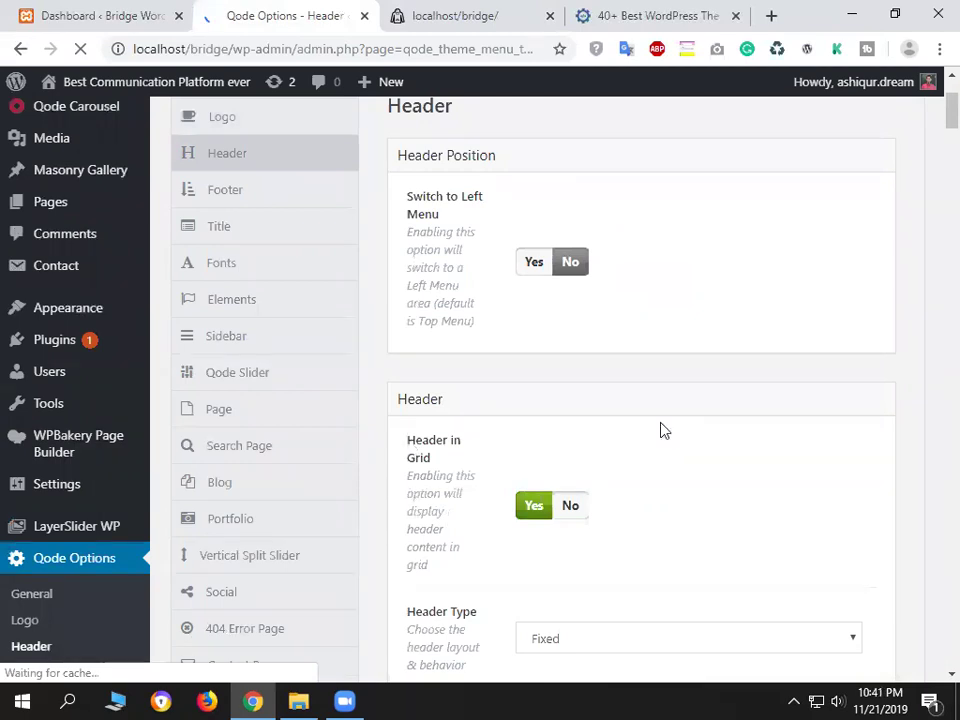
triple_click(611, 536)
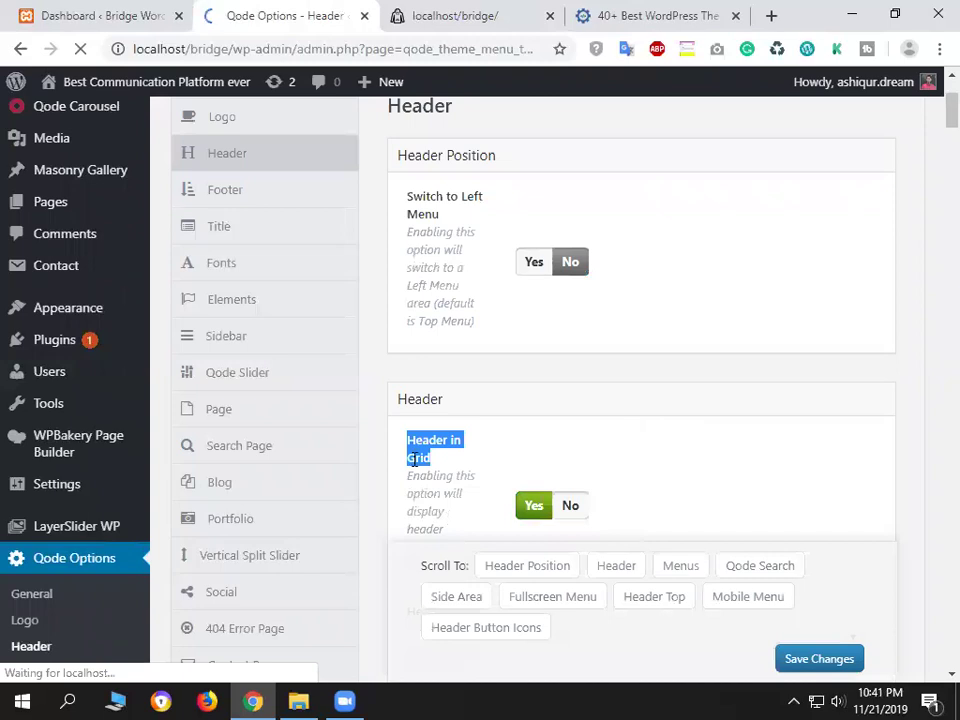
click(477, 412)
scroll(477, 412, up, 2)
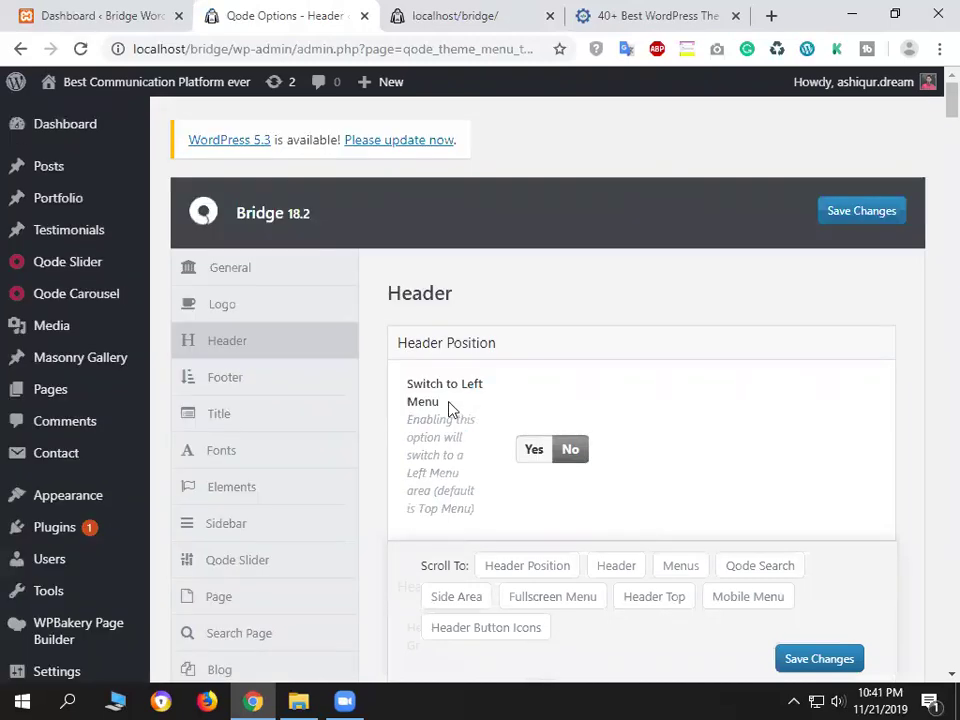
triple_click(403, 393)
scroll(827, 484, down, 2)
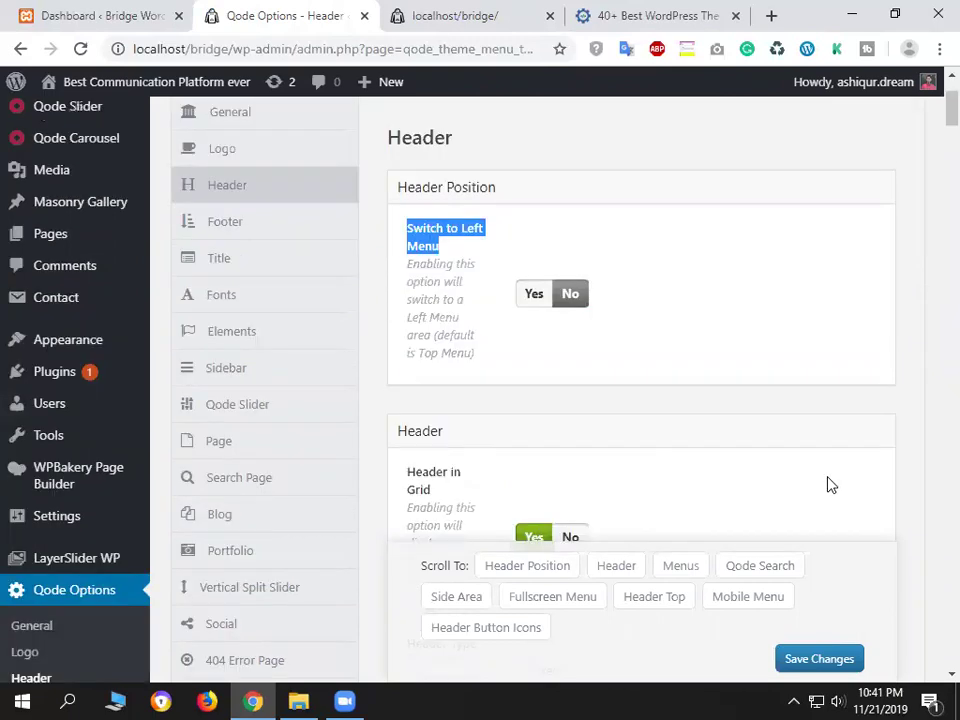
scroll(827, 484, down, 2)
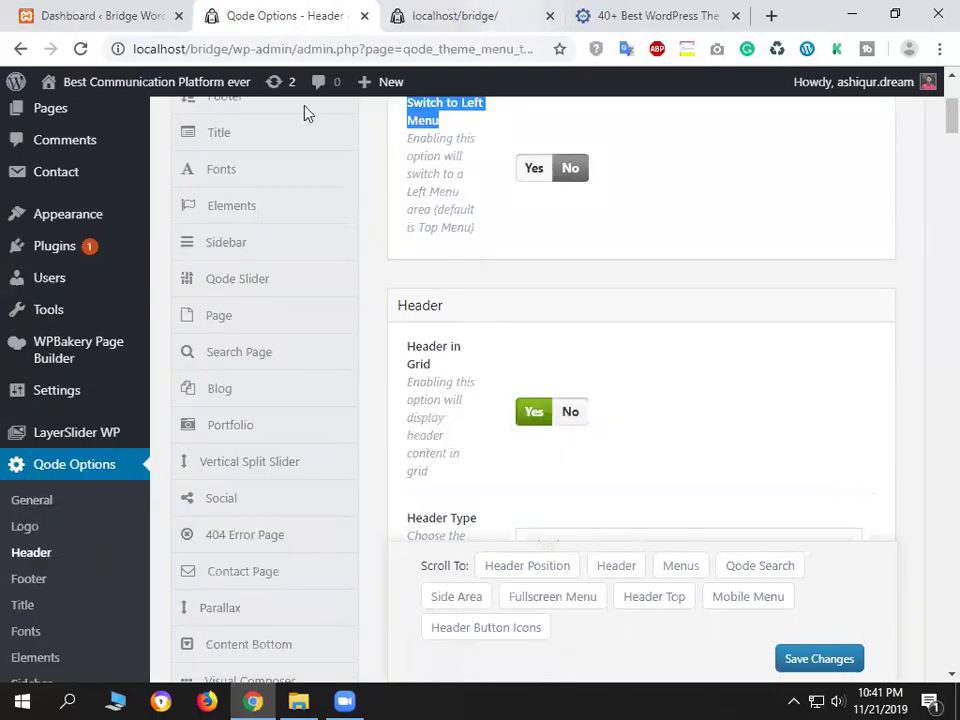
View the site's home page briefly in full screen and examine how its header behaves on scrolling.
key(ctrl+Tab)
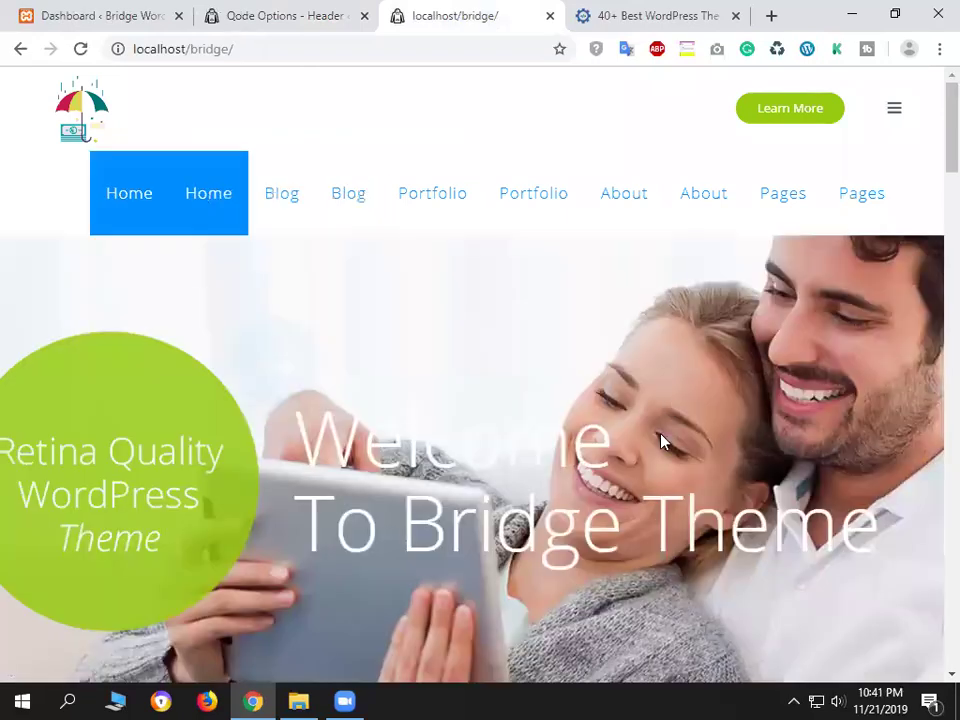
double_click(392, 435)
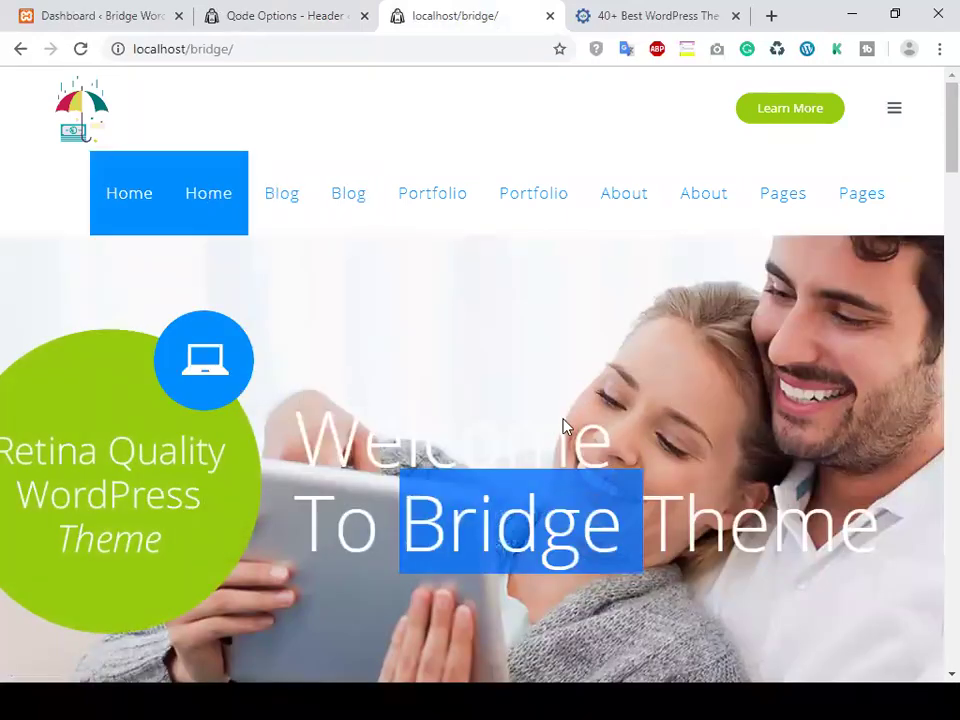
key(F11)
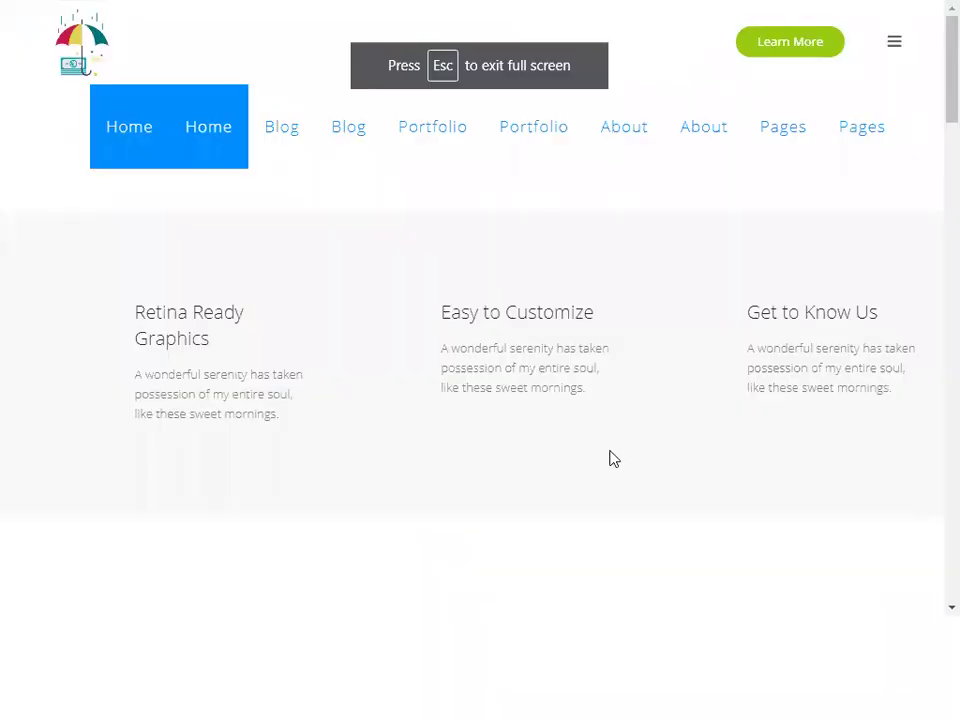
key(F11)
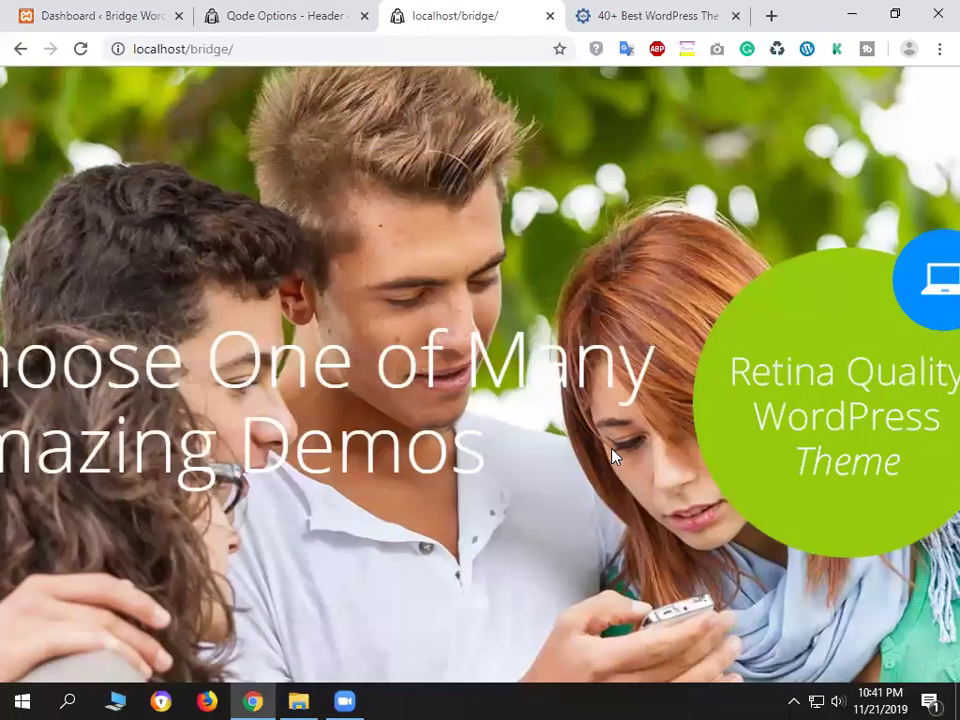
scroll(613, 450, down, 5)
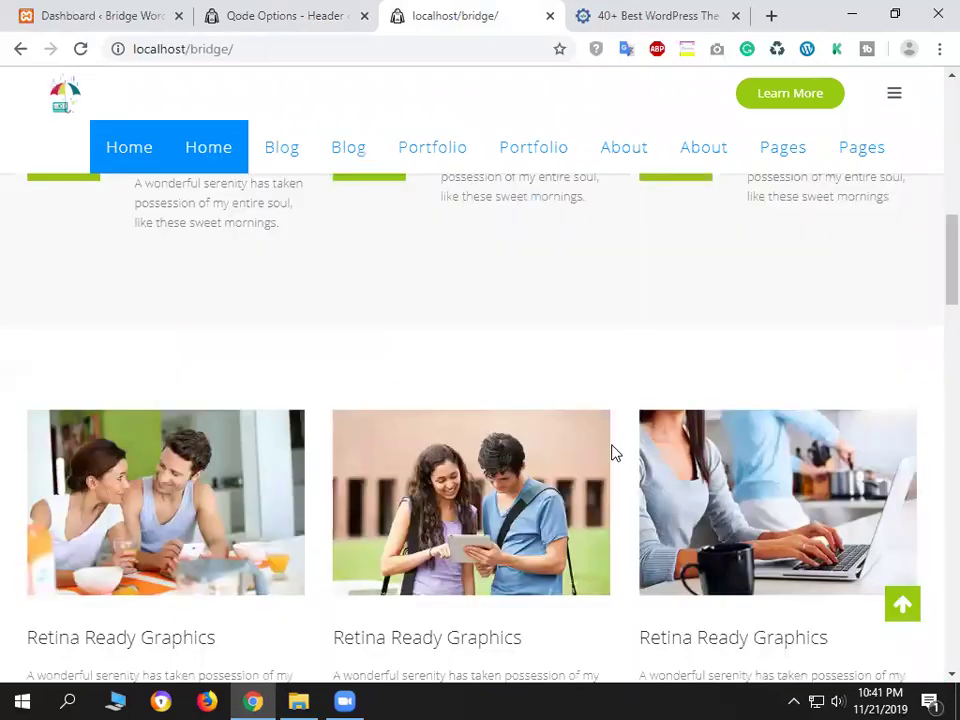
scroll(613, 450, up, 5)
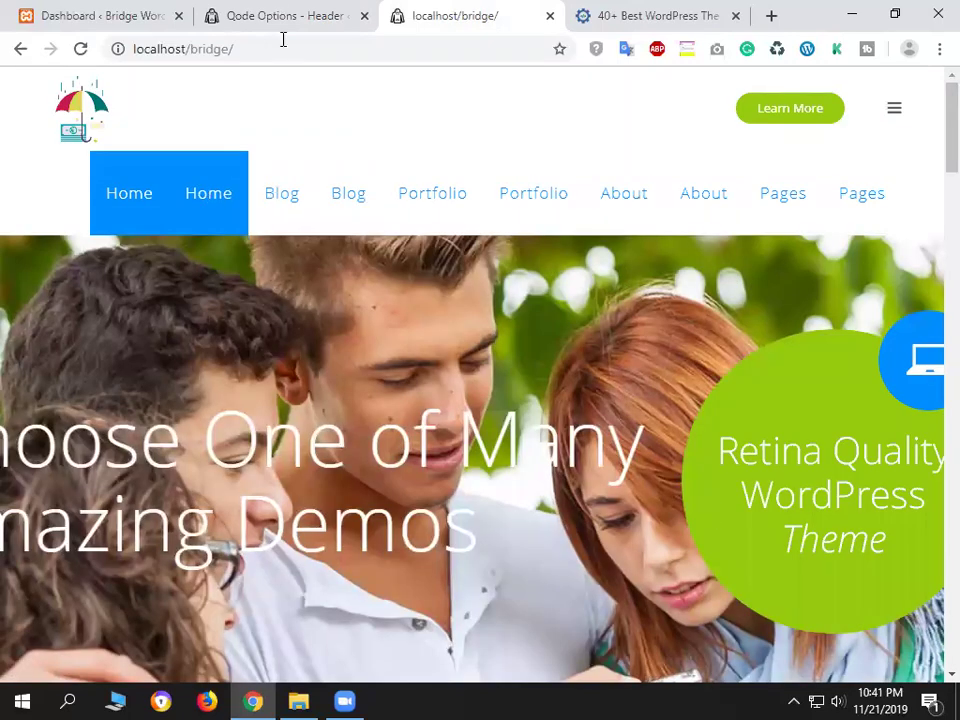
Go back to the Header options and review the Switch to Left Menu setting under Header Position.
key(ctrl+shift+Tab)
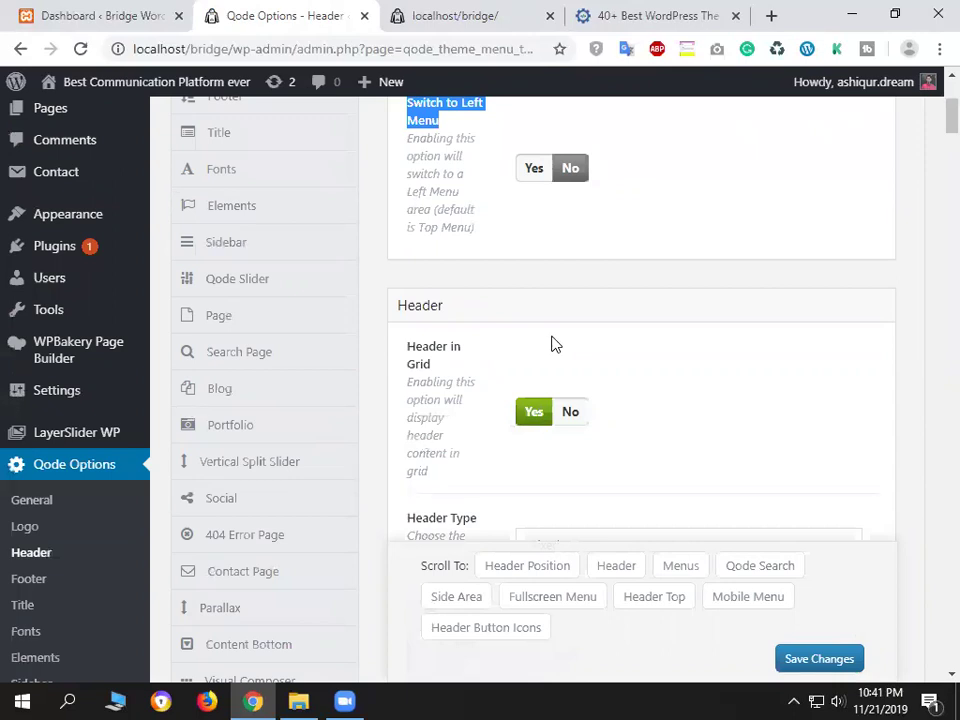
scroll(536, 366, up, 4)
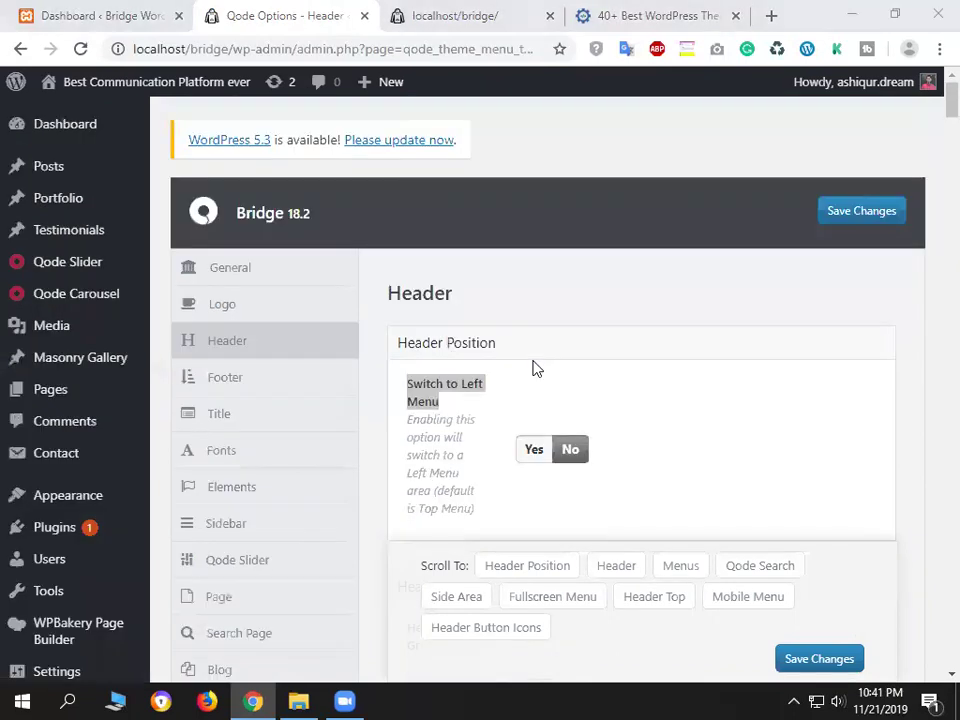
click(460, 402)
scroll(455, 395, down, 1)
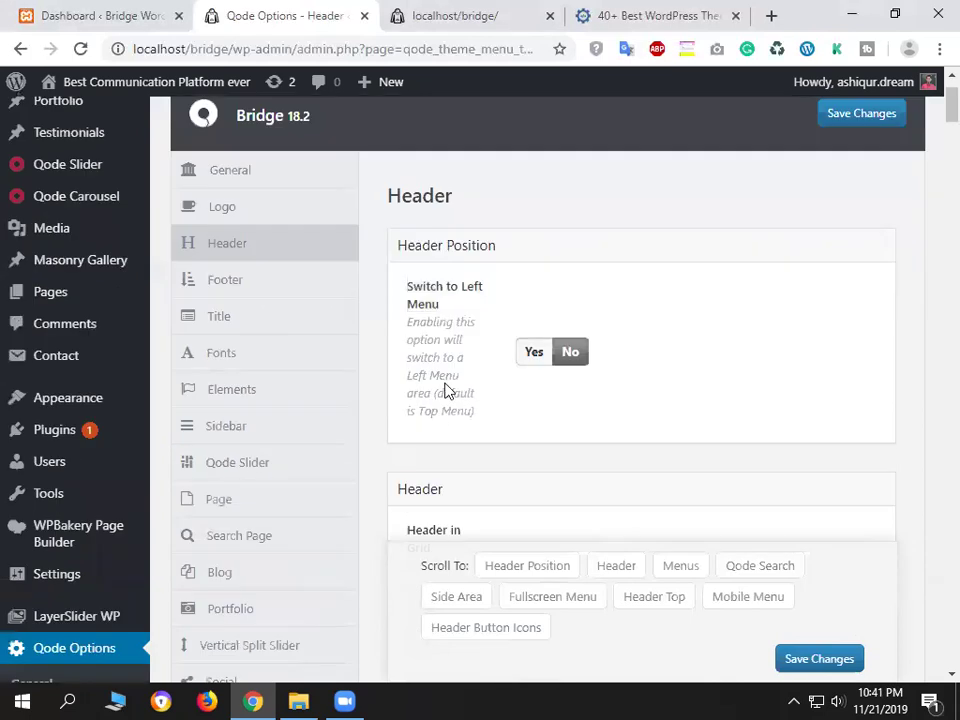
Look through the home page down to the footer and back up, and return to the Header options.
click(440, 10)
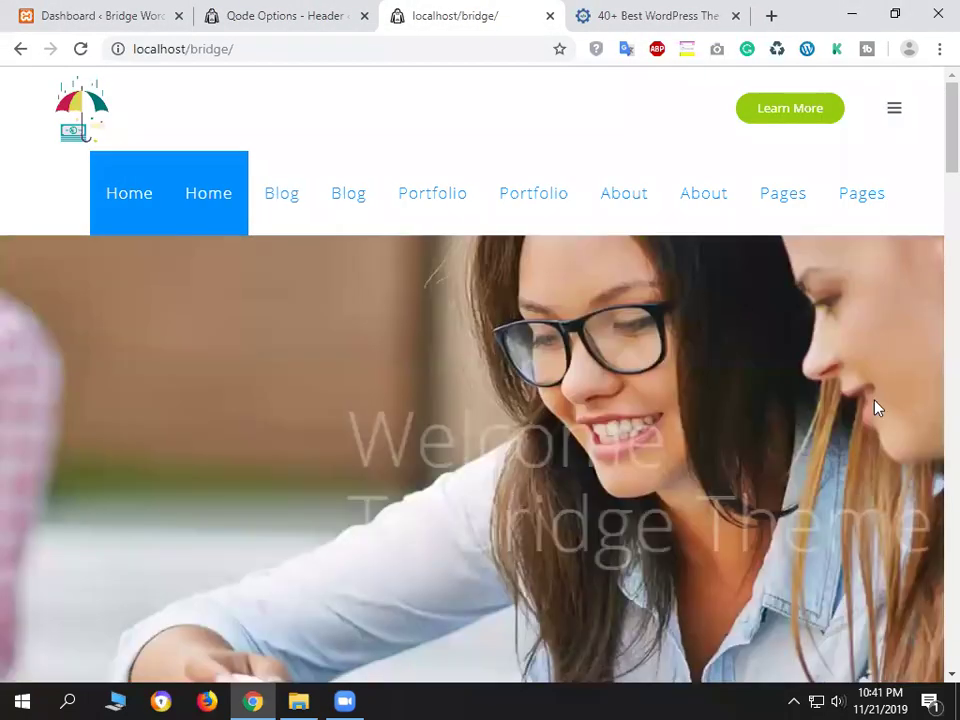
scroll(876, 411, down, 5)
scroll(876, 411, down, 4)
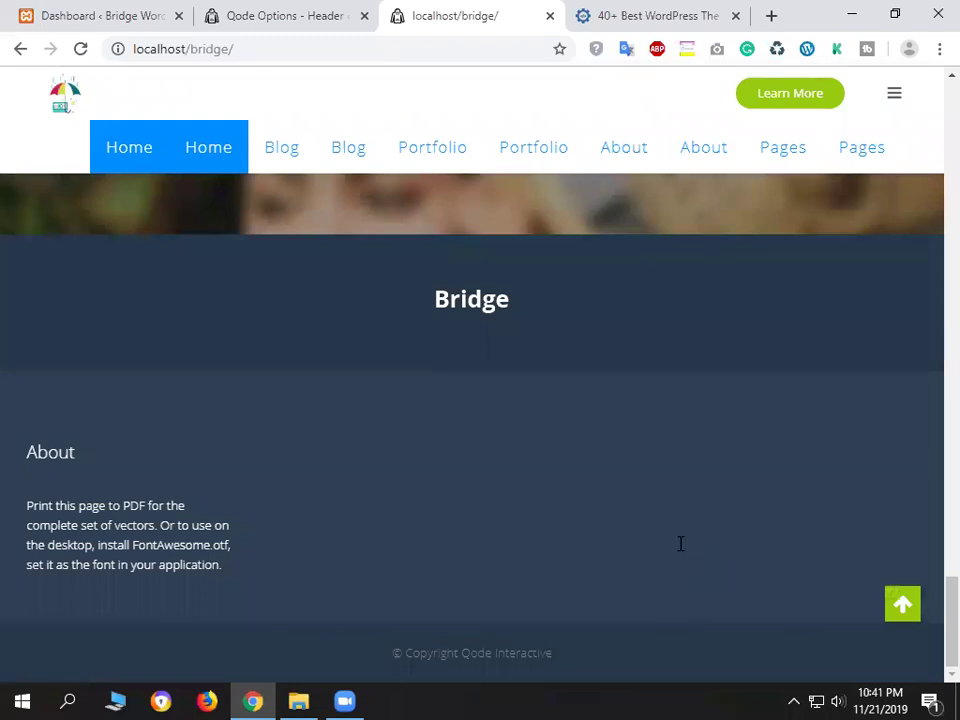
scroll(681, 547, up, 5)
scroll(682, 550, up, 5)
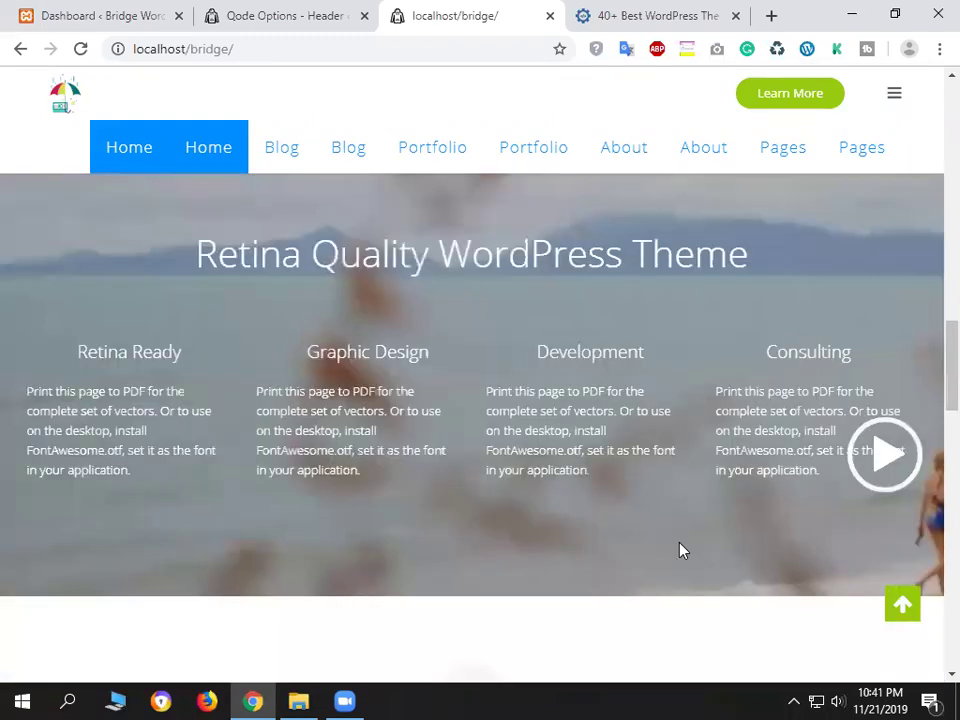
scroll(681, 551, up, 5)
key(Home)
click(262, 15)
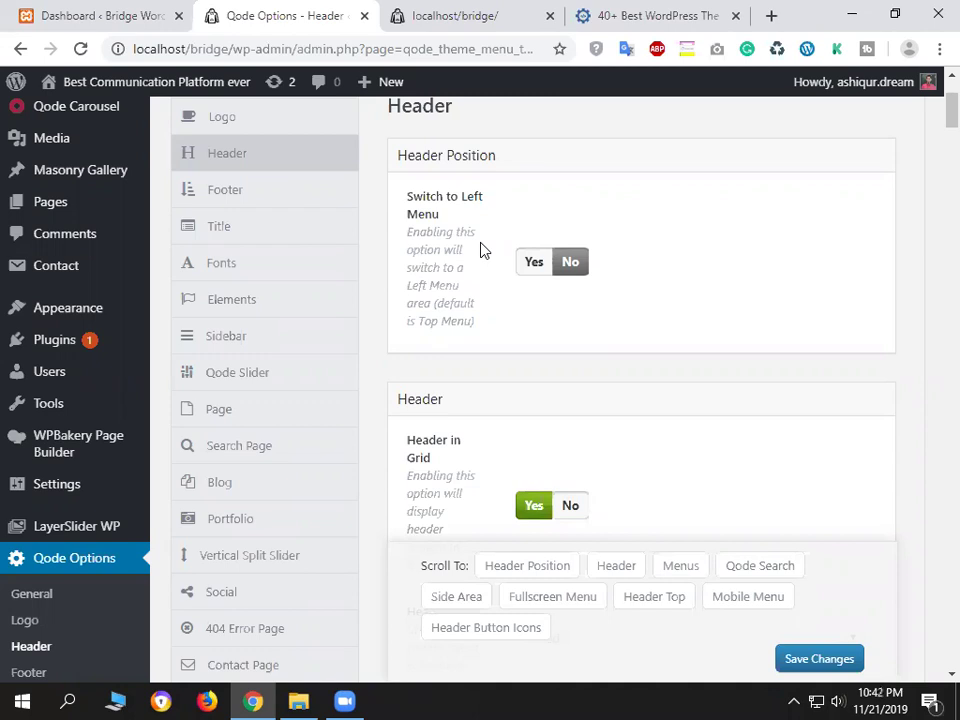
Open the home page's side area and examine its Bridge heading, Connect With Us text and social icons.
click(504, 11)
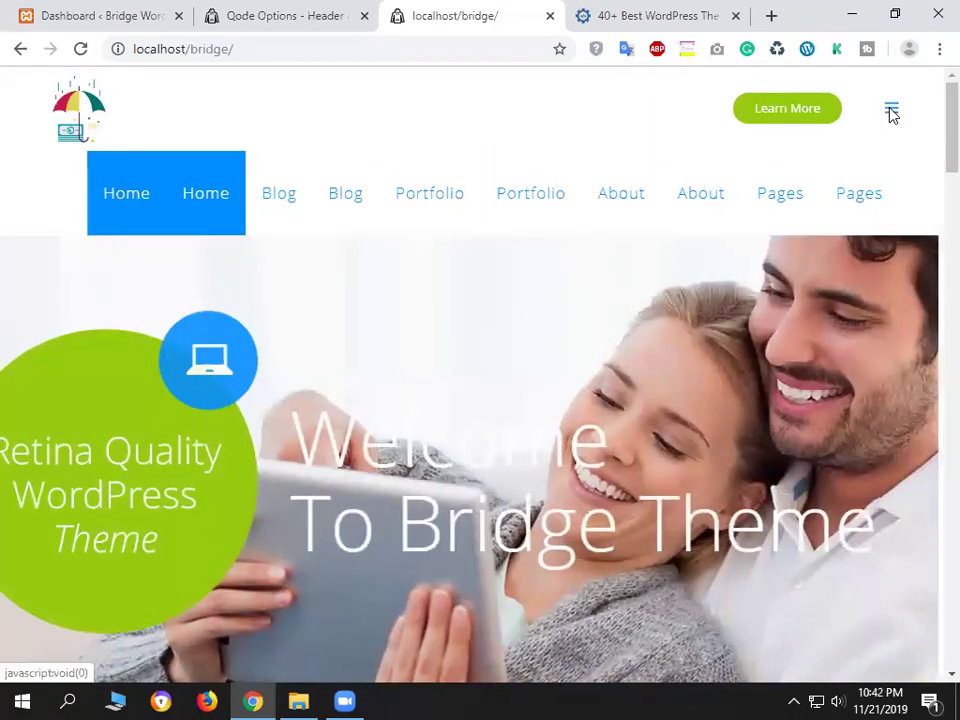
click(893, 113)
drag(810, 166, 710, 157)
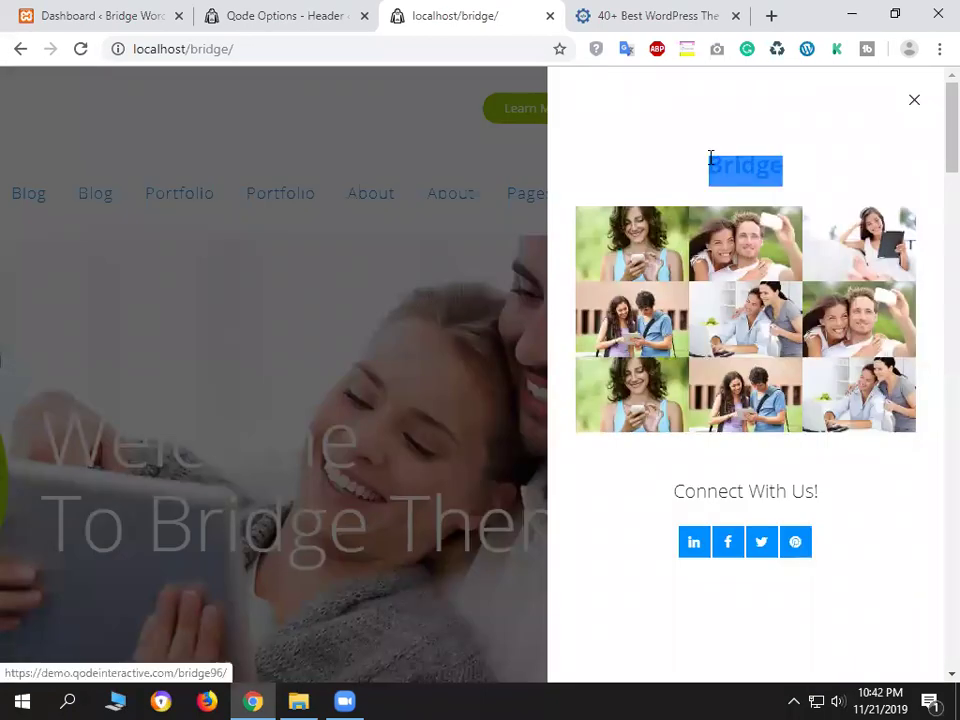
click(820, 557)
scroll(820, 557, down, 3)
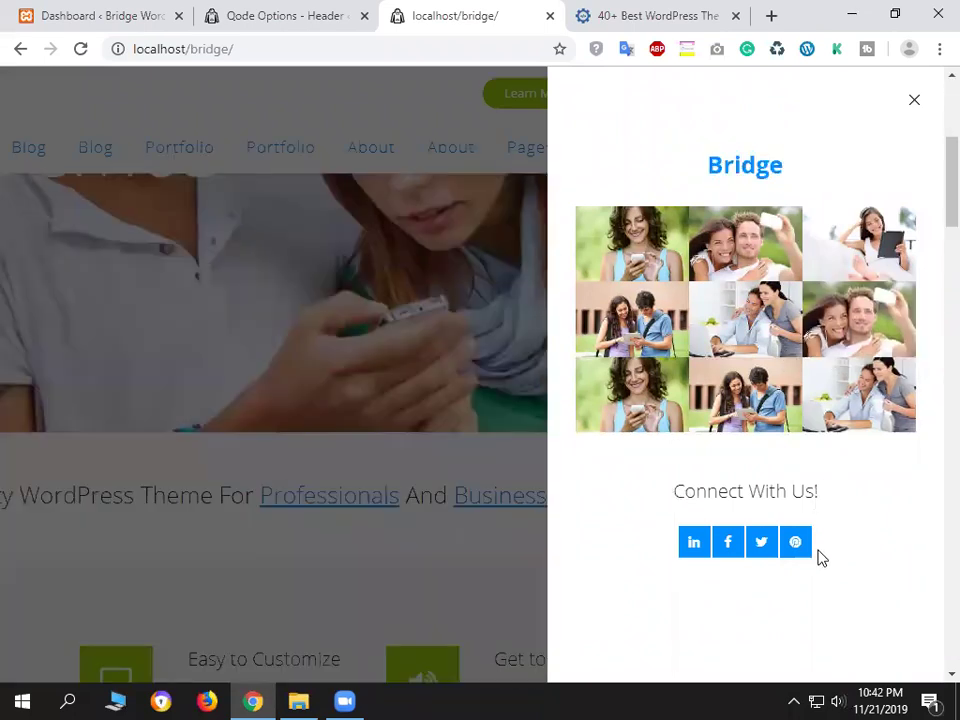
triple_click(820, 557)
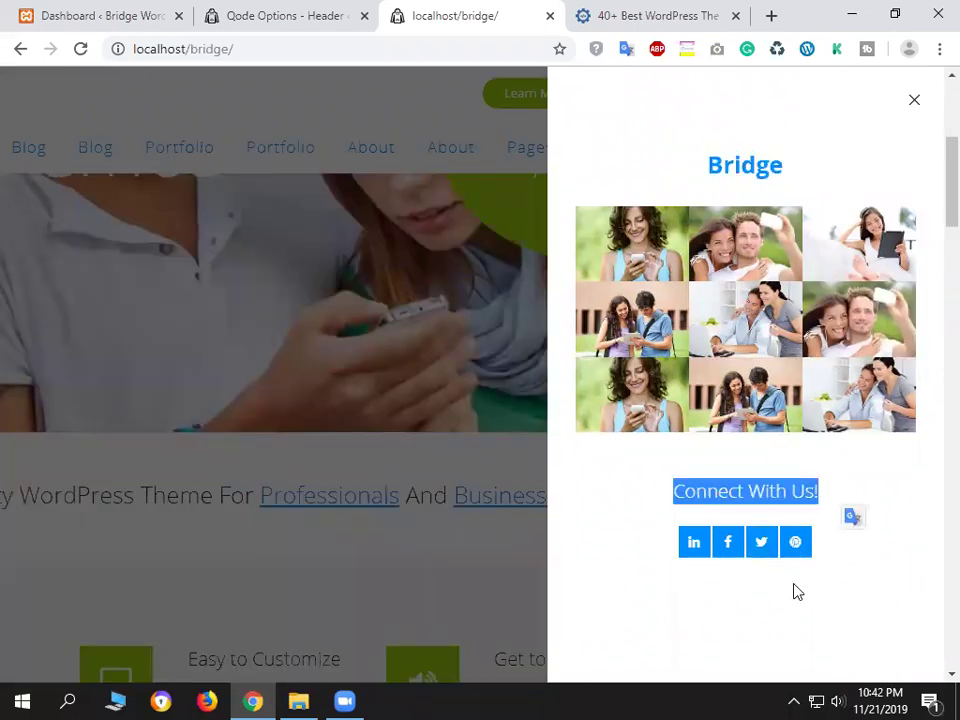
click(694, 550)
Open the Social section of Qode Options and look over the social sharing settings.
click(330, 14)
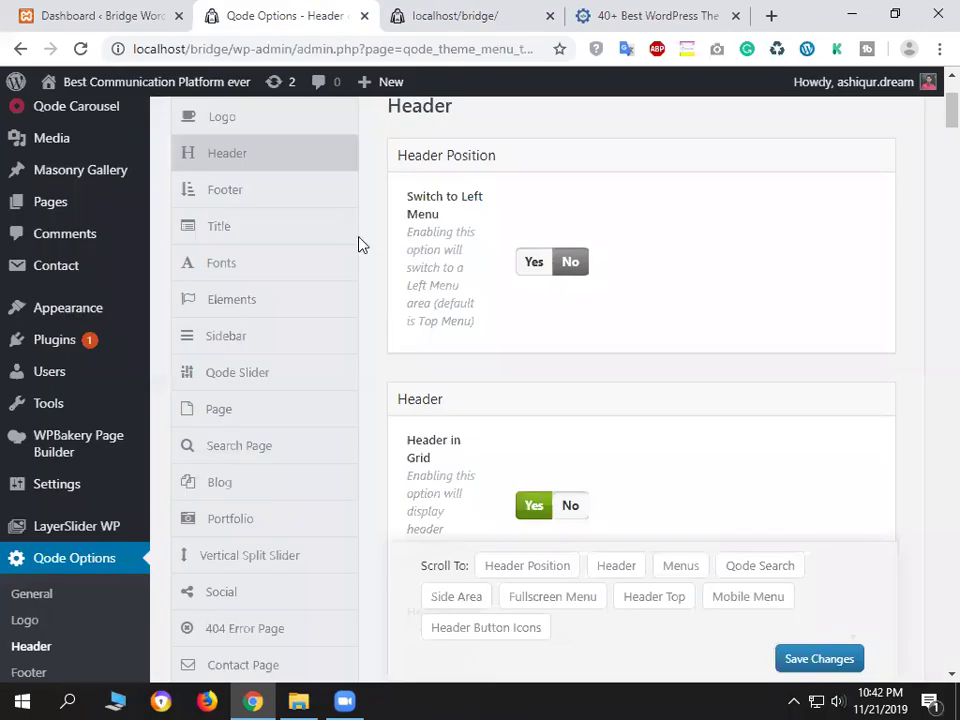
scroll(249, 420, down, 3)
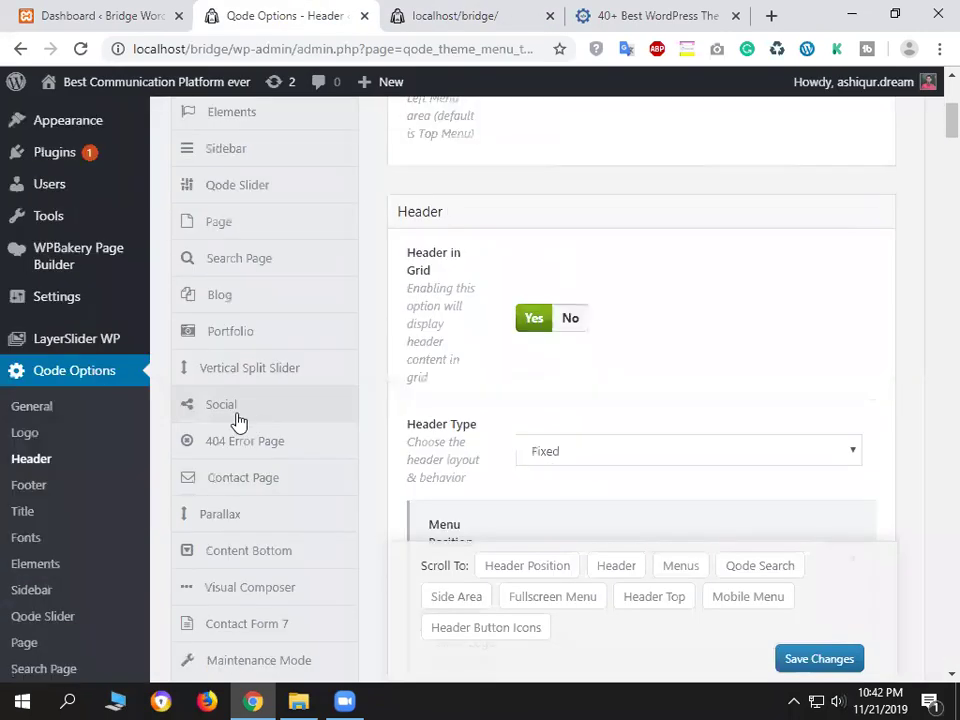
click(236, 416)
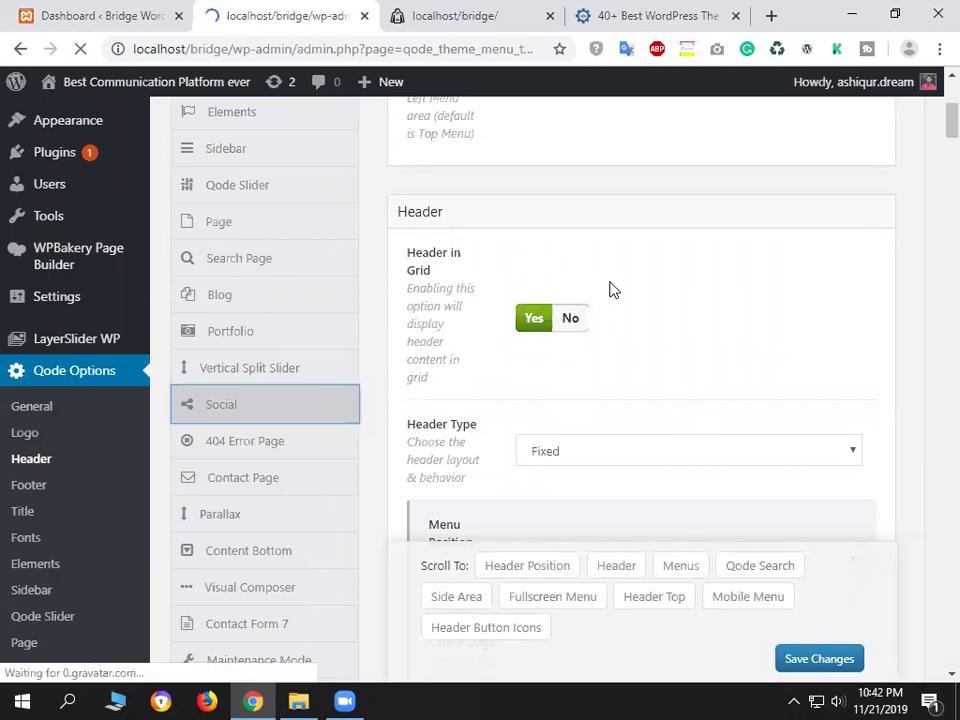
scroll(603, 305, down, 1)
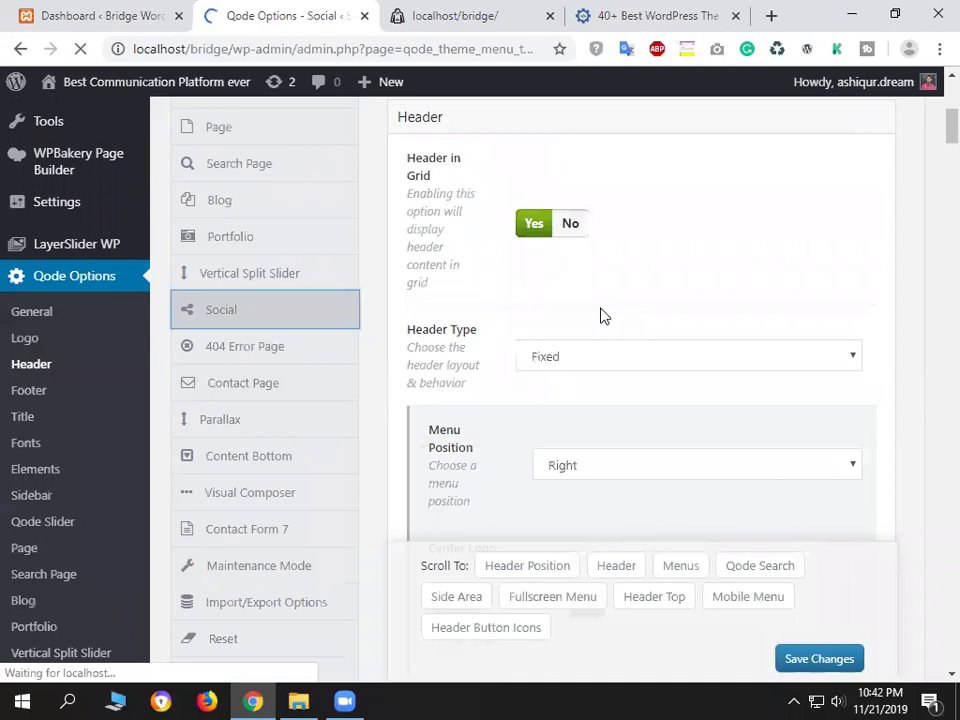
scroll(603, 330, down, 3)
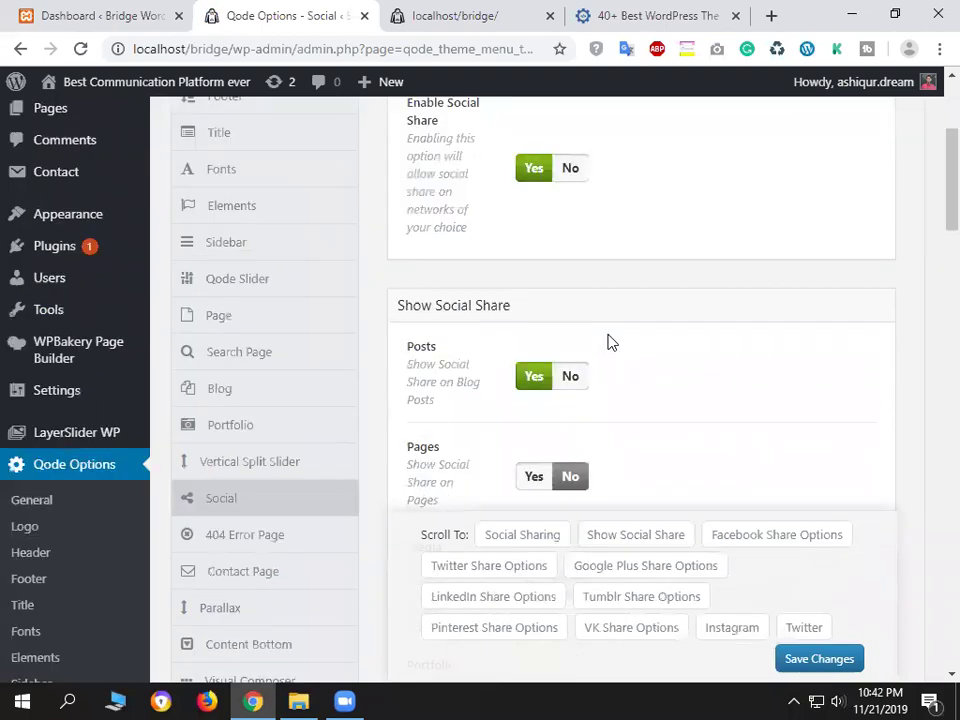
Examine the remaining Social options down to the Connect with Instagram and Connect with Twitter settings.
scroll(612, 342, down, 8)
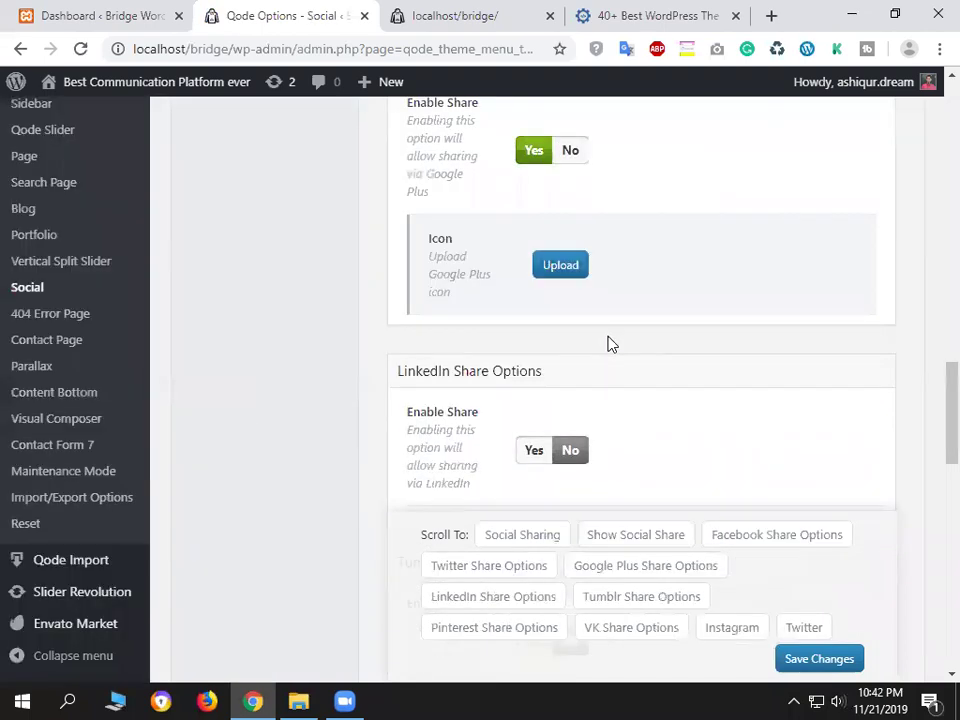
scroll(610, 343, down, 15)
scroll(615, 320, down, 1)
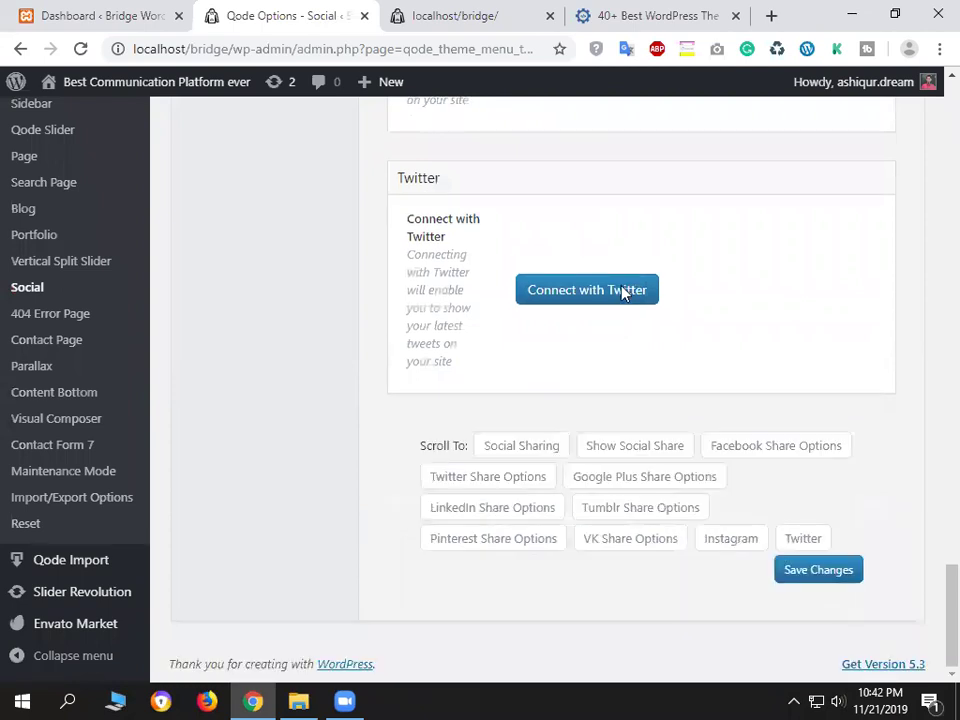
scroll(452, 257, up, 2)
scroll(459, 259, up, 1)
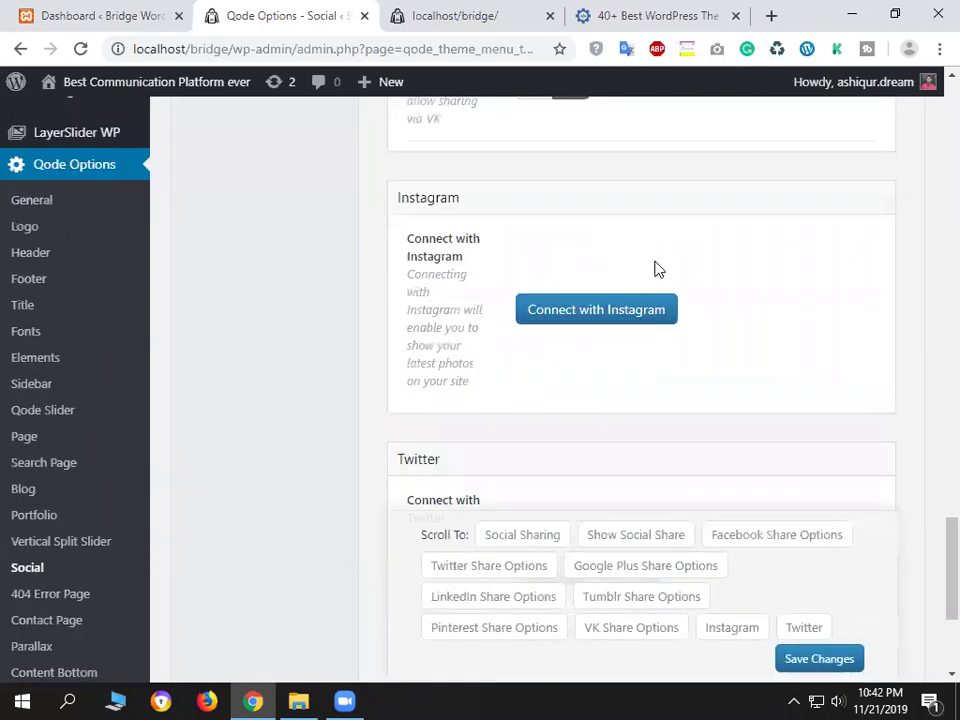
drag(657, 268, 551, 321)
scroll(769, 388, up, 3)
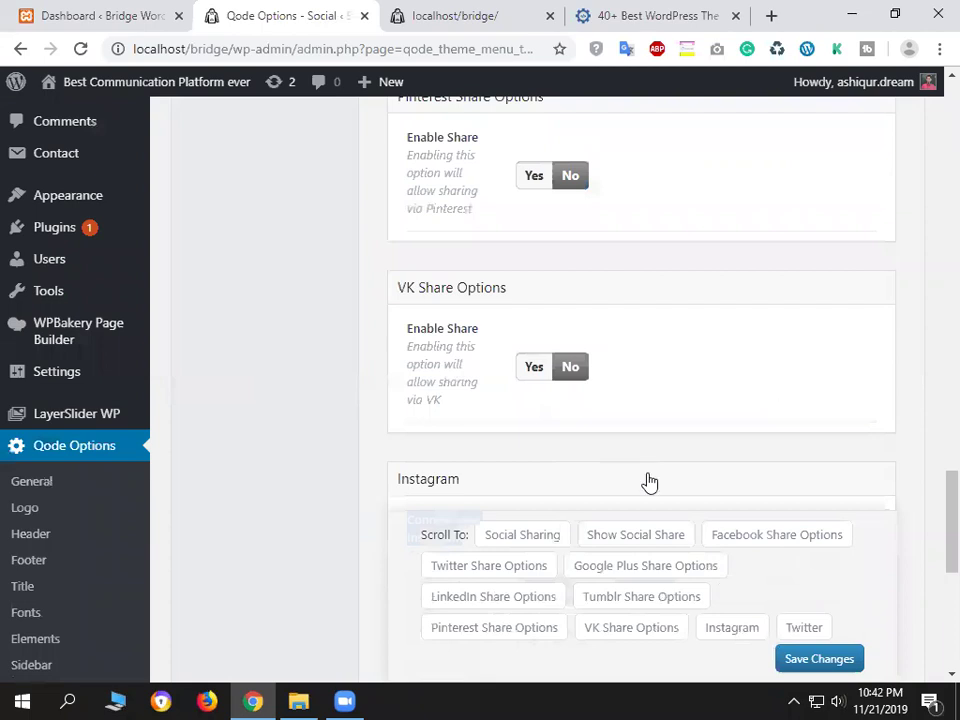
scroll(648, 482, down, 3)
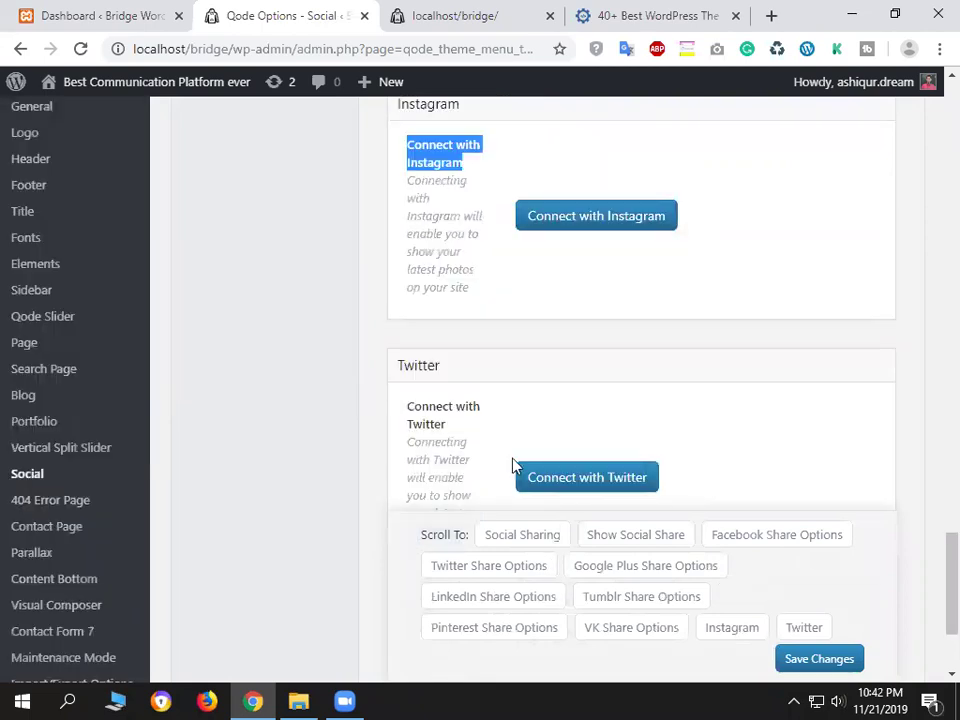
scroll(513, 466, down, 2)
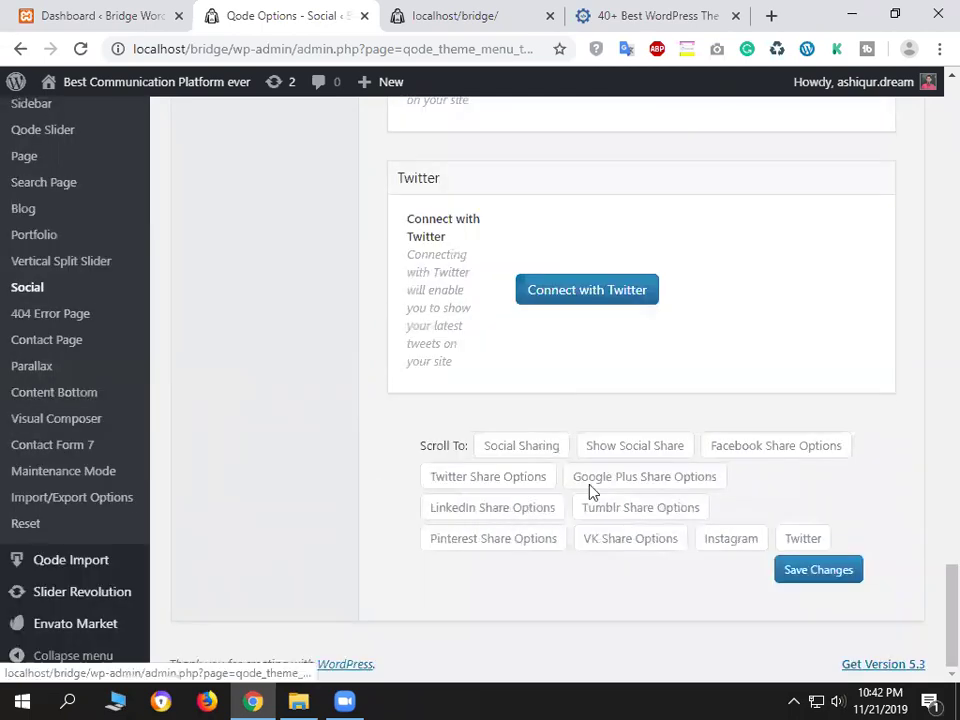
Jump to the LinkedIn, Facebook and Pinterest share options within the Social section and view them.
click(492, 507)
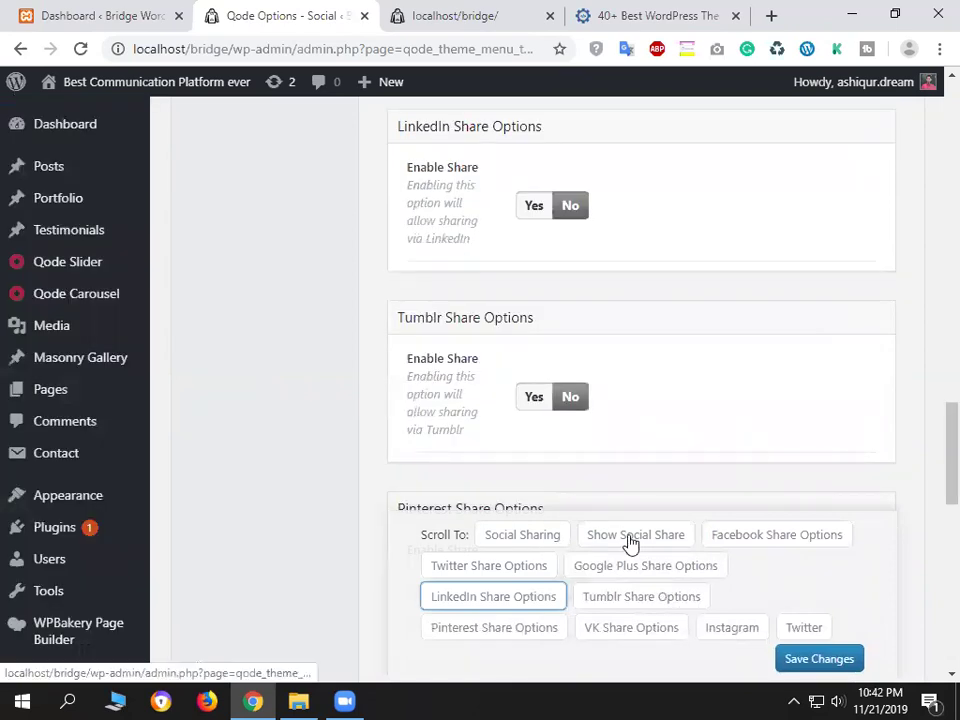
click(774, 540)
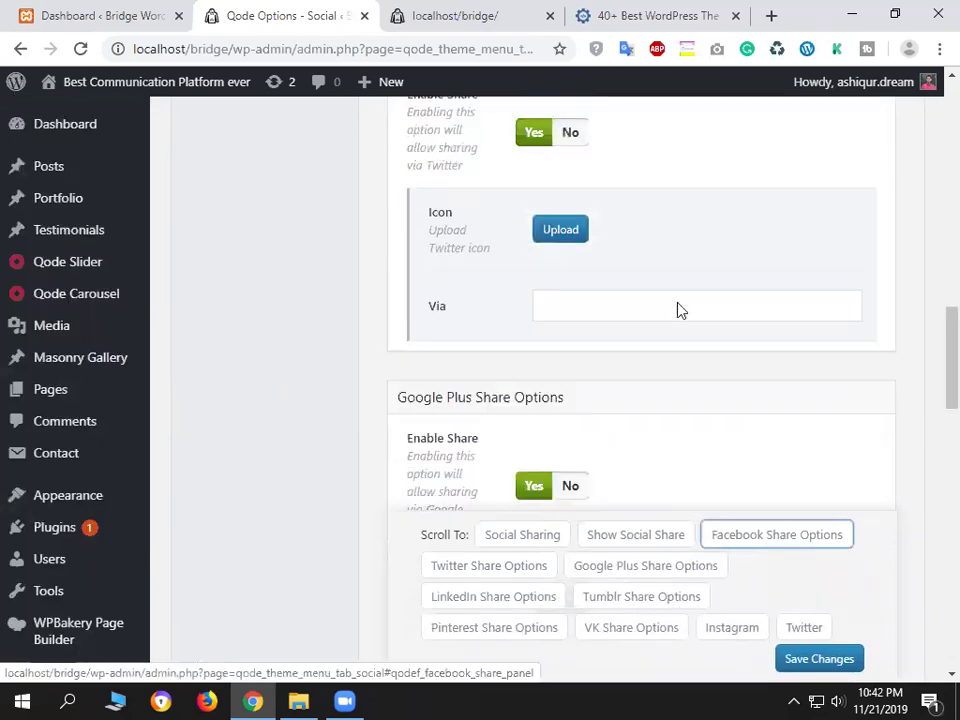
click(450, 634)
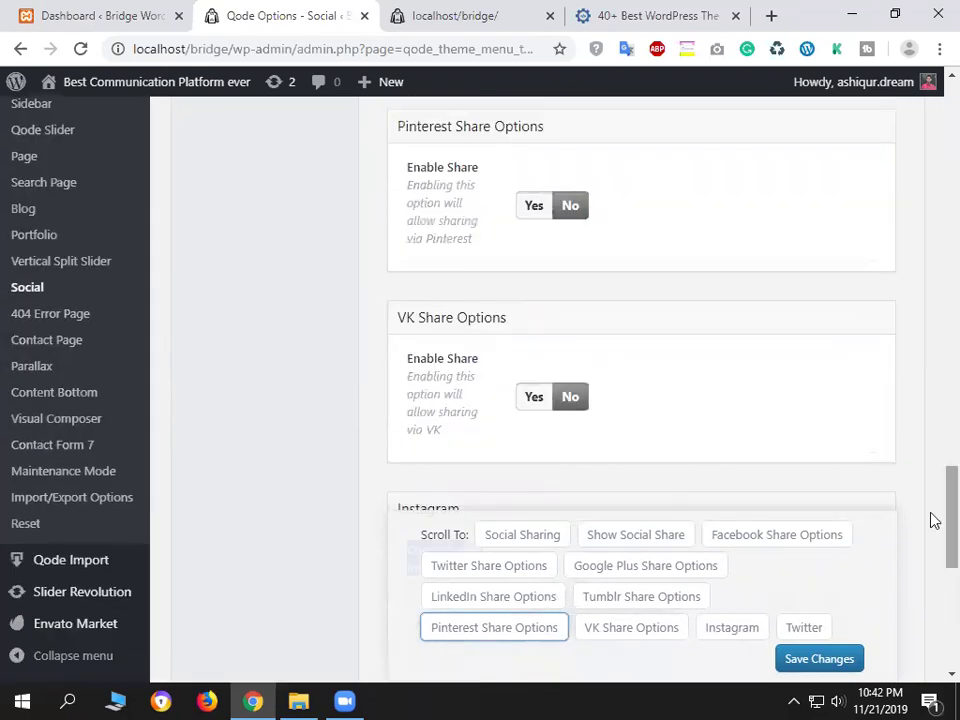
Review the Social Sharing and Show Social Share settings for posts, pages, media and portfolio items.
scroll(932, 414, up, 8)
scroll(932, 144, up, 10)
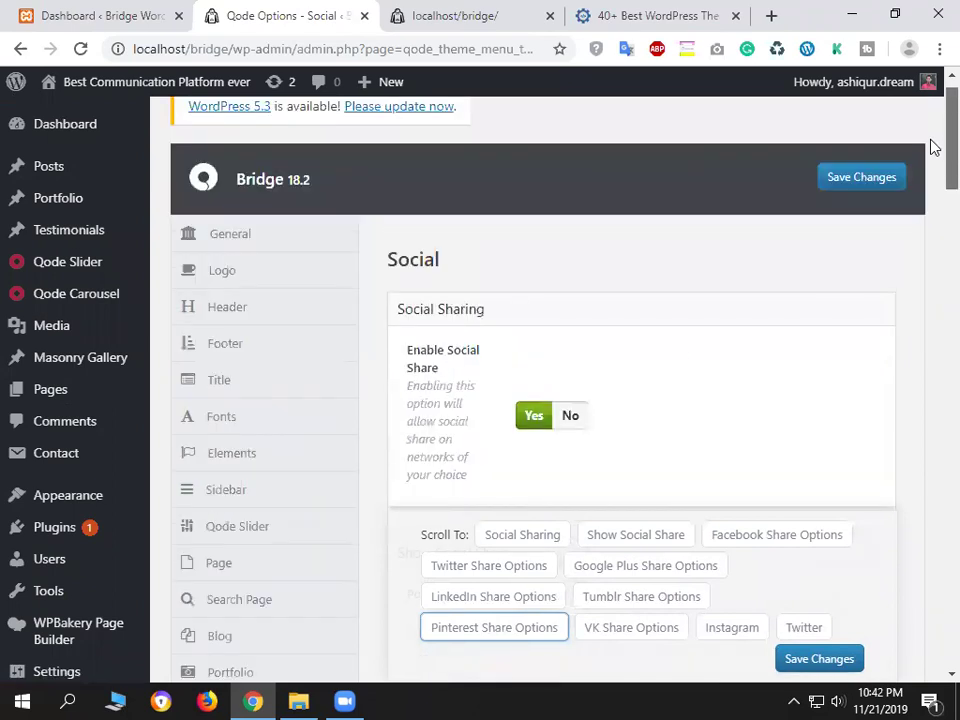
scroll(771, 437, down, 3)
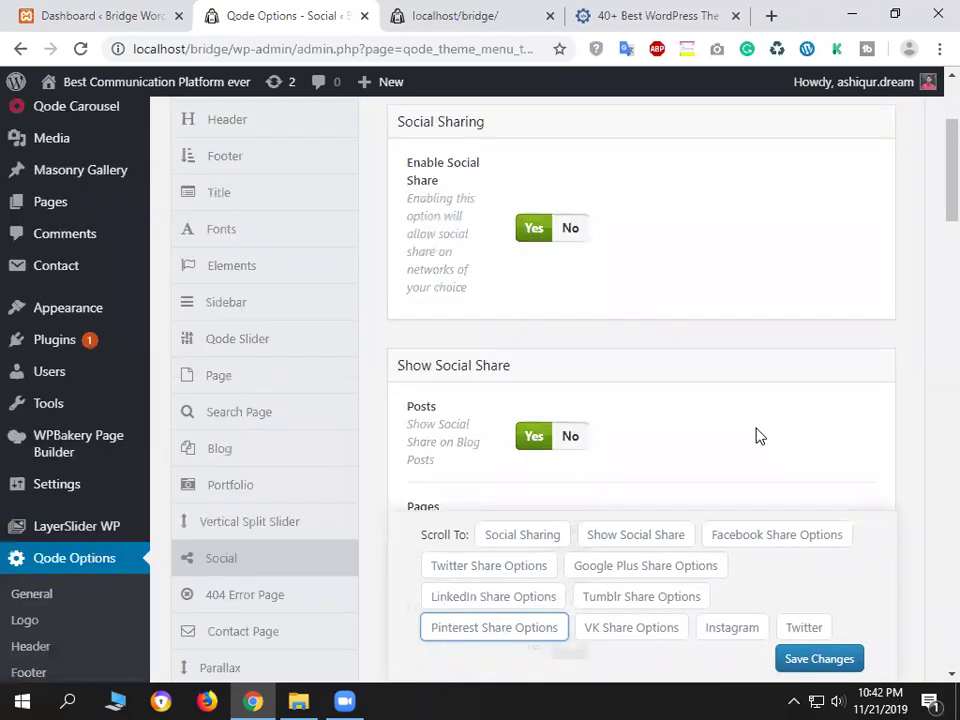
scroll(660, 440, down, 3)
scroll(738, 428, down, 2)
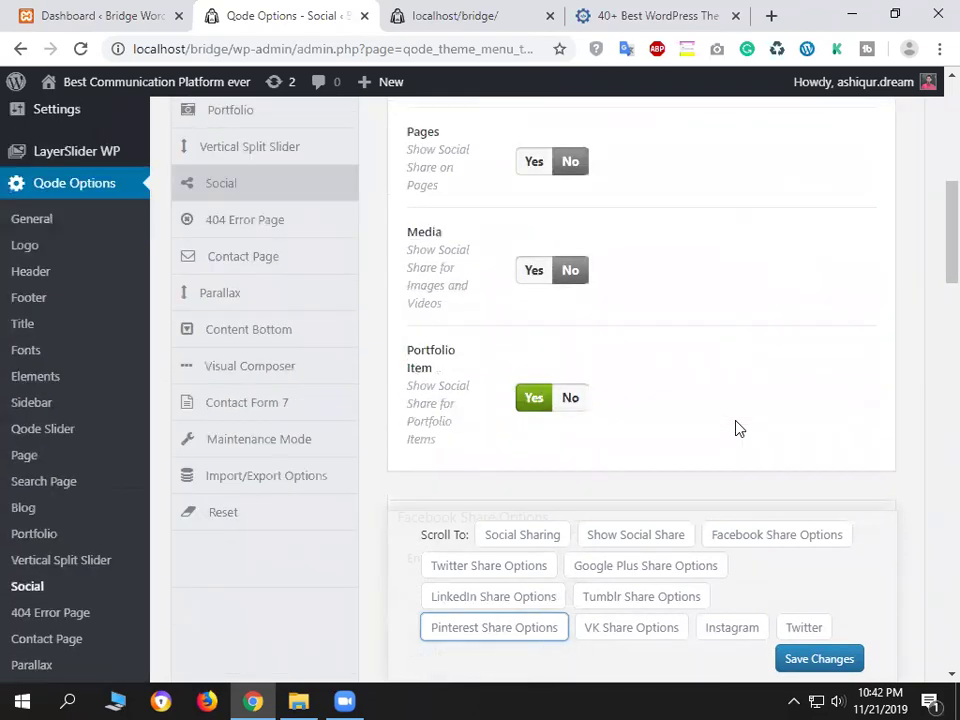
scroll(740, 427, down, 6)
scroll(738, 427, up, 10)
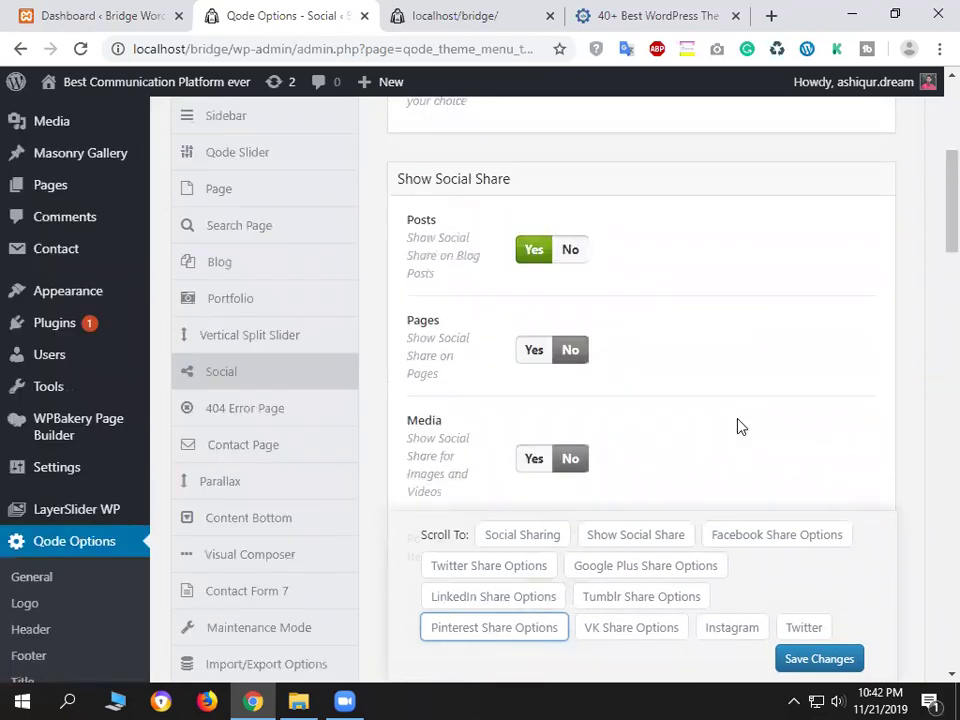
scroll(738, 427, down, 2)
scroll(738, 427, down, 4)
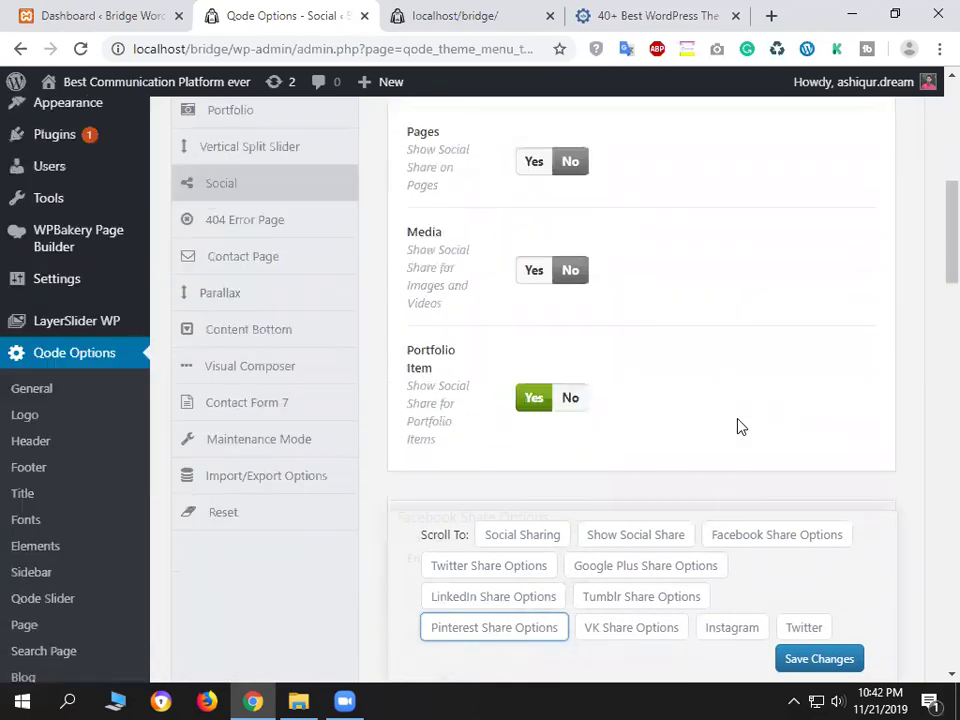
scroll(738, 427, up, 5)
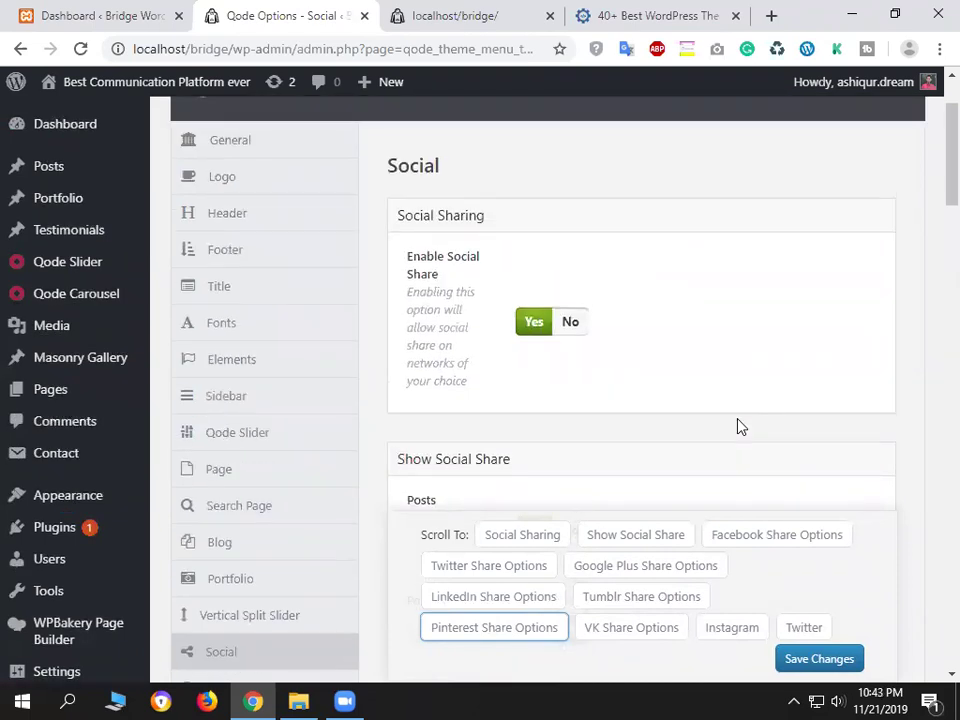
scroll(738, 427, up, 2)
Close the side area on the home page and look over its content sections and header navigation.
key(ctrl+Tab)
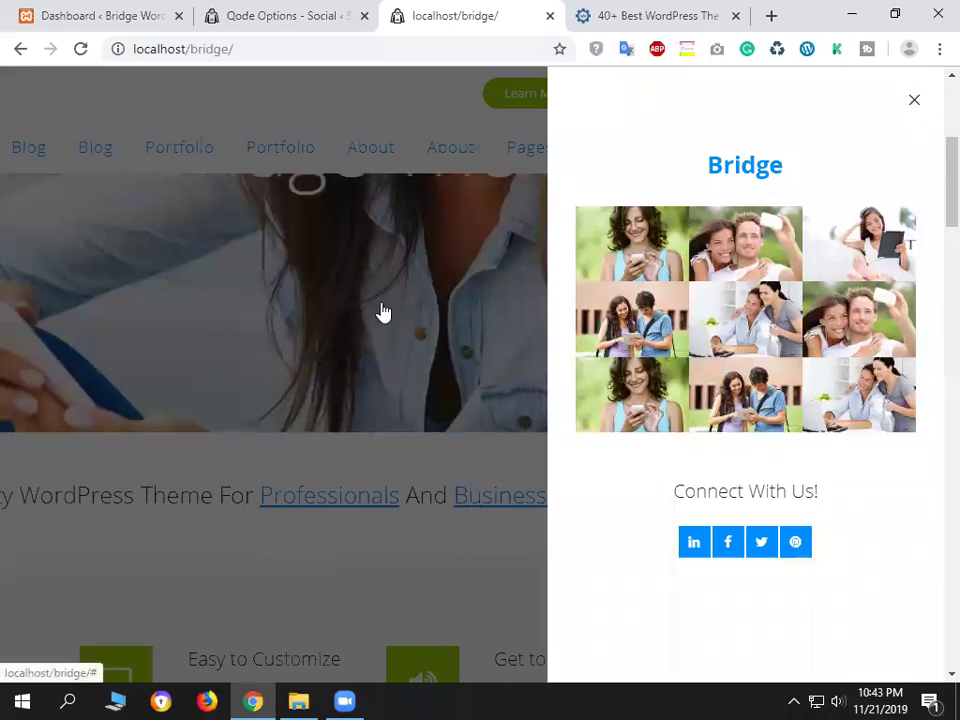
click(381, 313)
scroll(396, 435, down, 6)
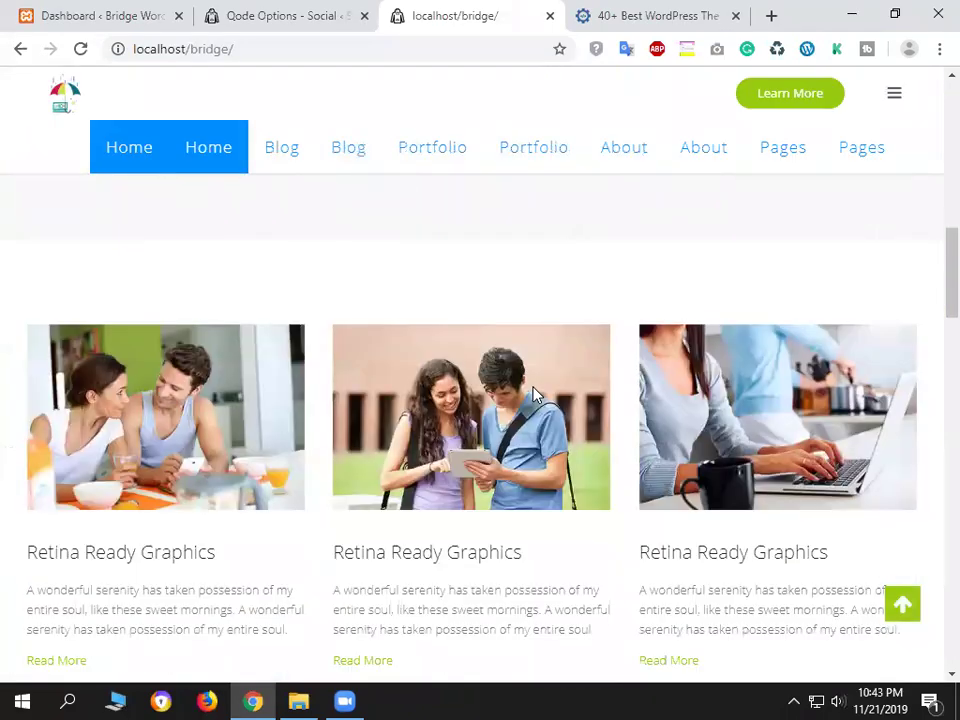
scroll(583, 403, up, 6)
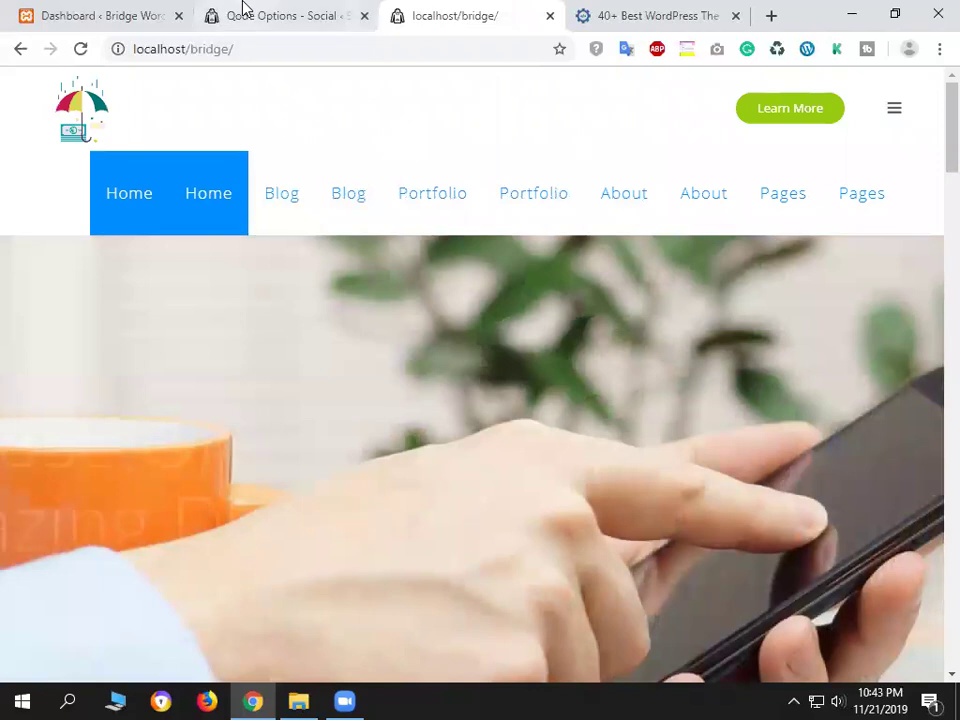
click(243, 8)
click(94, 9)
key(ctrl+Tab)
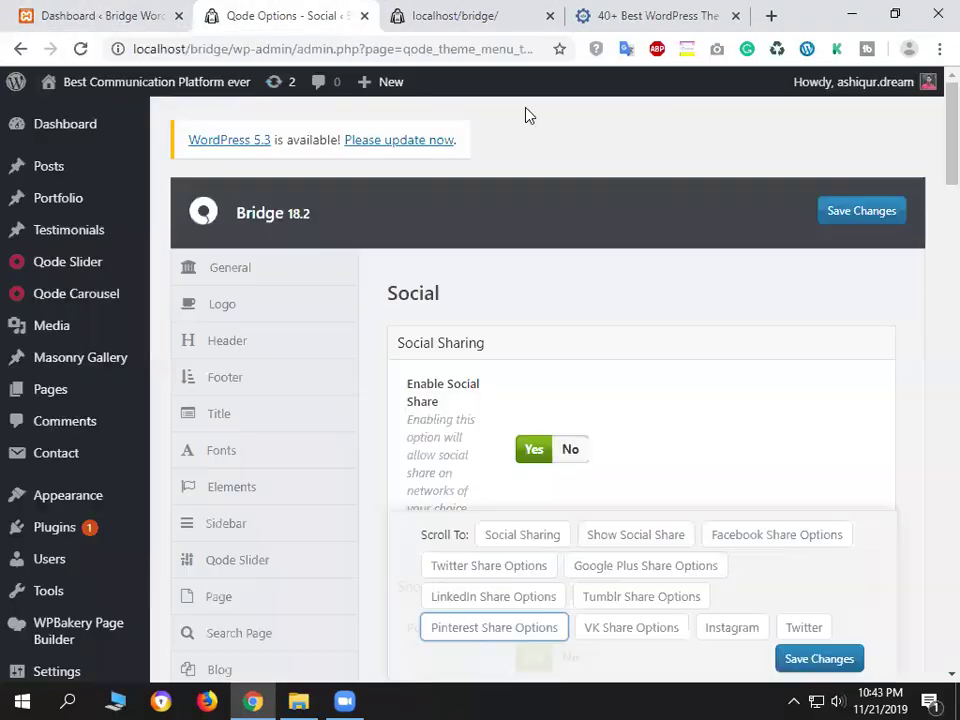
click(440, 15)
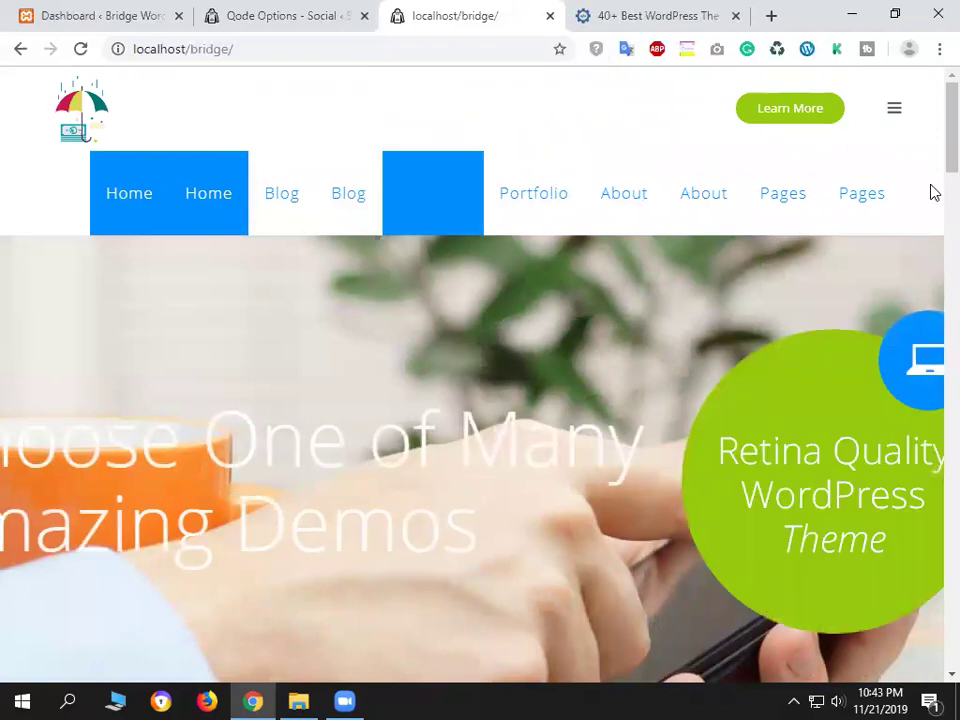
Open the WordPress Menus management page from the site's admin area.
click(240, 11)
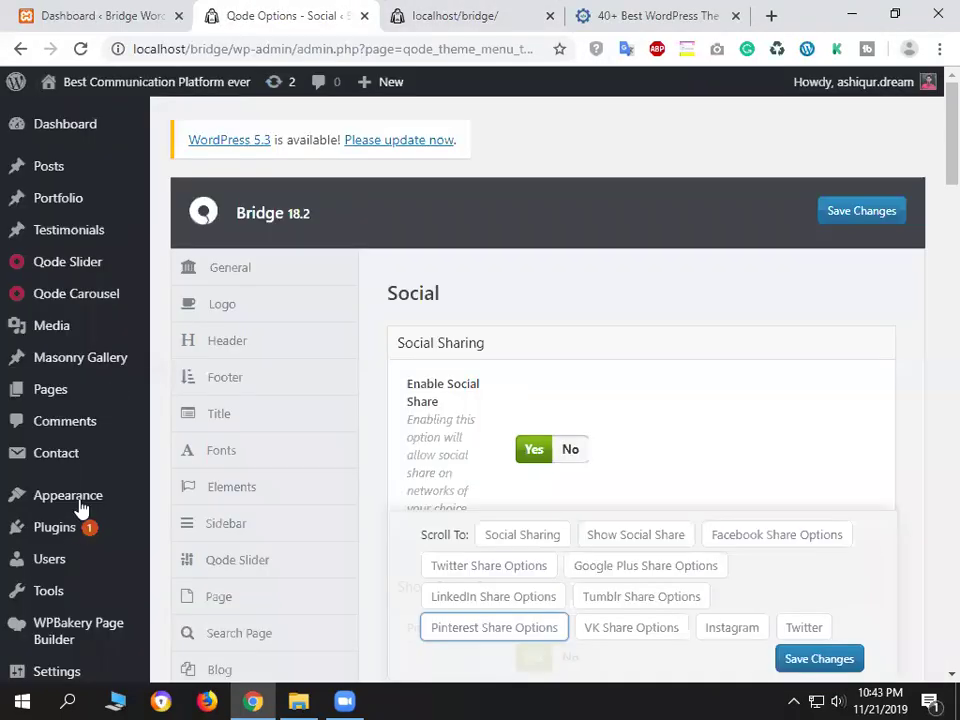
mouse_move(77, 508)
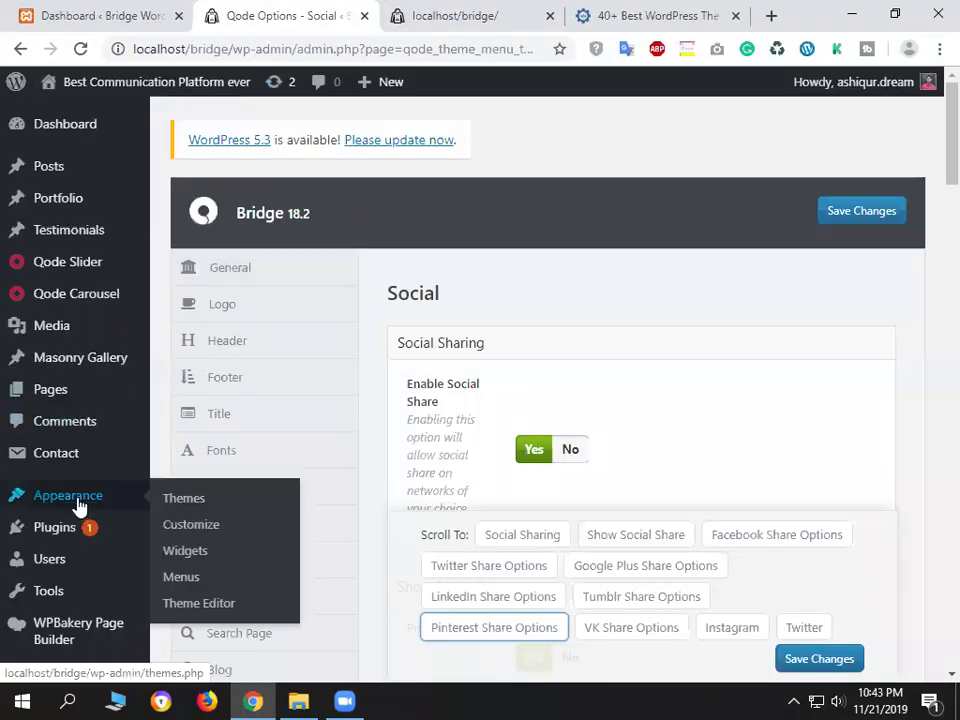
click(177, 585)
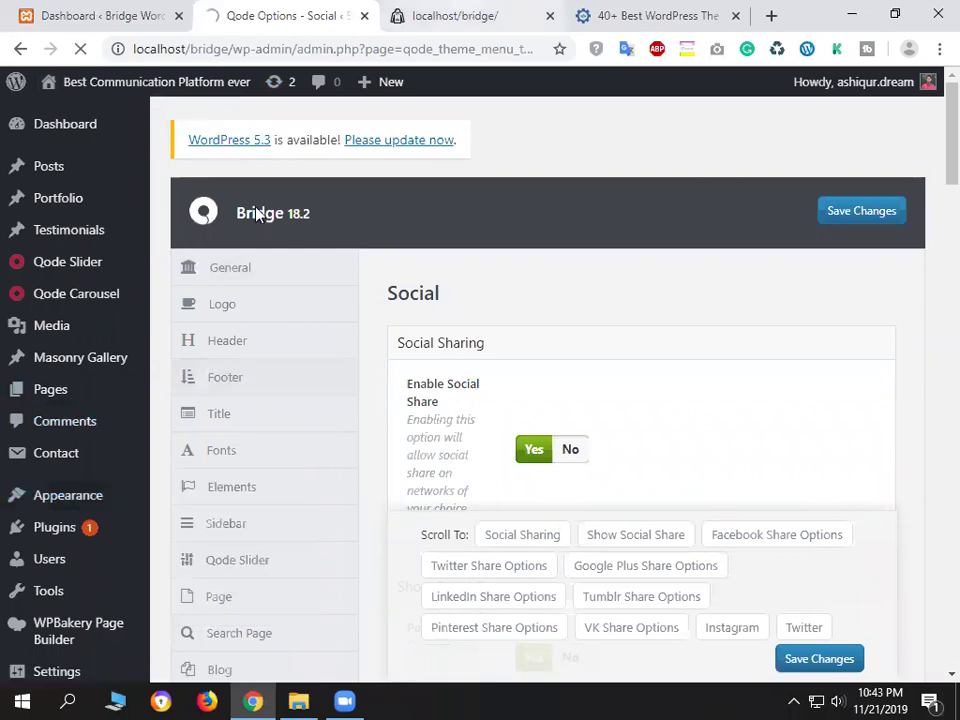
Look over the home page's header navigation and content, and return to the Menus page.
key(ctrl+Tab)
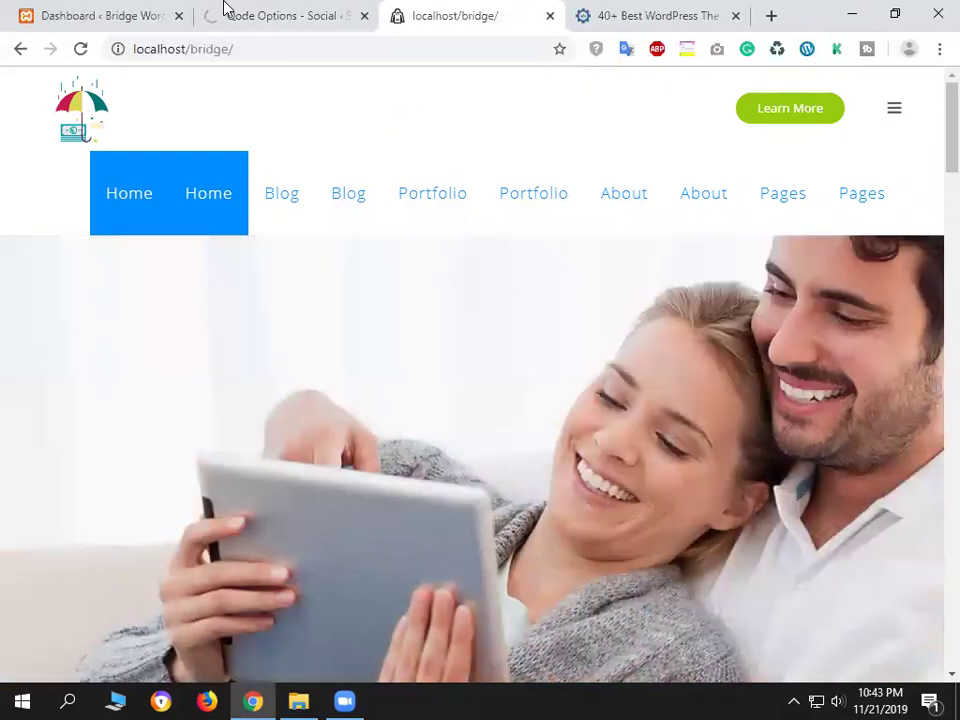
click(224, 8)
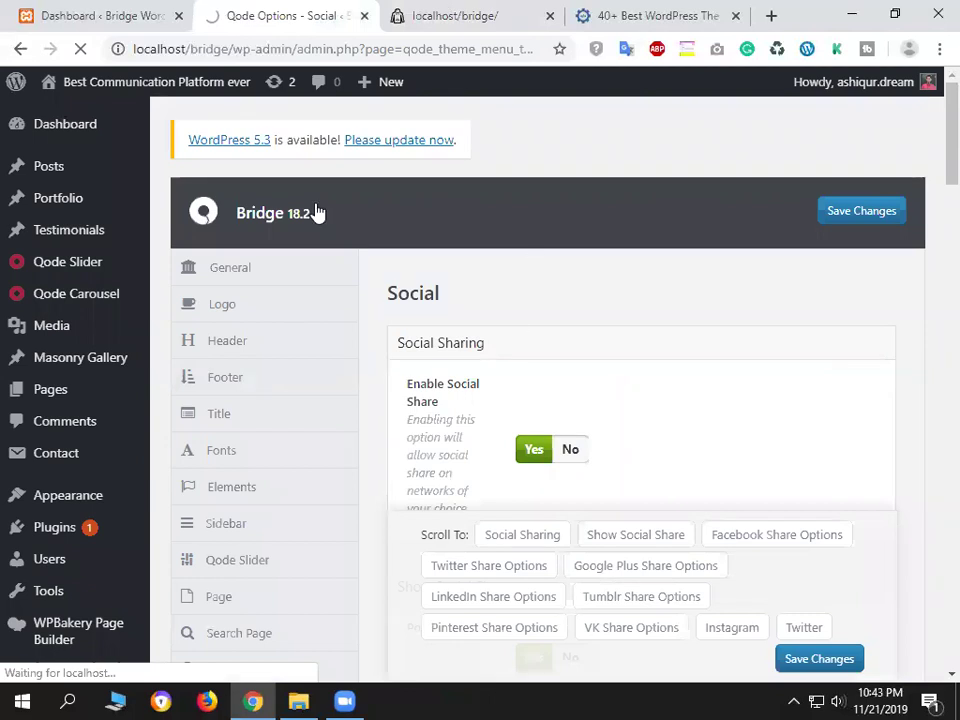
key(ctrl+Tab)
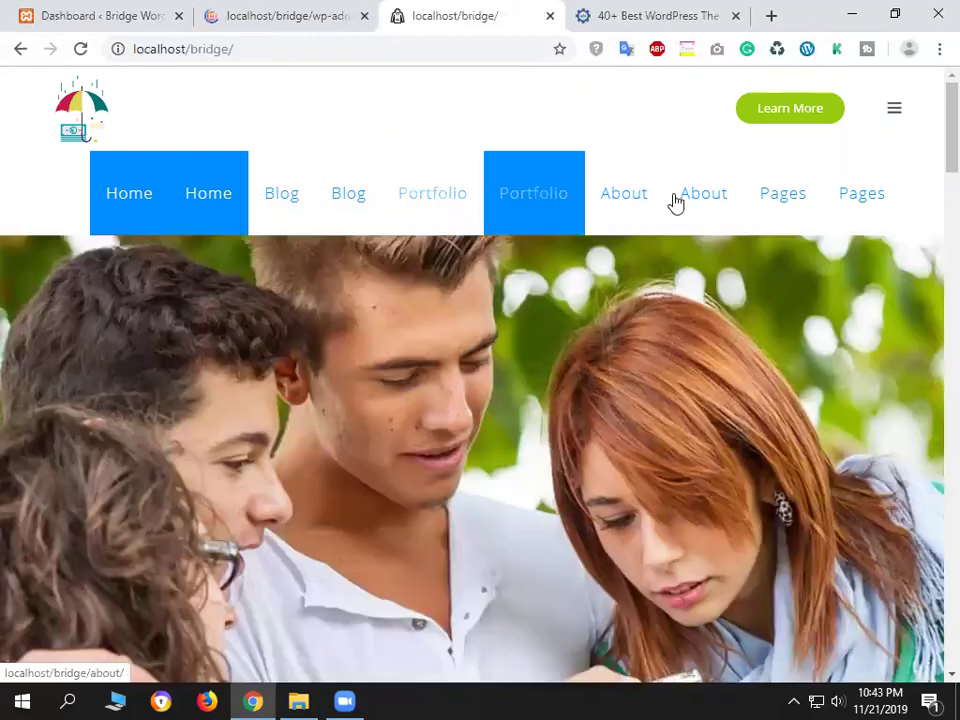
scroll(690, 396, down, 1)
scroll(690, 396, down, 5)
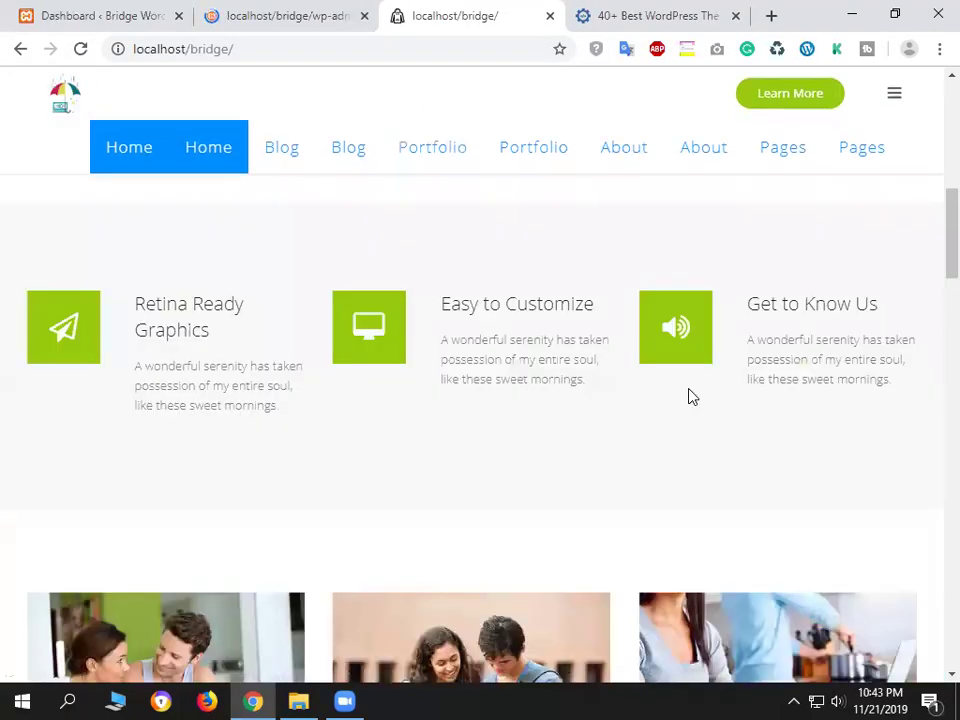
scroll(431, 116, up, 6)
click(261, 13)
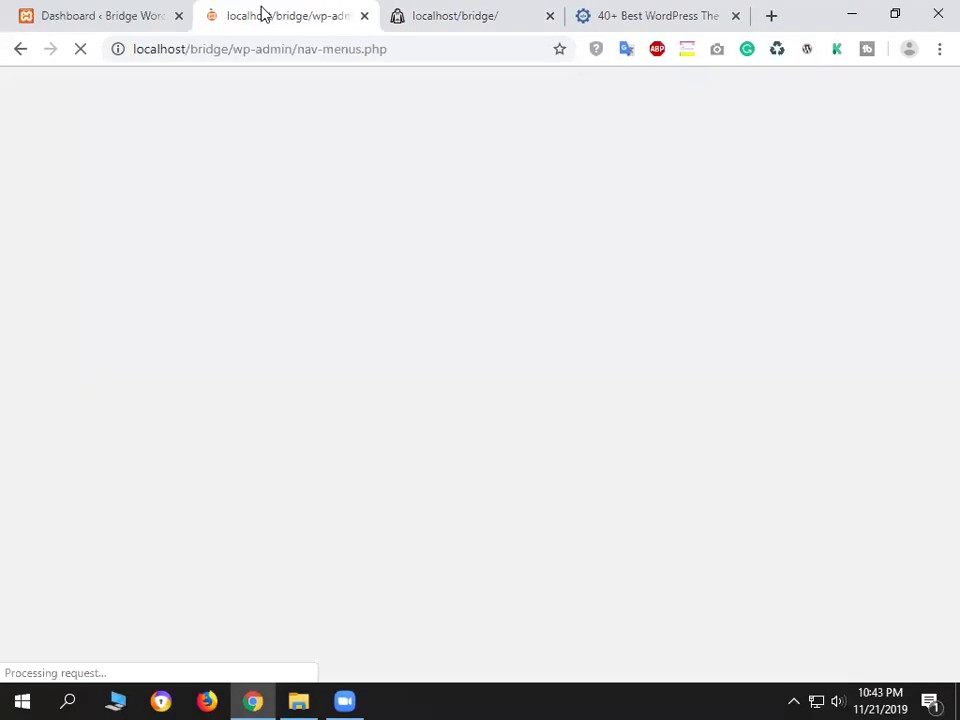
drag(293, 48, 408, 5)
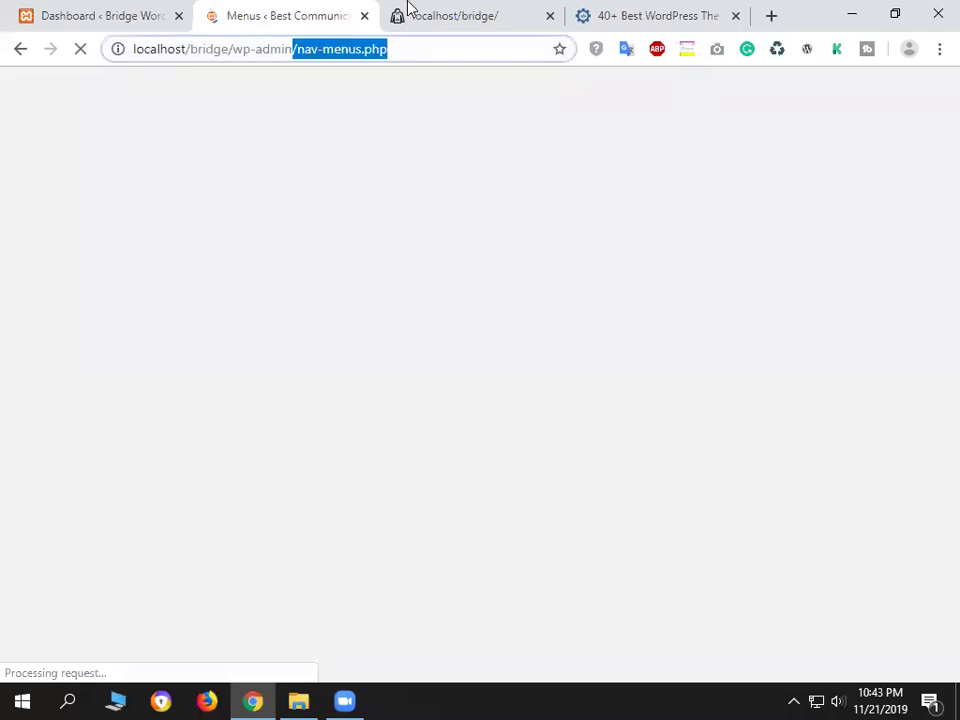
click(407, 7)
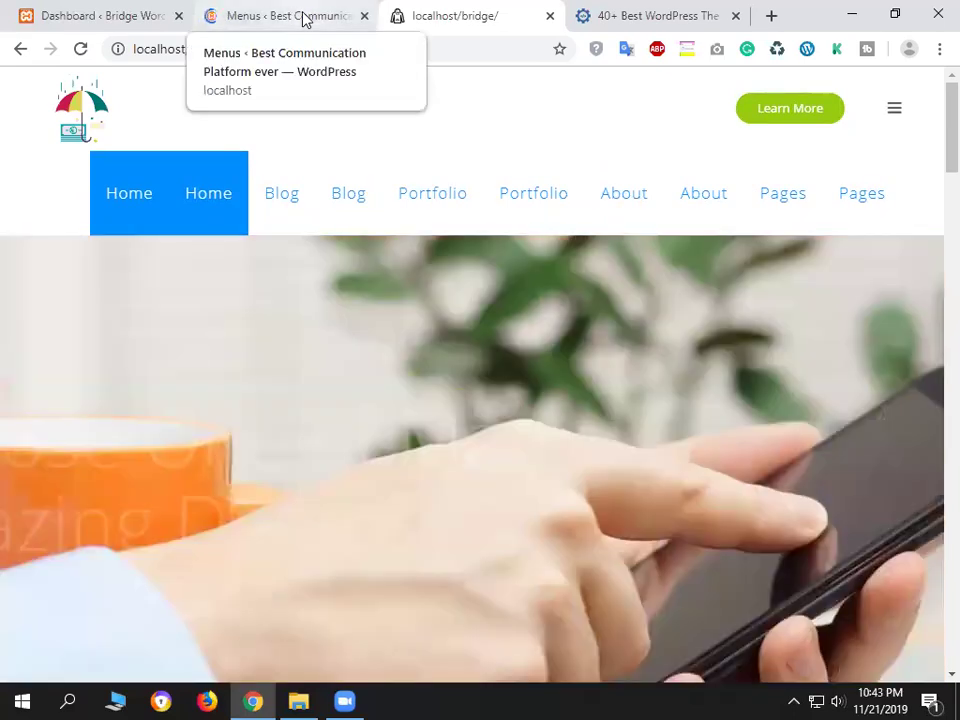
click(305, 20)
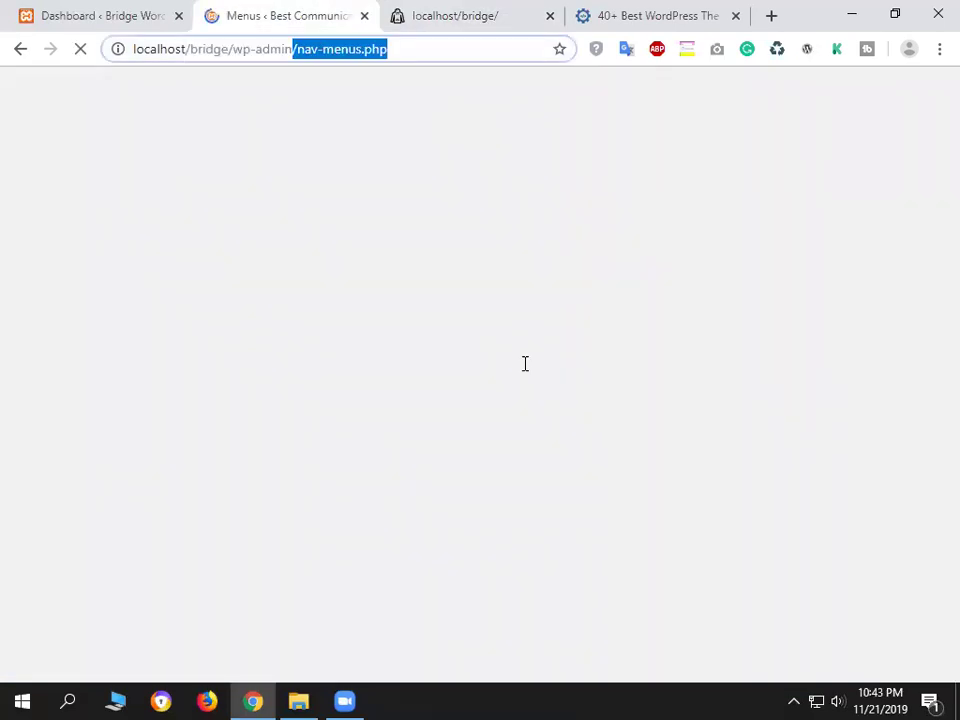
Try nesting the second Home item under the first Home in main-menu, with the first Blog item beneath it.
scroll(636, 336, down, 2)
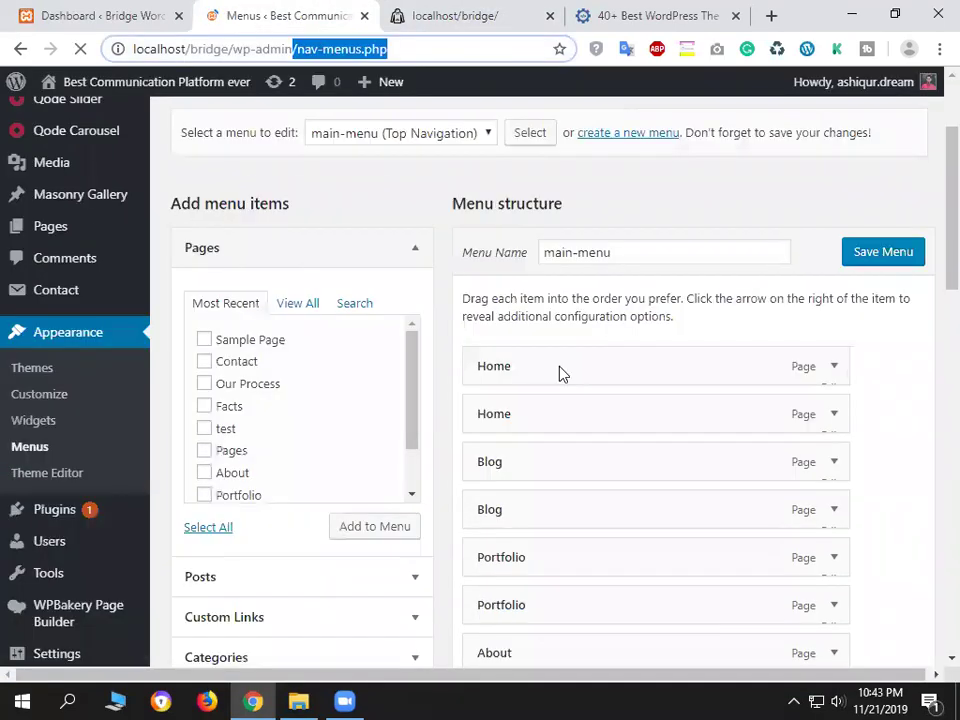
drag(500, 389, 530, 392)
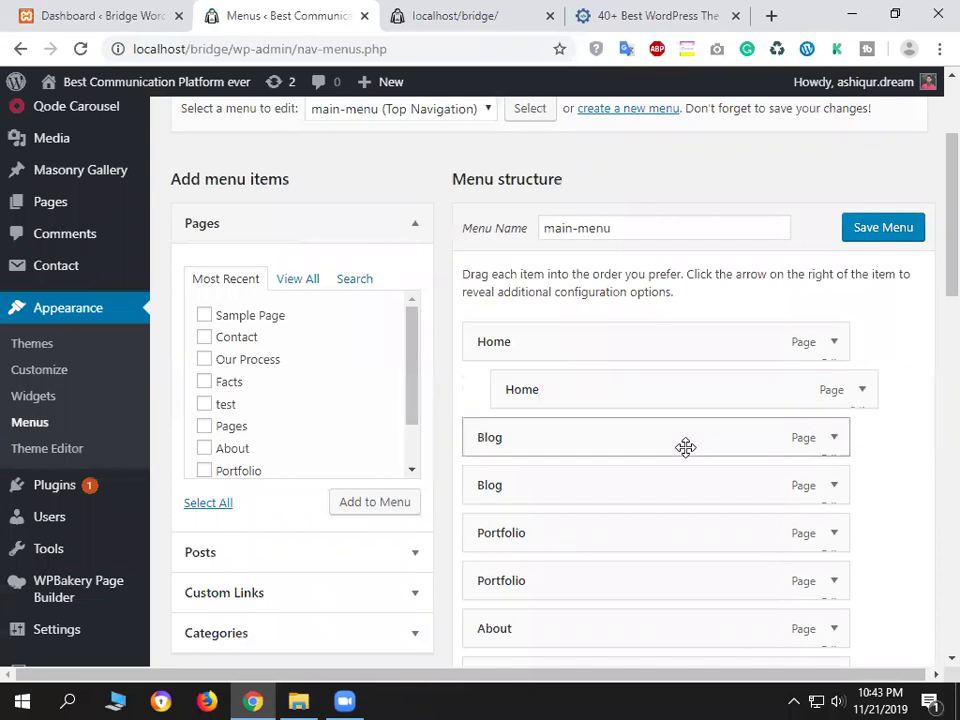
drag(618, 417, 648, 420)
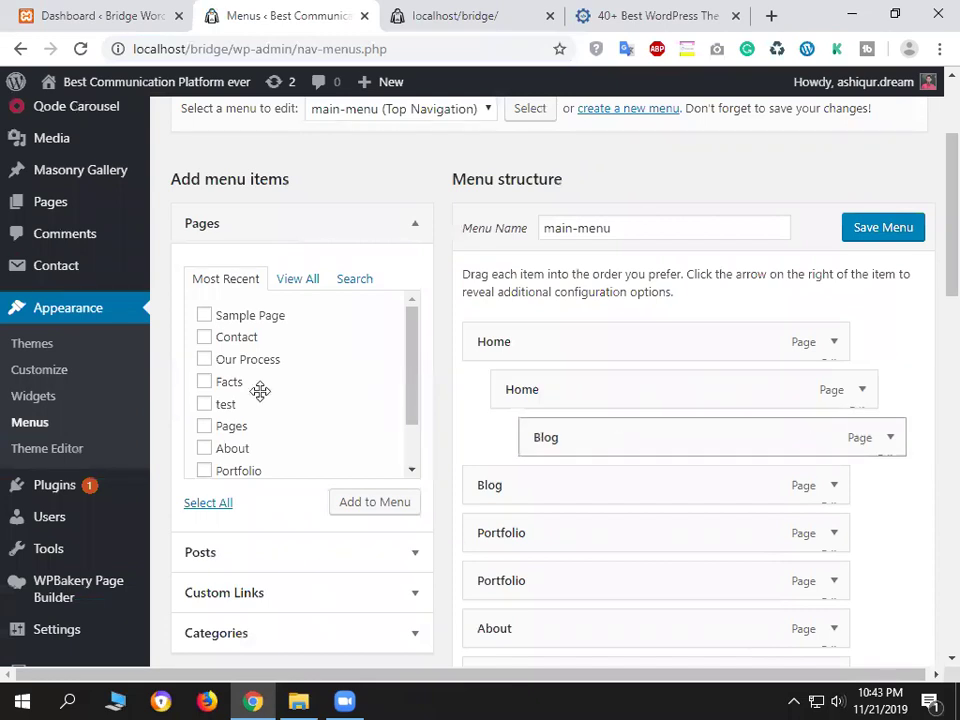
Remove the second Home item from main-menu's structure.
click(834, 389)
scroll(489, 491, down, 2)
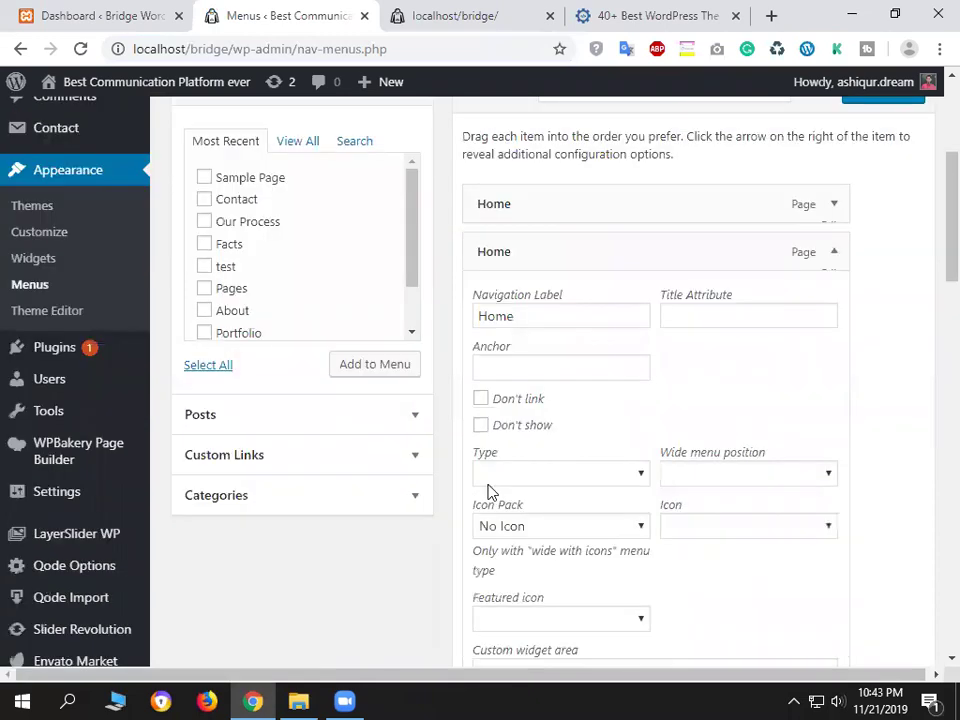
scroll(571, 565, down, 1)
scroll(520, 505, down, 4)
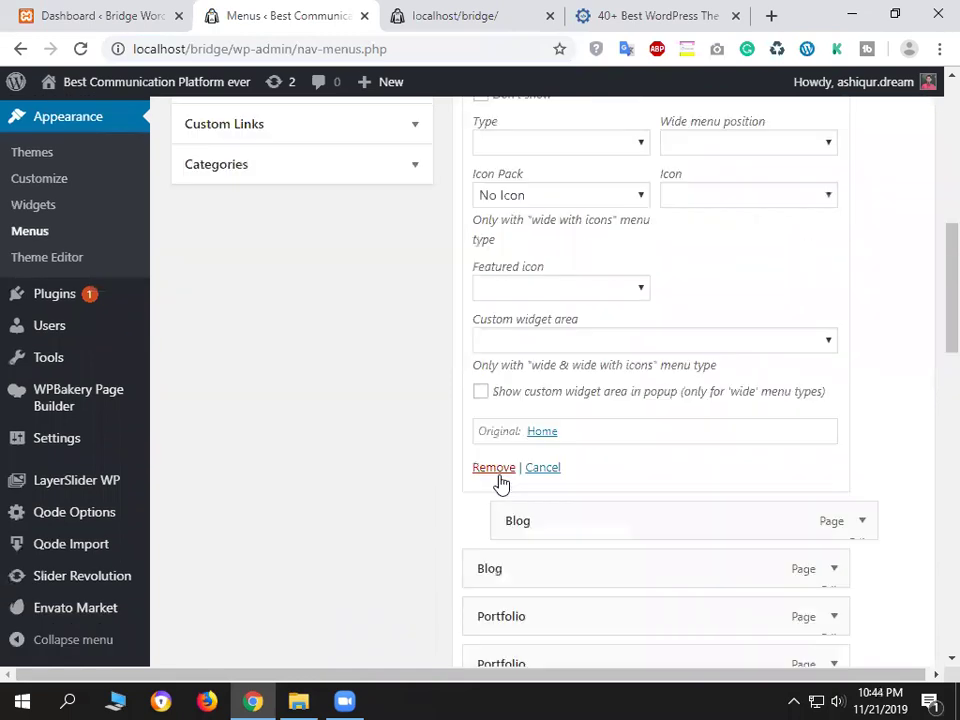
click(494, 467)
Remove the first of the two Blog items from main-menu.
scroll(825, 220, up, 3)
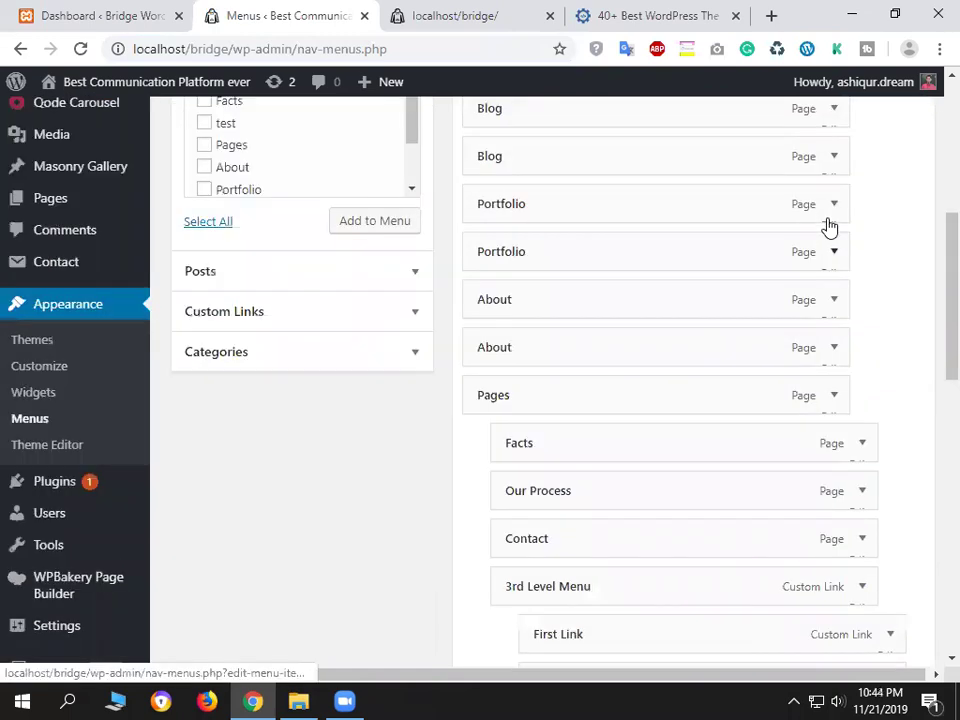
scroll(836, 306, up, 3)
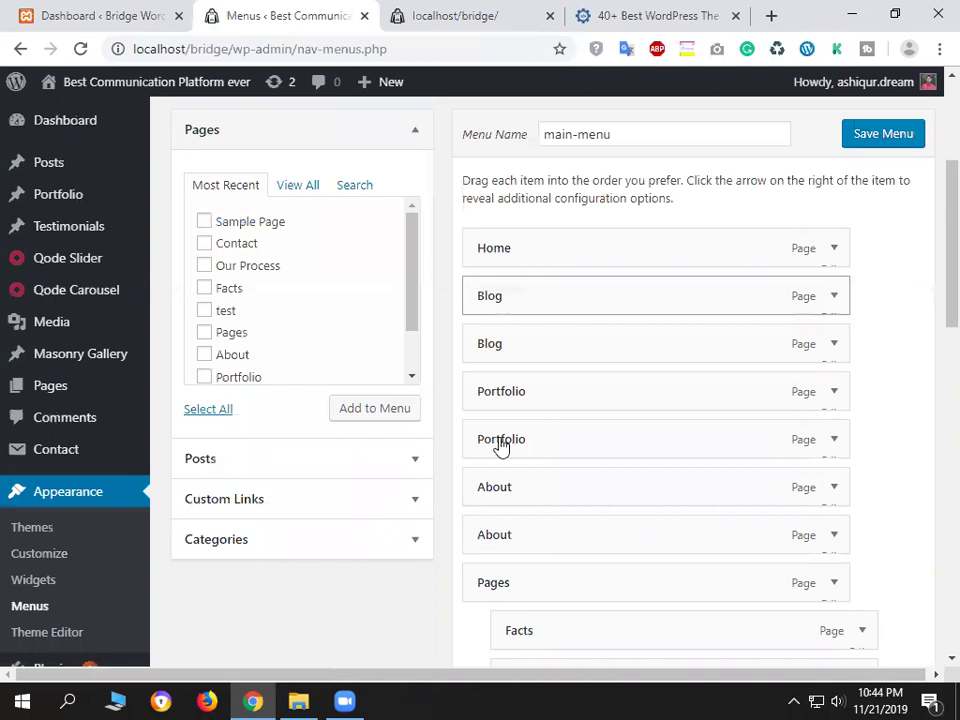
scroll(560, 540, down, 3)
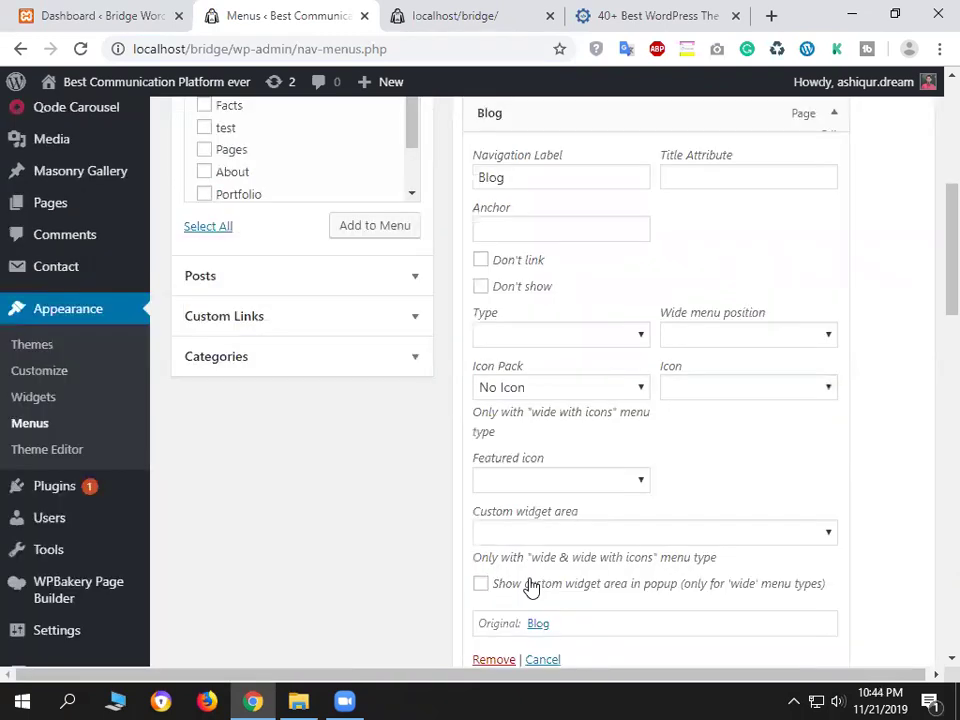
scroll(538, 557, down, 3)
click(504, 474)
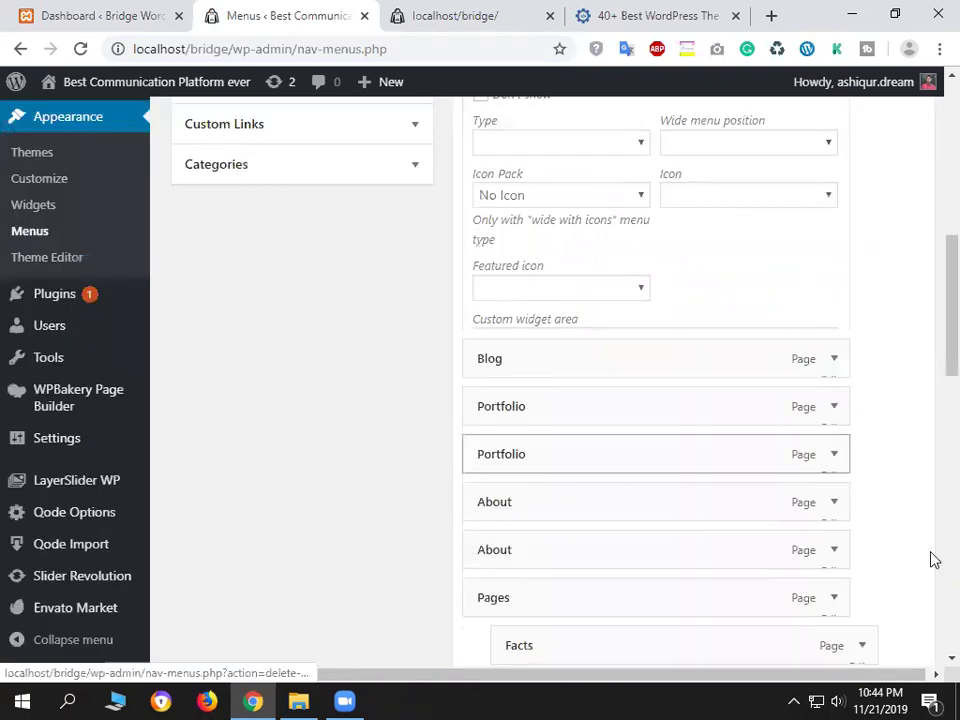
Remove the first of the two About items from main-menu.
scroll(835, 208, up, 1)
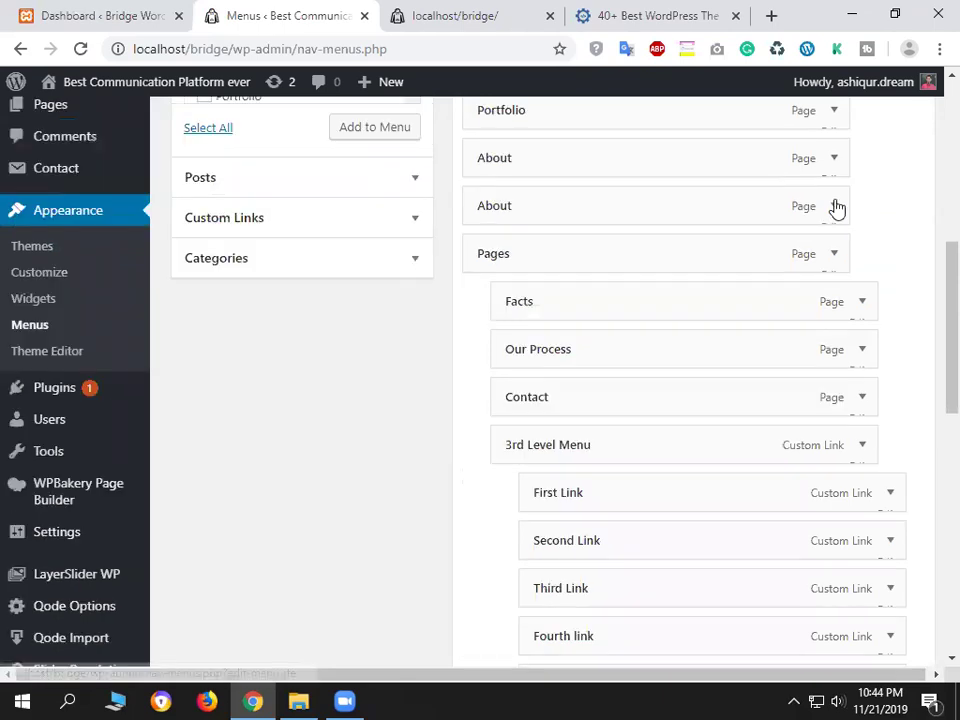
click(834, 162)
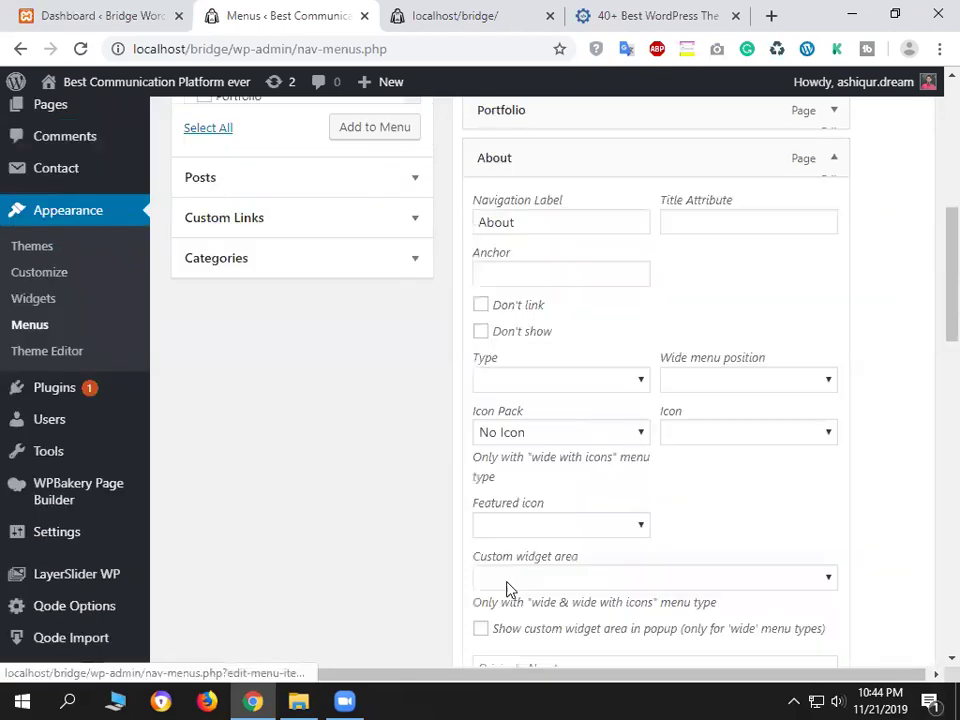
scroll(507, 589, down, 2)
click(544, 611)
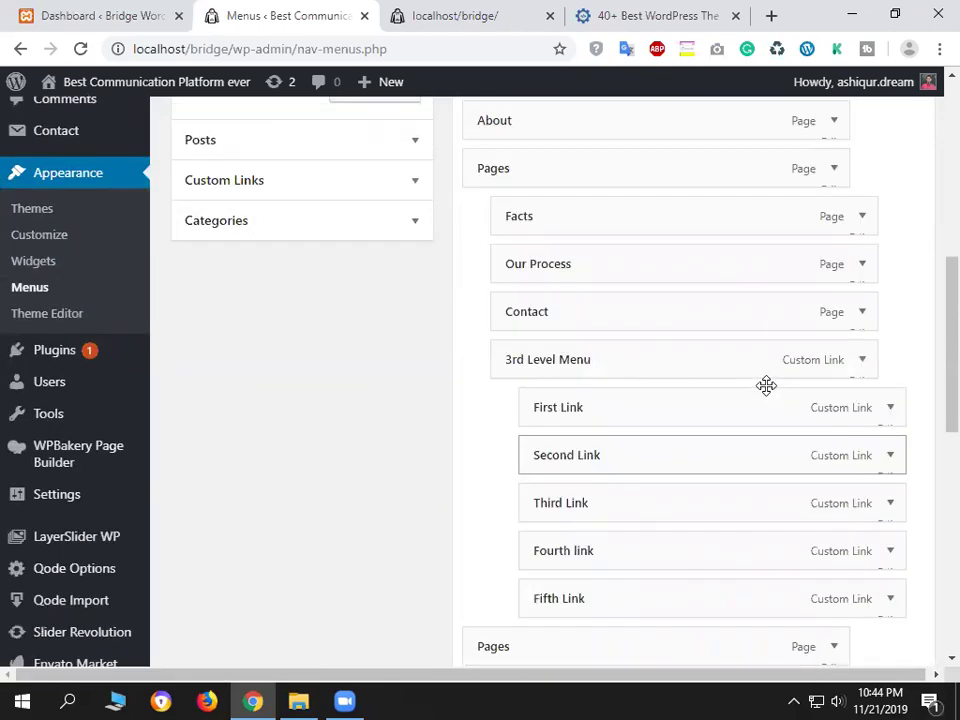
Remove the second Portfolio item from main-menu and save the menu.
scroll(771, 384, up, 3)
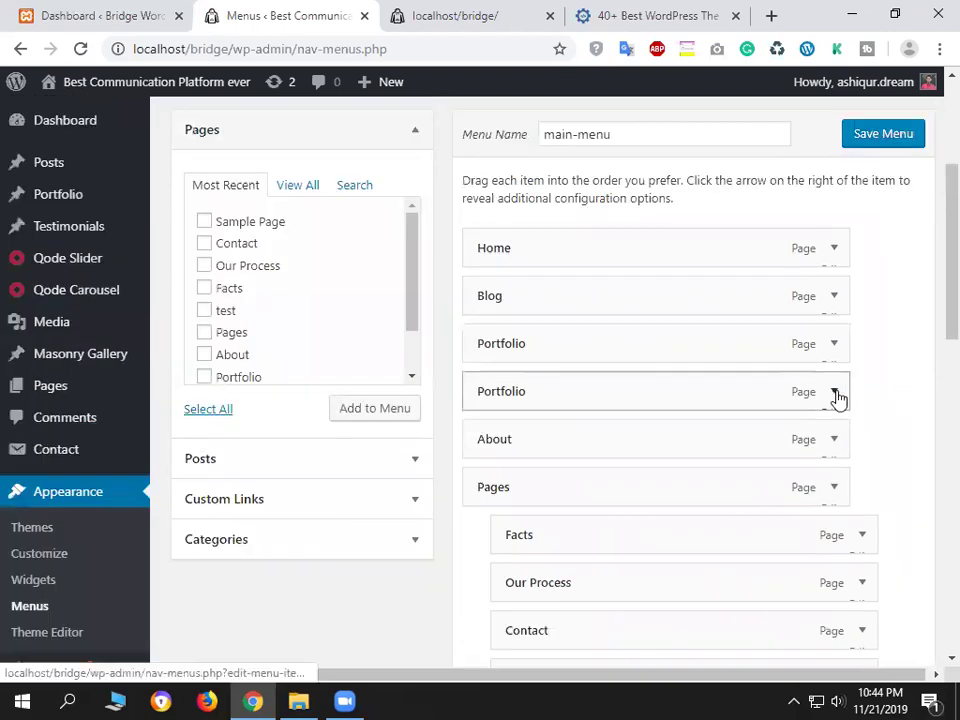
key(Return)
scroll(511, 540, down, 4)
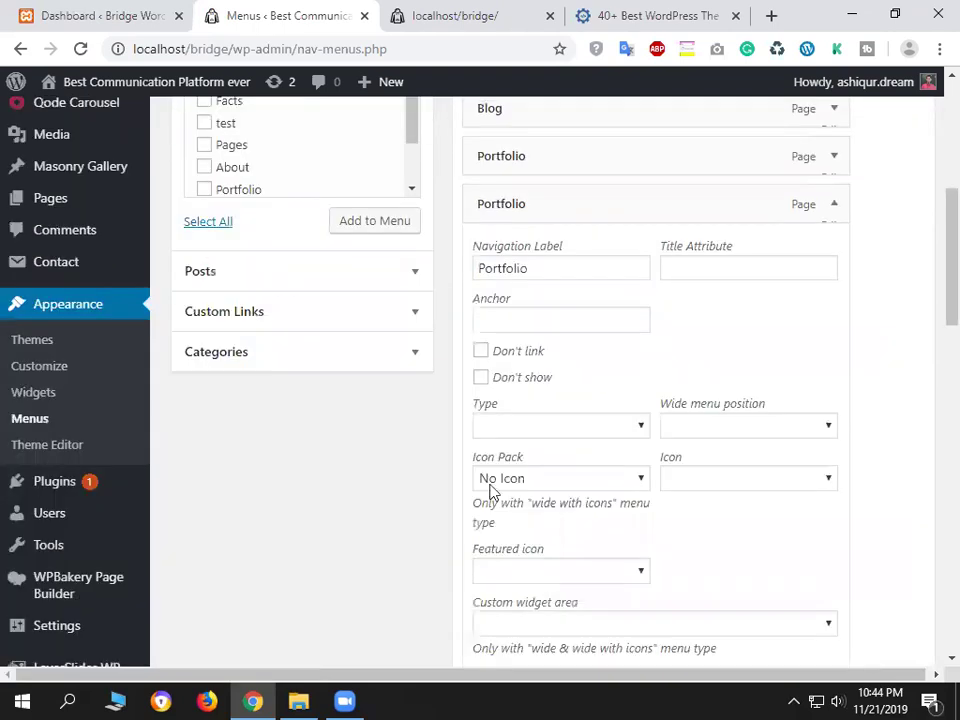
scroll(493, 476, down, 3)
scroll(739, 405, down, 6)
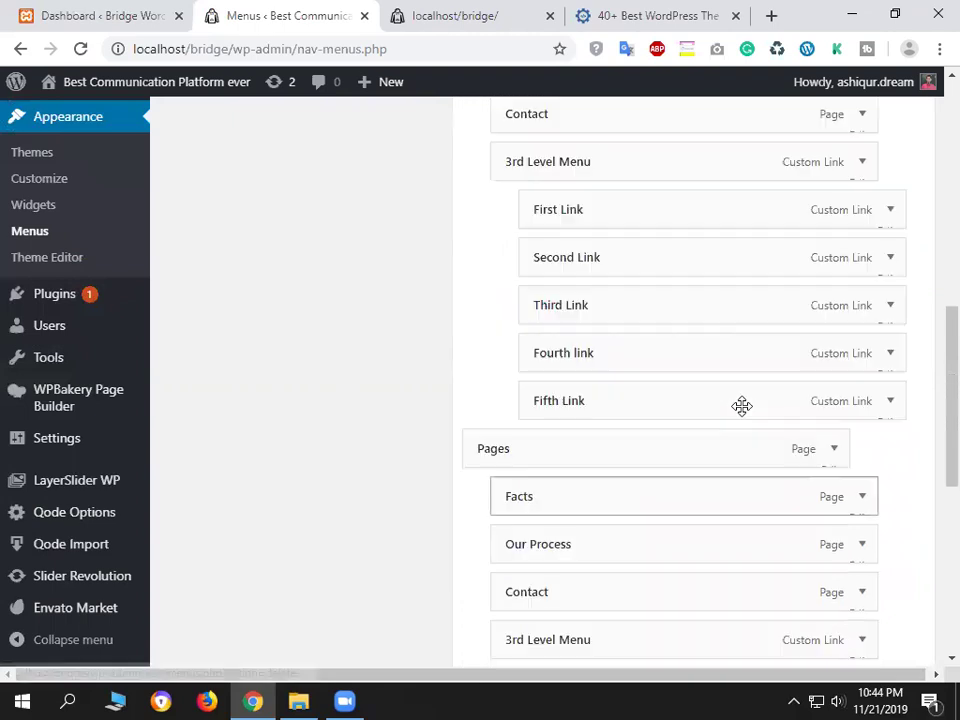
key(F5)
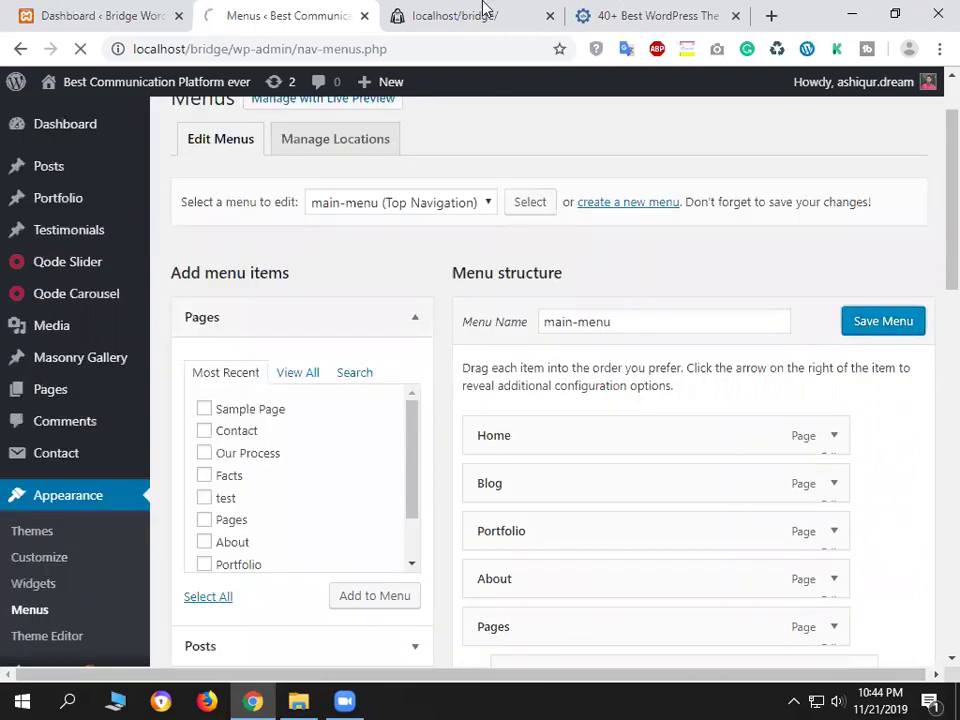
Reload the site's home page once the menu is saved and check its header navigation.
key(ctrl+Tab)
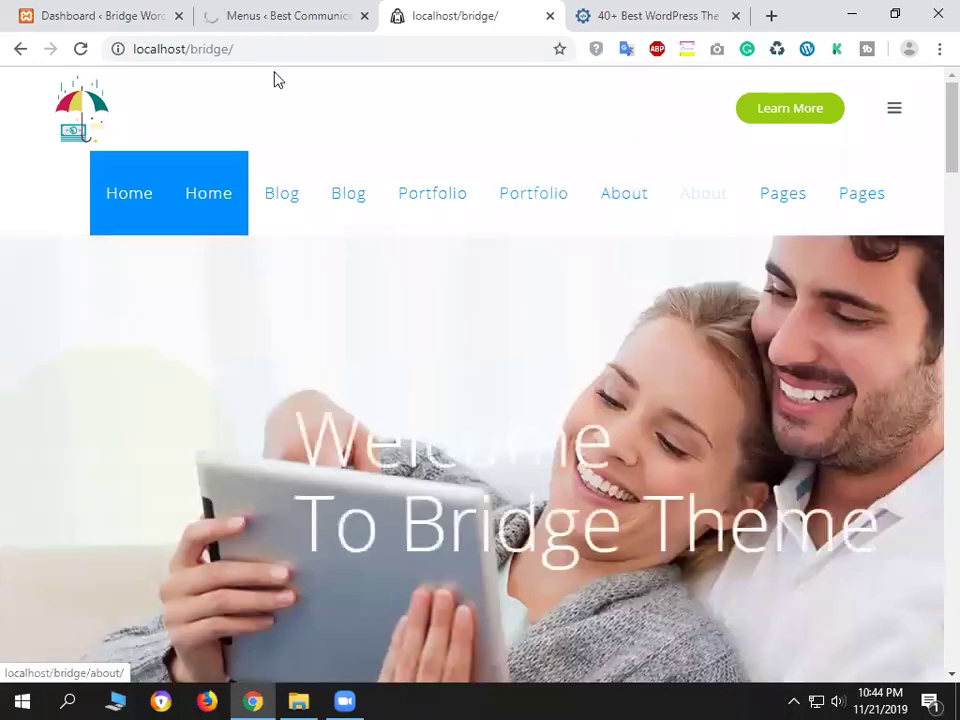
key(ctrl+shift+Tab)
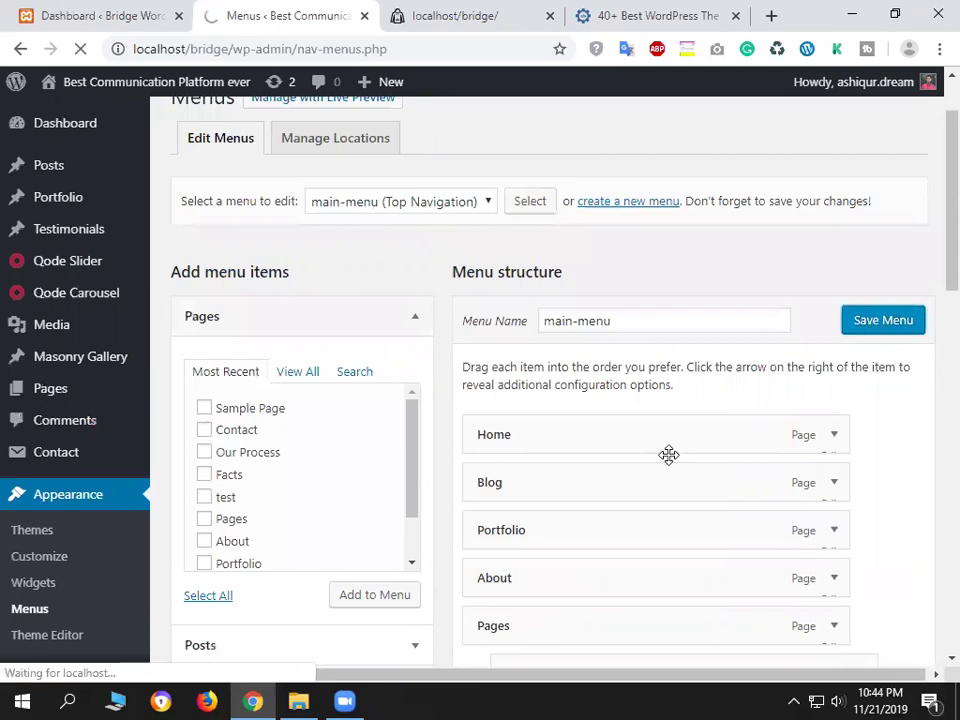
scroll(669, 455, down, 3)
click(408, 10)
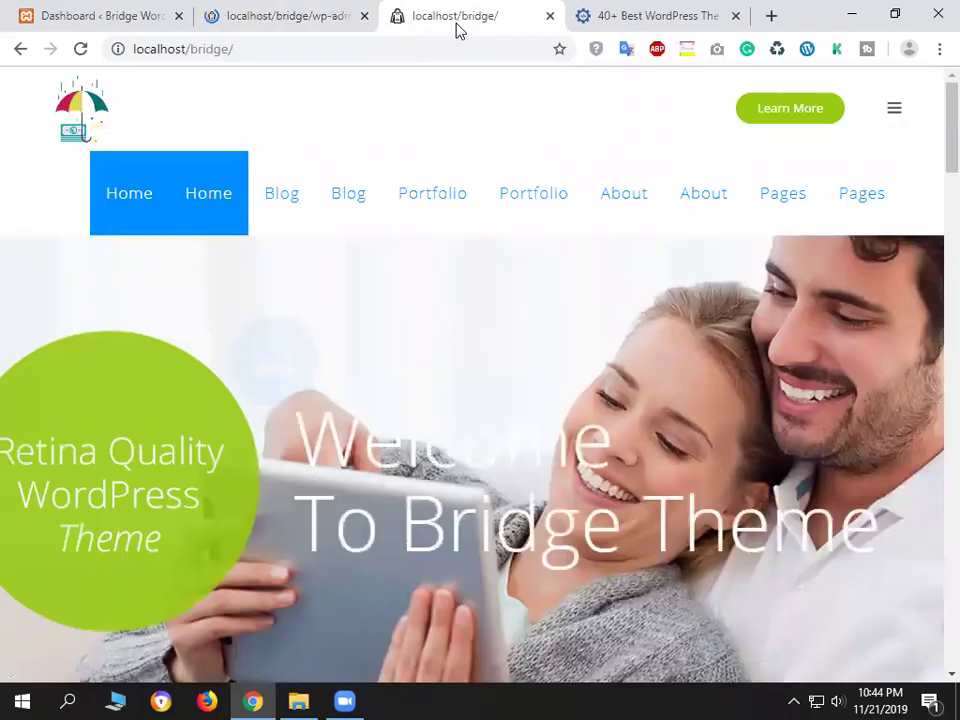
click(292, 8)
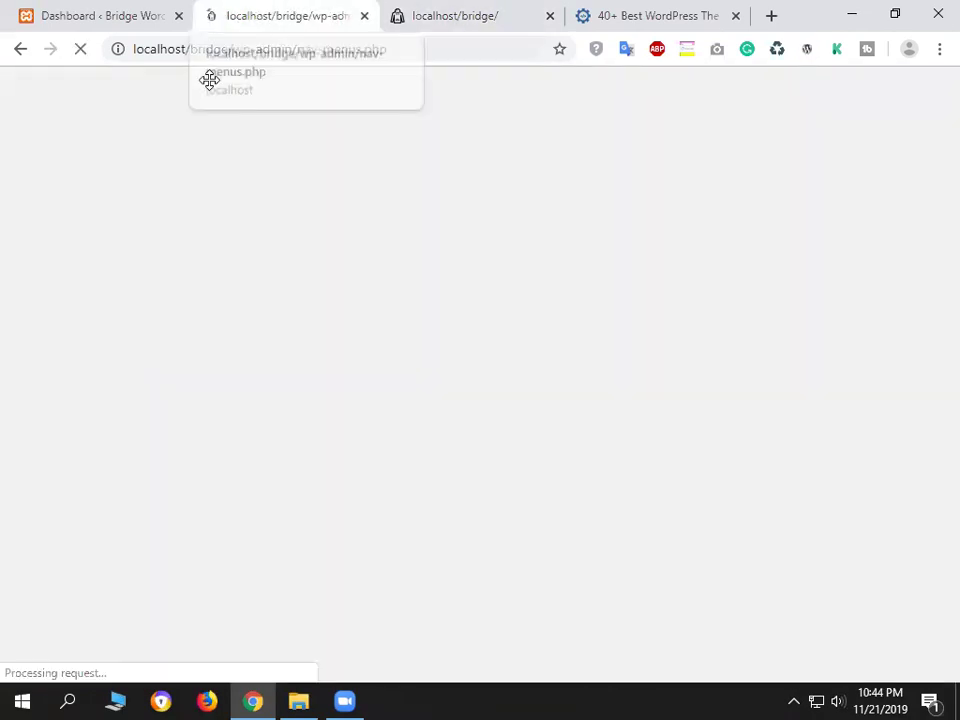
click(450, 8)
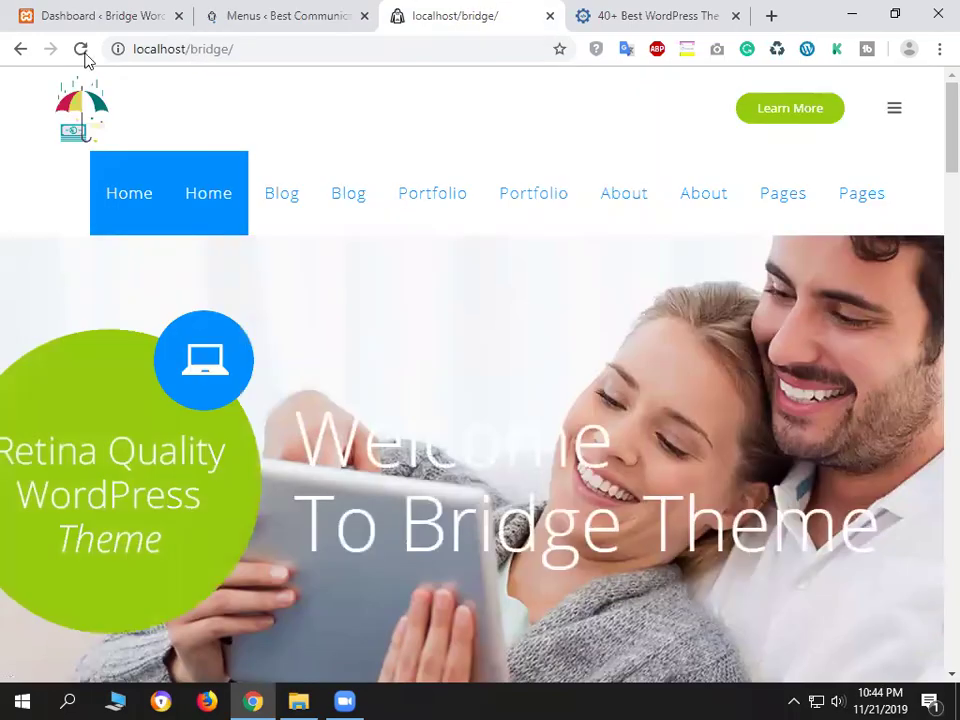
click(82, 50)
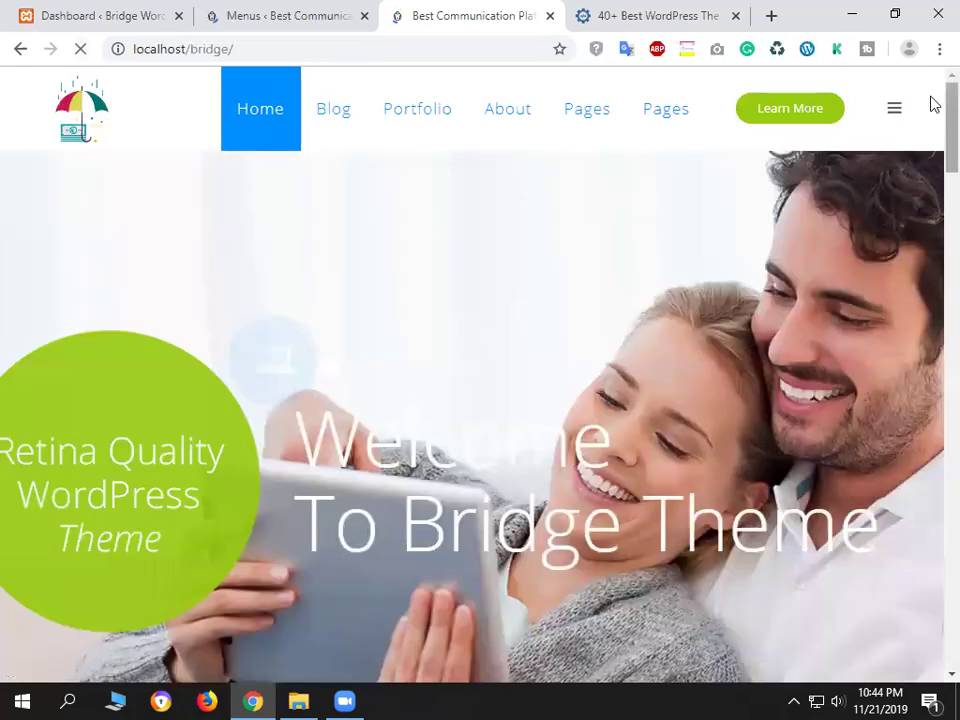
scroll(600, 300, down, 5)
scroll(261, 510, up, 5)
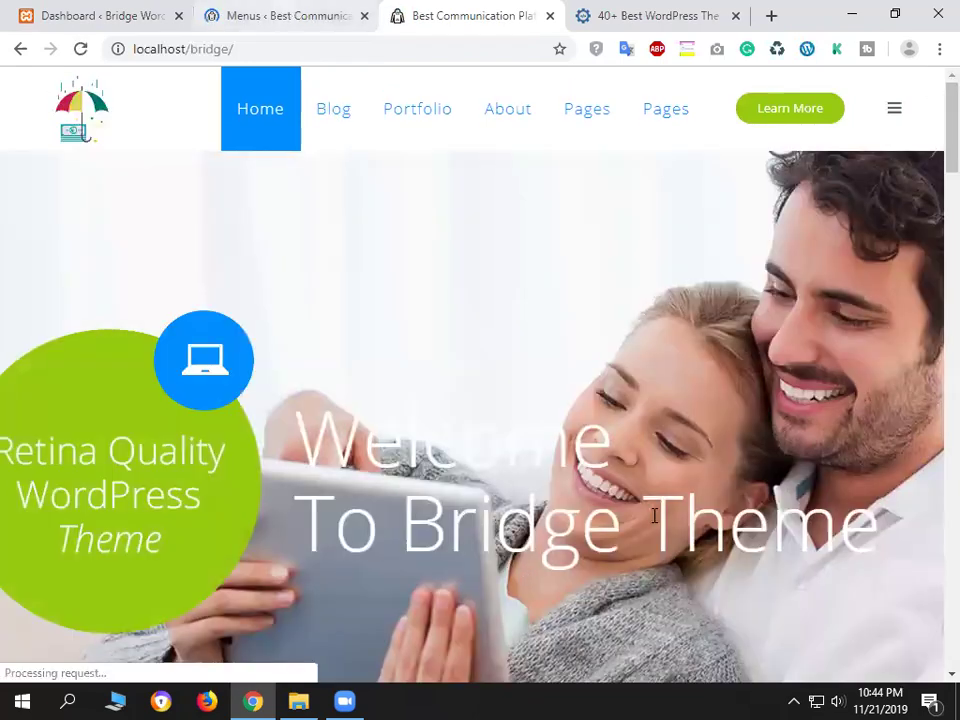
Return to the Menus page and look over main-menu's structure and the list of pages that can be added.
key(ctrl+shift+Tab)
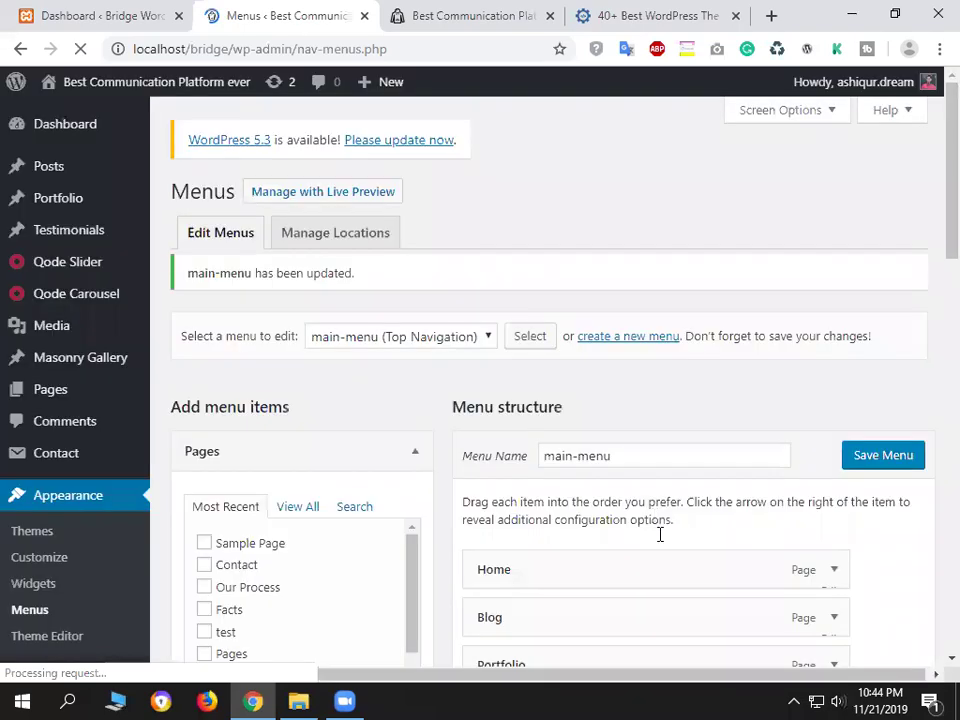
scroll(660, 535, down, 4)
scroll(180, 392, up, 3)
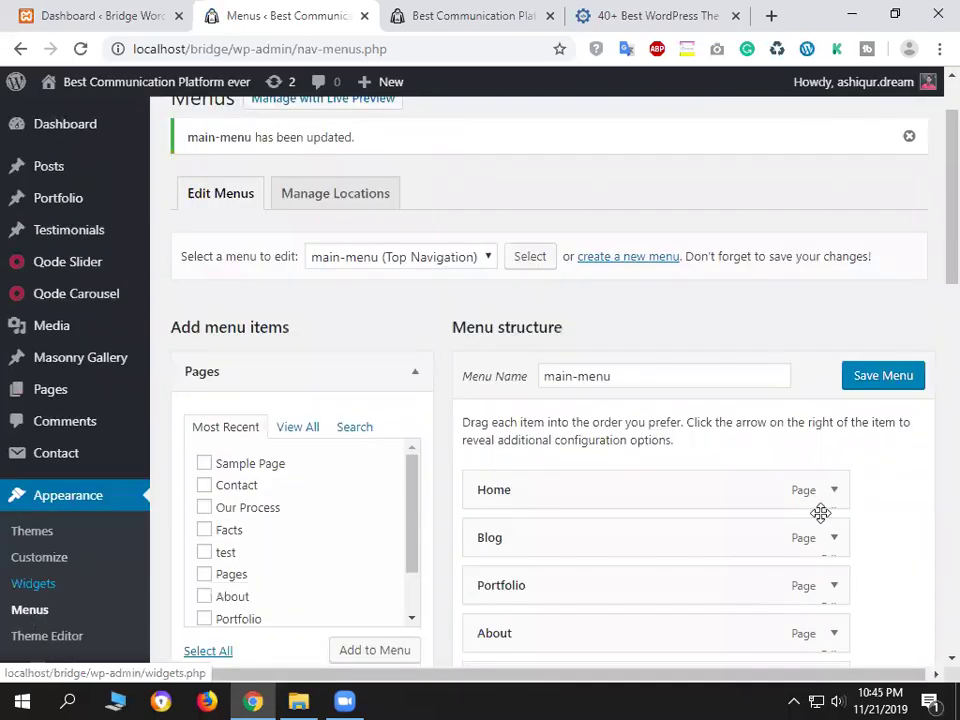
scroll(410, 273, down, 3)
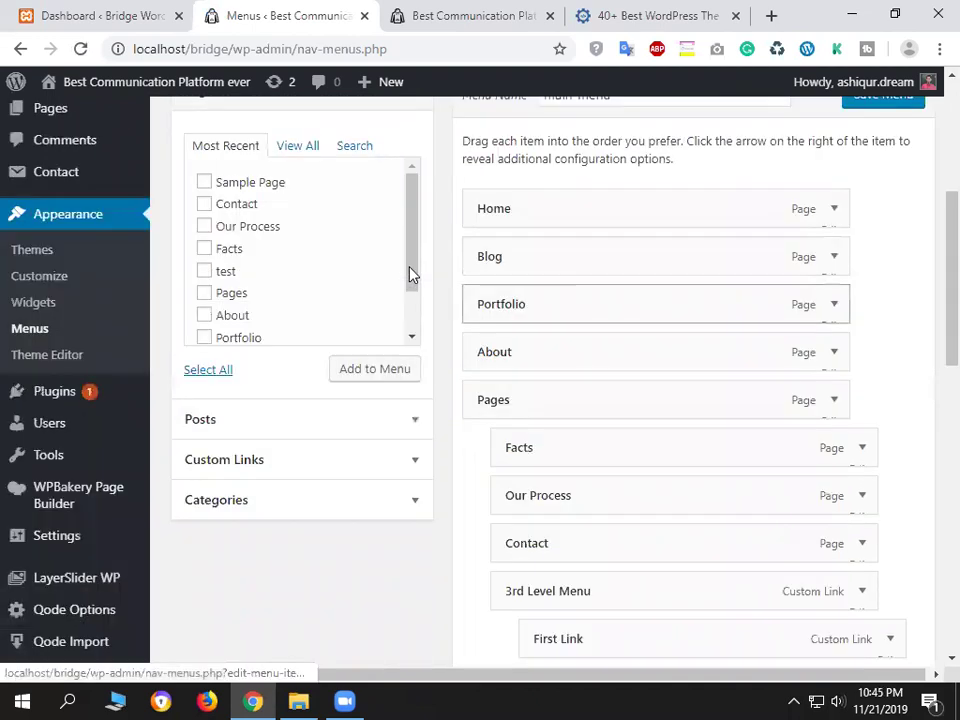
scroll(420, 216, down, 2)
scroll(380, 255, up, 3)
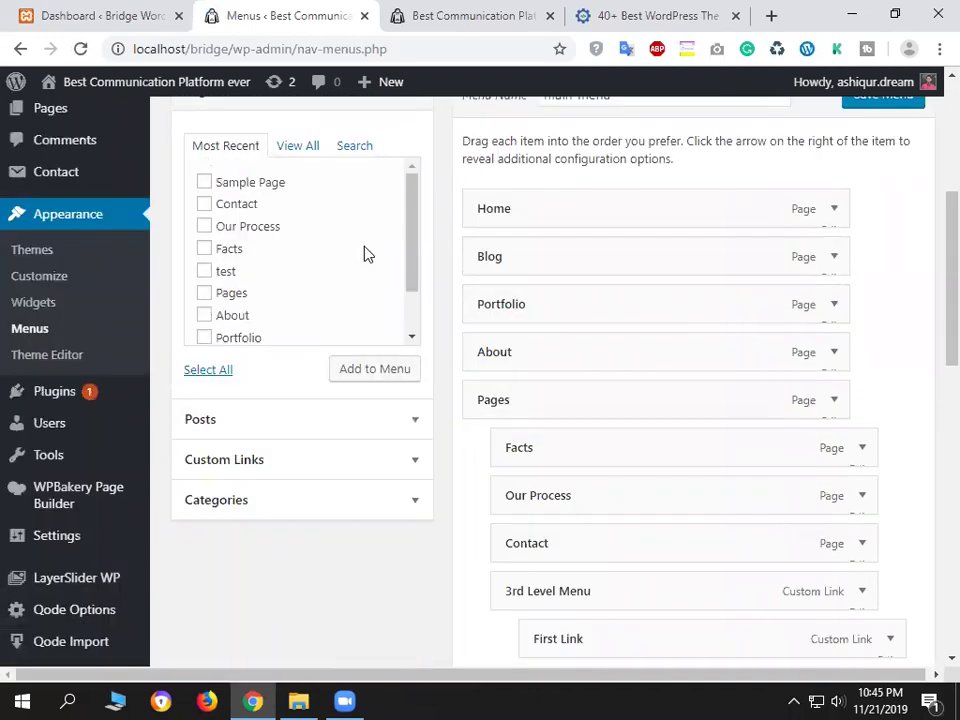
scroll(180, 350, up, 1)
Open the editor for adding a new page in a separate browser tab and switch to it.
mouse_move(45, 205)
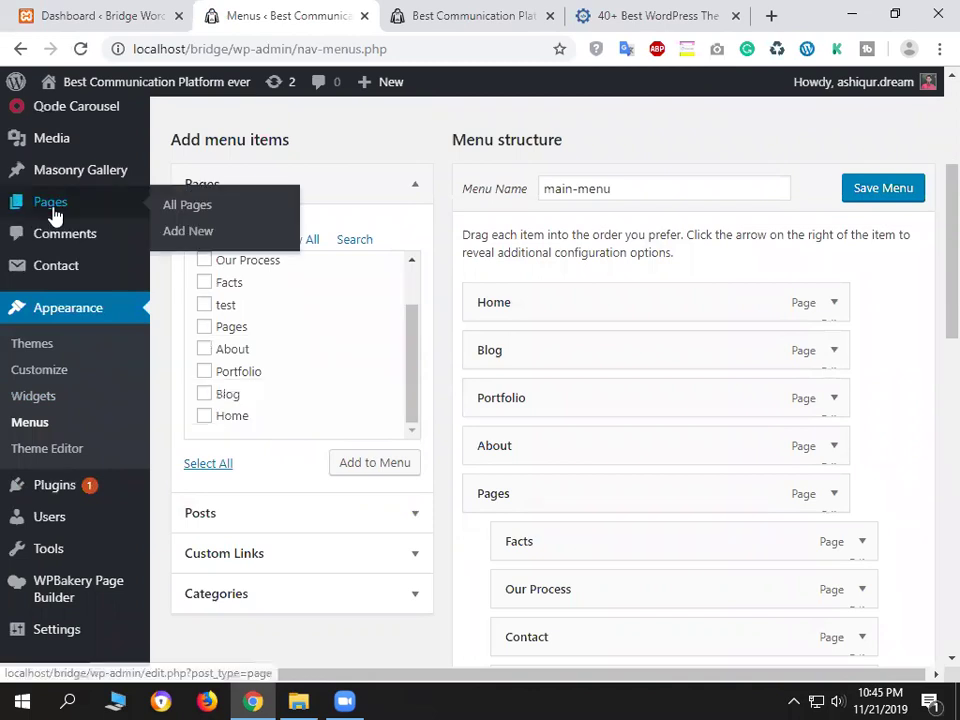
middle_click(199, 237)
click(366, 12)
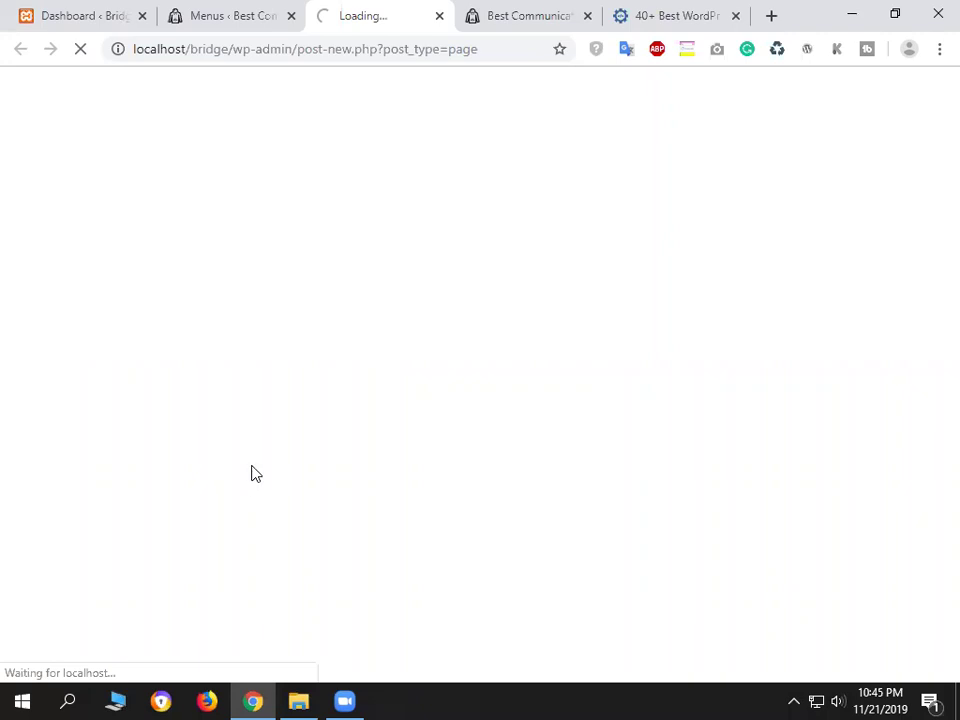
drag(480, 49, 230, 50)
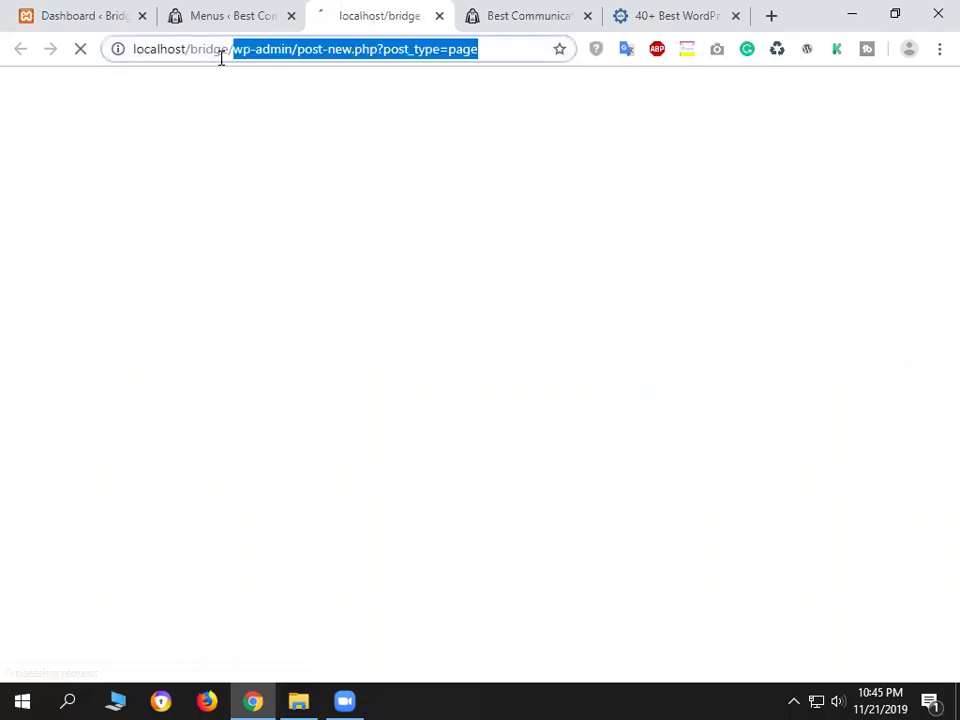
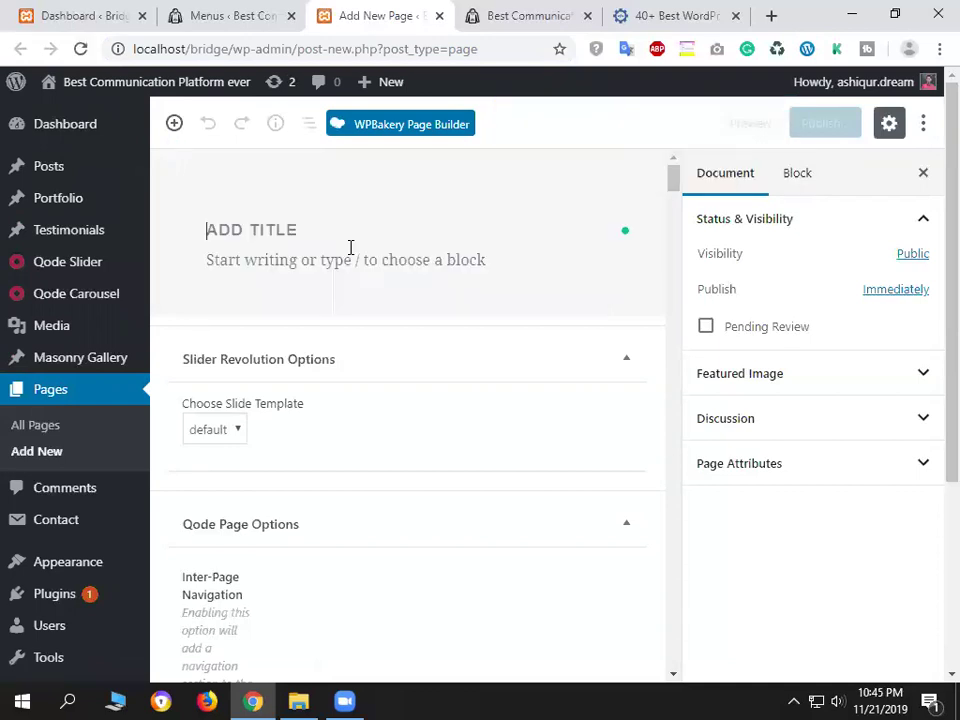
Look over the new page's Qode options, title the page TESTING and publish it.
scroll(480, 446, down, 1)
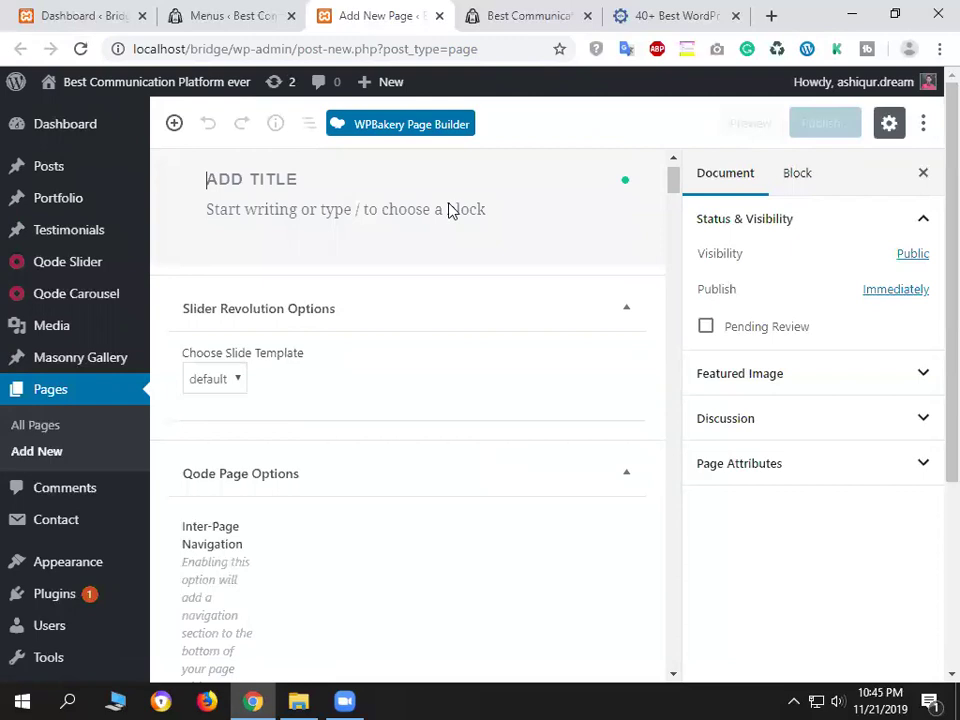
scroll(448, 210, down, 5)
scroll(600, 381, down, 1)
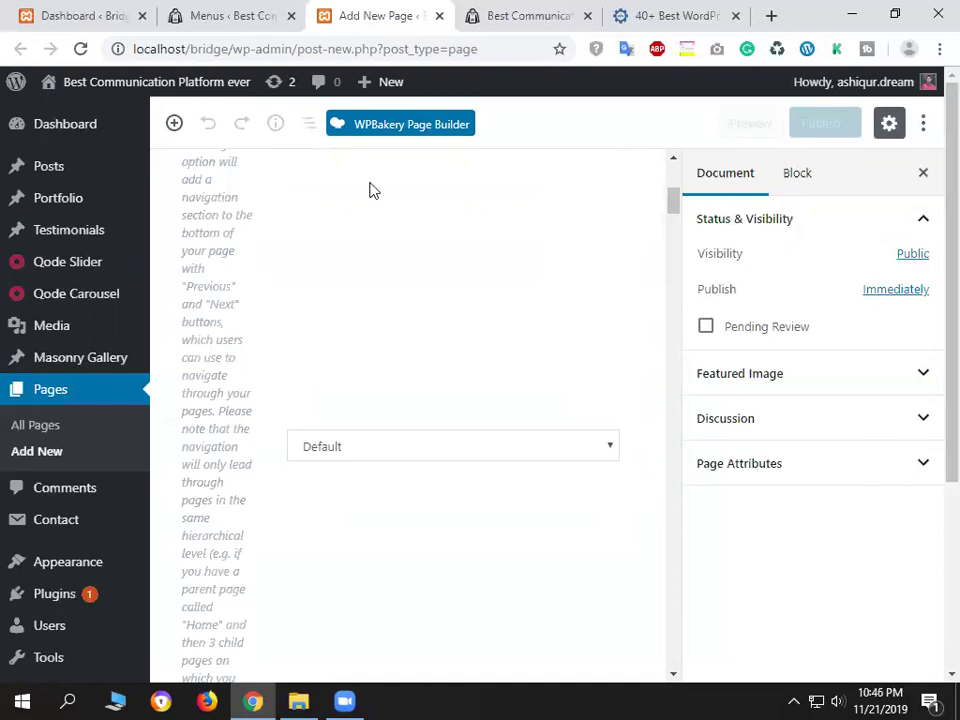
scroll(379, 191, up, 10)
click(262, 222)
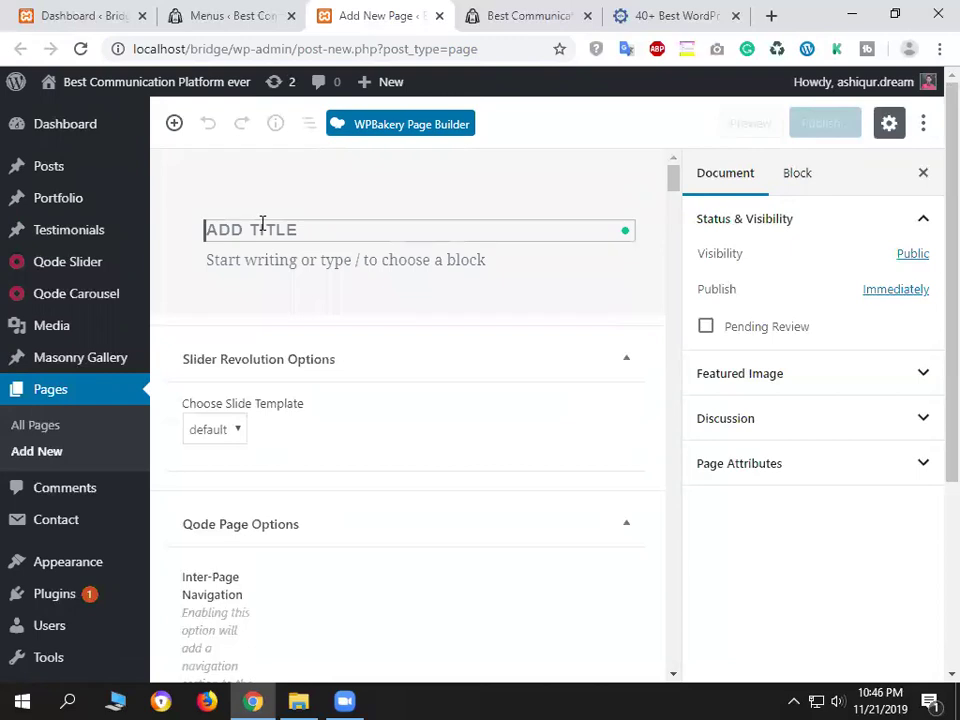
text(T)
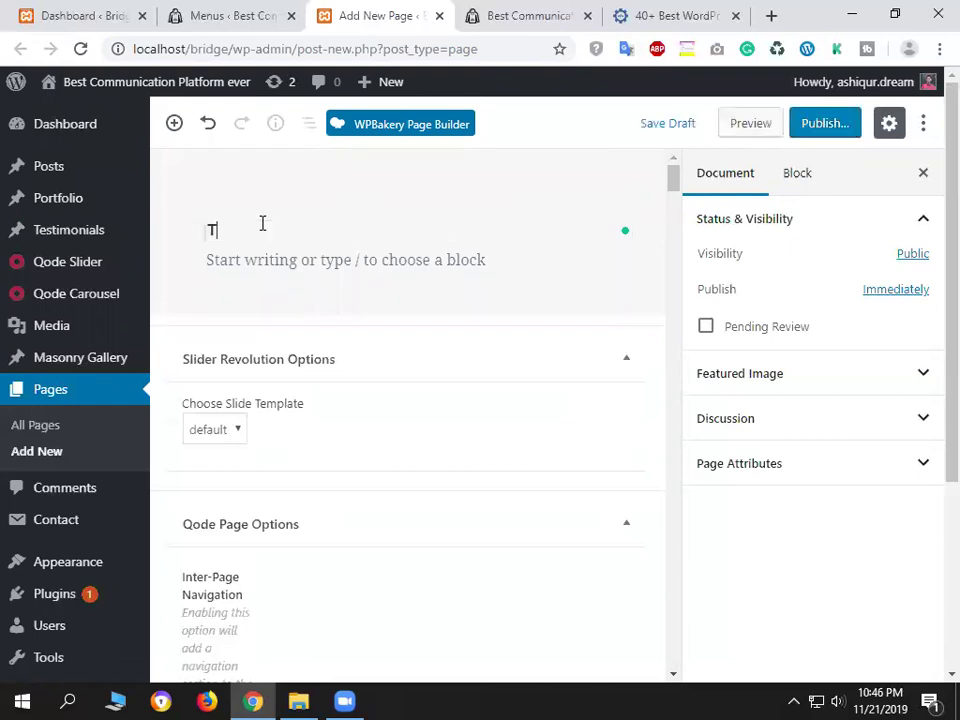
text(ESTING)
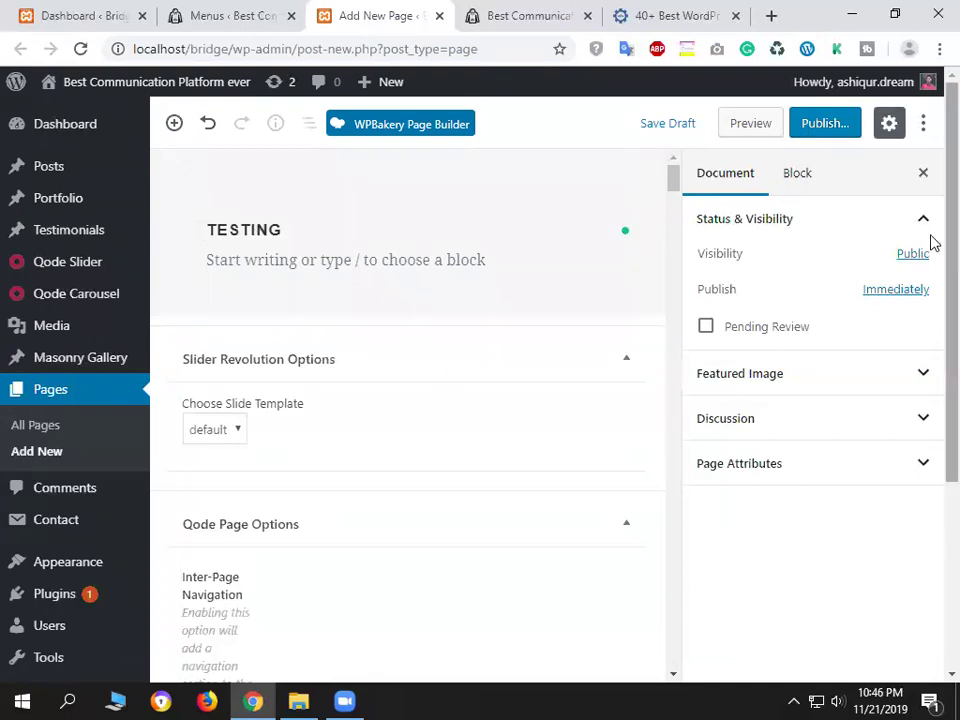
click(836, 124)
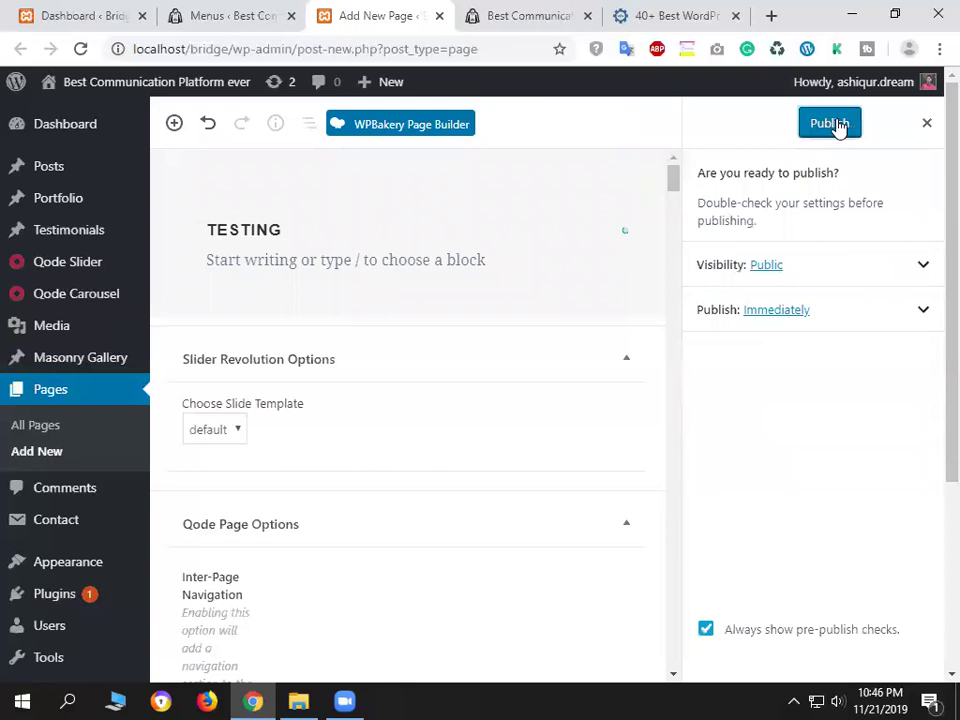
click(830, 124)
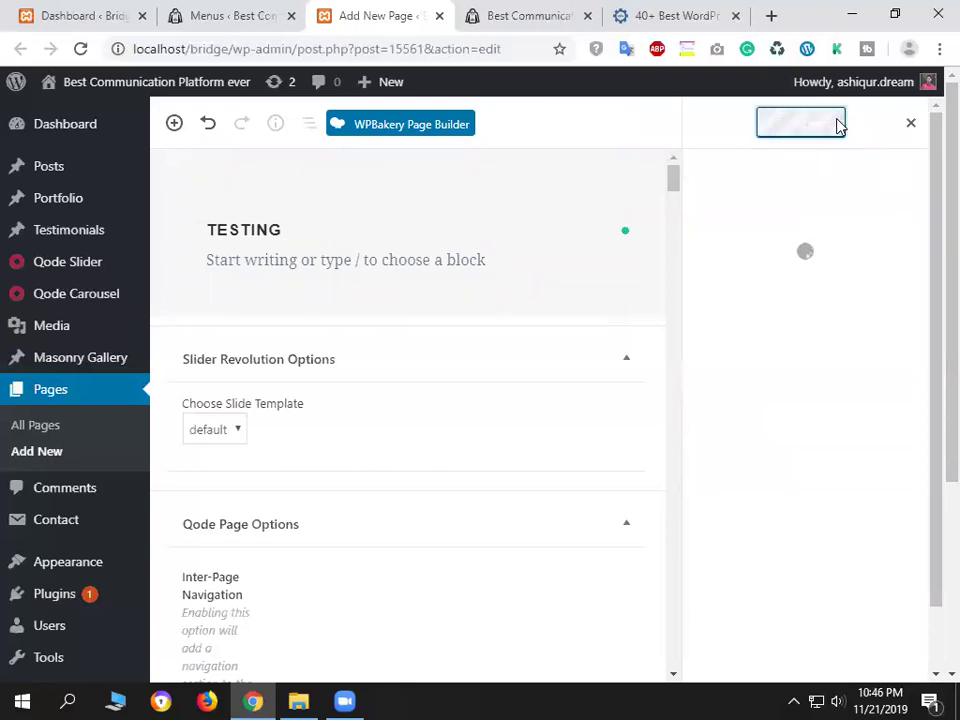
Return to the Menus page and look through the recent pages list for the newly published page.
click(228, 16)
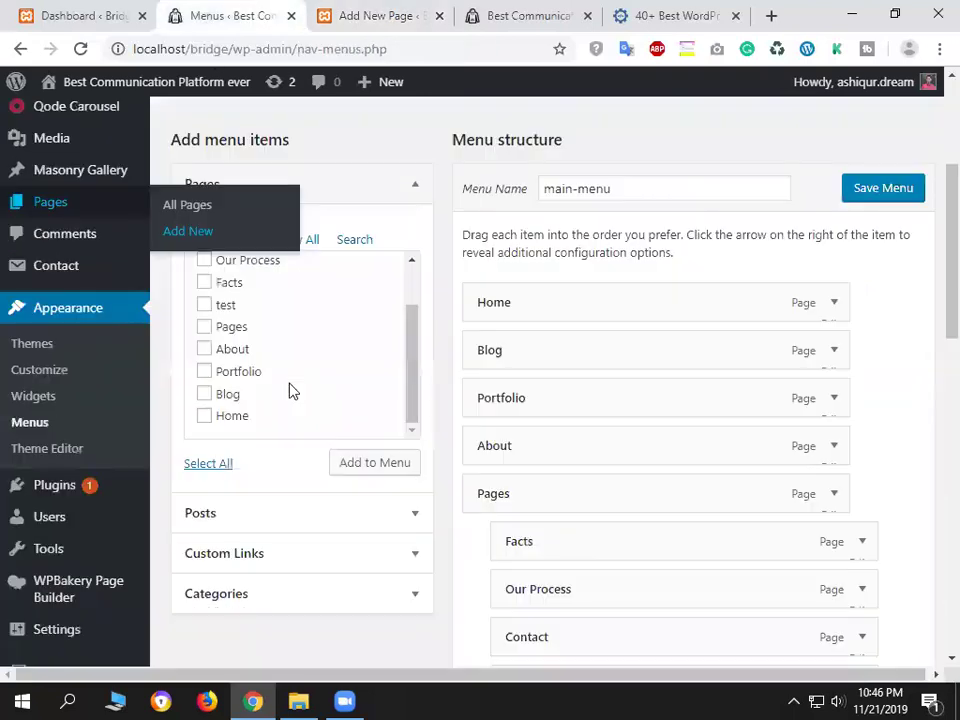
scroll(427, 308, down, 5)
scroll(427, 308, up, 4)
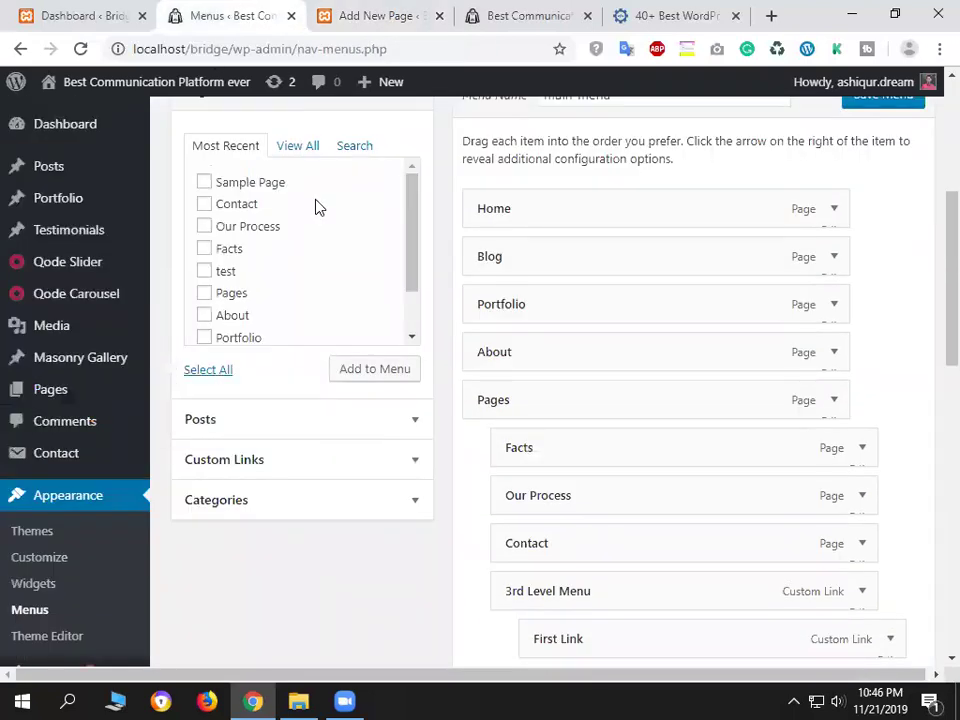
scroll(369, 471, up, 3)
scroll(369, 477, down, 2)
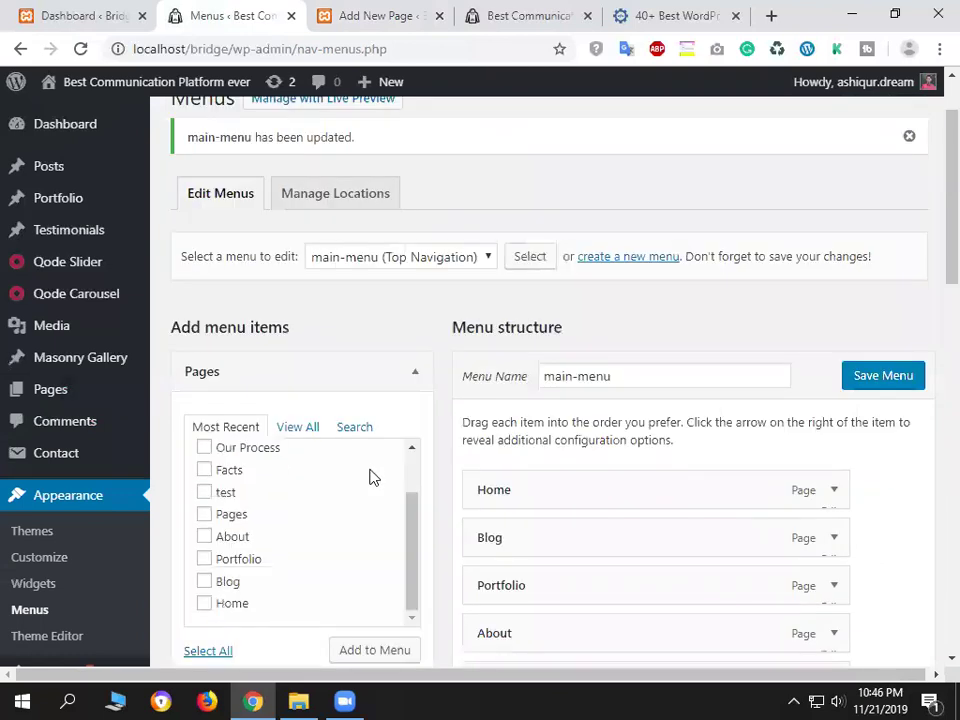
scroll(415, 556, up, 2)
scroll(415, 556, down, 2)
scroll(334, 556, down, 2)
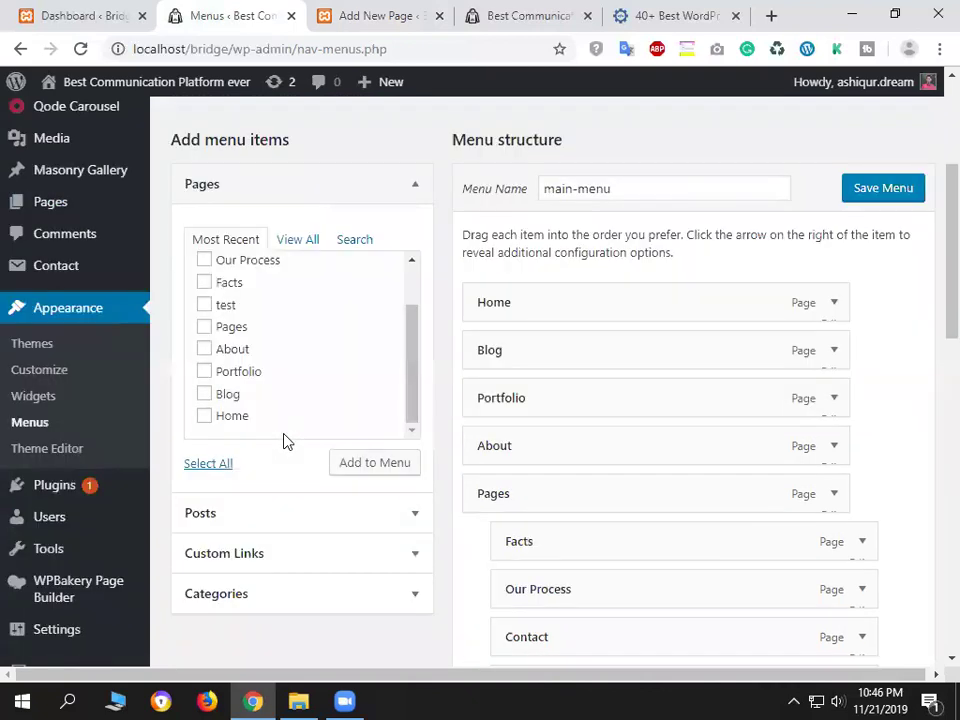
Reload the Menus page and check its most recent pages list for the new Testing page.
scroll(268, 418, up, 1)
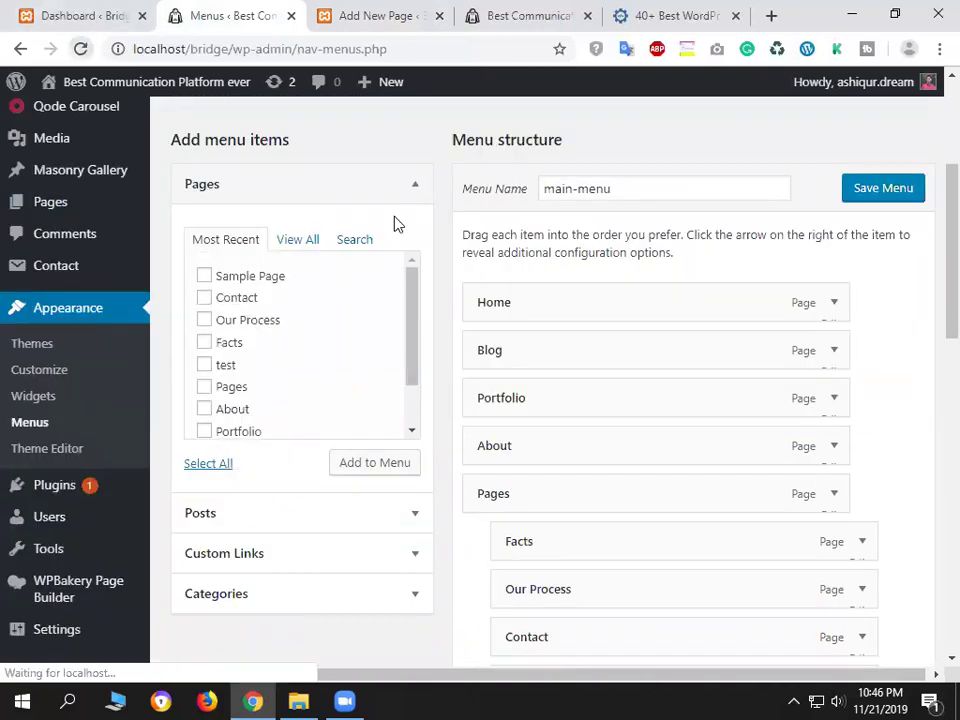
key(ctrl+Tab)
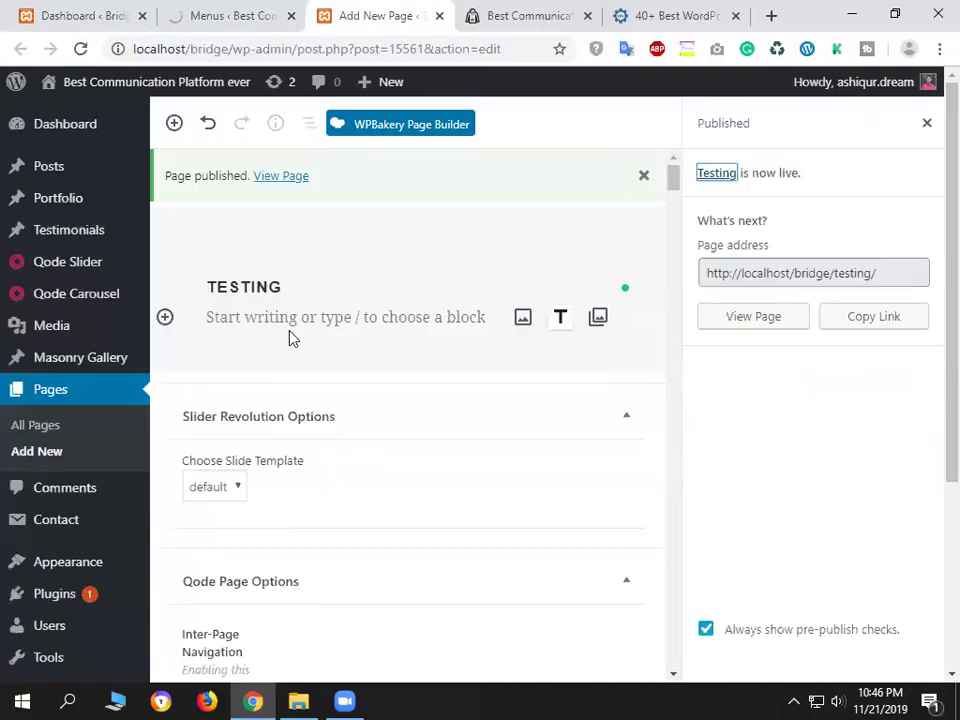
key(ctrl+shift+Tab)
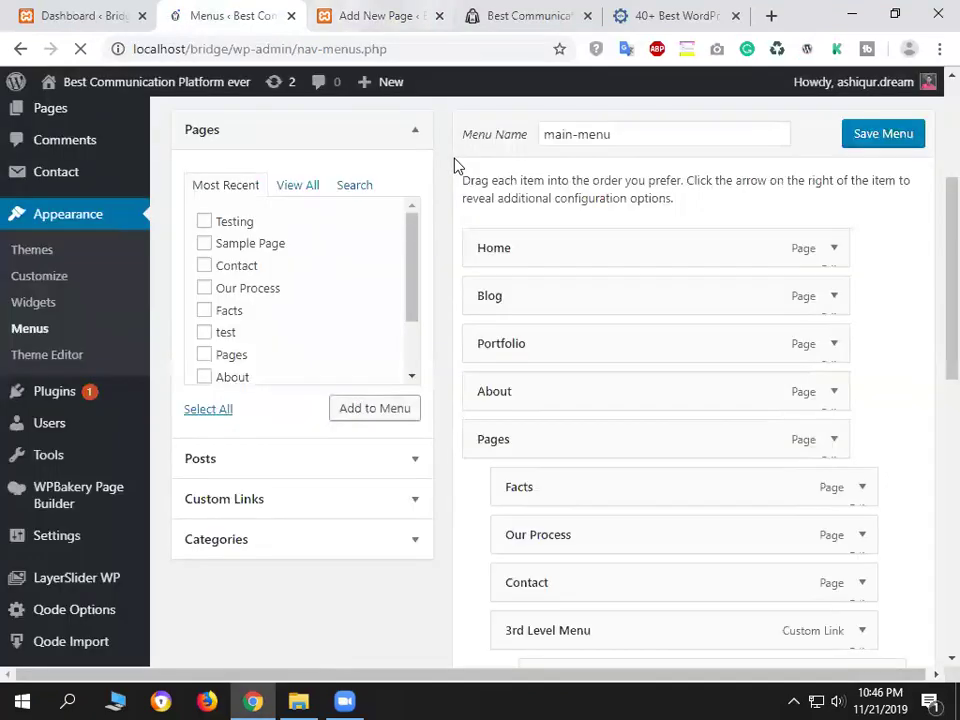
key(ctrl+Tab)
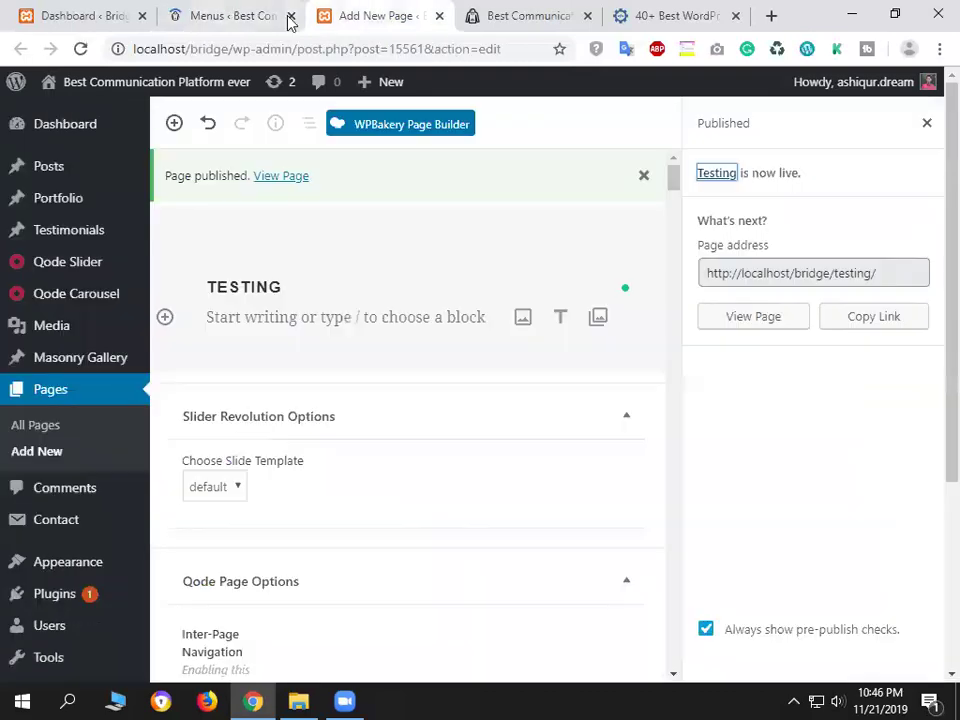
key(ctrl+shift+Tab)
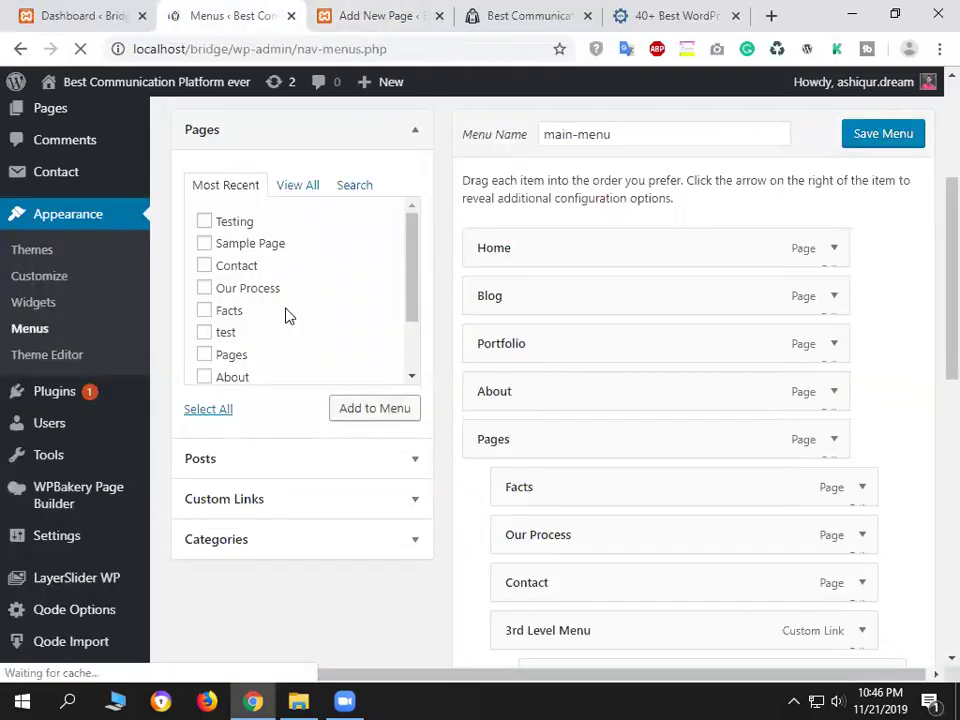
scroll(296, 328, down, 2)
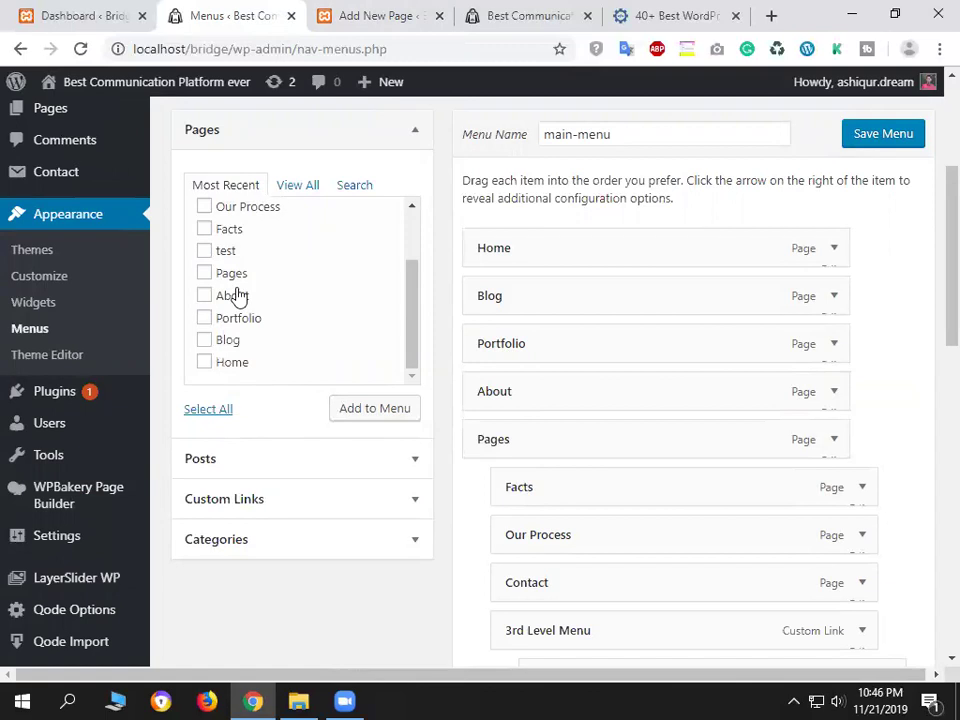
scroll(237, 295, up, 2)
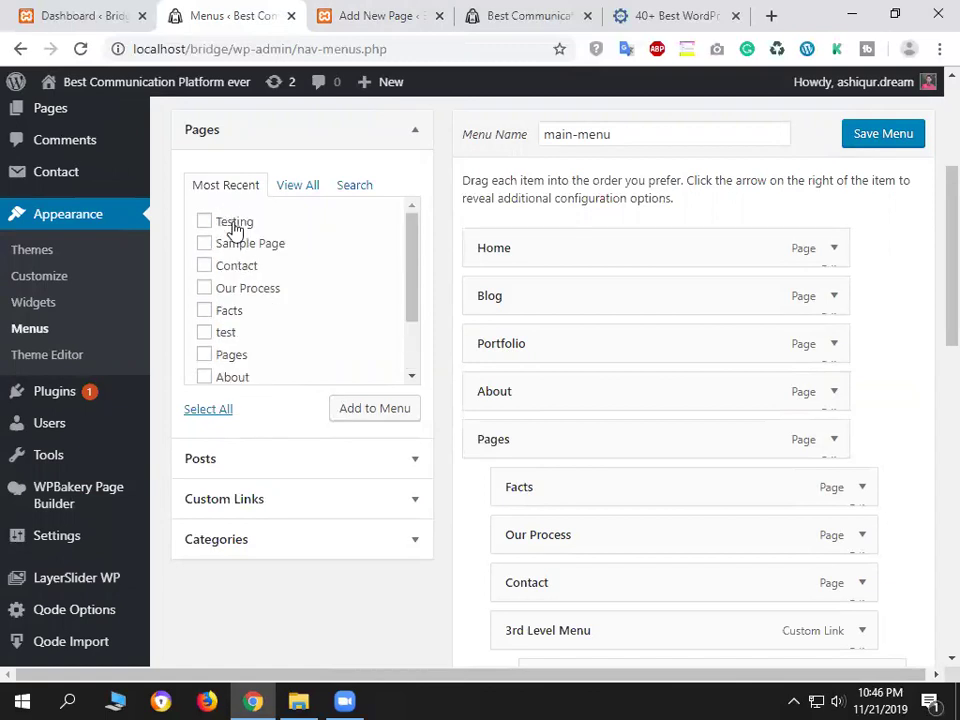
Add the Testing page to main-menu and nest it directly under Pages as the first sub-item.
click(206, 223)
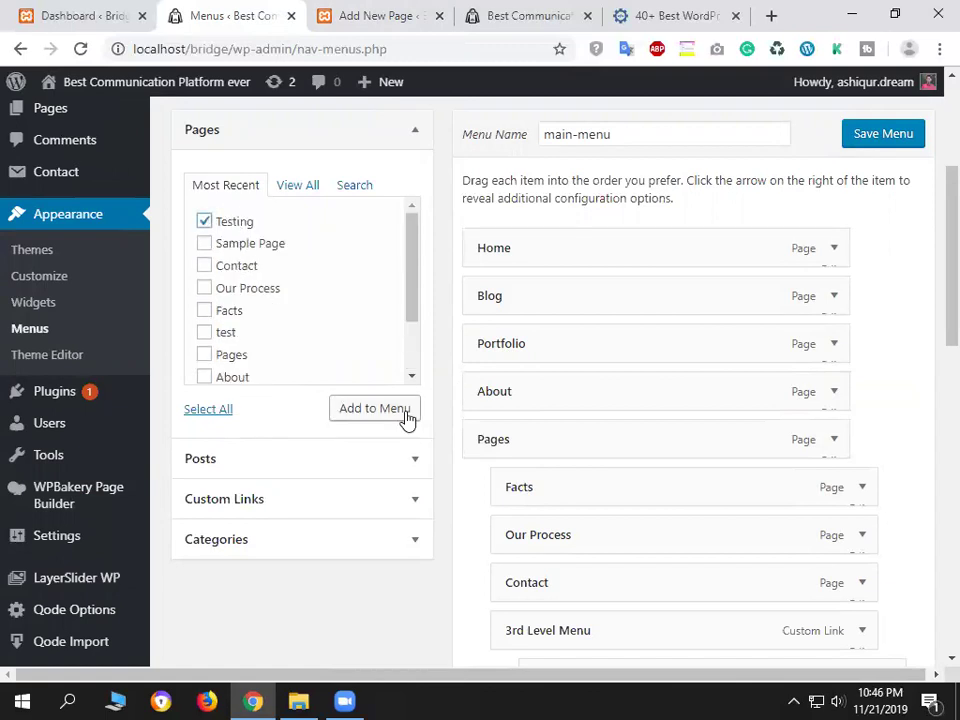
click(369, 410)
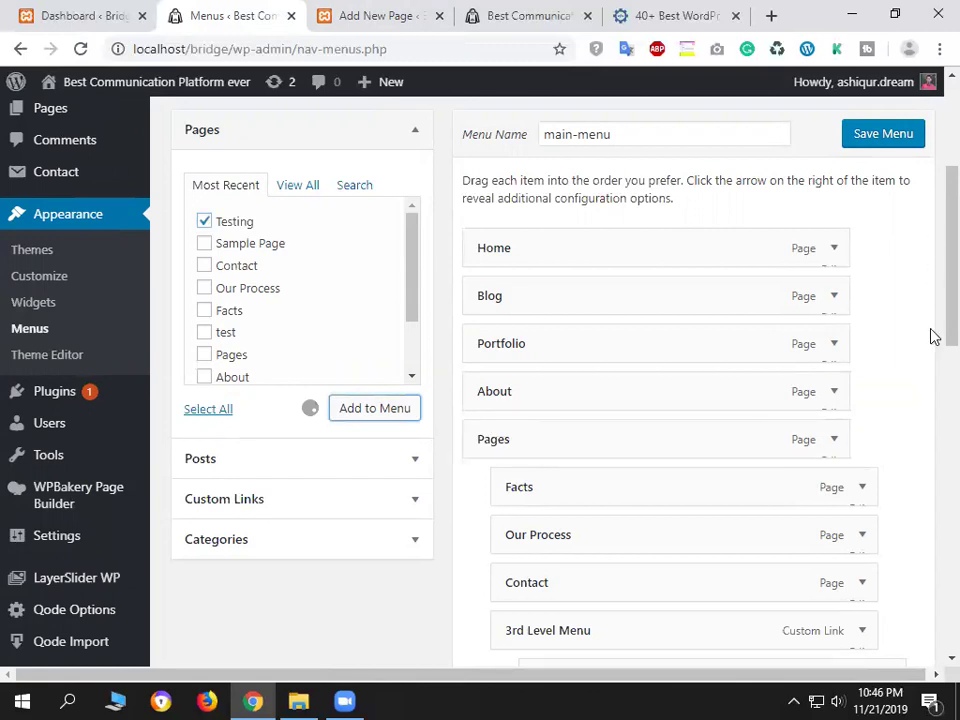
scroll(605, 343, down, 2)
scroll(605, 343, down, 5)
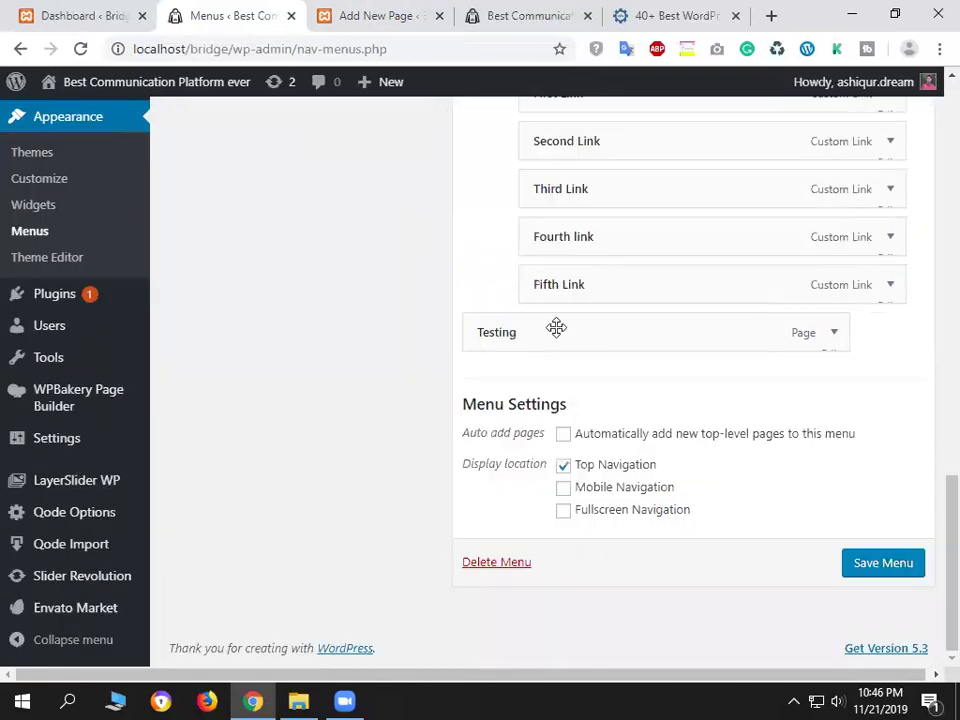
drag(556, 328, 500, 579)
scroll(566, 546, up, 10)
scroll(555, 579, down, 2)
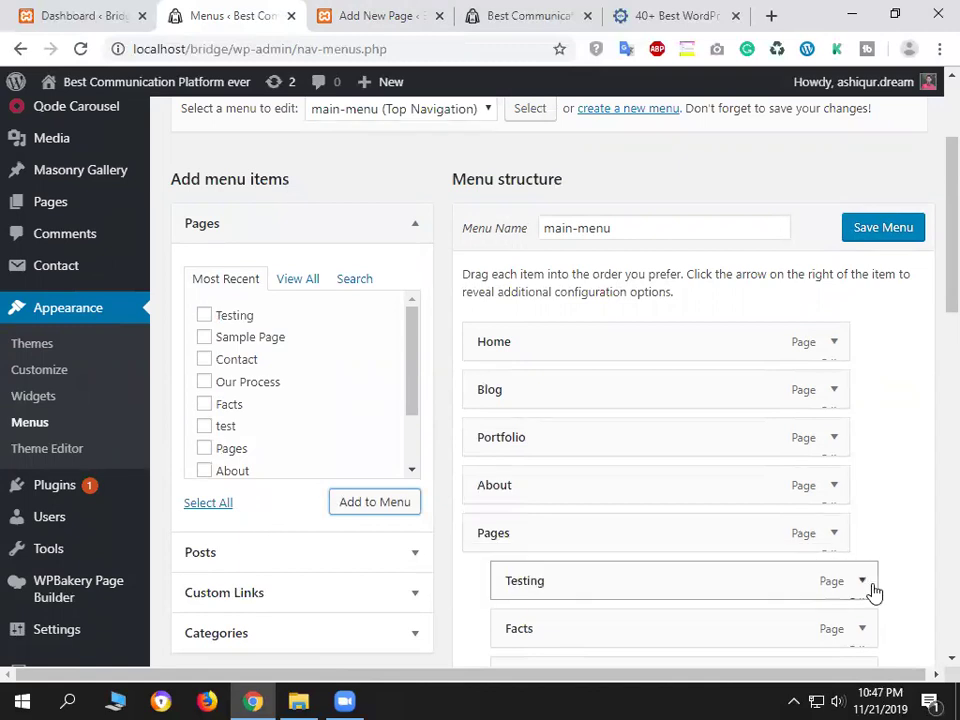
Move the Testing sub-item below Facts within the Pages submenu, ahead of Our Process.
click(864, 586)
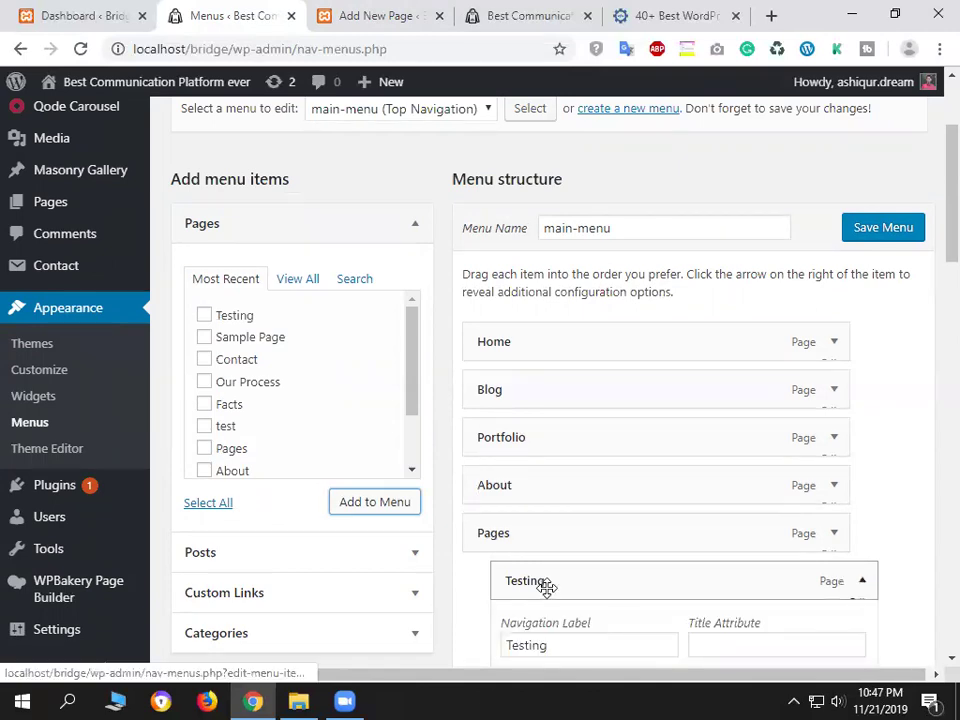
mouse_move(528, 585)
mouse_down()
mouse_move(508, 581)
mouse_move(754, 576)
mouse_move(428, 608)
mouse_move(529, 583)
mouse_move(602, 581)
mouse_move(534, 579)
mouse_up()
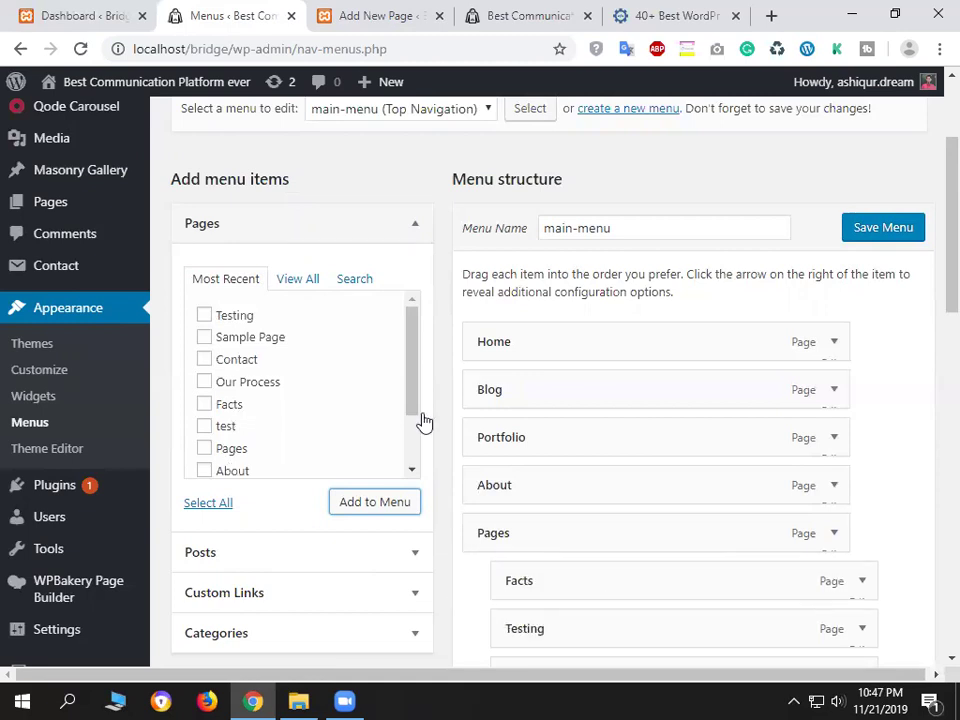
scroll(716, 516, down, 1)
scroll(606, 304, down, 2)
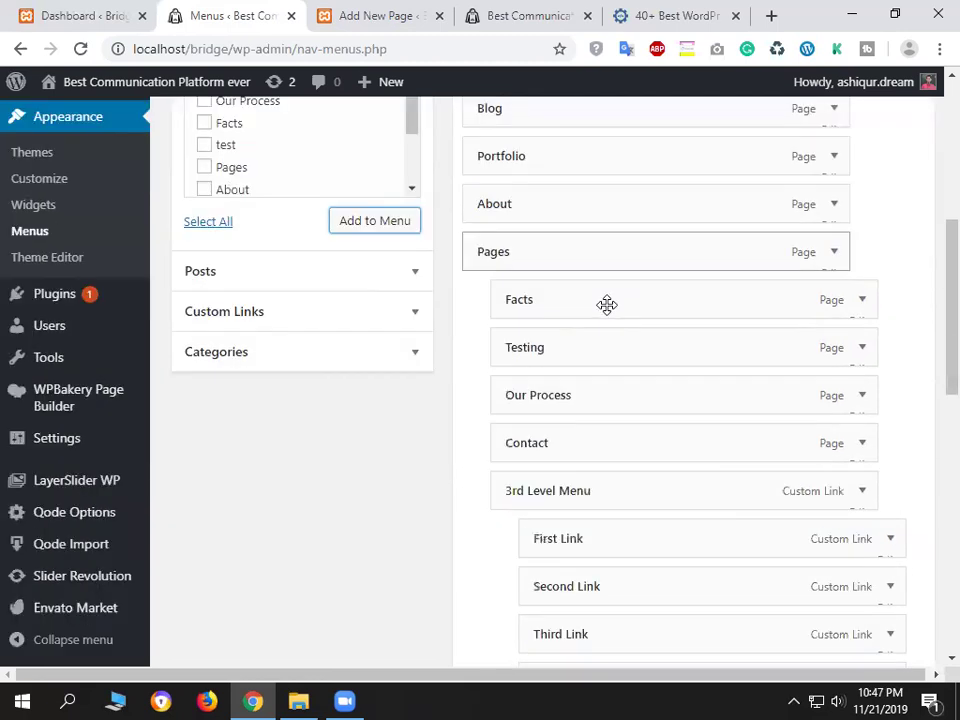
Reload the Menus page and switch to the browser tab with the TESTING page's editor.
key(F5)
click(392, 15)
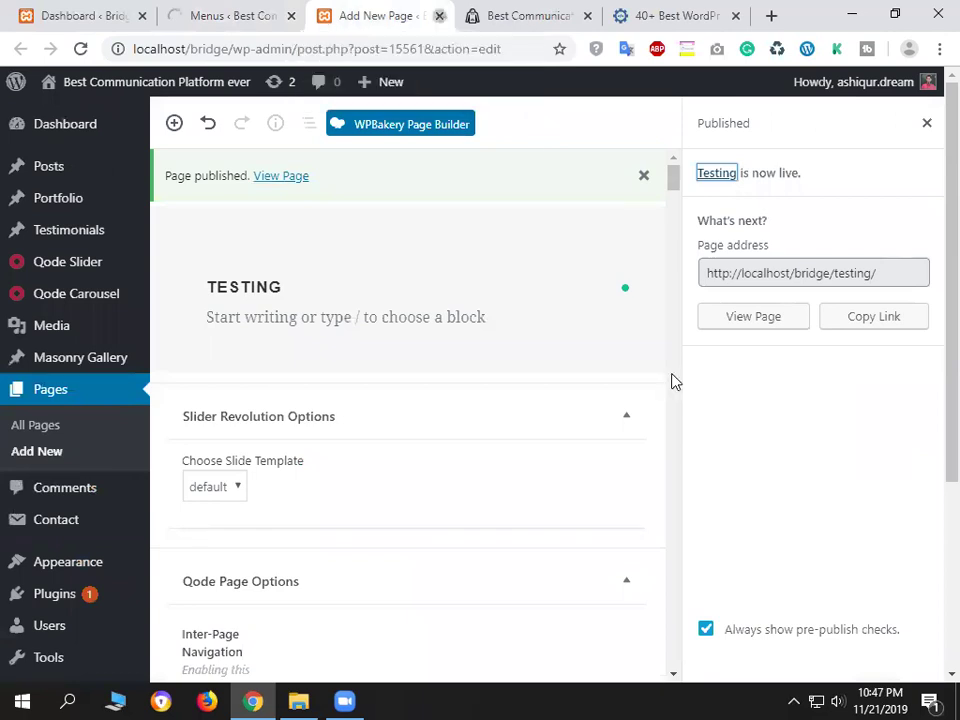
Close the published Testing page's editor and review the live site's home page.
key(ctrl+w)
key(ctrl+Tab)
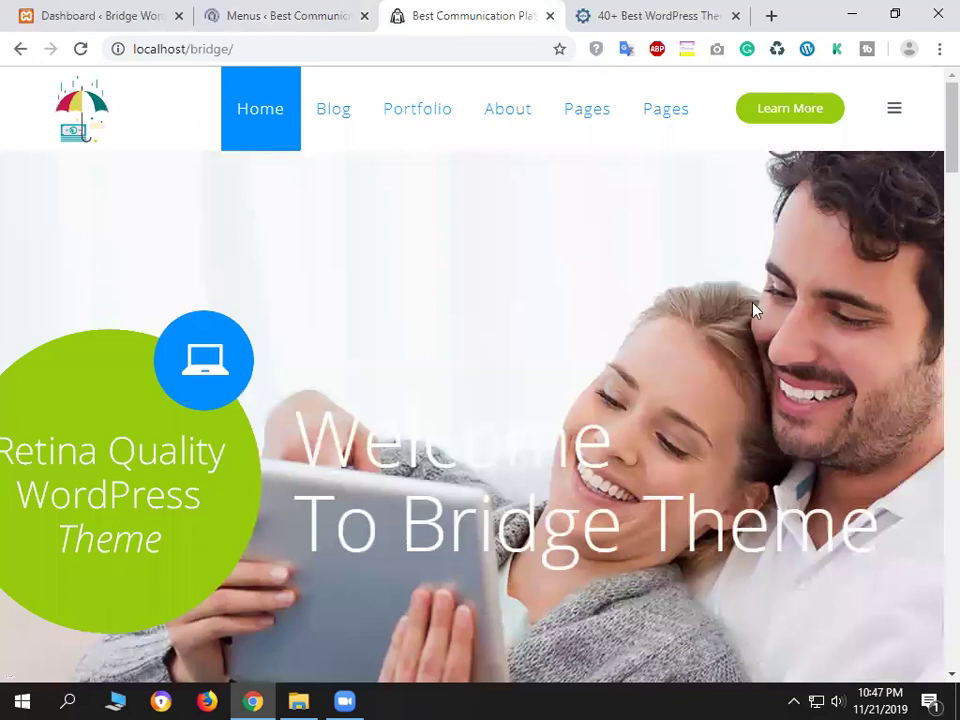
scroll(932, 180, down, 1)
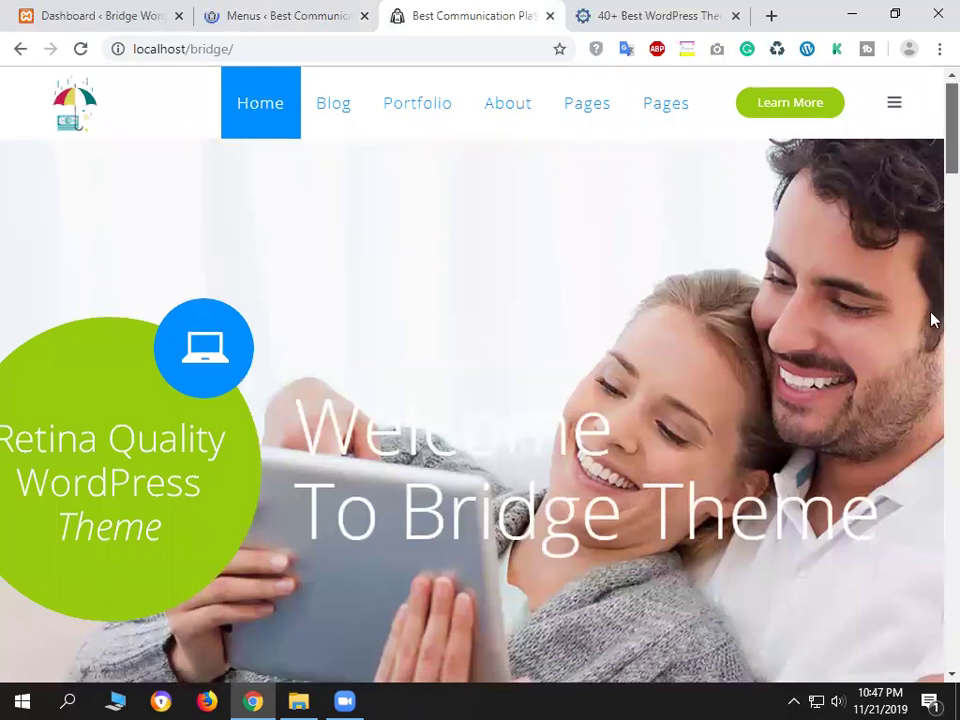
scroll(487, 242, down, 5)
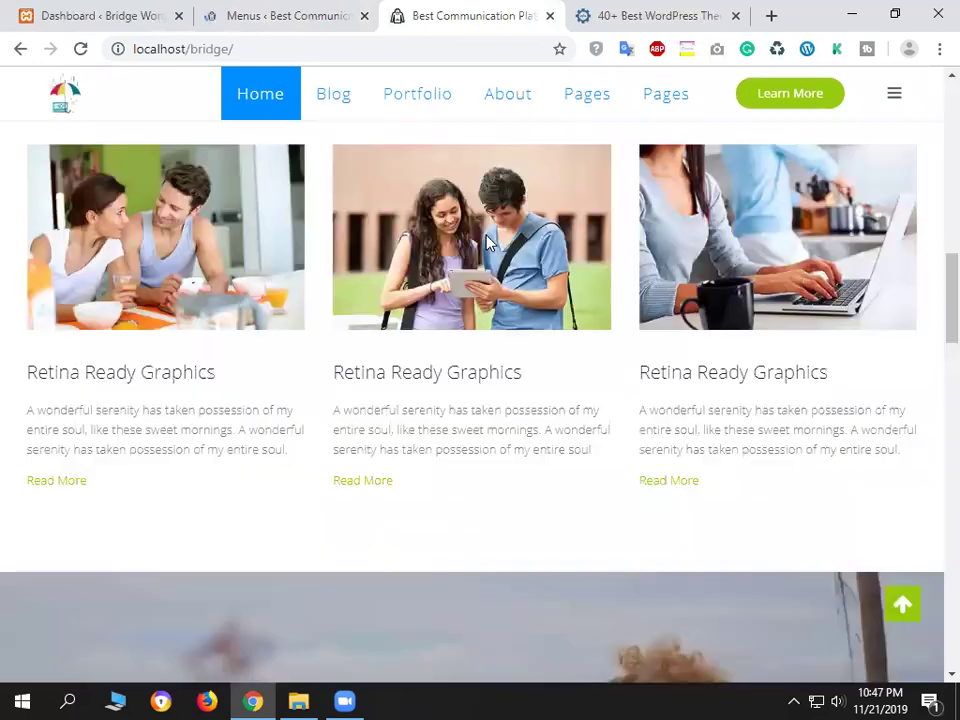
click(279, 94)
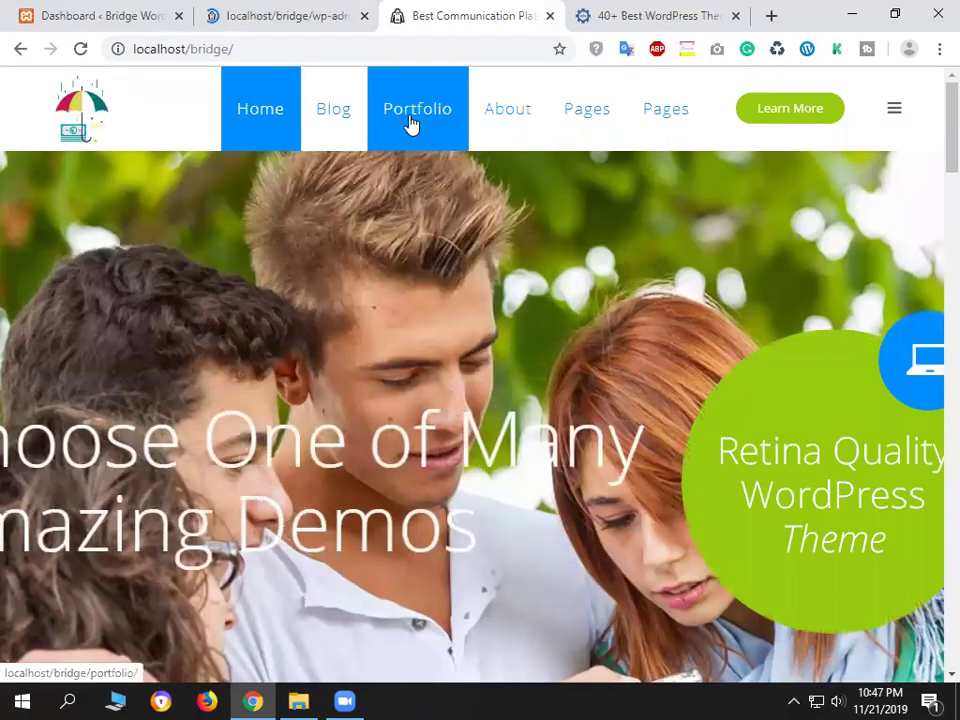
Open the site's Portfolio page, look through its project items, and return to the Home page.
click(410, 123)
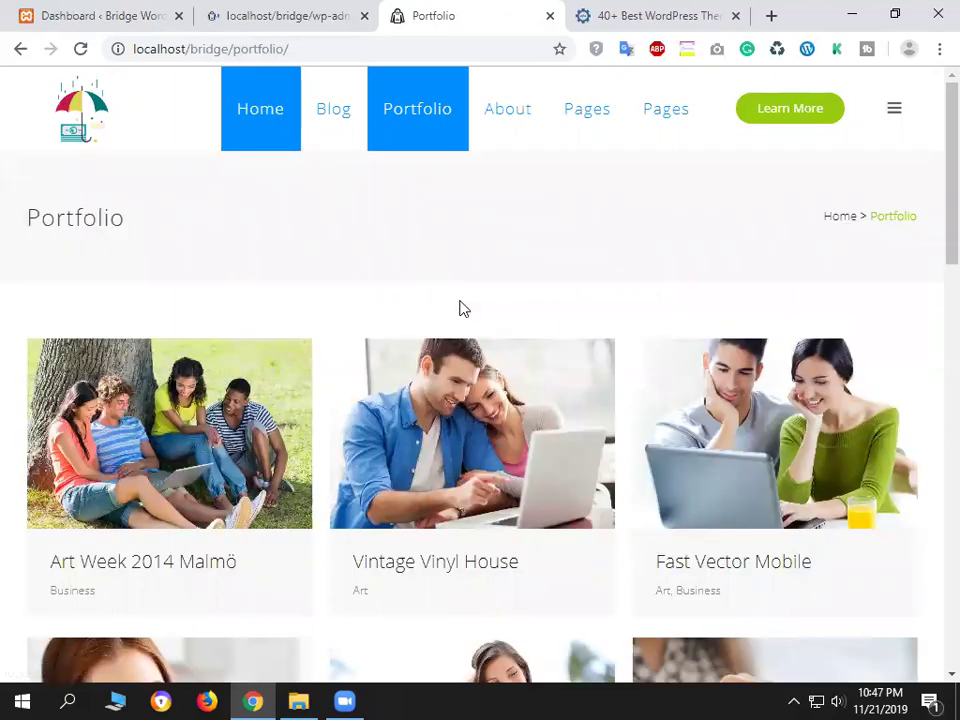
scroll(459, 309, down, 2)
scroll(461, 310, down, 6)
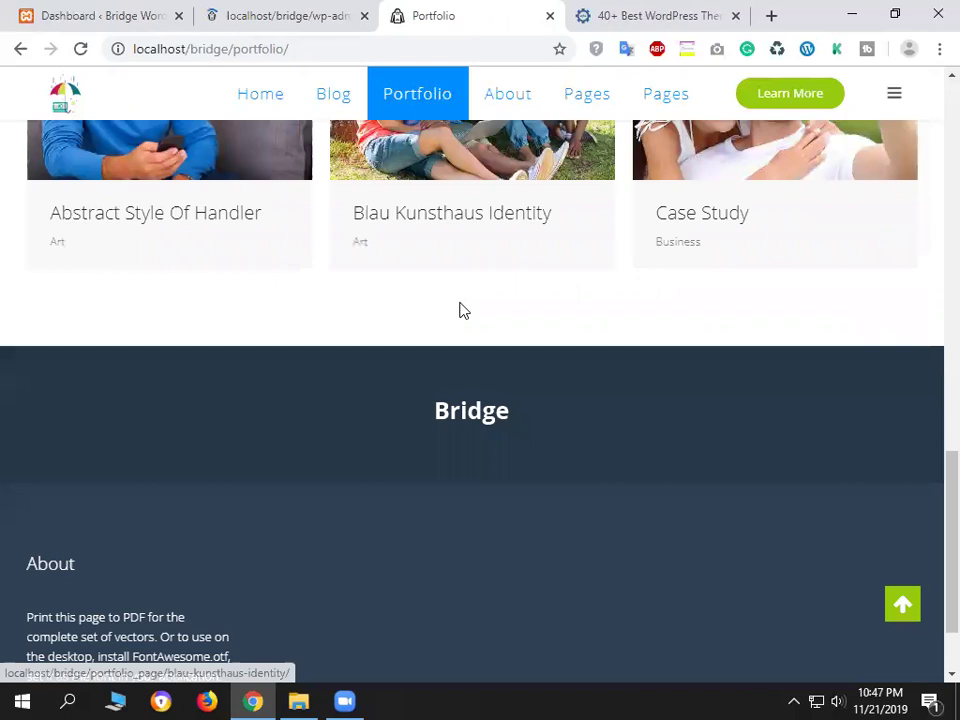
scroll(320, 477, up, 8)
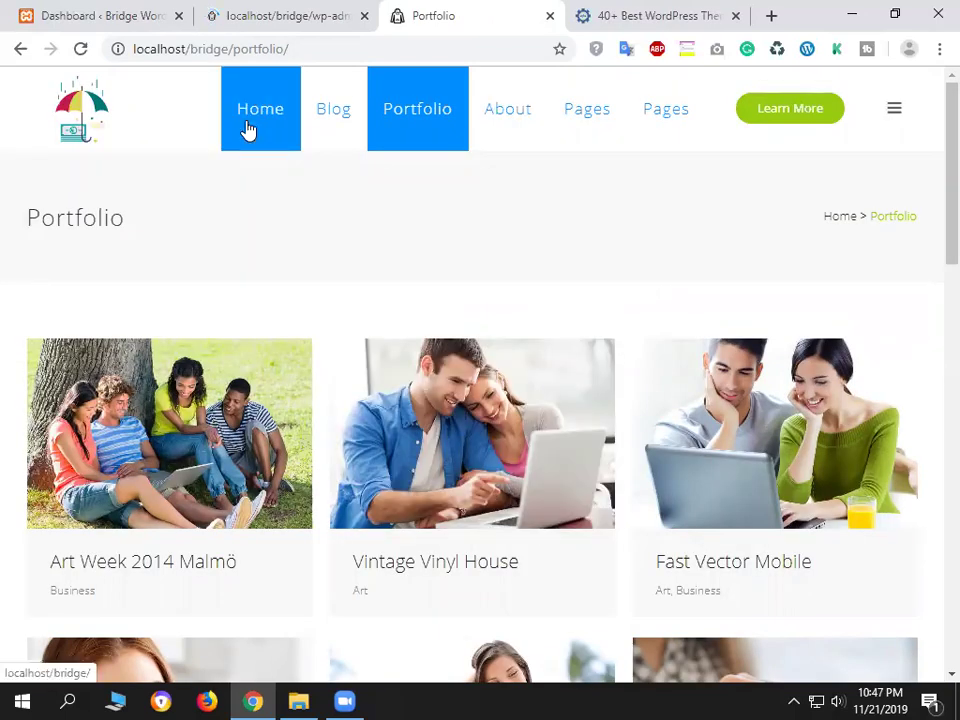
click(288, 148)
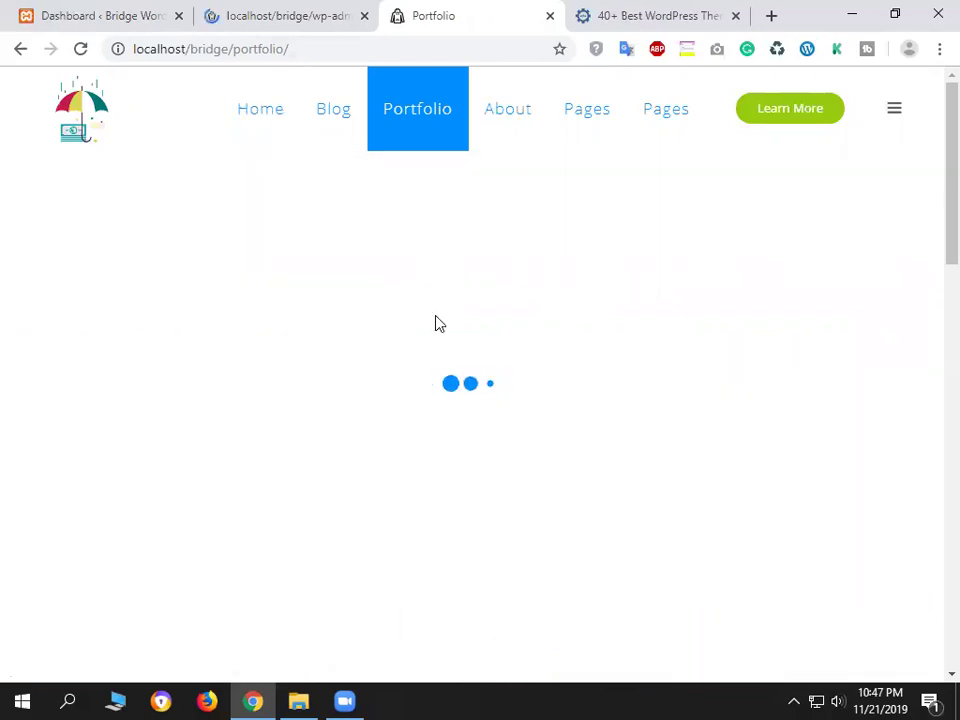
Review the main-menu structure on the WordPress Menus admin page.
click(298, 12)
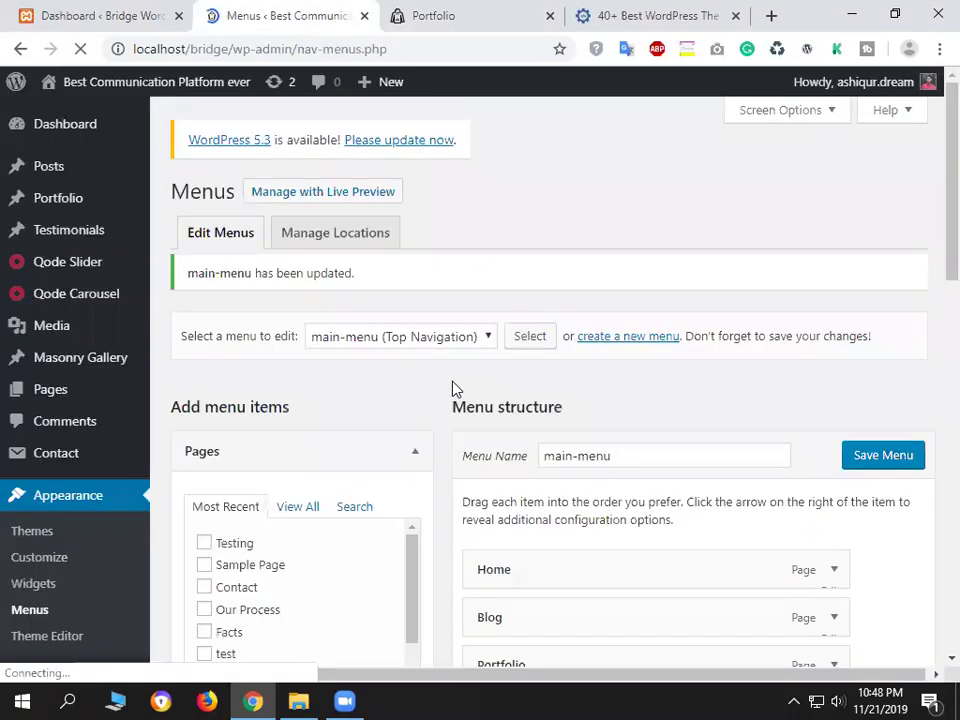
scroll(547, 500, down, 2)
scroll(547, 531, down, 5)
Inspect the first Pages submenu on the live site, including its 3rd Level Menu entry.
click(445, 12)
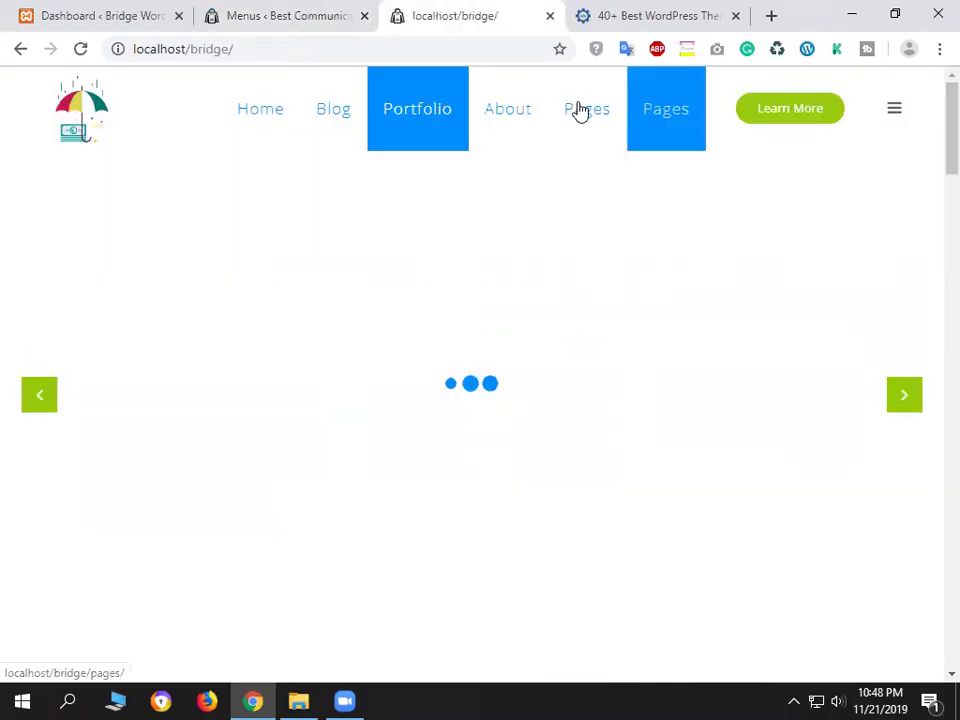
mouse_move(576, 108)
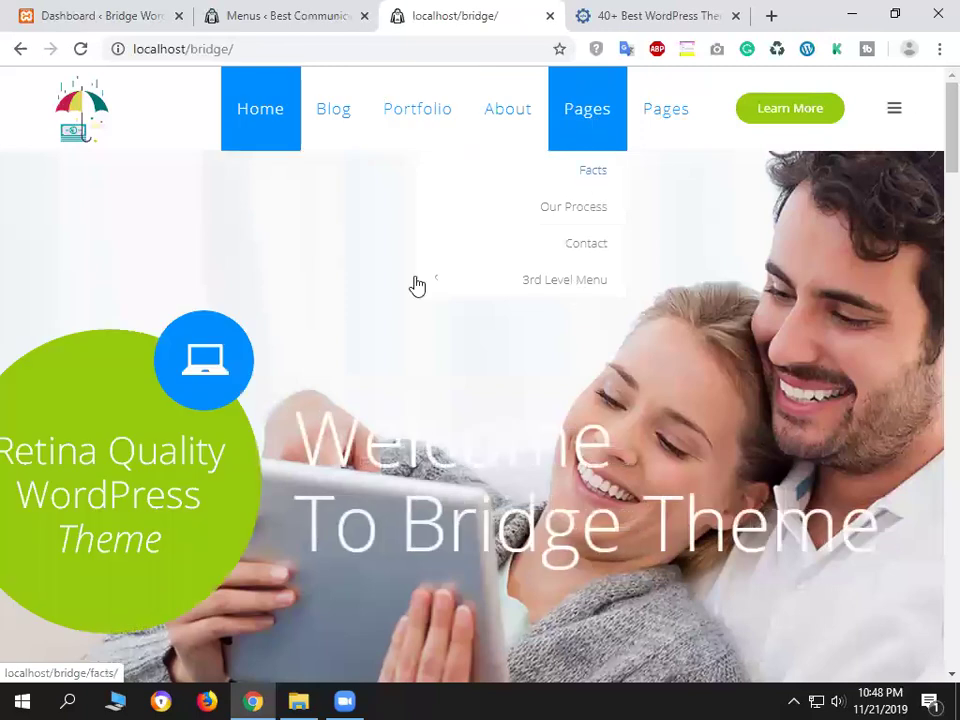
mouse_move(565, 281)
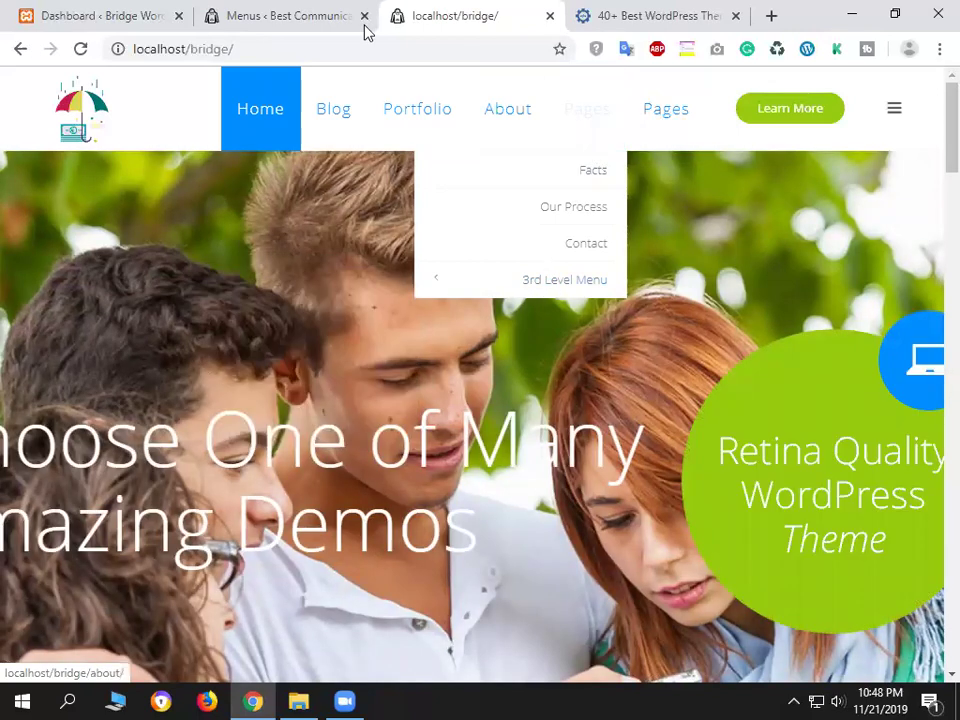
click(262, 15)
click(463, 10)
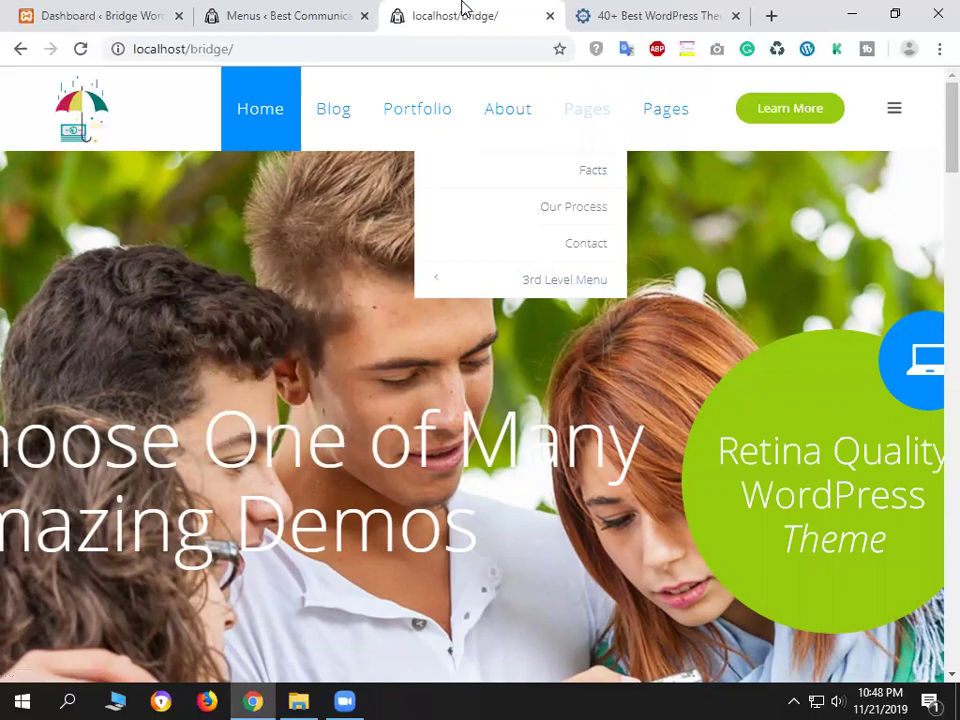
scroll(555, 447, down, 5)
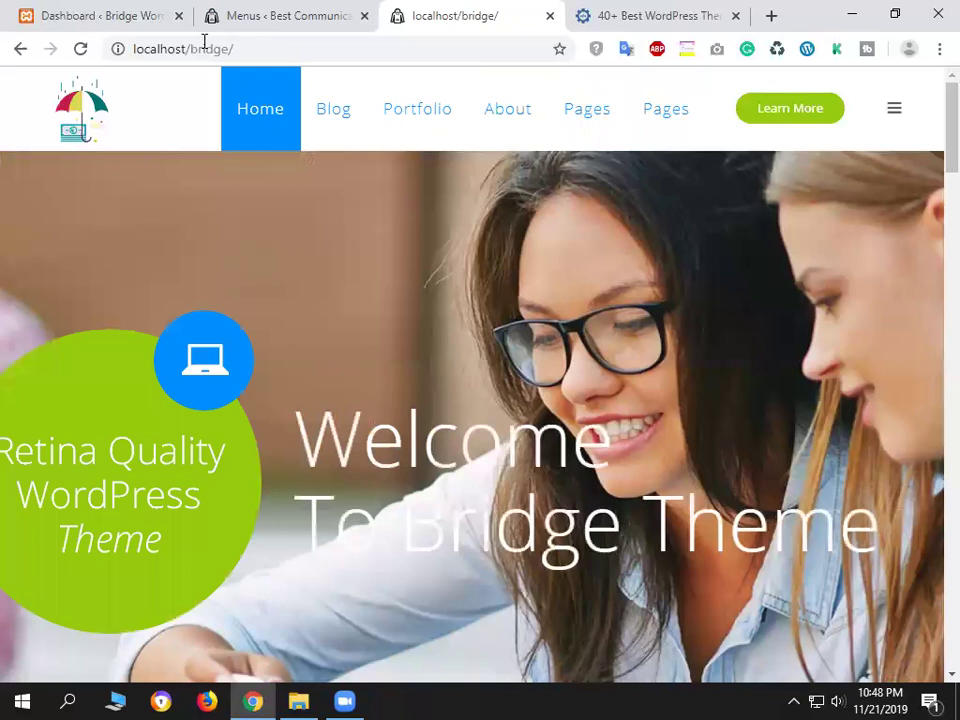
key(ctrl+t)
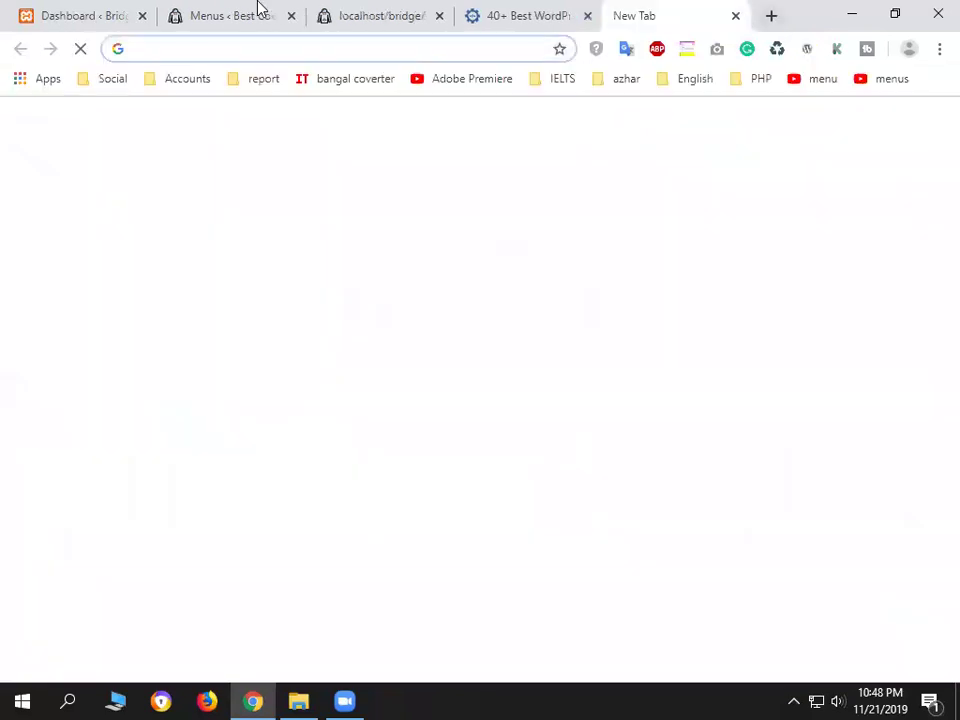
key(ctrl+2)
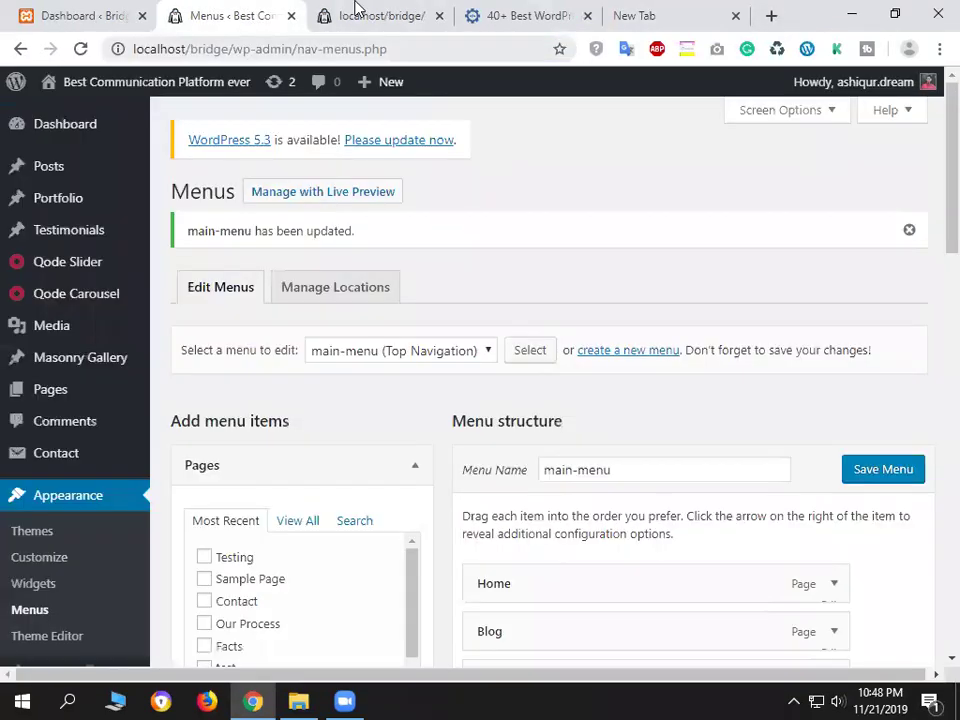
key(ctrl+3)
click(319, 54)
click(281, 52)
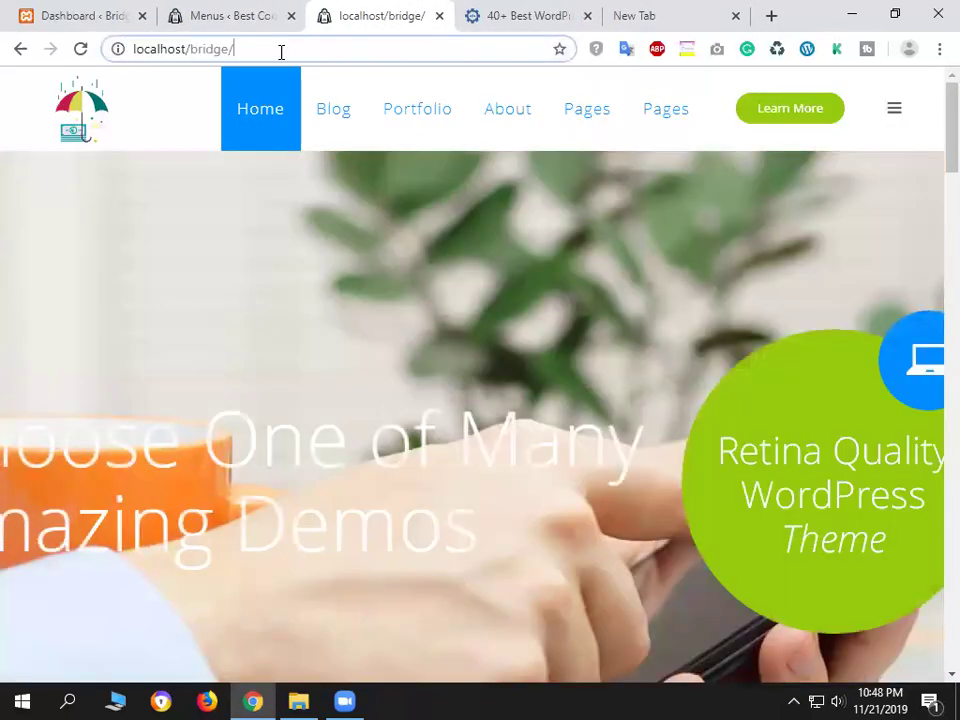
drag(133, 45, 268, 41)
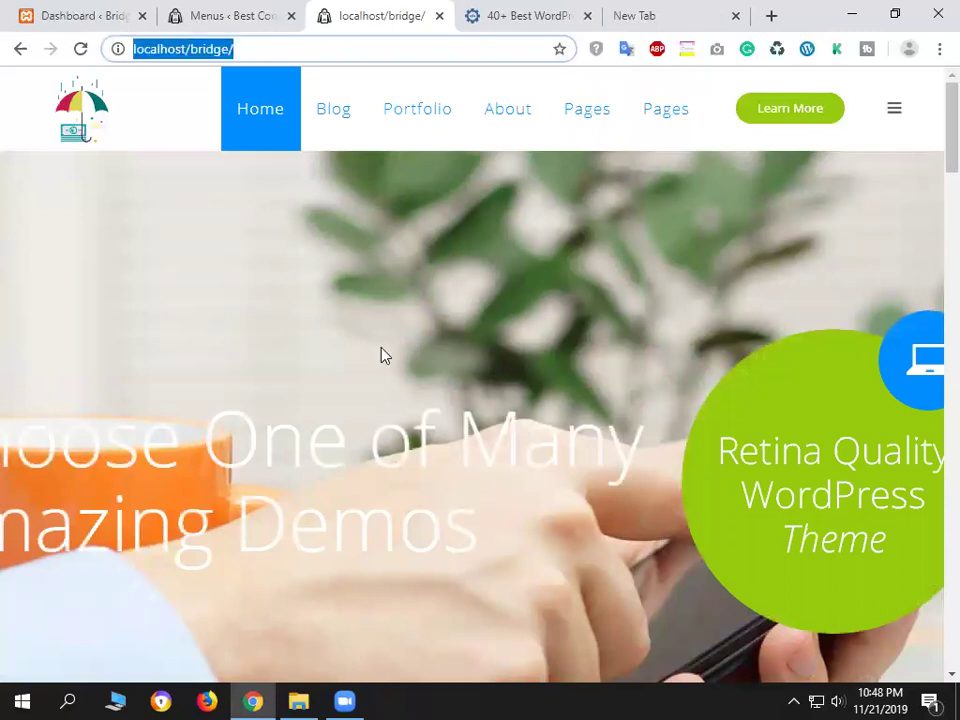
scroll(385, 358, down, 5)
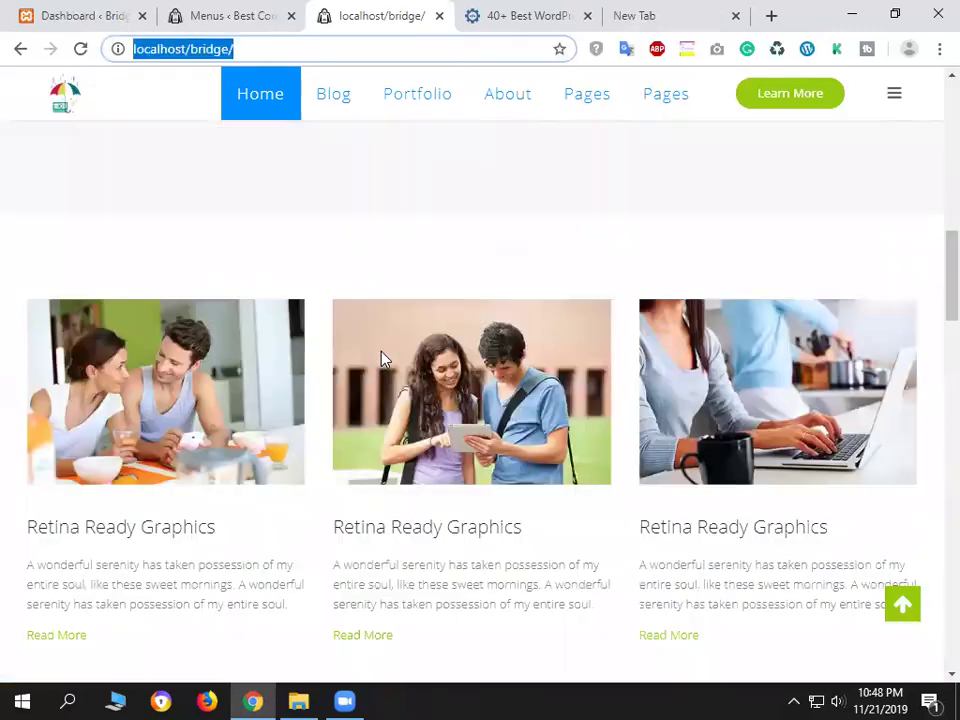
scroll(250, 170, up, 5)
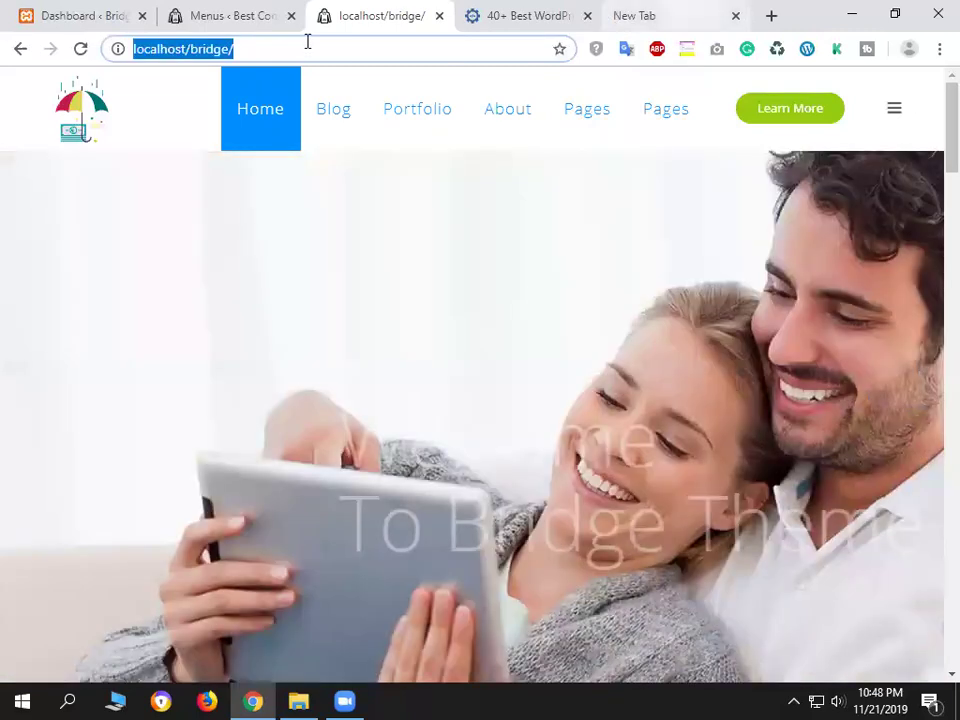
click(700, 20)
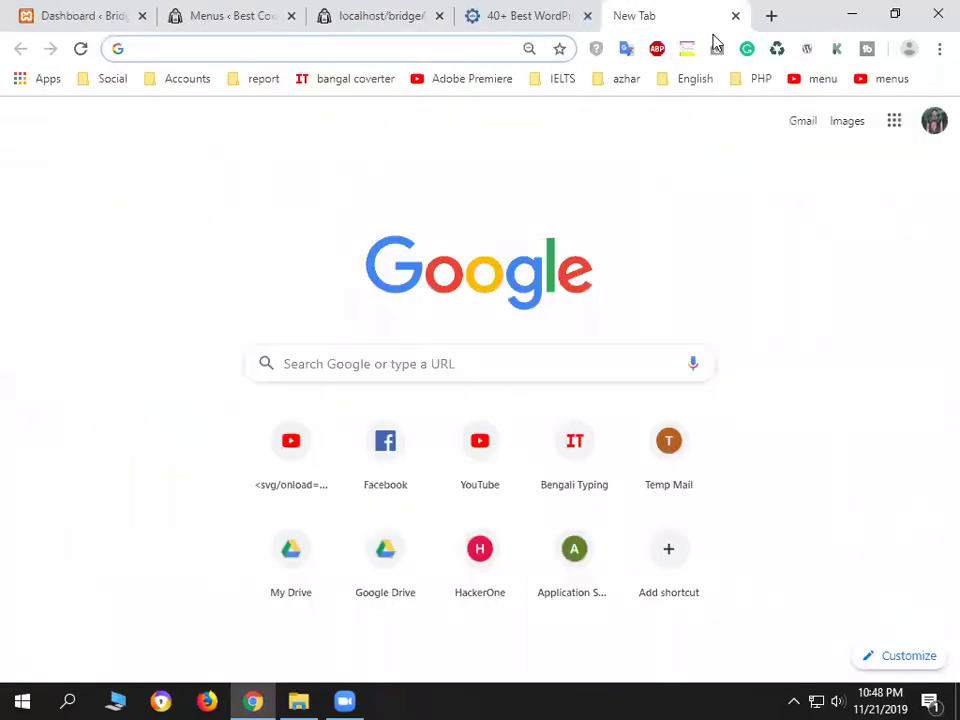
key(ctrl+w)
Examine the live home page down to its Monthly Plan section and highlight its address localhost/bridge/.
click(274, 8)
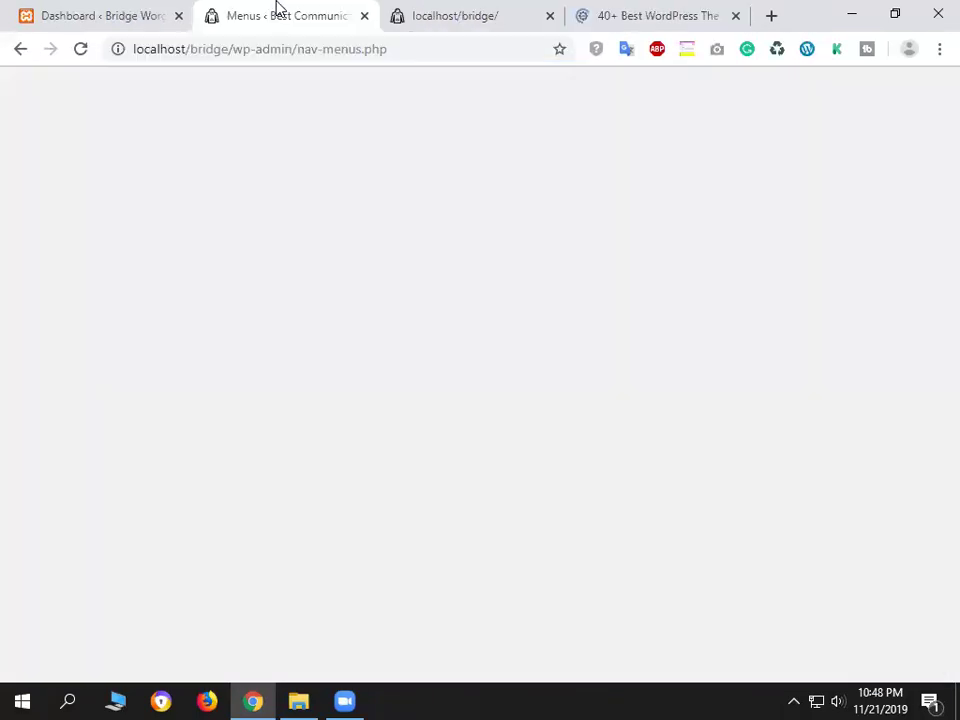
click(459, 8)
click(930, 141)
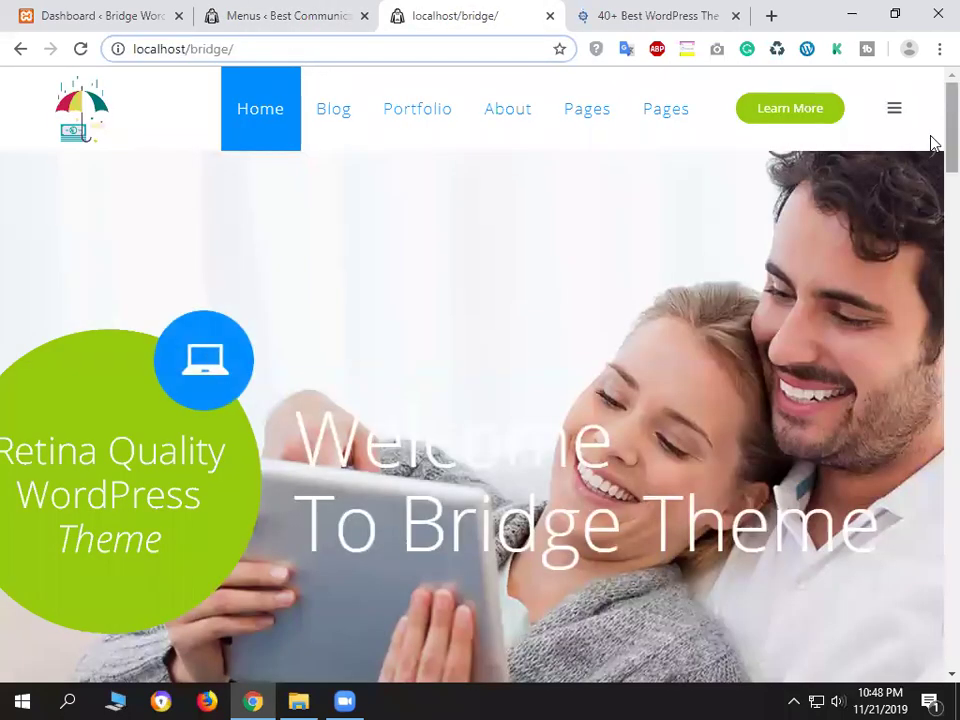
scroll(932, 400, down, 15)
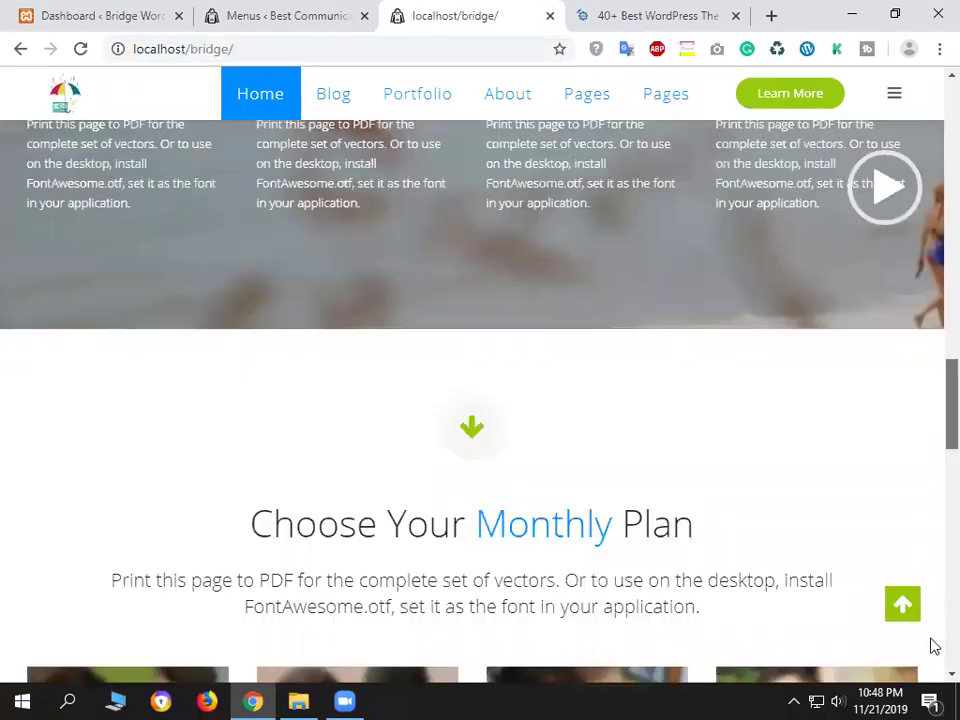
scroll(274, 422, up, 15)
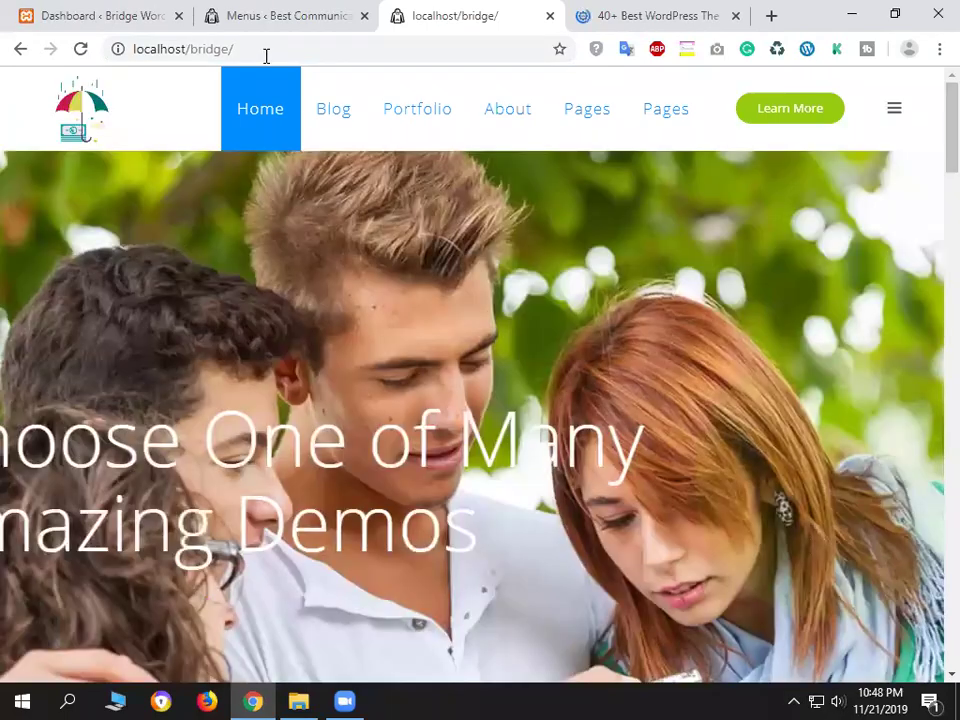
drag(233, 48, 185, 50)
key(ctrl+a)
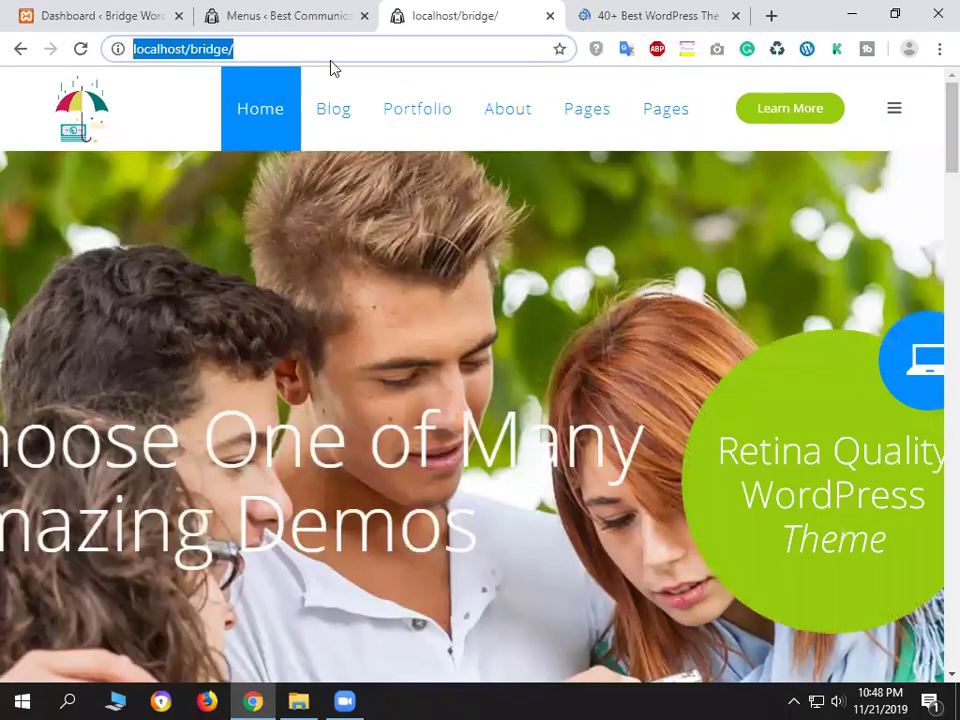
key(End)
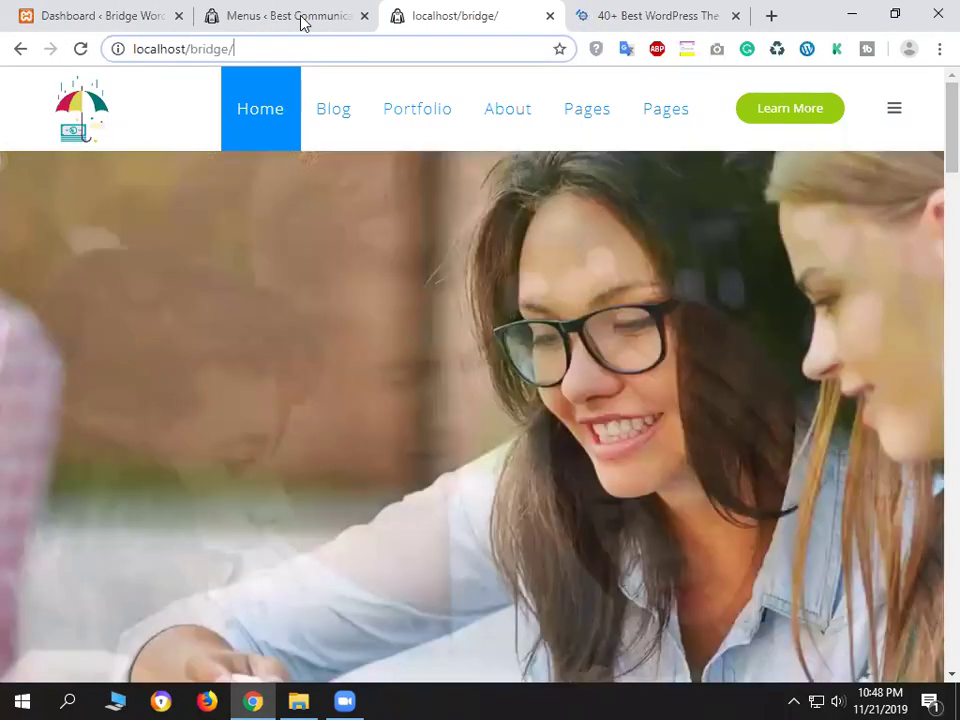
Open the list of all pages in the WordPress admin.
click(305, 17)
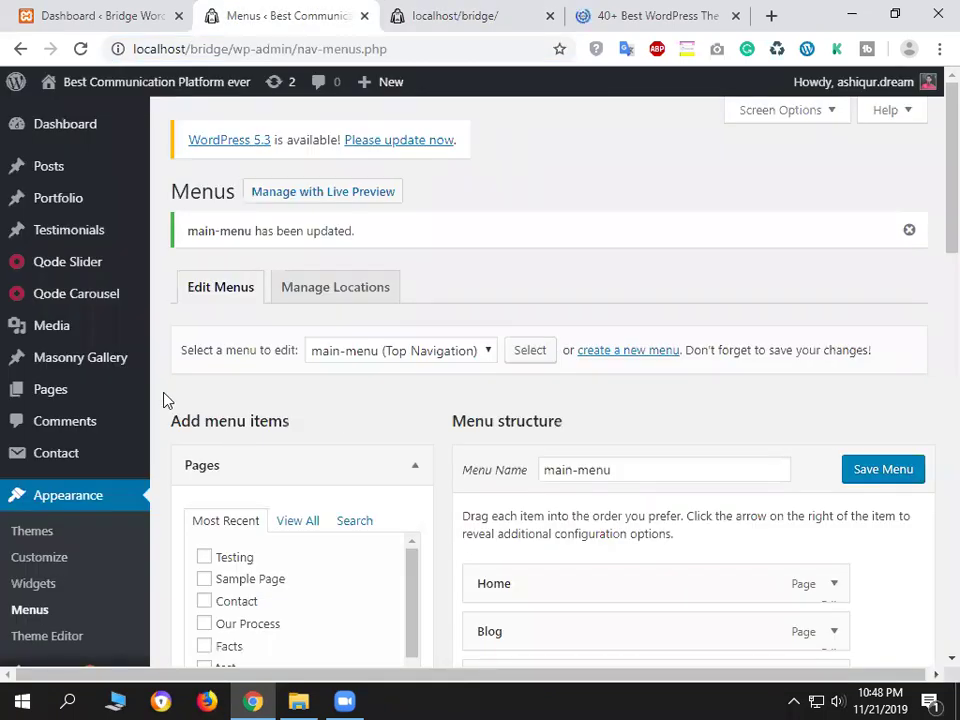
mouse_move(50, 401)
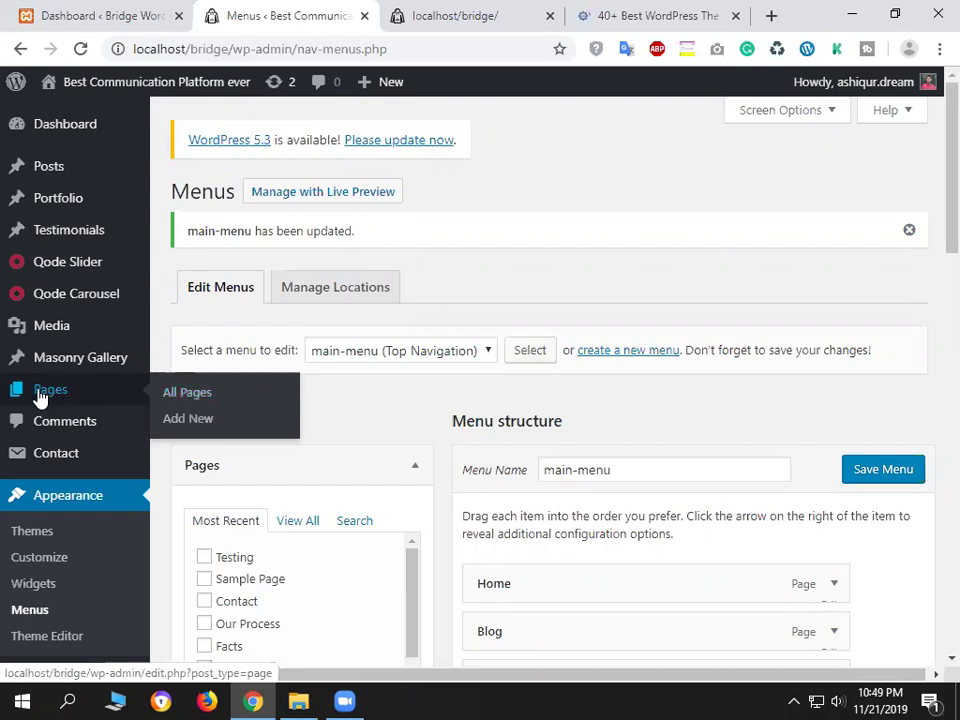
click(207, 398)
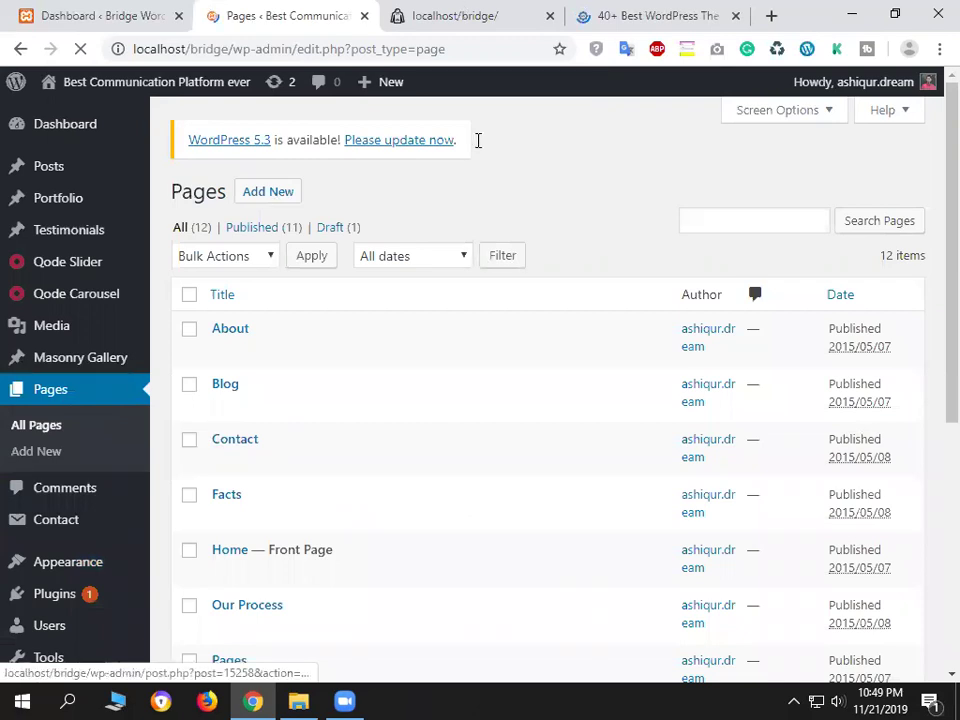
Compare the live home page's sections with the entries in the admin's page list.
key(ctrl+Tab)
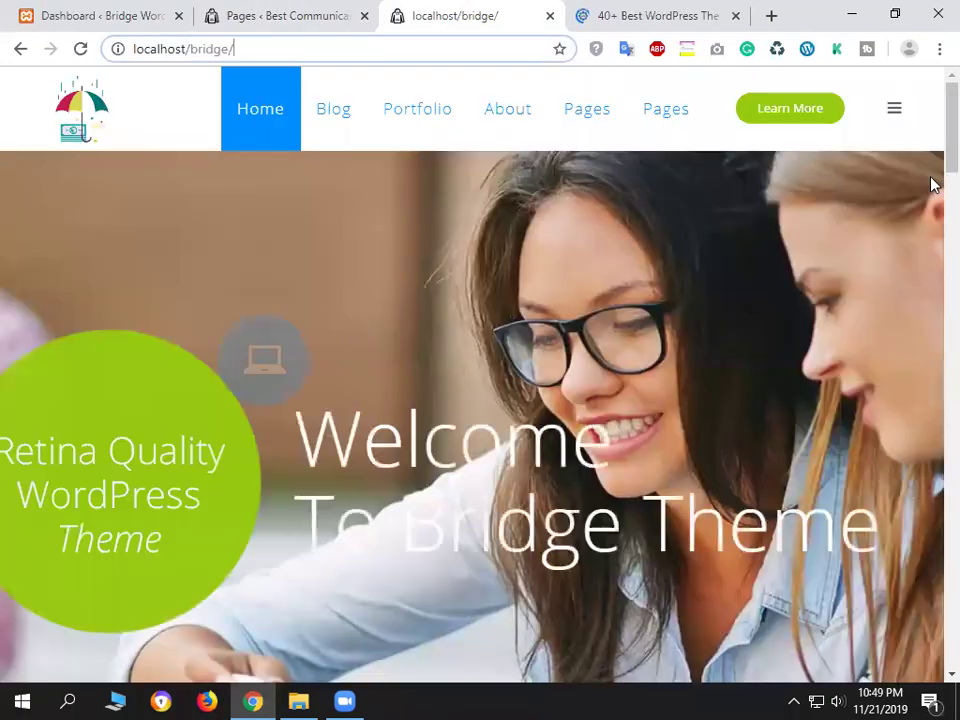
scroll(932, 188, down, 5)
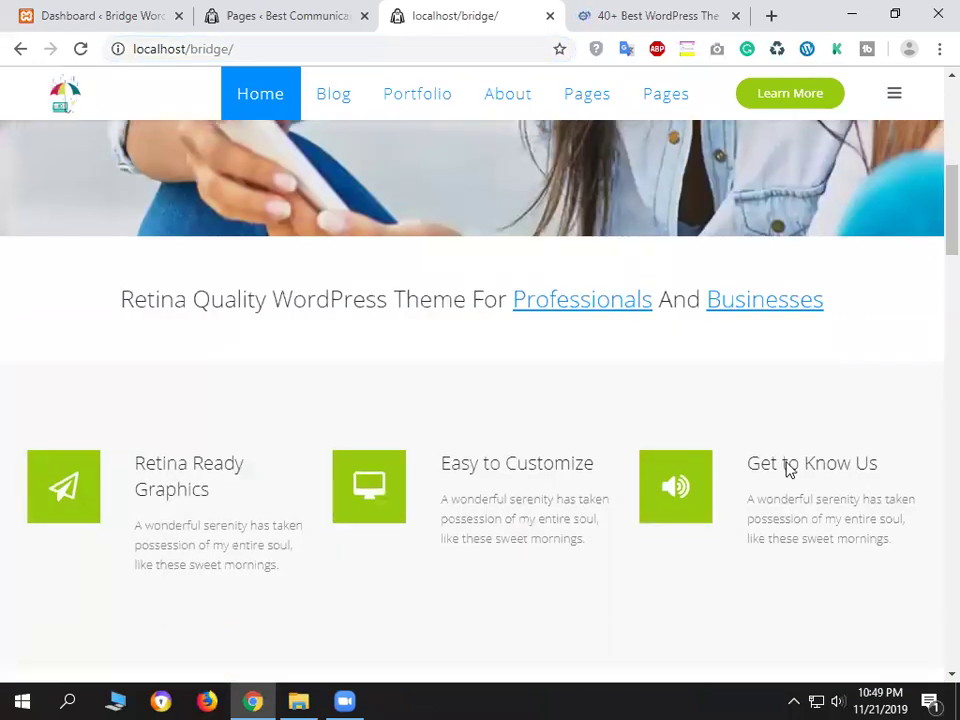
scroll(602, 536, down, 1)
click(311, 10)
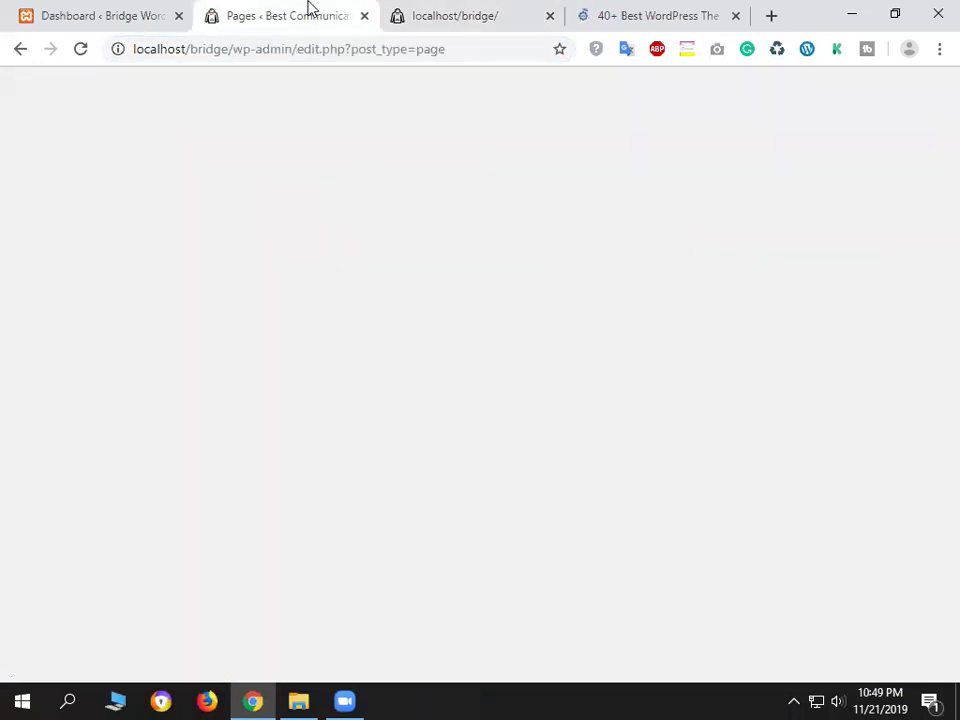
scroll(776, 294, down, 1)
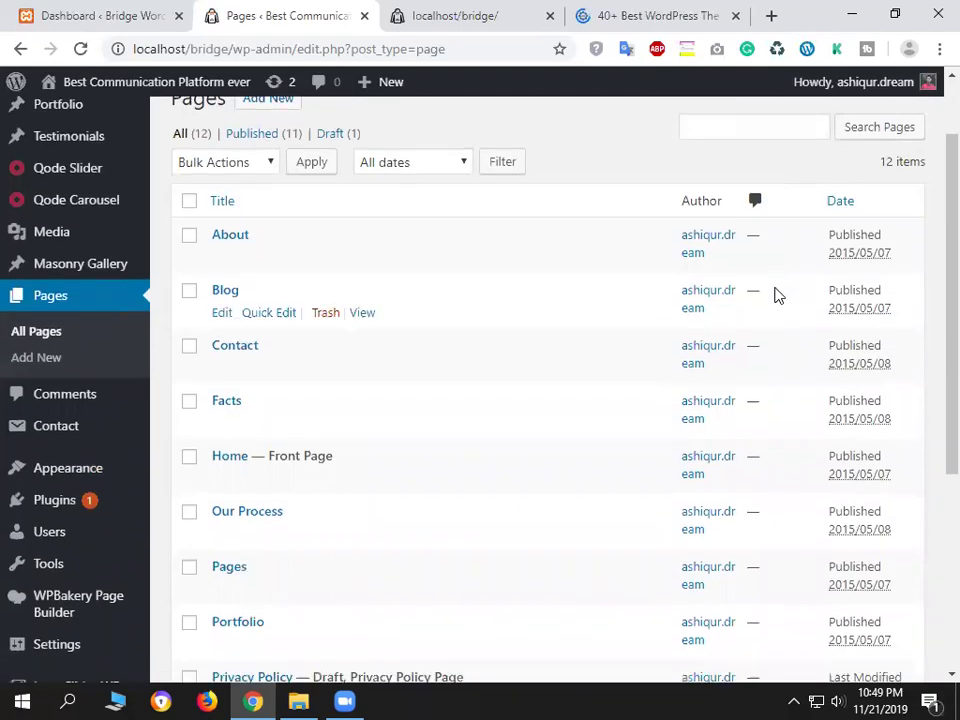
key(ctrl+Tab)
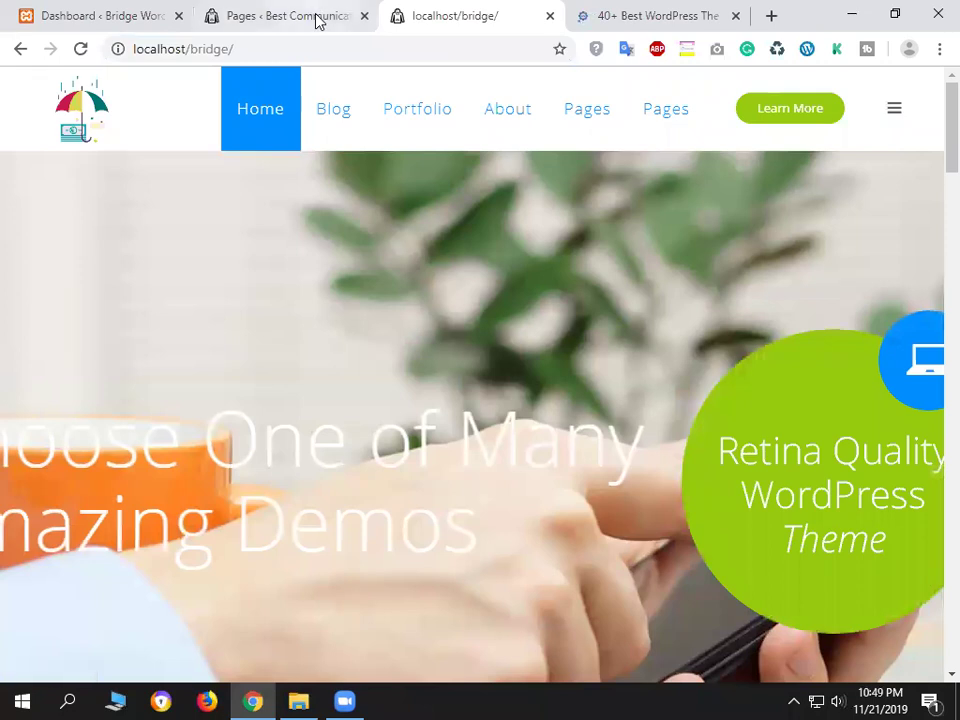
Highlight the Home entry and its Front Page label in the admin's page list.
key(ctrl+shift+Tab)
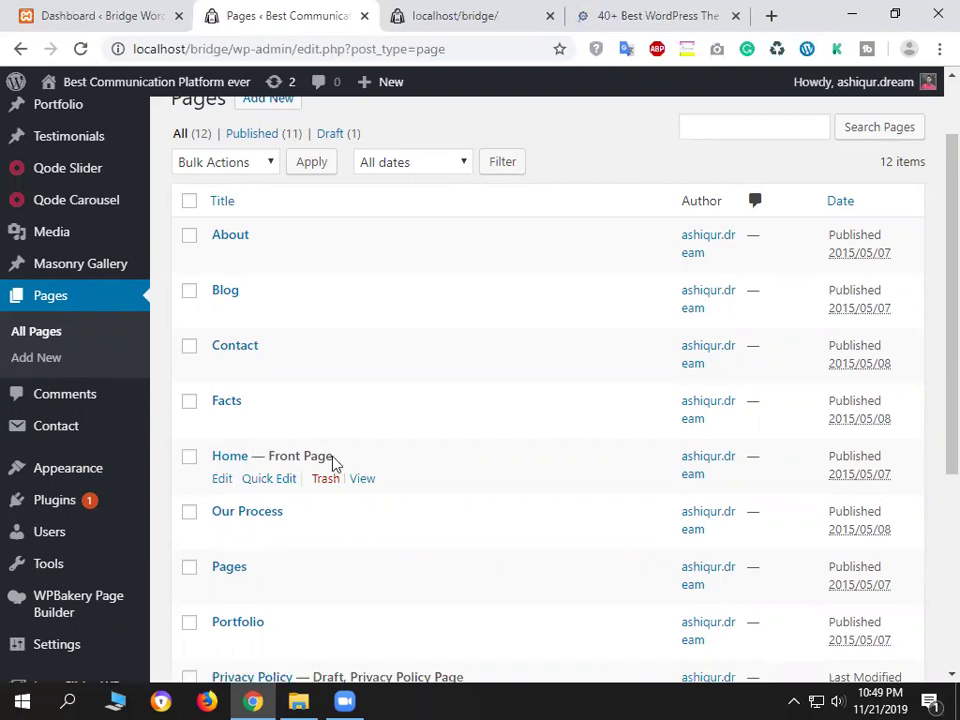
drag(334, 456, 269, 455)
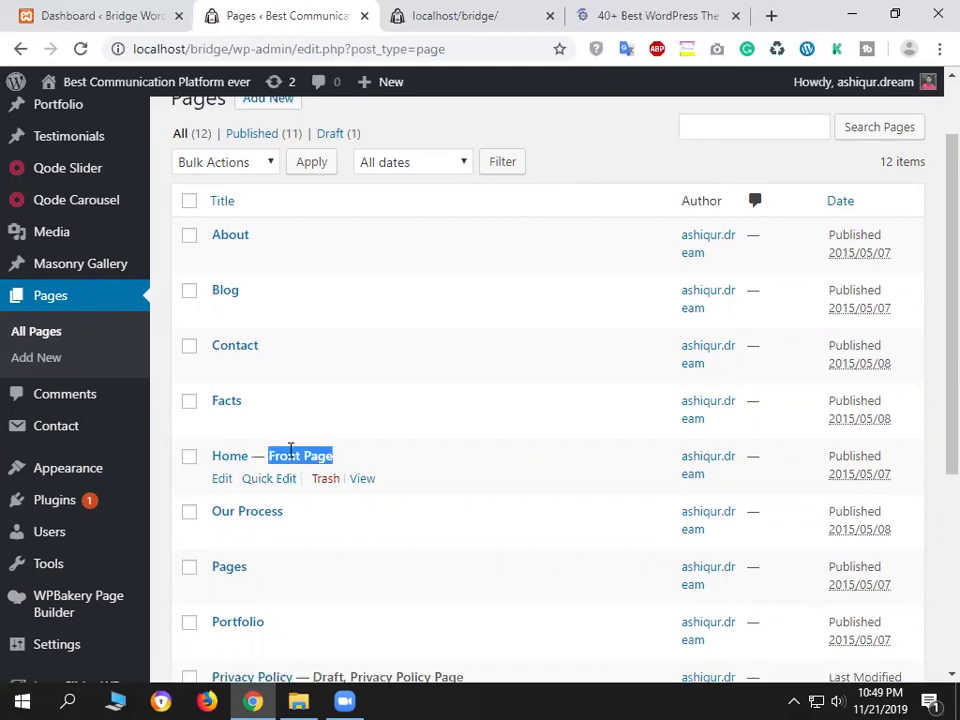
triple_click(313, 450)
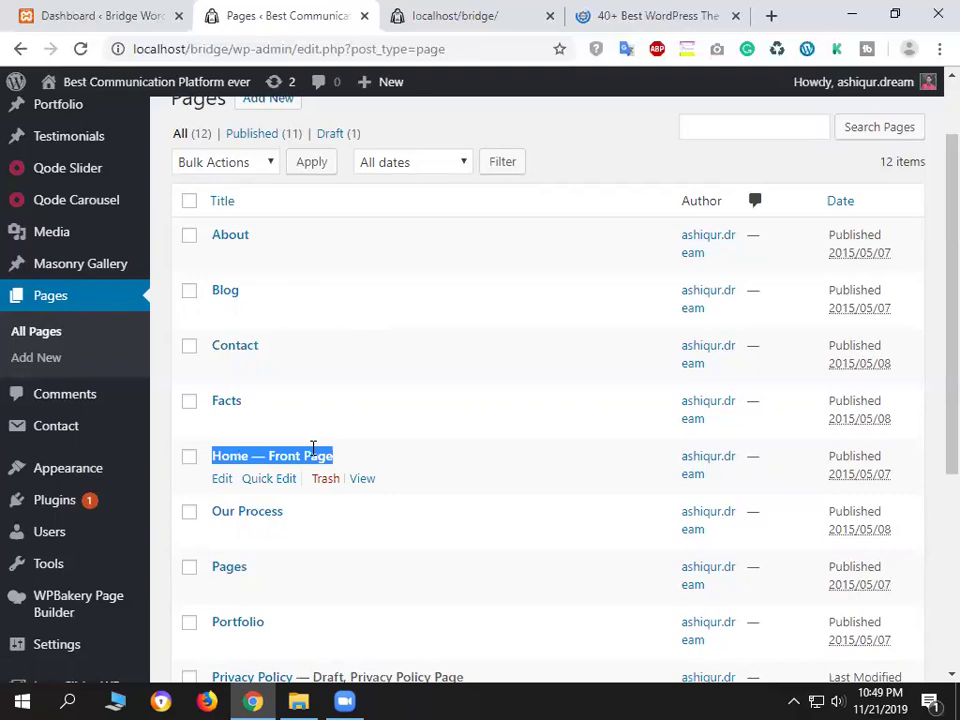
Examine the live home page down to its Starter, Medium, Large and Premium Pack section, returning to the admin's page list.
click(405, 12)
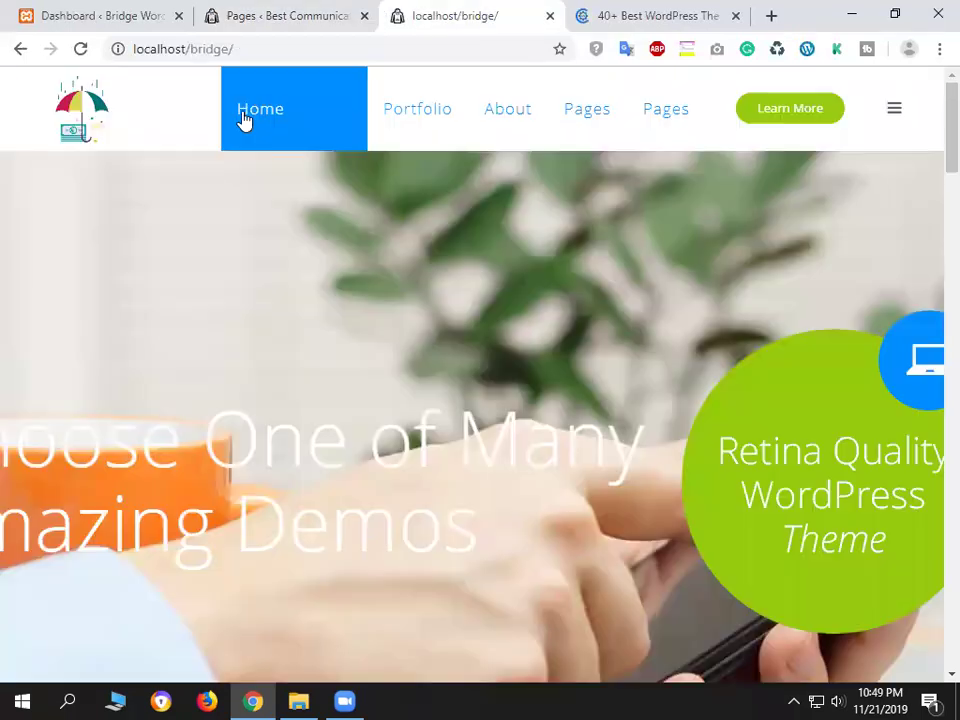
scroll(562, 452, down, 10)
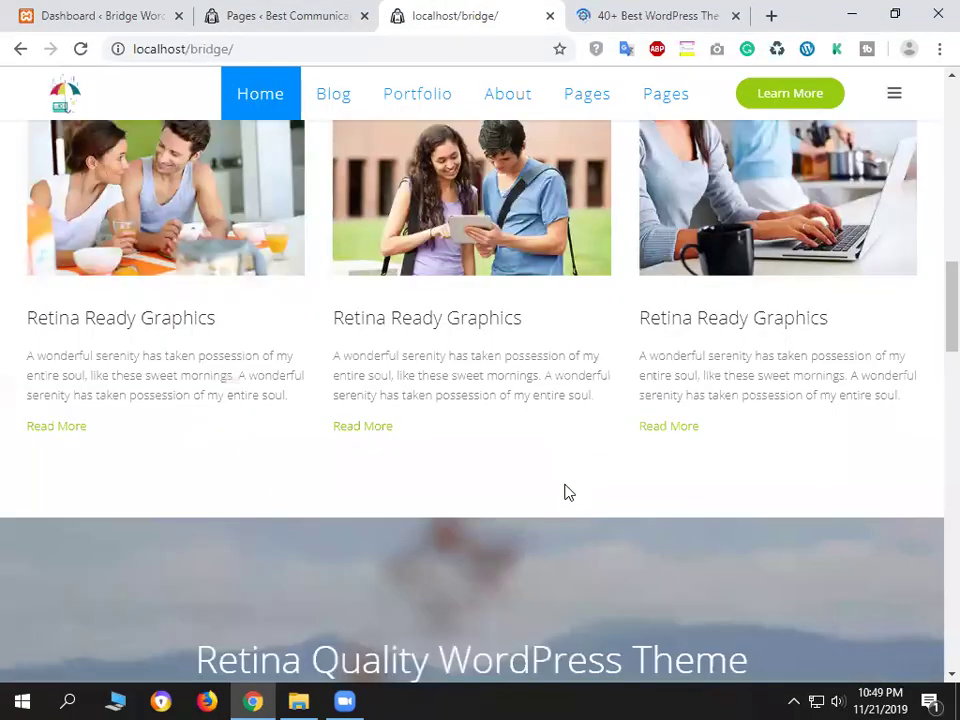
scroll(343, 208, down, 5)
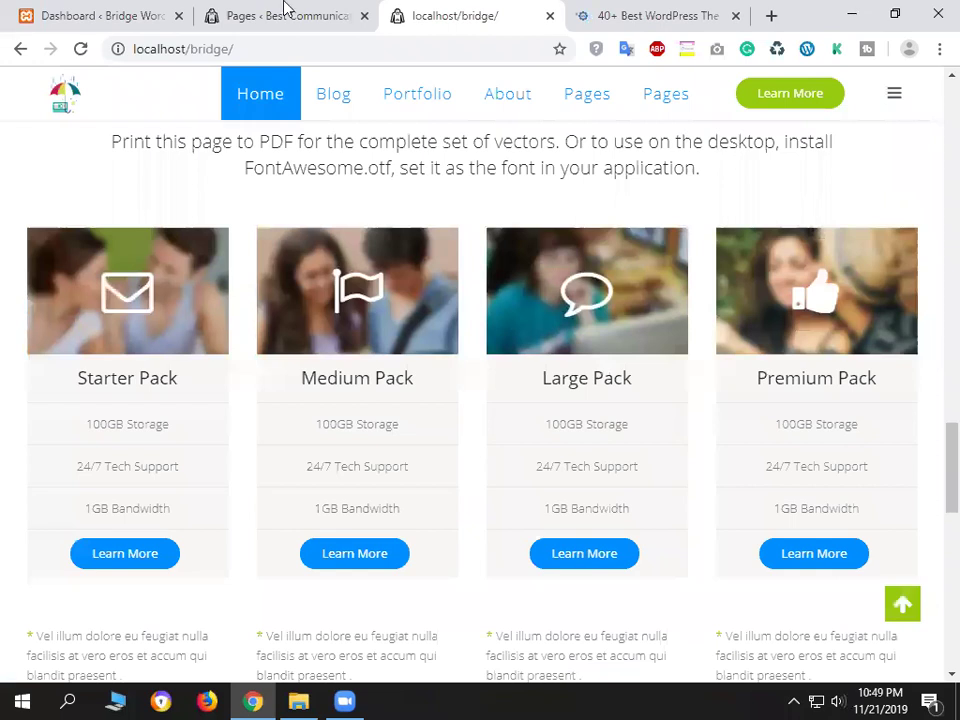
key(ctrl+shift+Tab)
click(600, 221)
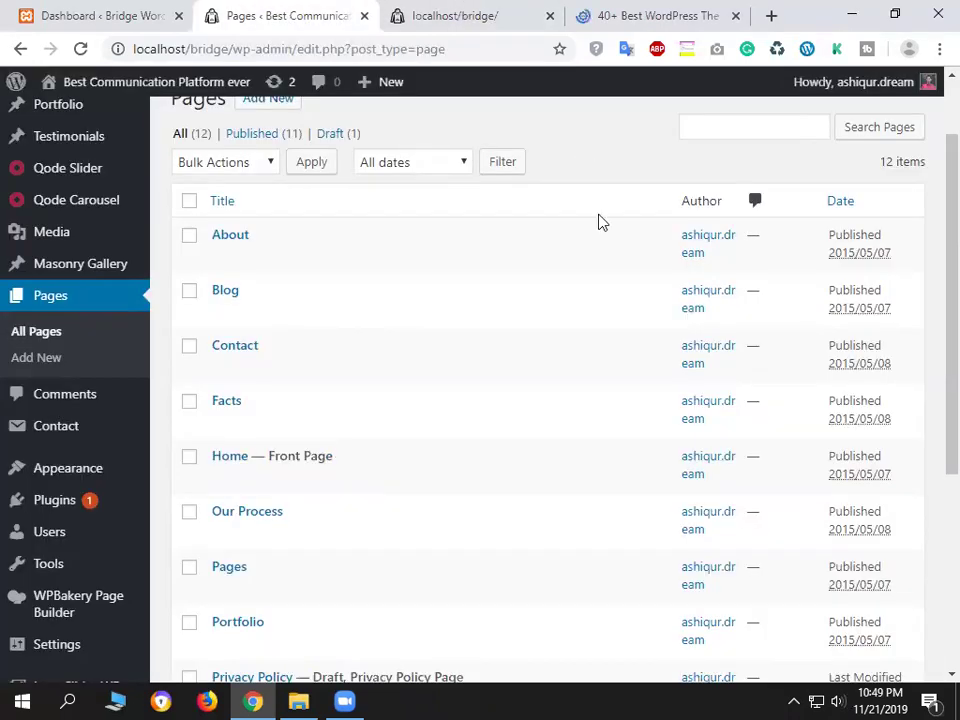
Highlight the live site's address localhost/bridge/ and look through the home page down to its footer.
key(ctrl+Tab)
drag(226, 50, 128, 47)
key(F5)
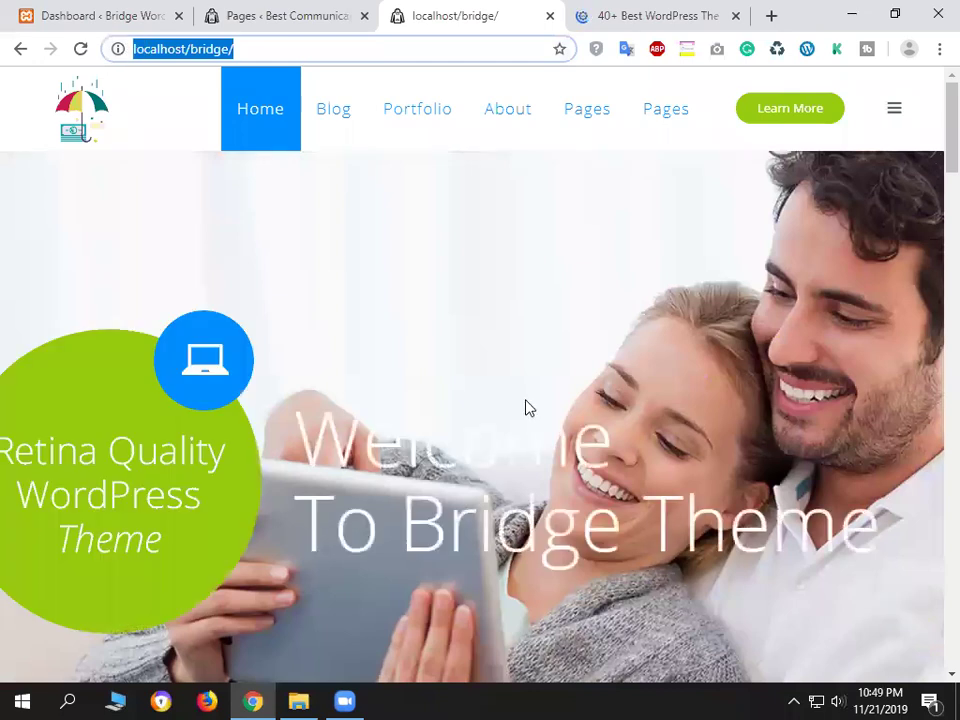
scroll(527, 404, down, 5)
scroll(527, 407, down, 5)
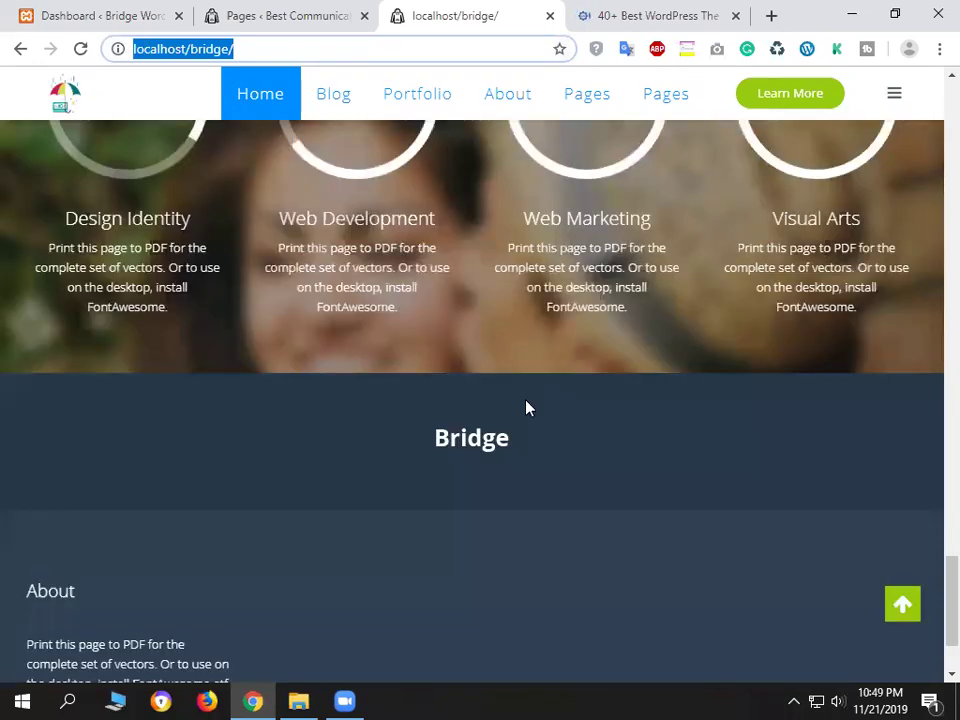
scroll(527, 407, up, 5)
scroll(527, 410, up, 5)
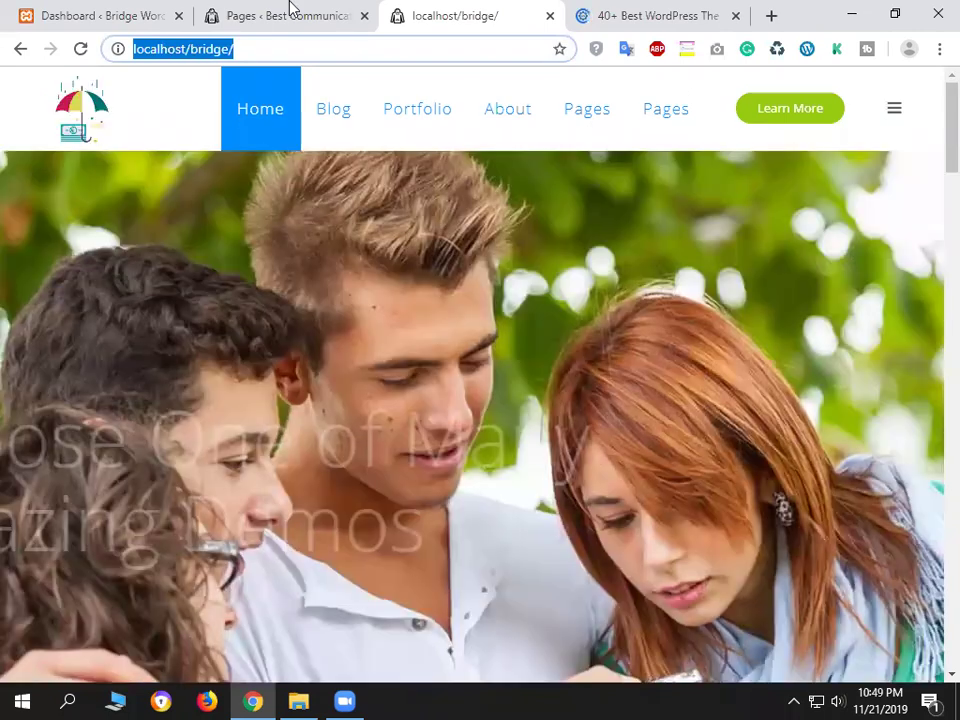
Compare the top of the live home page with the page list and highlight the Front Page label beside Home.
key(ctrl+shift+Tab)
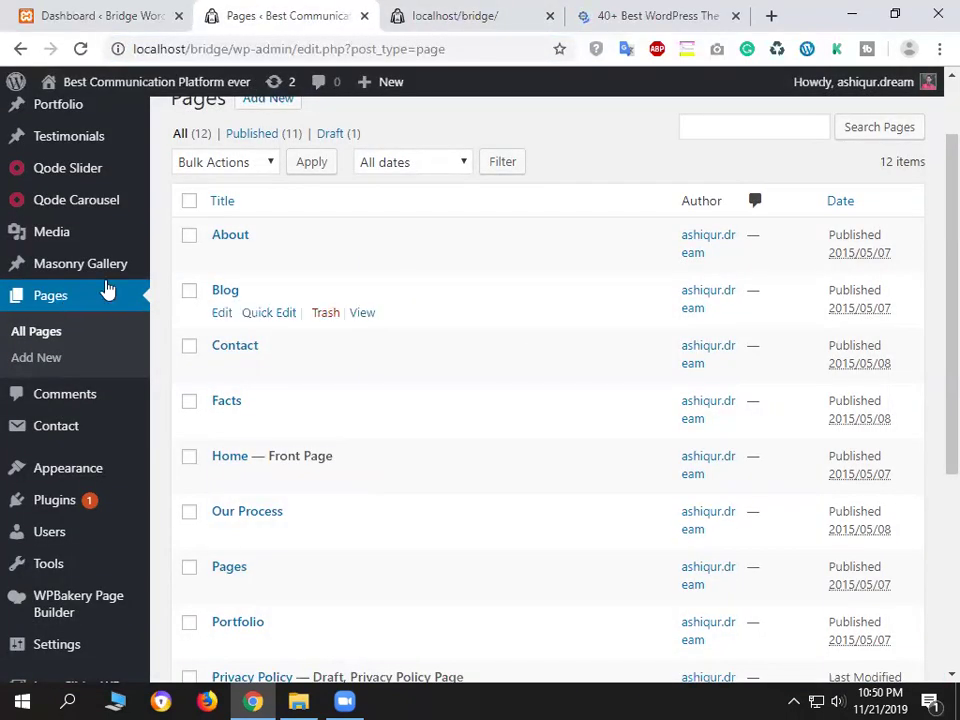
key(ctrl+Tab)
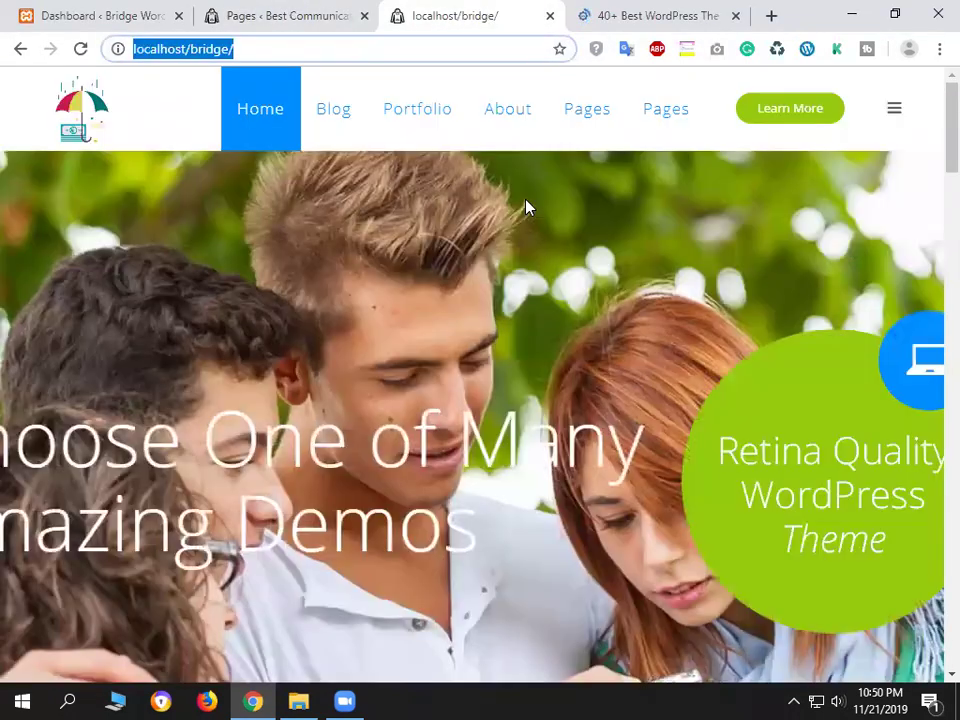
click(222, 12)
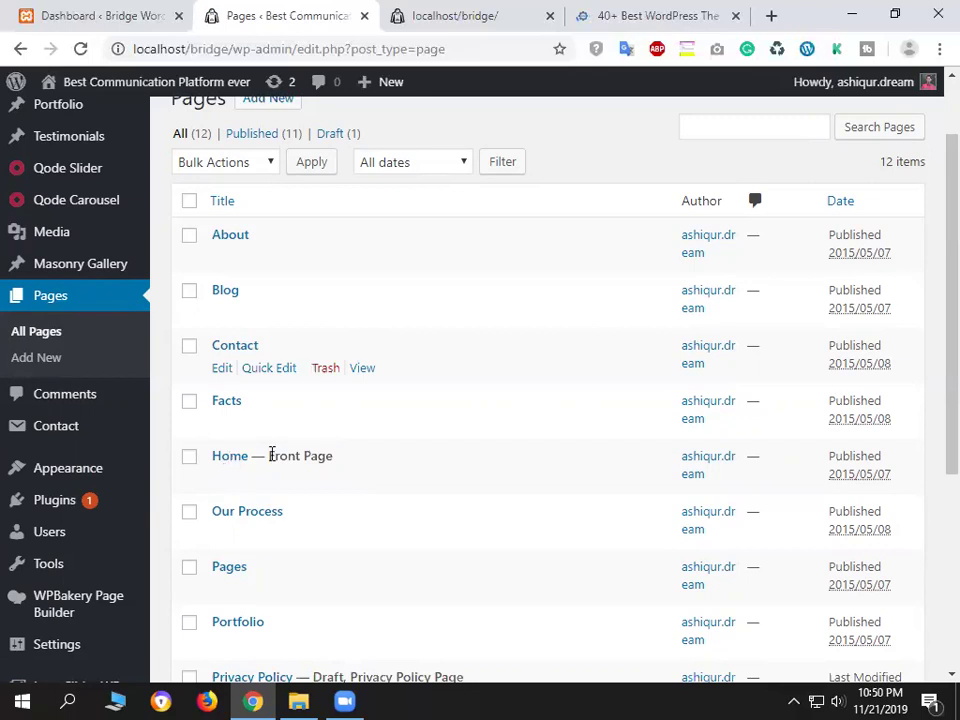
drag(298, 456, 337, 462)
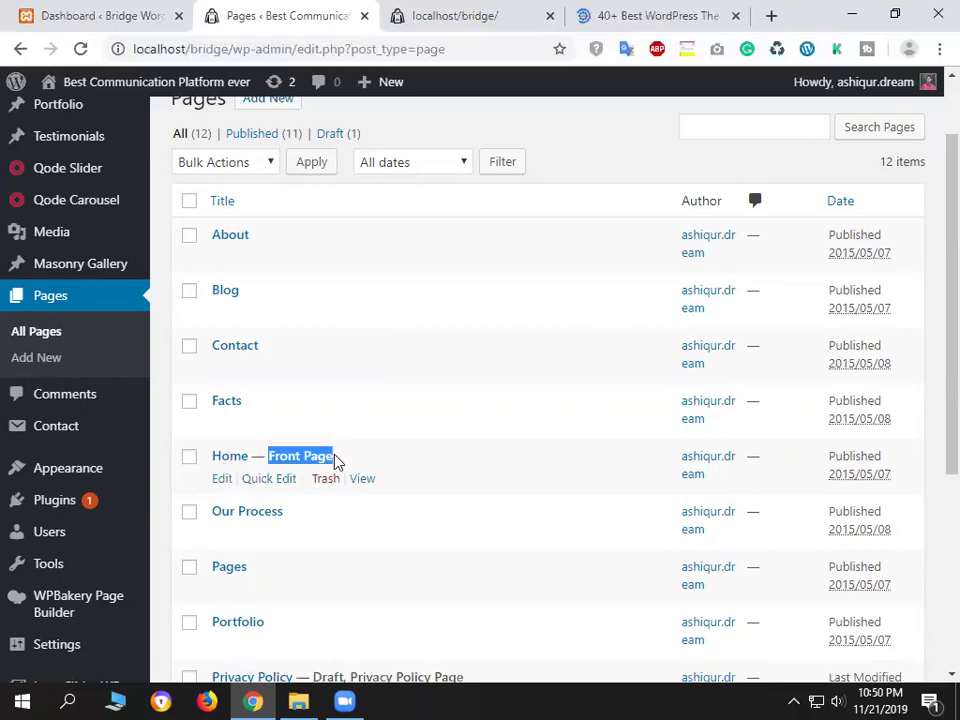
Look through the rest of the admin's page list down to the Testing page.
scroll(934, 440, down, 3)
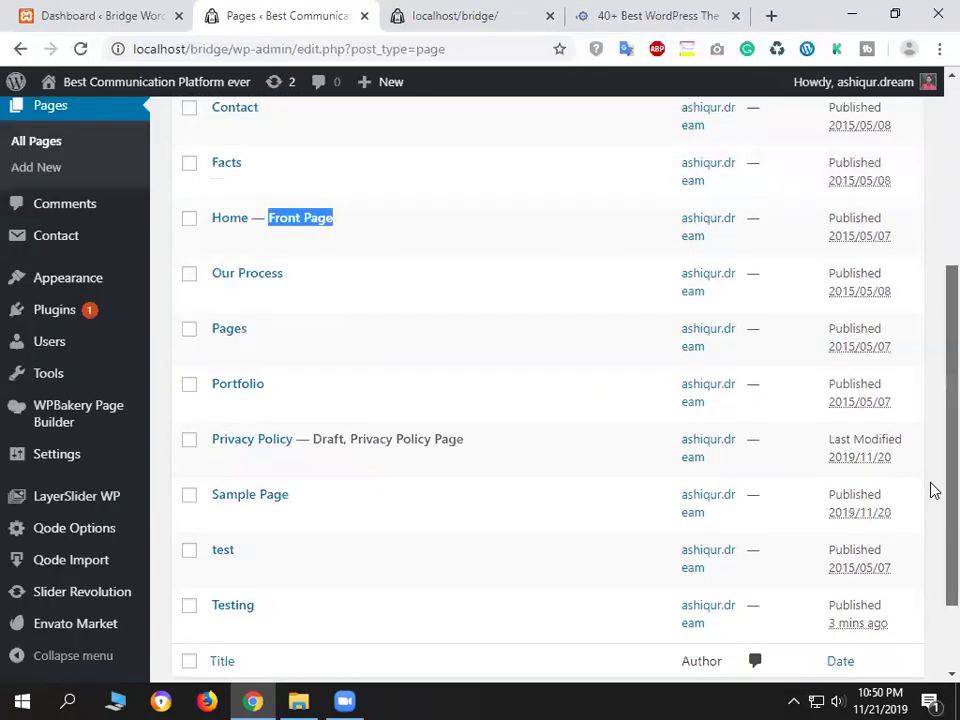
scroll(335, 540, down, 2)
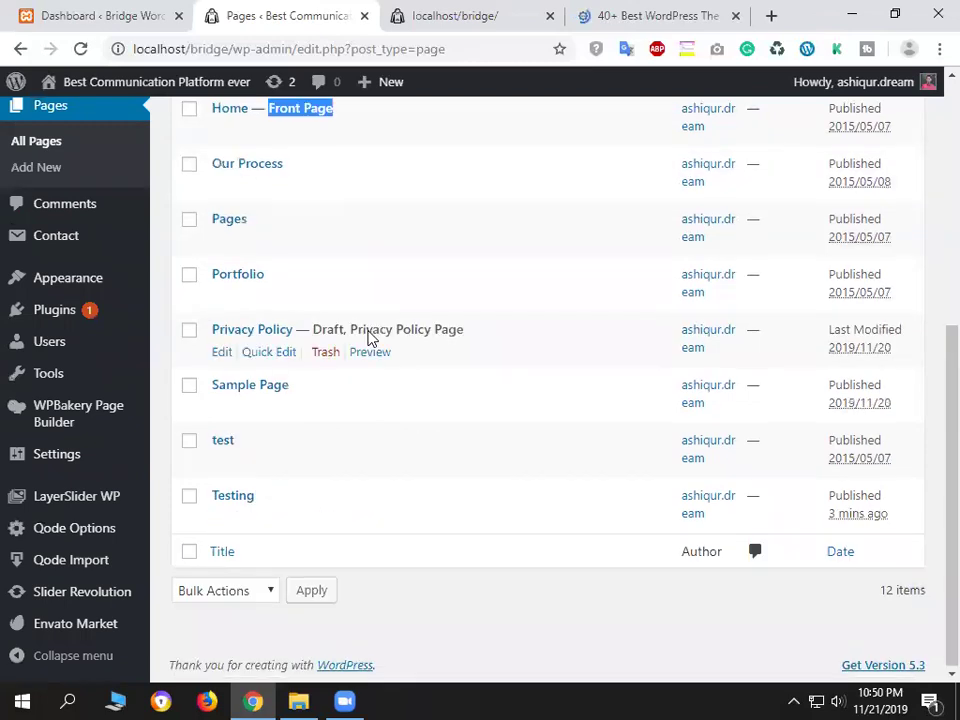
scroll(493, 340, up, 5)
scroll(493, 340, down, 5)
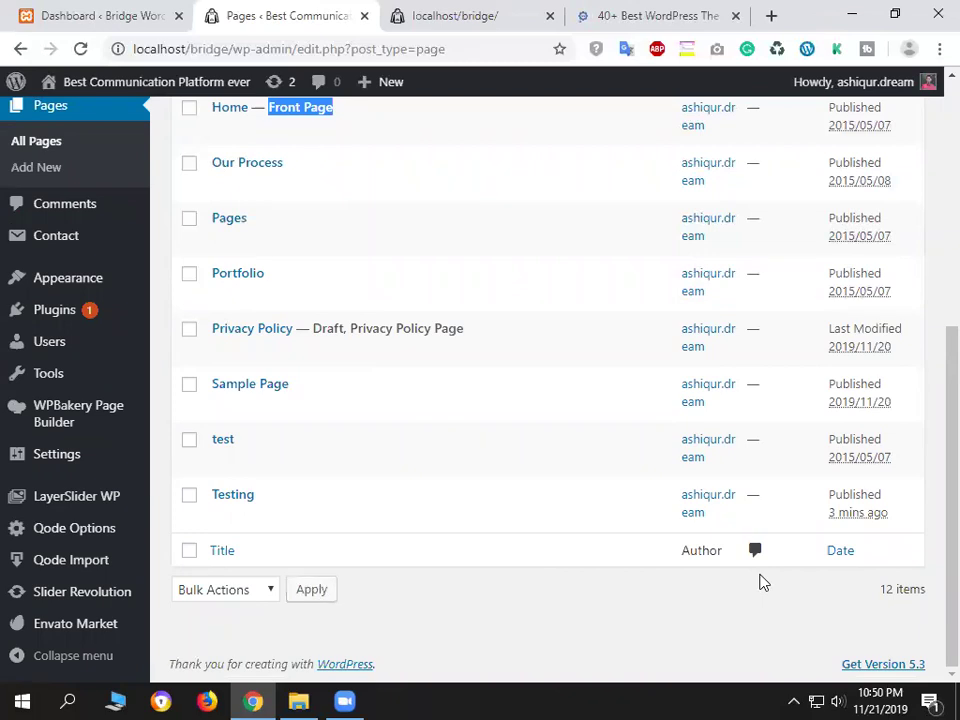
click(647, 581)
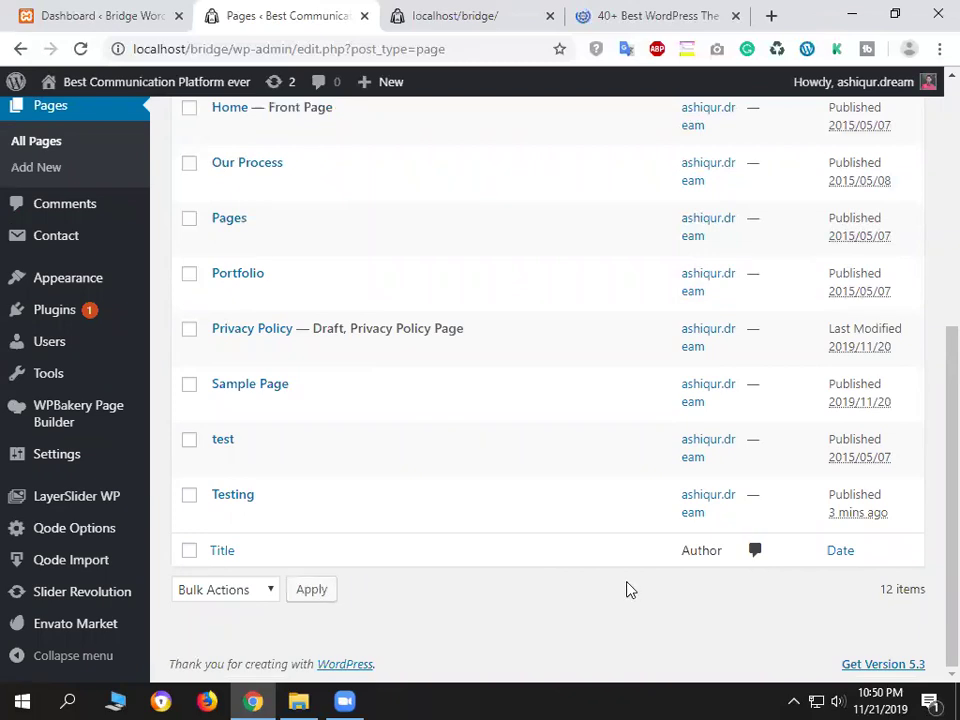
Highlight the Front Page label again, followed by the complete Home — Front Page title in the page list.
scroll(250, 540, up, 5)
drag(270, 540, 343, 555)
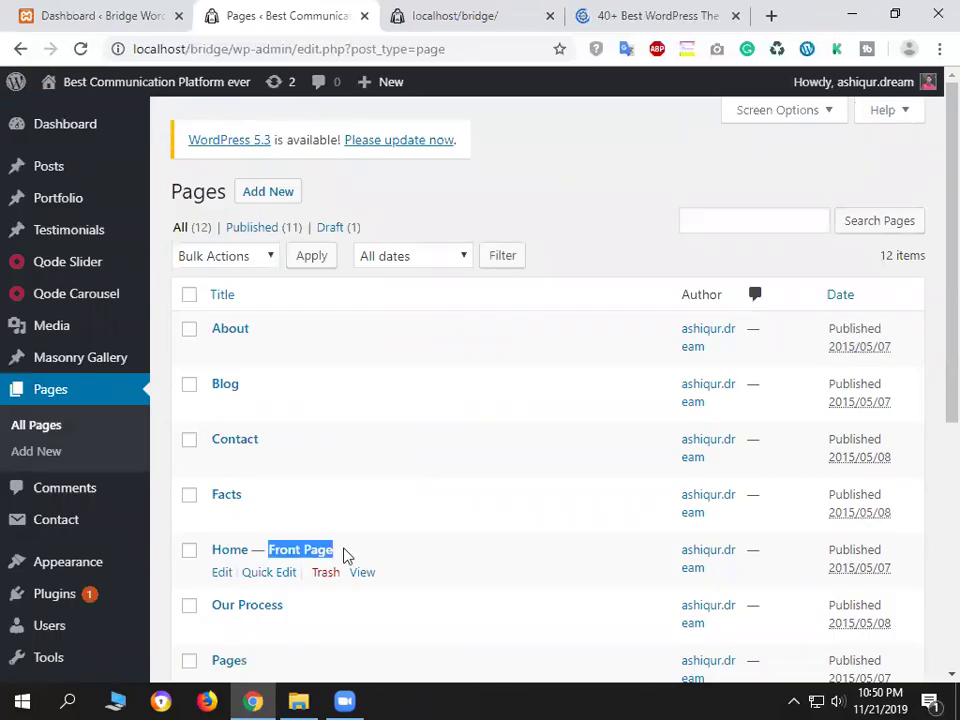
scroll(418, 506, down, 2)
click(297, 363)
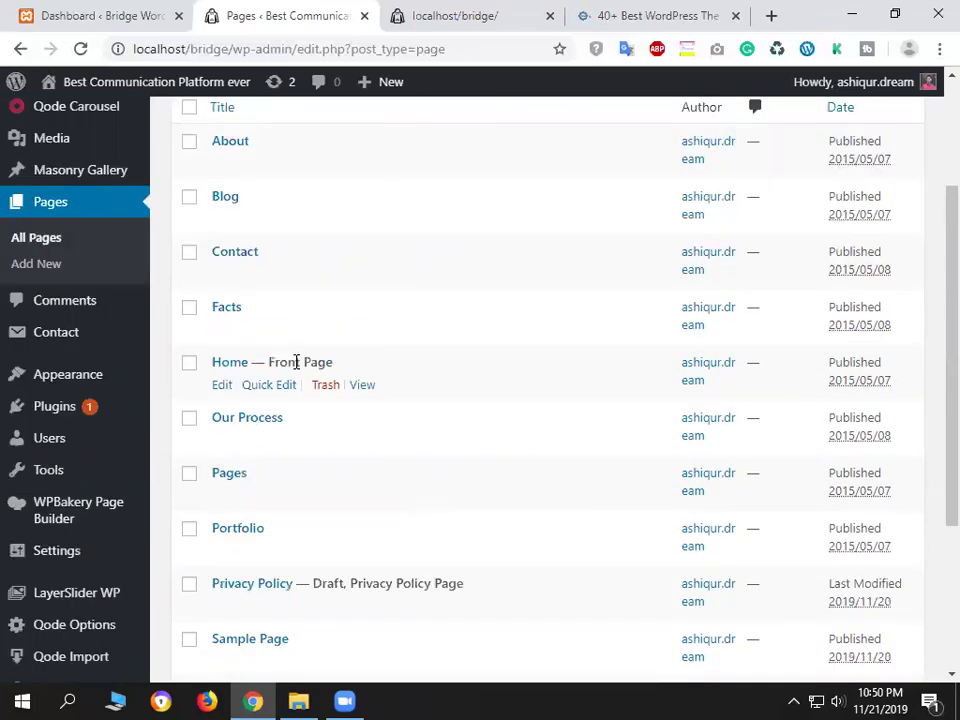
triple_click(222, 390)
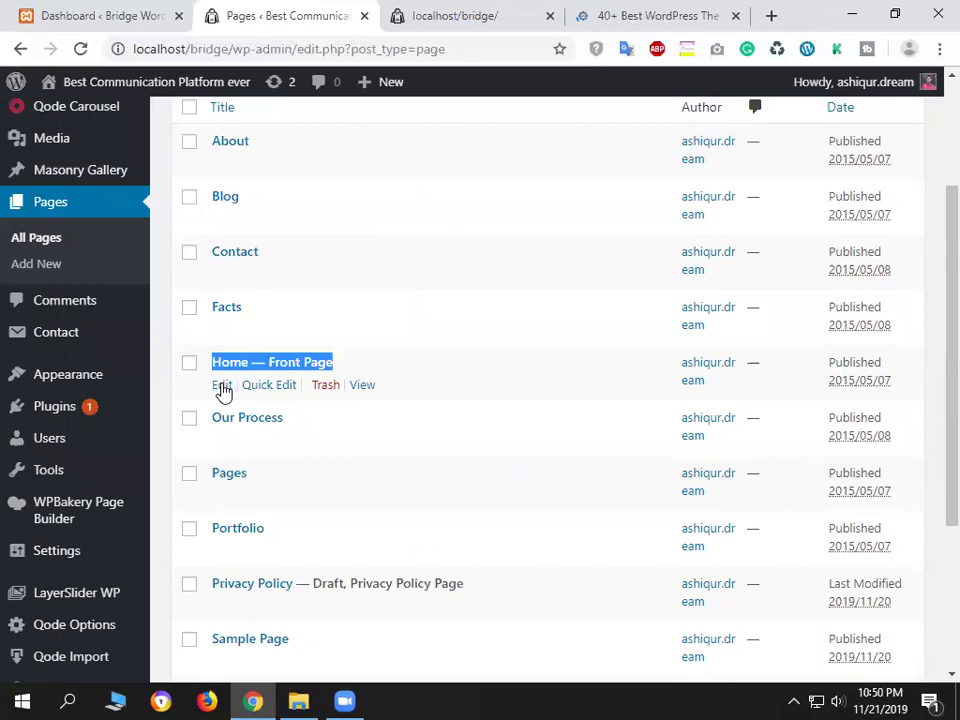
Open the Home page for editing in a separate browser tab and return the original tab to the page list.
click(222, 388)
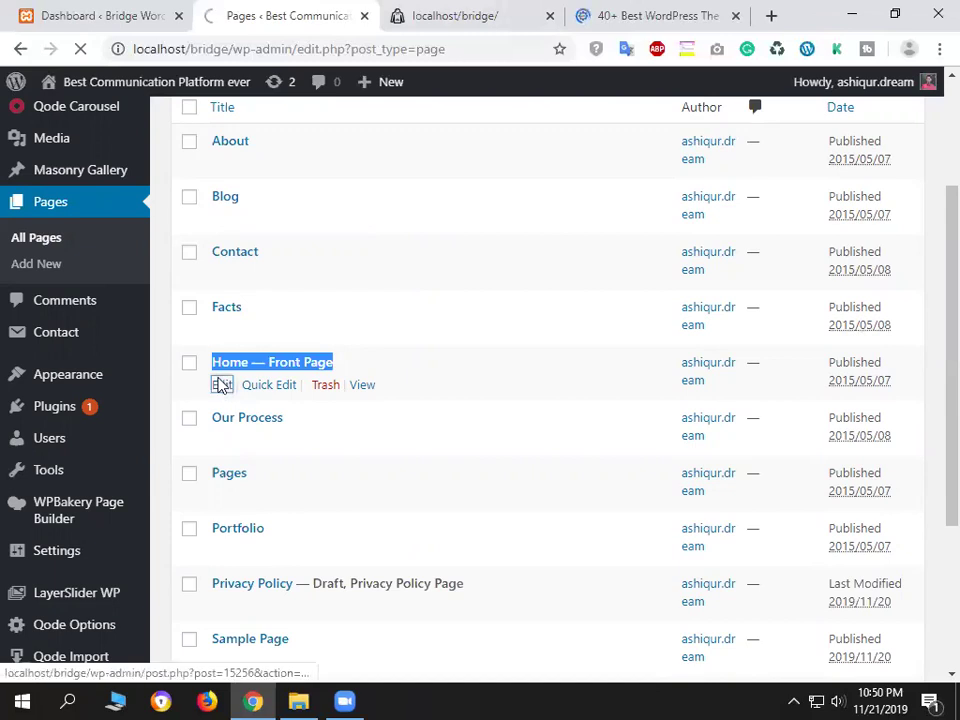
right_click(222, 384)
key(Return)
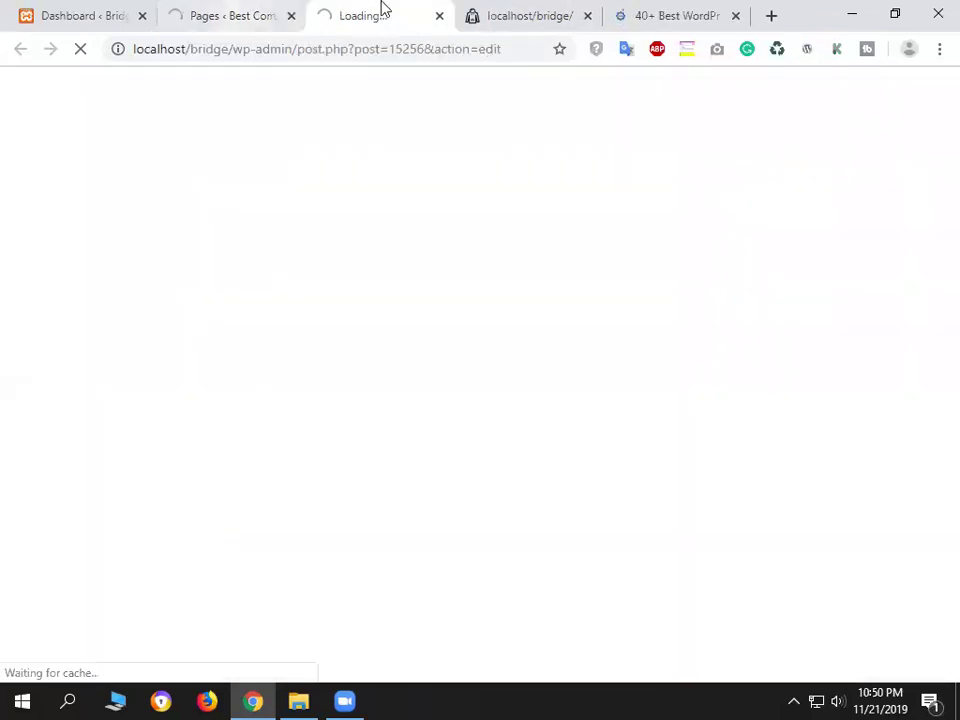
key(ctrl+shift+Tab)
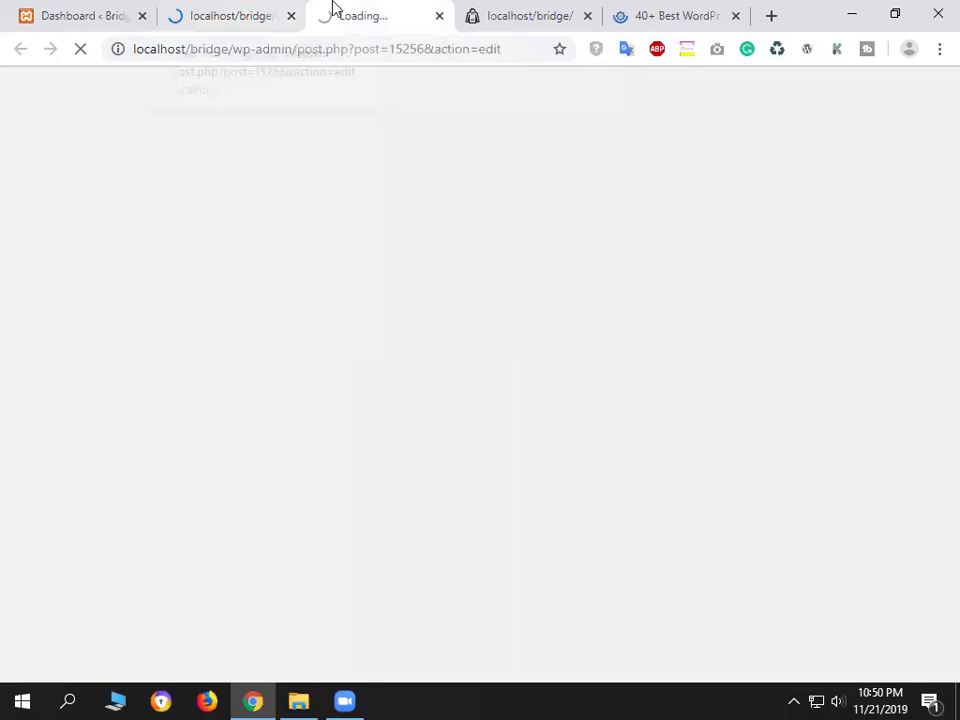
key(ctrl+shift+Tab)
key(alt+Left)
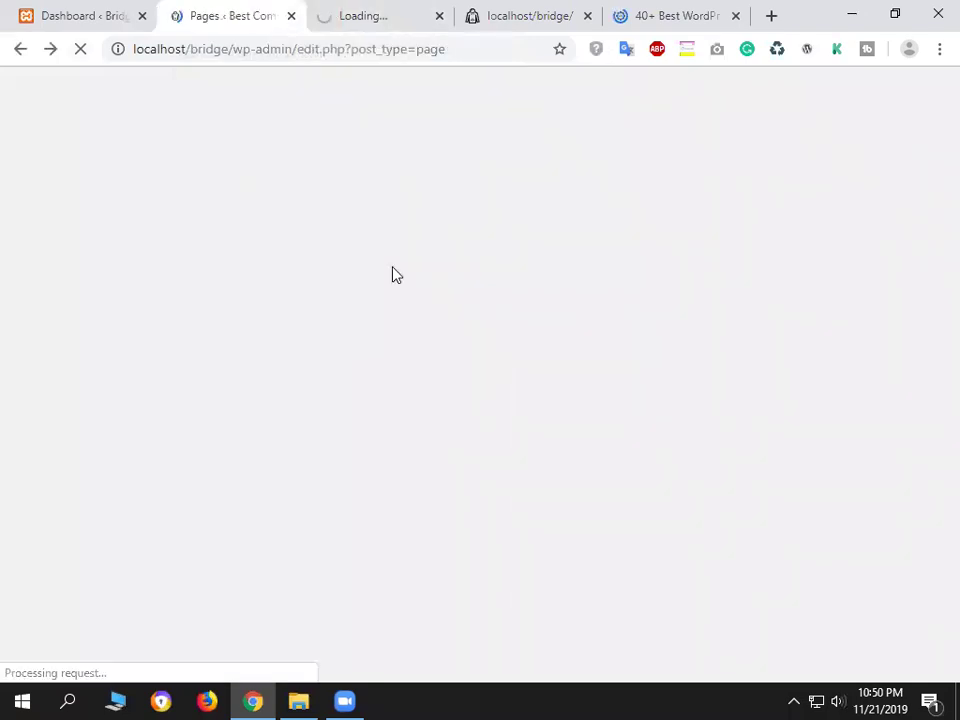
Check the Home page's editor and highlight the 15256&action=edit part of its address.
key(ctrl+Tab)
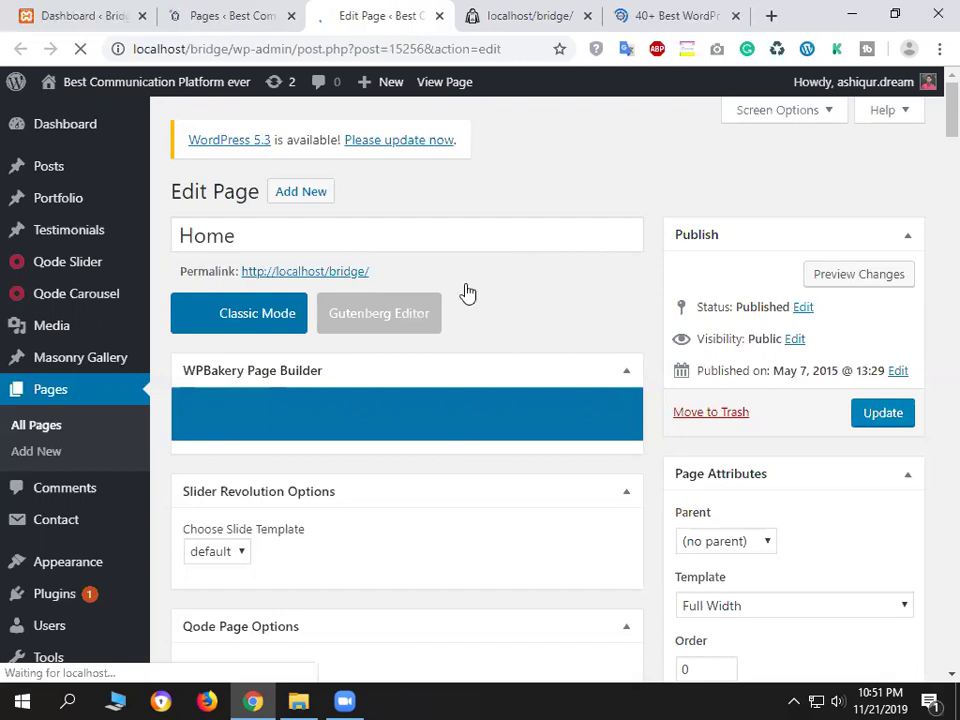
scroll(465, 291, down, 1)
key(ctrl+shift+Tab)
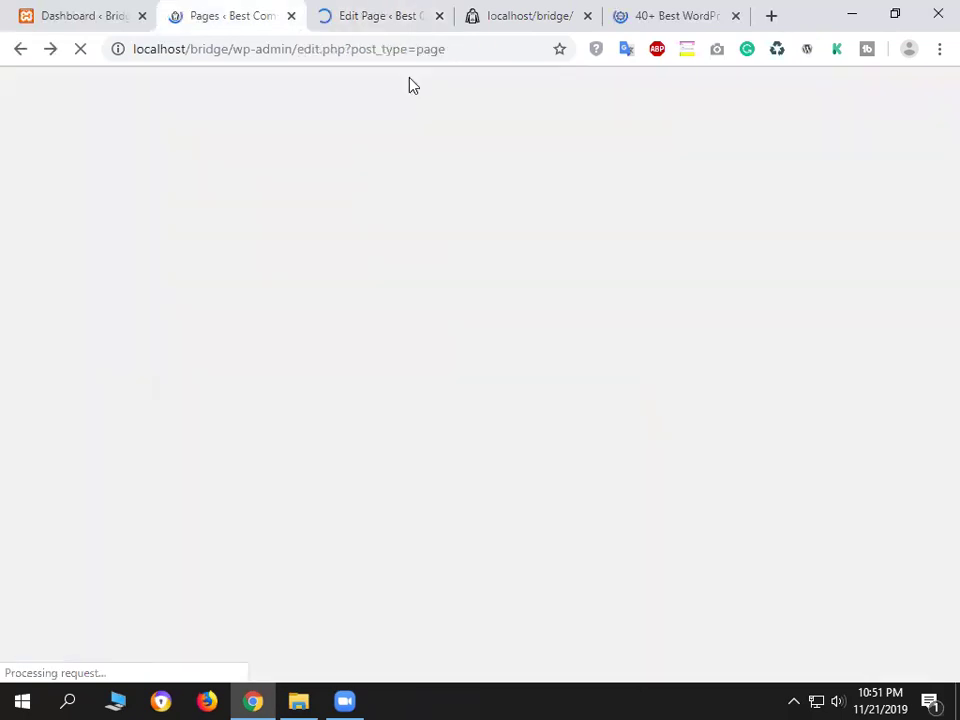
key(ctrl+Tab)
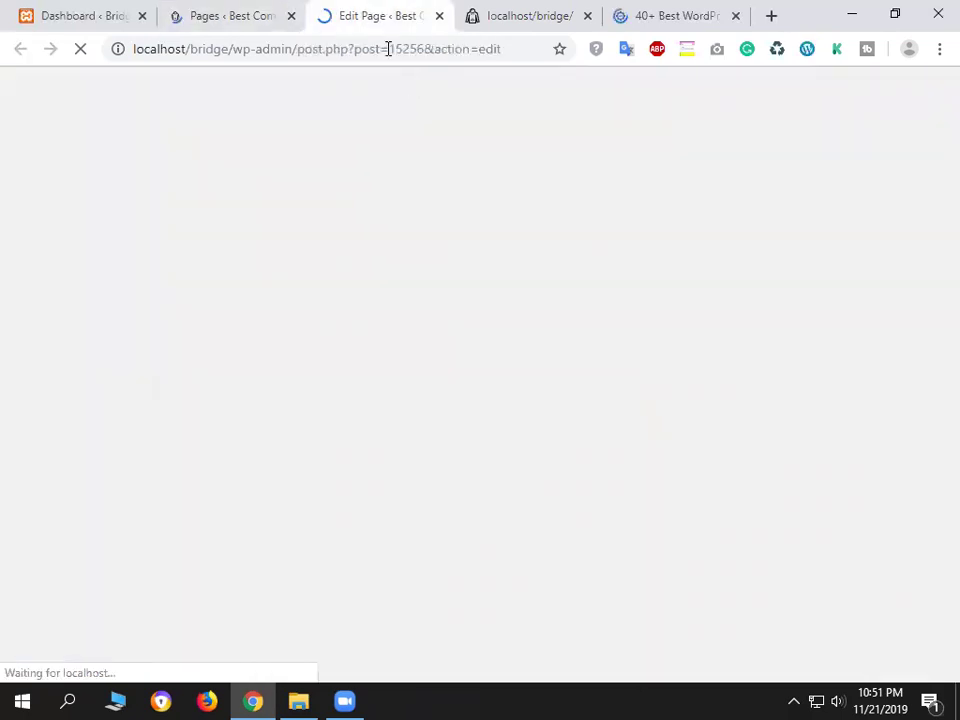
drag(388, 49, 542, 51)
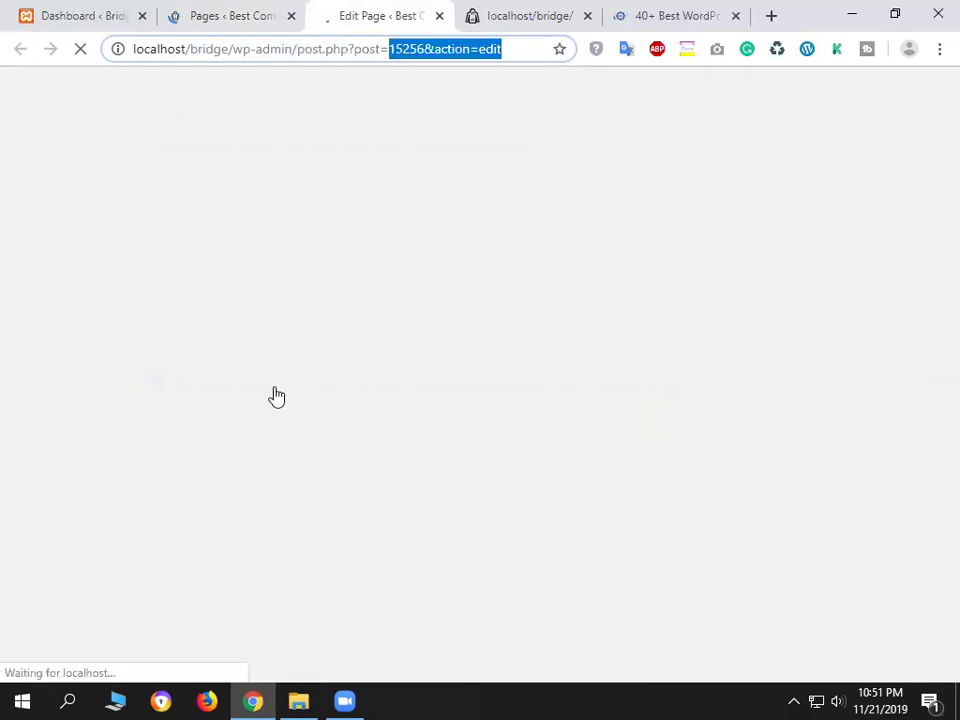
Compare the live home page's sections with the WPBakery Page Builder rows in the Home page's editor.
key(ctrl+Tab)
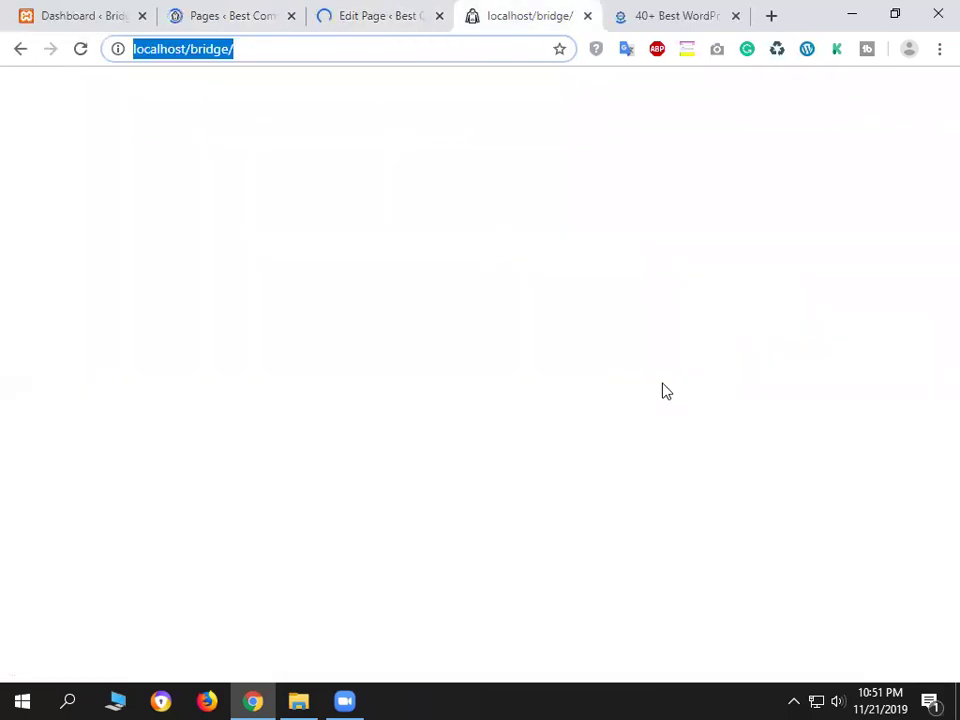
scroll(662, 390, down, 5)
scroll(590, 390, up, 2)
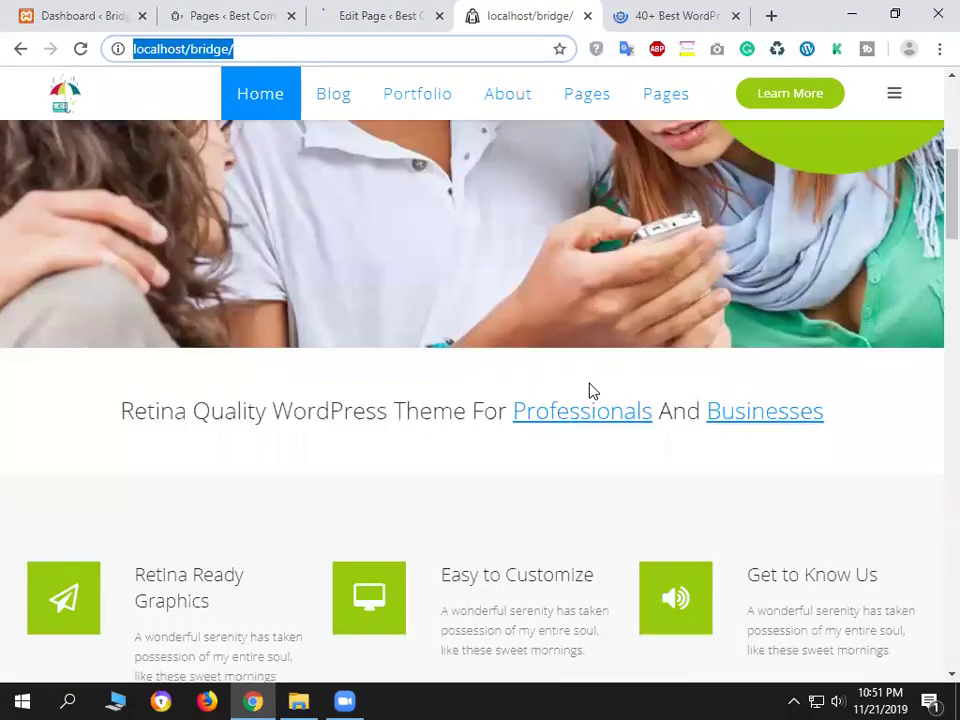
click(388, 8)
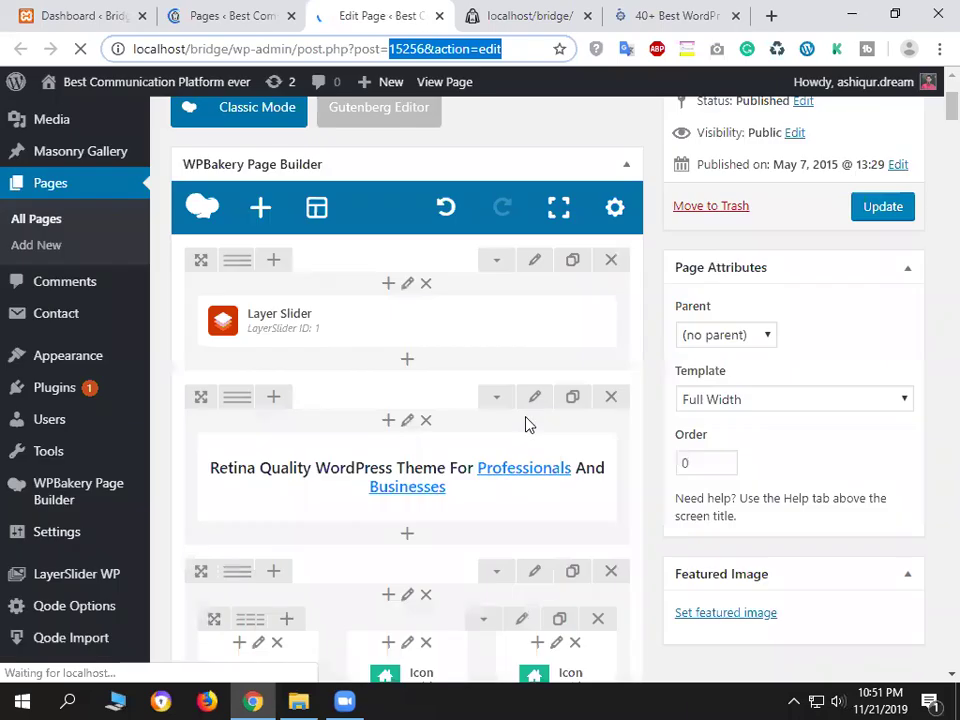
scroll(716, 468, down, 5)
scroll(716, 468, down, 5)
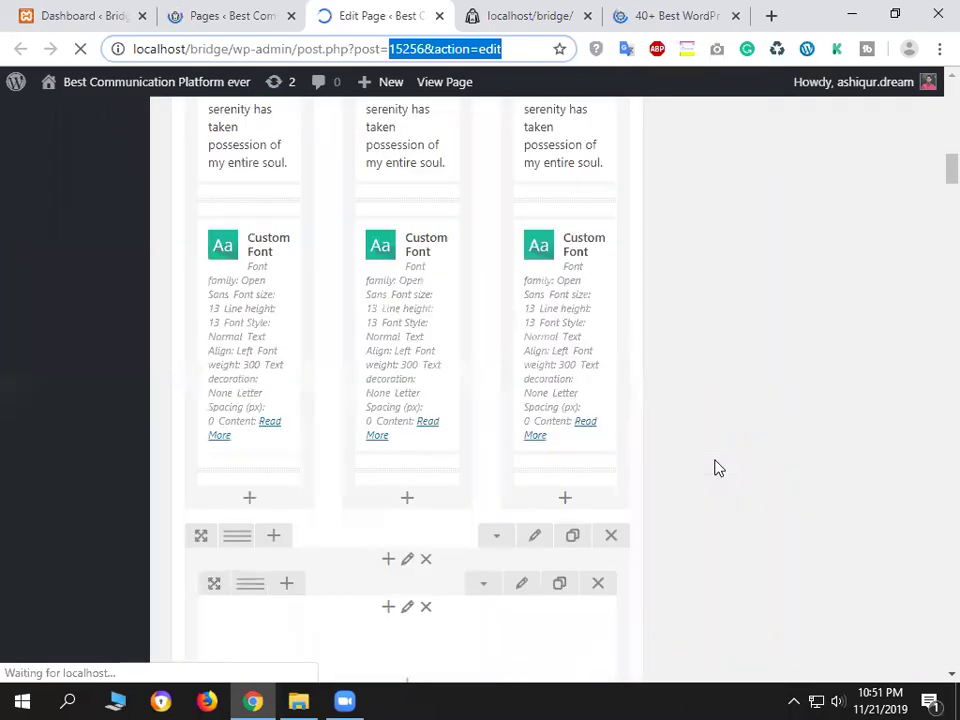
scroll(716, 468, down, 5)
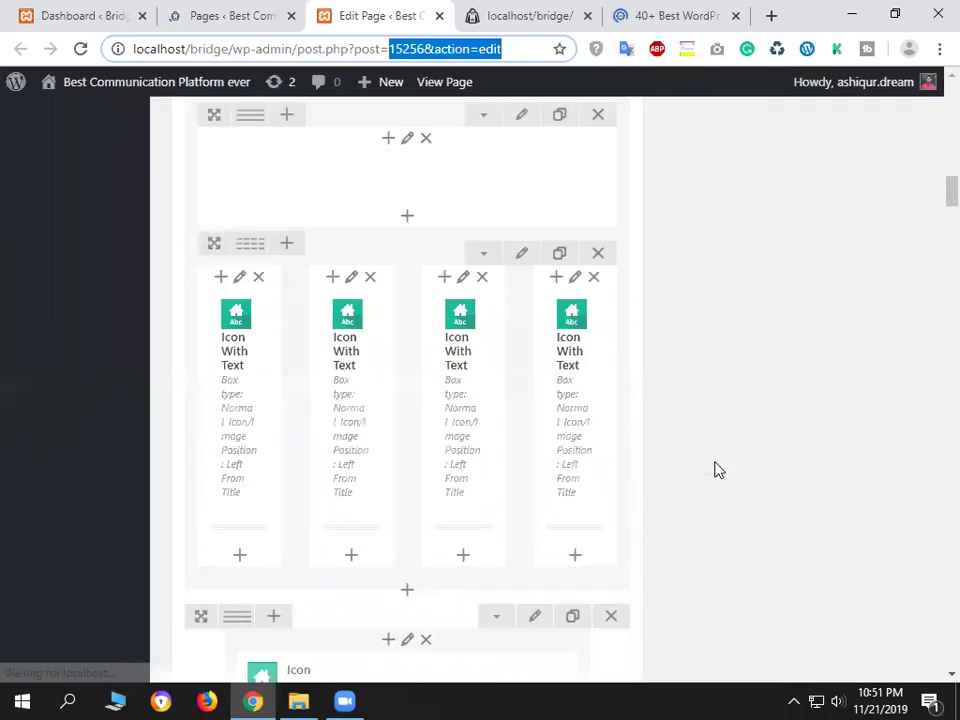
scroll(716, 467, down, 5)
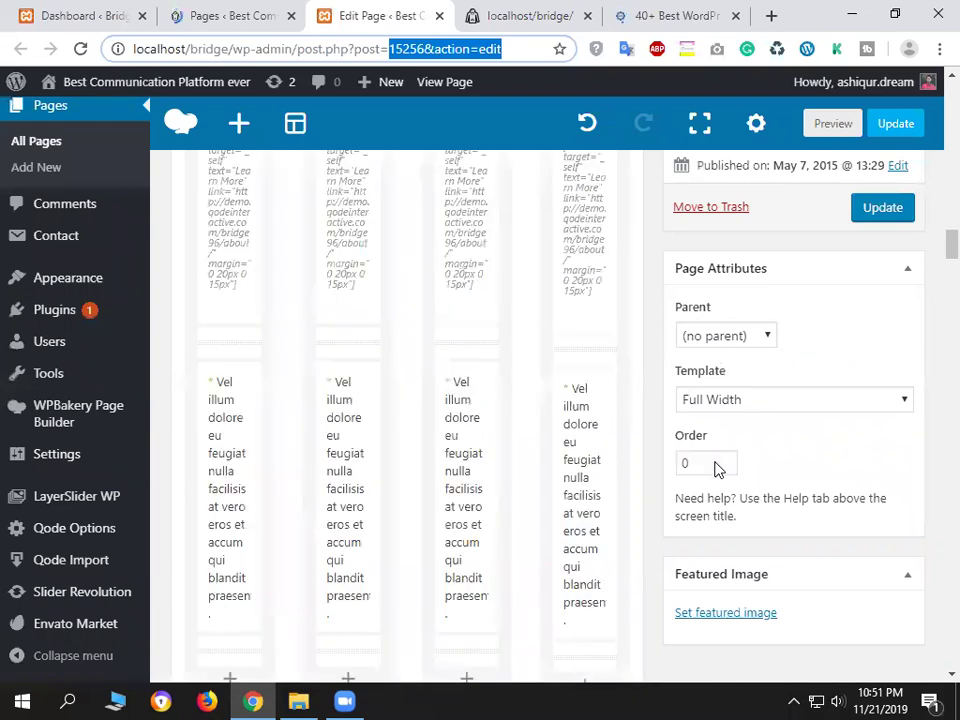
Examine the Home page's editor down to its header settings, followed by the matching content sections on the live home page.
scroll(711, 467, down, 5)
scroll(934, 330, down, 5)
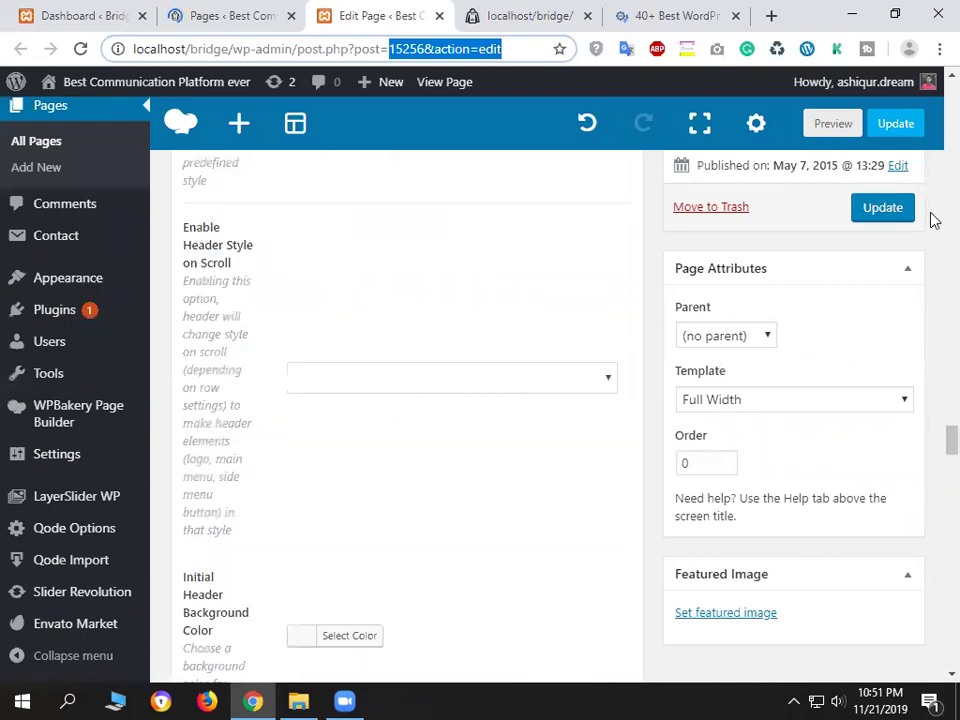
click(460, 381)
scroll(460, 381, up, 5)
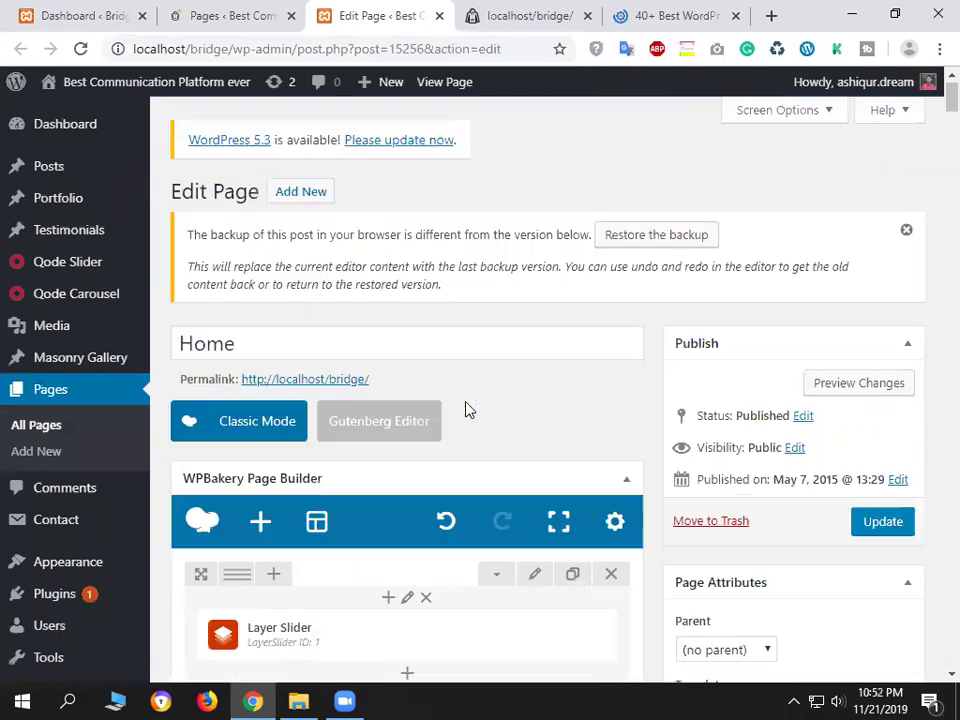
scroll(467, 407, up, 5)
click(505, 12)
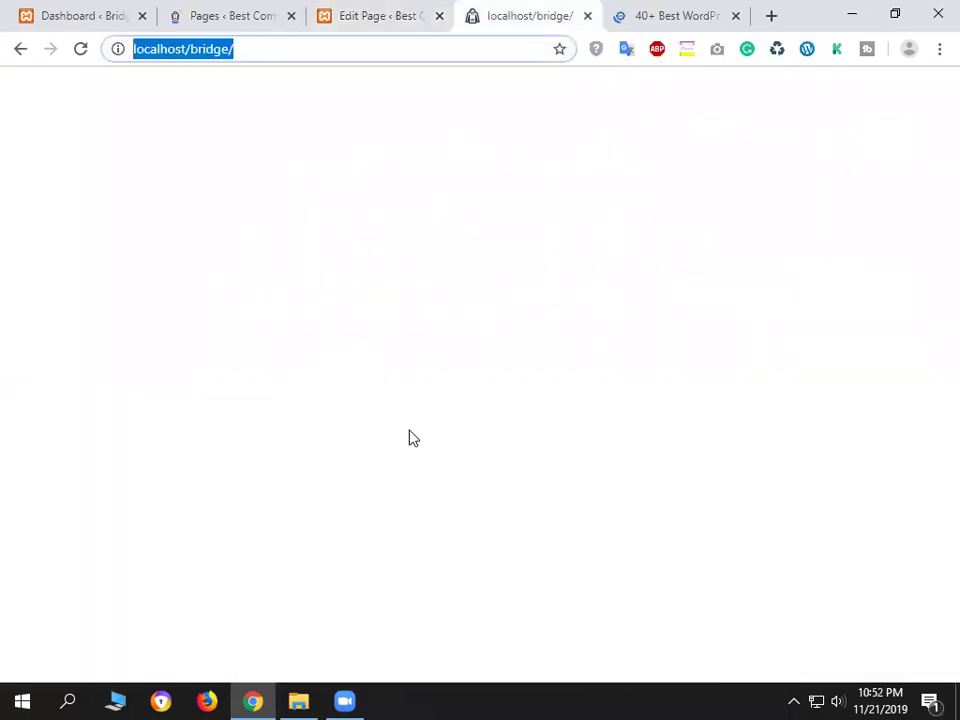
scroll(519, 405, down, 10)
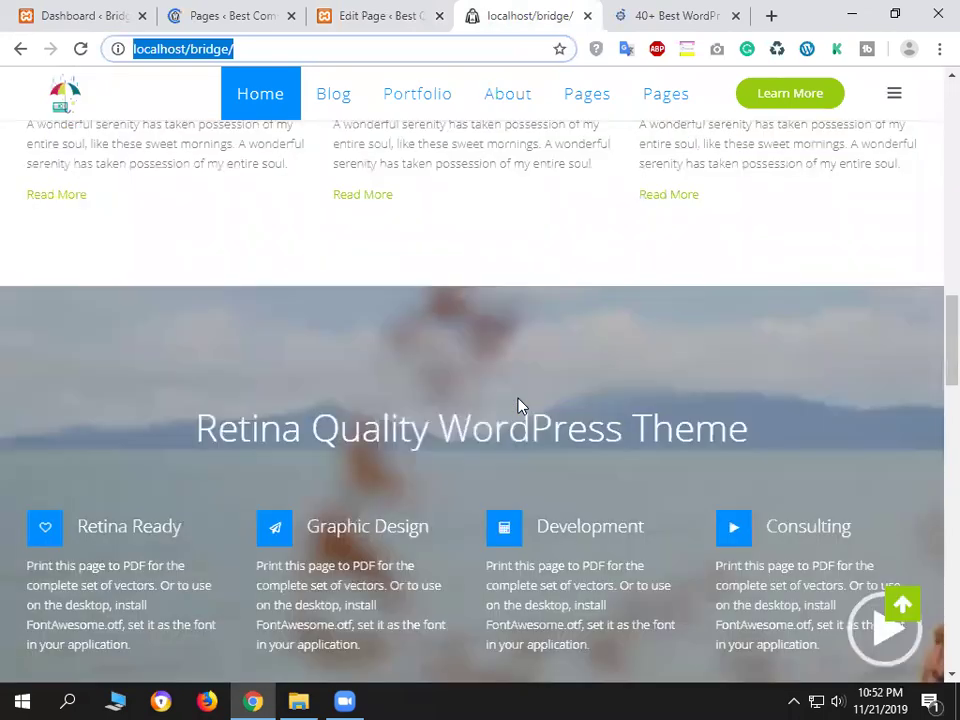
scroll(519, 405, up, 4)
scroll(519, 405, down, 5)
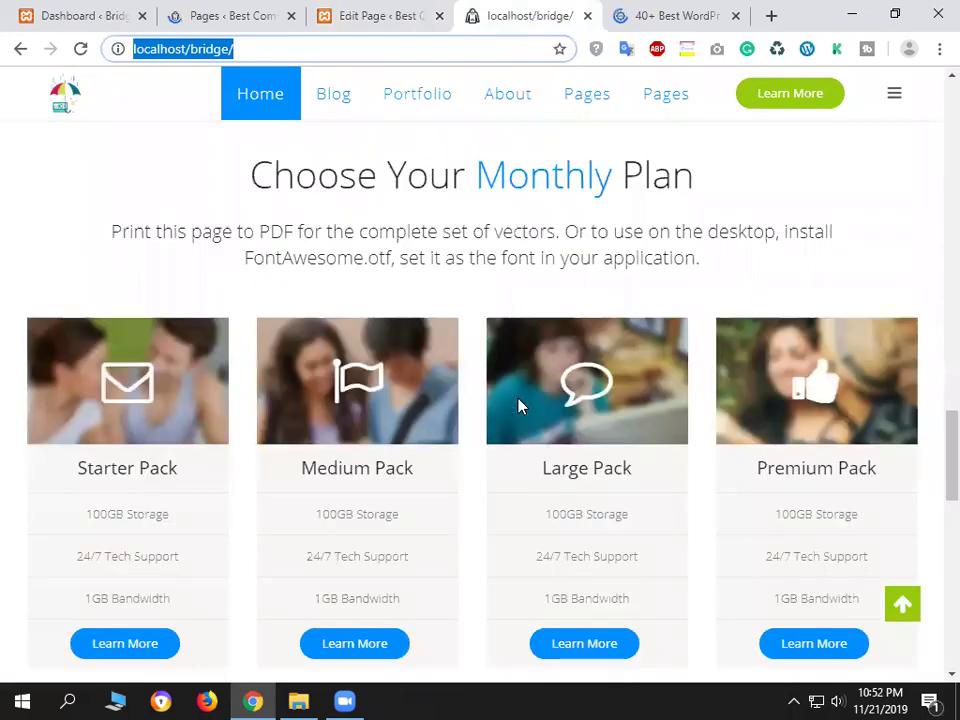
scroll(519, 405, up, 5)
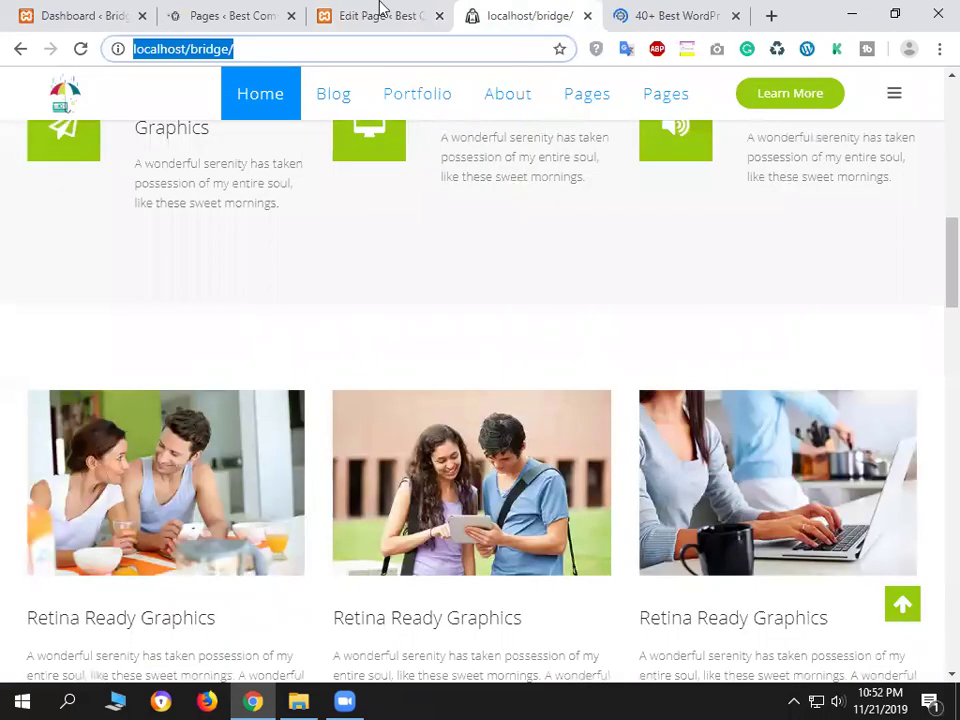
scroll(489, 521, up, 10)
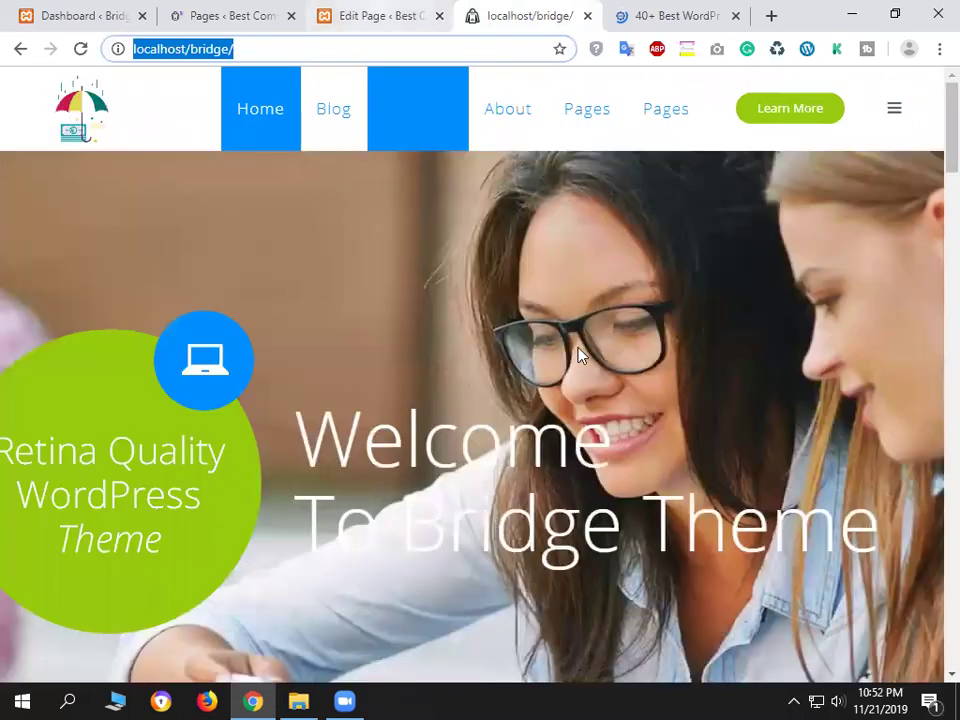
Return to the Home page's editor and expand the WPBakery Page Builder layout to full screen to review its rows.
key(ctrl+shift+Tab)
scroll(575, 320, down, 3)
scroll(594, 377, down, 1)
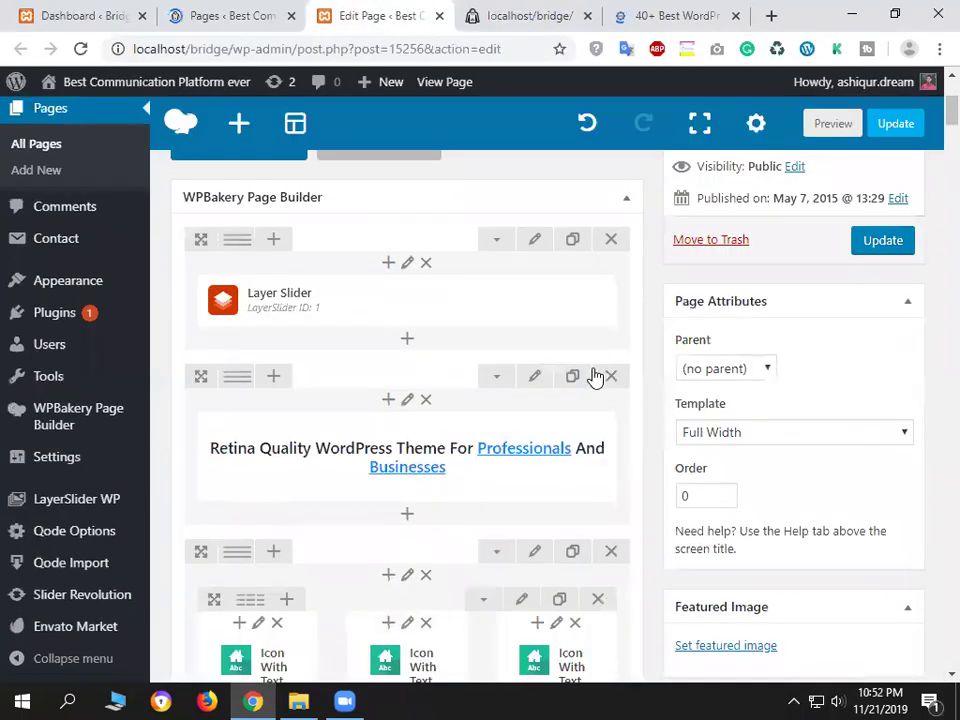
scroll(568, 534, up, 4)
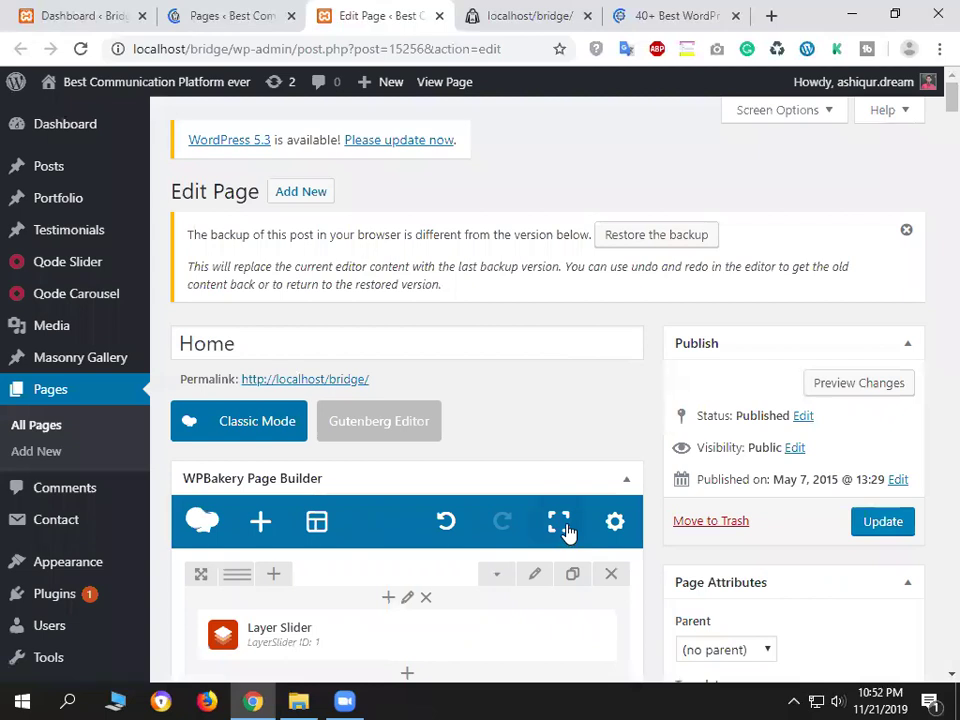
click(566, 527)
scroll(556, 399, down, 5)
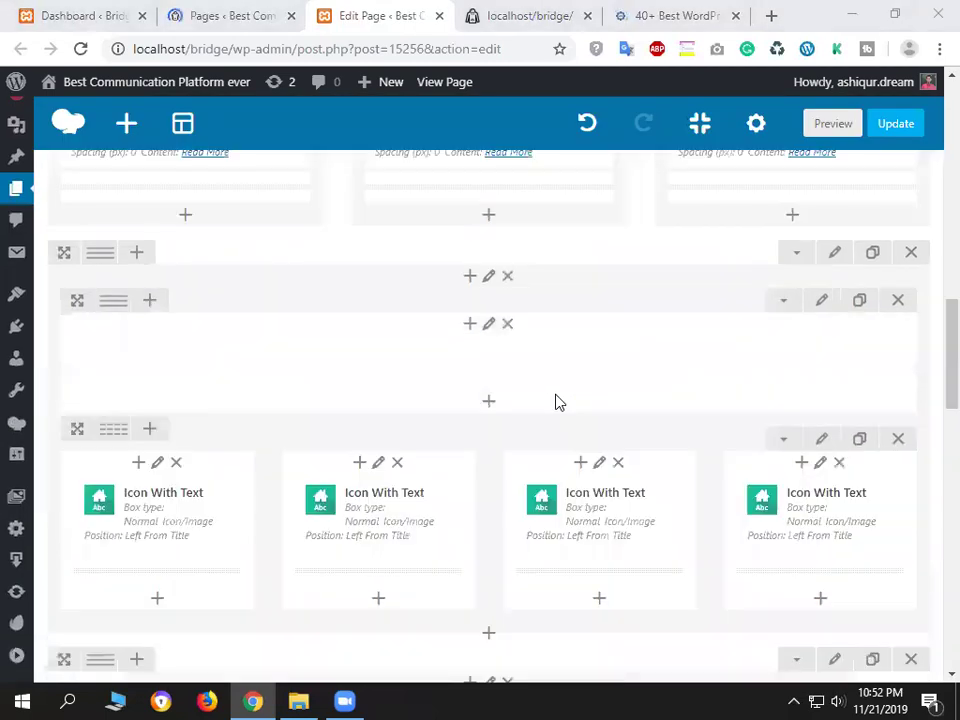
scroll(559, 402, up, 1)
scroll(319, 259, up, 6)
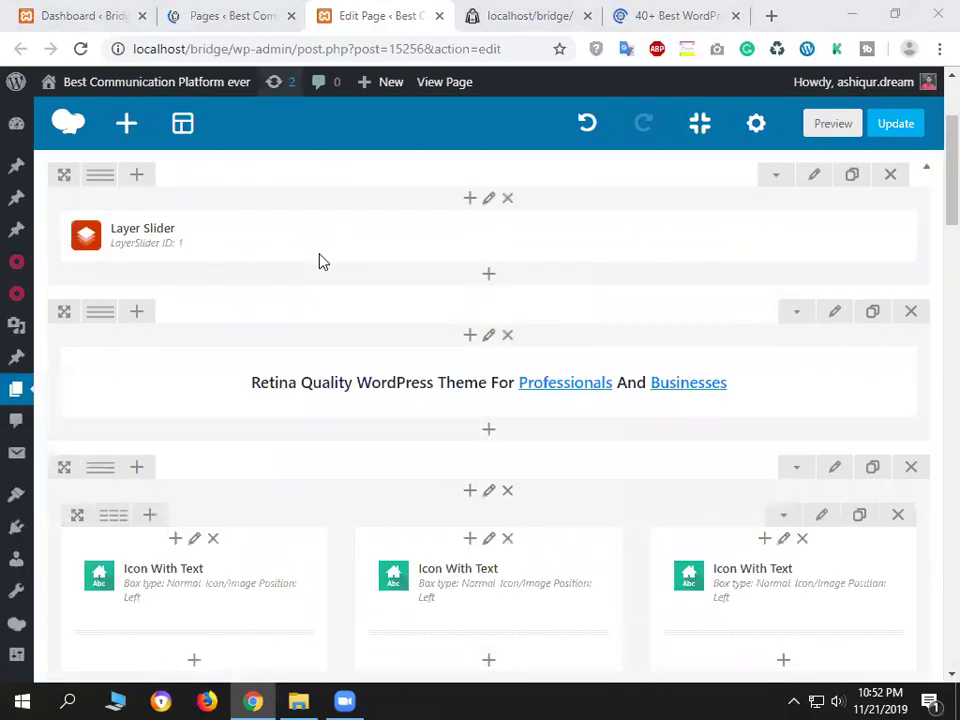
scroll(311, 371, up, 2)
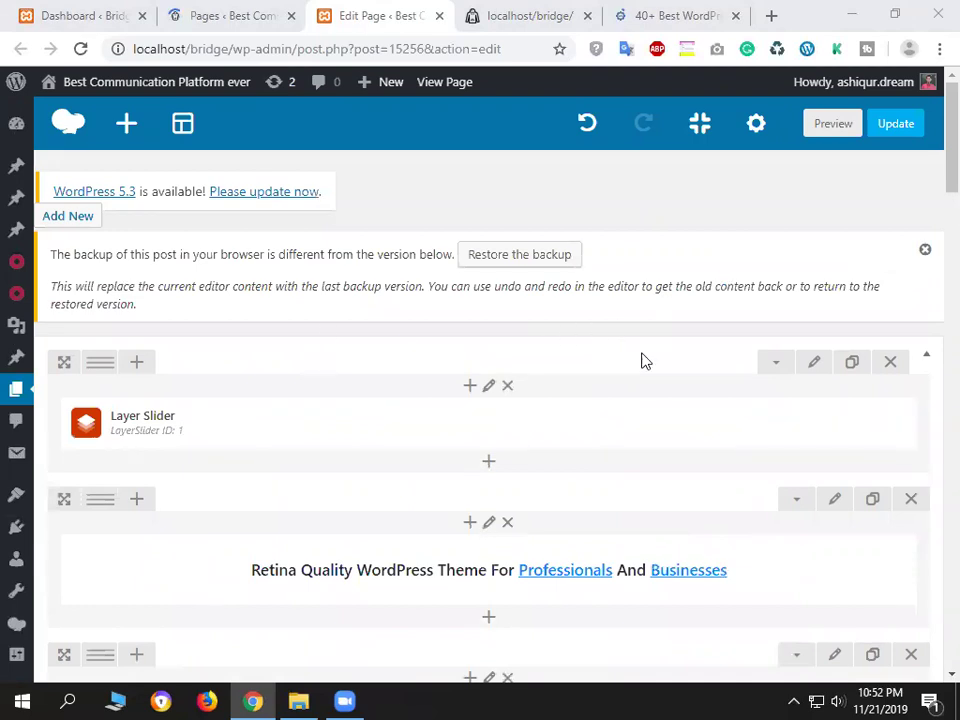
scroll(737, 377, down, 1)
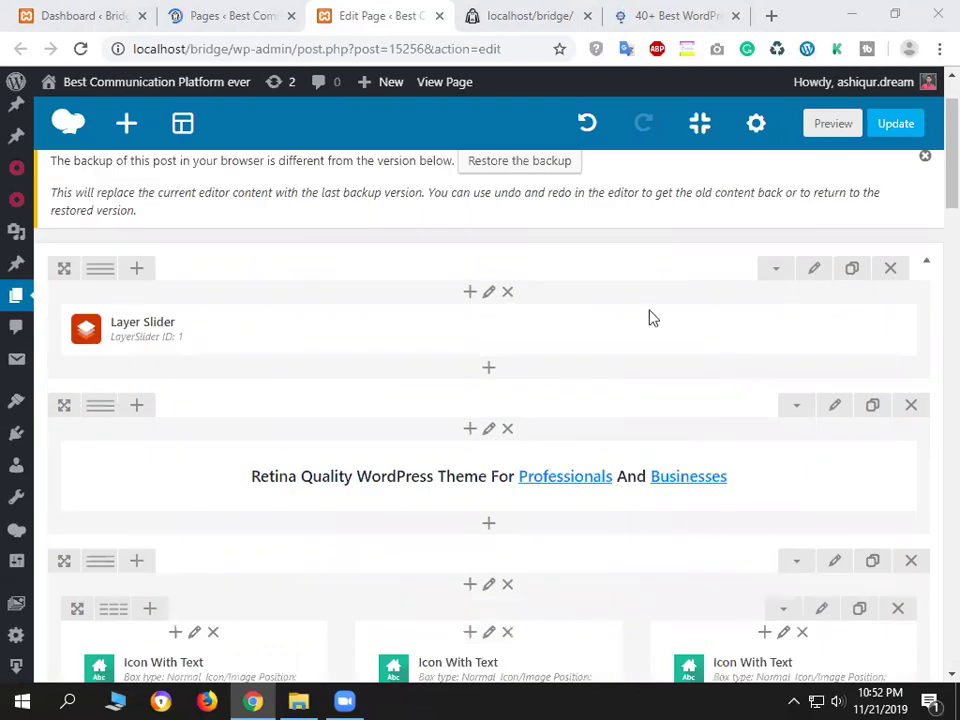
Dismiss the post backup notice above the Home page's layout and check the rows below it.
scroll(544, 300, up, 1)
click(921, 257)
scroll(715, 462, down, 2)
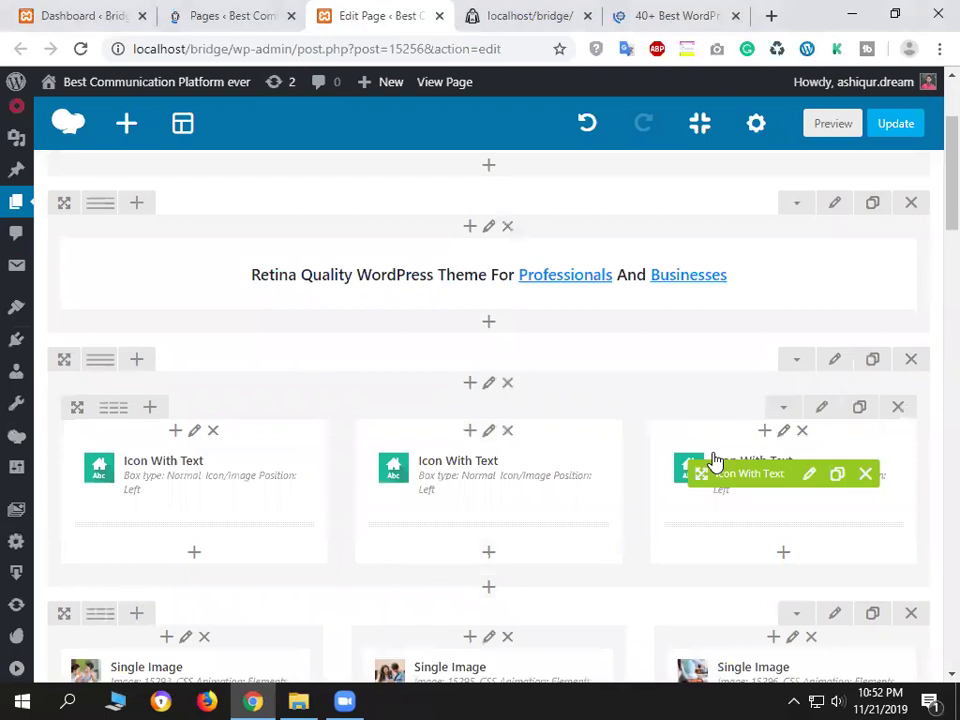
scroll(216, 306, up, 2)
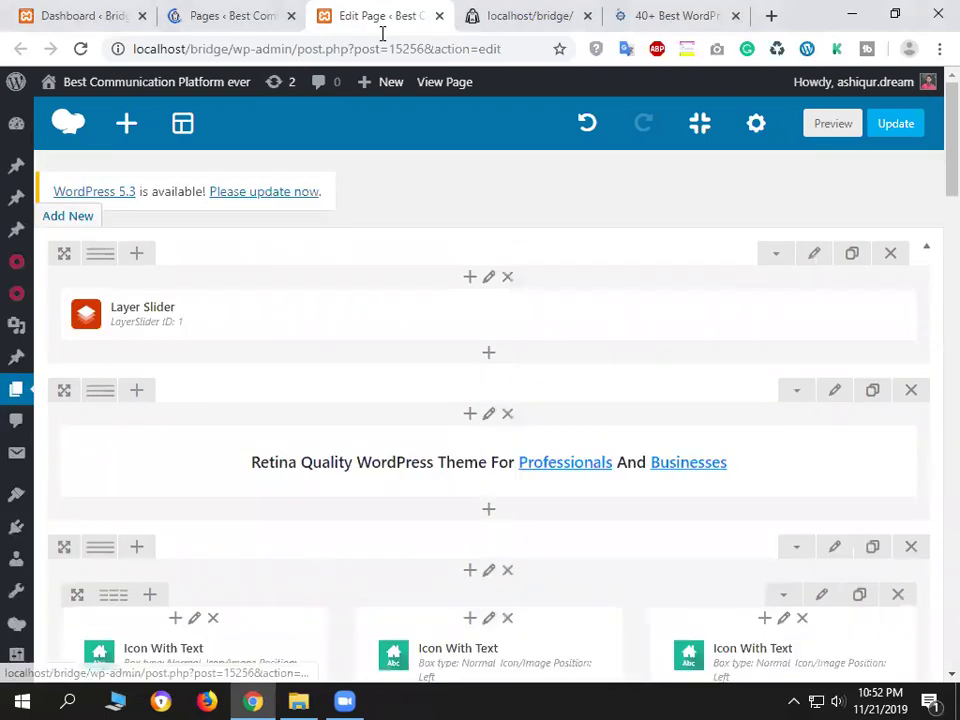
Load the live site's Home page from its navigation and examine it from header to footer.
click(556, 10)
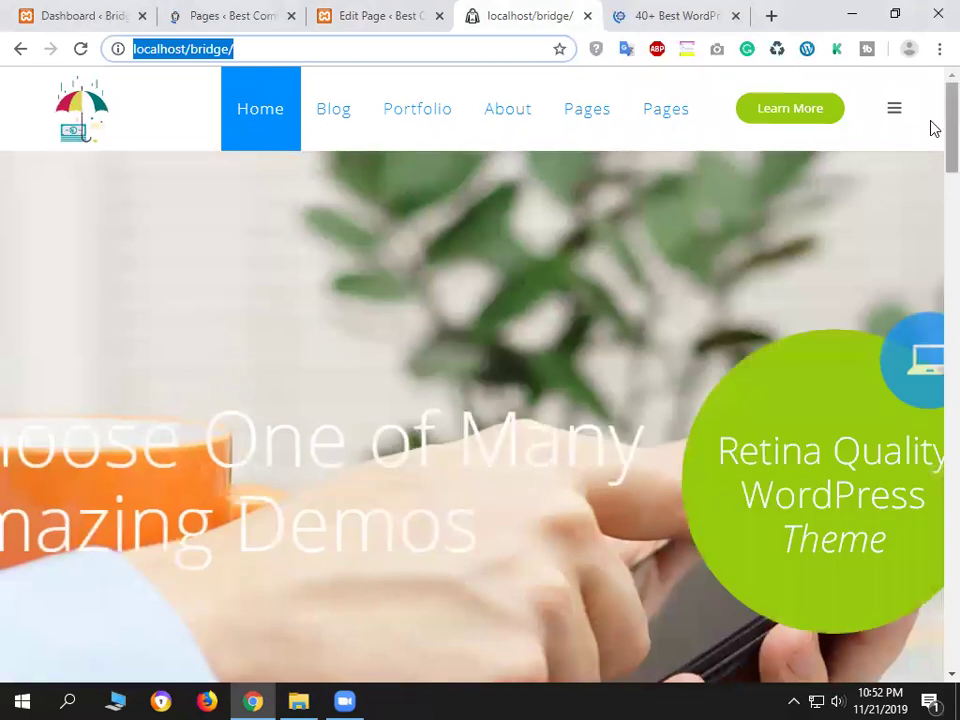
click(252, 99)
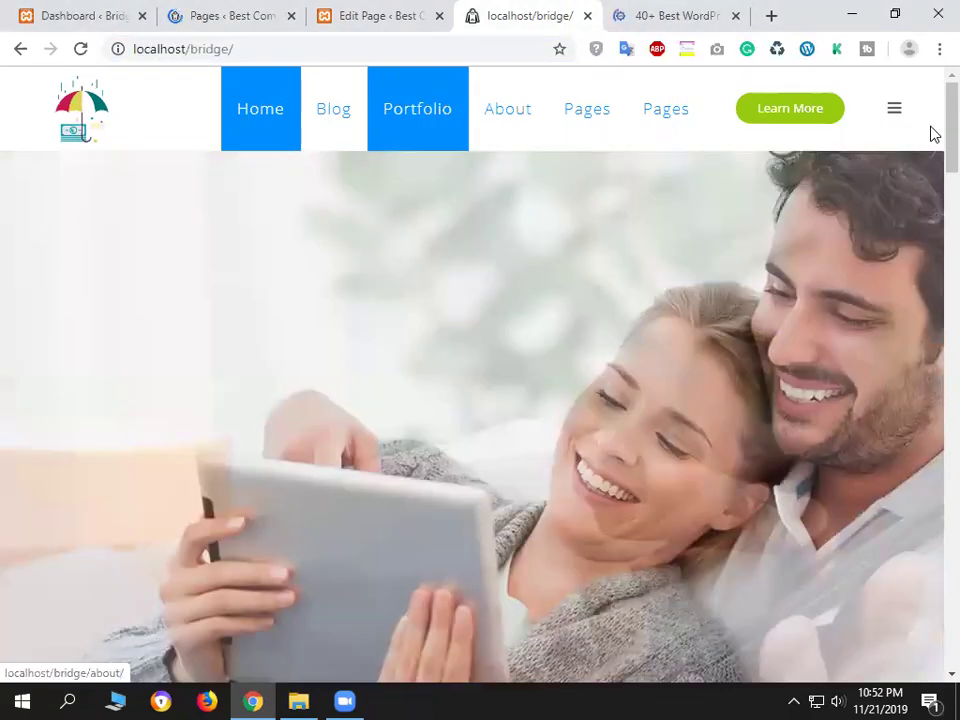
scroll(931, 372, down, 15)
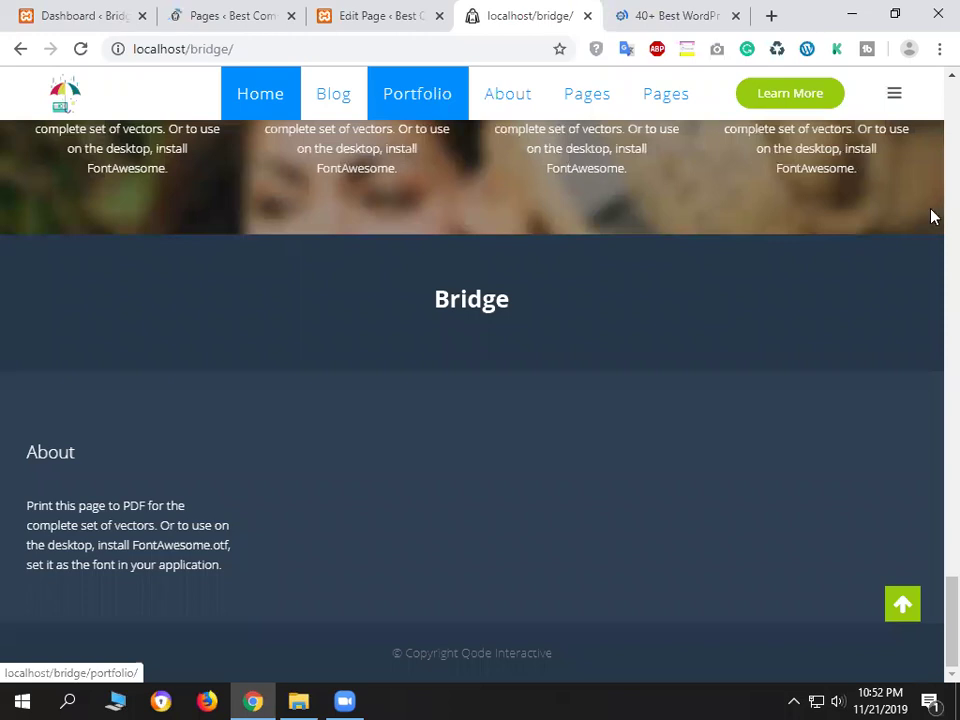
scroll(932, 214, up, 15)
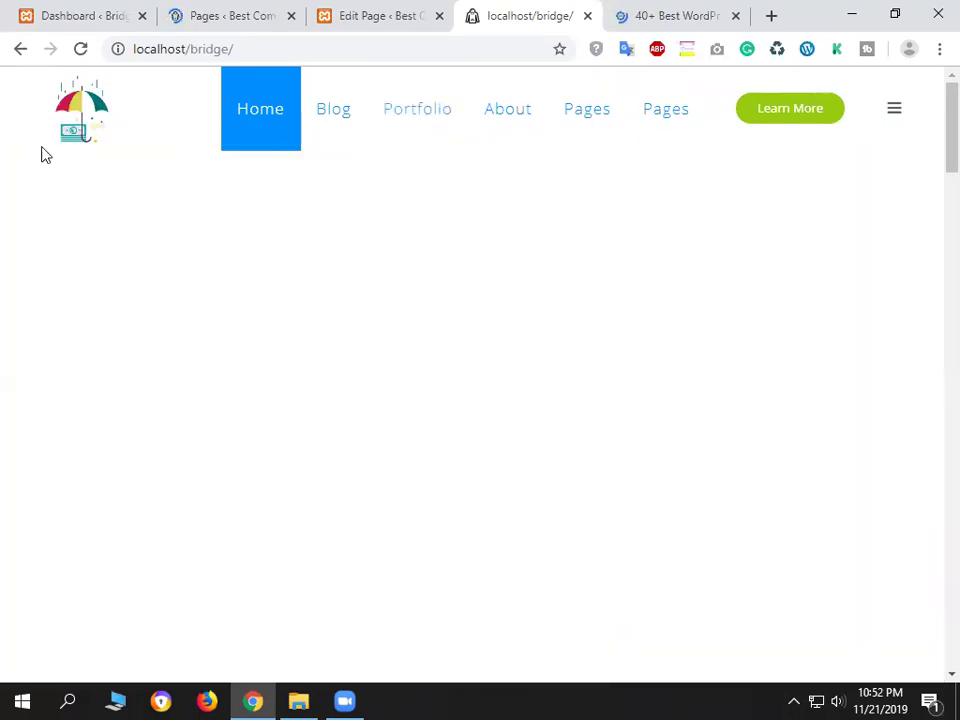
Check the Portfolio page and highlight the Bridge heading and the © Copyright Qode Interactive line in its footer.
scroll(932, 400, down, 10)
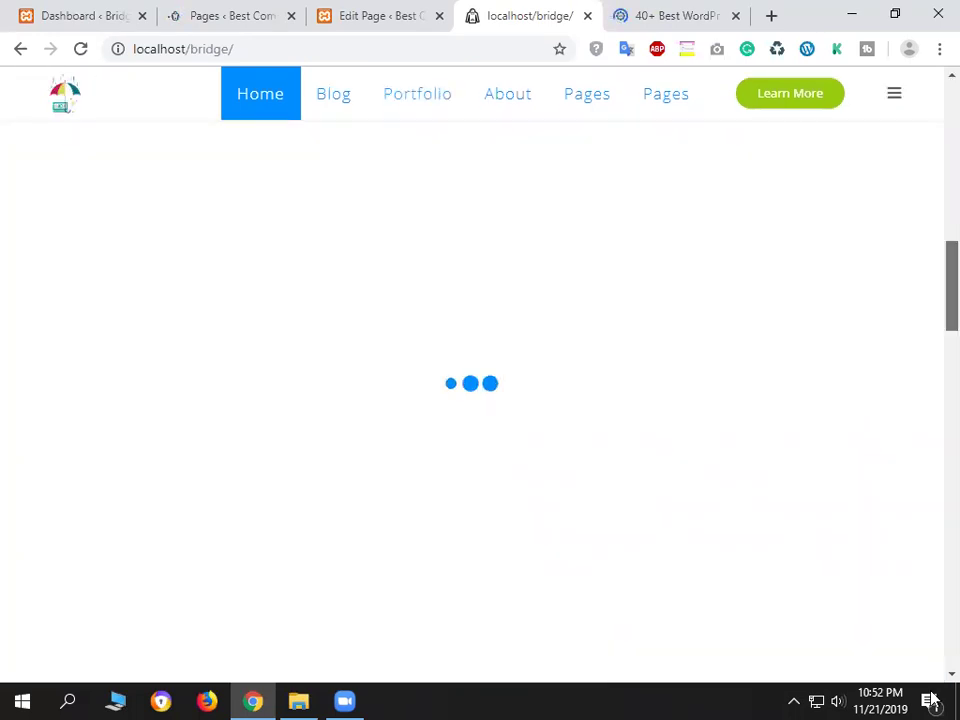
scroll(230, 490, down, 10)
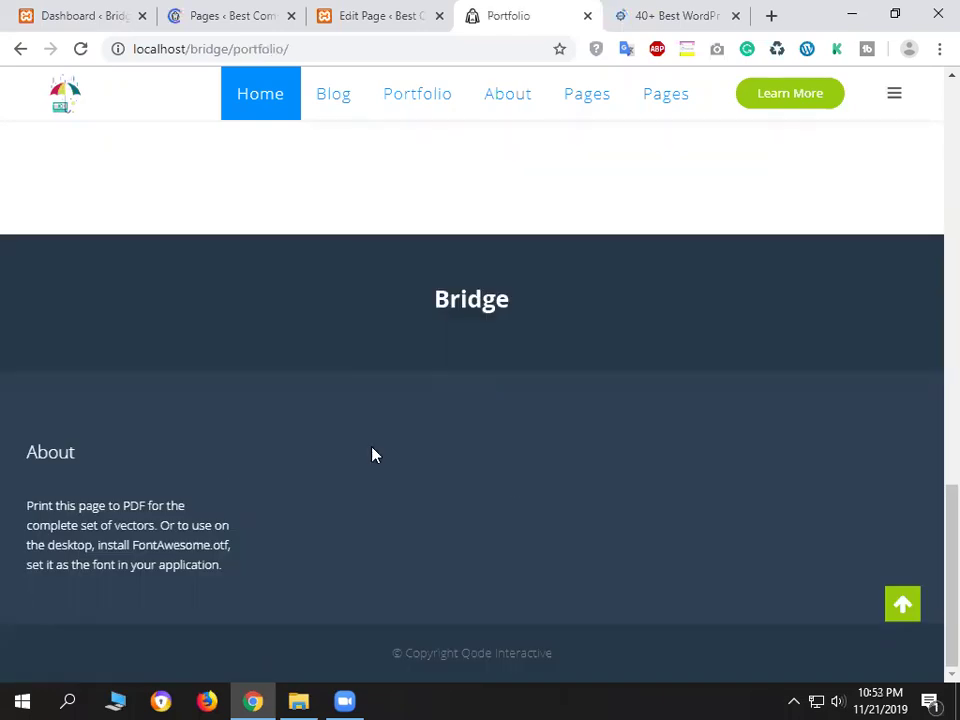
scroll(544, 574, up, 3)
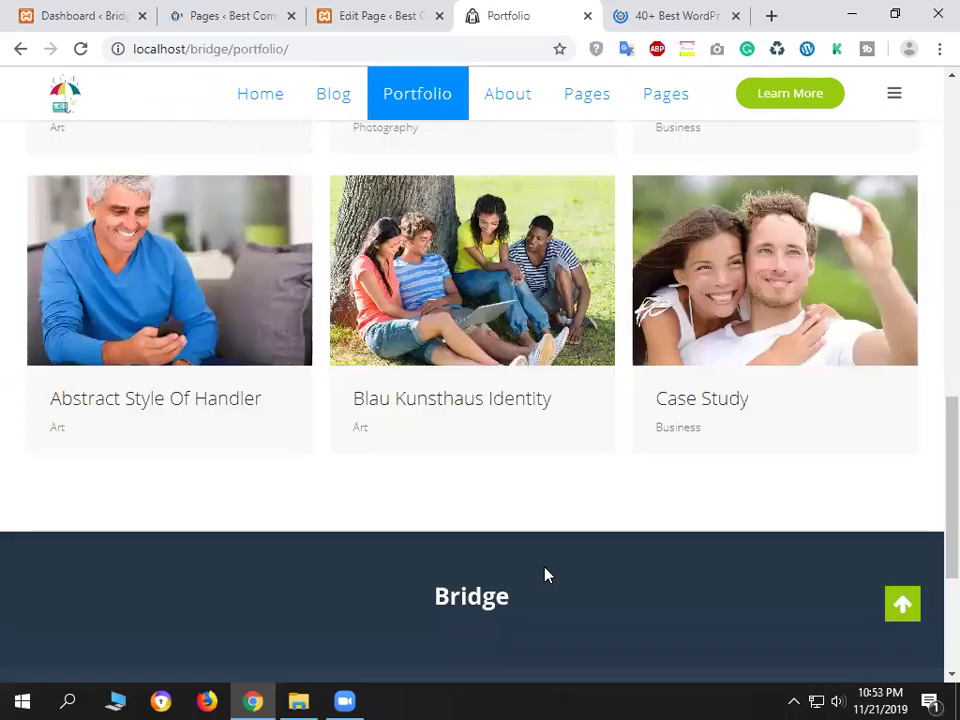
scroll(527, 499, down, 3)
triple_click(399, 304)
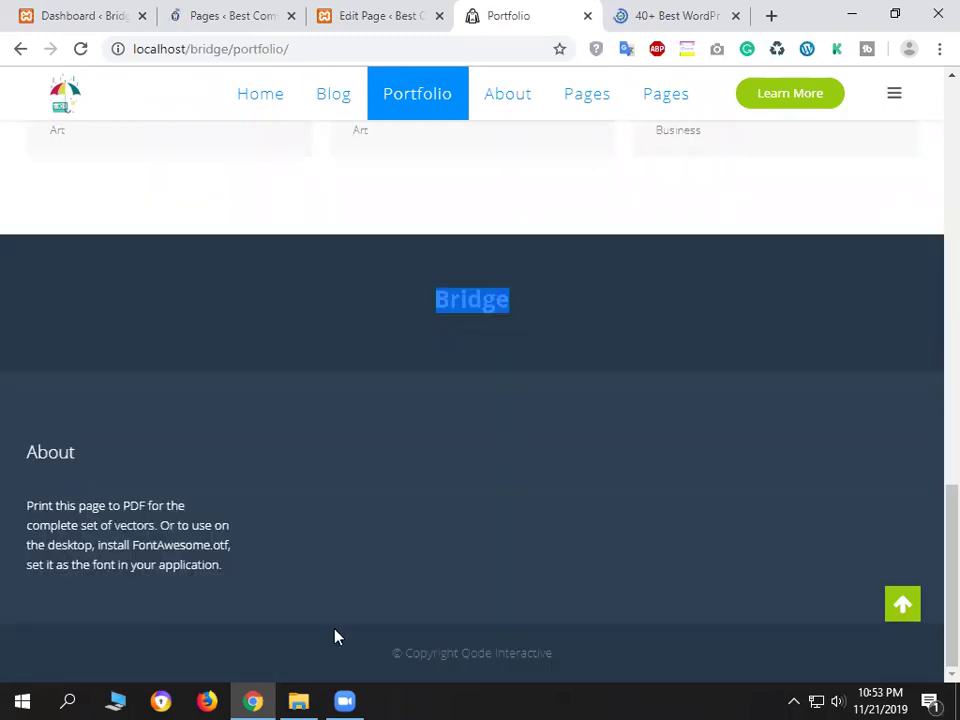
triple_click(472, 653)
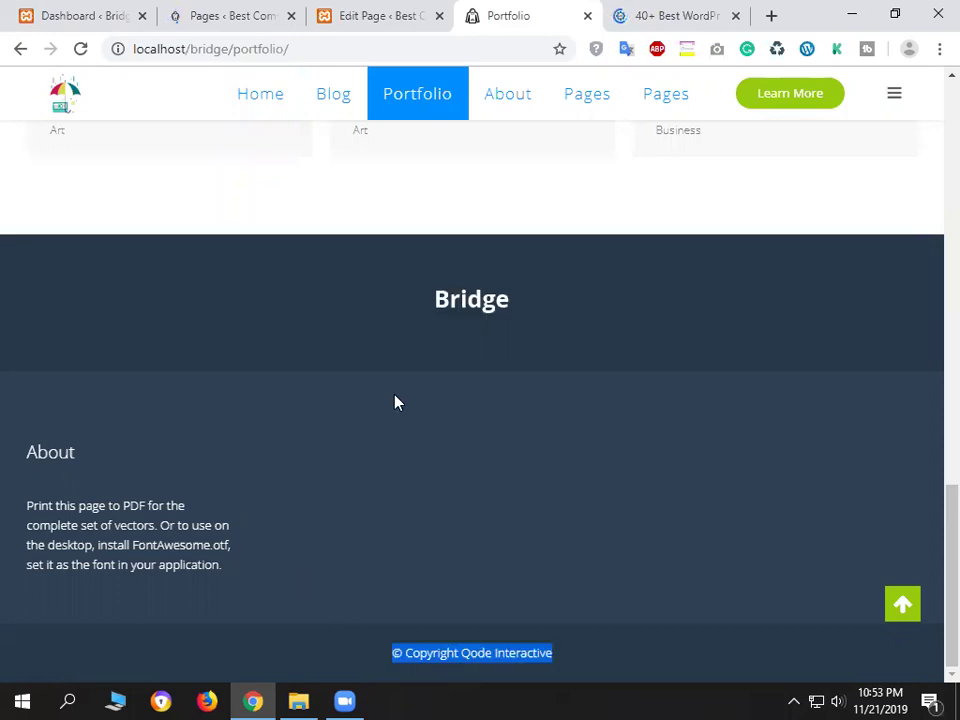
scroll(395, 402, up, 15)
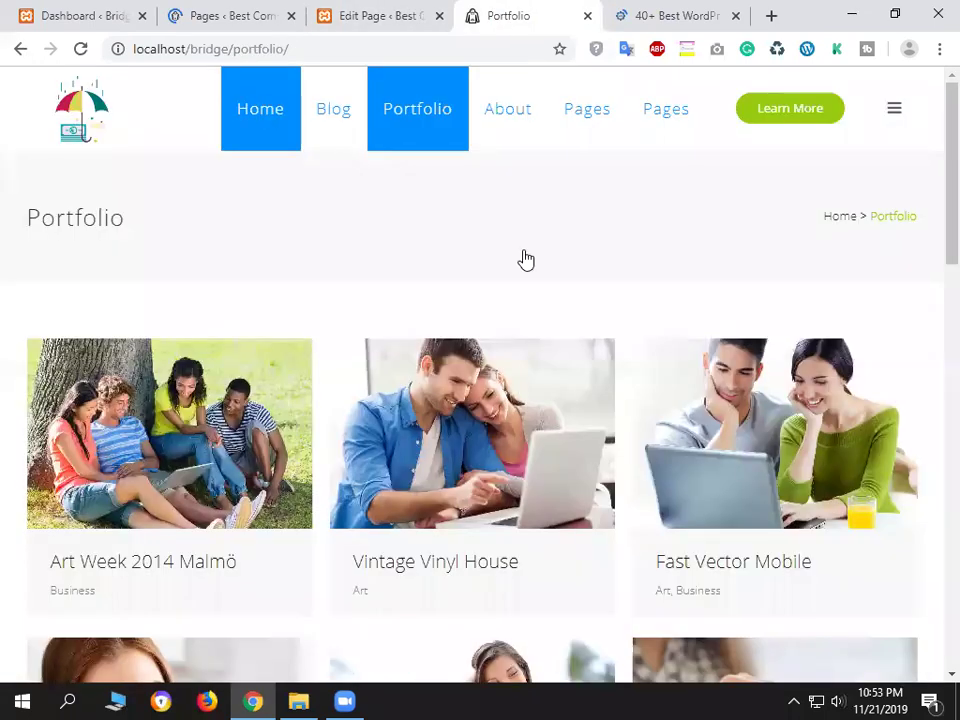
Go back from the Portfolio page to the live home page and look over its header and slider.
click(345, 152)
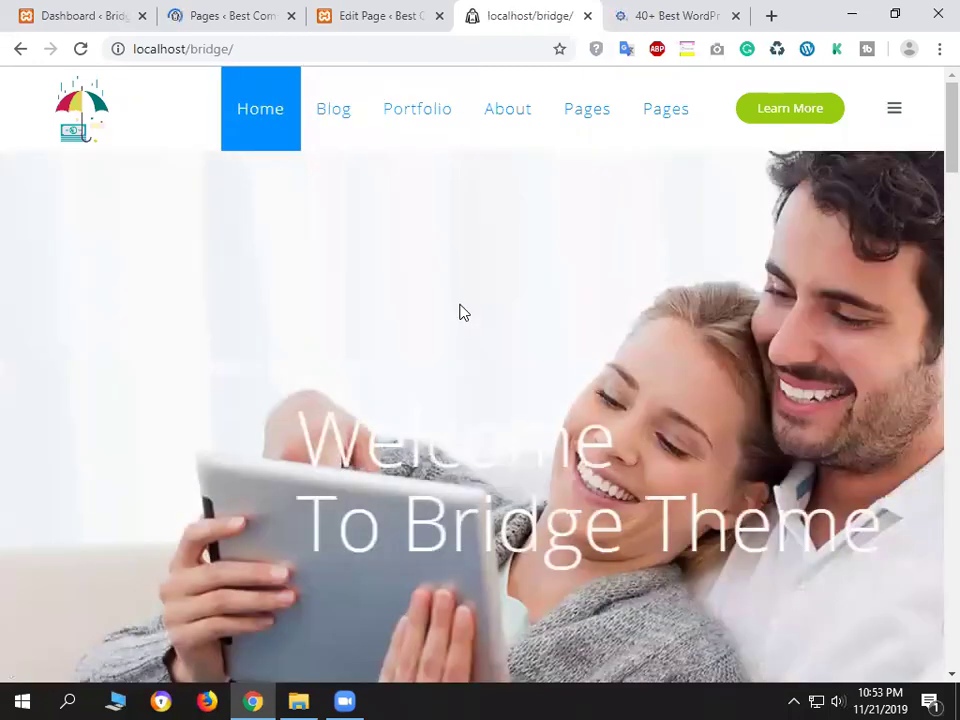
scroll(600, 290, down, 5)
scroll(686, 270, up, 5)
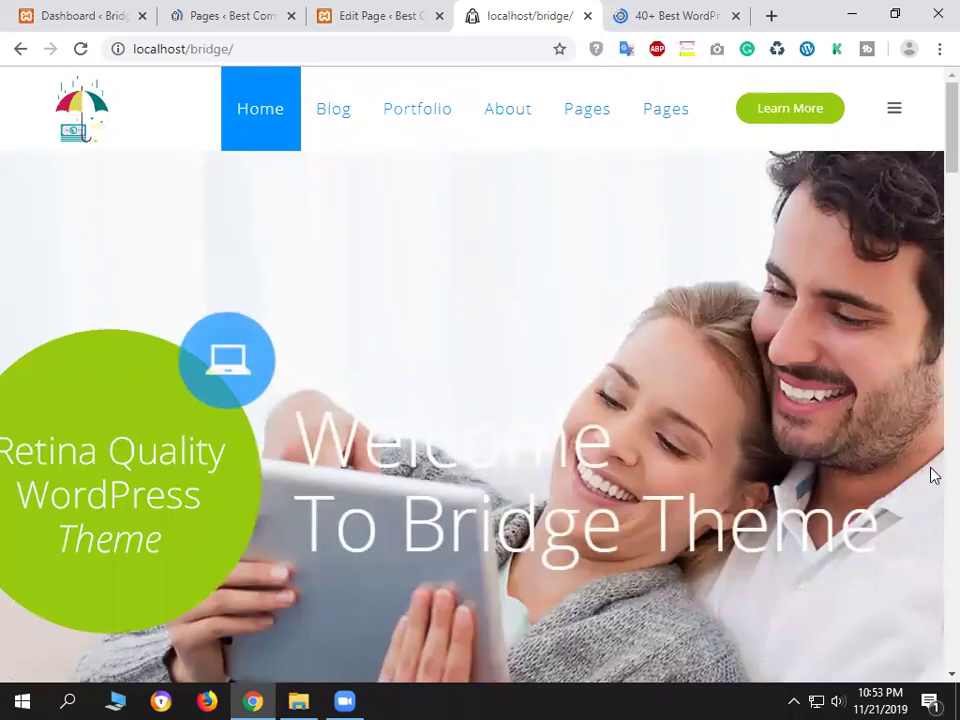
scroll(868, 331, down, 1)
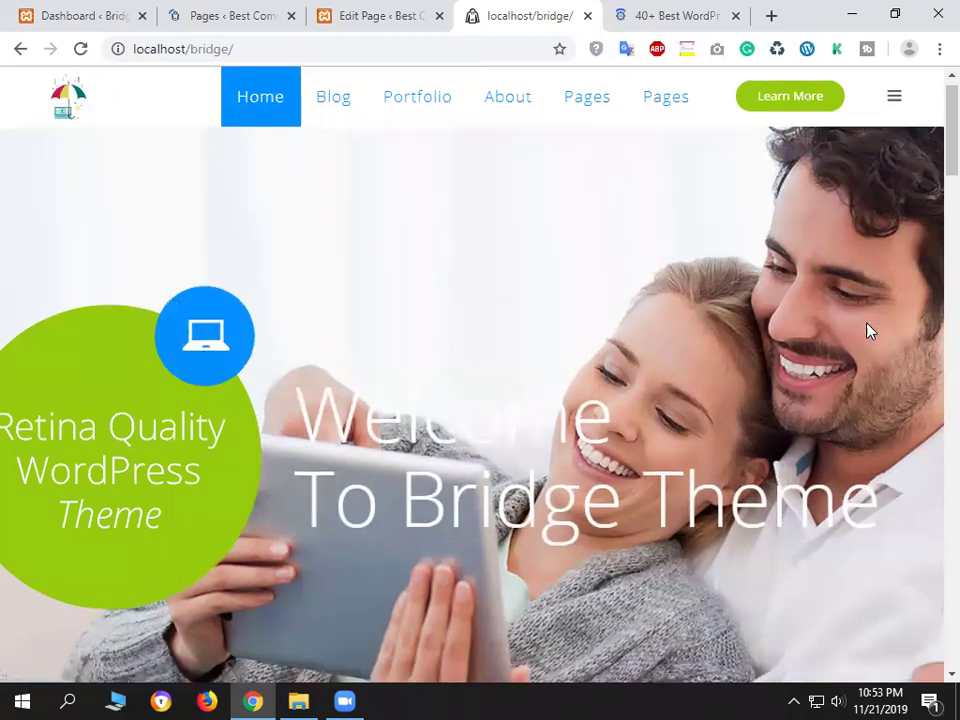
scroll(911, 490, up, 1)
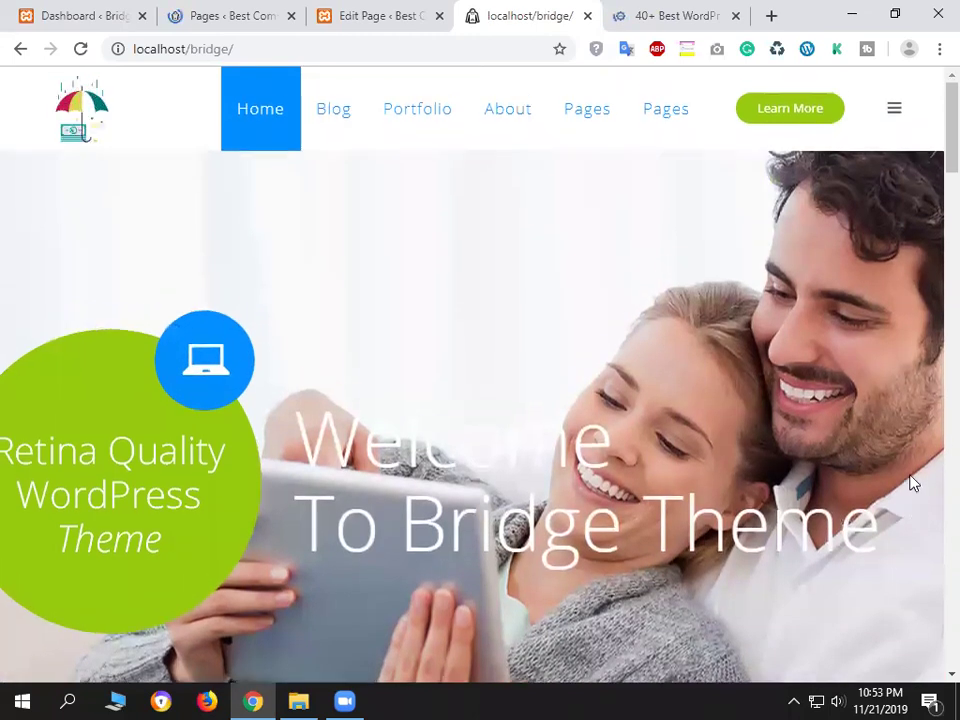
View the live home page in the browser's full-screen mode, then restore the normal window.
key(F11)
scroll(857, 450, down, 5)
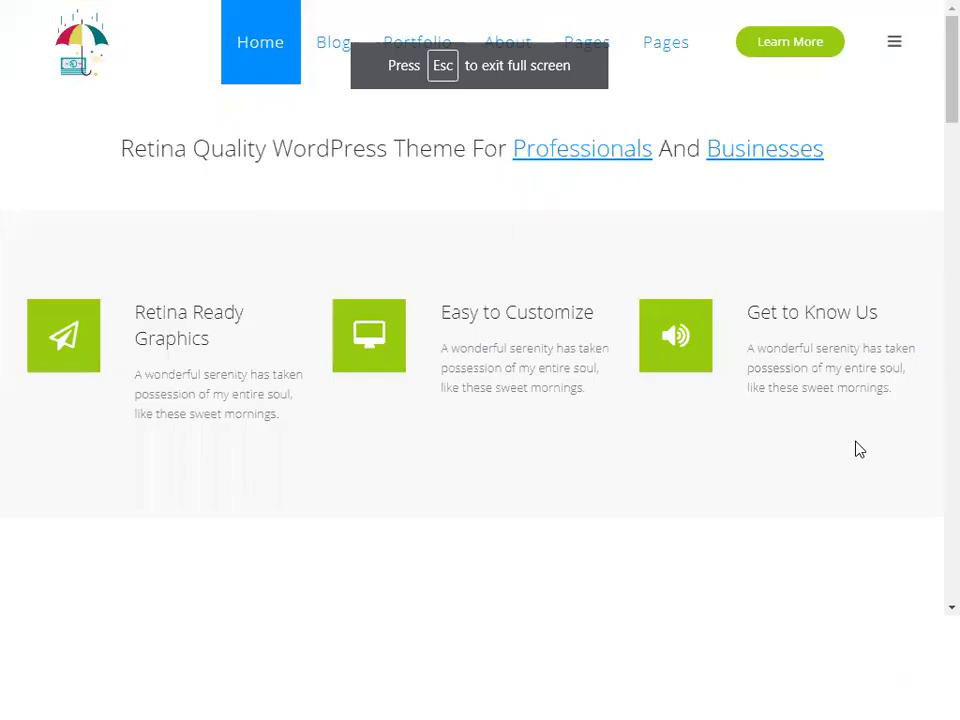
scroll(855, 418, up, 5)
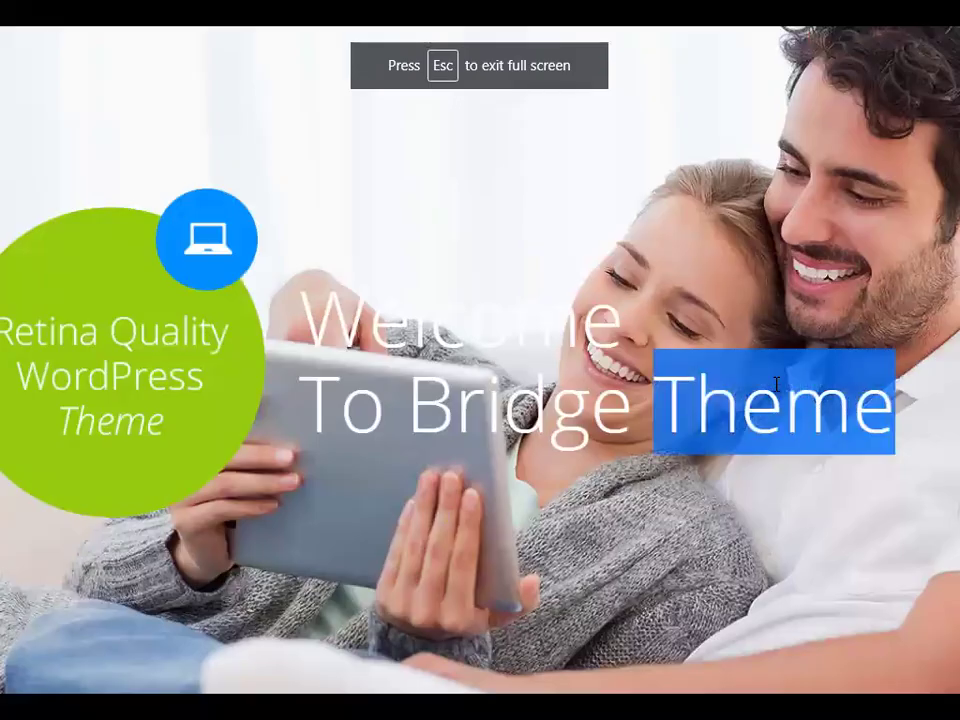
key(F11)
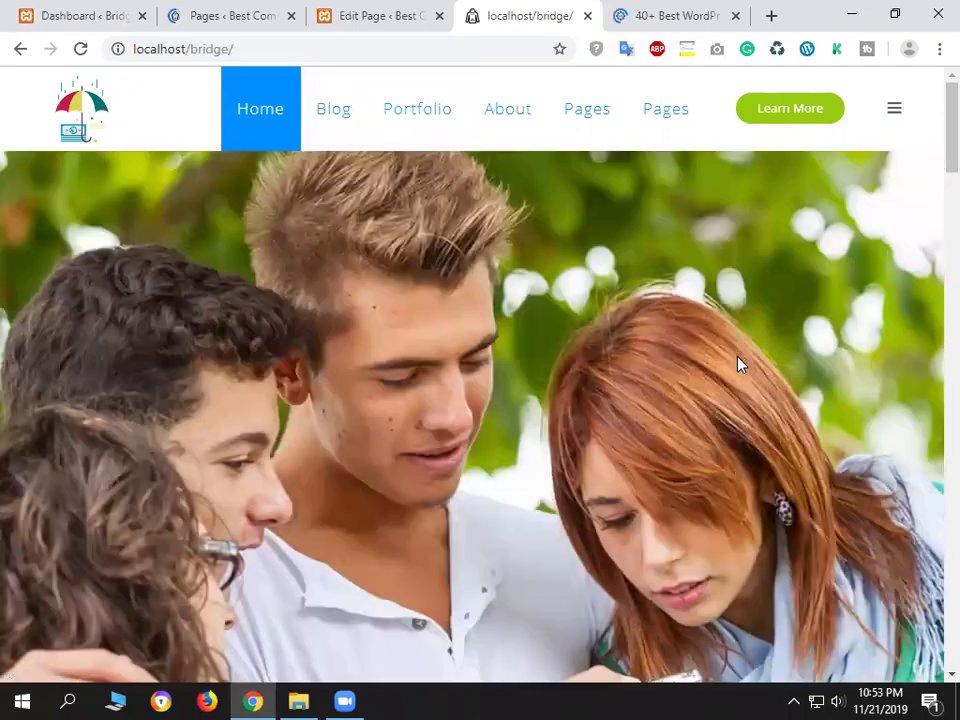
Check the live home page's slider once more and return to the Home page's editor with its Layer Slider row.
scroll(538, 504, down, 1)
scroll(478, 543, up, 1)
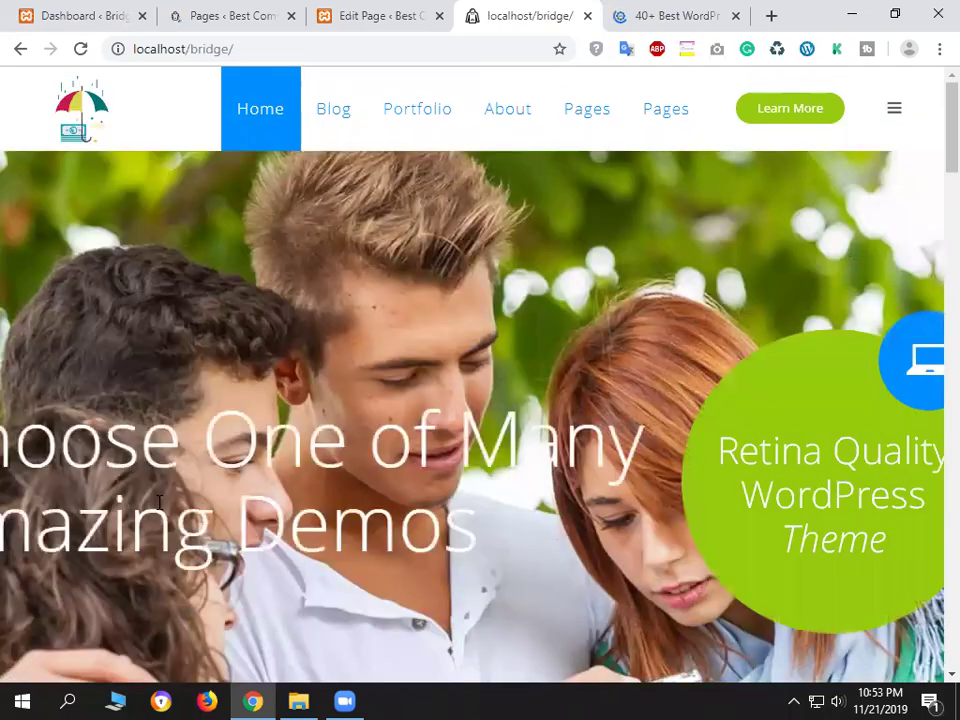
triple_click(668, 447)
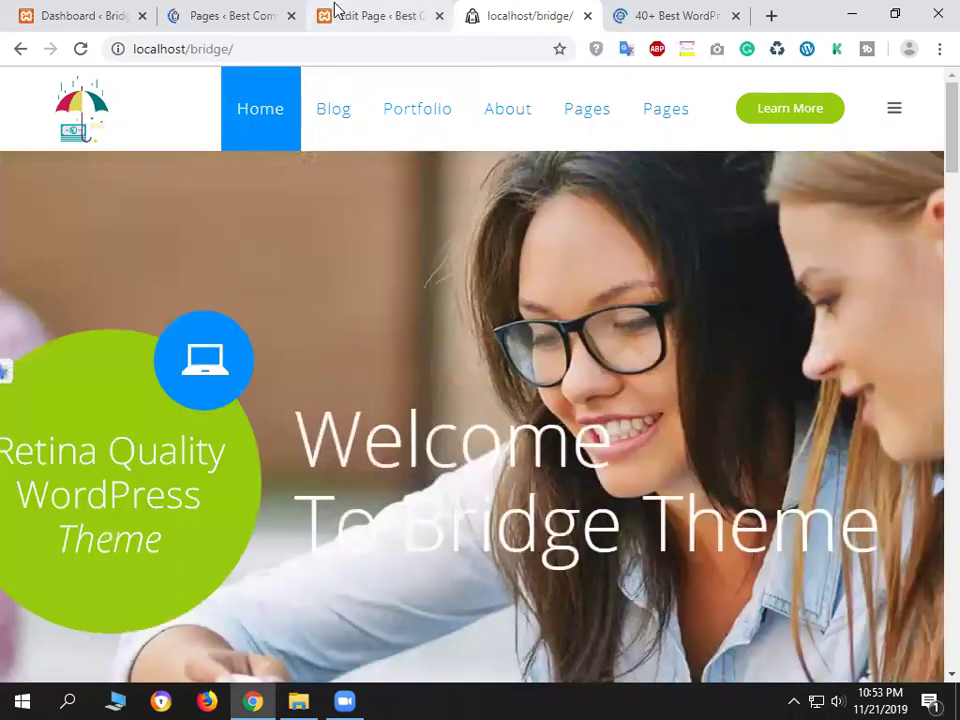
click(332, 13)
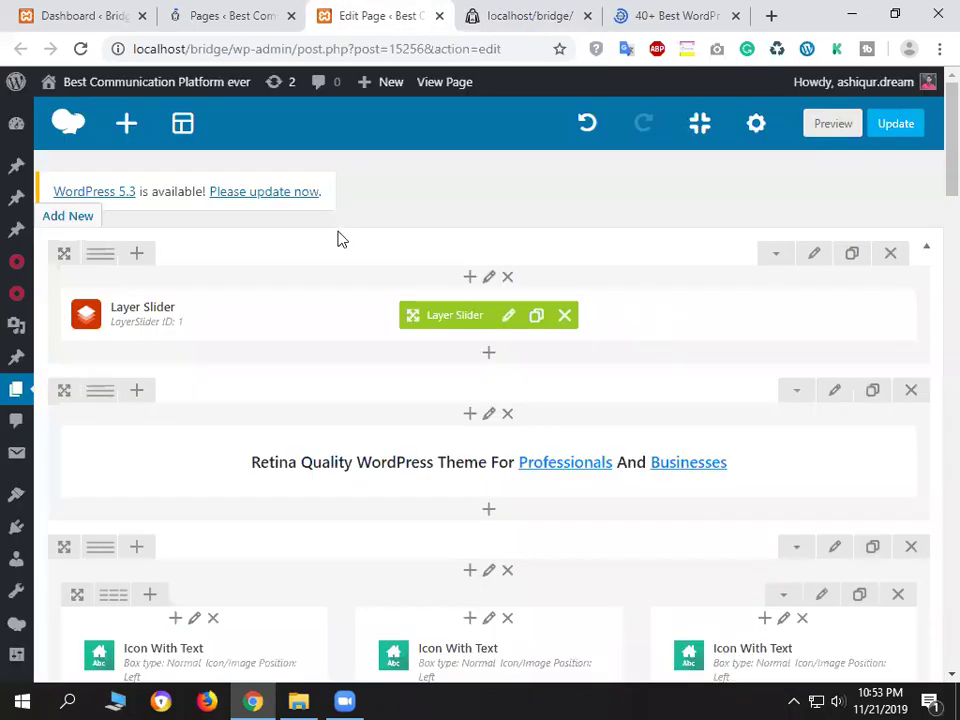
Look over the top rows of the Home page layout and briefly open the Layer Slider element's settings, closing them without changes.
scroll(141, 242, down, 1)
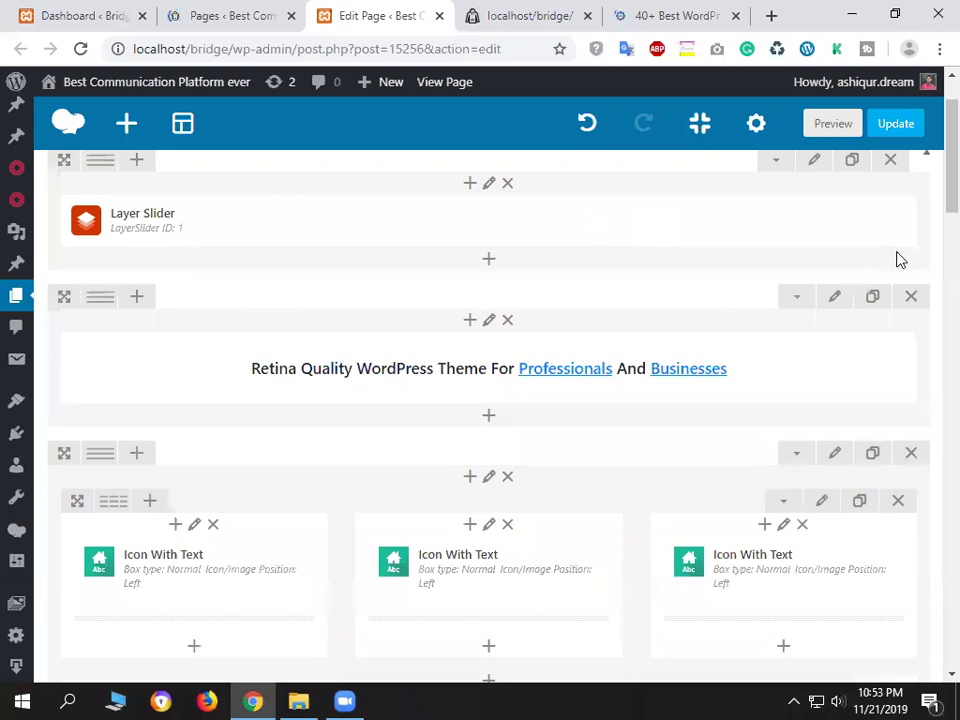
scroll(85, 270, up, 1)
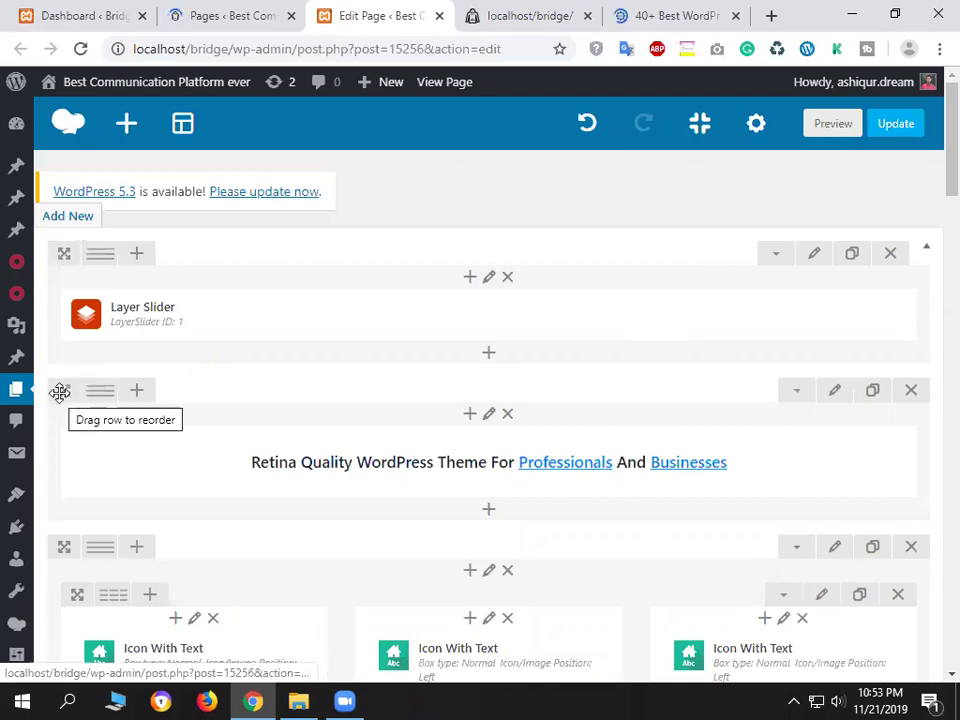
mouse_move(489, 313)
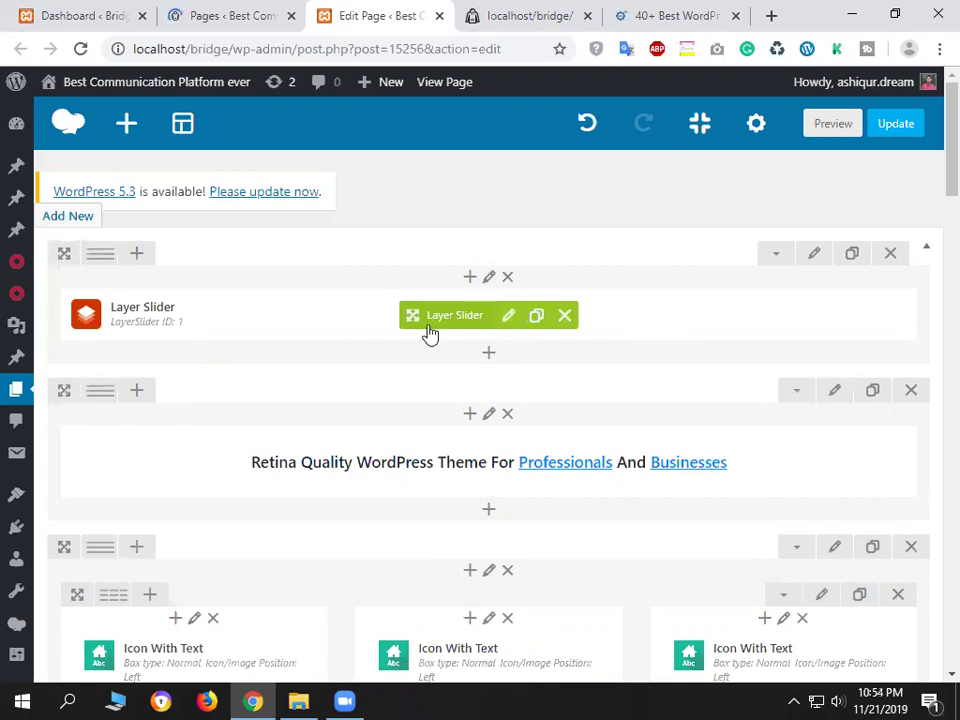
click(508, 315)
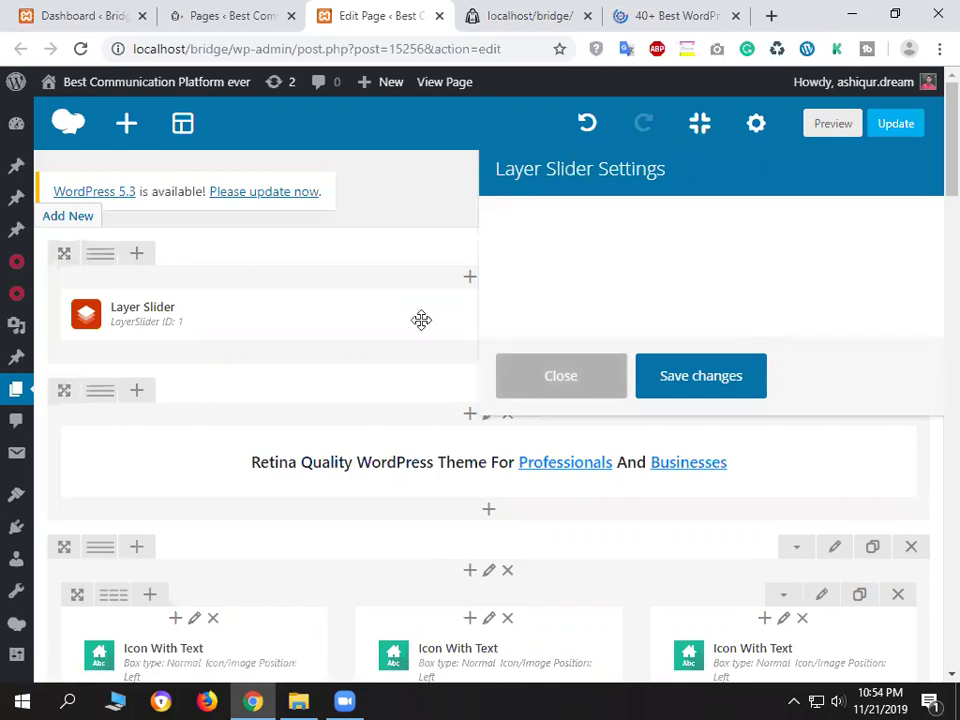
click(477, 290)
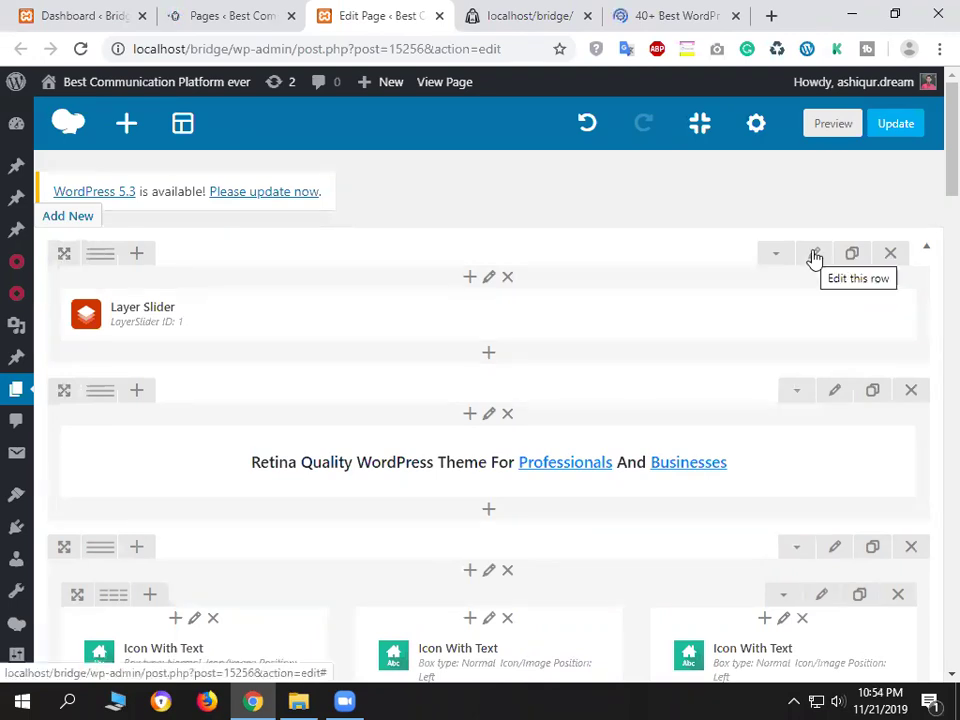
Highlight part of the "Welcome To Bridge Theme" slide heading on the live home page and return to the Home page's editor.
mouse_move(585, 313)
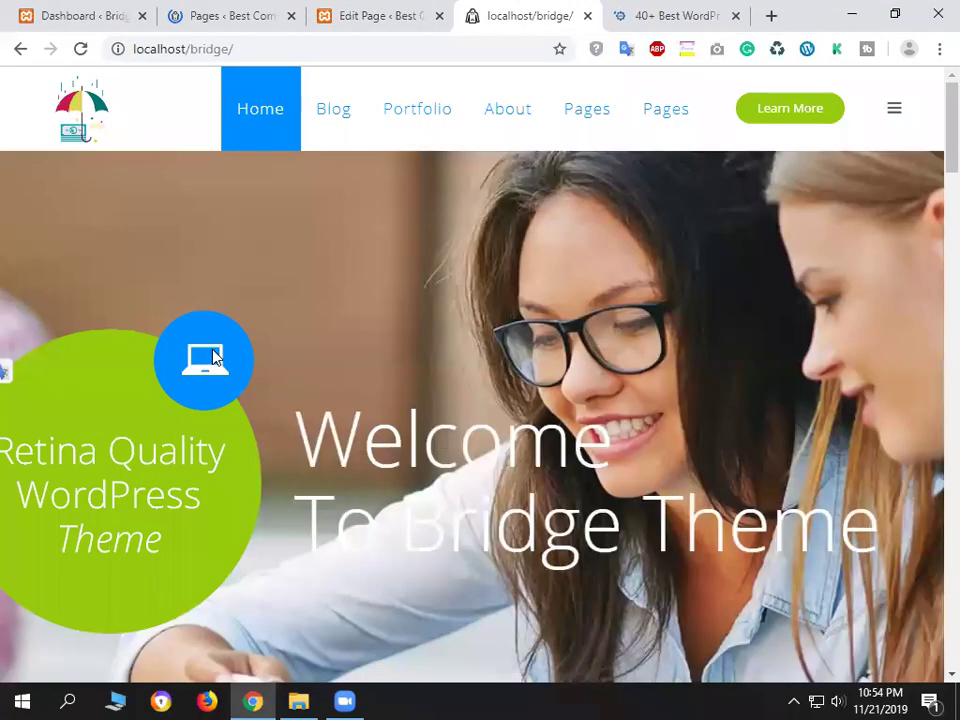
key(ctrl+Tab)
drag(444, 440, 580, 525)
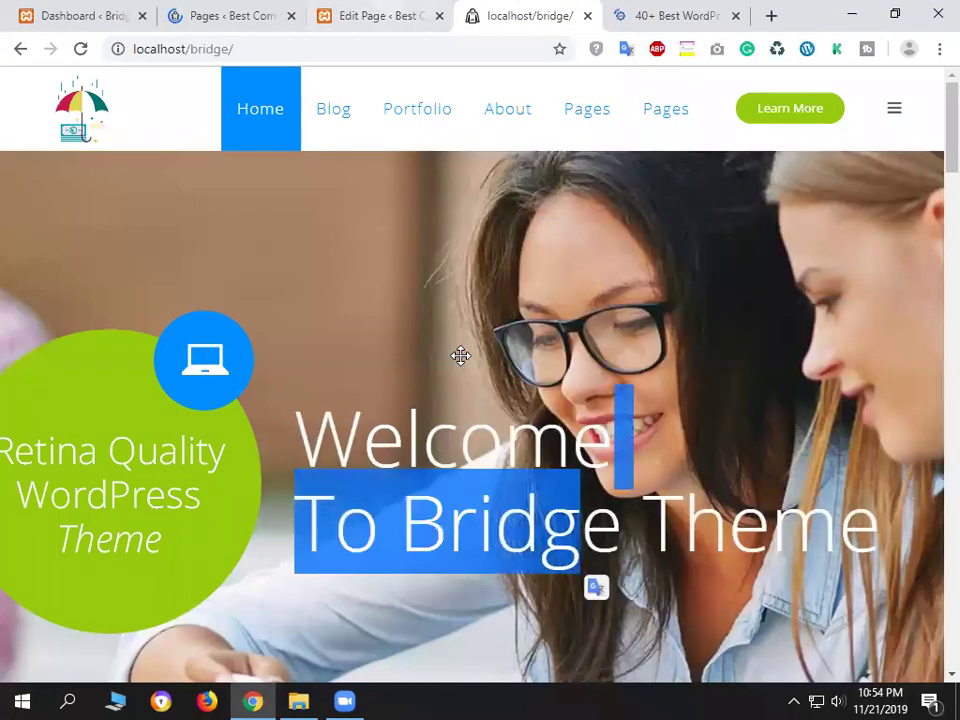
key(ctrl+shift+Tab)
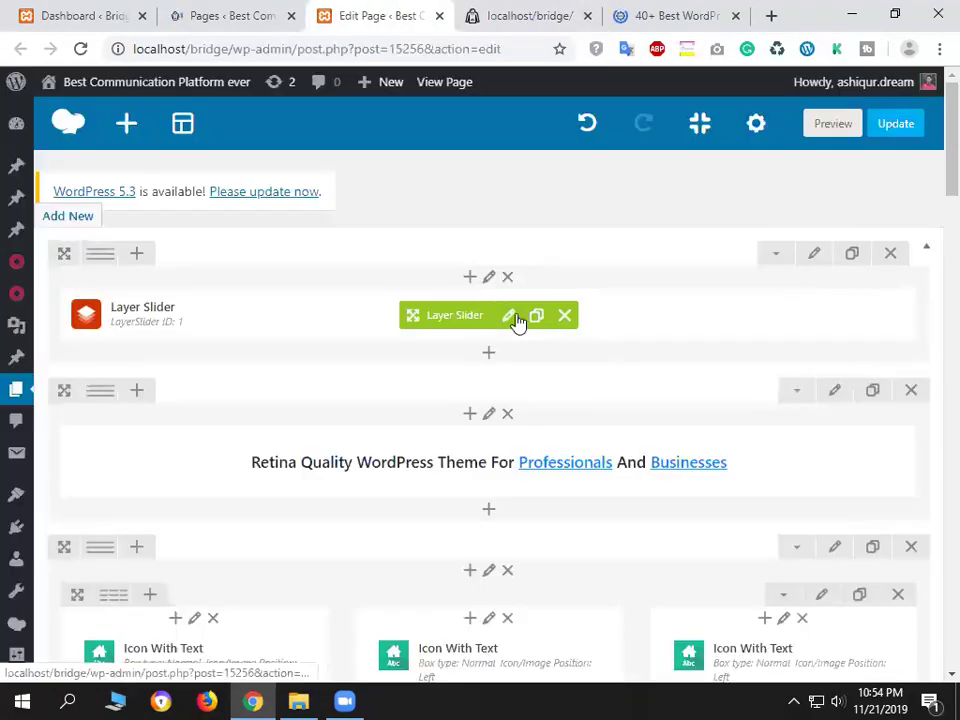
Open the Layer Slider element's settings and reposition and enlarge the dialog until all its fields fit.
scroll(643, 339, down, 1)
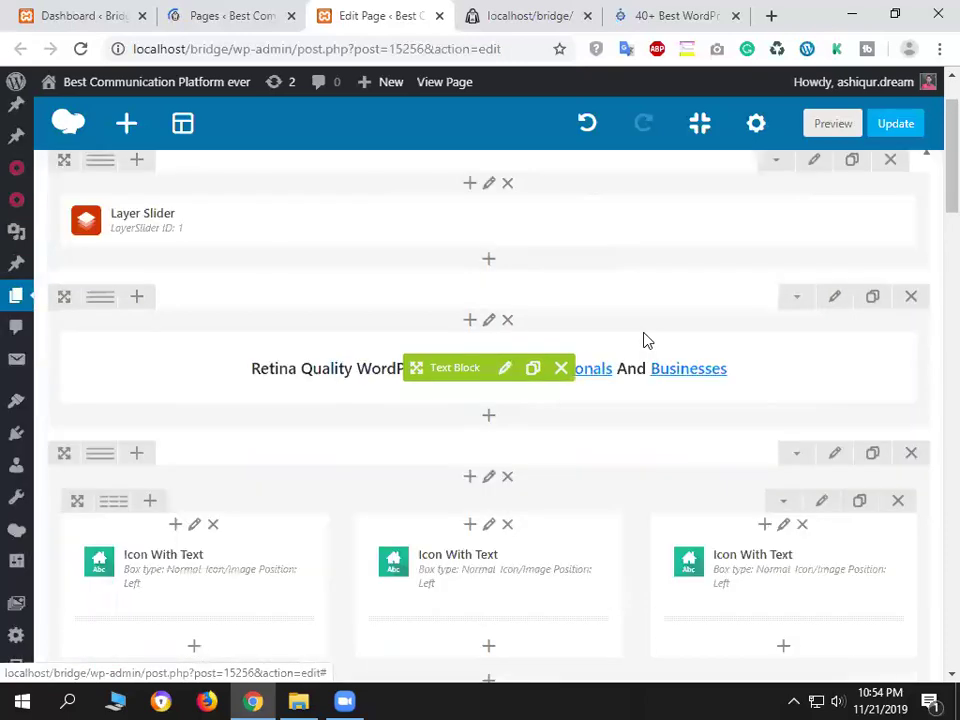
scroll(652, 340, up, 1)
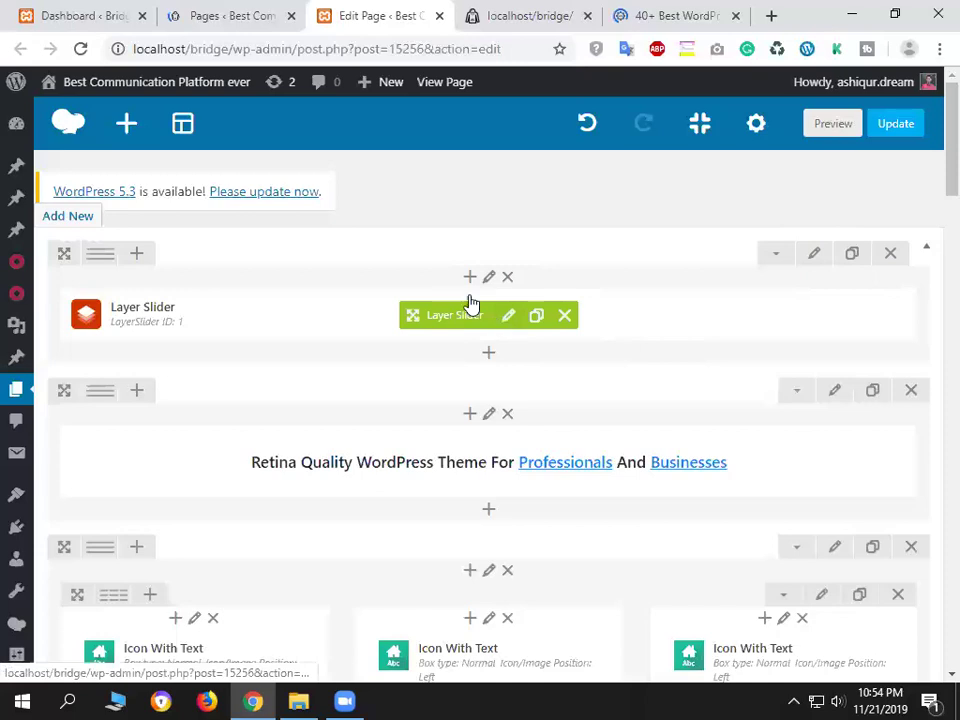
click(508, 315)
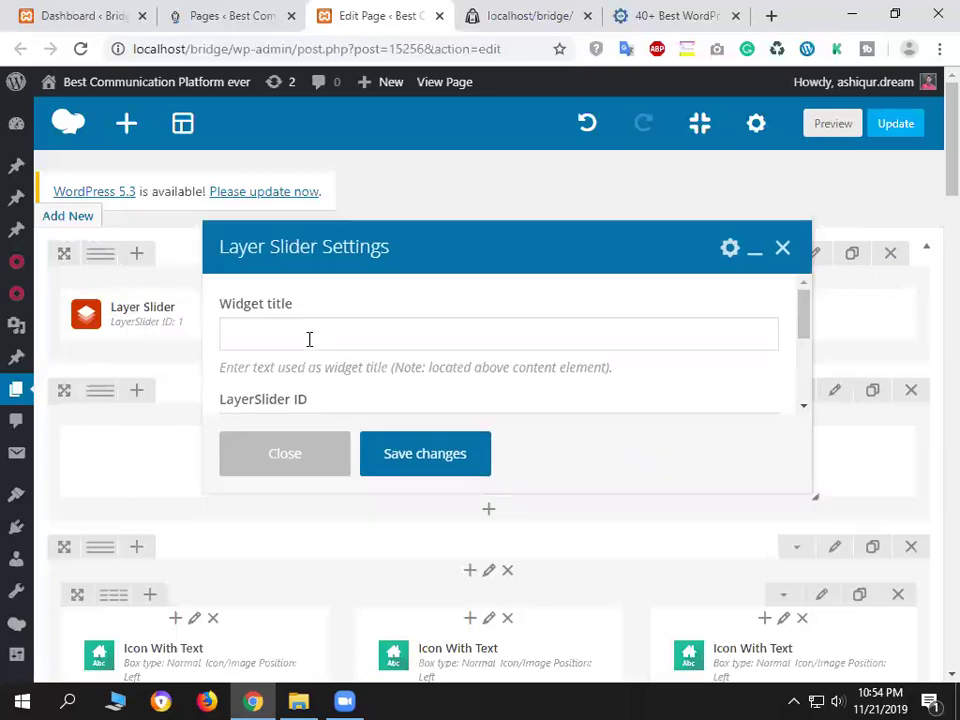
click(493, 334)
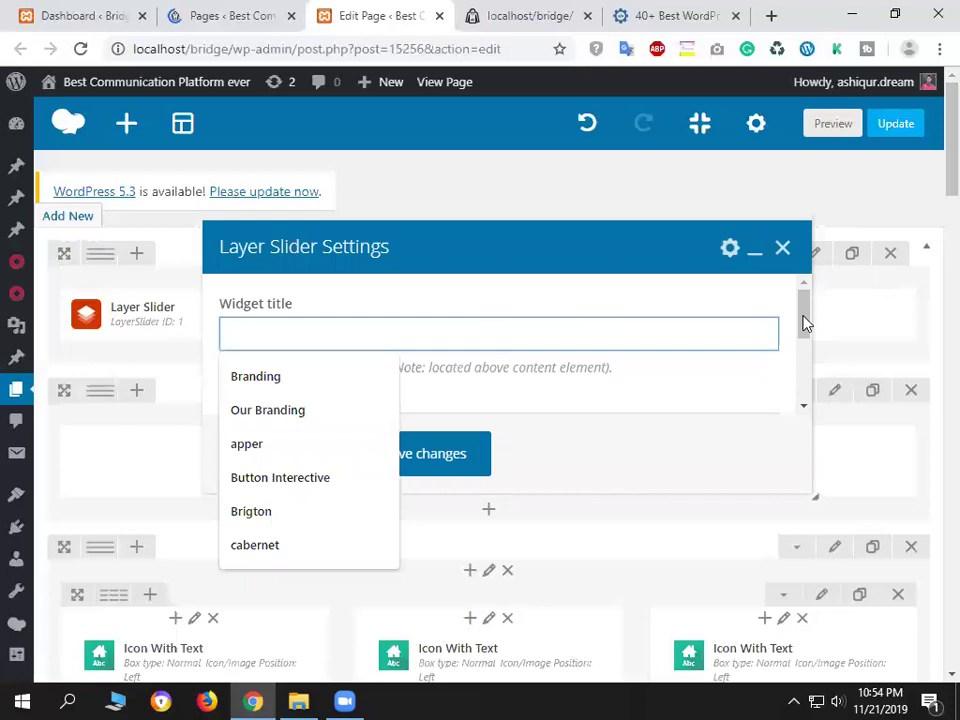
scroll(591, 494, down, 2)
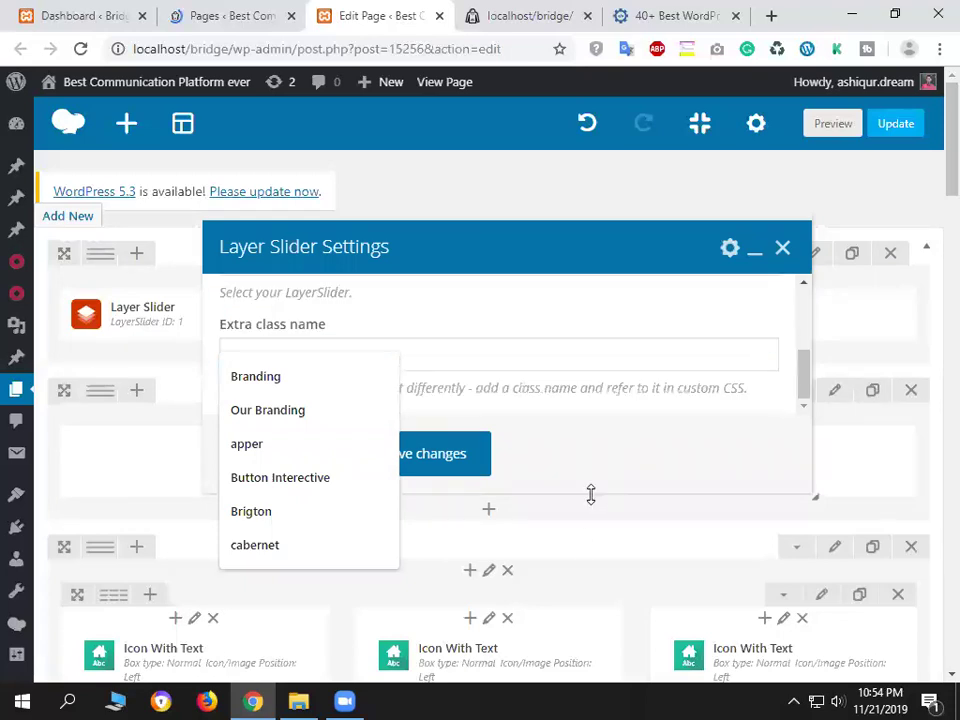
drag(587, 605, 587, 630)
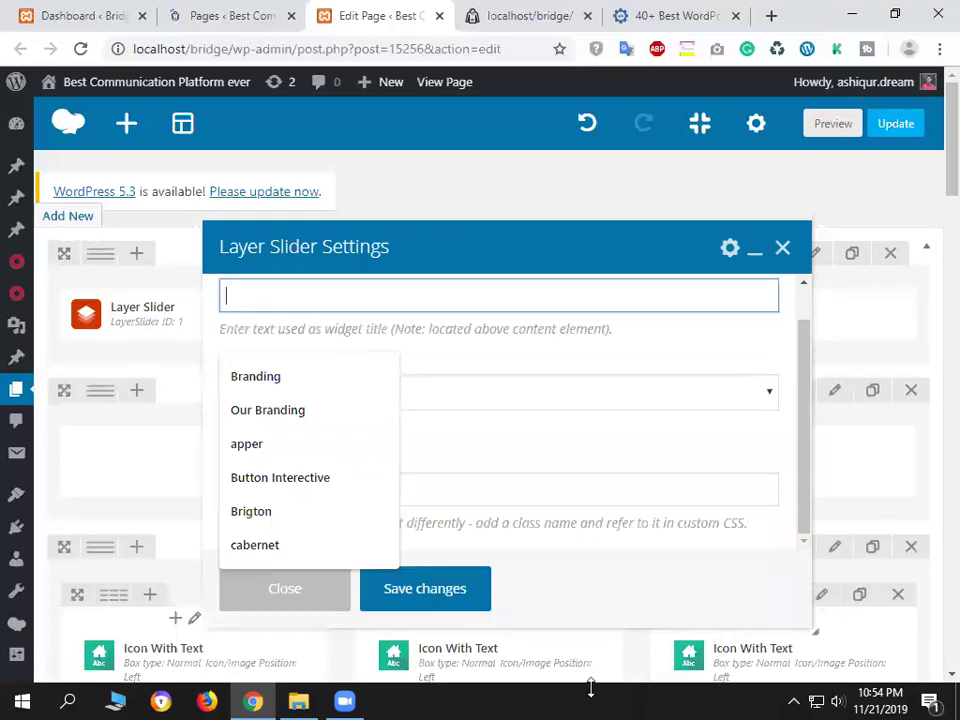
click(538, 250)
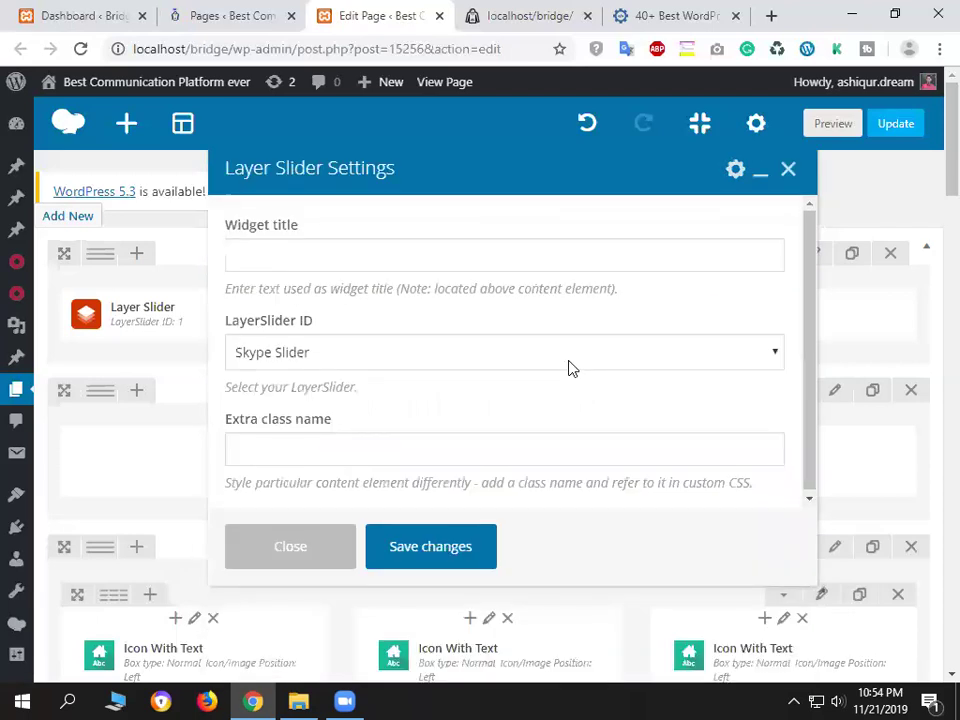
Set the Layer Slider's widget title to the suggested entry Branding and move on to the LayerSlider ID field.
click(384, 258)
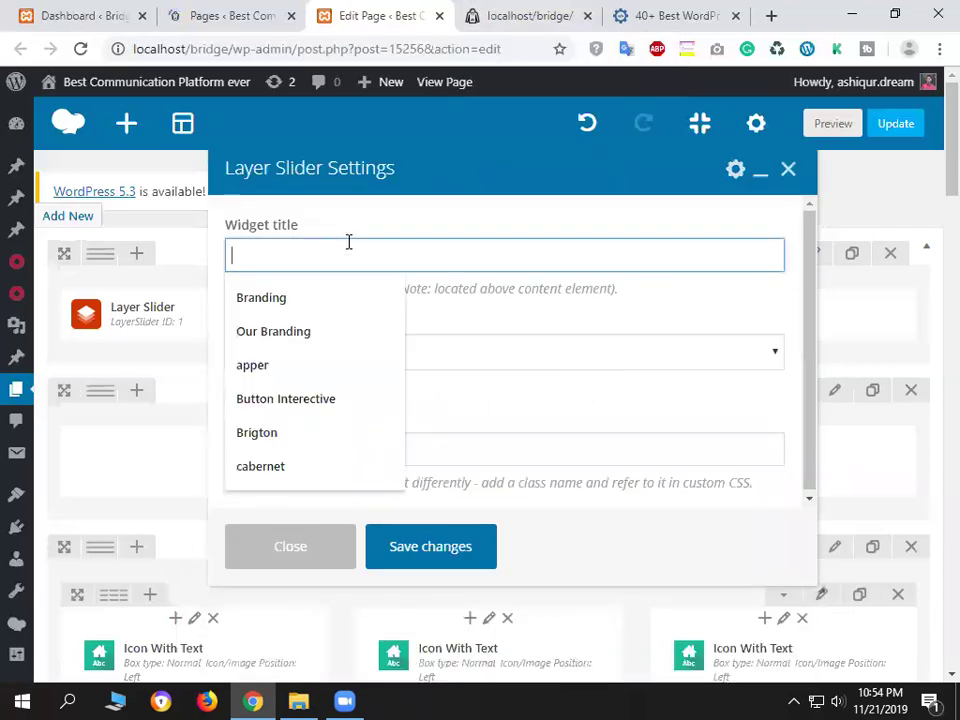
click(315, 284)
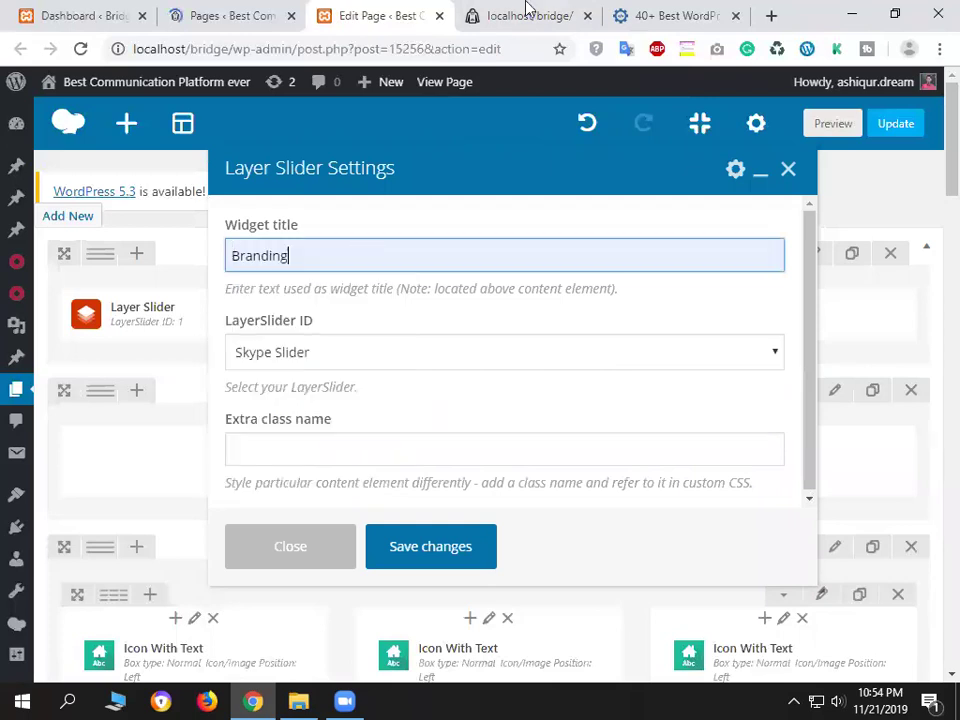
key(ctrl+a)
key(ctrl+Tab)
key(ctrl+shift+Tab)
key(shift+Right)
key(shift+Right)
key(shift+Right)
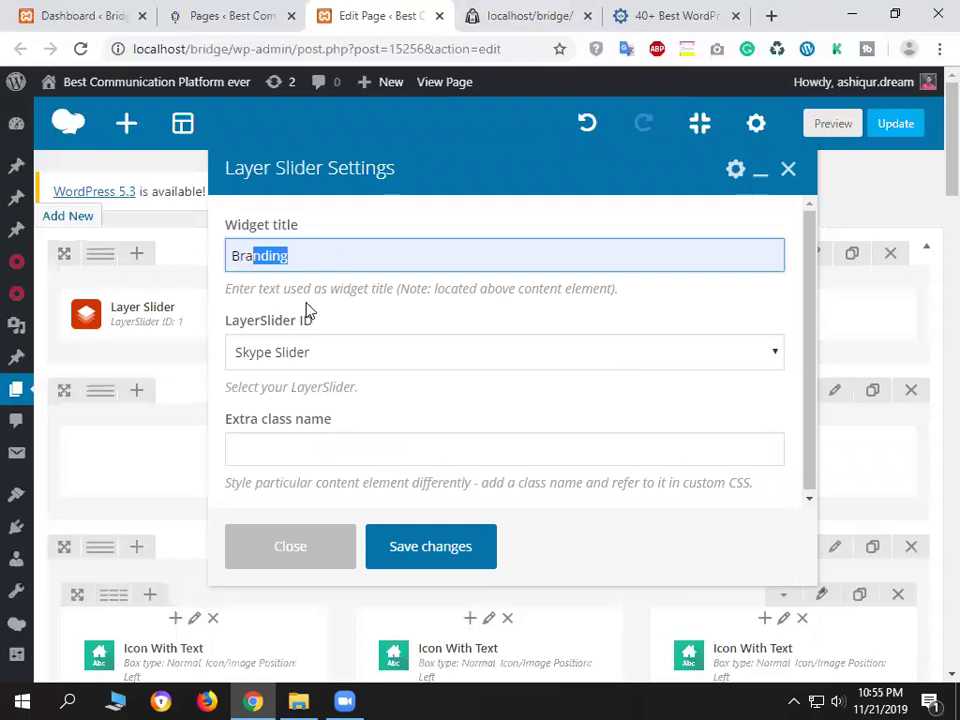
key(shift+Left)
key(shift+Left)
key(shift+Left)
key(Right)
key(Tab)
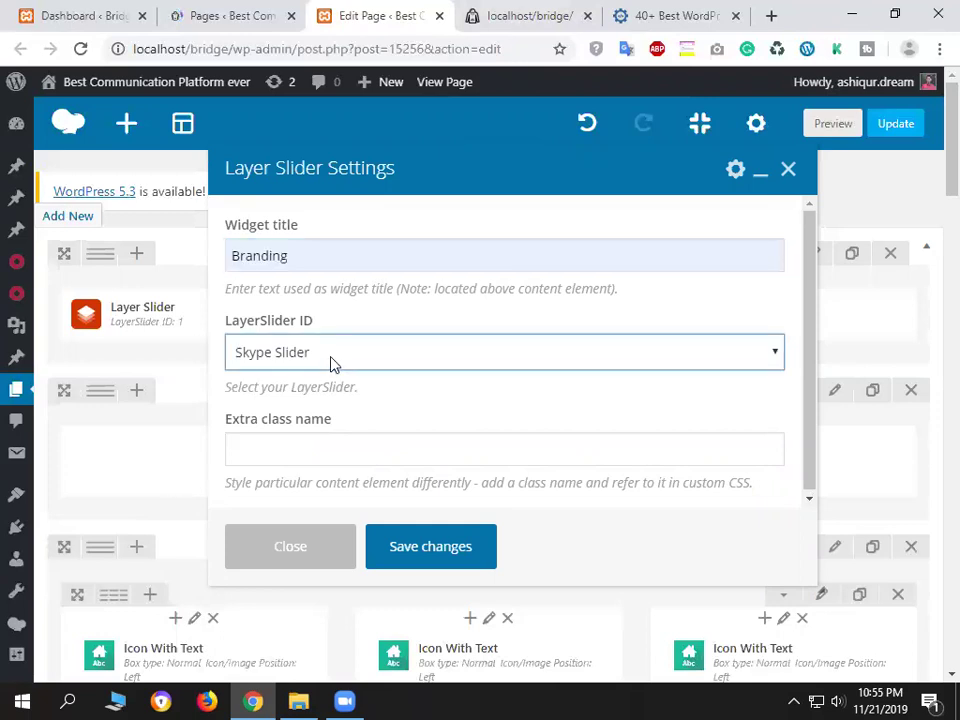
Highlight the Branding widget title again and check the slider on the live home page.
double_click(270, 250)
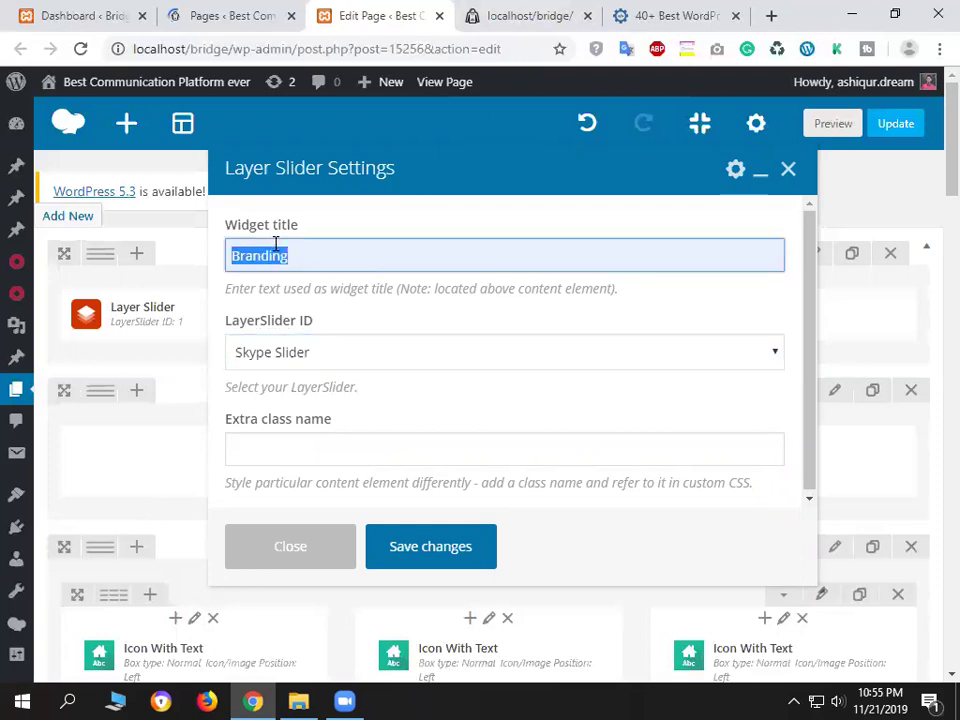
click(257, 253)
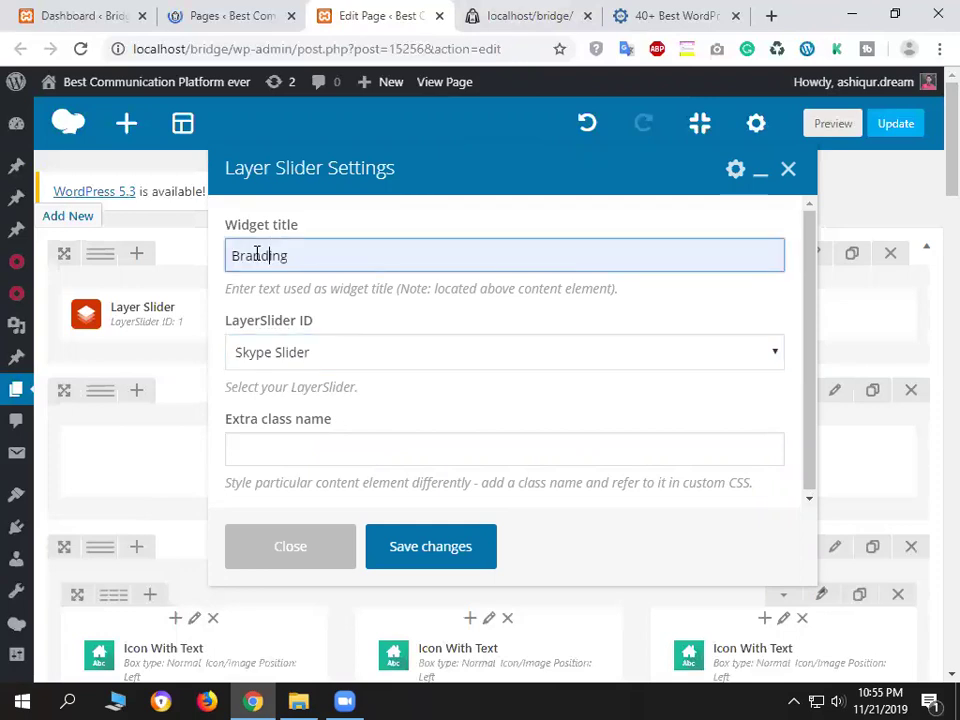
double_click(257, 253)
key(Tab)
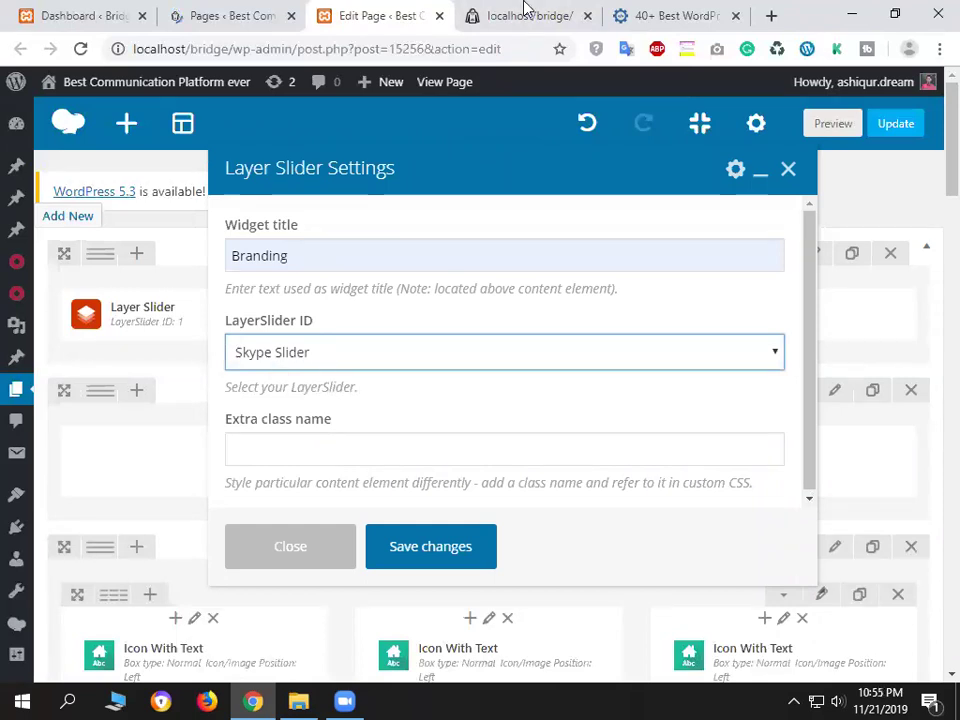
key(ctrl+Tab)
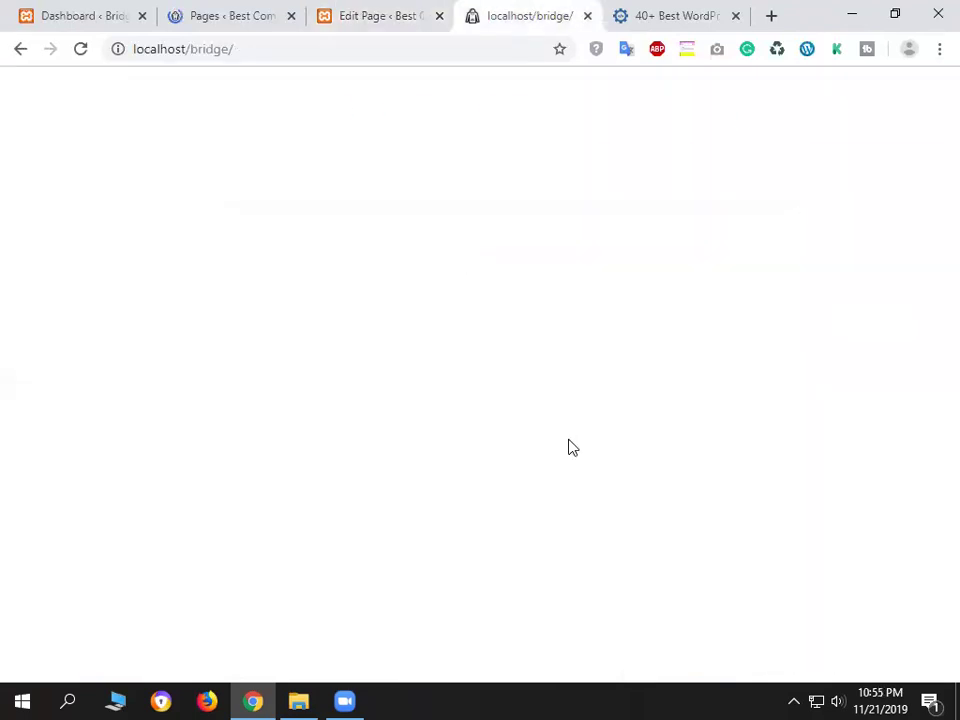
scroll(617, 432, down, 4)
scroll(844, 431, up, 4)
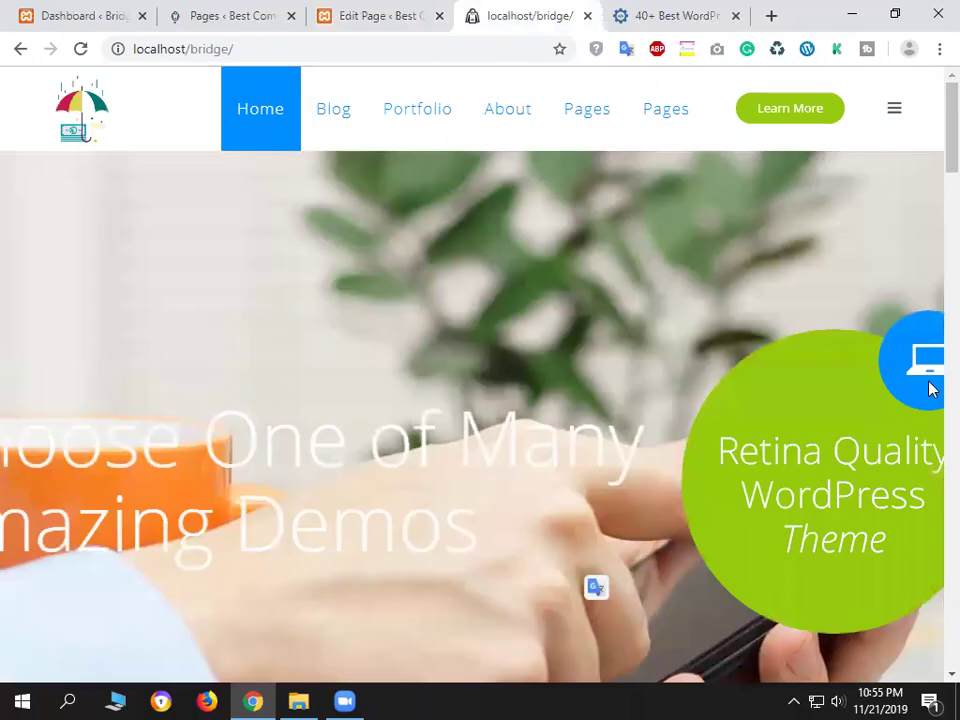
Return to the Layer Slider settings, keep Skype Slider as the LayerSlider ID and save the changes.
click(418, 12)
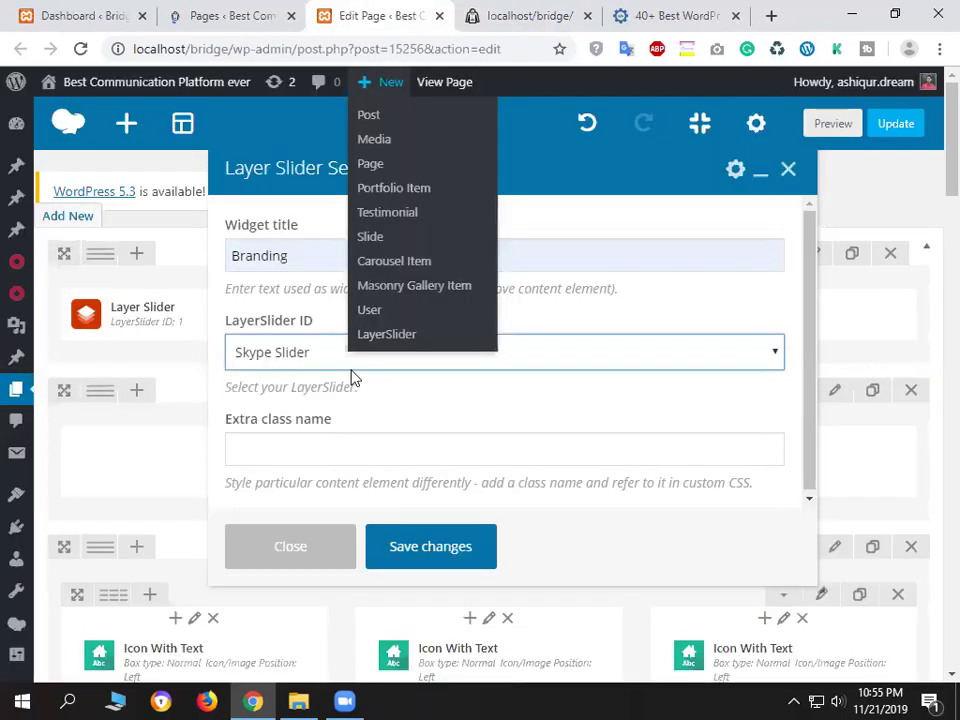
click(340, 358)
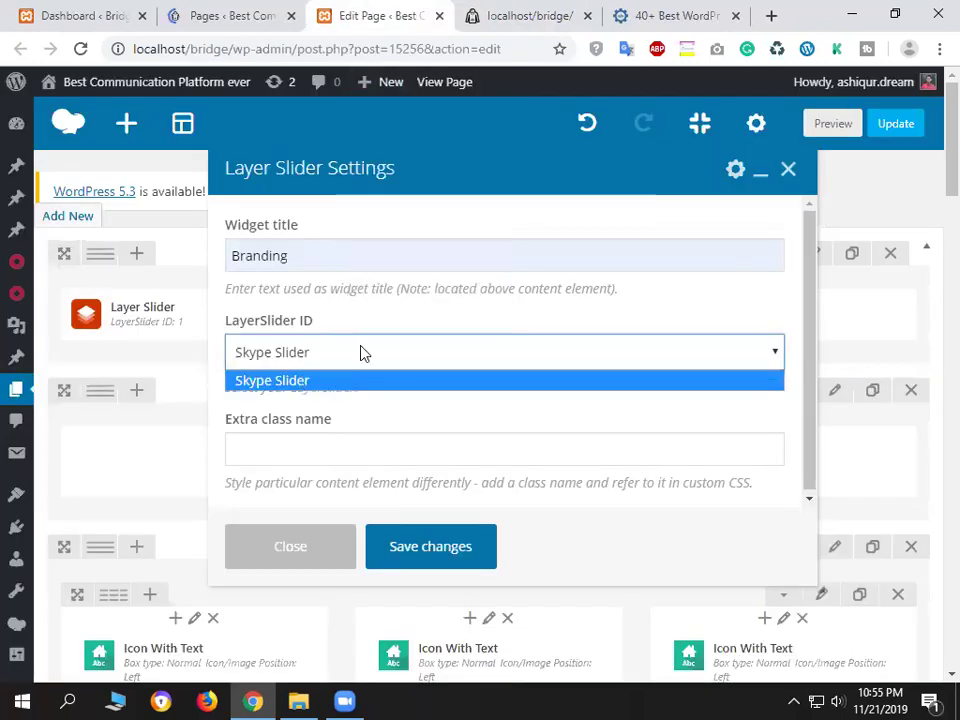
click(290, 345)
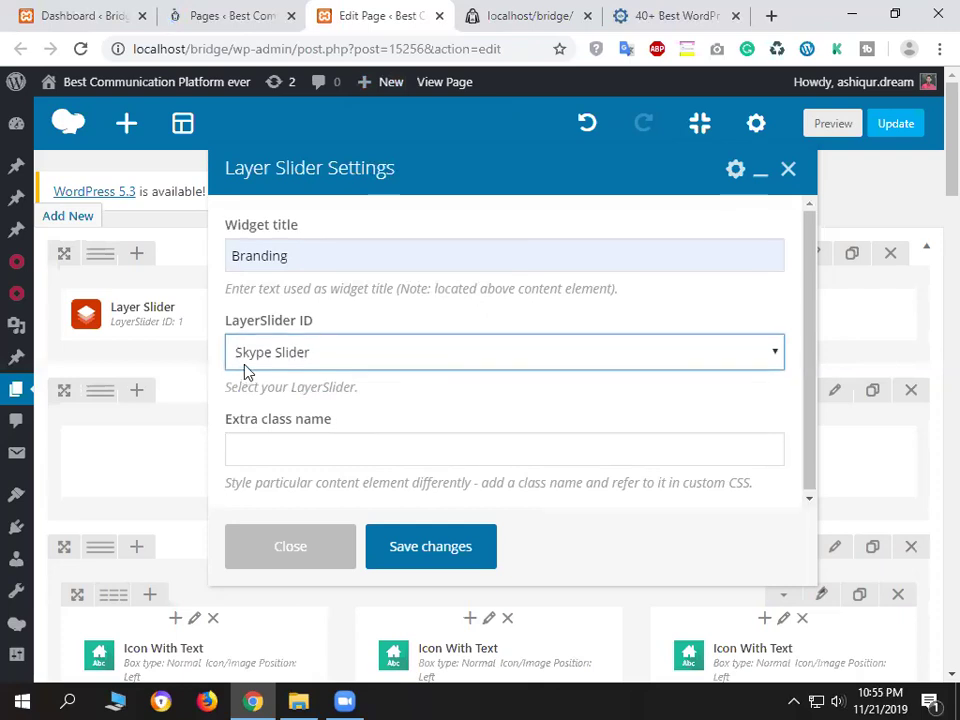
click(441, 550)
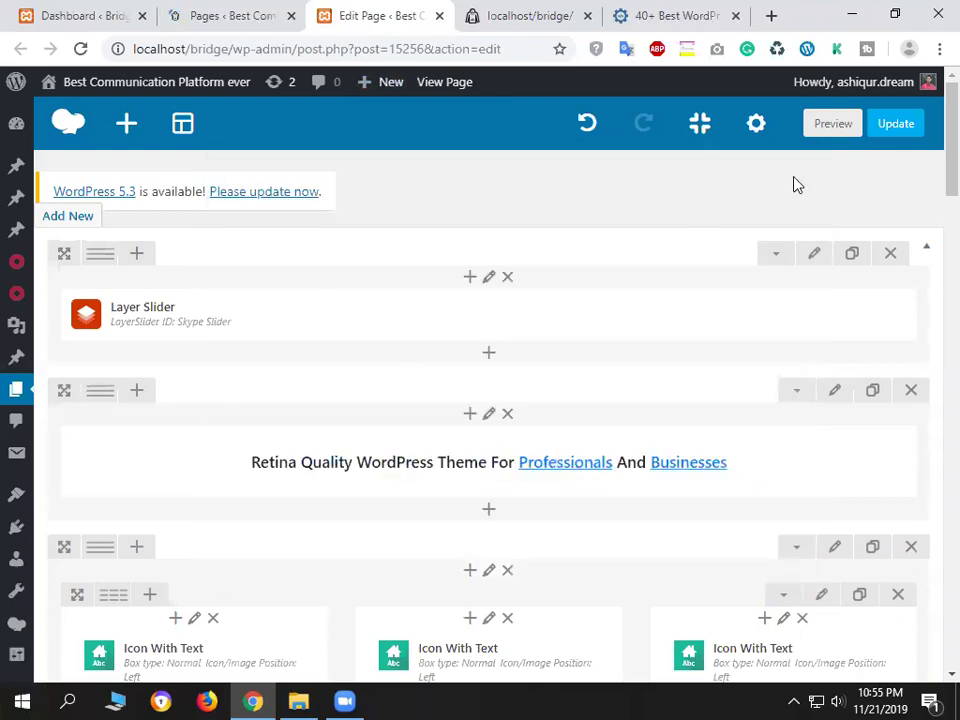
Exit the layout editor's full-screen mode and open LayerSlider WP's Sliders page in a new browser tab.
click(699, 123)
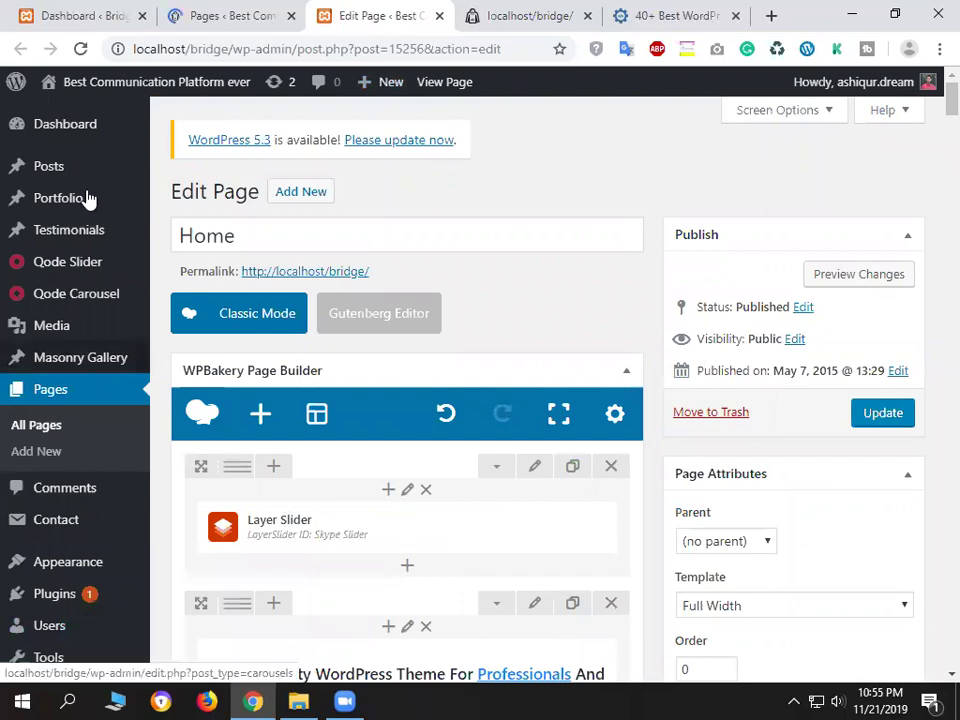
scroll(72, 518, down, 5)
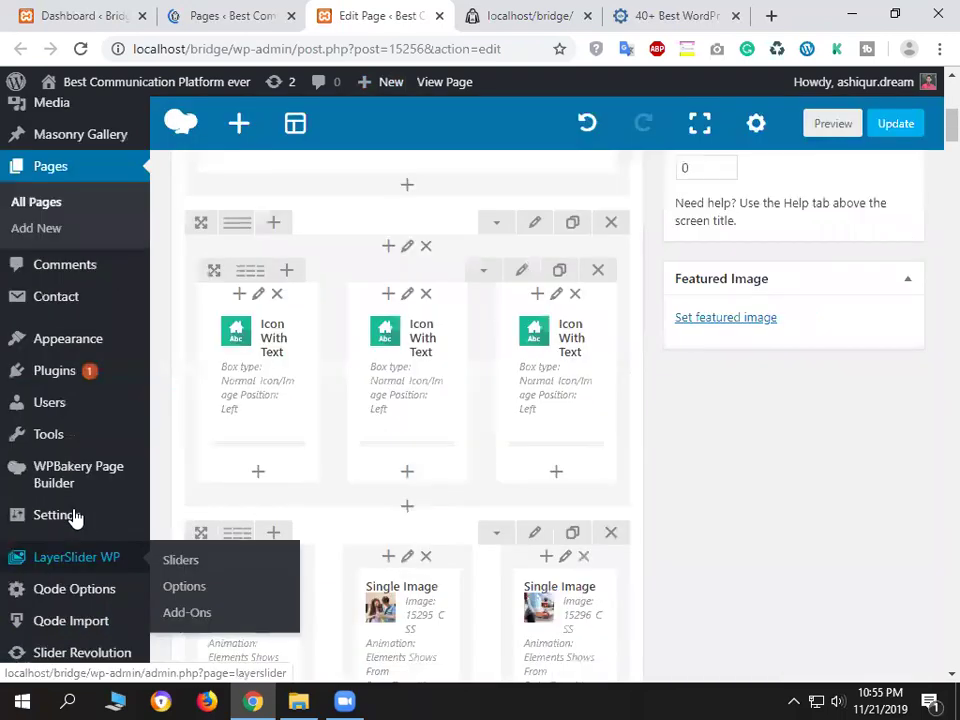
scroll(75, 518, down, 3)
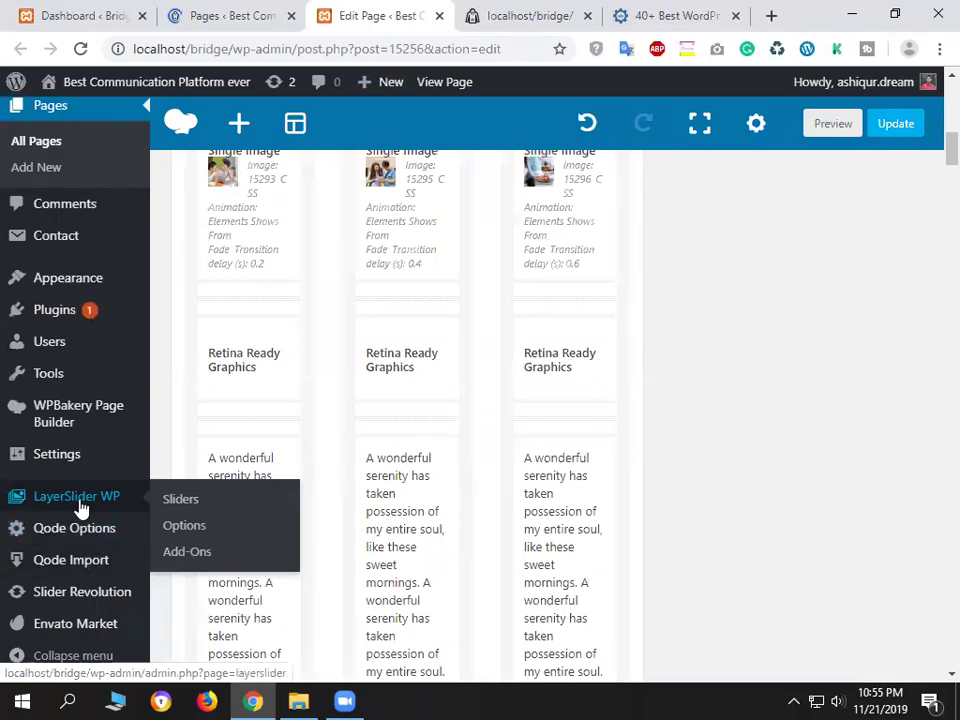
middle_click(184, 506)
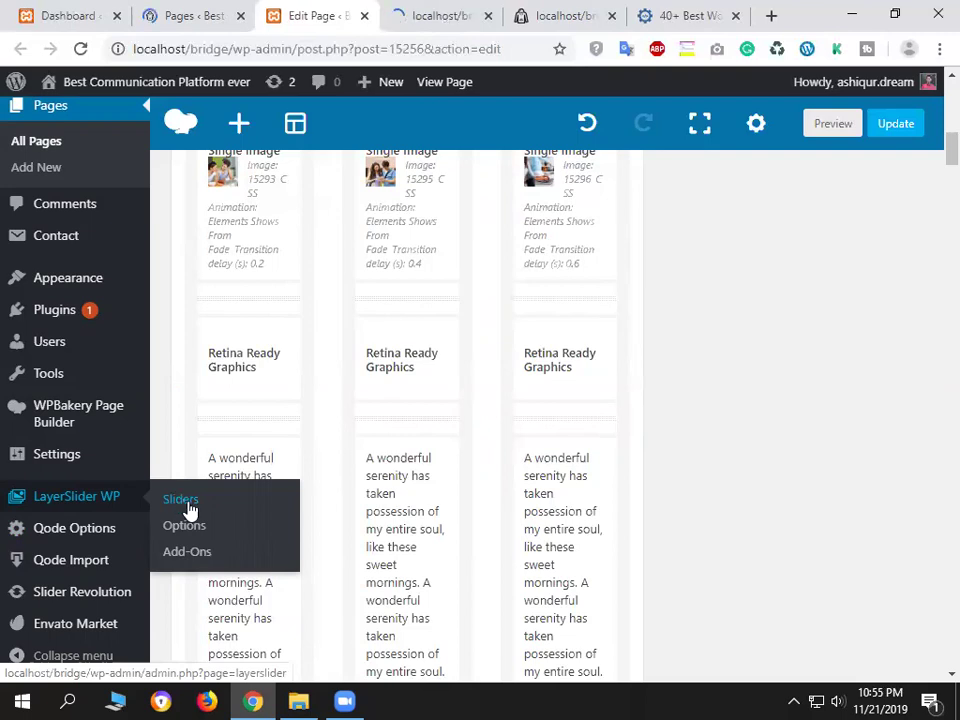
key(ctrl+Tab)
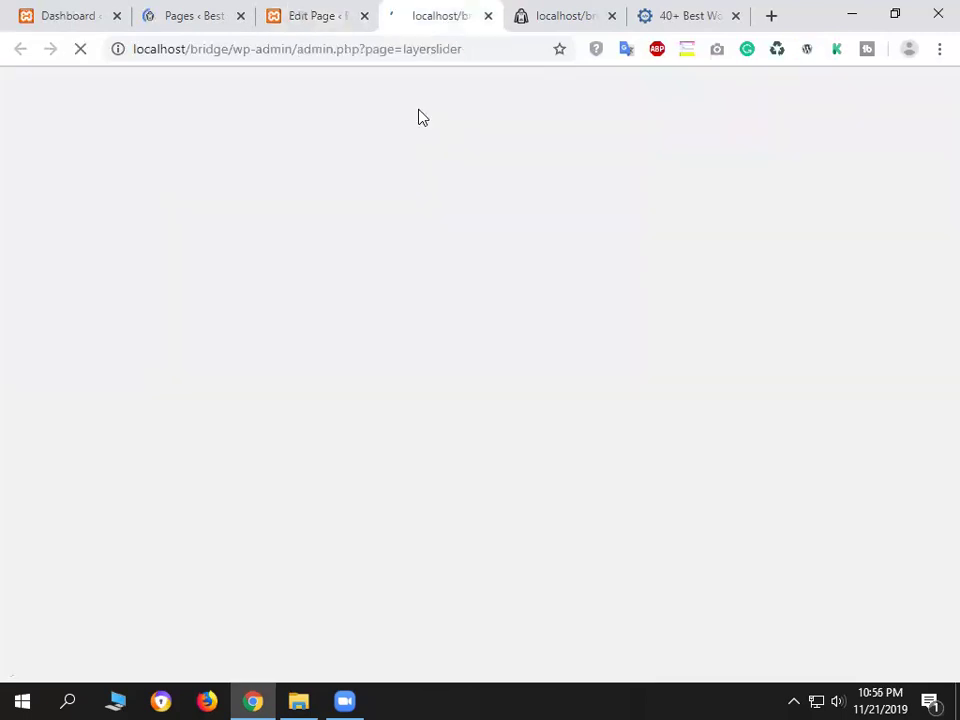
Highlight the admin.php?page=layerslider part of the page address and look over the available sliders.
click(286, 50)
key(shift+End)
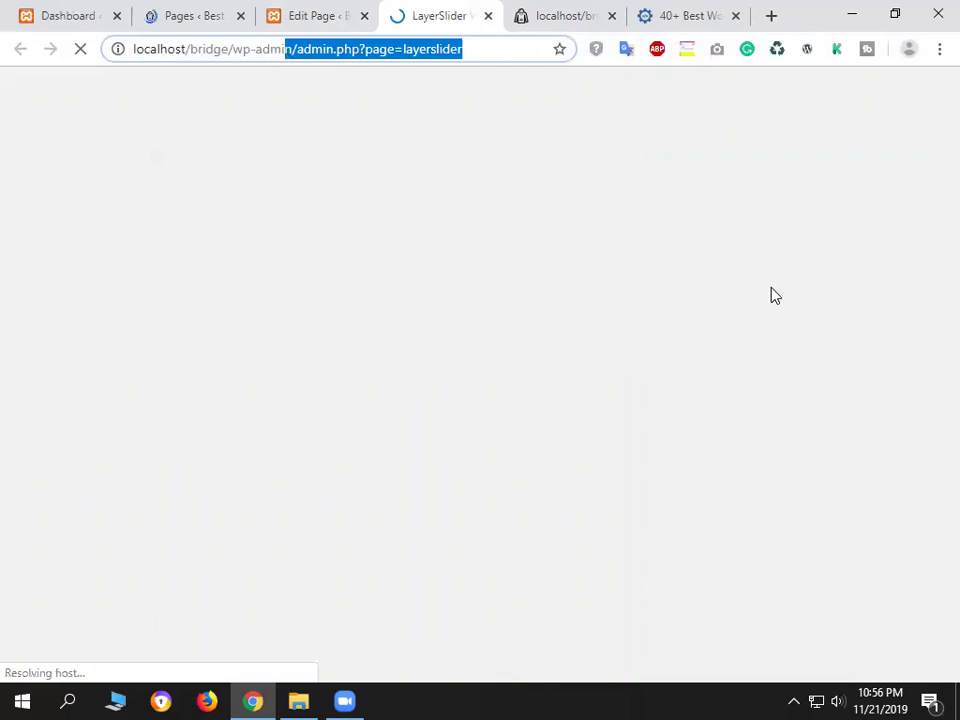
scroll(771, 293, down, 3)
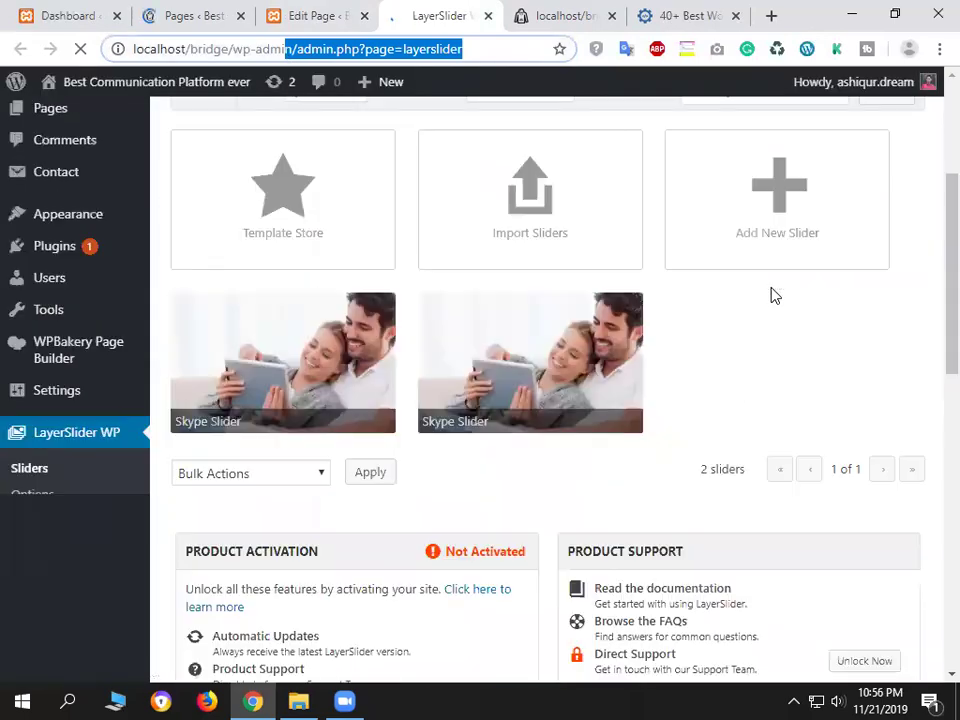
Move past the LayerSlider data notice and highlight the name of the first Skype Slider in the slider list.
scroll(744, 388, up, 3)
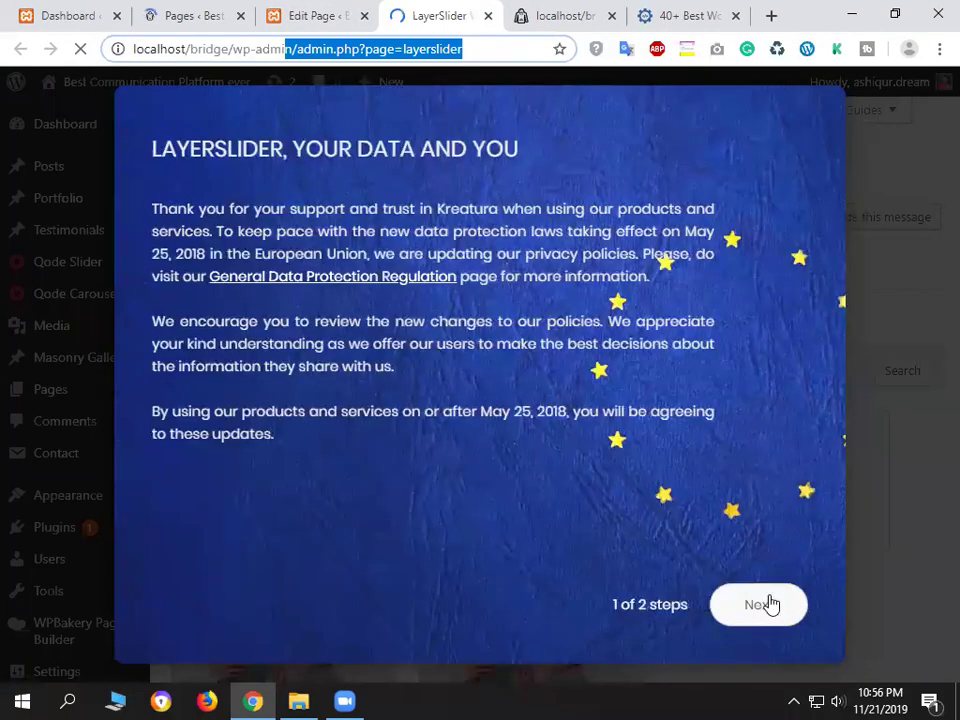
click(766, 607)
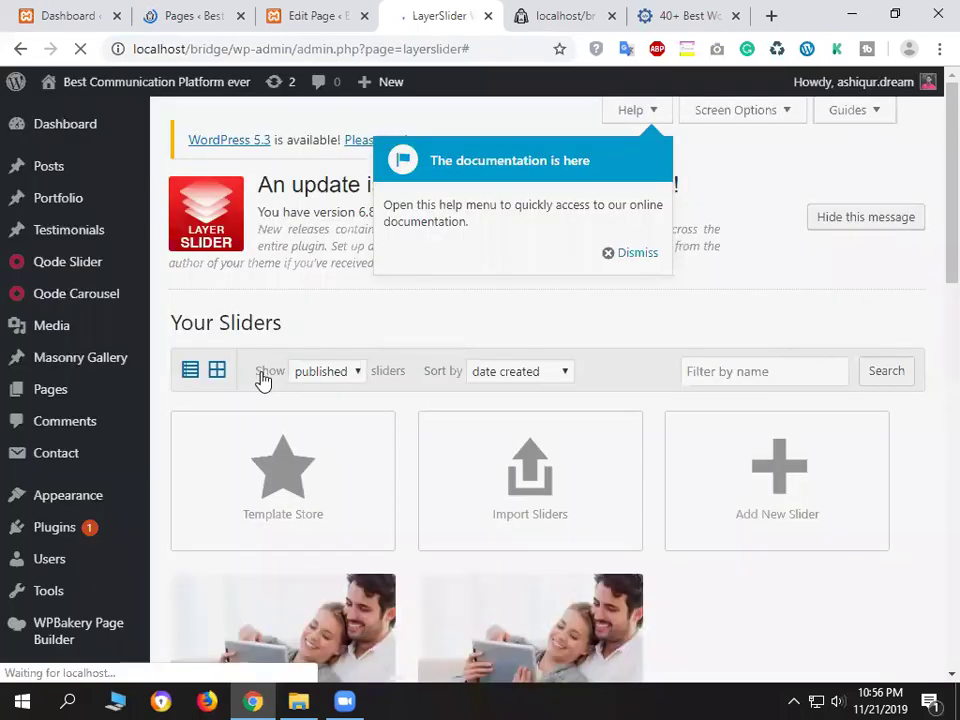
scroll(262, 380, down, 3)
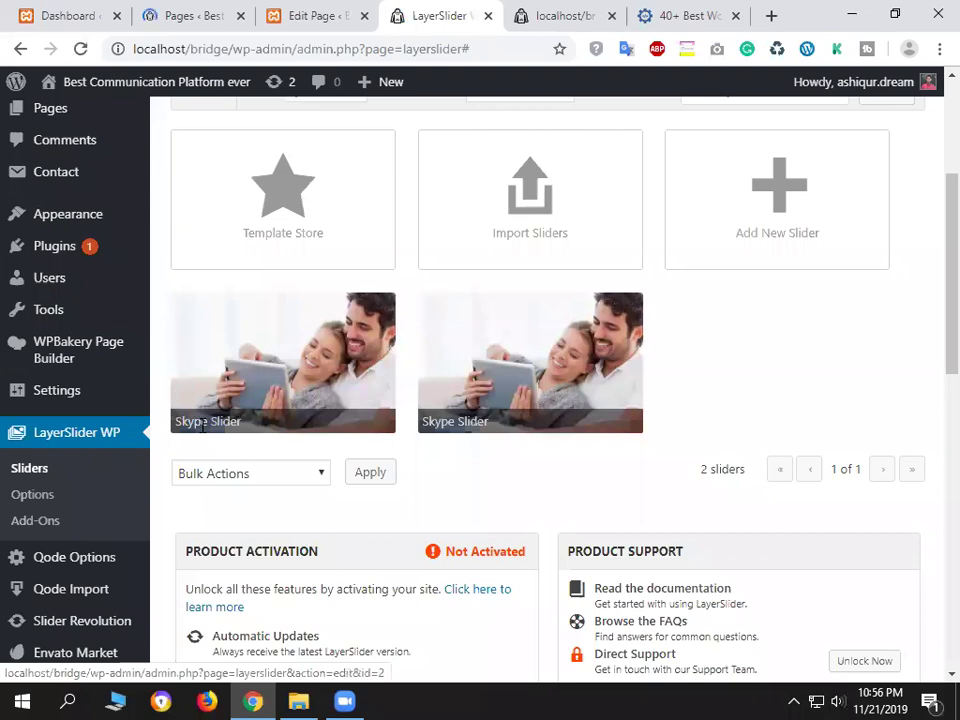
drag(203, 424, 354, 426)
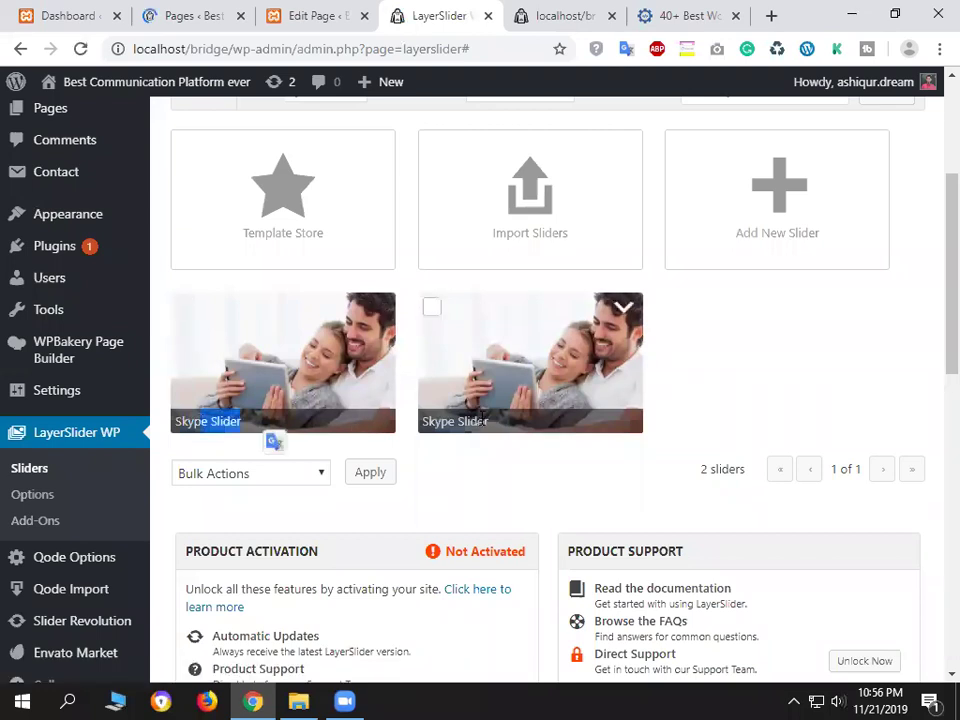
click(722, 381)
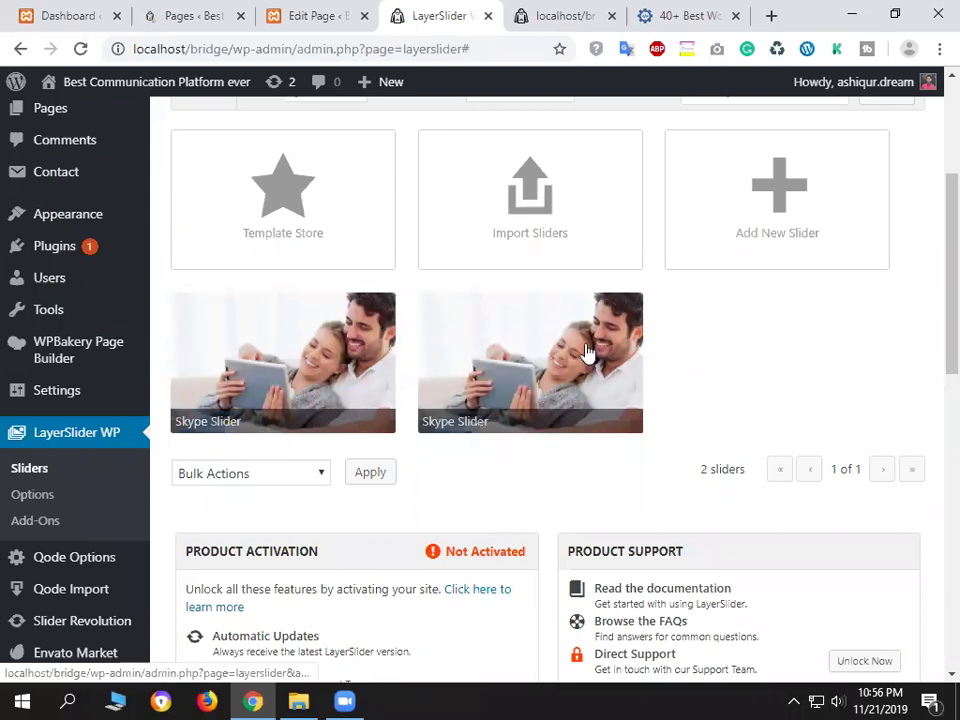
Look over the LayerSlider page's slider options, existing sliders and the product activation, support and newsletter sections.
scroll(454, 422, up, 2)
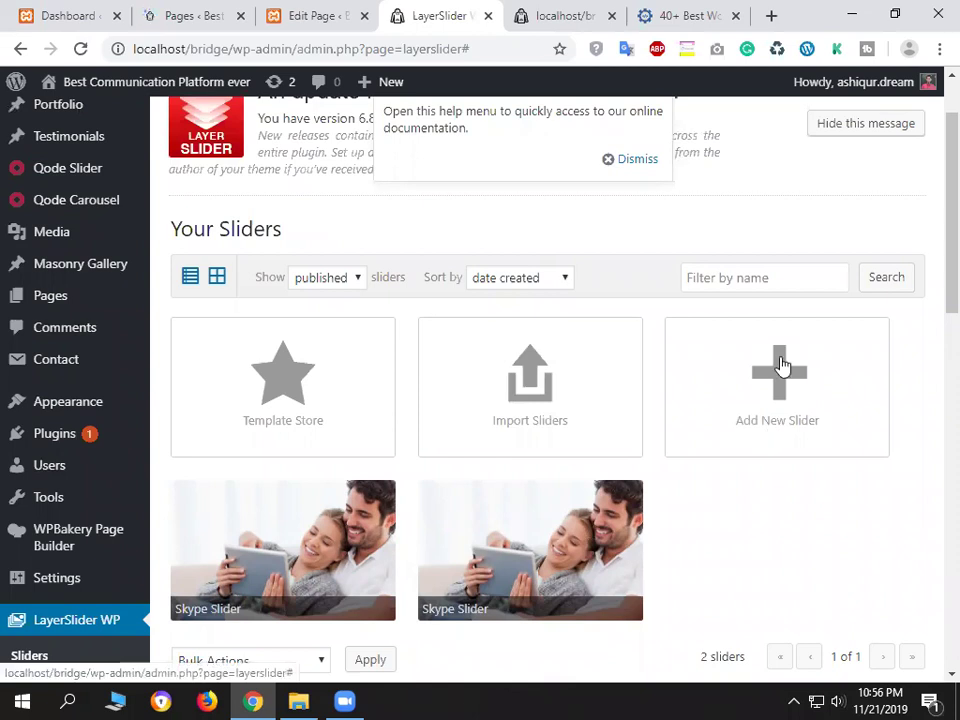
scroll(763, 402, down, 1)
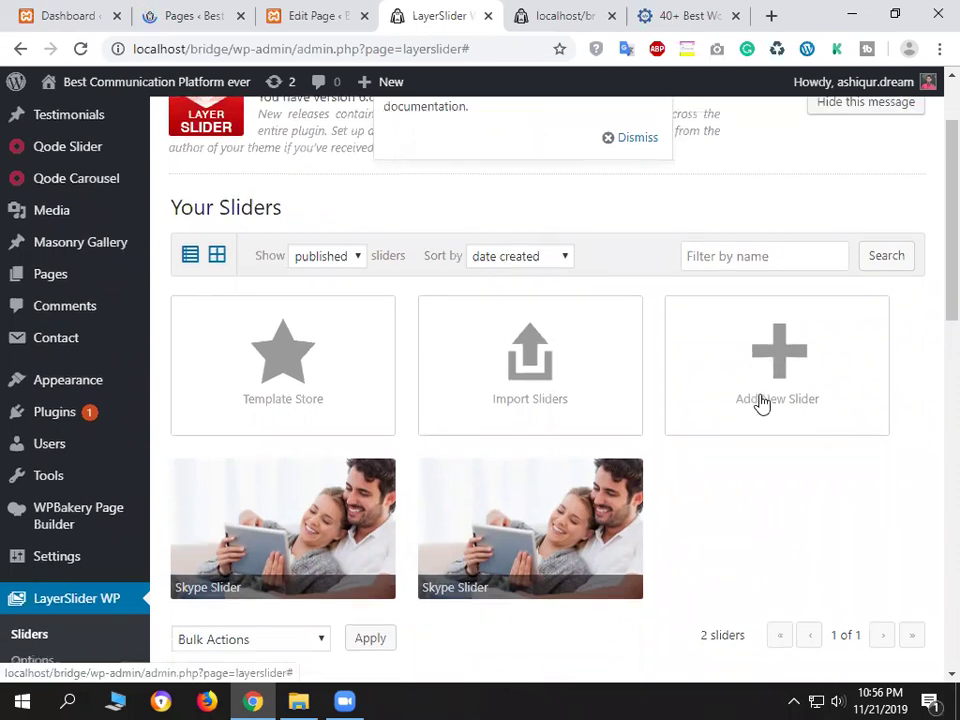
scroll(765, 401, down, 4)
scroll(767, 402, down, 3)
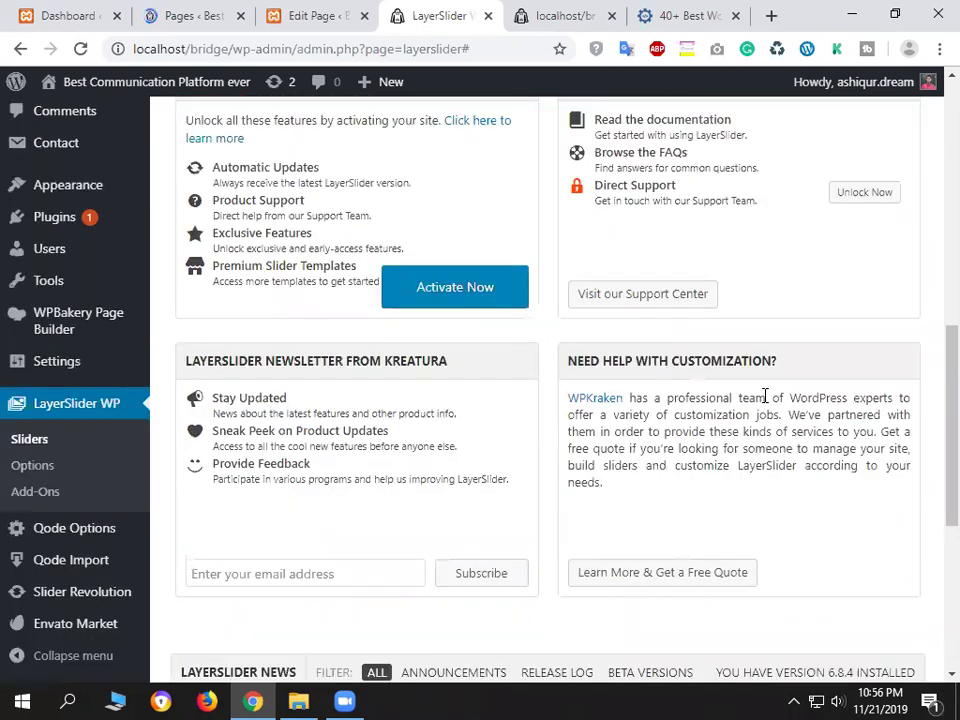
scroll(765, 397, up, 3)
scroll(766, 380, up, 1)
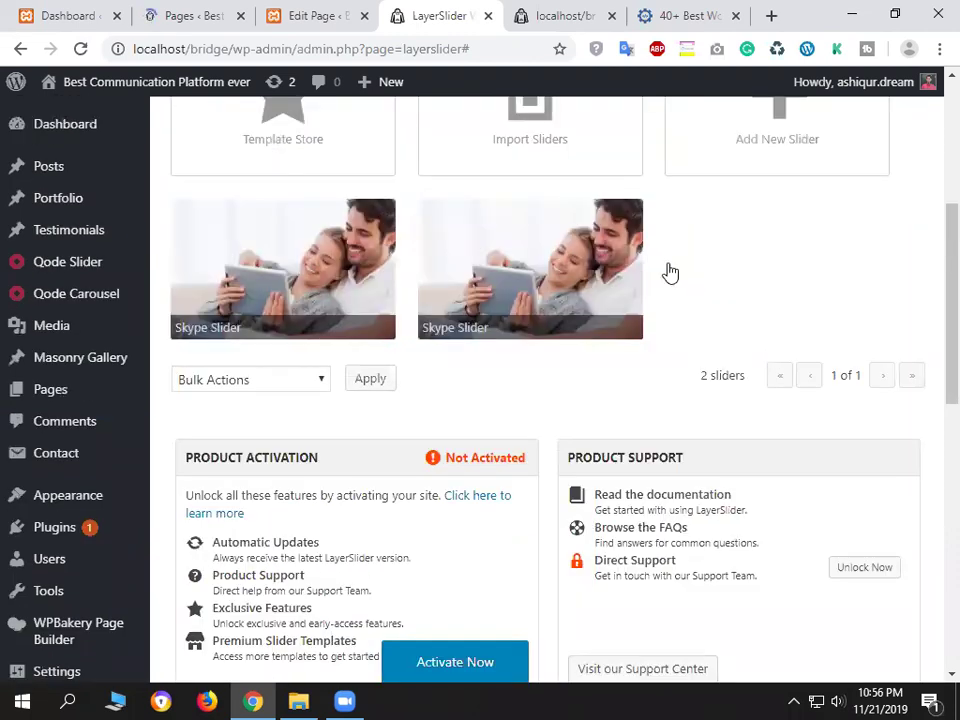
scroll(660, 278, up, 2)
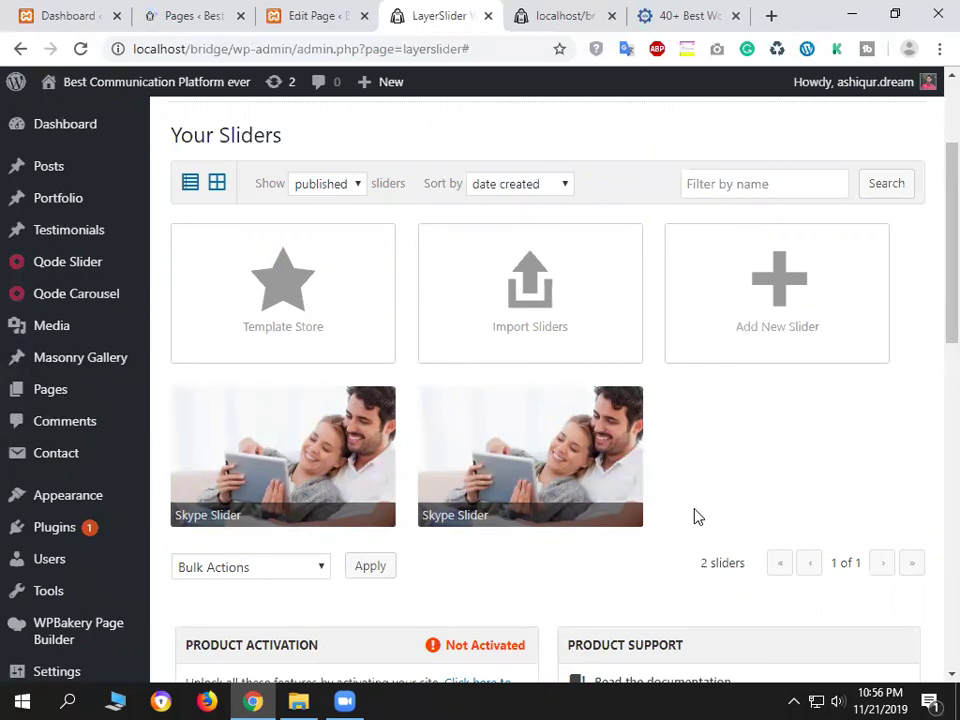
Dismiss the documentation tip on the Sliders page and close the LayerSlider browser tab.
scroll(696, 516, up, 3)
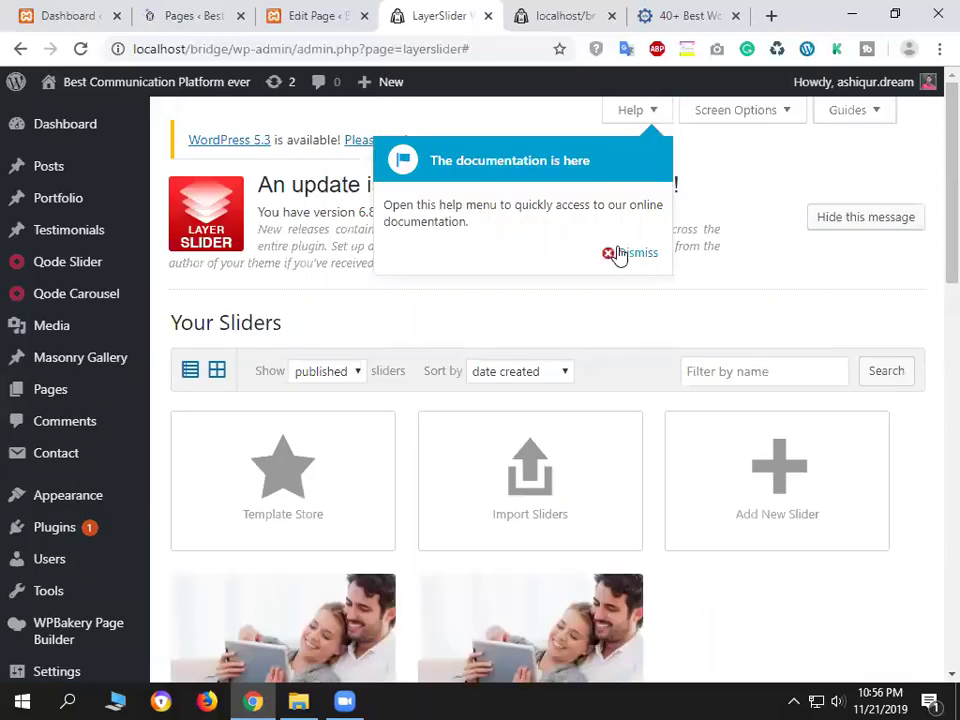
click(618, 253)
scroll(525, 450, down, 1)
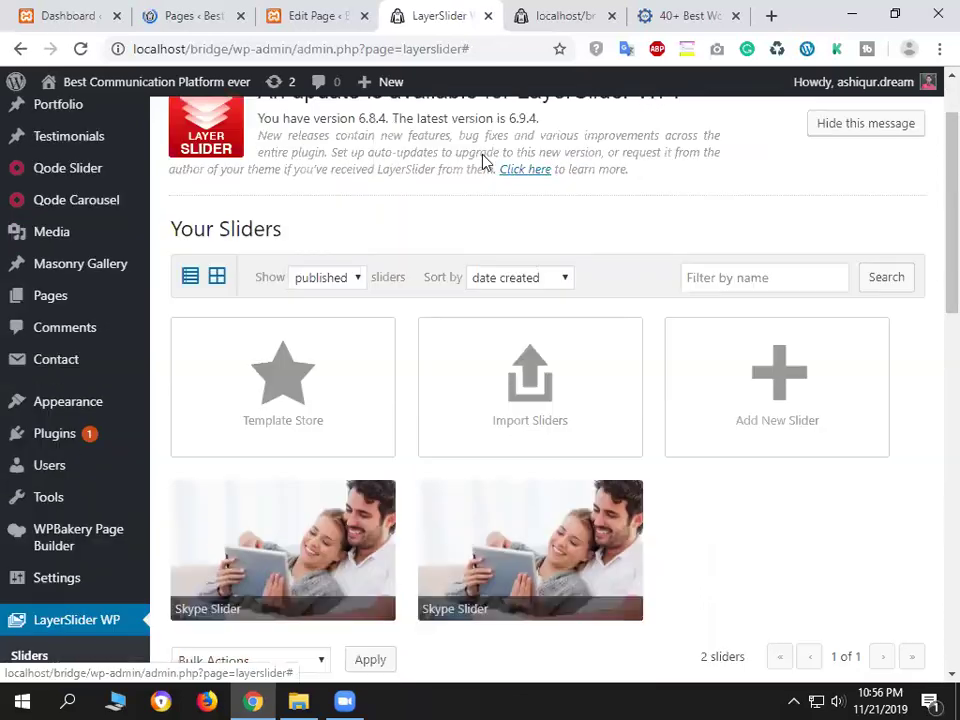
click(366, 6)
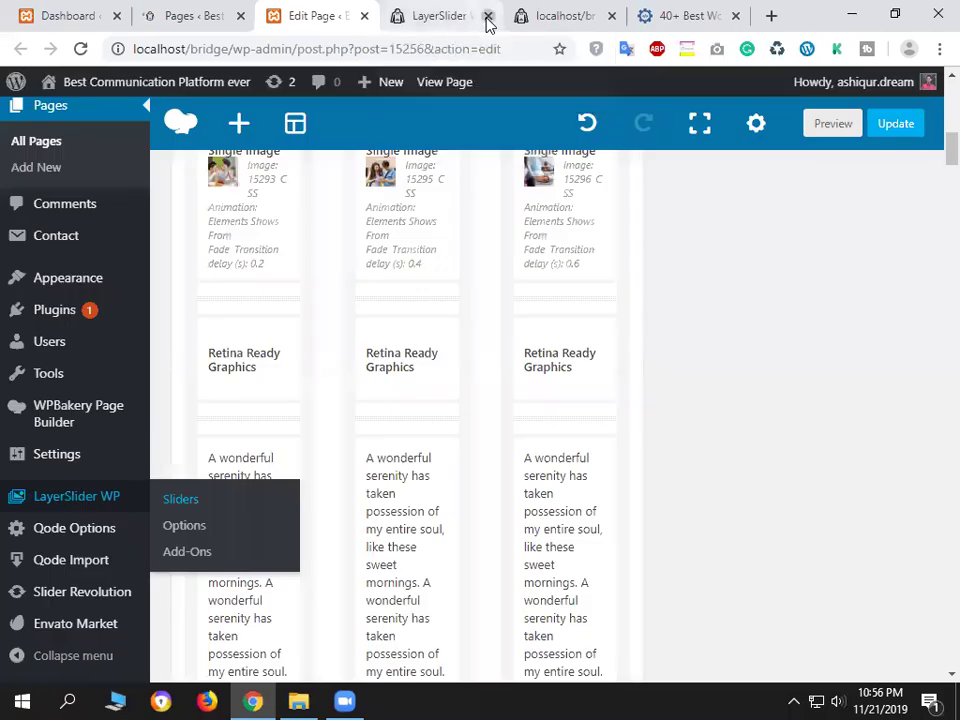
click(488, 16)
Show the Home page's WPBakery layout editor in full-screen mode.
scroll(750, 386, up, 6)
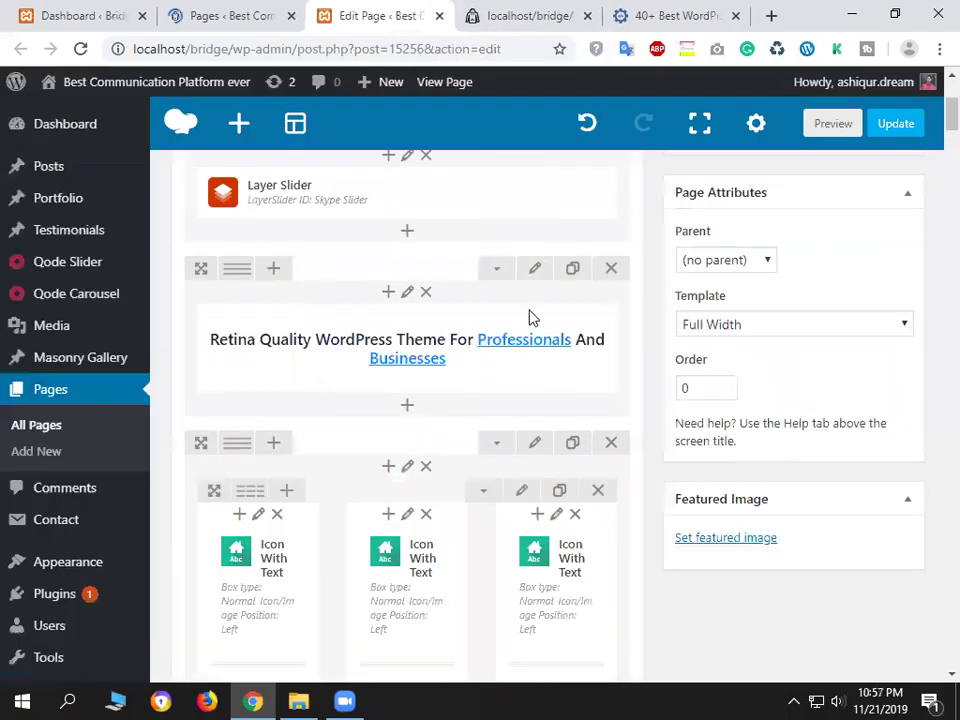
scroll(533, 318, up, 2)
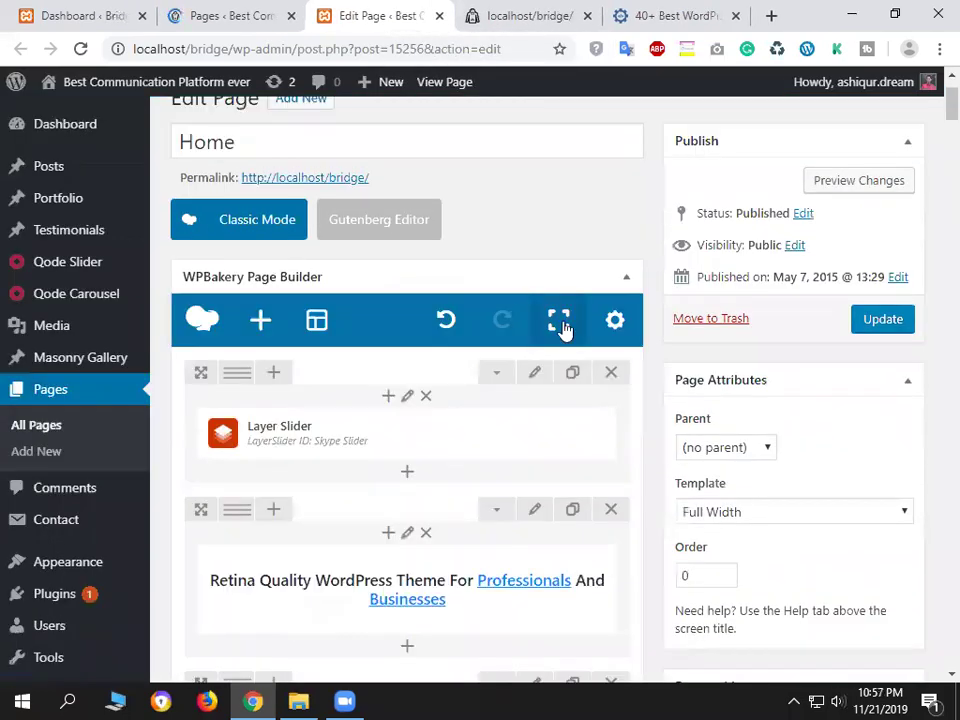
click(559, 320)
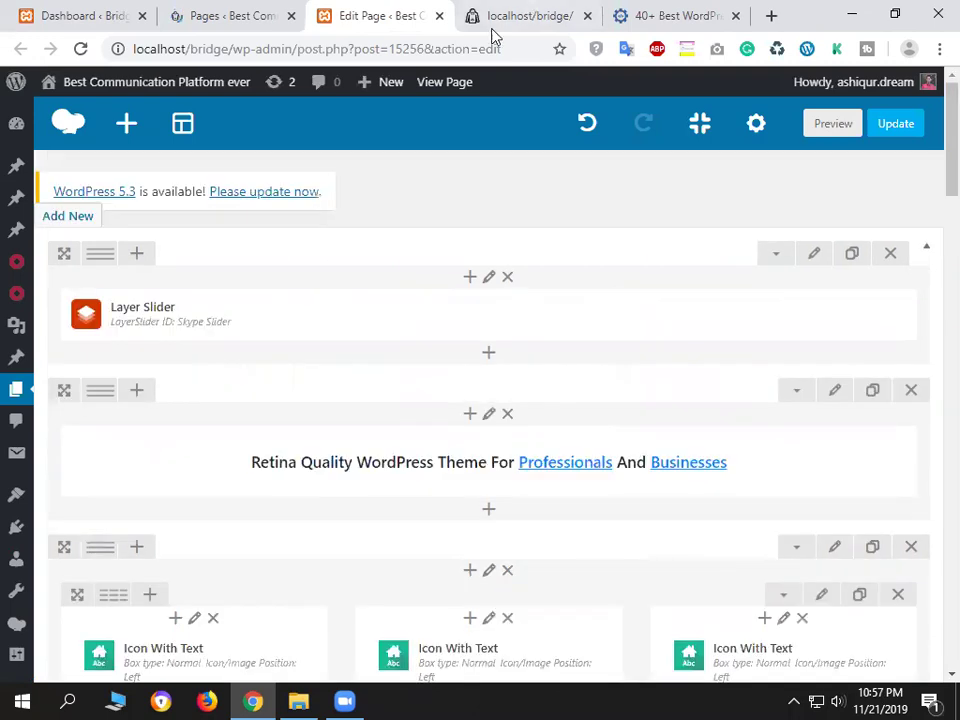
On the live home page, highlight the heading "Retina Quality WordPress Theme For Professionals And Businesses" below the slider.
click(492, 28)
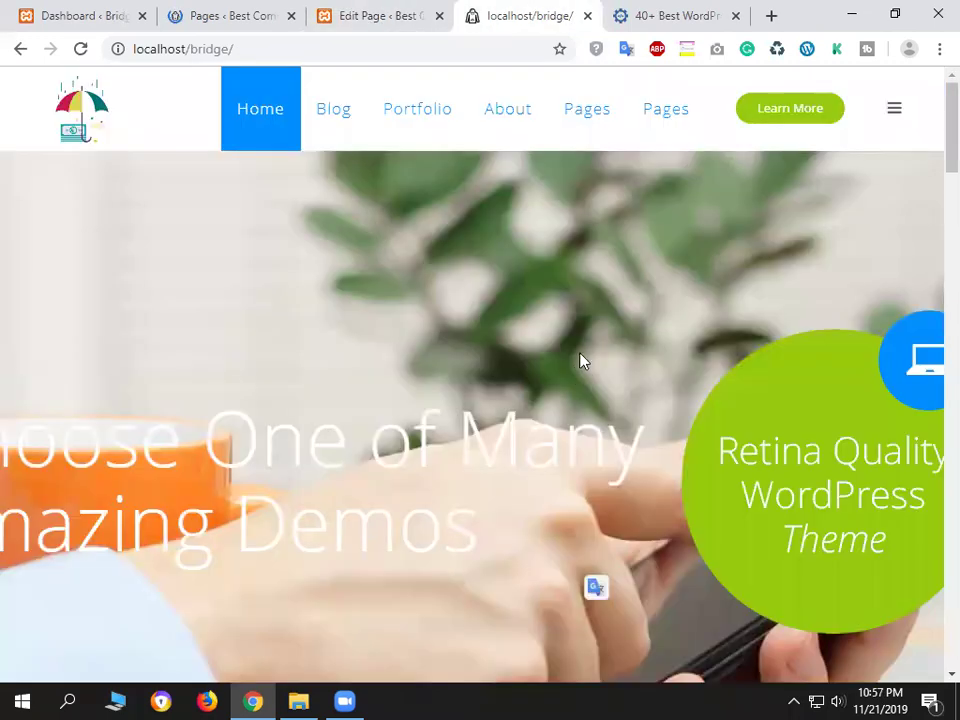
scroll(582, 365, down, 5)
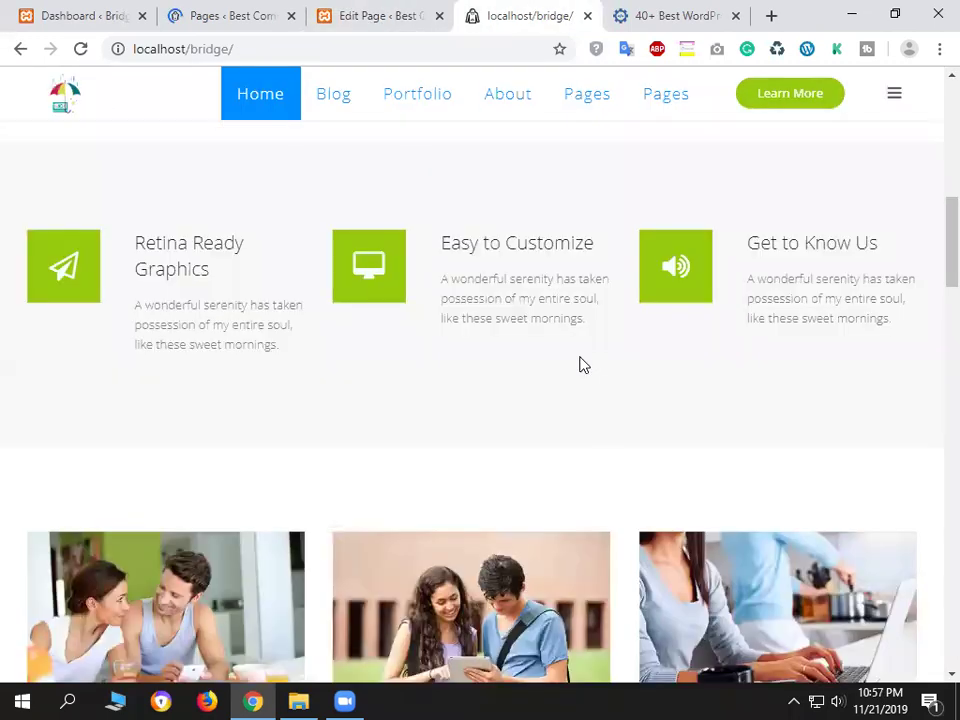
scroll(606, 461, up, 3)
scroll(135, 420, up, 1)
drag(120, 422, 843, 432)
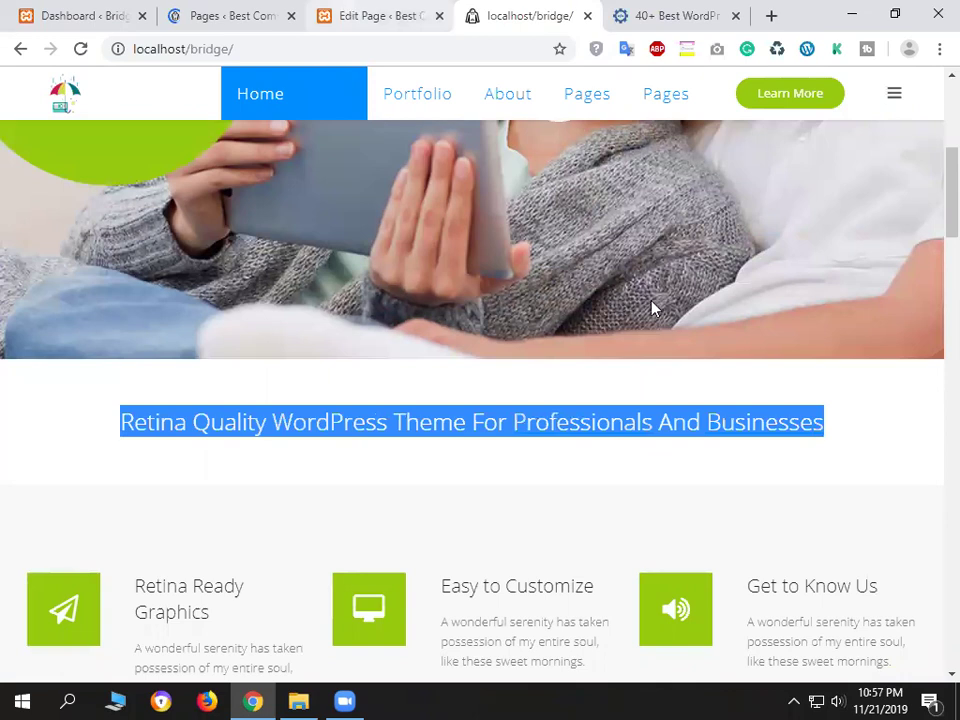
Open the settings of the Text Block below the Layer Slider in the page editor and select its whole heading text.
key(ctrl+shift+Tab)
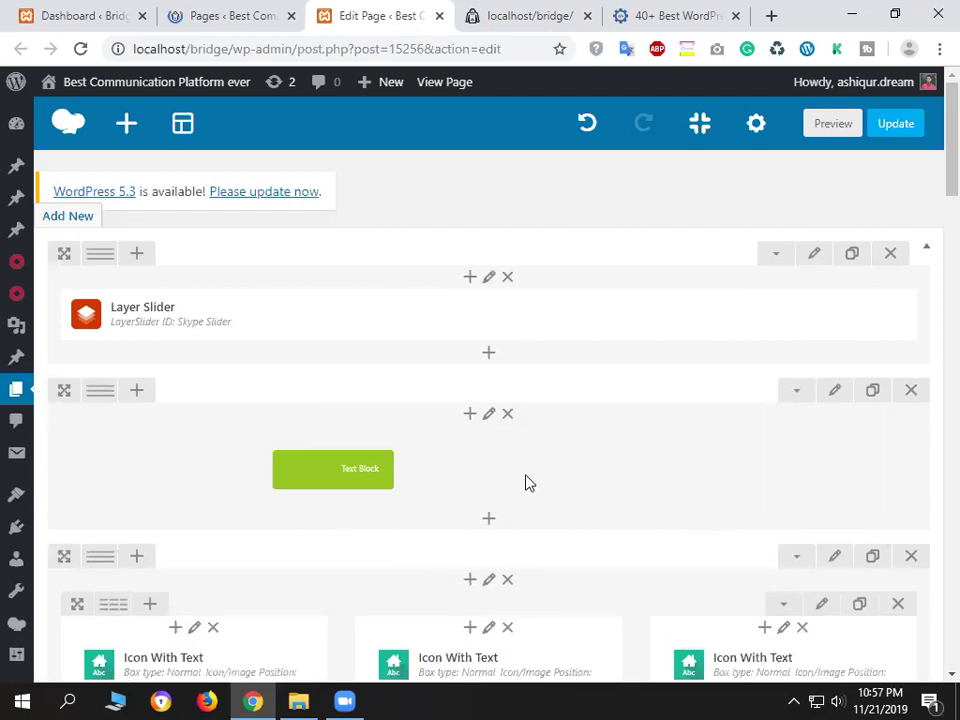
mouse_move(504, 475)
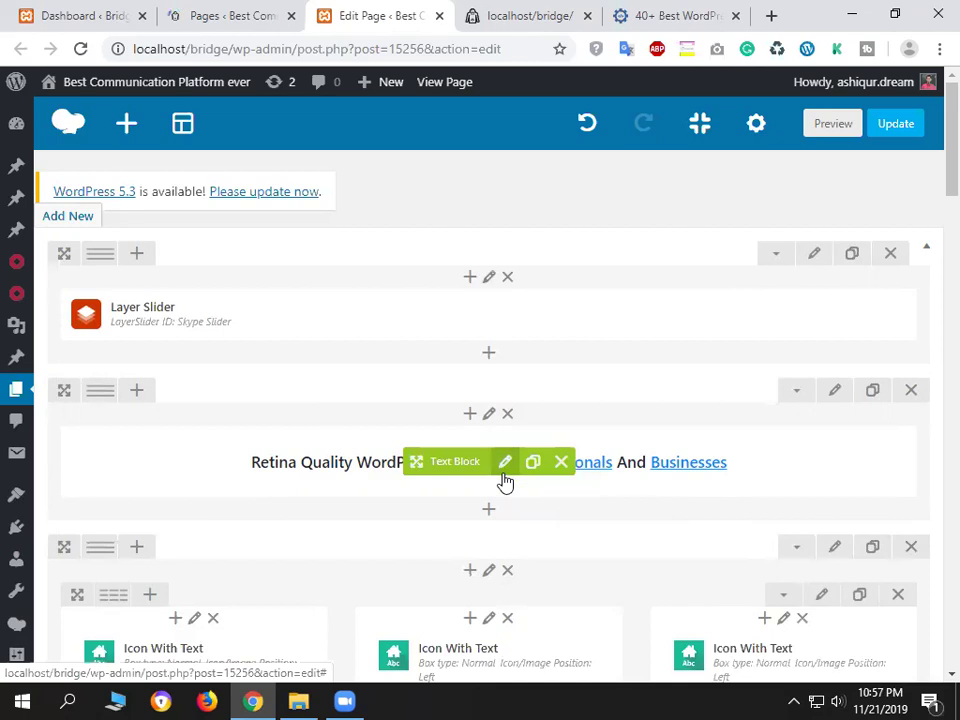
click(505, 480)
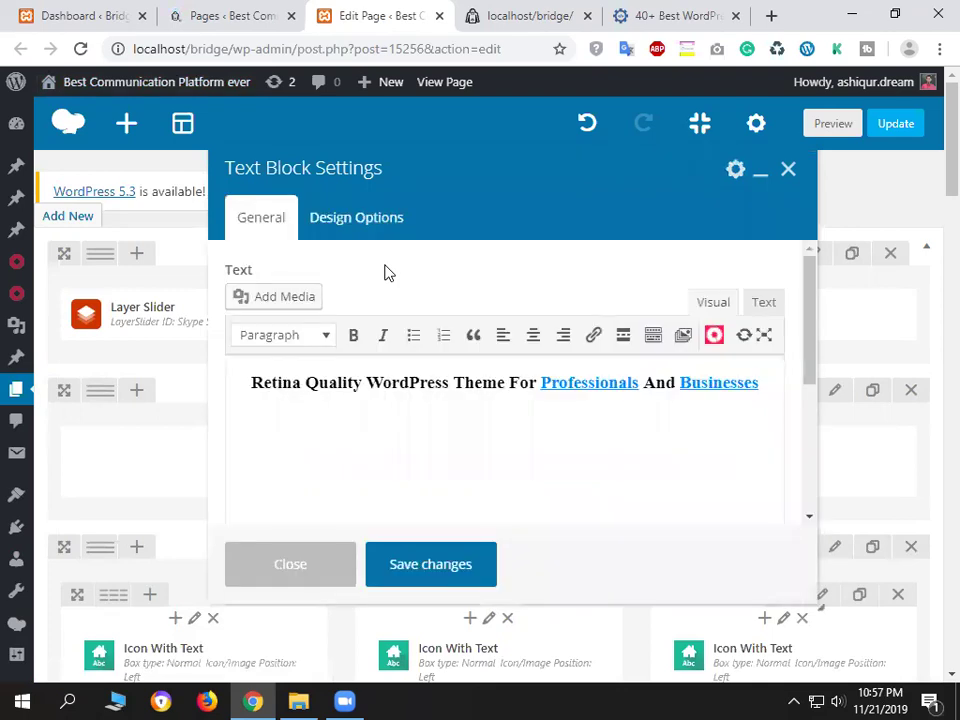
click(253, 388)
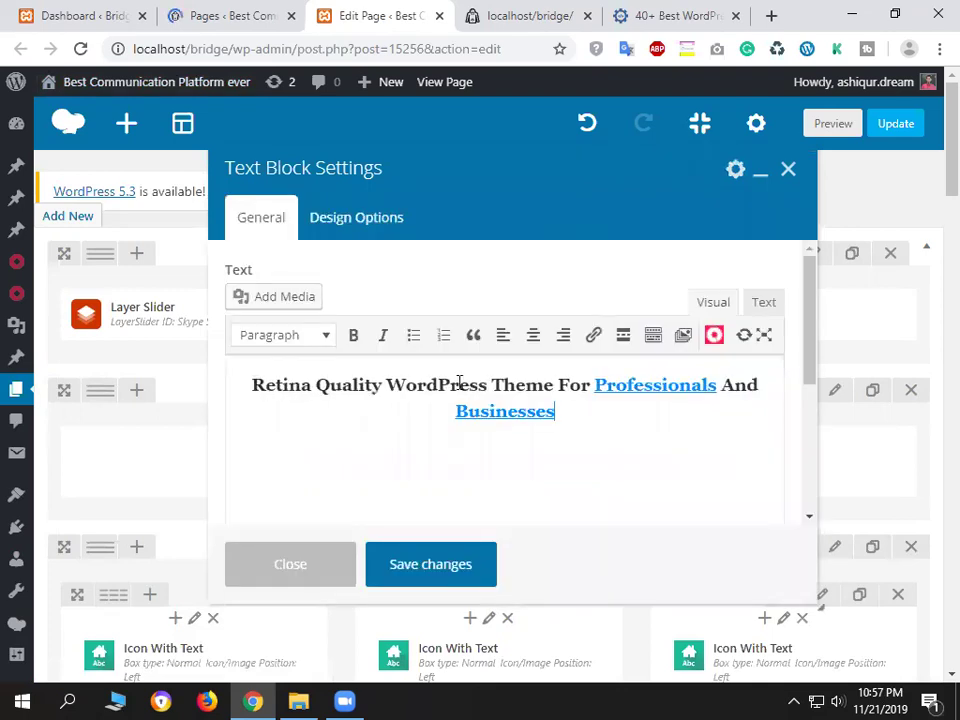
drag(253, 385, 383, 385)
triple_click(613, 424)
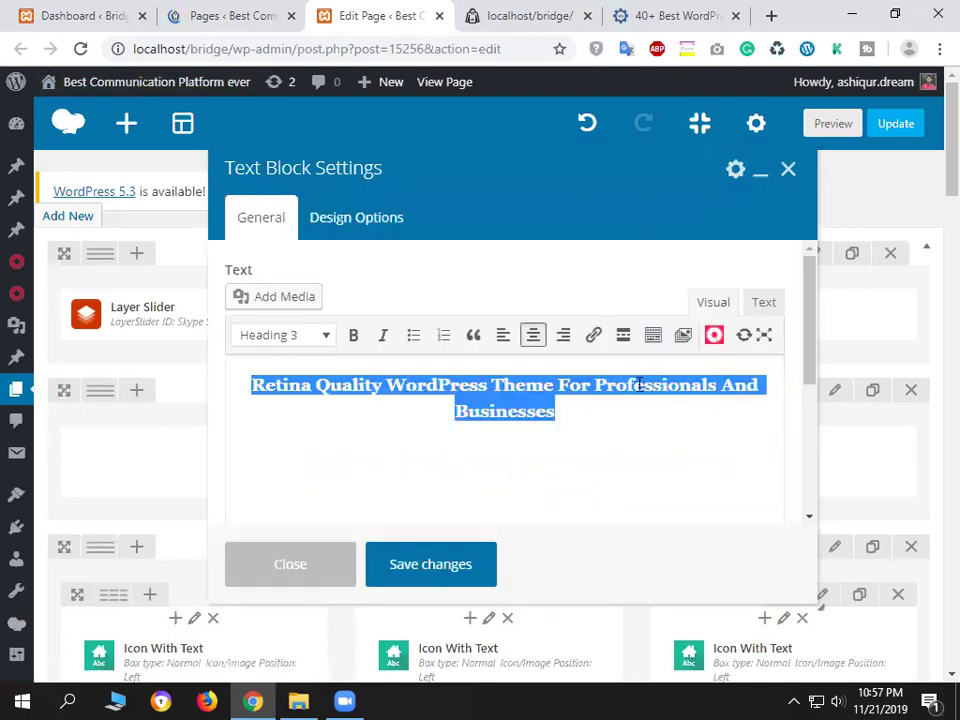
Inspect the links on the words Professionals and Businesses in the text block's heading.
click(640, 438)
click(628, 416)
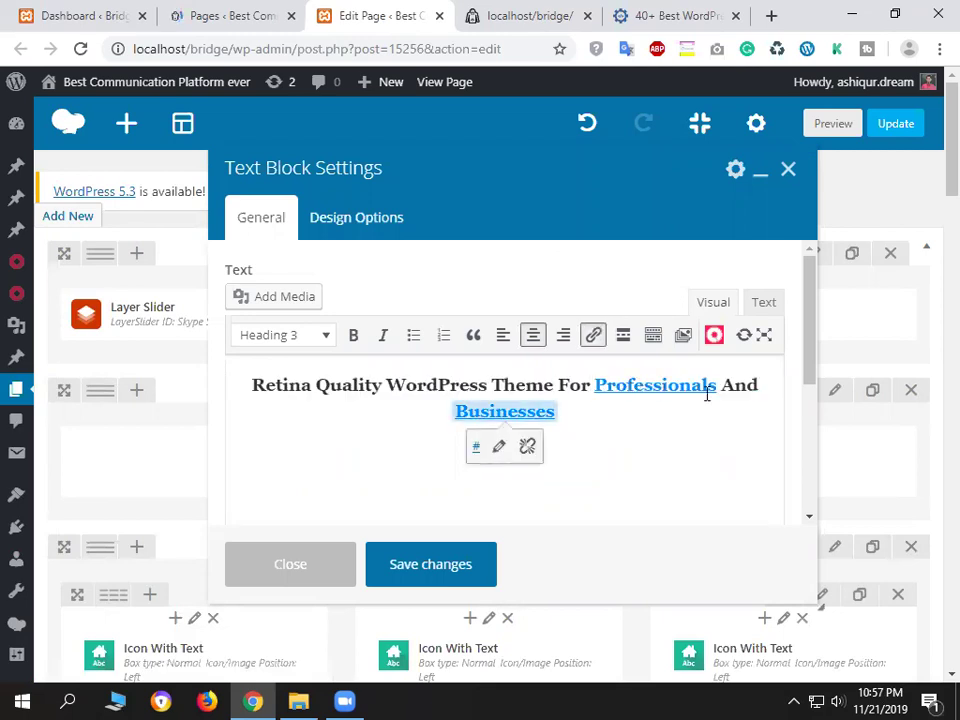
drag(706, 389, 595, 385)
key(Down)
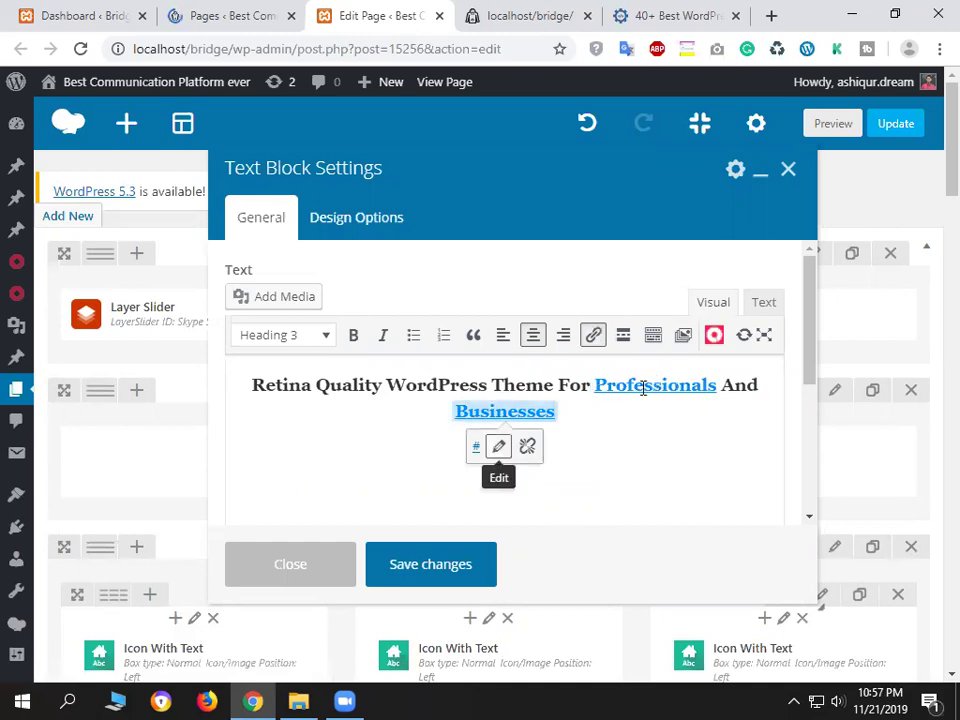
click(643, 389)
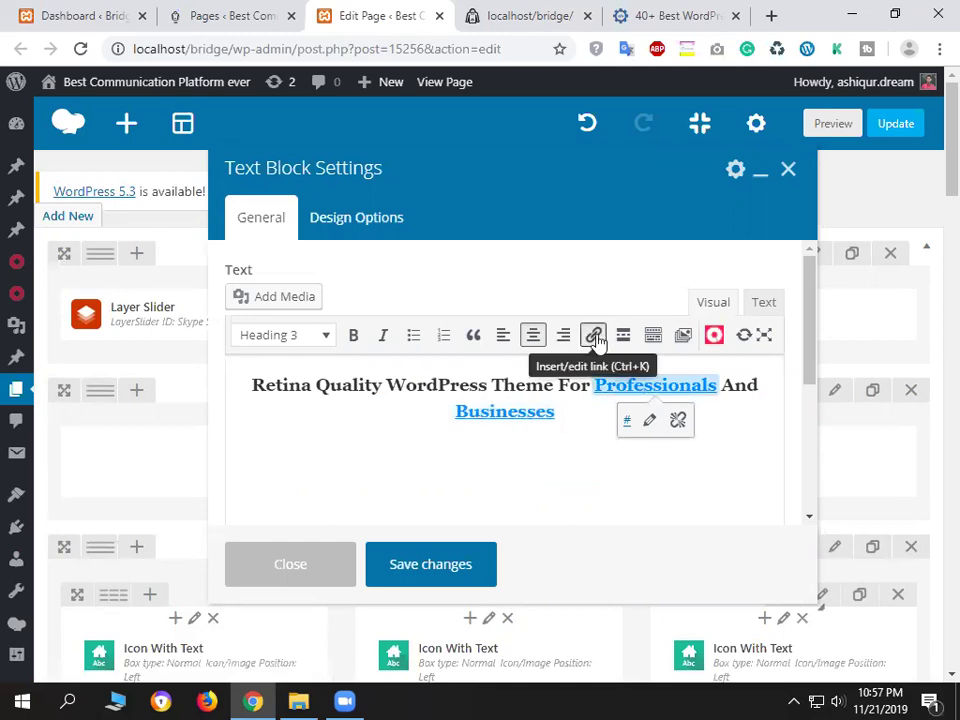
click(550, 412)
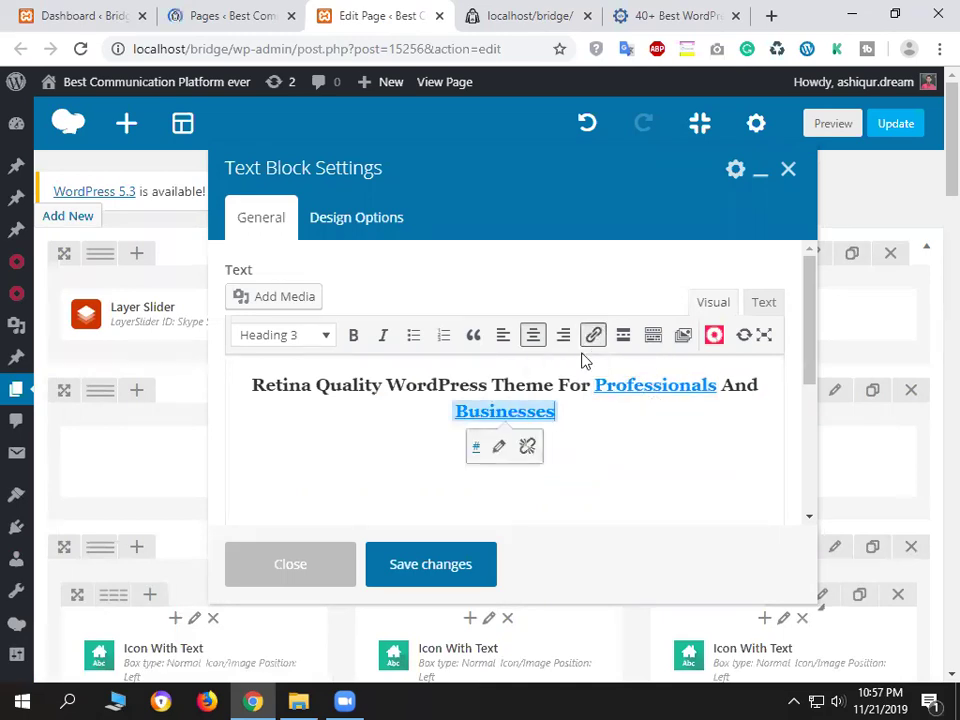
Try left alignment on the heading, return it to centre alignment and check the heading on the live home page.
click(503, 338)
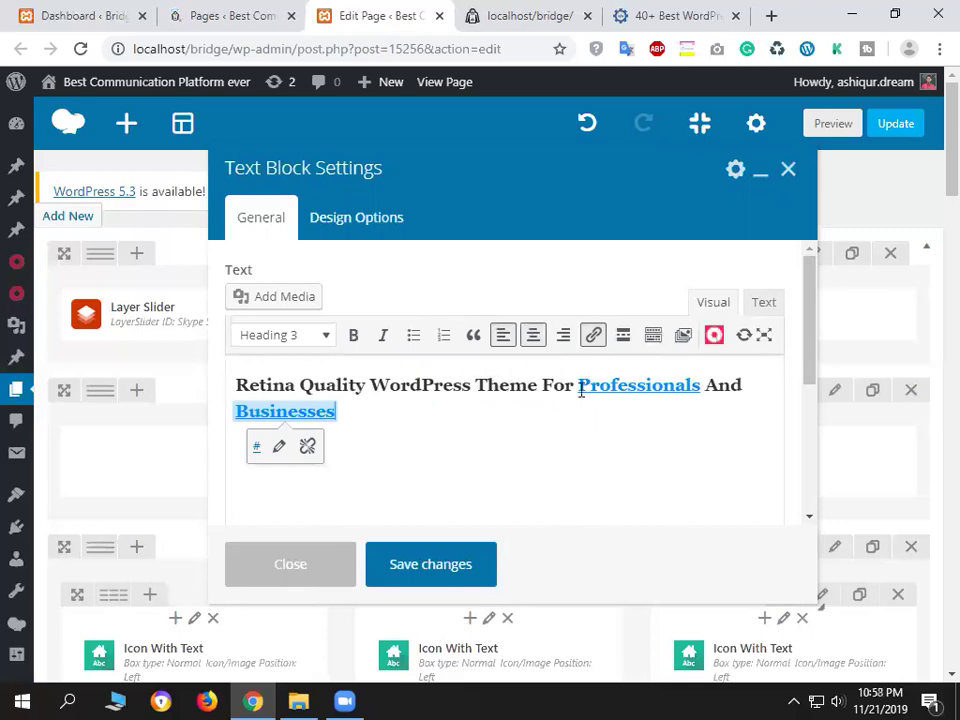
click(533, 335)
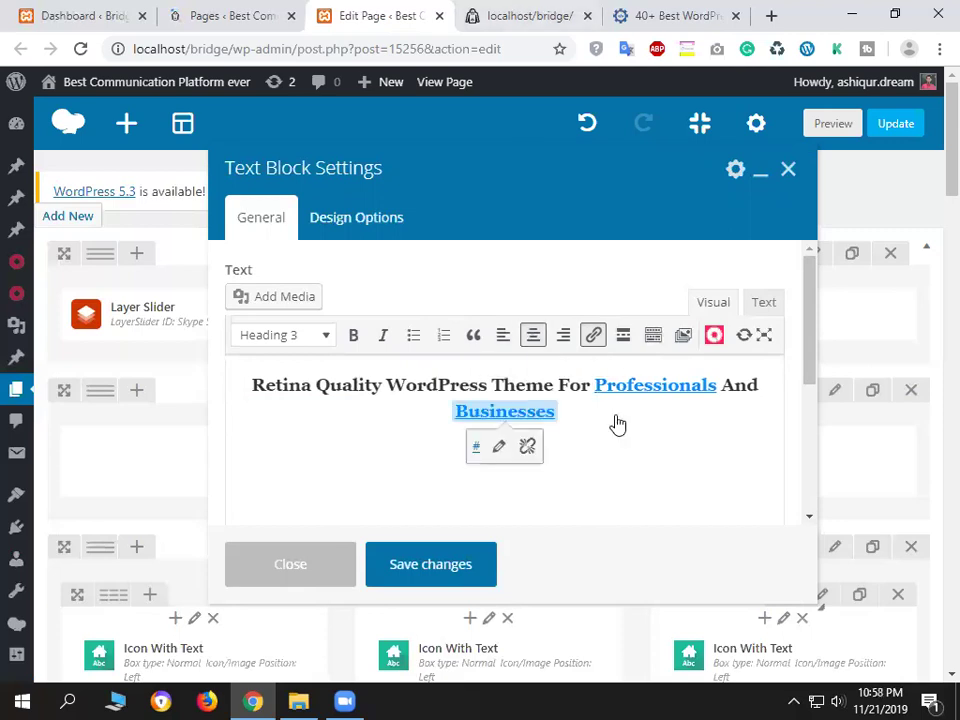
key(ctrl+Tab)
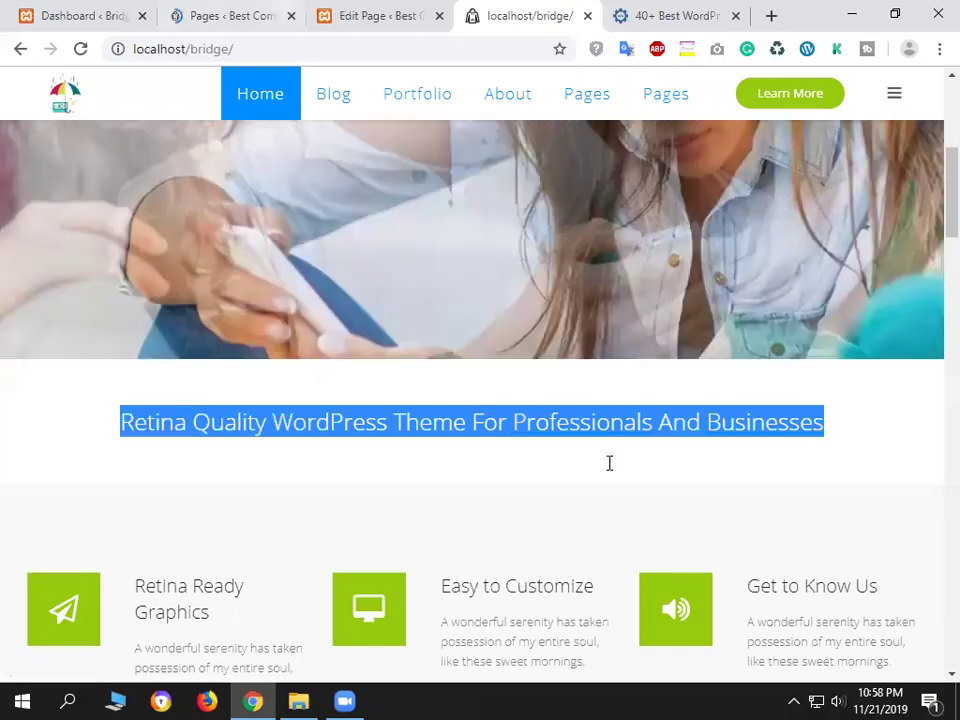
key(ctrl+shift+Tab)
Change the text block's heading format to Heading 1.
click(364, 214)
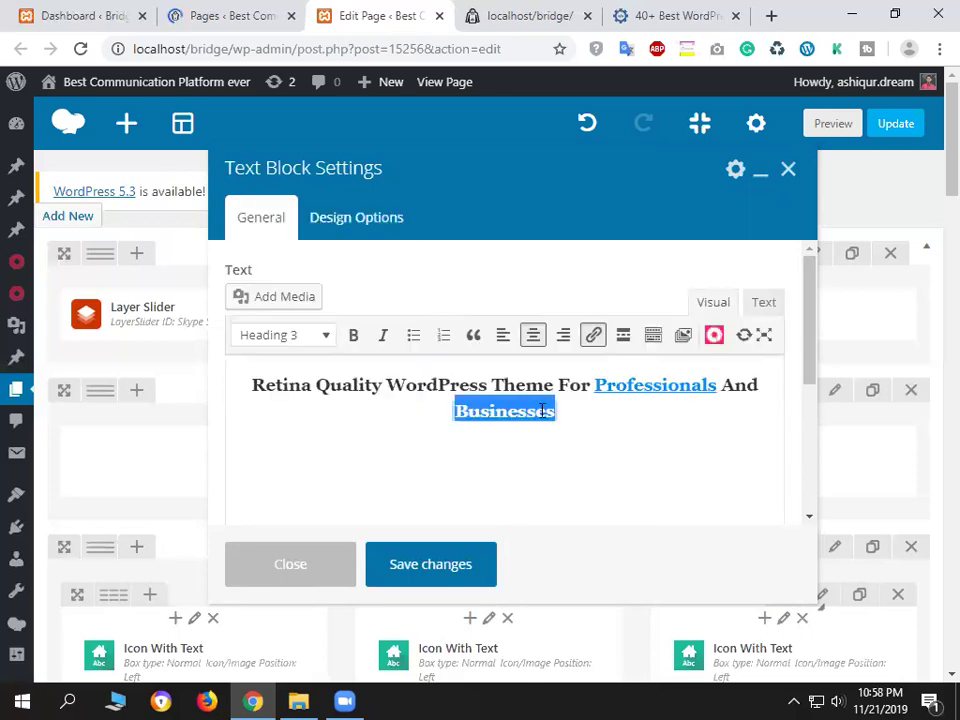
key(ctrl+a)
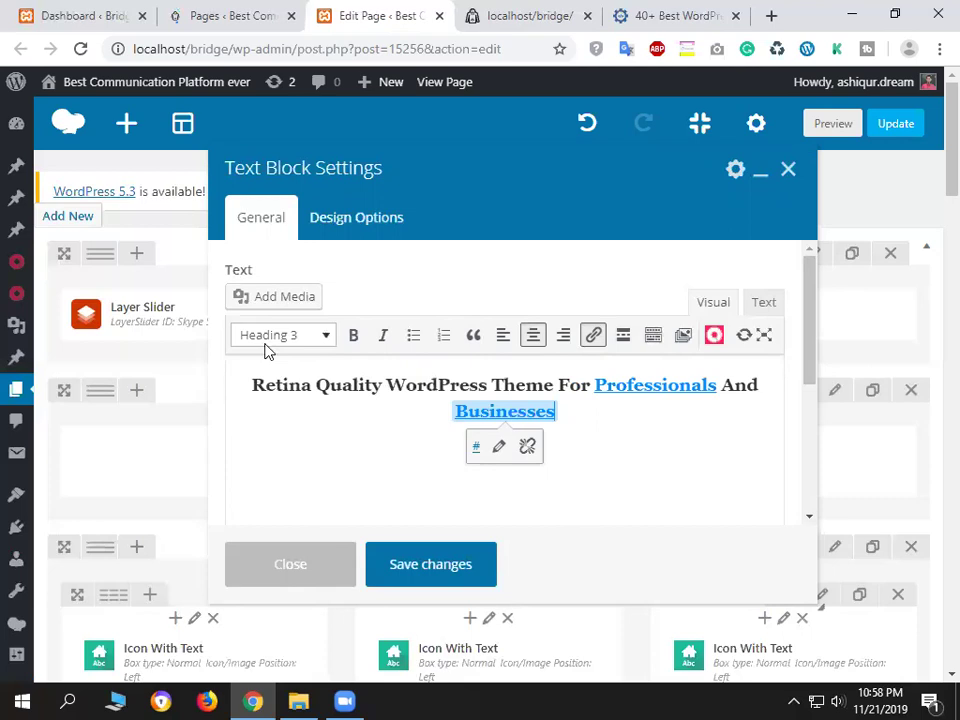
click(266, 347)
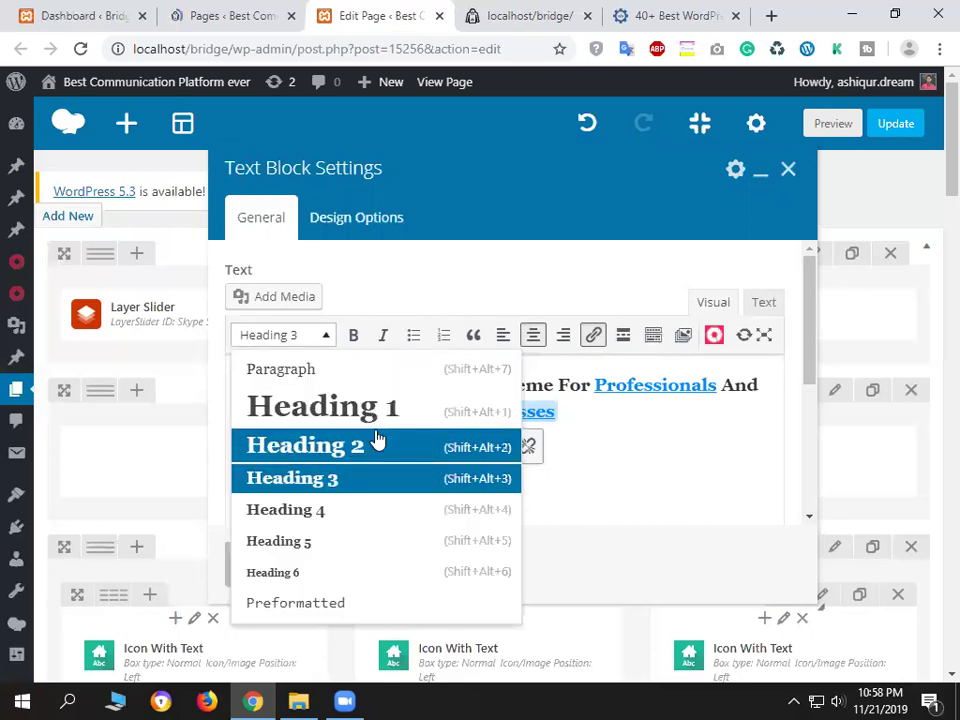
click(328, 410)
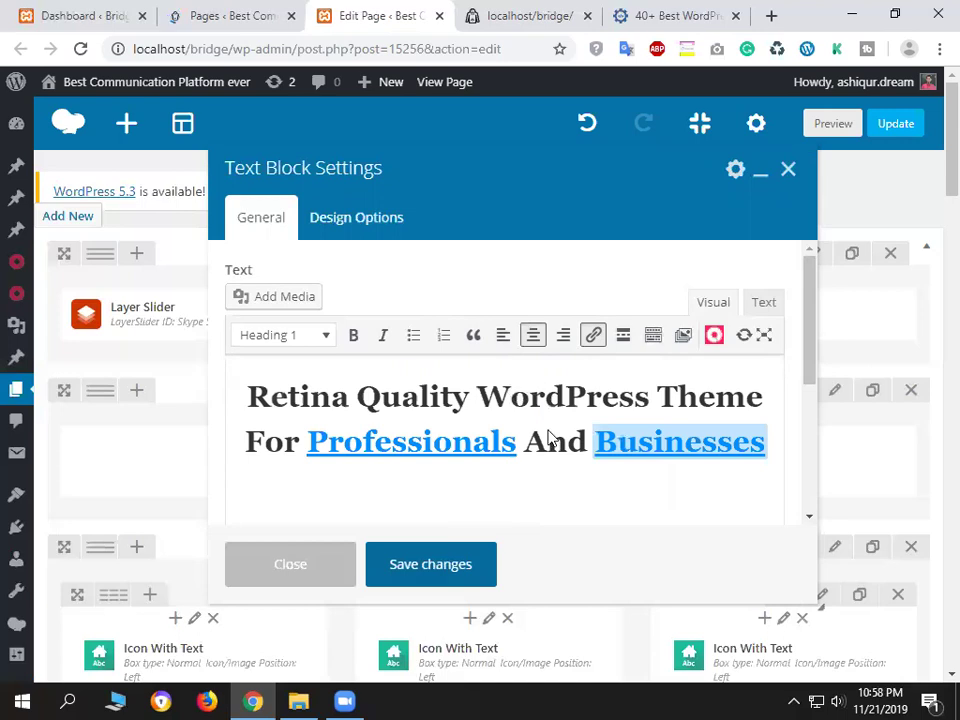
Save the text block's heading format change and check the heading on the live home page.
click(430, 564)
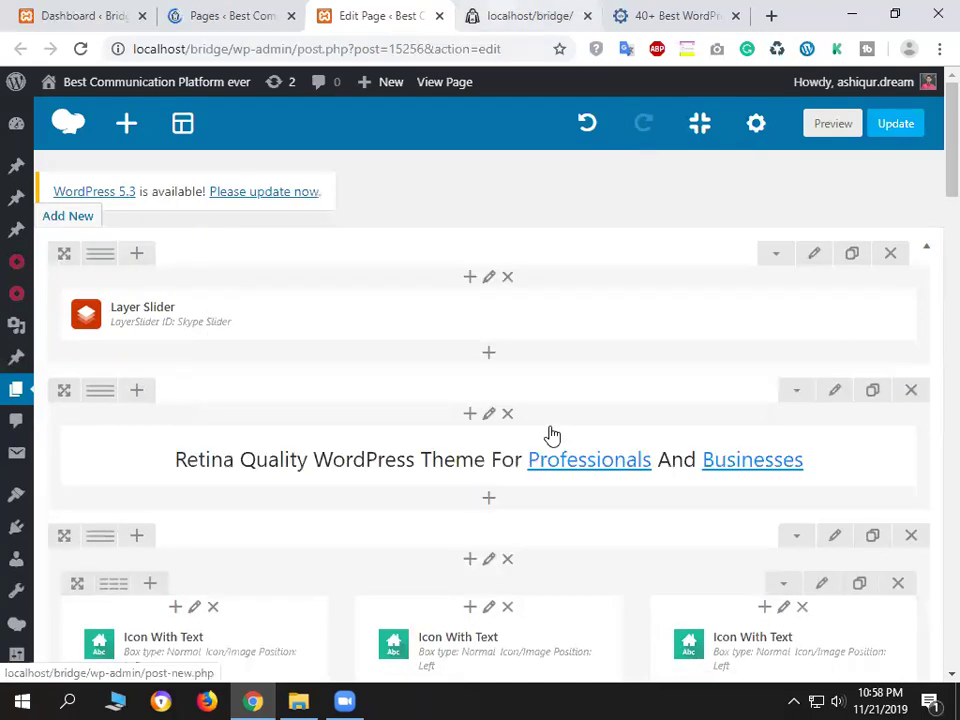
key(ctrl+Tab)
click(377, 17)
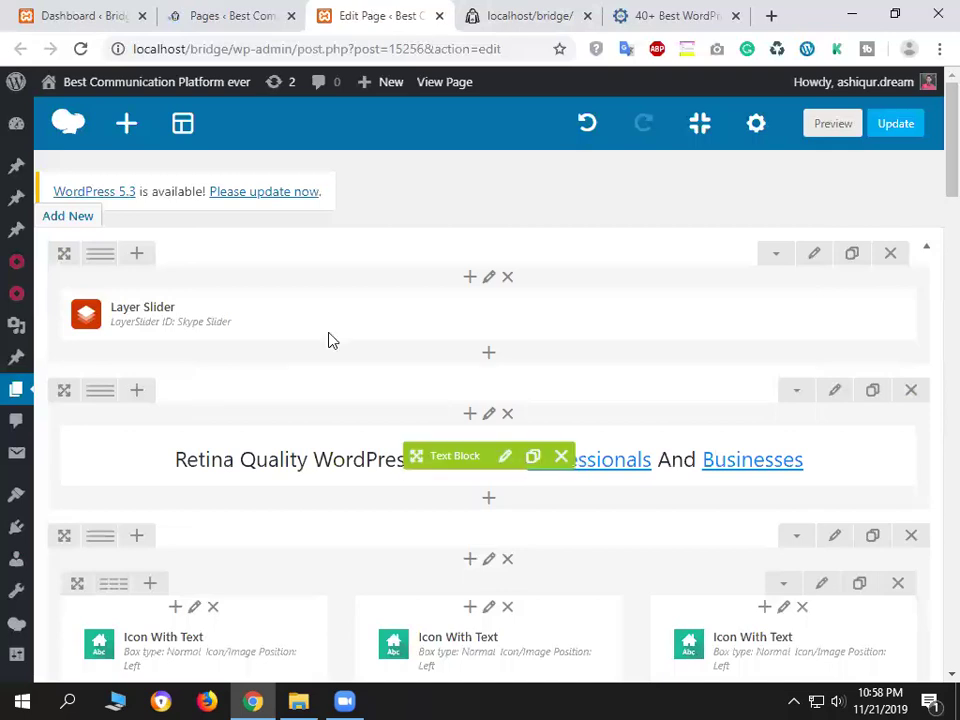
Reopen the text block below the Layer Slider, set its whole heading to Heading 3 and save the changes.
click(398, 374)
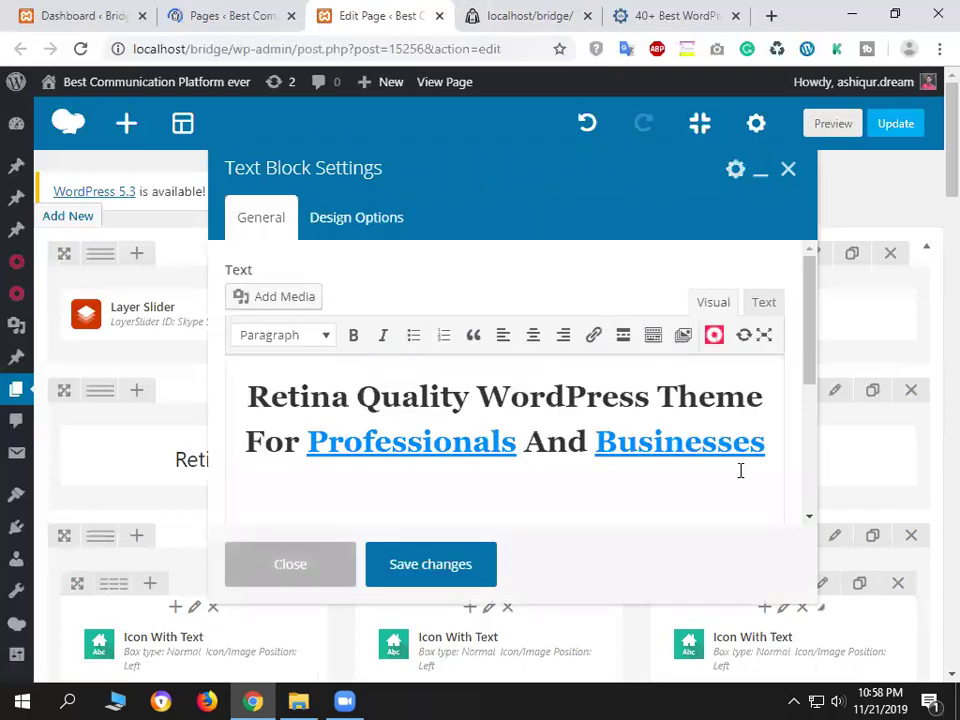
triple_click(242, 394)
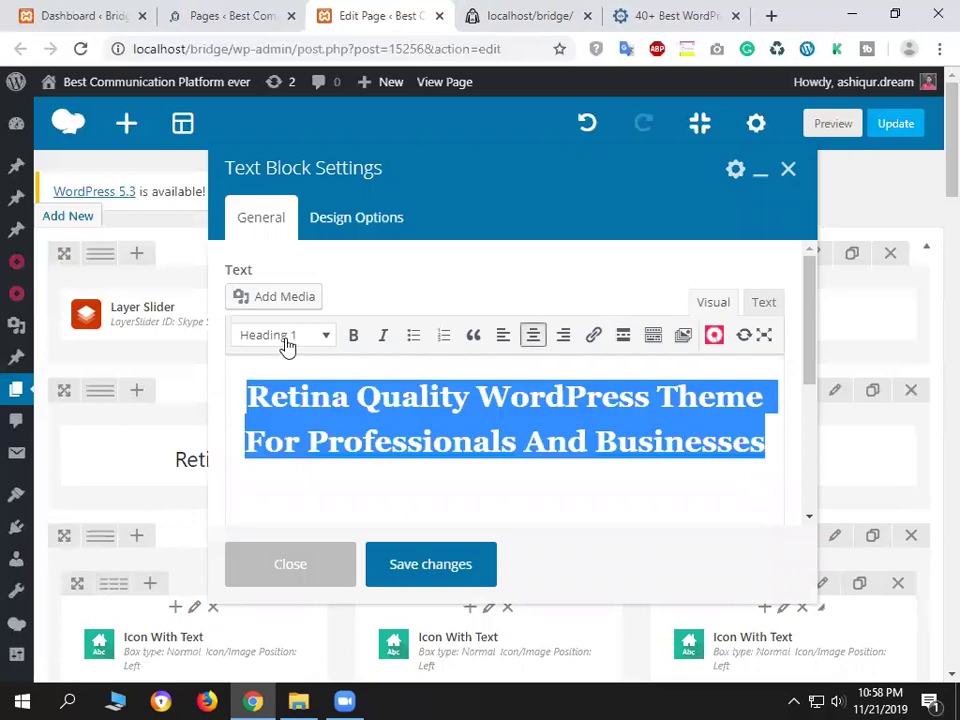
click(285, 336)
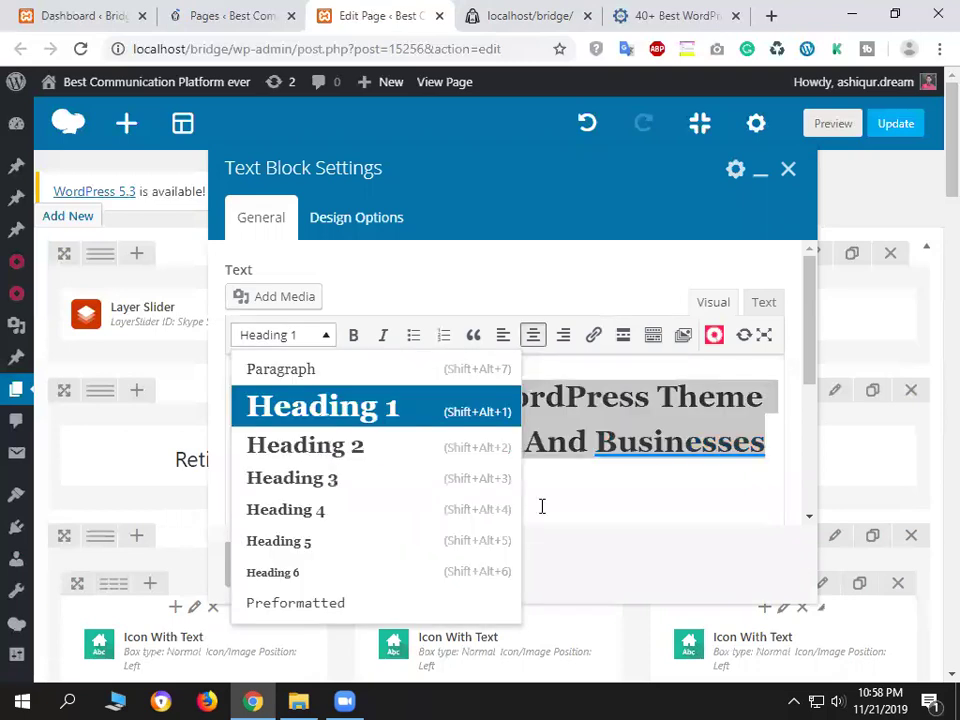
click(300, 478)
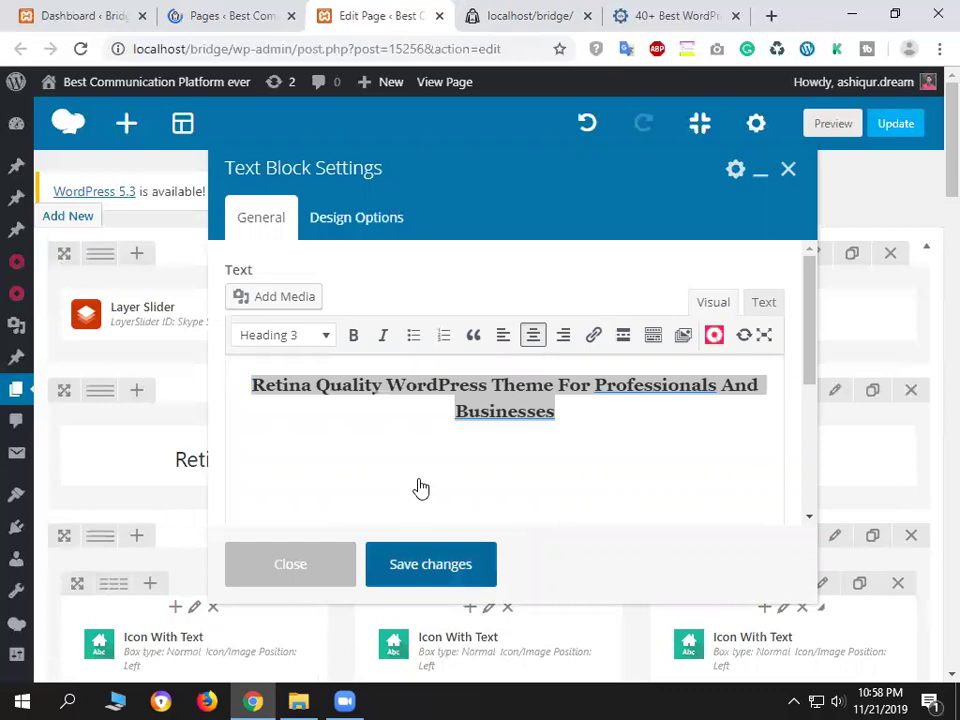
click(410, 548)
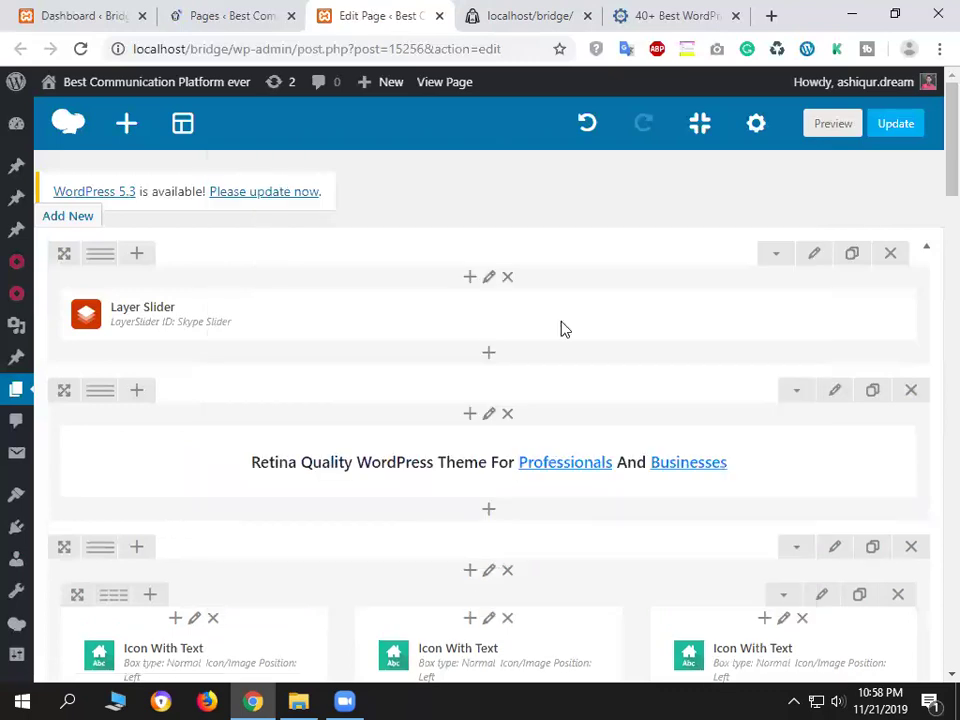
Compare the Icon With Text and Single Image rows in the page editor with the matching sections of the live home page.
scroll(563, 328, down, 2)
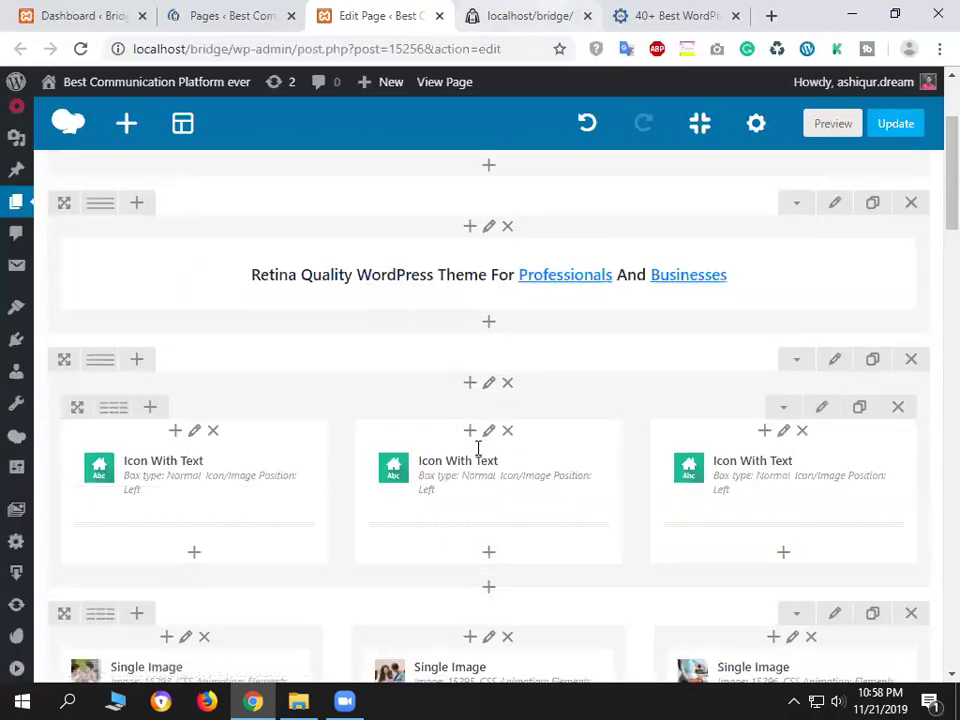
key(ctrl+Tab)
scroll(506, 311, down, 5)
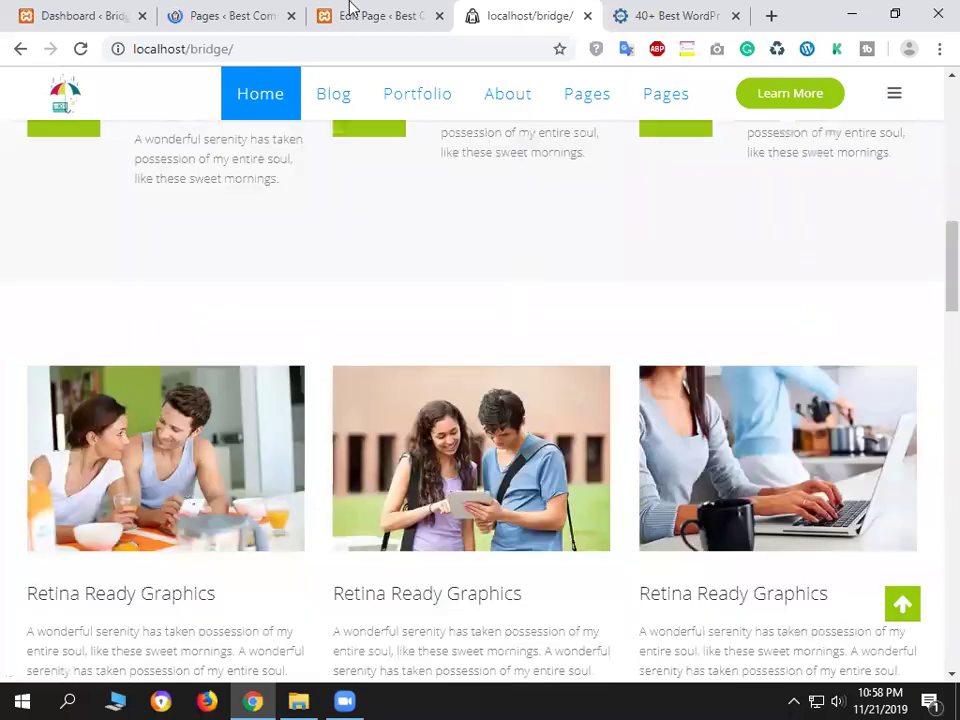
click(350, 10)
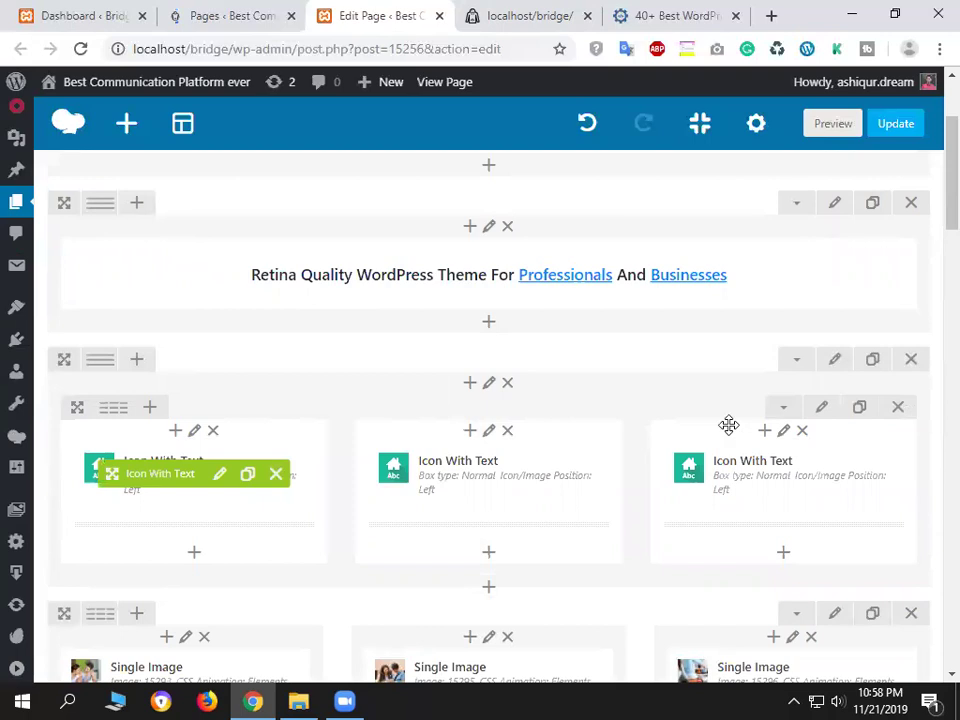
scroll(730, 390, down, 3)
scroll(724, 332, up, 1)
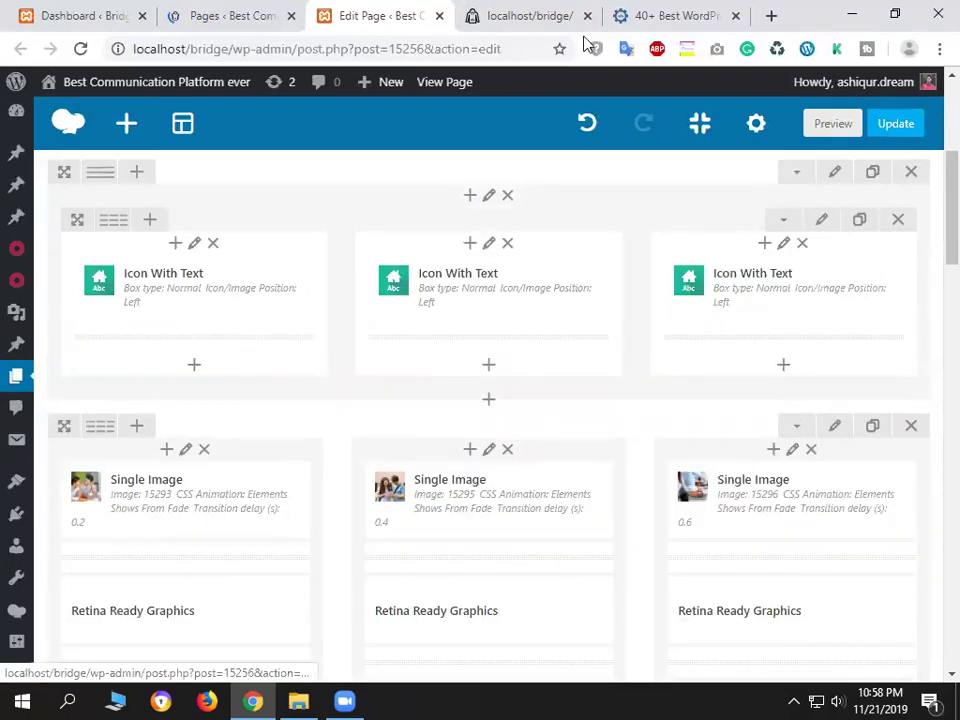
click(551, 12)
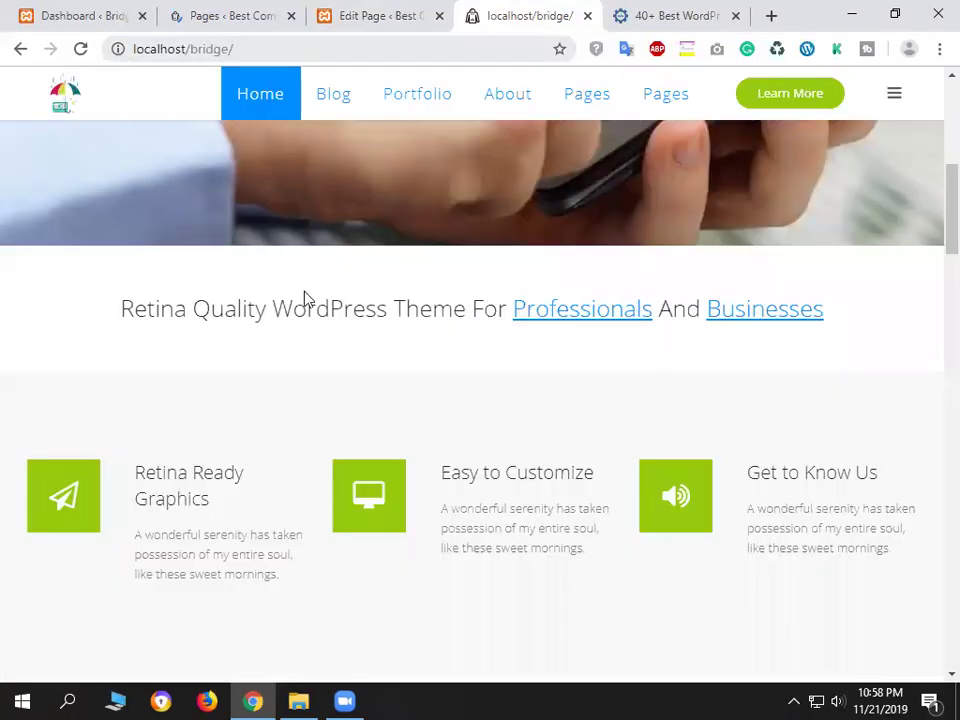
scroll(634, 449, down, 5)
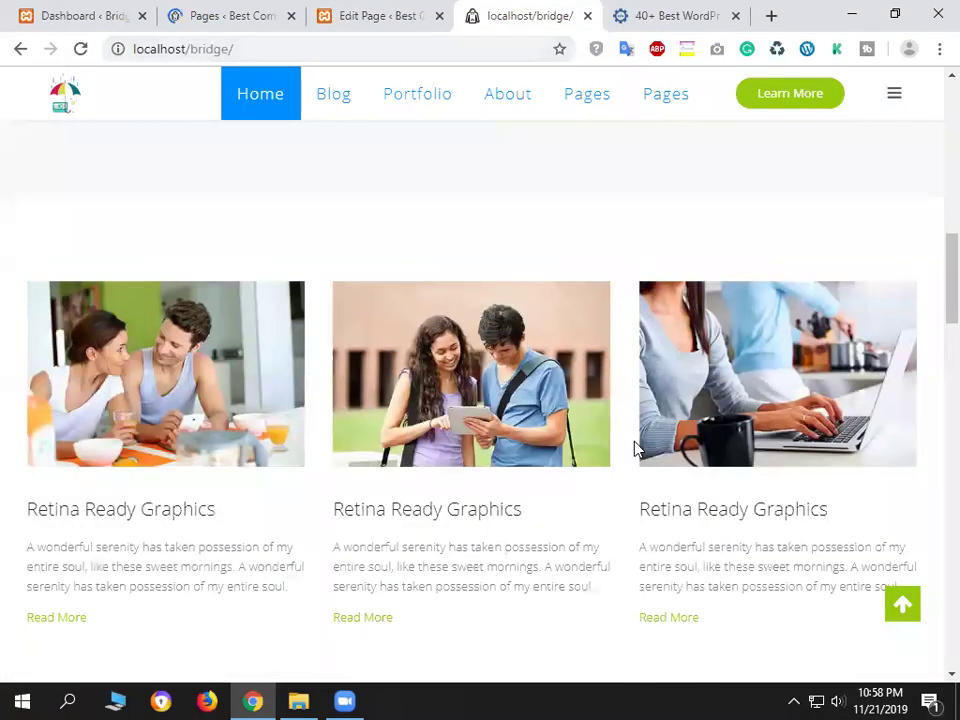
scroll(634, 449, up, 5)
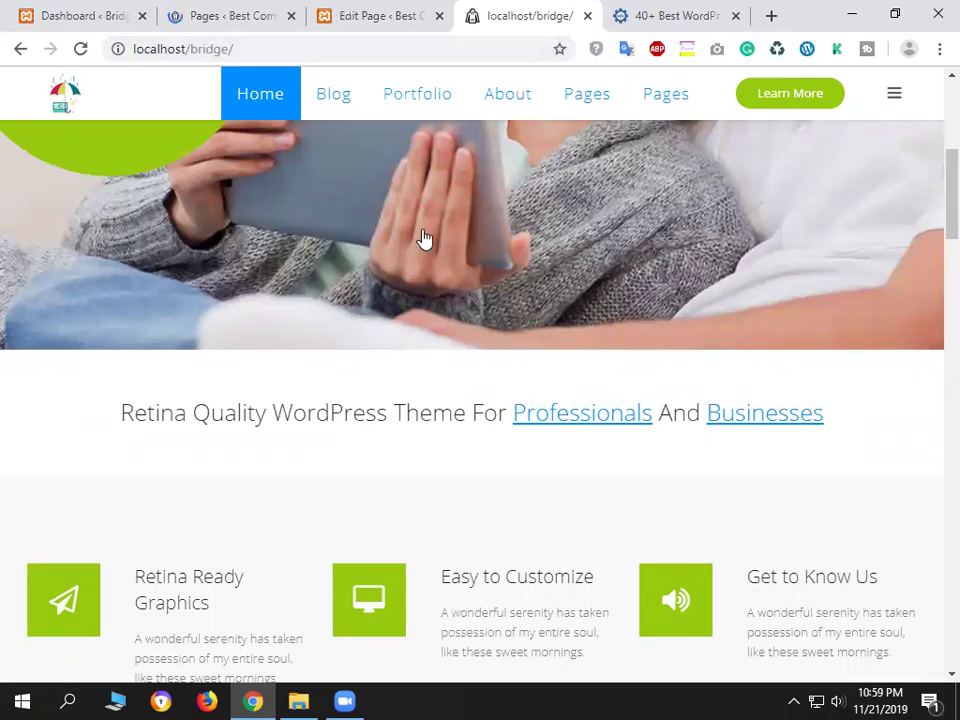
Check the heading below the slider on the live home page and return to the Icon With Text row in the editor.
key(ctrl+shift+Tab)
key(ctrl+Tab)
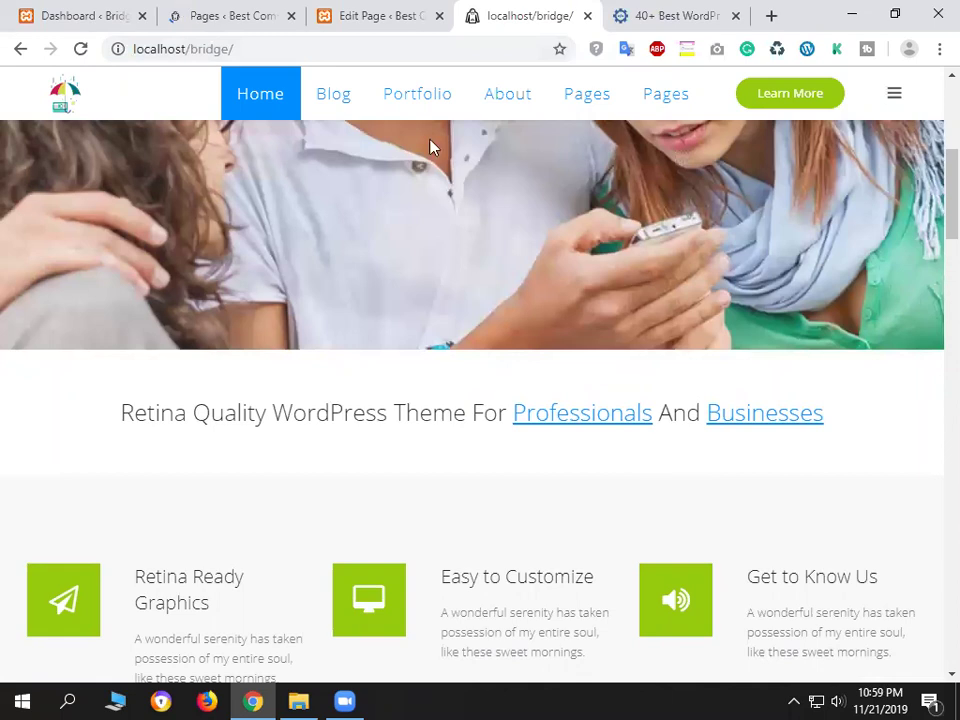
key(ctrl+shift+Tab)
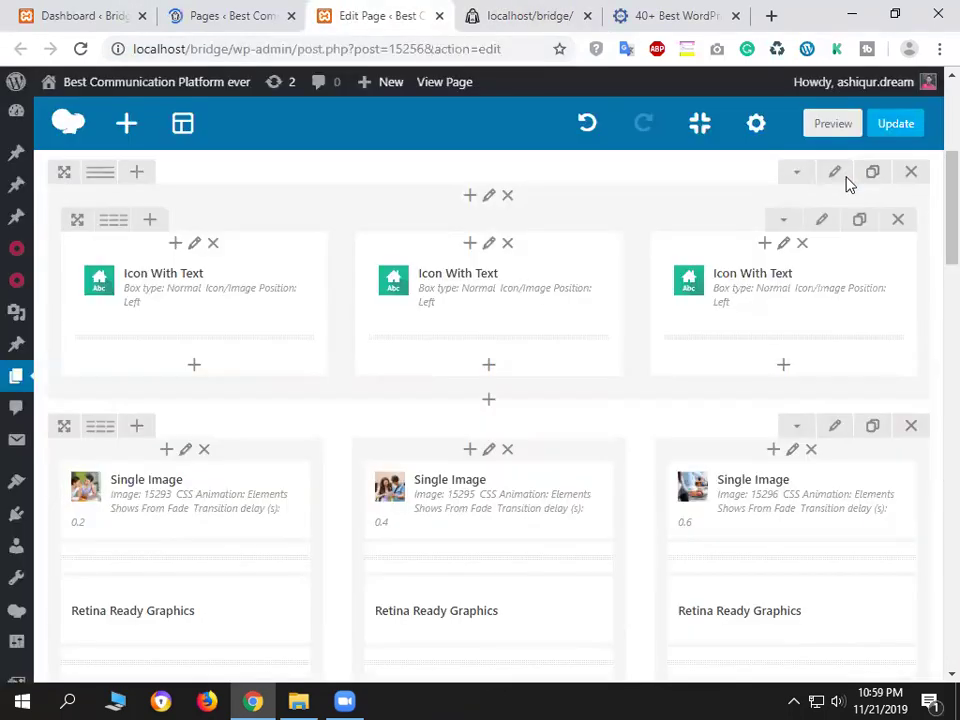
click(519, 10)
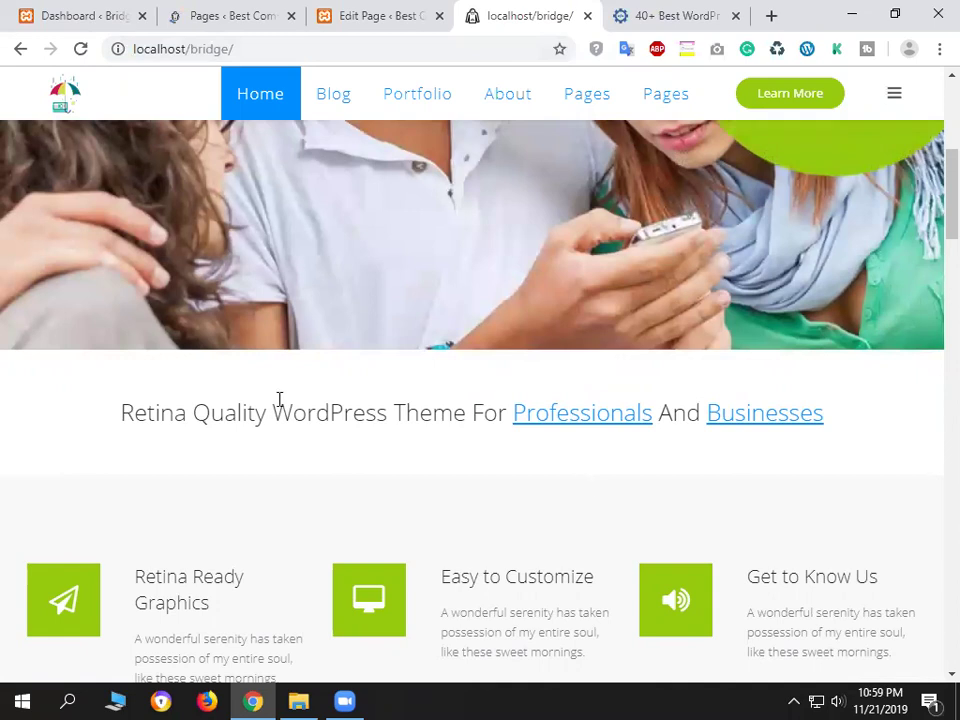
drag(455, 476, 332, 159)
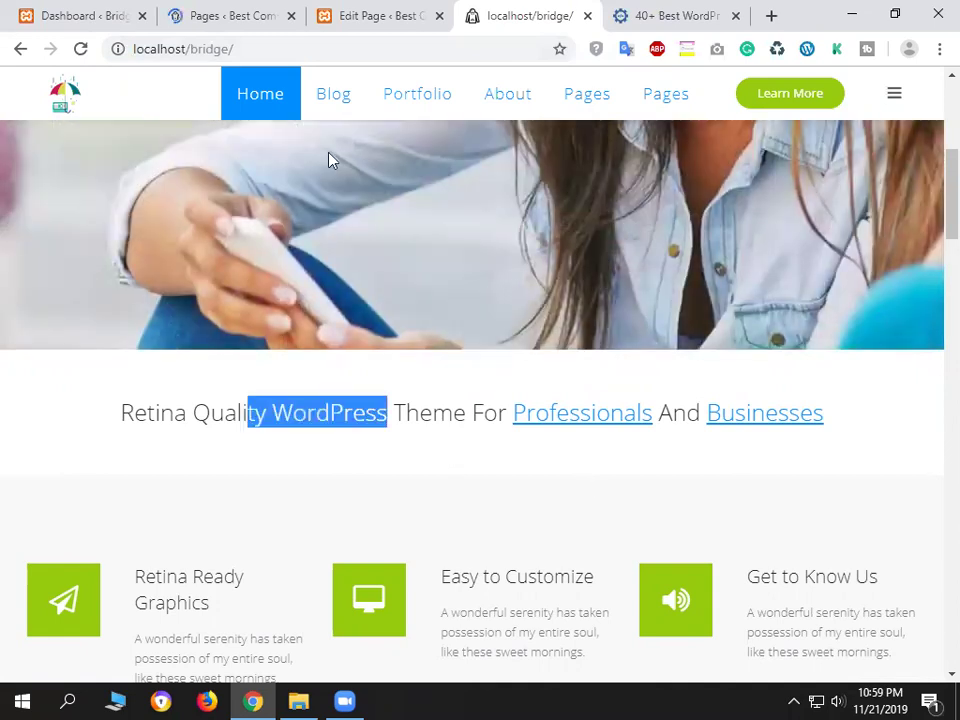
click(368, 13)
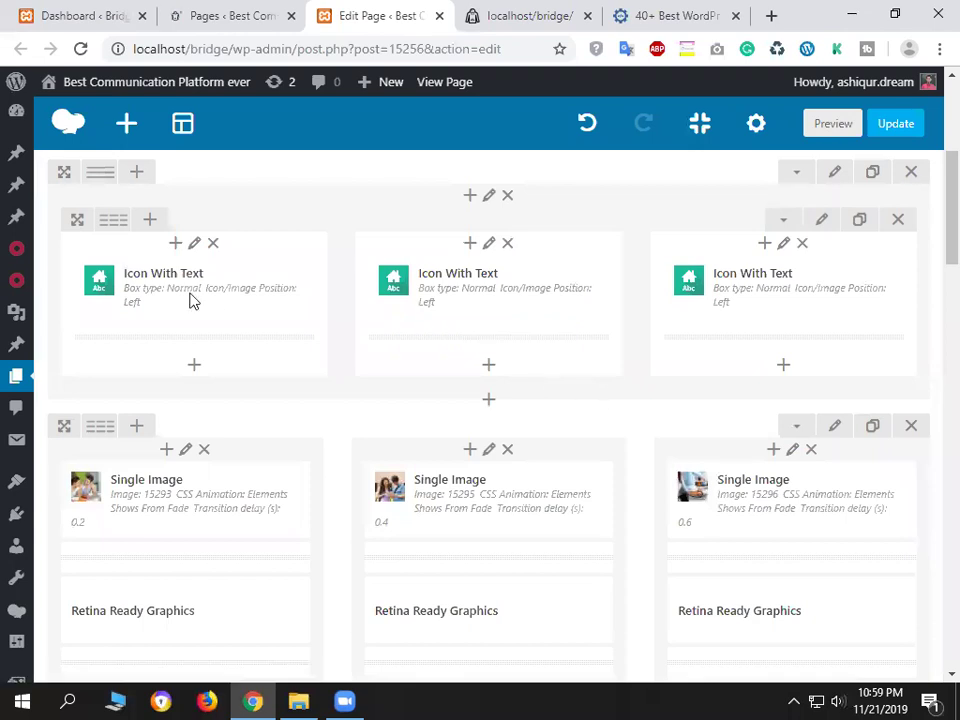
Open the settings of the first Icon With Text element and examine the three icon boxes on the live home page.
click(754, 309)
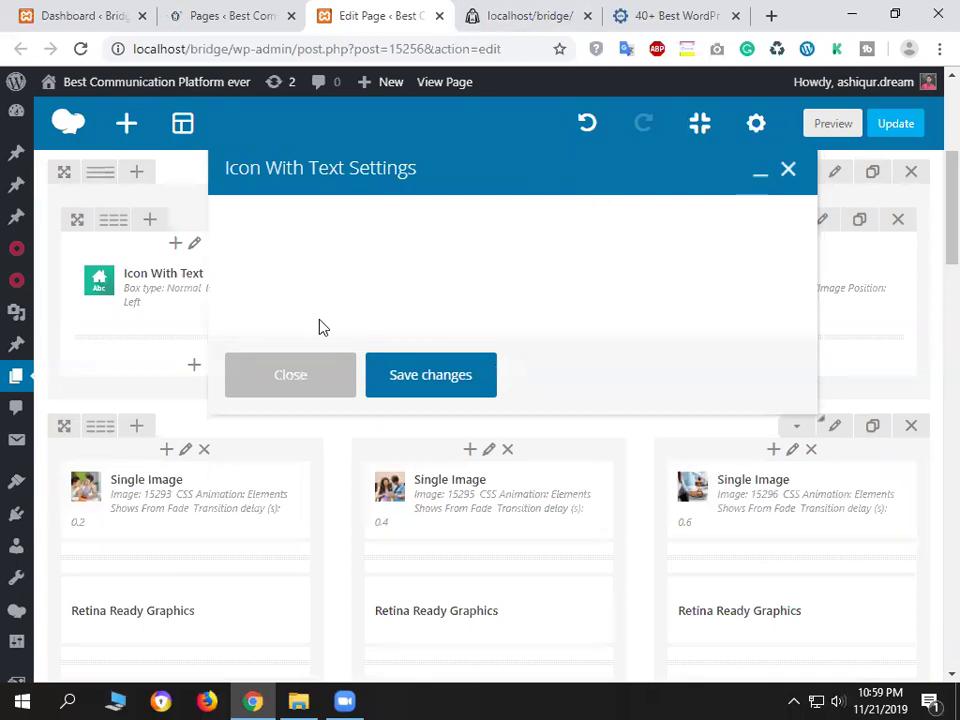
drag(542, 178, 508, 476)
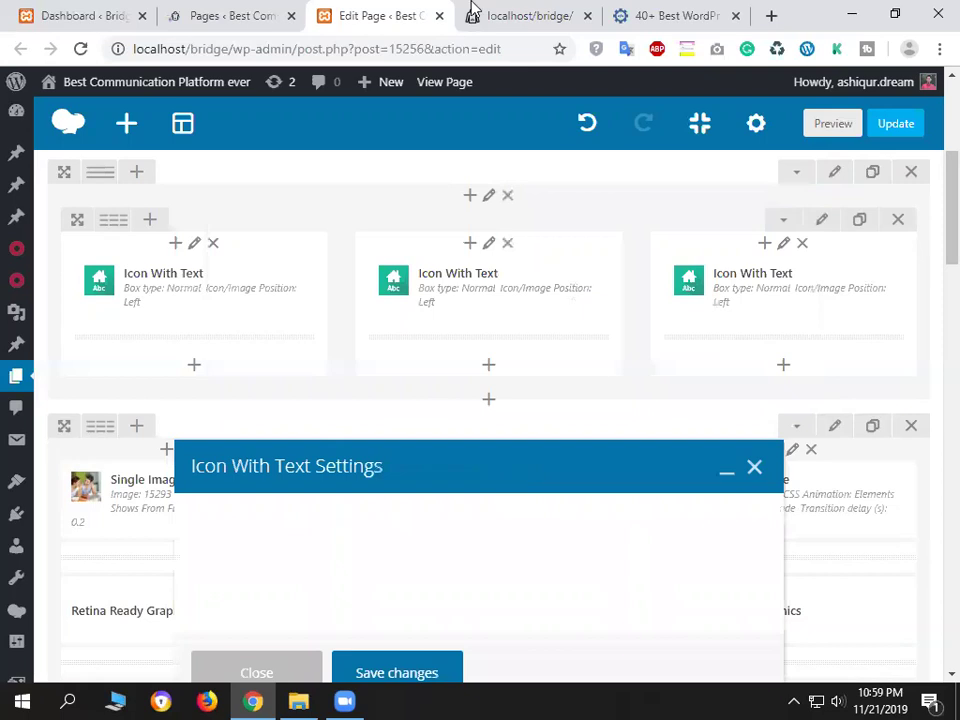
click(474, 13)
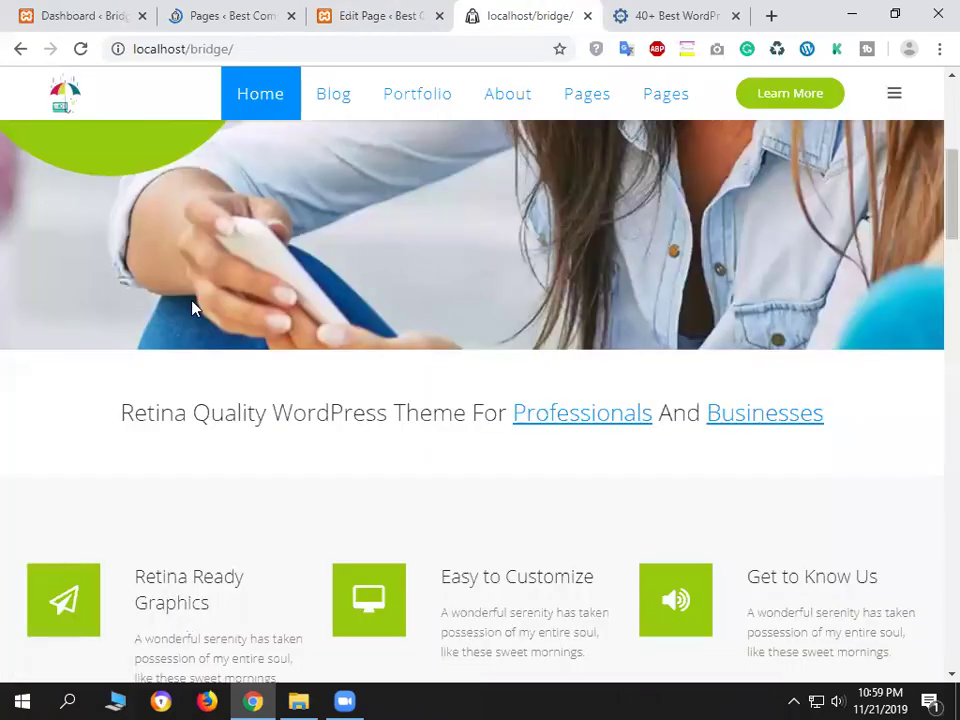
scroll(185, 240, down, 3)
scroll(170, 420, up, 1)
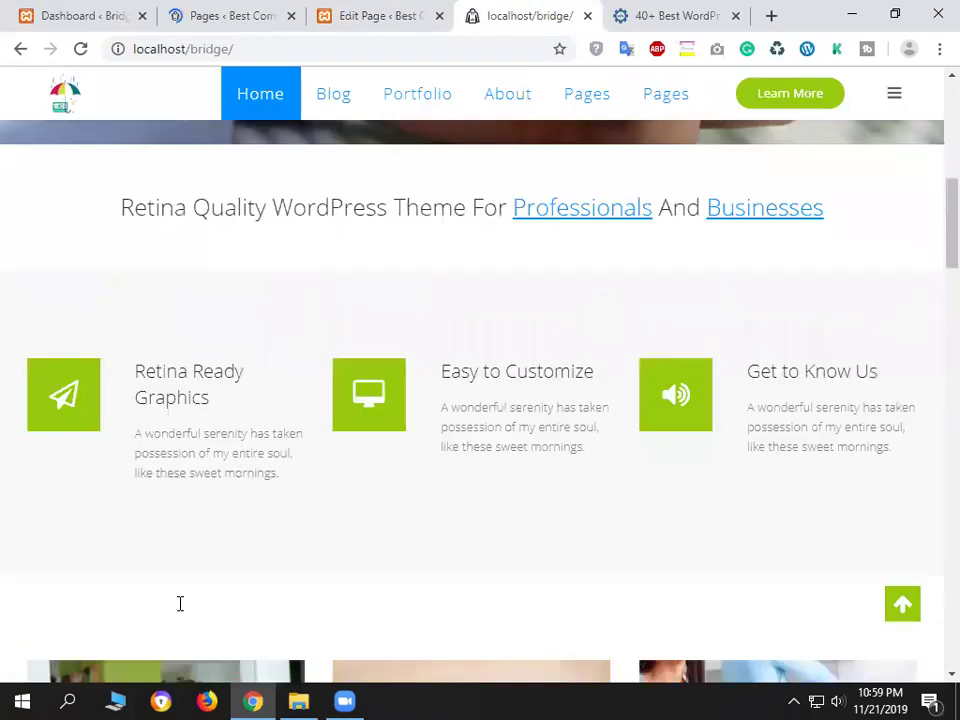
scroll(180, 603, up, 2)
scroll(178, 154, down, 4)
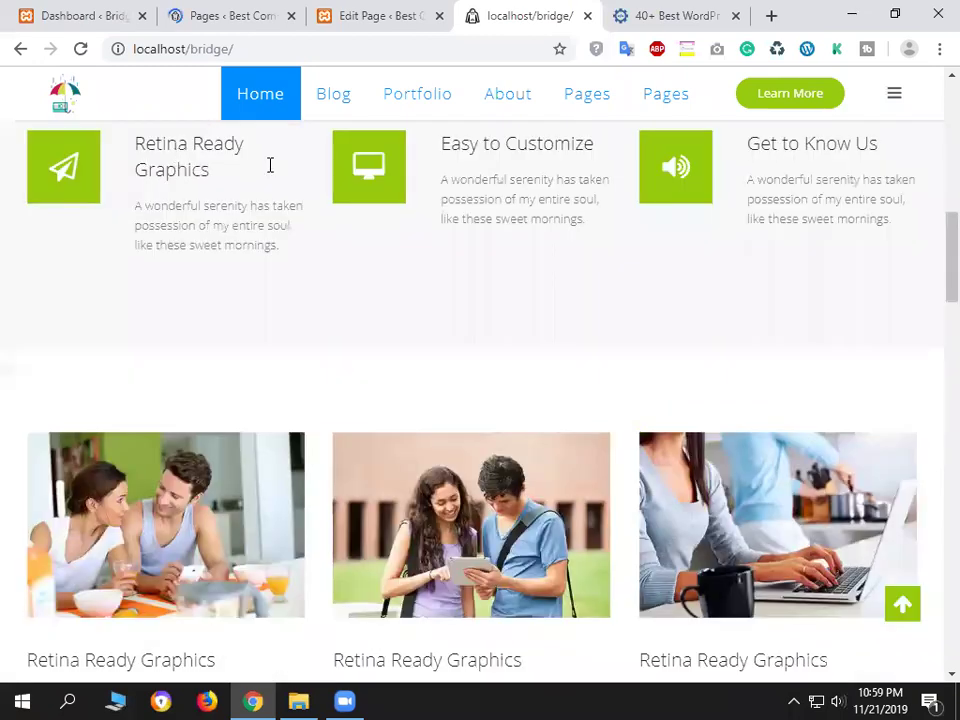
scroll(400, 175, down, 1)
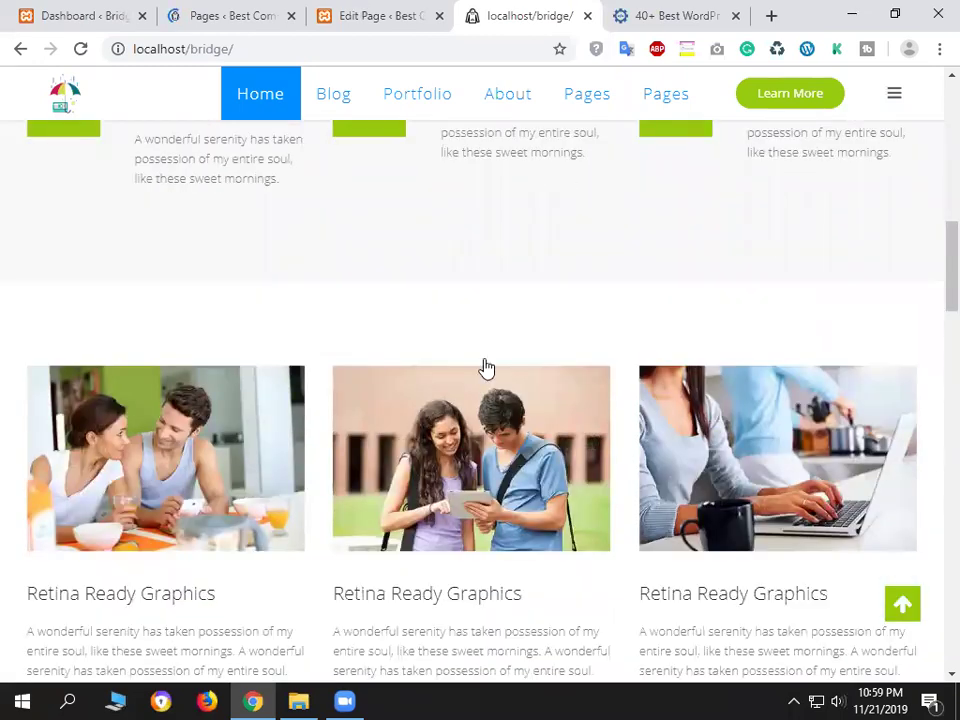
key(ctrl+shift+Tab)
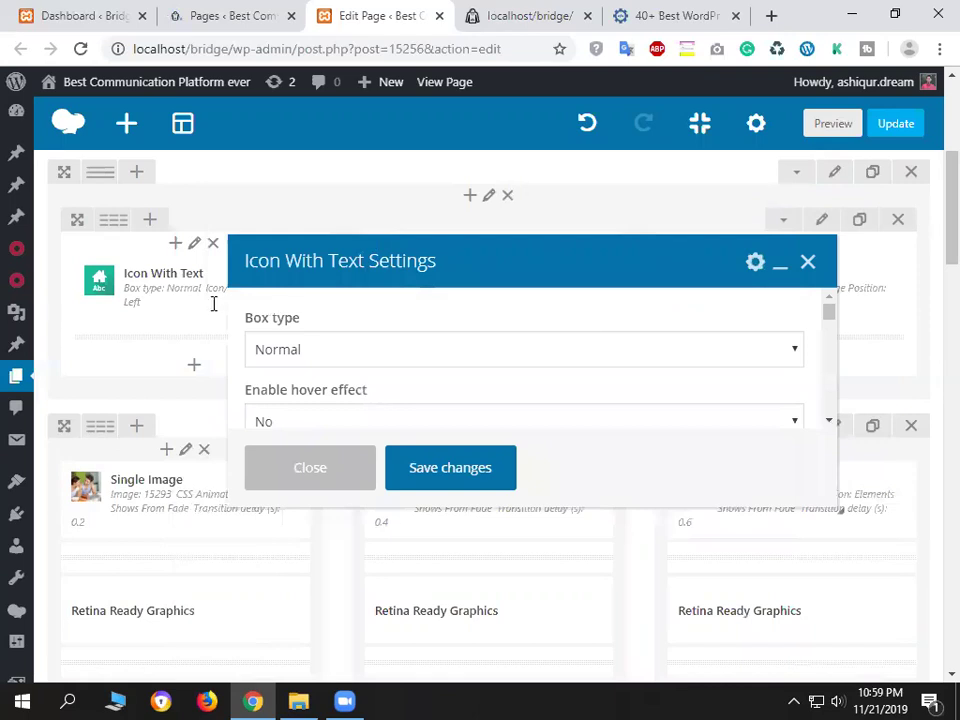
Reposition the Icon With Text settings dialog over the page rows and recheck the icon boxes on the live home page.
drag(212, 302, 332, 287)
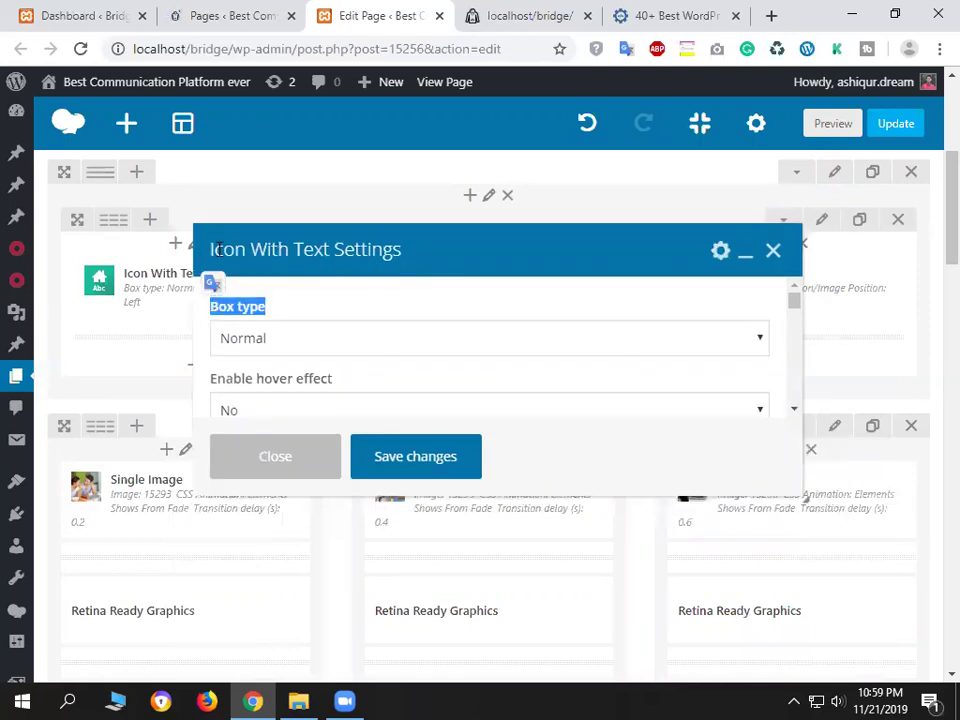
drag(208, 255, 234, 246)
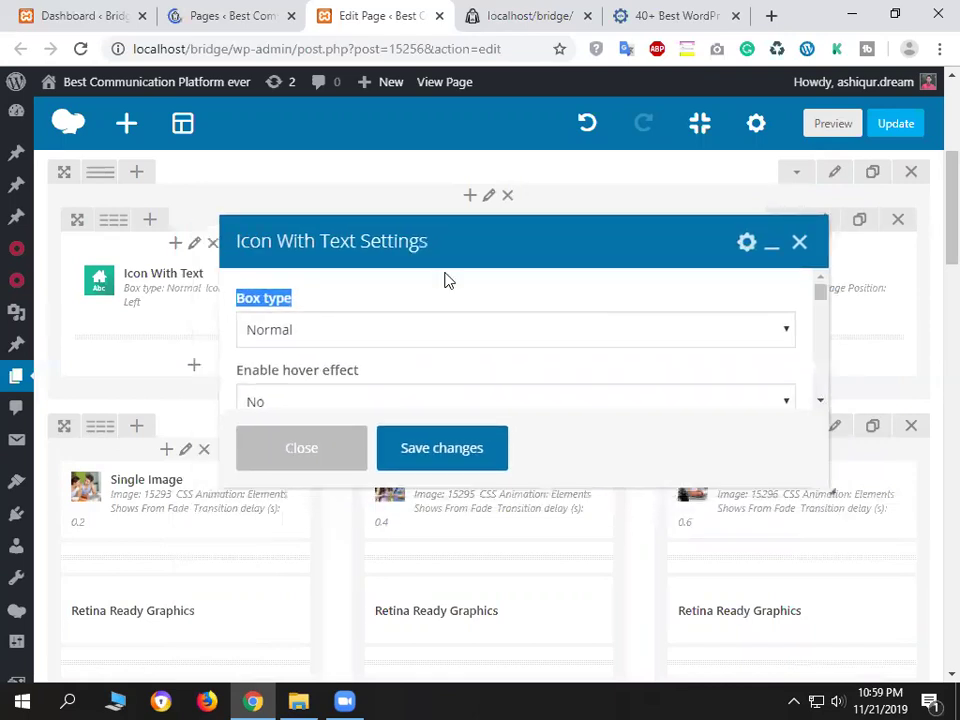
drag(424, 245, 420, 247)
mouse_move(311, 242)
mouse_down()
mouse_move(302, 240)
mouse_move(319, 242)
mouse_up()
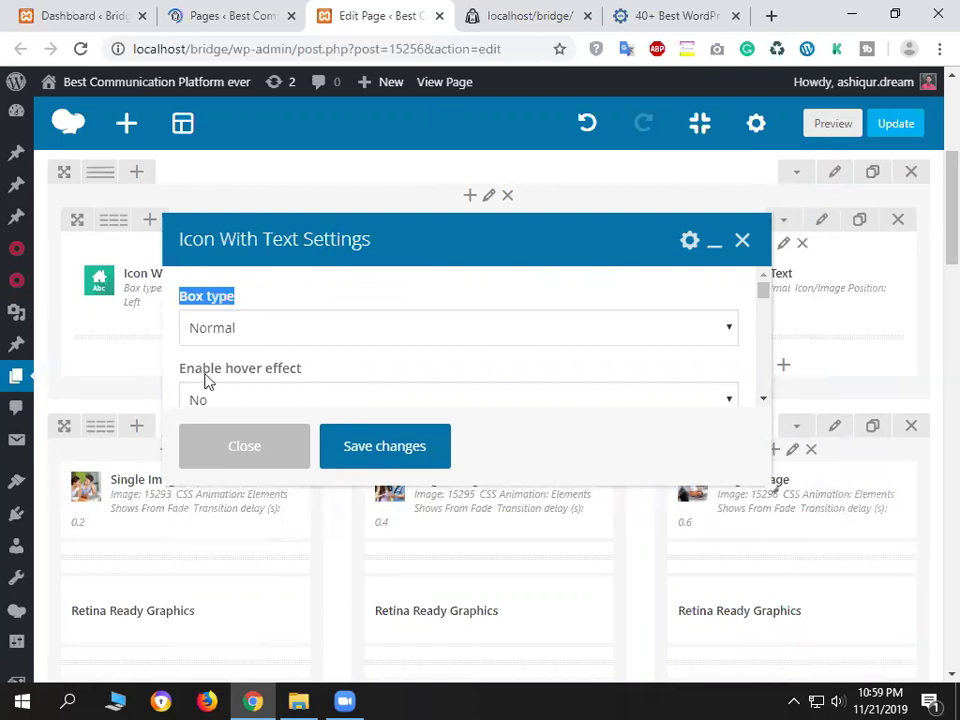
key(ctrl+Tab)
scroll(154, 532, up, 5)
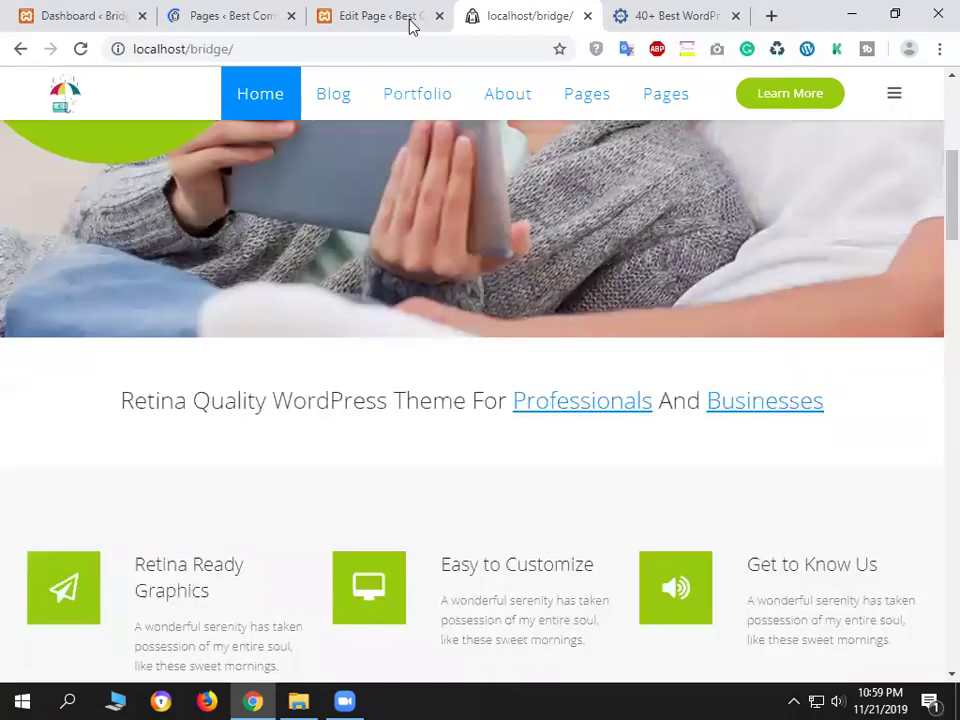
key(ctrl+shift+Tab)
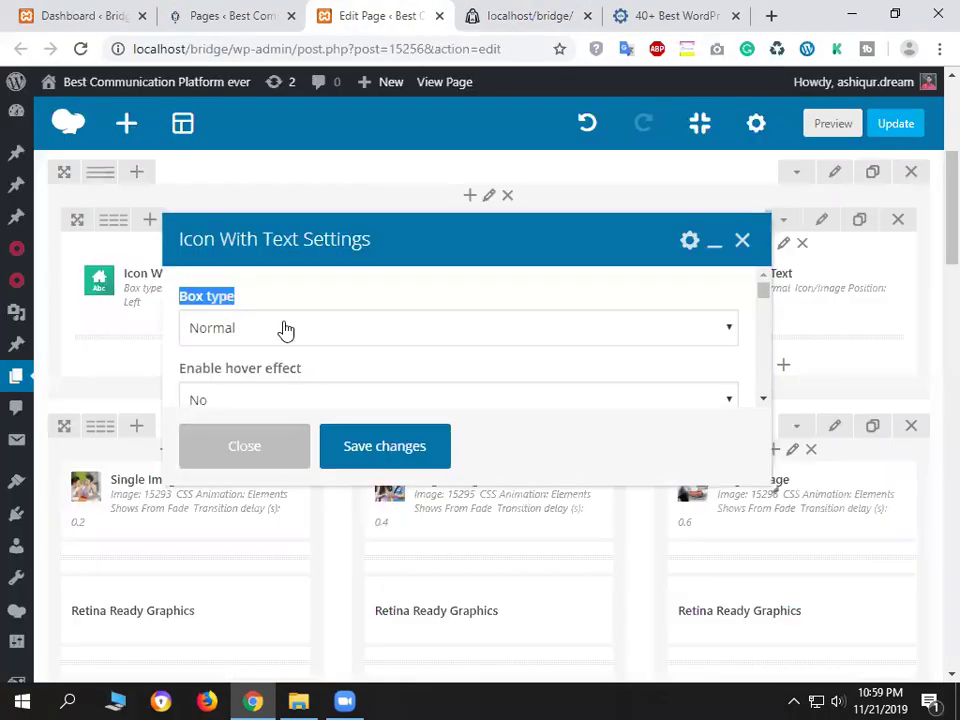
Review the Box type options of the Icon With Text element, keep Normal and look at its icon settings.
click(285, 328)
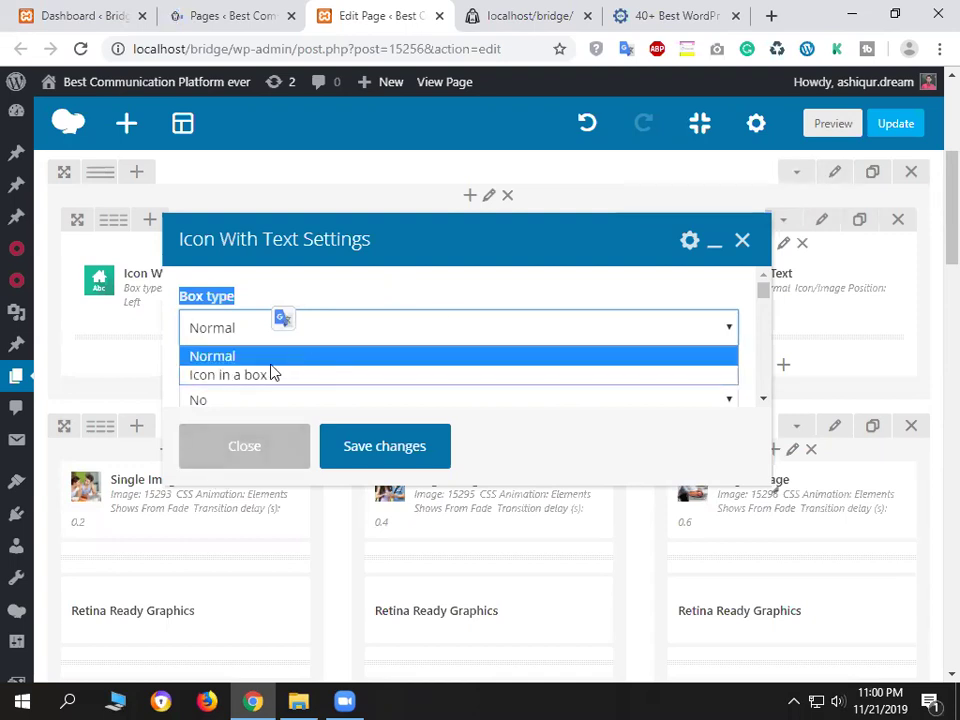
click(236, 357)
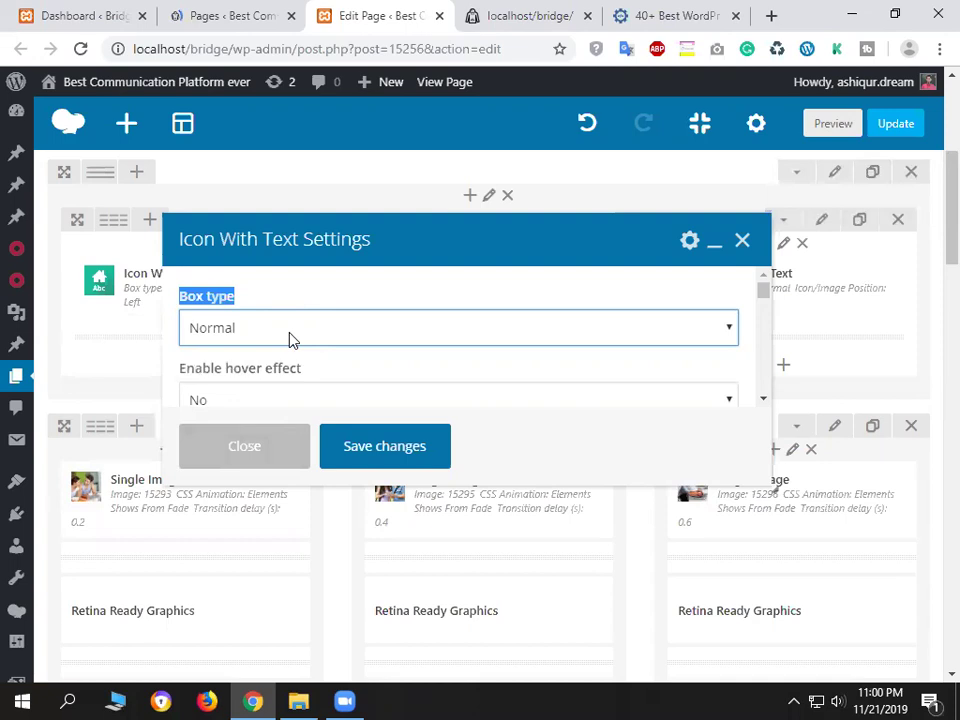
click(289, 336)
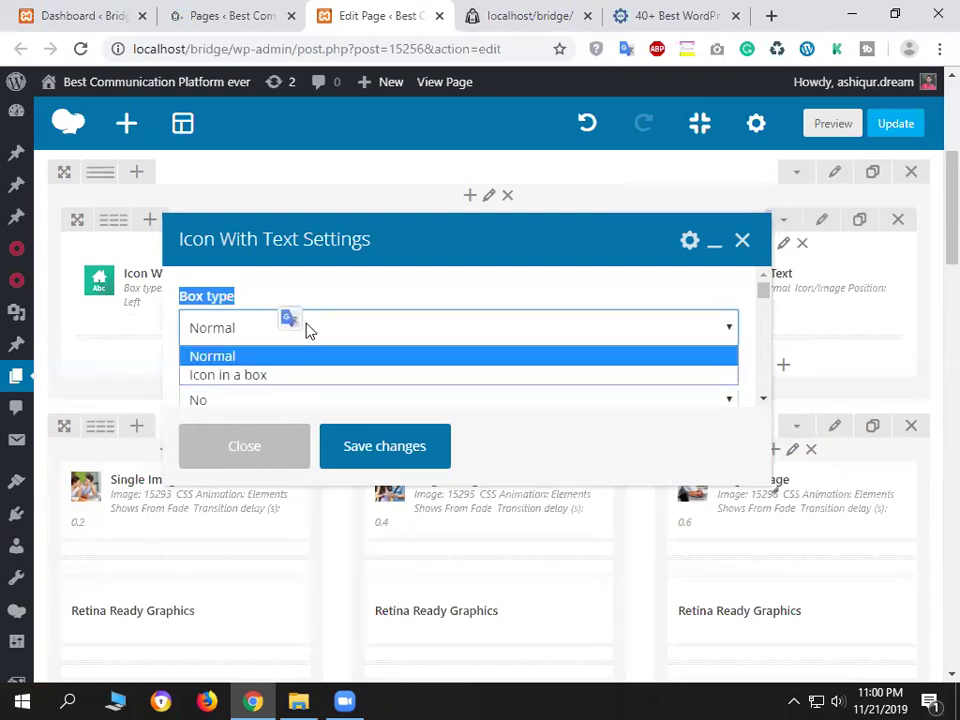
click(343, 356)
scroll(368, 381, down, 2)
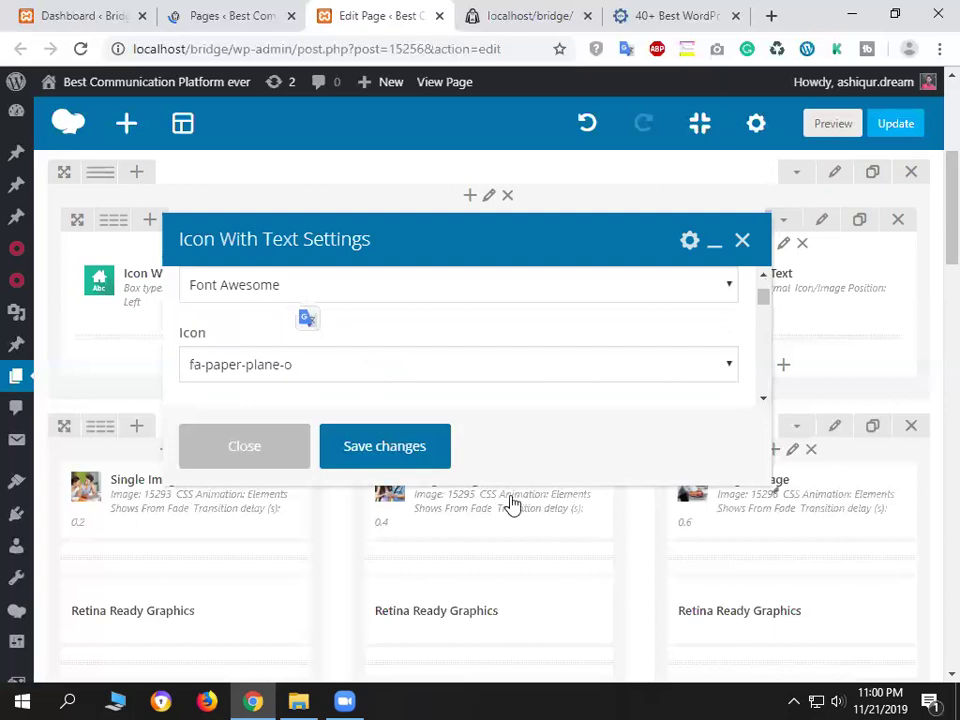
Reposition the Icon With Text settings dialog higher over the page rows and highlight the hover effect setting's label.
scroll(510, 482, up, 2)
mouse_move(523, 590)
mouse_down()
mouse_move(542, 647)
mouse_move(535, 600)
mouse_up()
drag(475, 246, 541, 146)
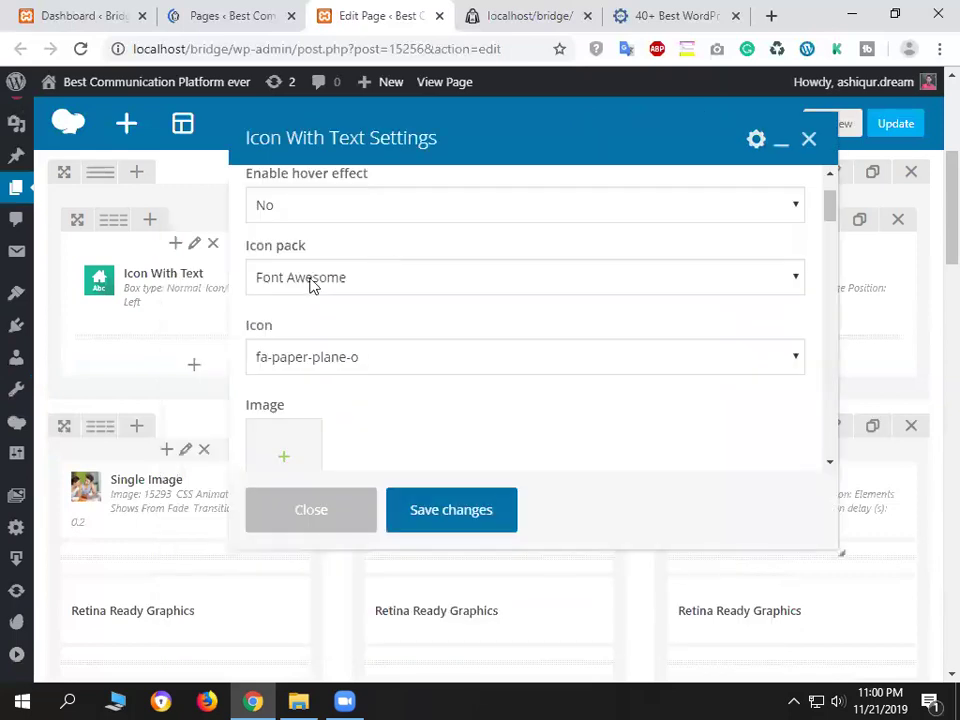
scroll(300, 266, up, 1)
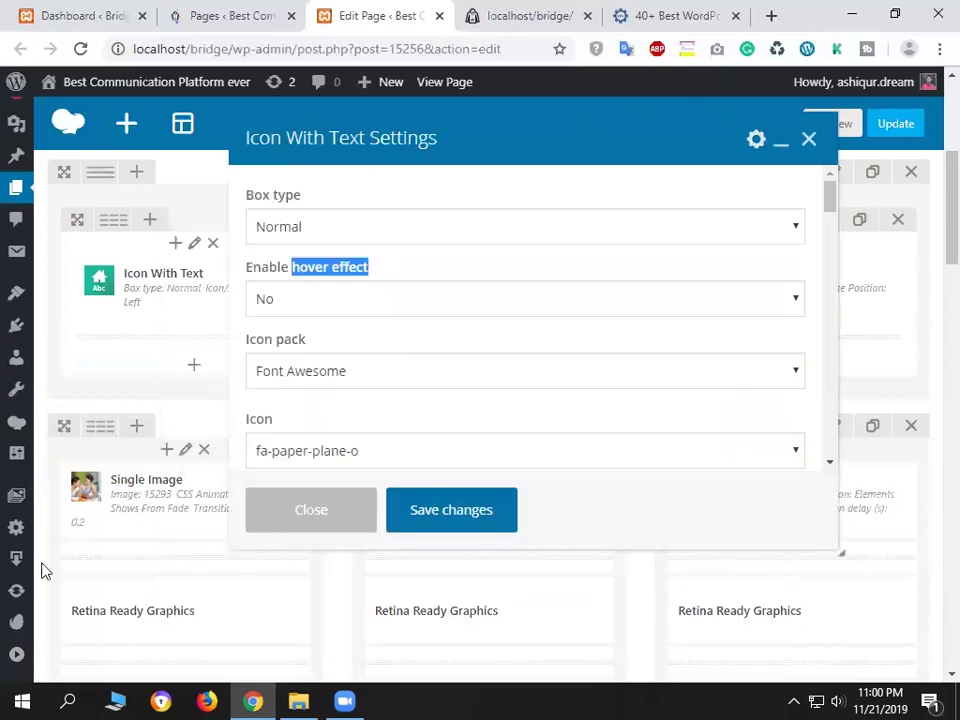
Check how the first icon box reacts to the pointer on the live home page and return to the editor.
key(ctrl+Tab)
scroll(139, 355, down, 3)
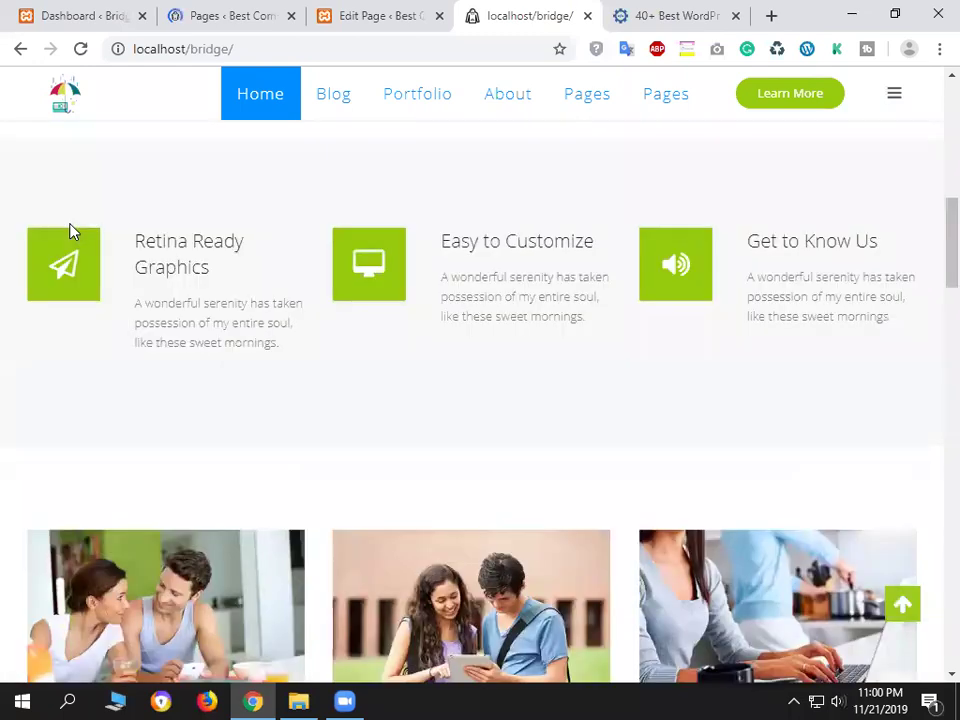
scroll(98, 272, down, 1)
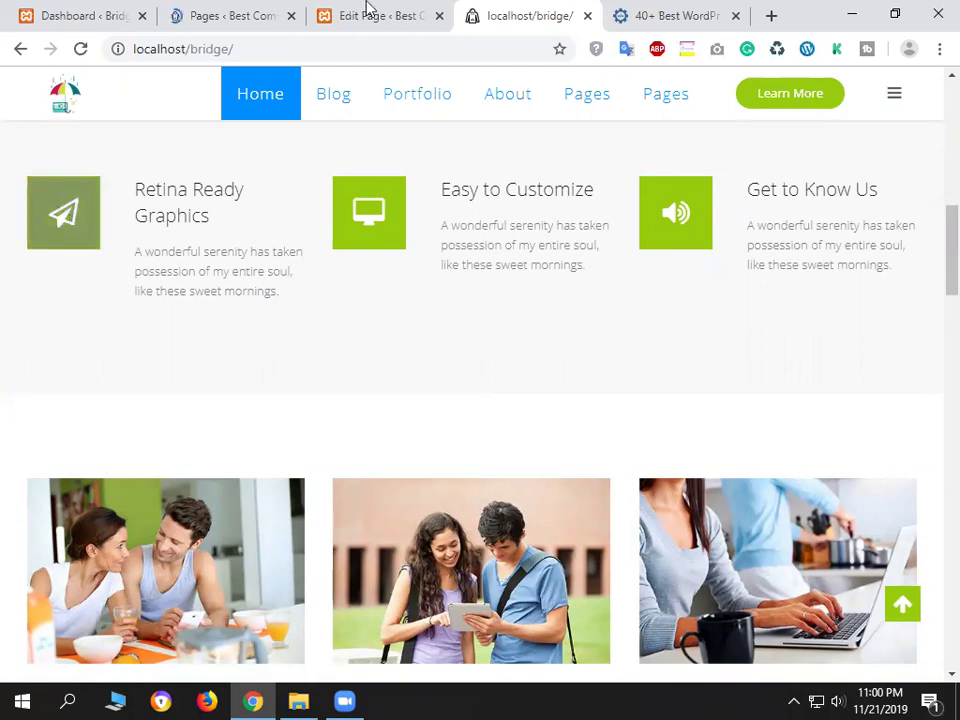
key(ctrl+shift+Tab)
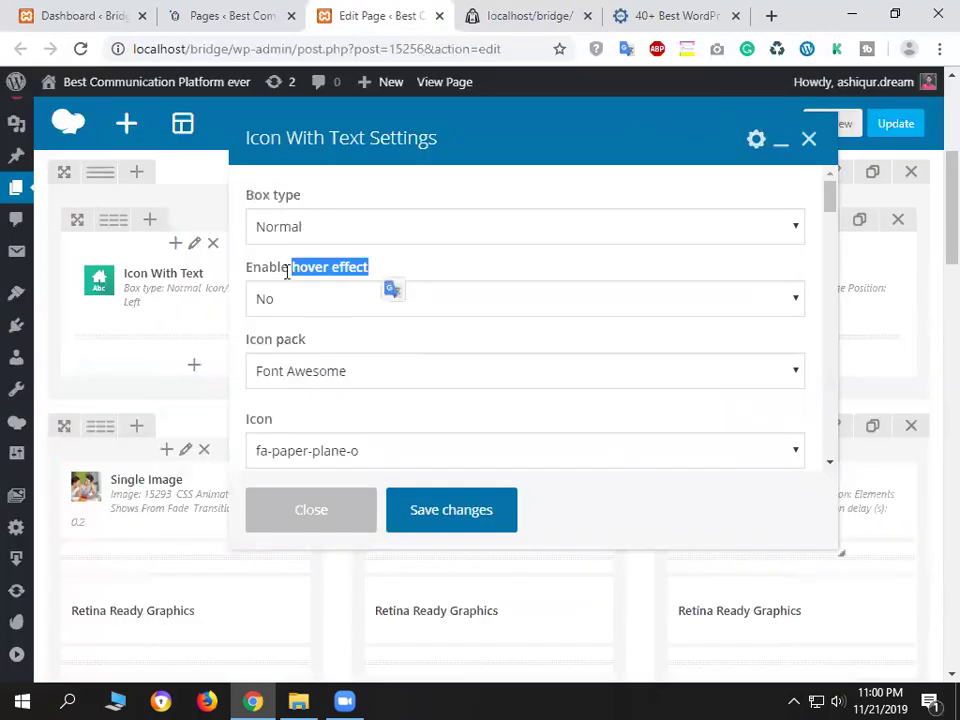
Review the Enable hover effect options, keep No and recheck the icon boxes on the live home page.
click(288, 305)
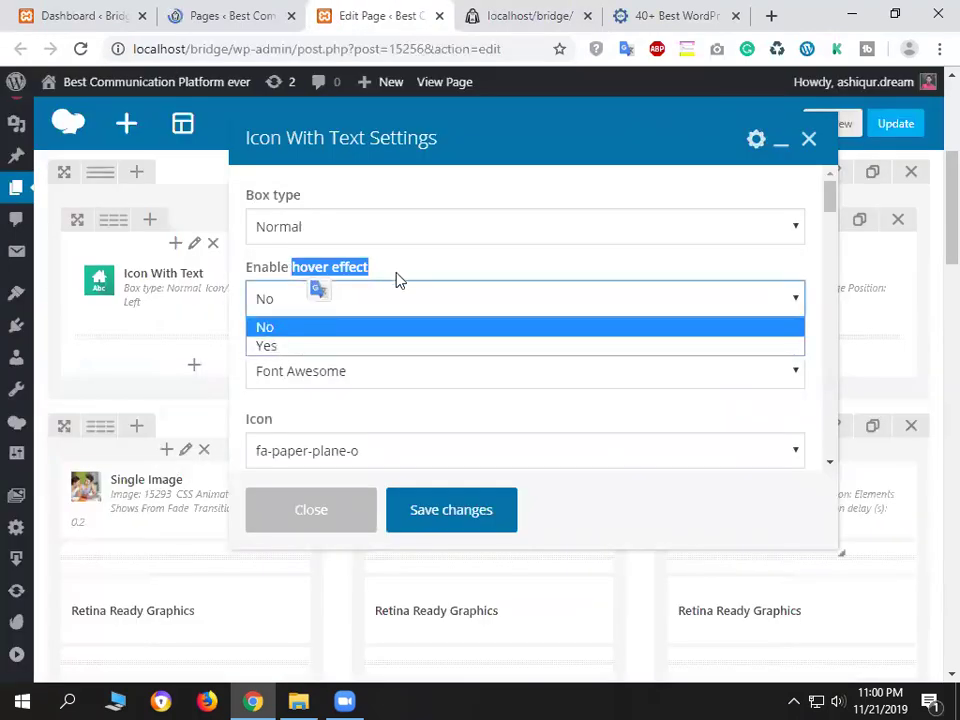
click(356, 306)
key(ctrl+Tab)
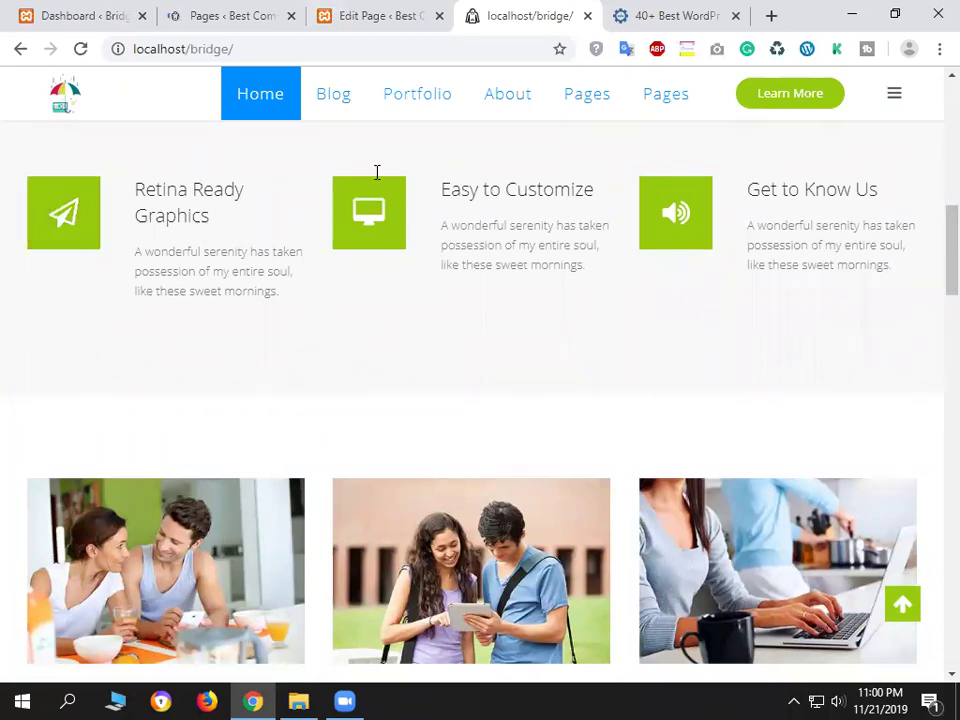
key(ctrl+shift+Tab)
View the Icon pack options, then search Google for font-awesome and open its Icons page in a separate browser tab.
click(358, 380)
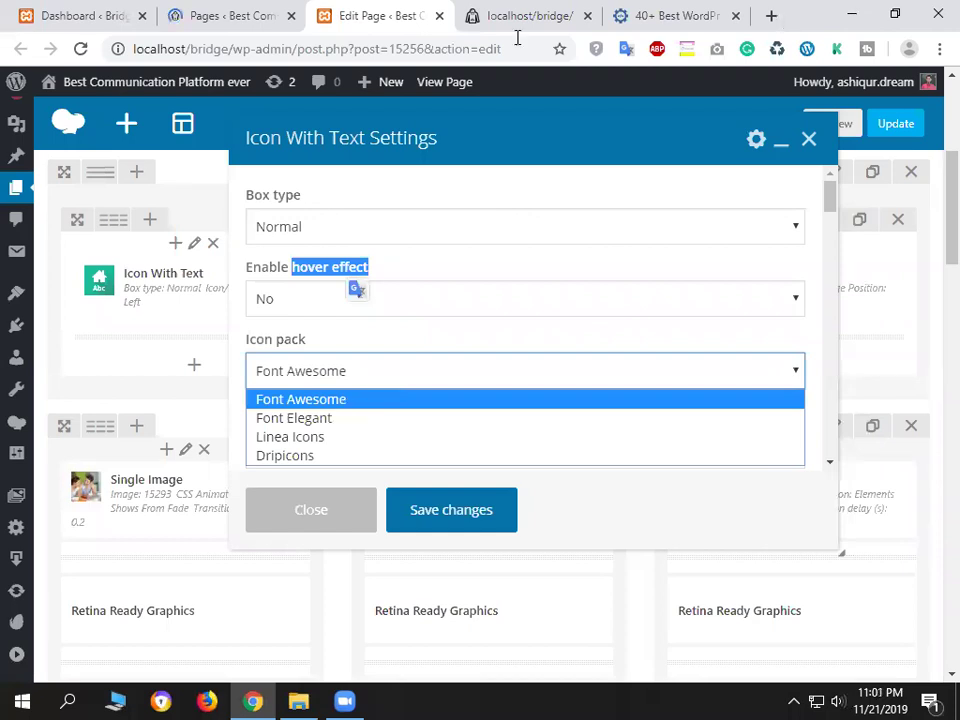
key(ctrl+t)
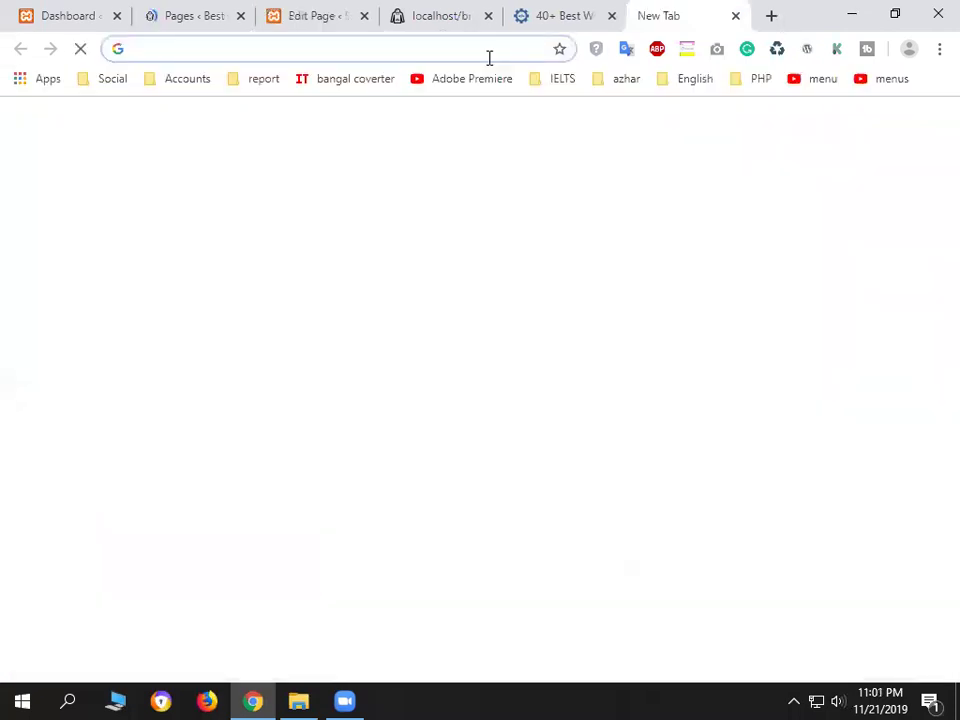
text(fo)
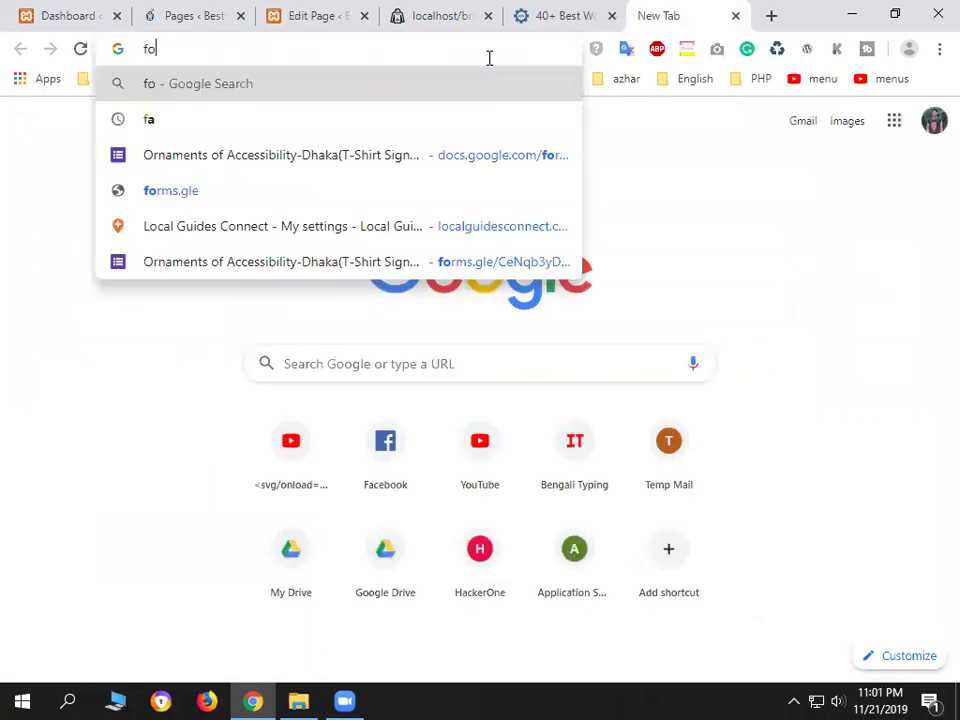
text(nt-a)
key(Return)
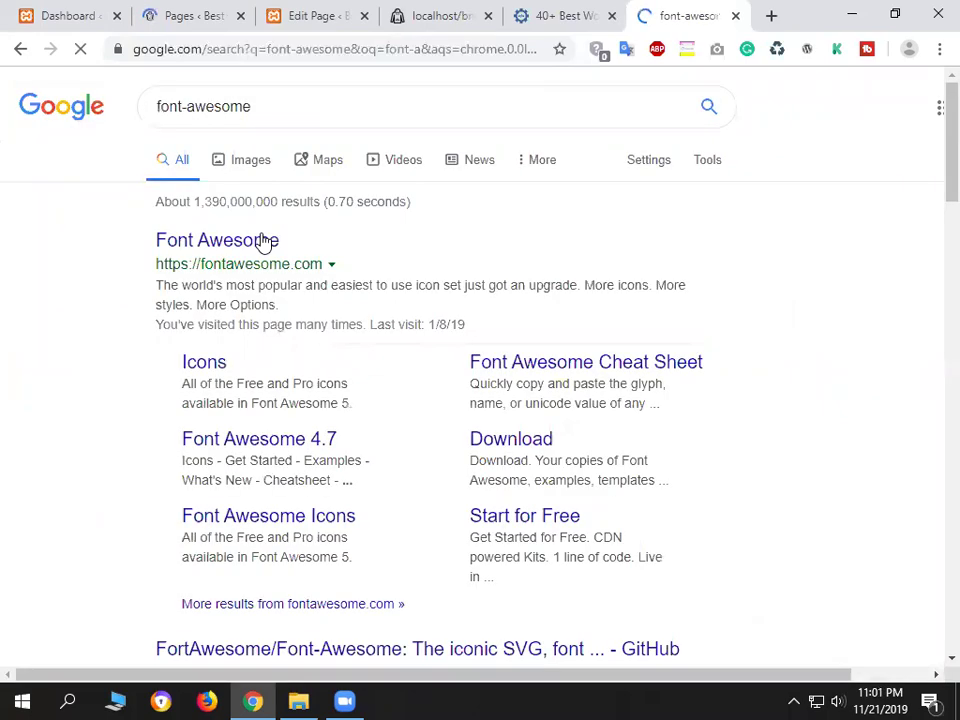
middle_click(196, 365)
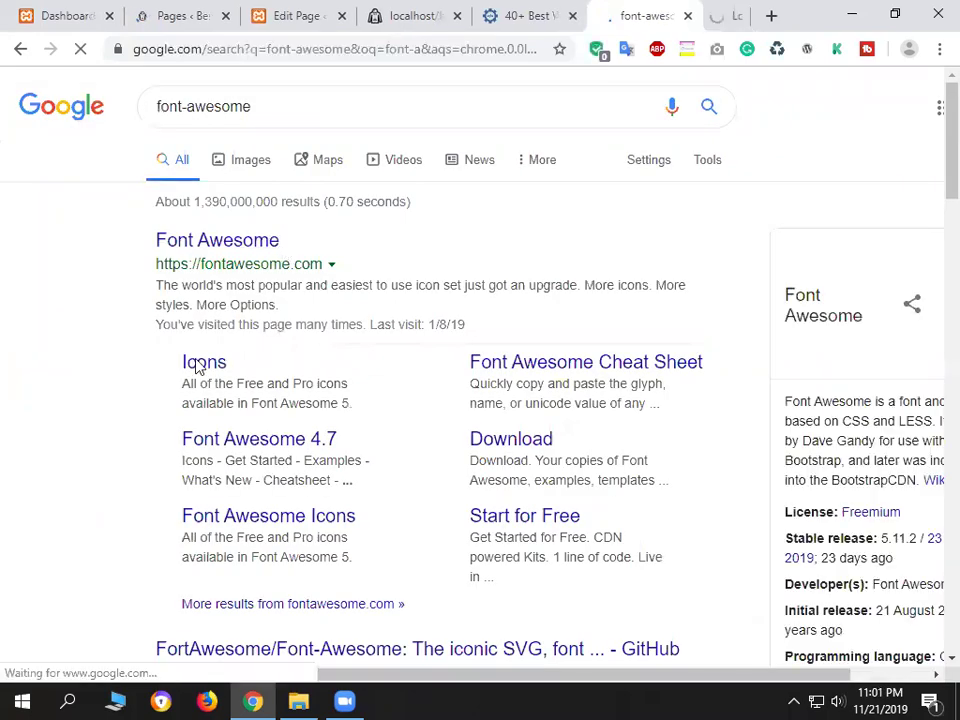
click(715, 16)
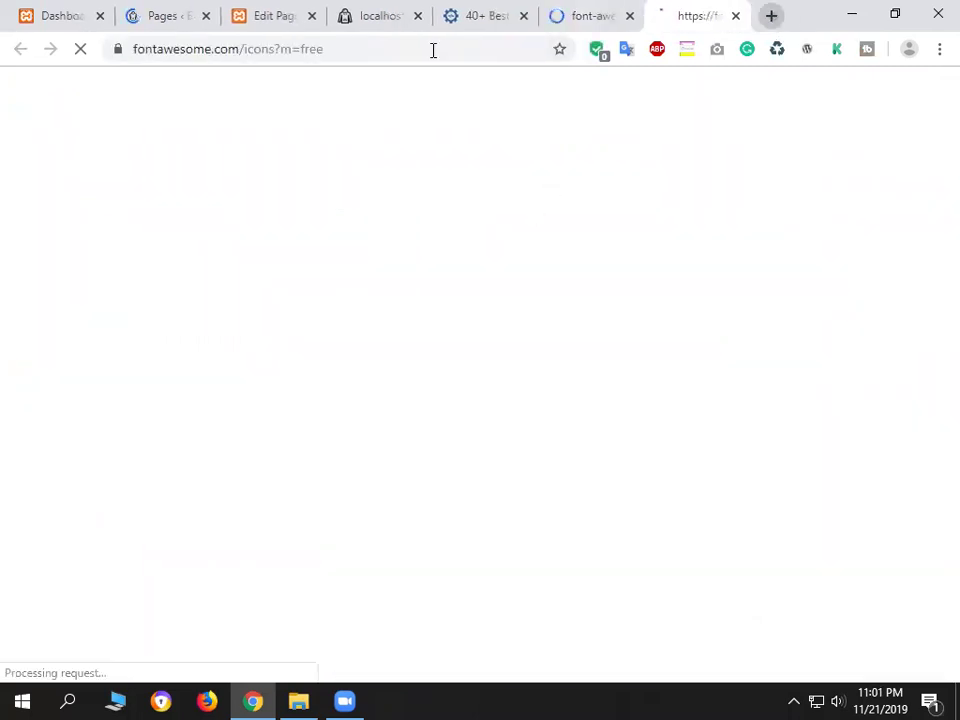
Search Google for icons in another new browser tab and examine the icon sites among the results.
key(ctrl+t)
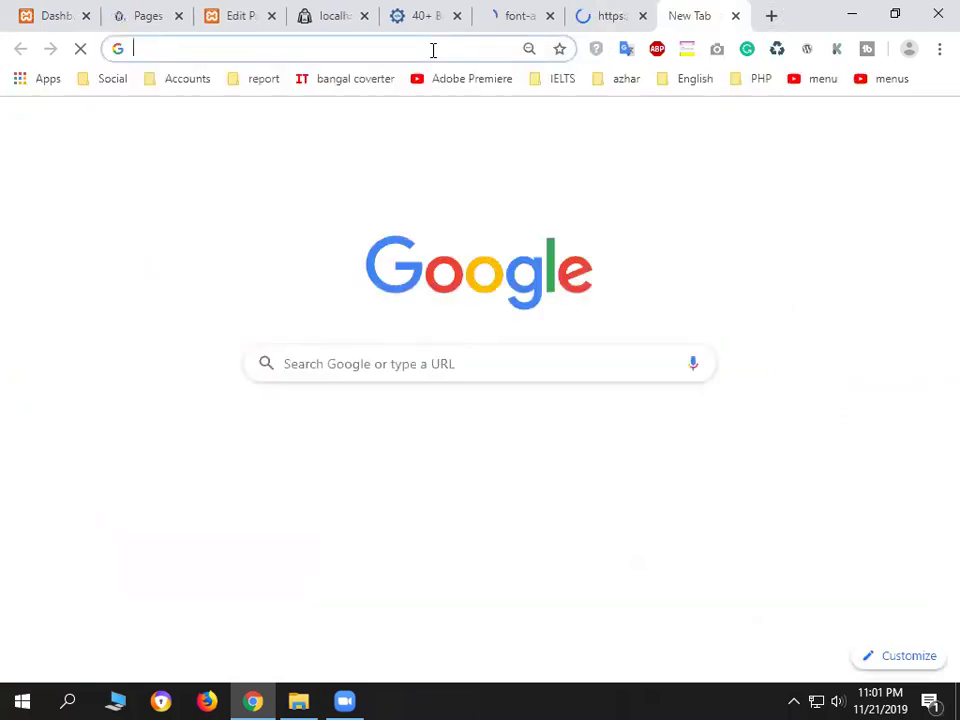
text(icons)
key(Return)
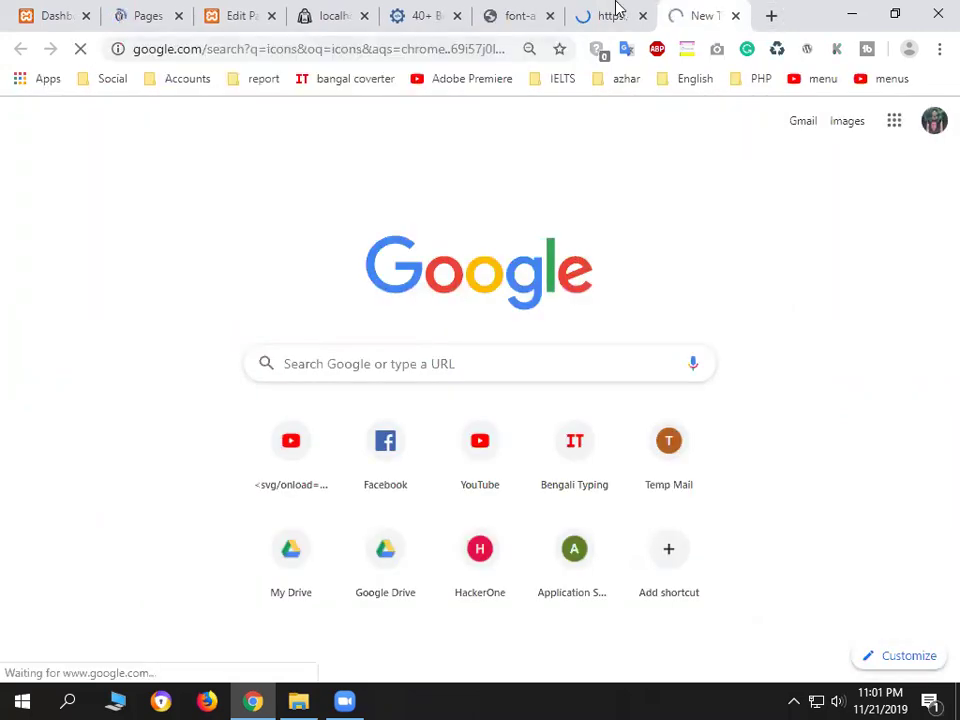
key(ctrl+shift+Tab)
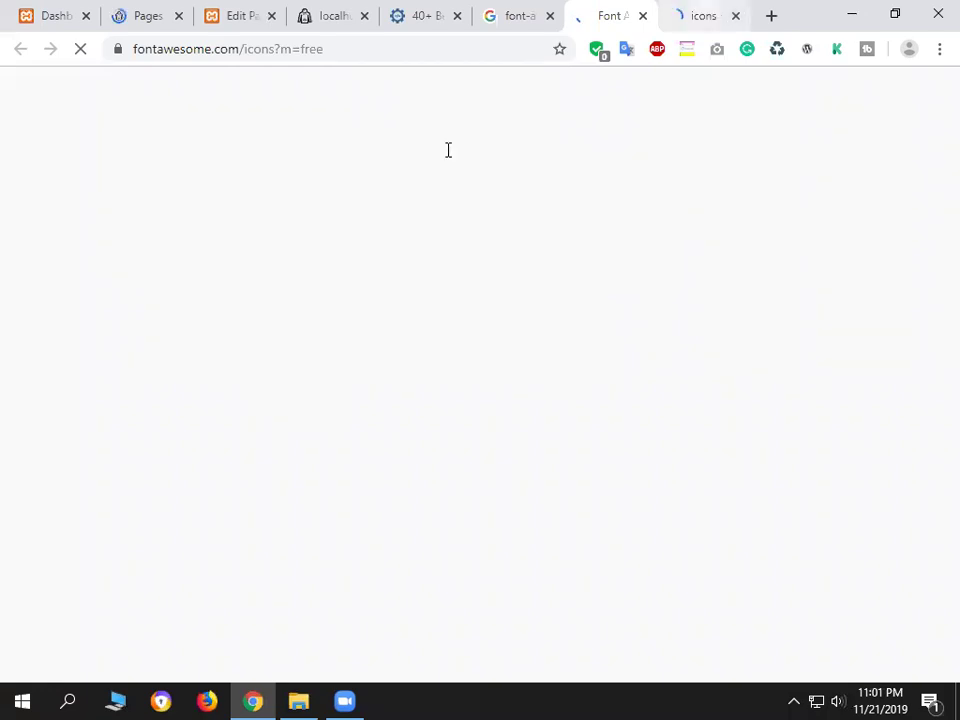
key(ctrl+Tab)
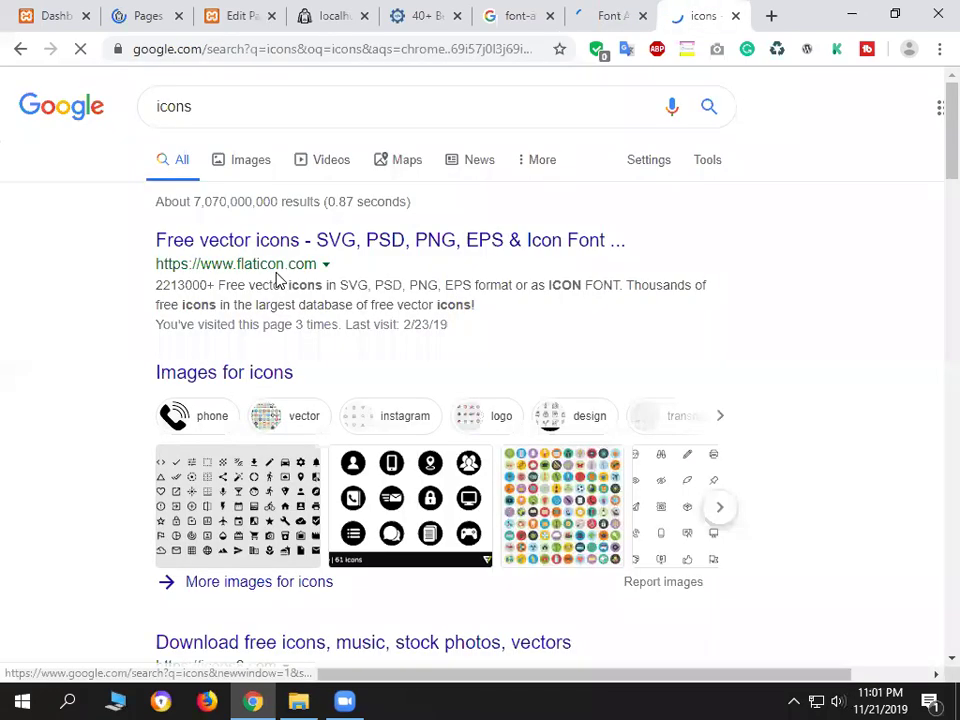
click(300, 272)
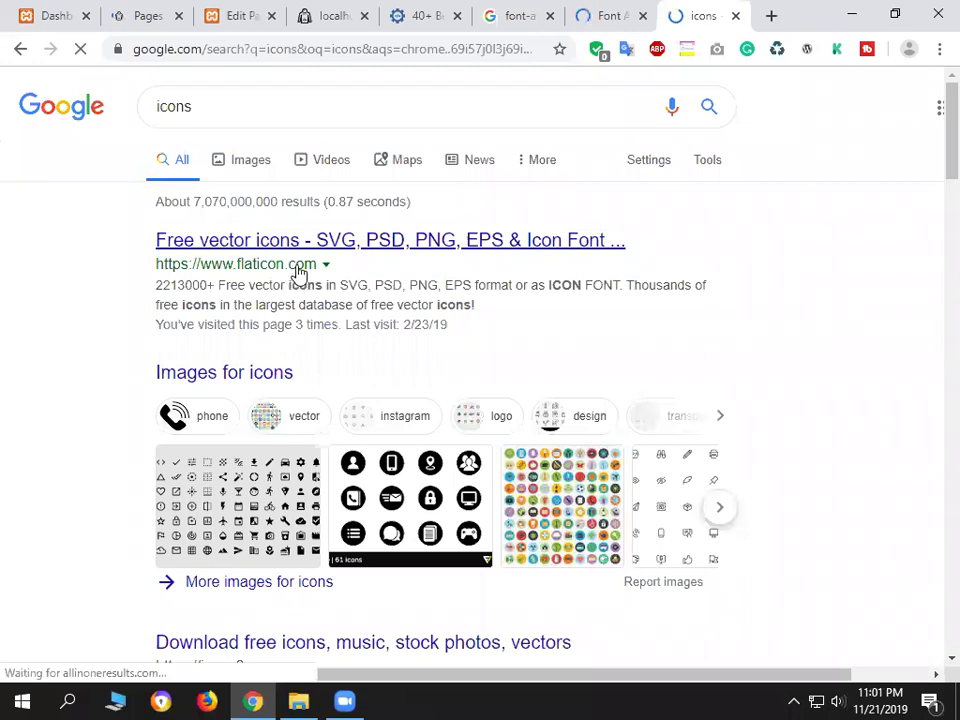
scroll(287, 530, down, 3)
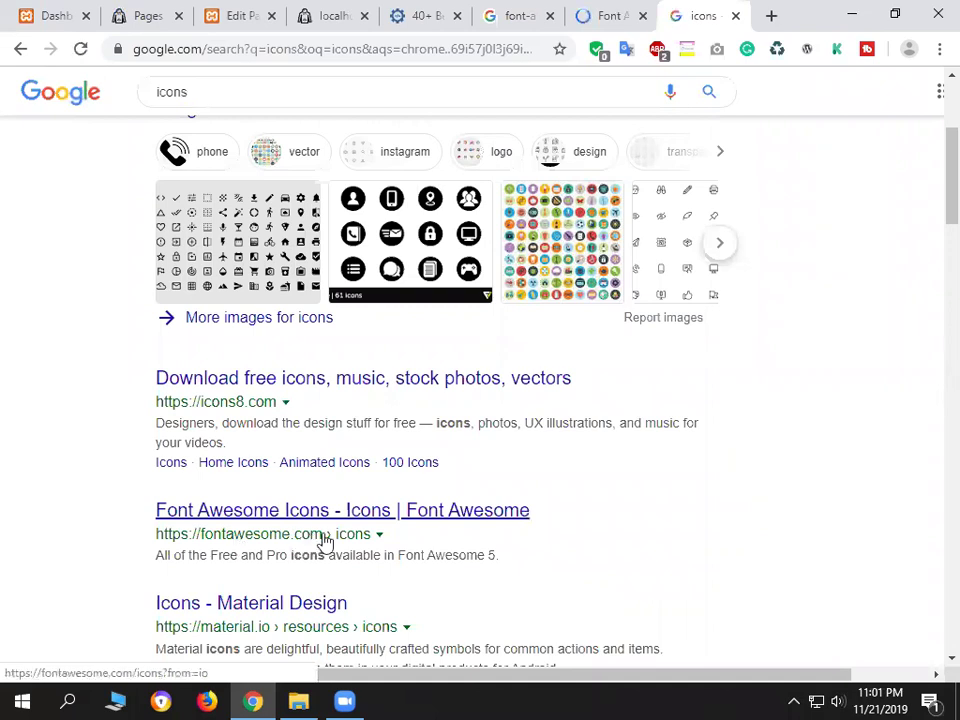
scroll(300, 521, down, 1)
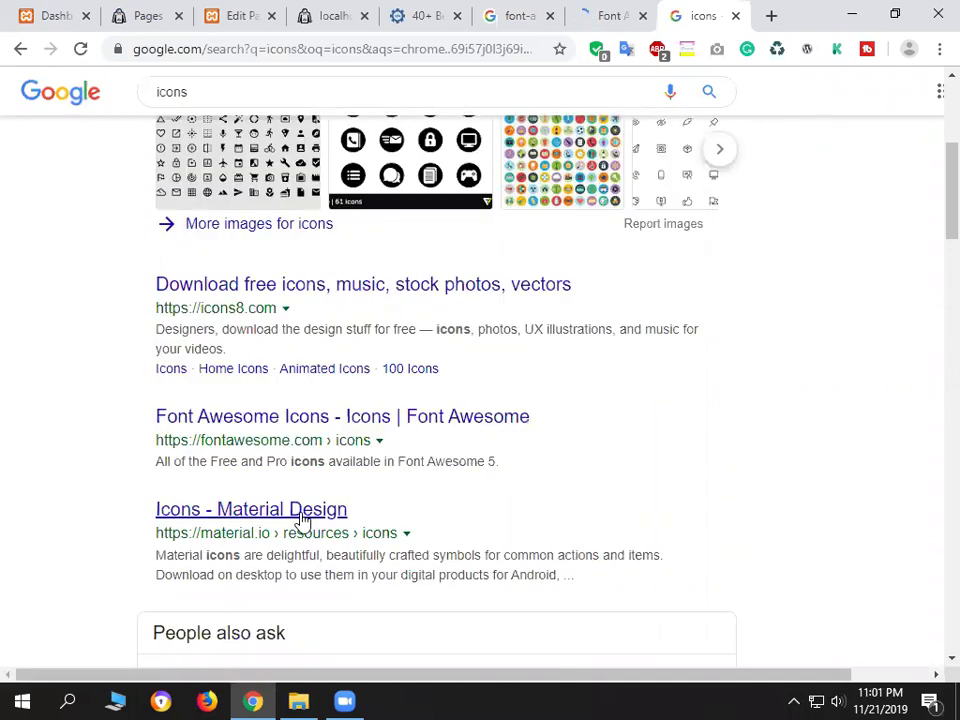
scroll(512, 429, up, 4)
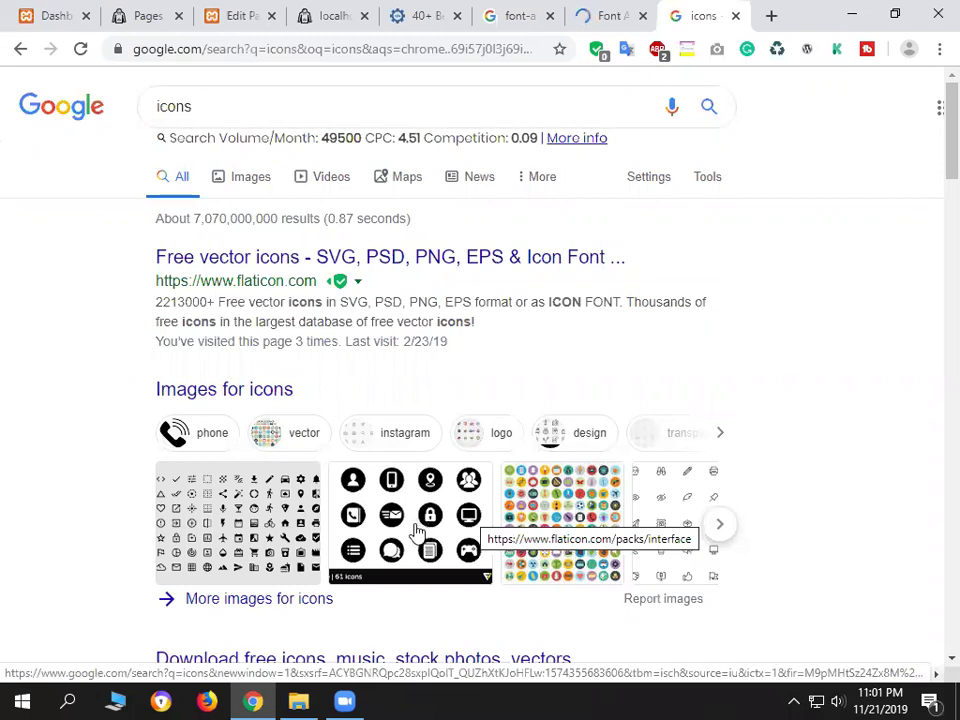
Close the font-awesome search results and reload the fontawesome.com/icons?m=free page.
key(ctrl+shift+Tab)
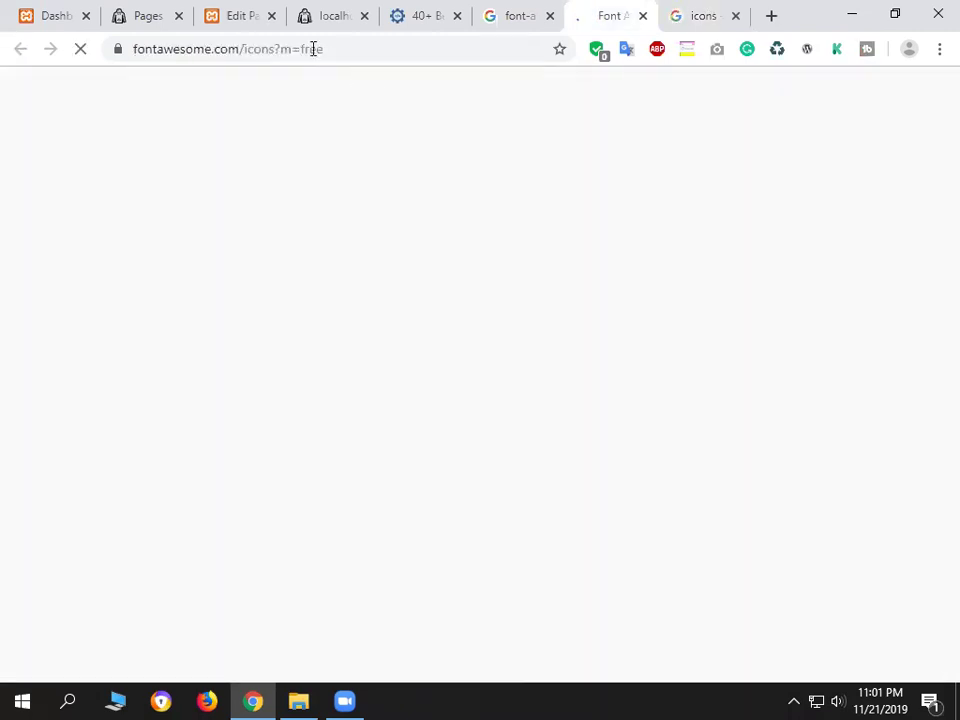
click(313, 48)
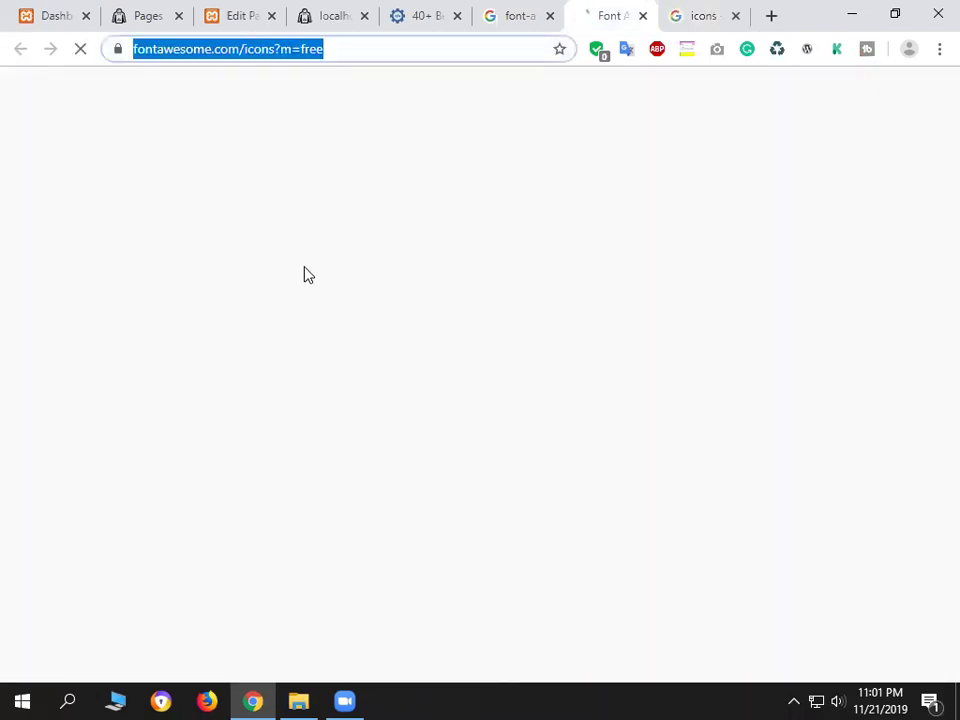
click(546, 22)
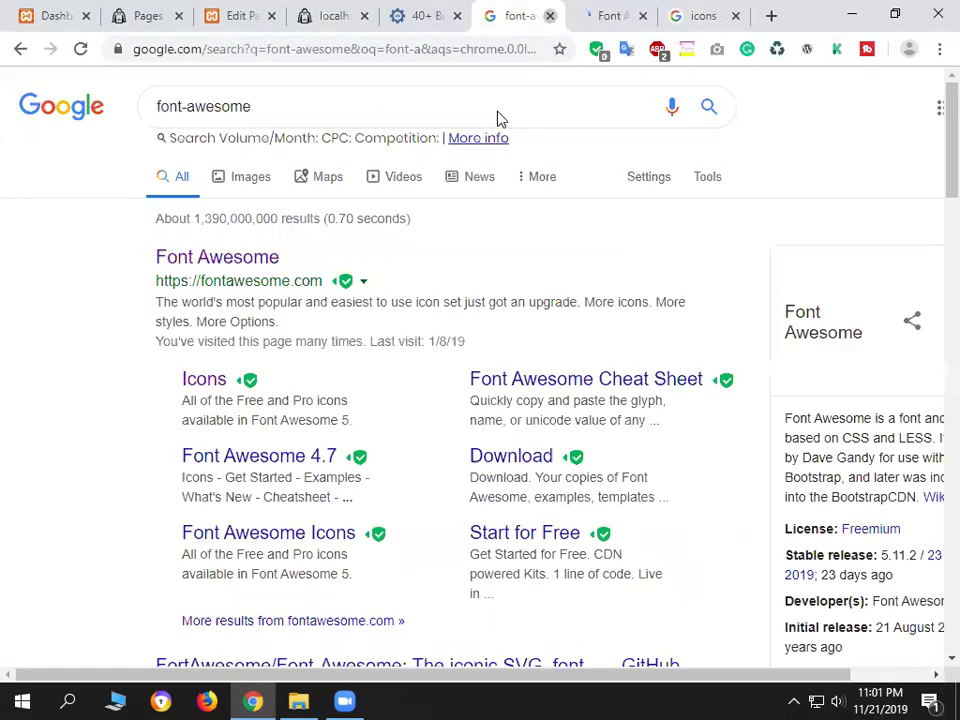
click(550, 15)
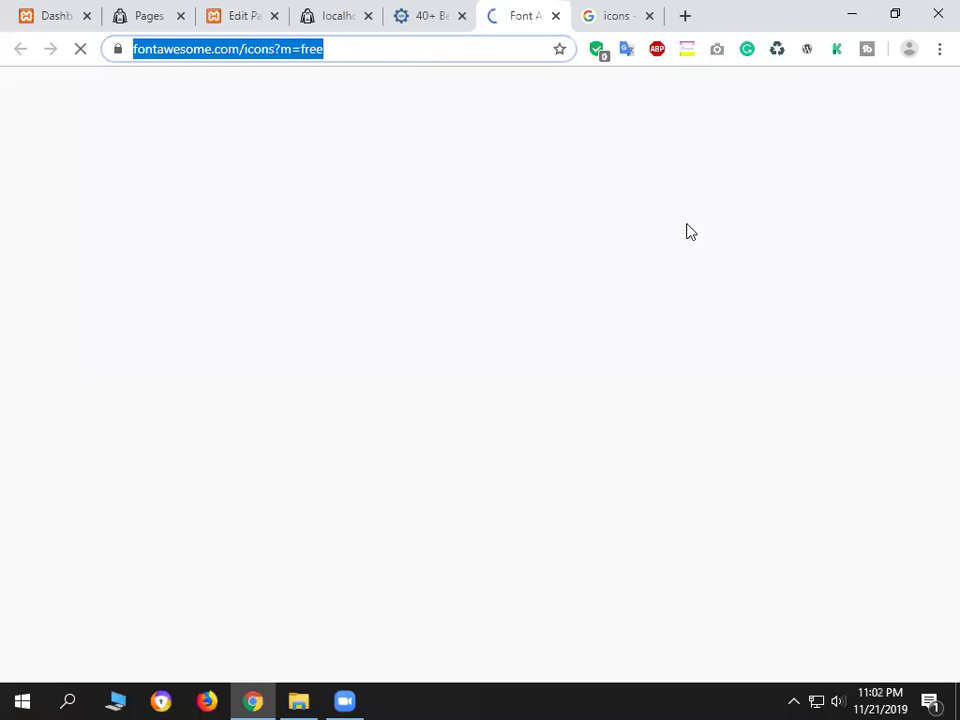
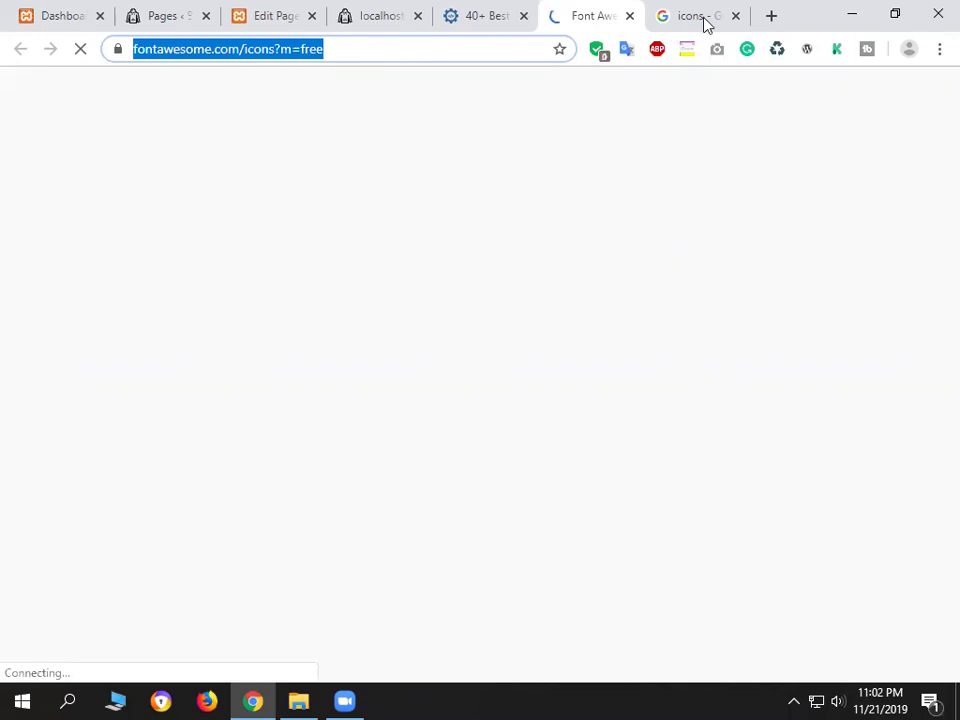
click(386, 42)
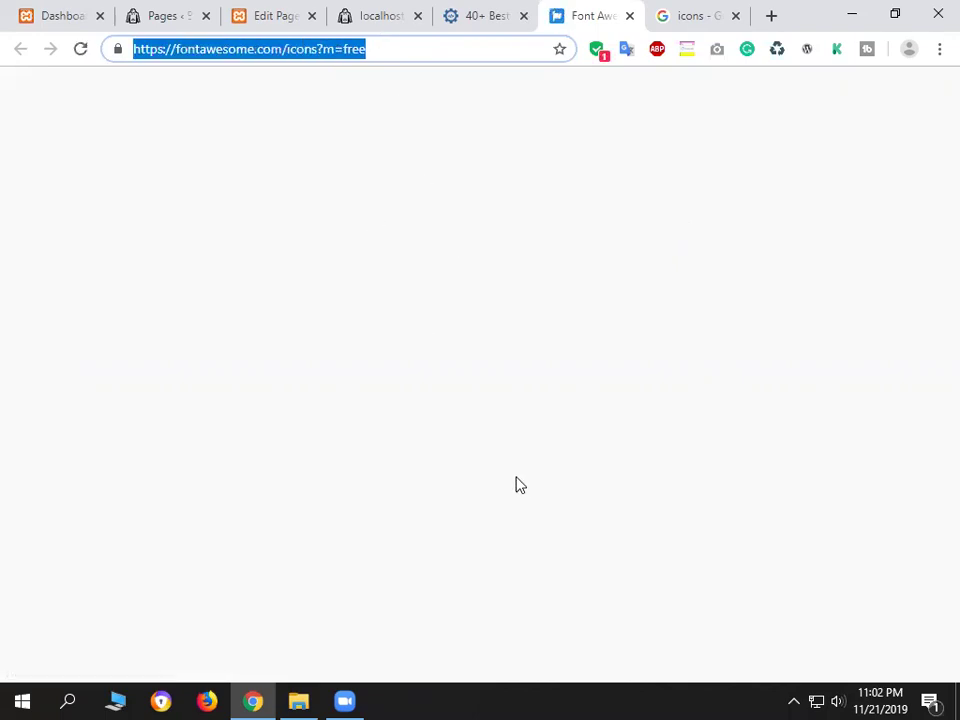
click(397, 41)
key(Return)
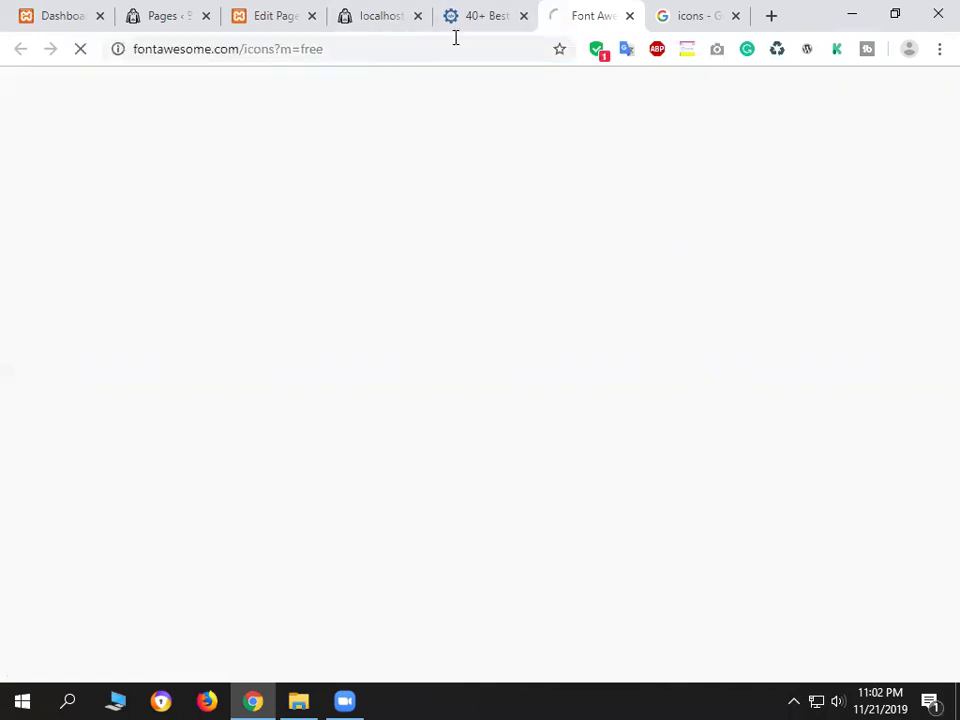
Open the image results for the icons search and return to the Icon With Text settings in the page editor.
click(739, 6)
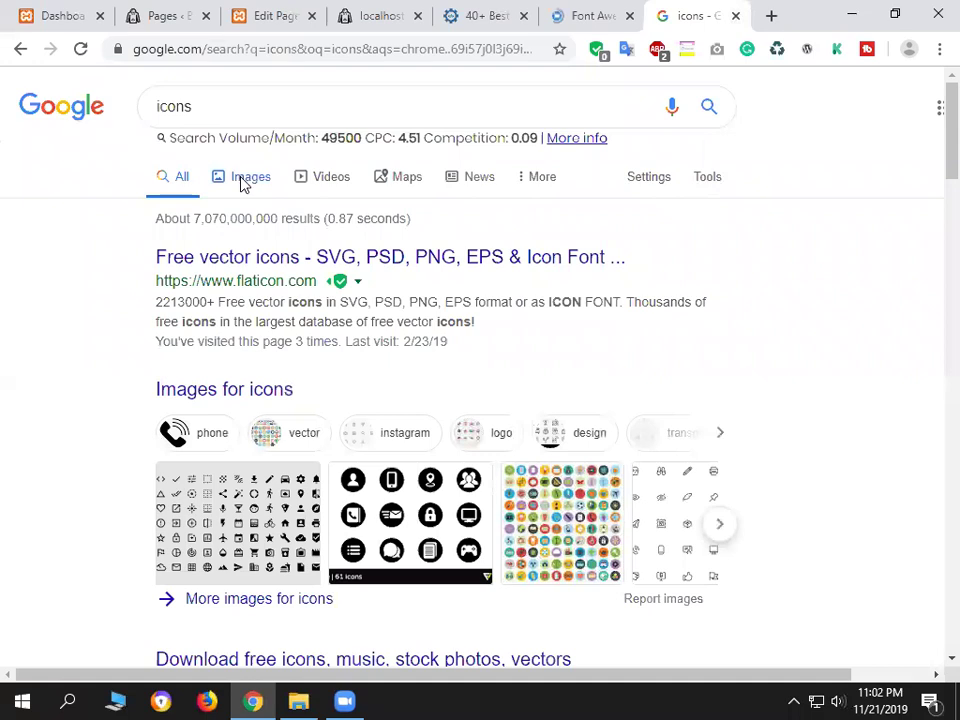
click(245, 185)
click(400, 12)
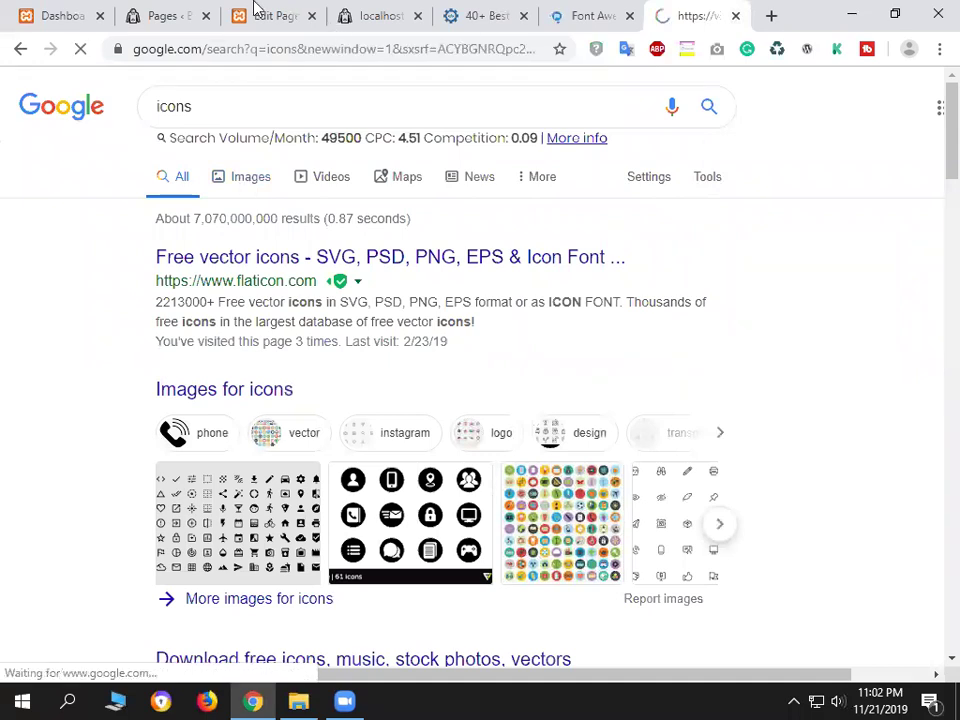
click(258, 12)
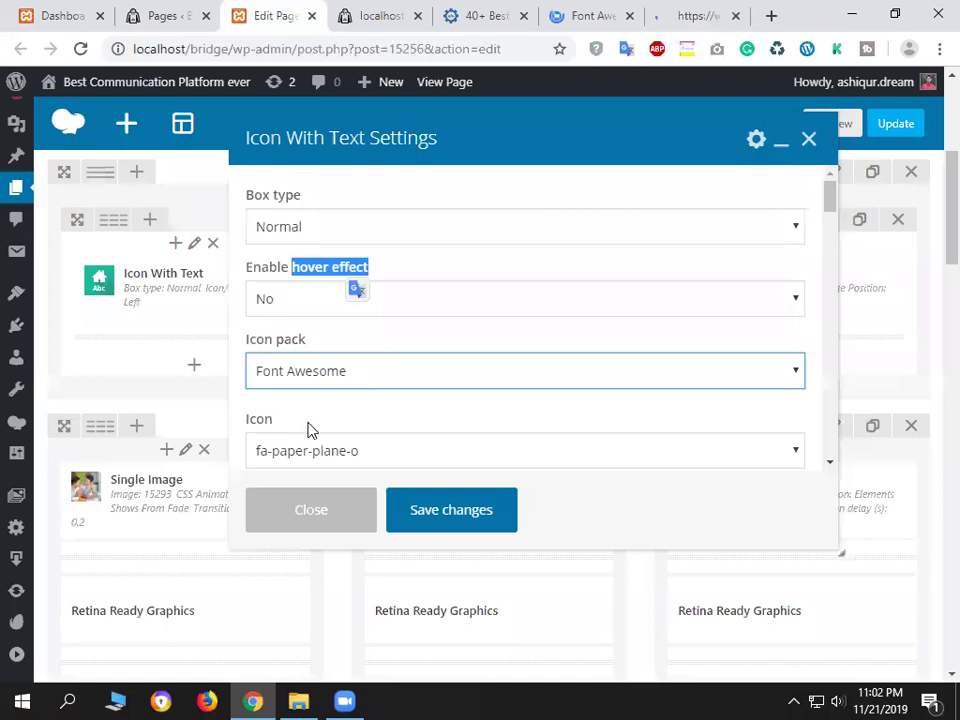
Review the Icon pack options, keep Font Awesome and look at the Icon and Image settings below it.
key(alt+Down)
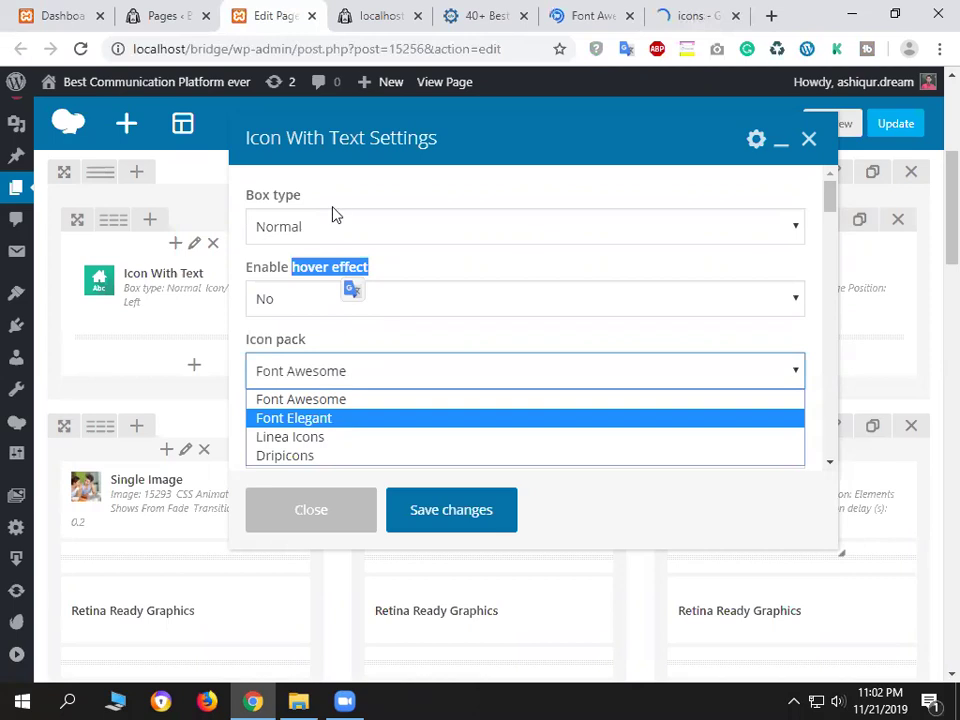
click(342, 400)
scroll(416, 383, down, 1)
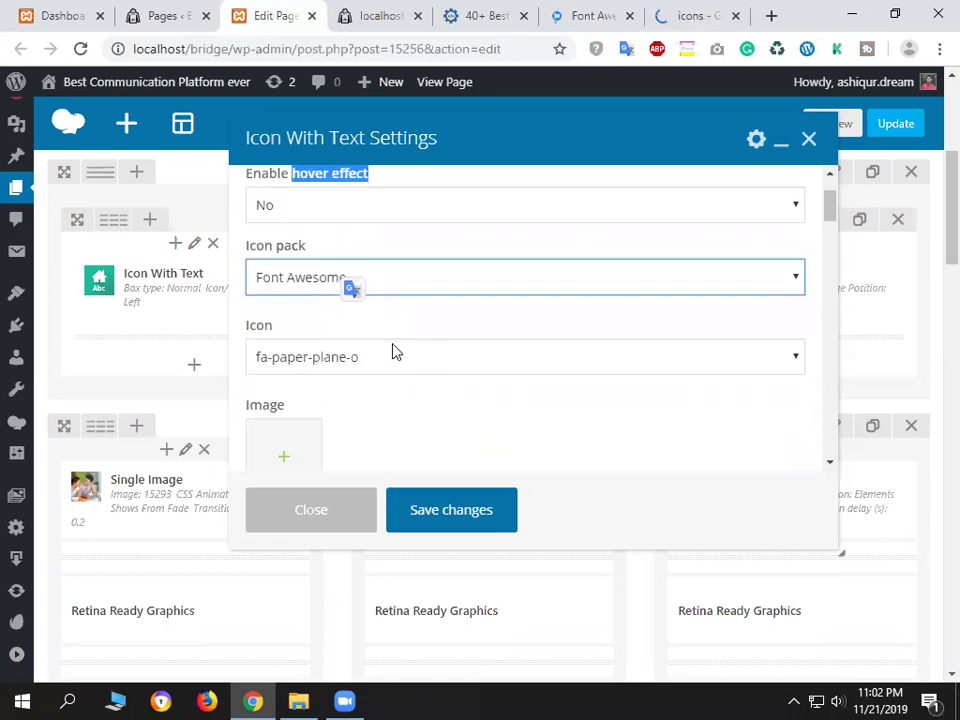
scroll(262, 228, down, 1)
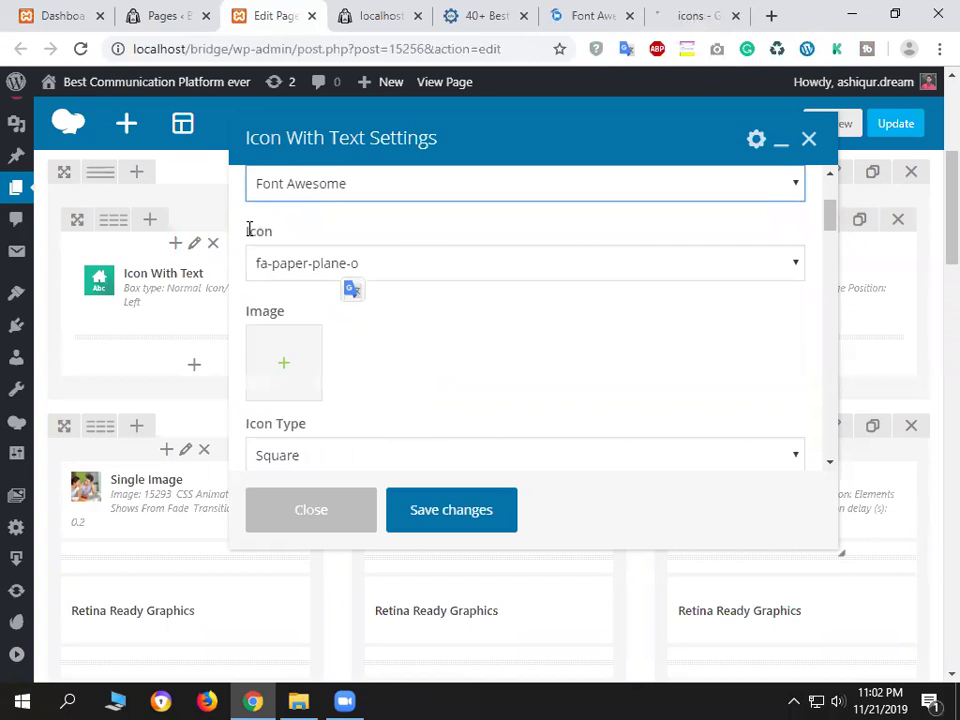
double_click(393, 268)
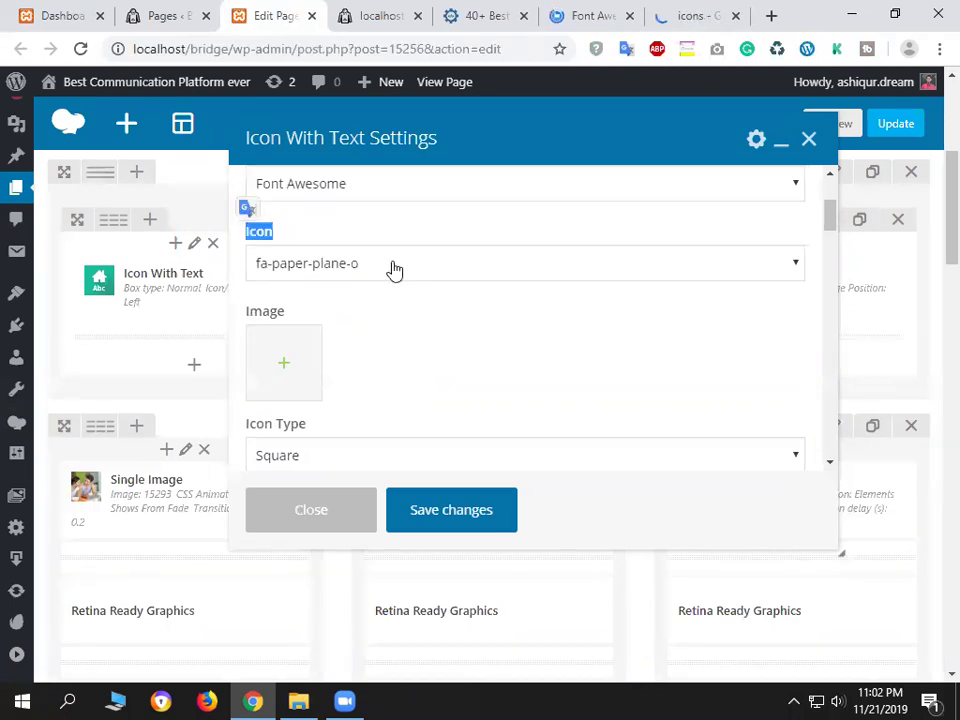
Browse the Font Awesome names in the Icon setting, keep fa-paper-plane-o, and look at the Image and Icon Type settings.
click(393, 268)
scroll(388, 420, down, 20)
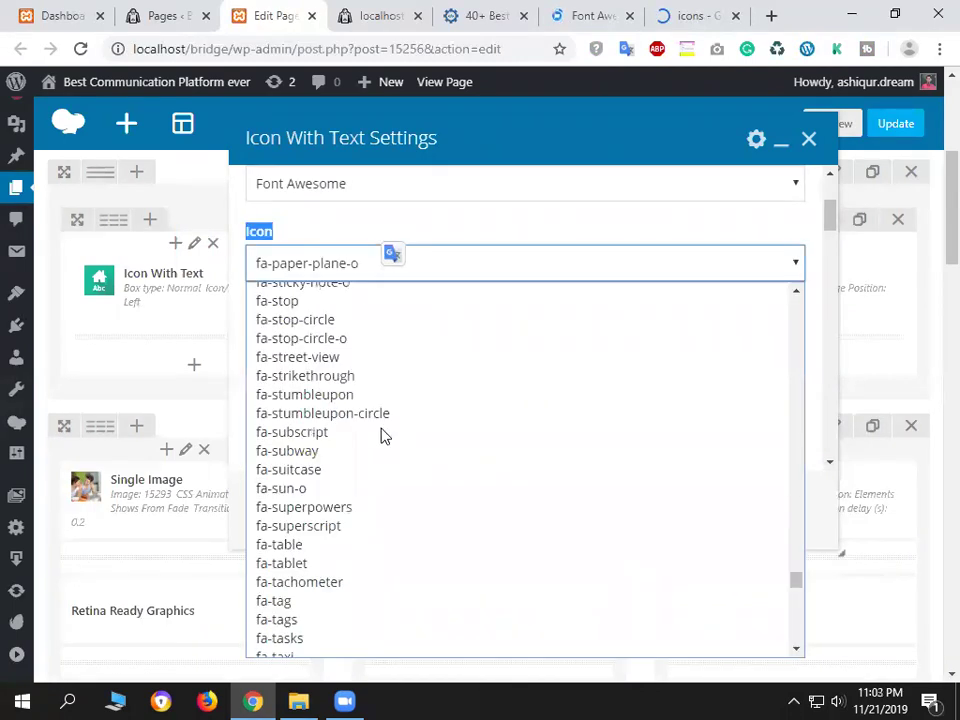
scroll(385, 436, down, 15)
scroll(387, 427, up, 20)
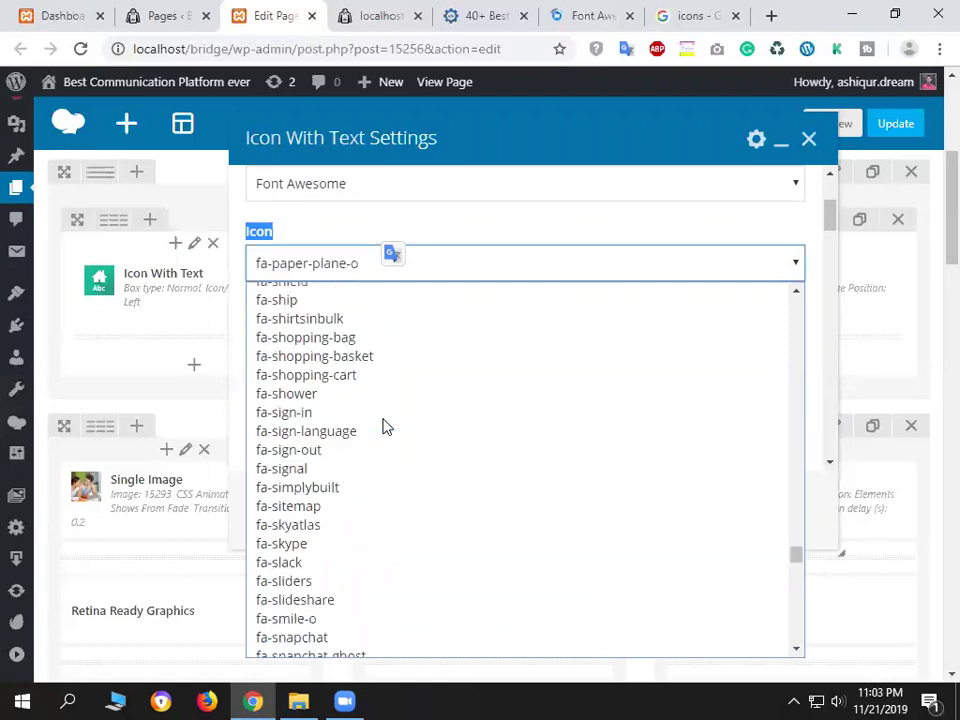
scroll(387, 428, up, 20)
scroll(387, 428, up, 12)
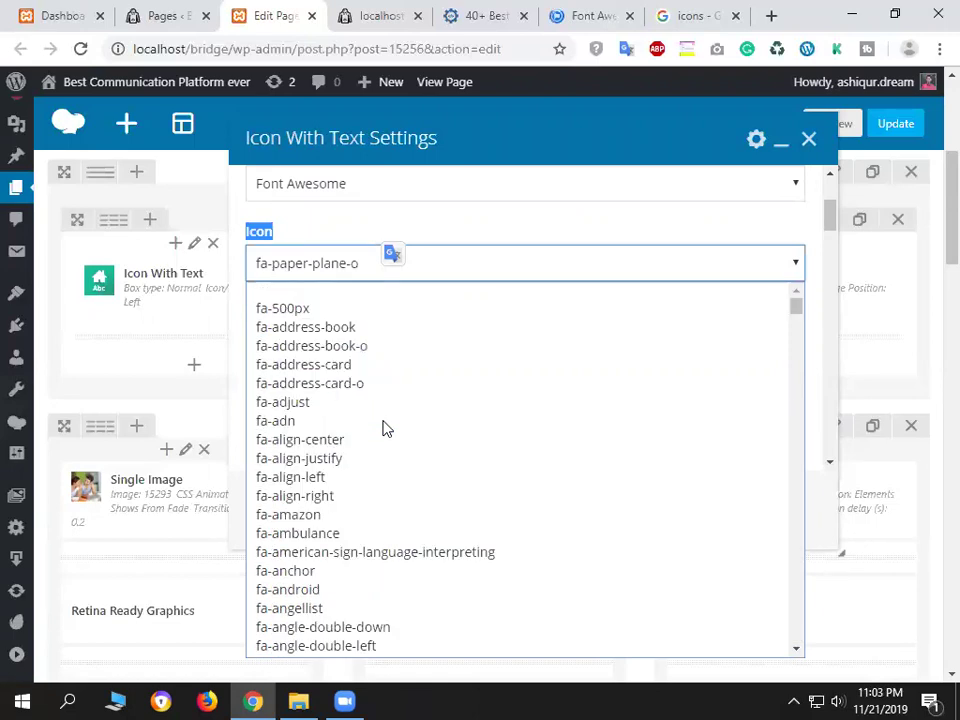
scroll(386, 432, down, 10)
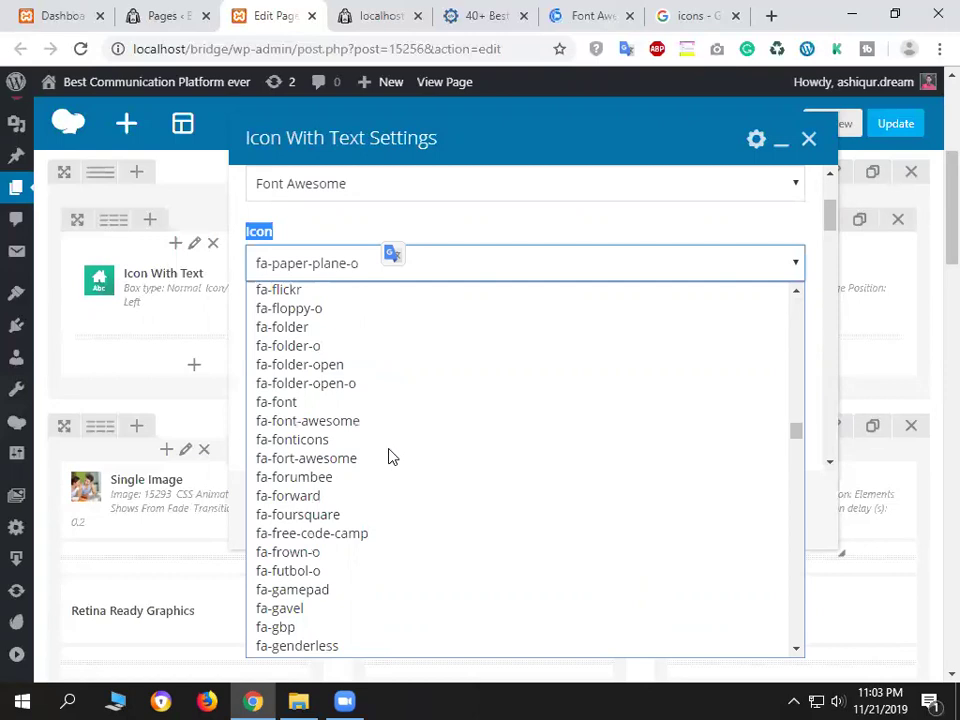
scroll(390, 462, down, 15)
scroll(386, 501, down, 15)
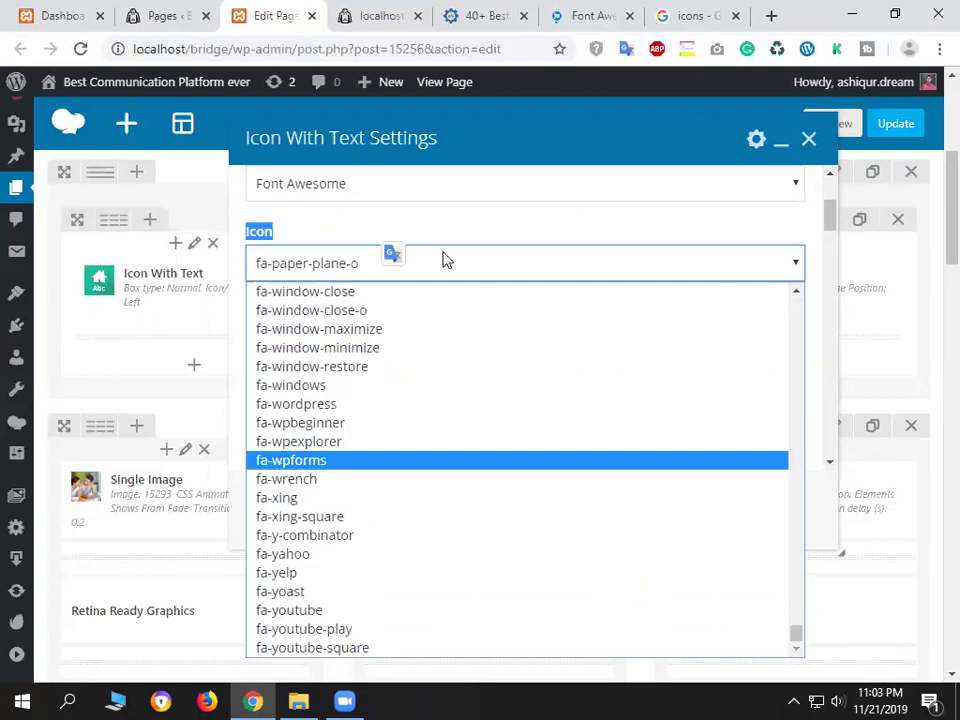
key(Escape)
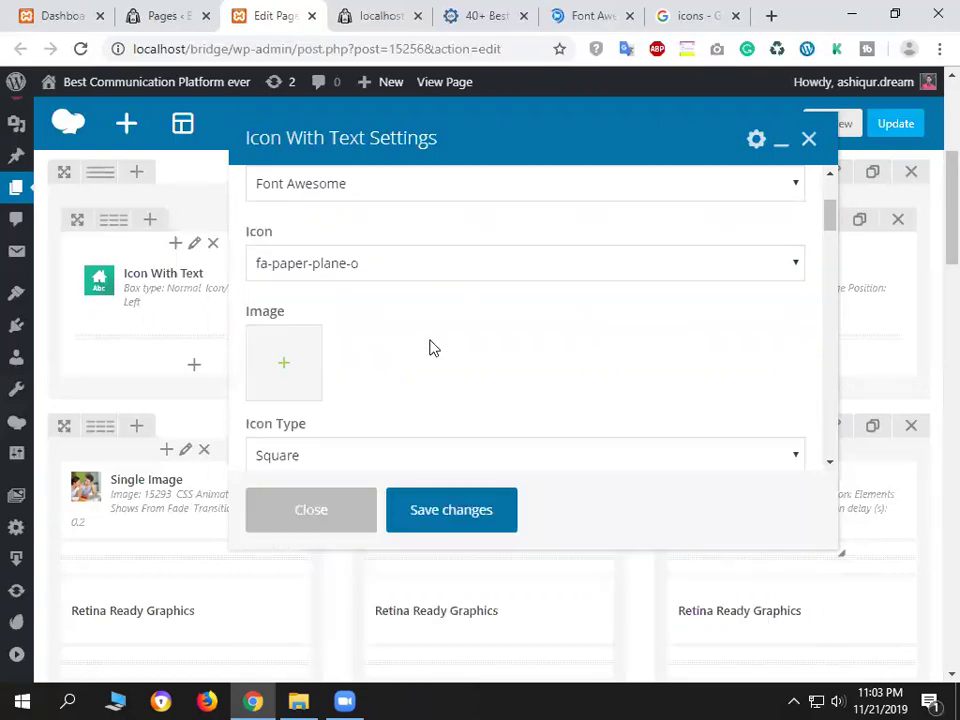
scroll(283, 326, down, 1)
scroll(356, 291, down, 1)
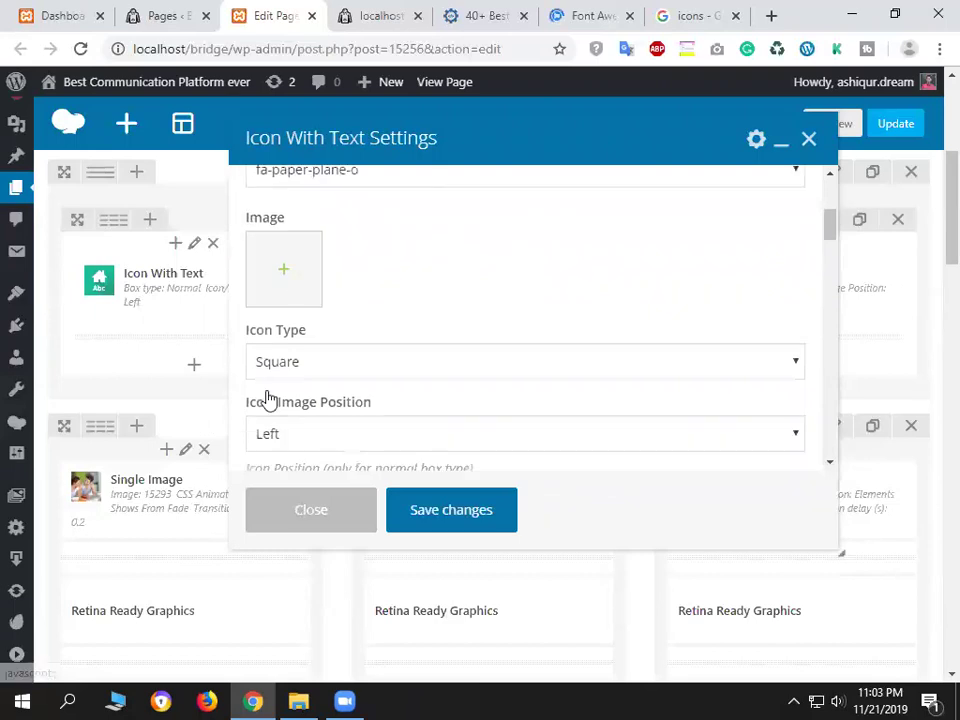
scroll(268, 399, up, 1)
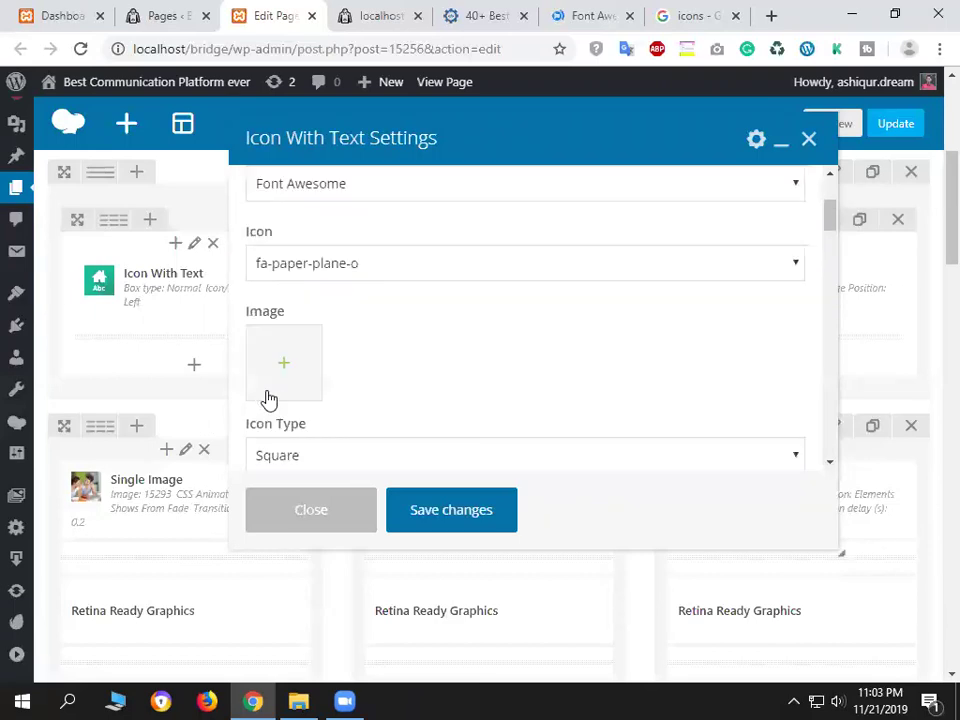
Check the icons image search page, then switch to the Bridge home page and view its three icon boxes.
click(690, 16)
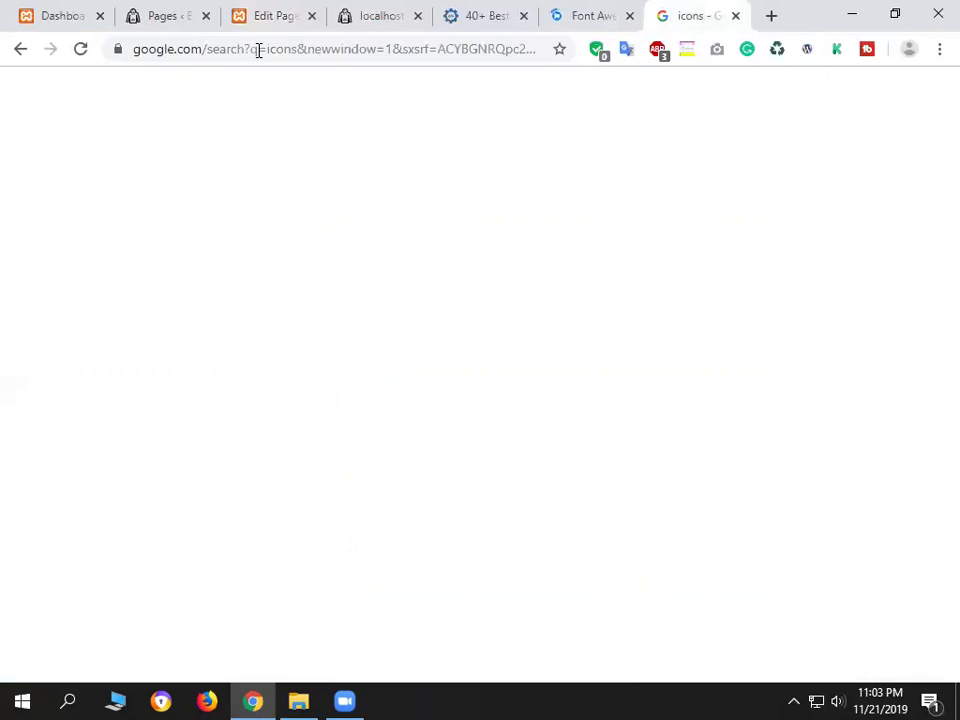
key(ctrl+shift+Tab)
drag(184, 49, 450, 56)
click(385, 15)
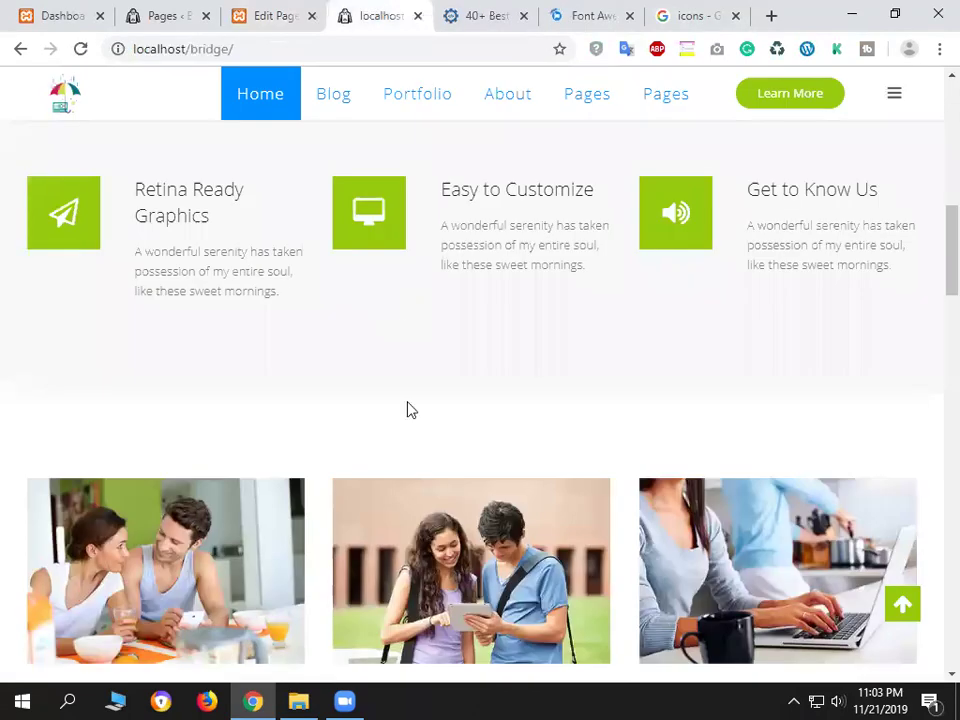
scroll(407, 409, up, 5)
scroll(718, 390, down, 4)
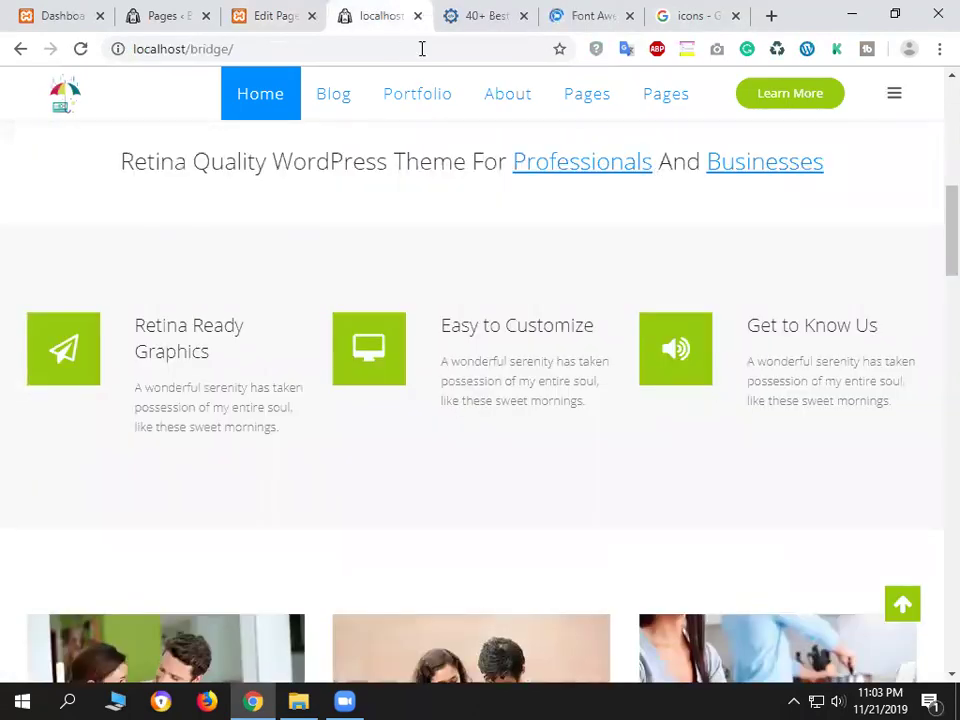
Switch to the Font Awesome page and highlight the word free in its web address.
click(590, 15)
drag(366, 48, 163, 48)
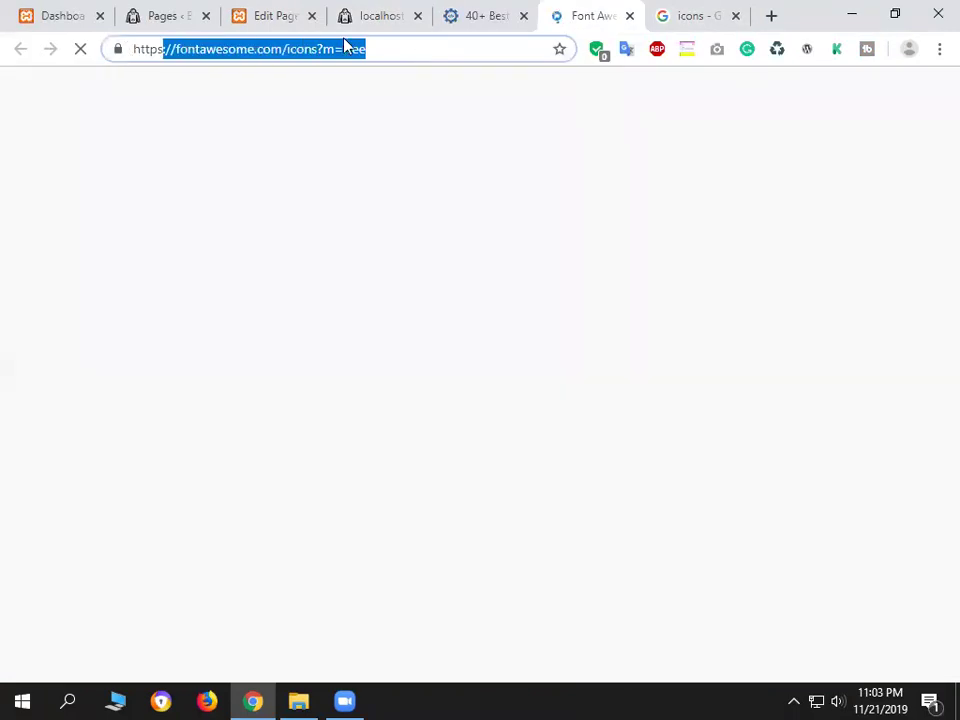
click(344, 48)
click(343, 48)
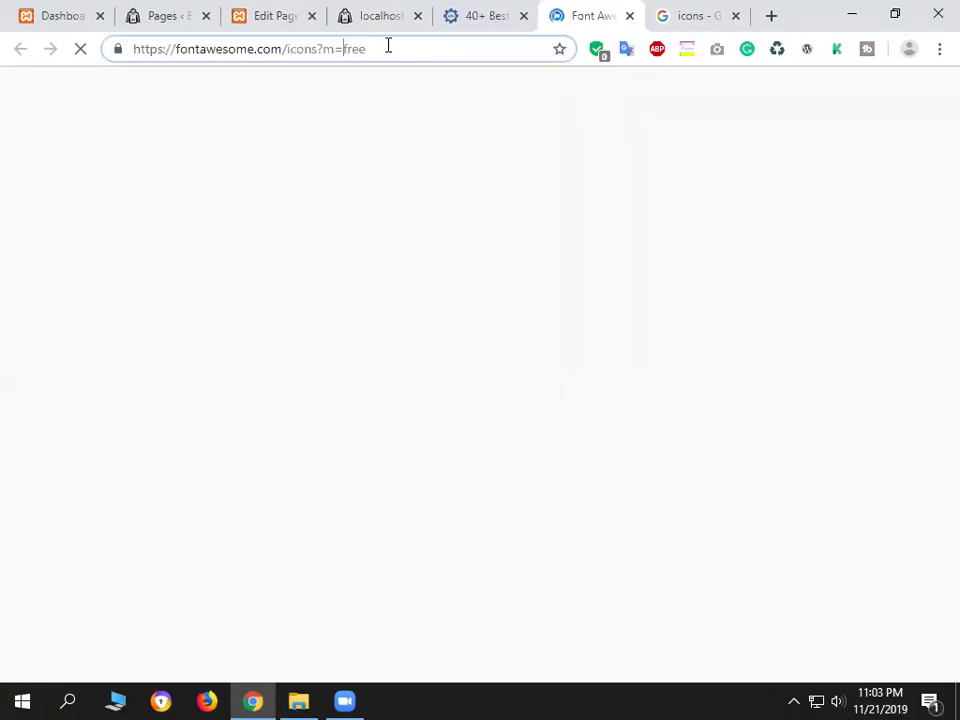
shift+click(388, 46)
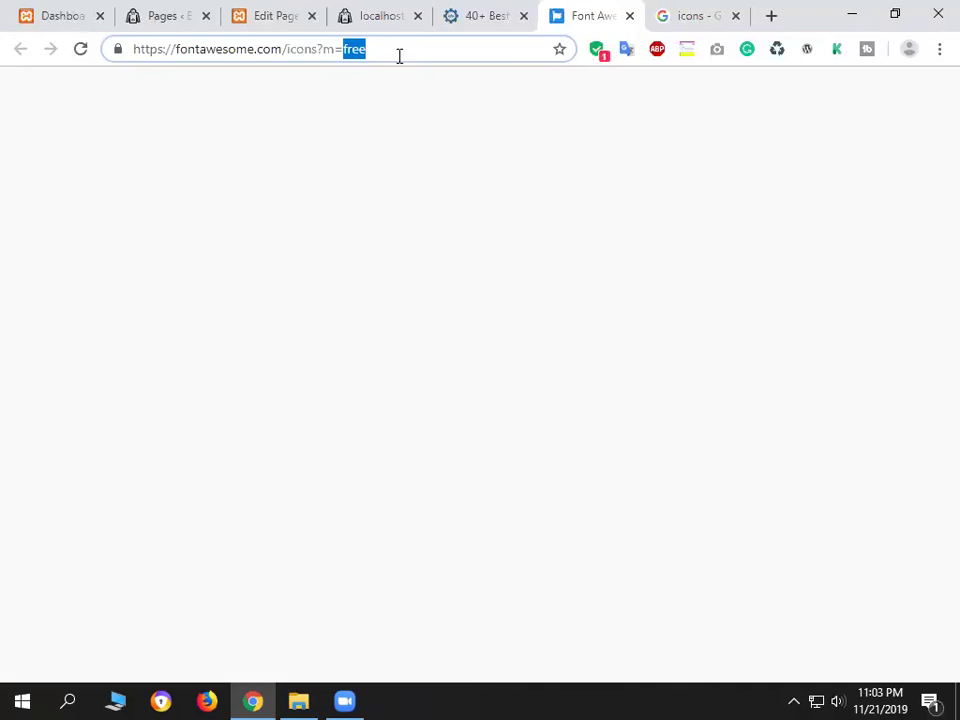
Close the codeinwp best WordPress themes article and look through the image results for icons.
click(527, 17)
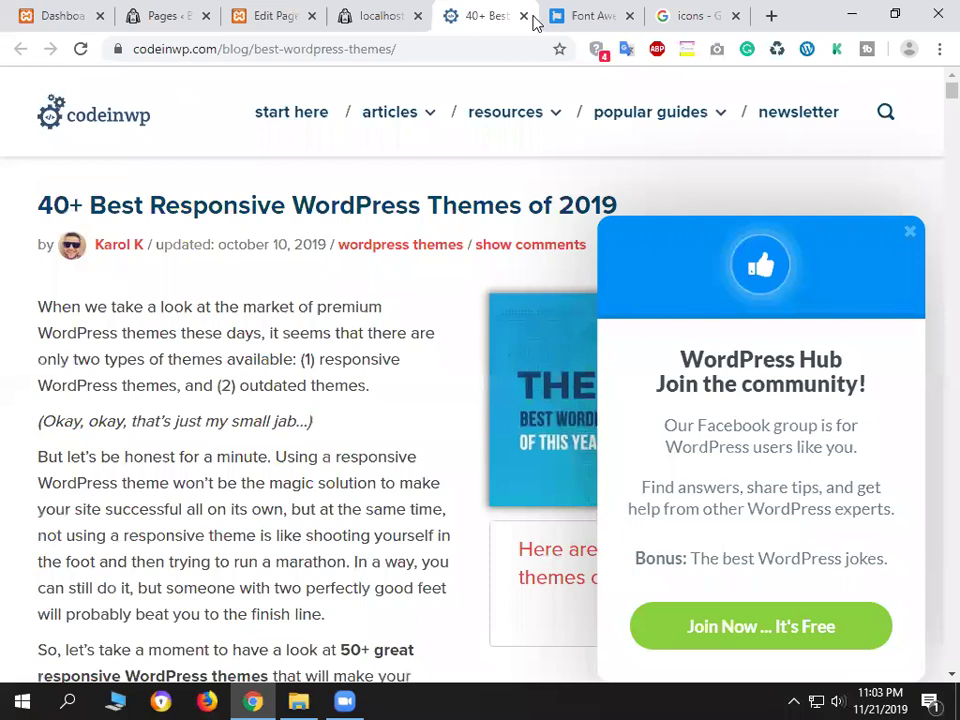
key(ctrl+w)
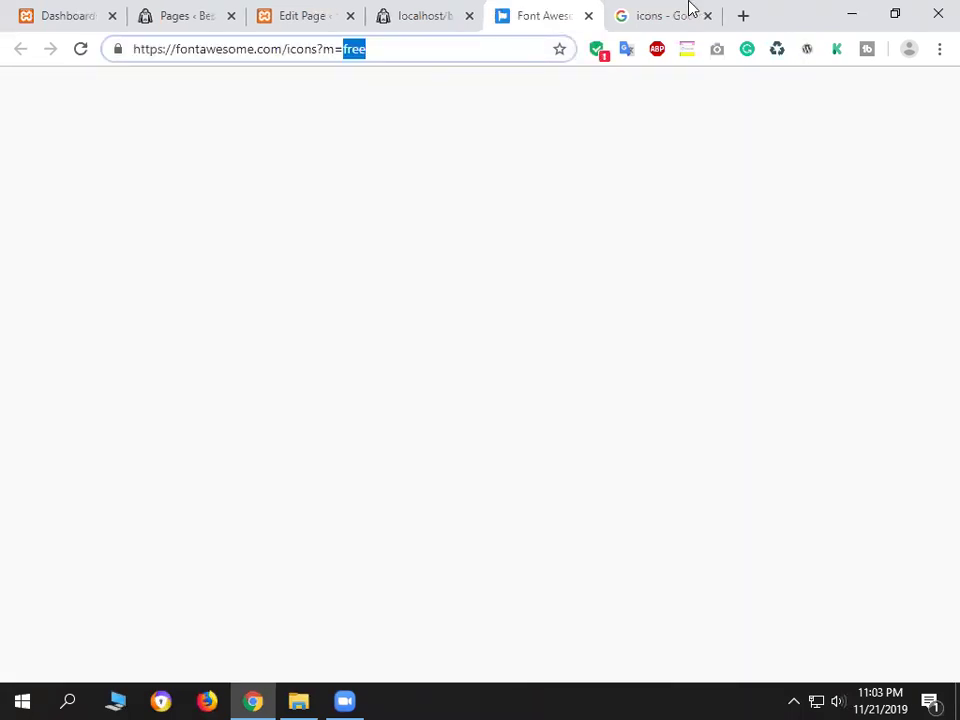
click(690, 10)
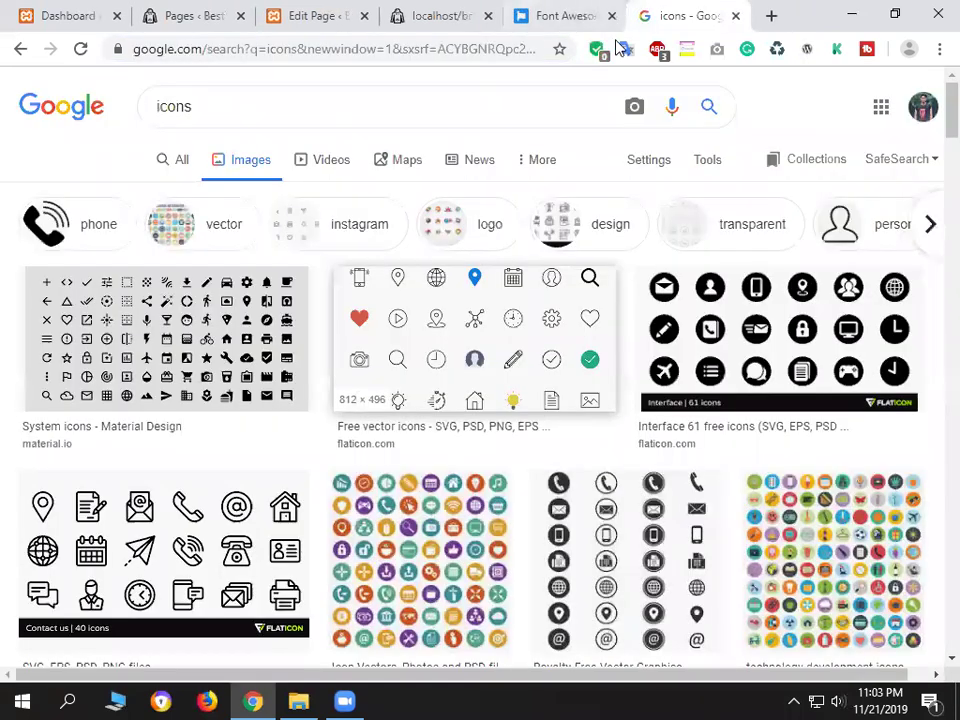
key(ctrl+shift+Tab)
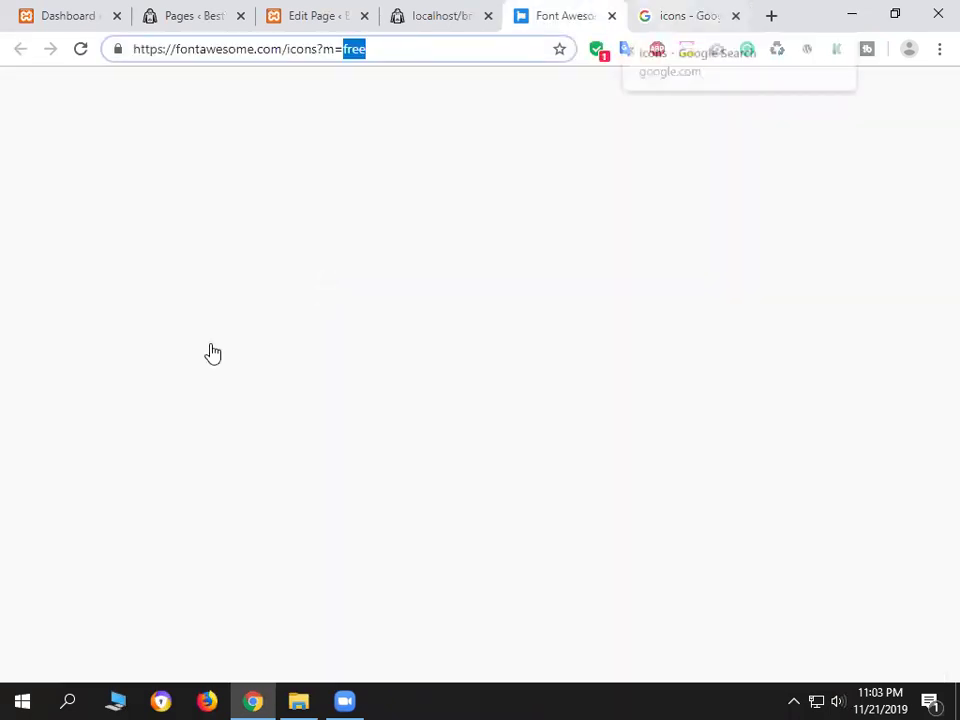
key(ctrl+Tab)
scroll(527, 423, down, 2)
scroll(766, 366, down, 3)
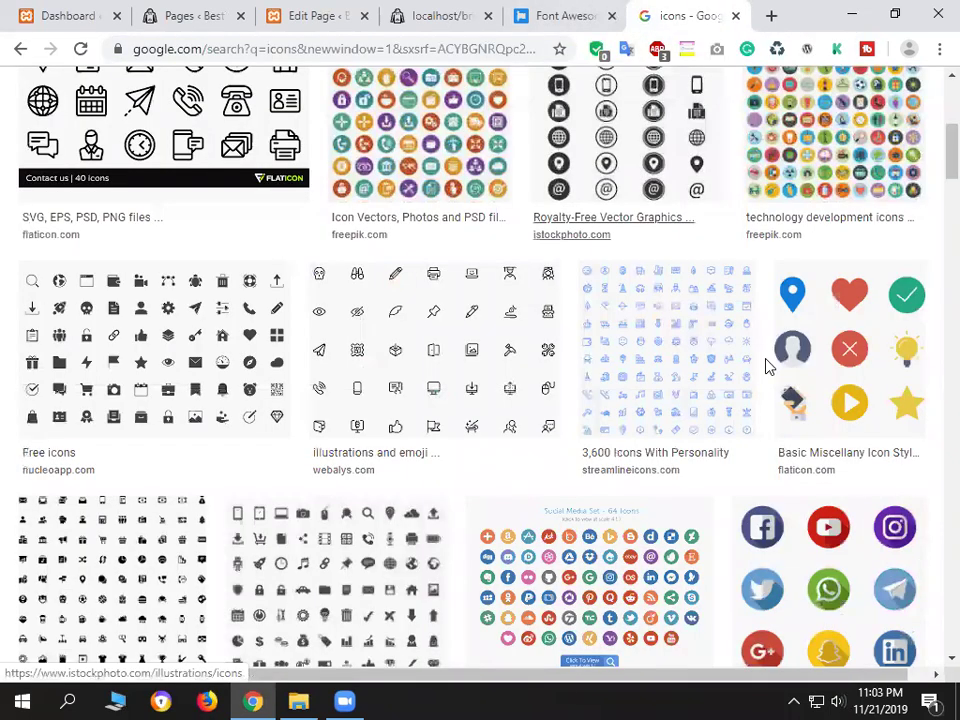
scroll(768, 366, down, 5)
scroll(766, 366, up, 3)
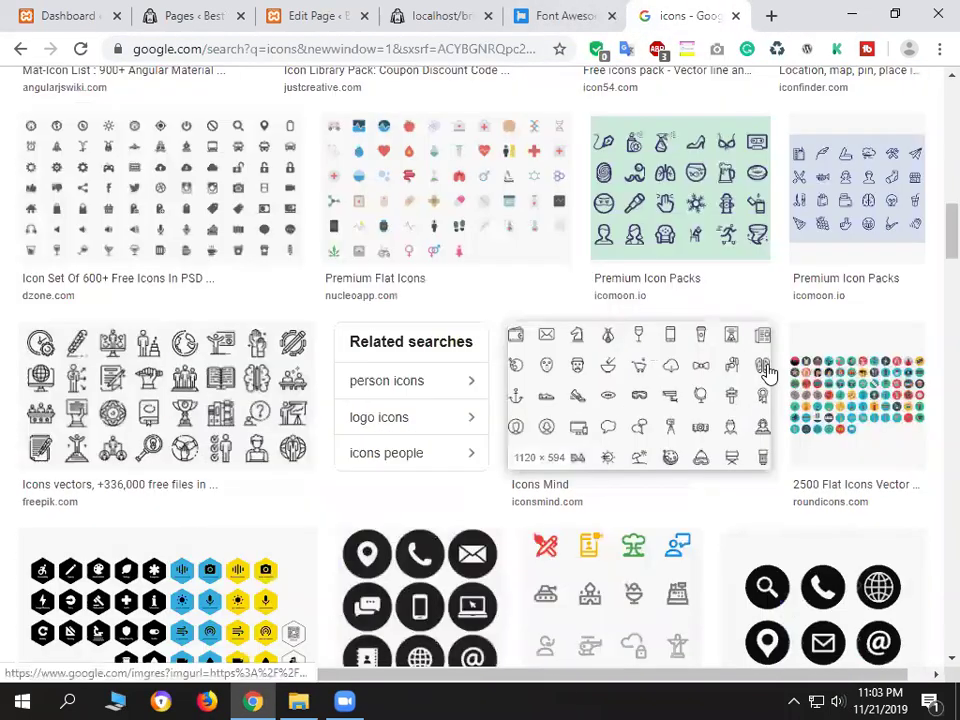
Return to the Font Awesome page and highlight the icons?m=free part of its web address.
click(558, 12)
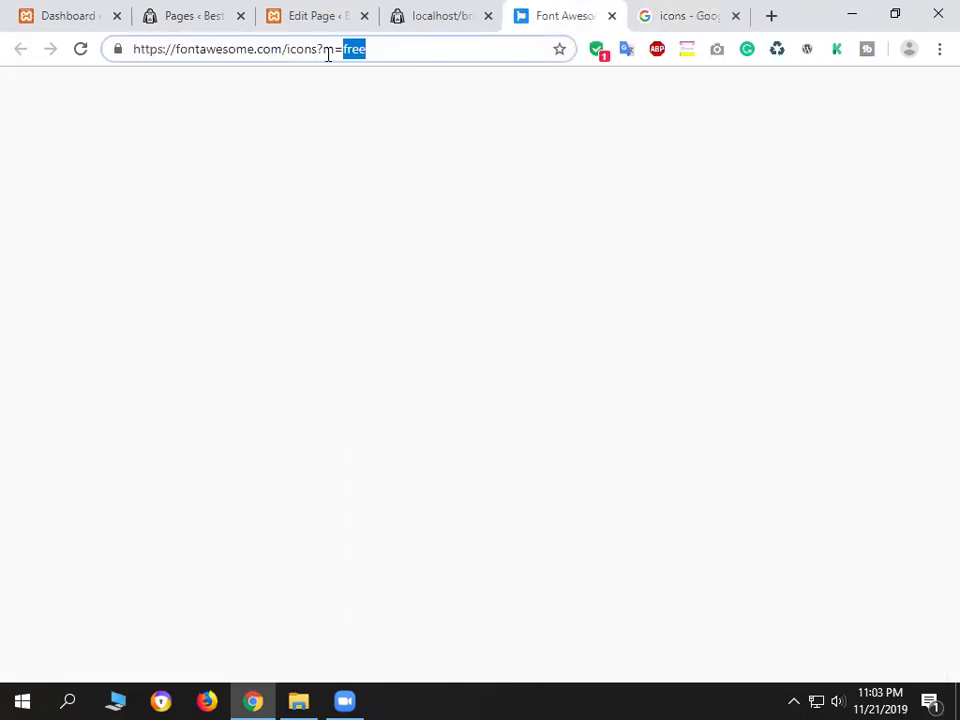
key(Right)
shift+click(288, 52)
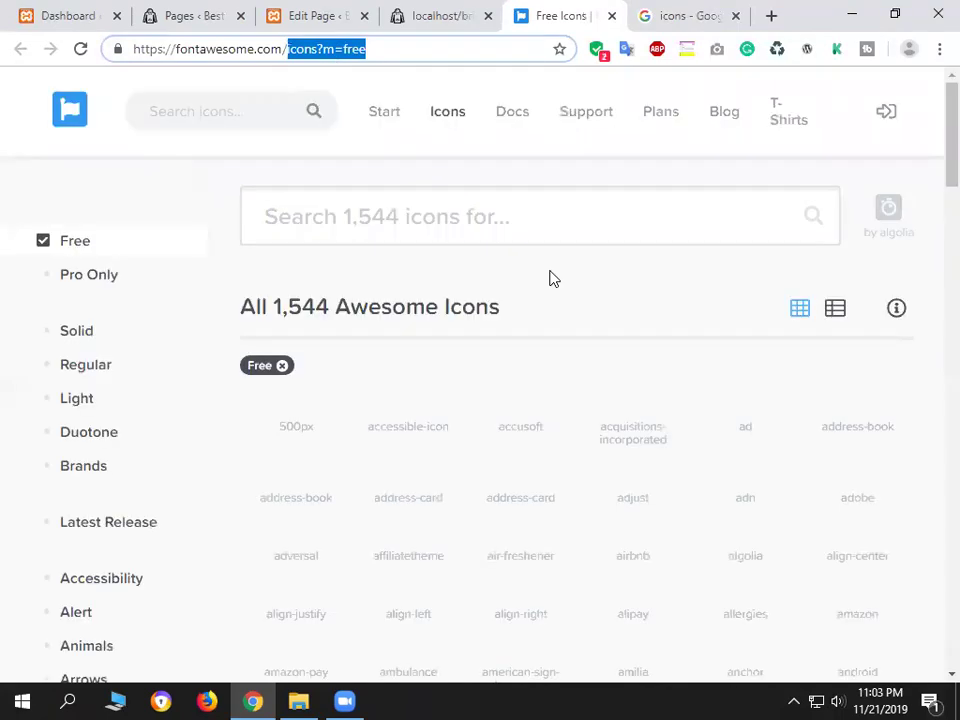
Highlight the icon count in the Font Awesome page heading and look at the free icons below it.
click(270, 307)
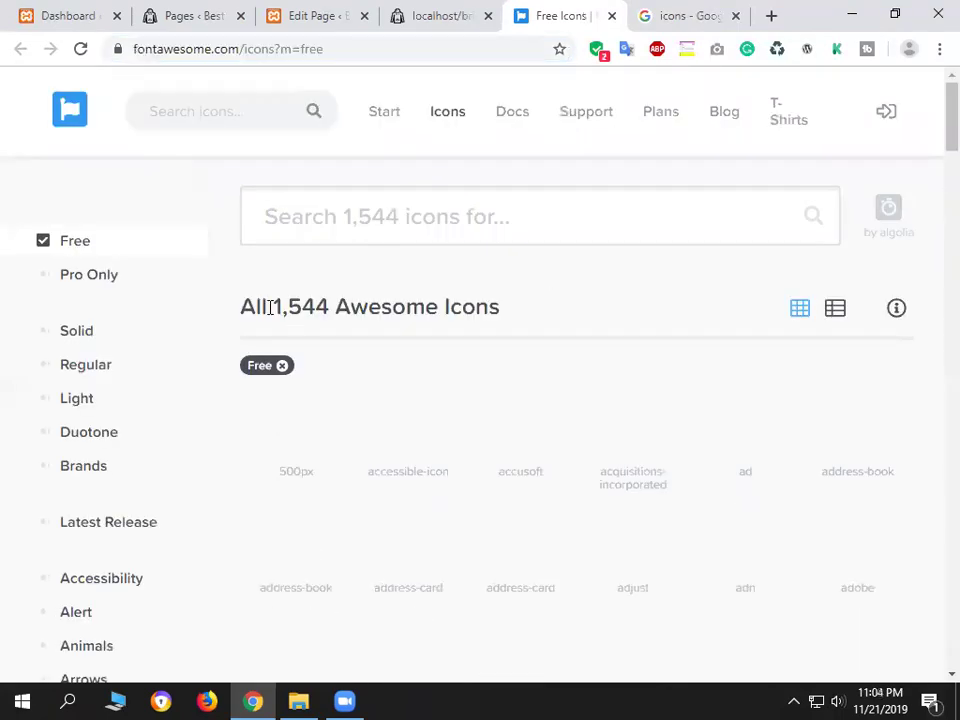
drag(270, 307, 331, 307)
drag(533, 316, 272, 310)
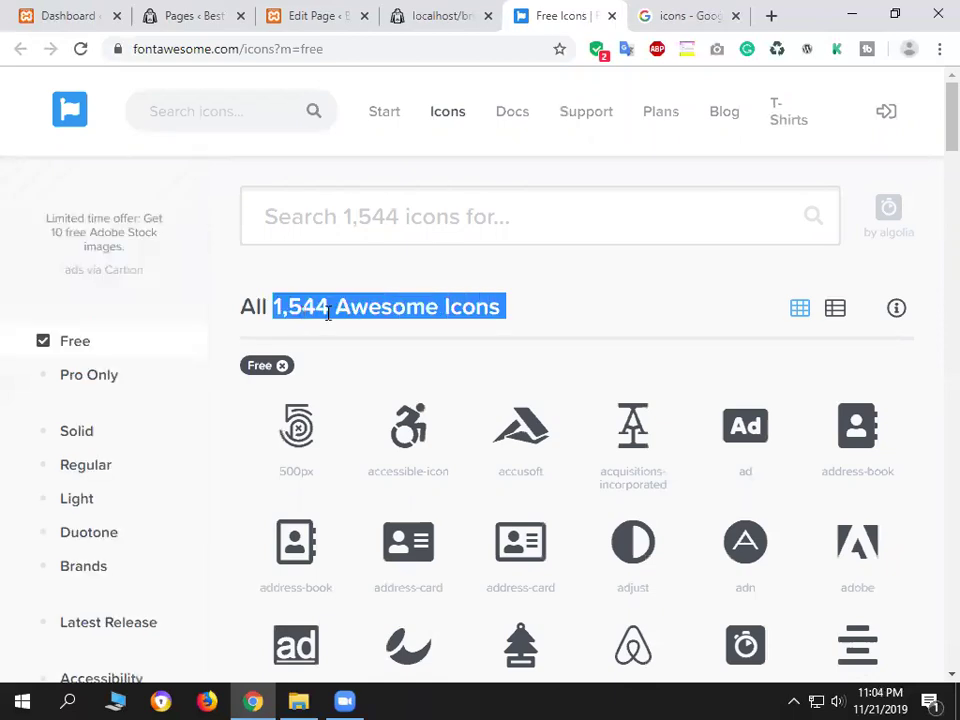
drag(555, 309, 329, 307)
click(301, 307)
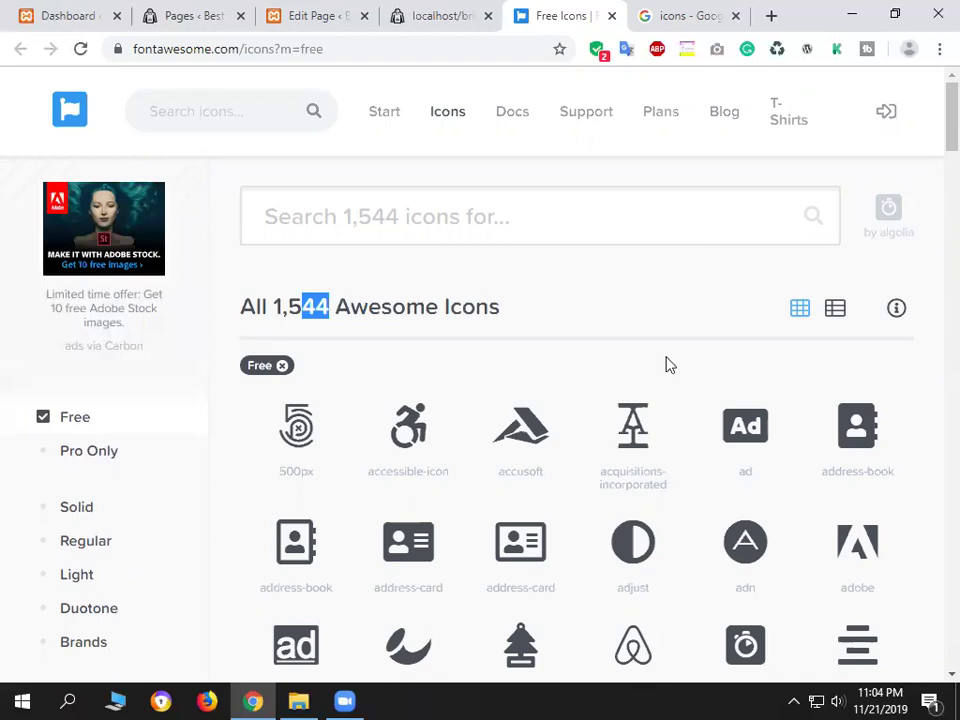
key(shift+Left)
key(shift+Left)
key(shift+Left)
scroll(668, 366, down, 1)
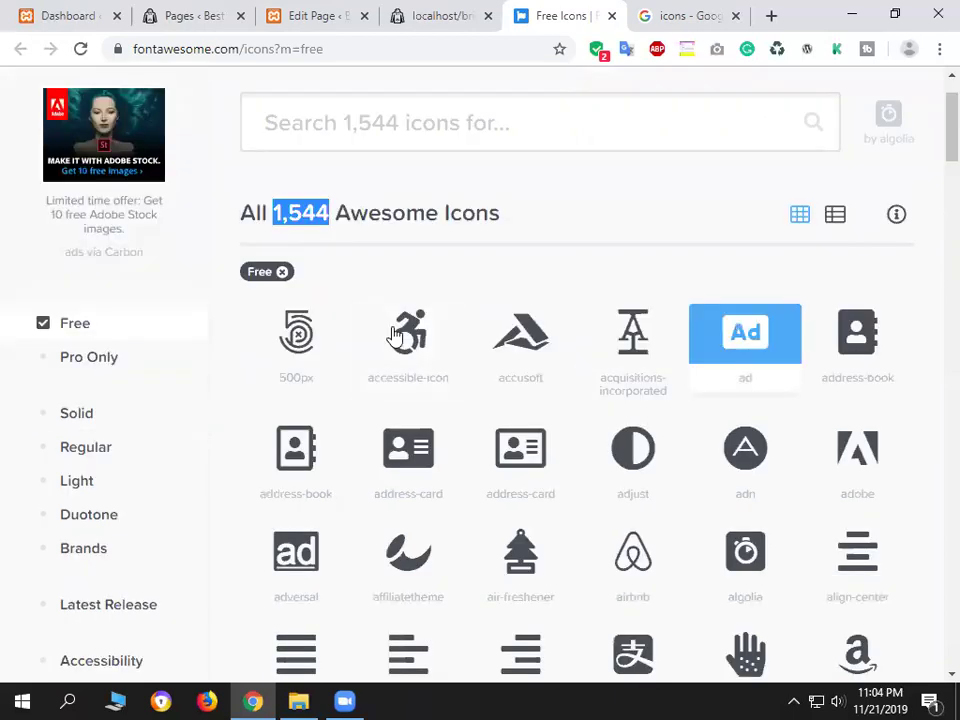
Open the accessible-icon page on Font Awesome and switch to the Bridge home page to view its icon boxes.
click(405, 340)
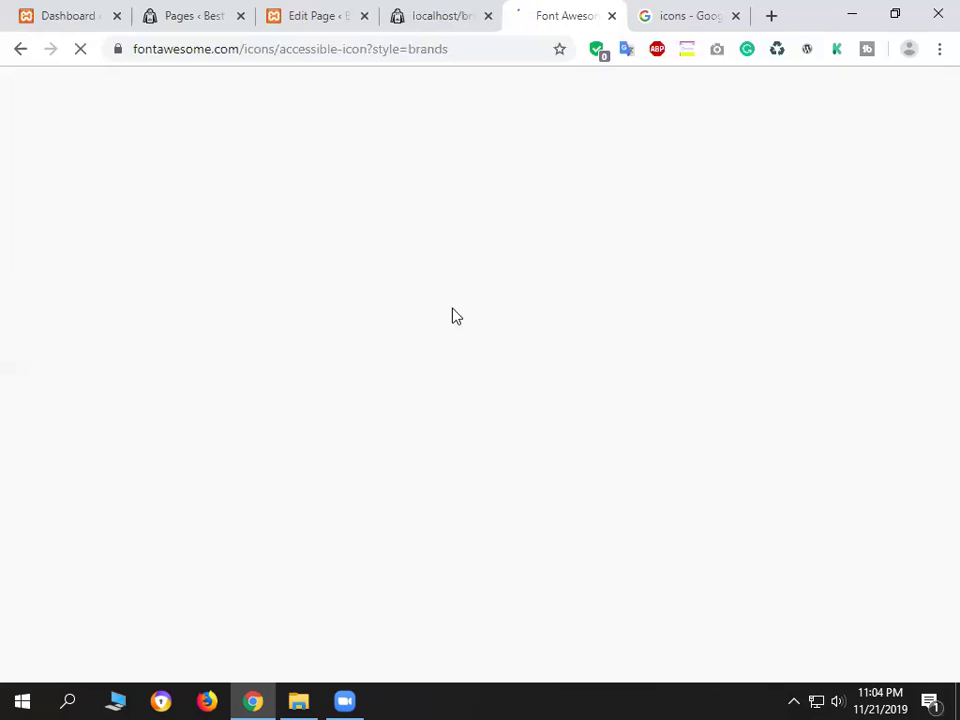
click(400, 28)
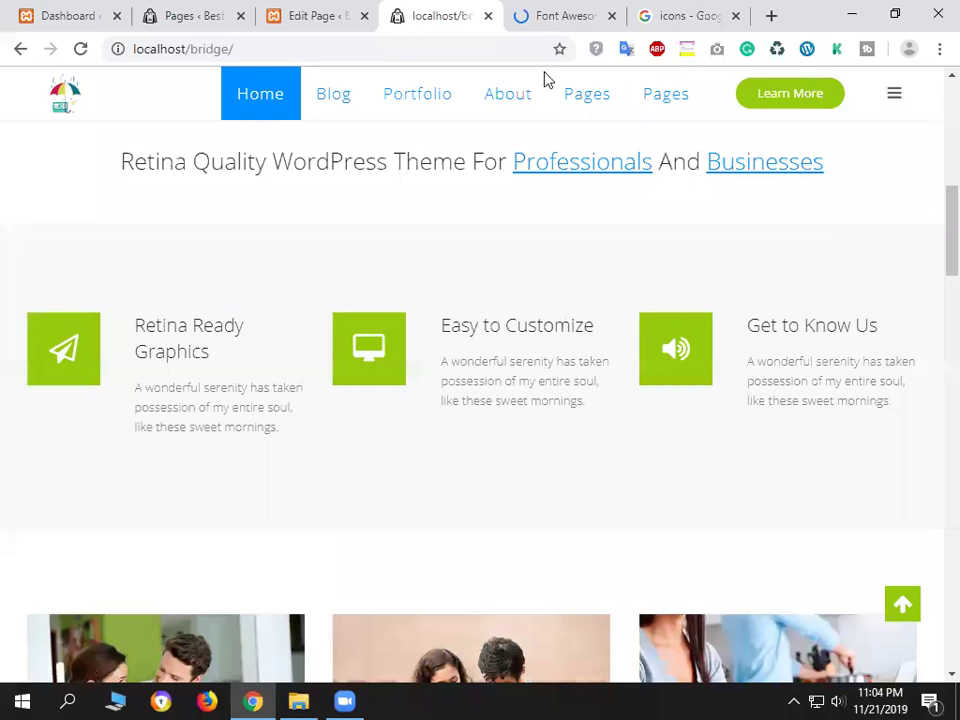
key(ctrl+Tab)
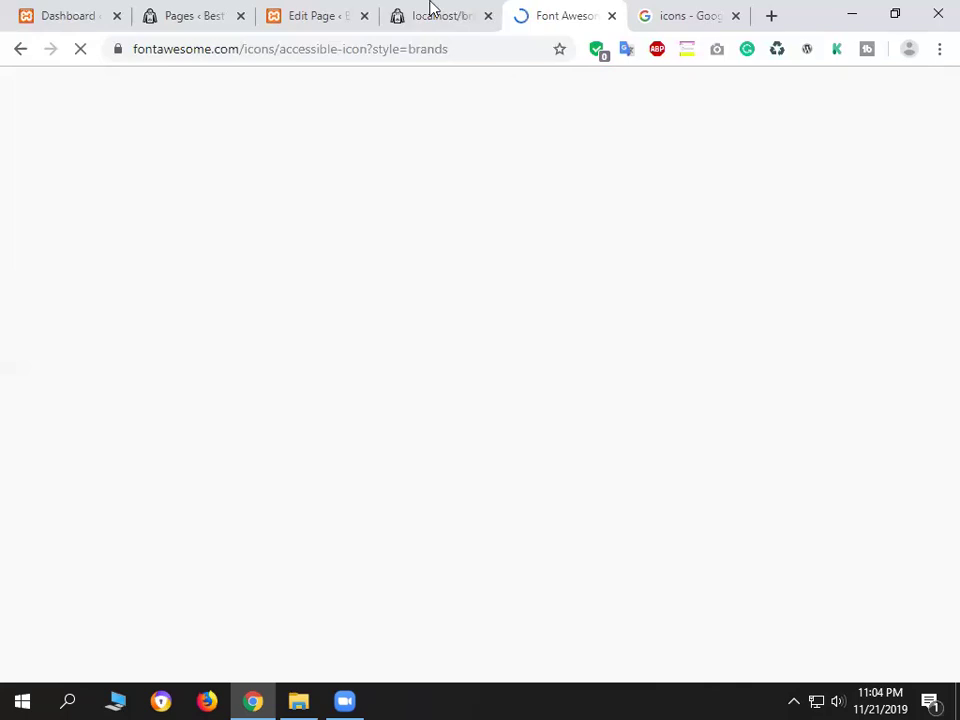
key(ctrl+shift+Tab)
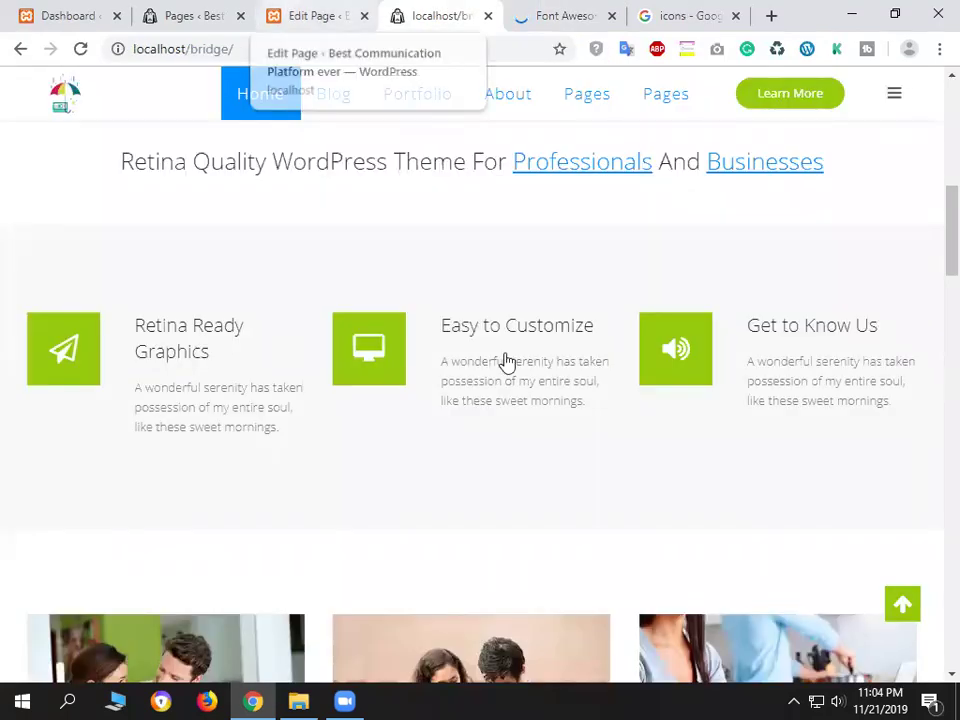
Look further down the icons image results and go back to the accessible-icon page.
key(ctrl+Tab)
key(ctrl+Tab)
scroll(258, 395, down, 2)
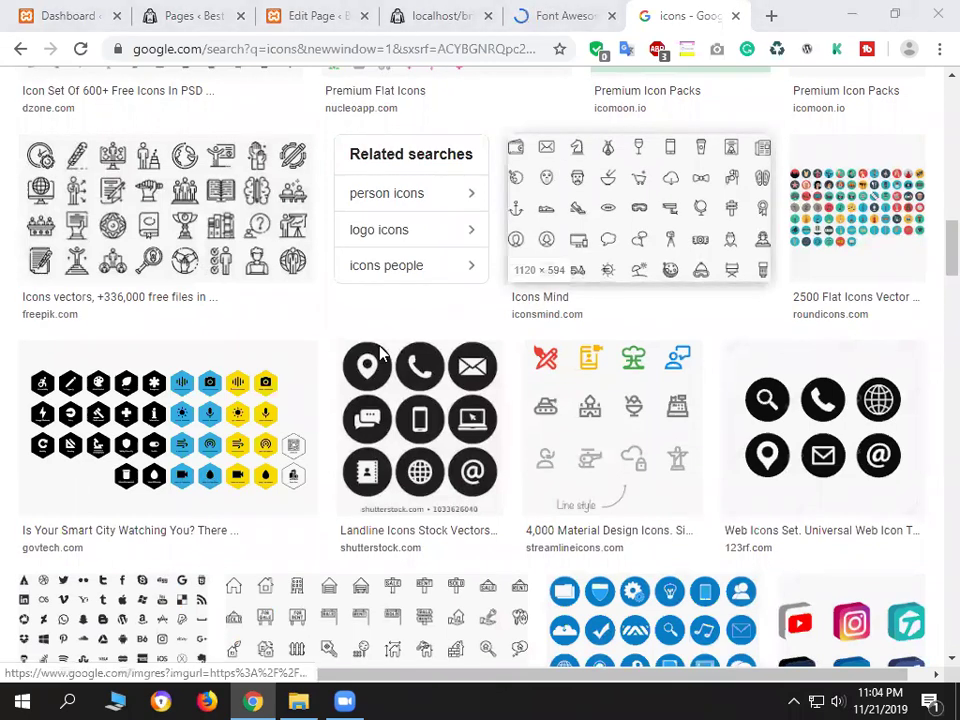
key(ctrl+shift+Tab)
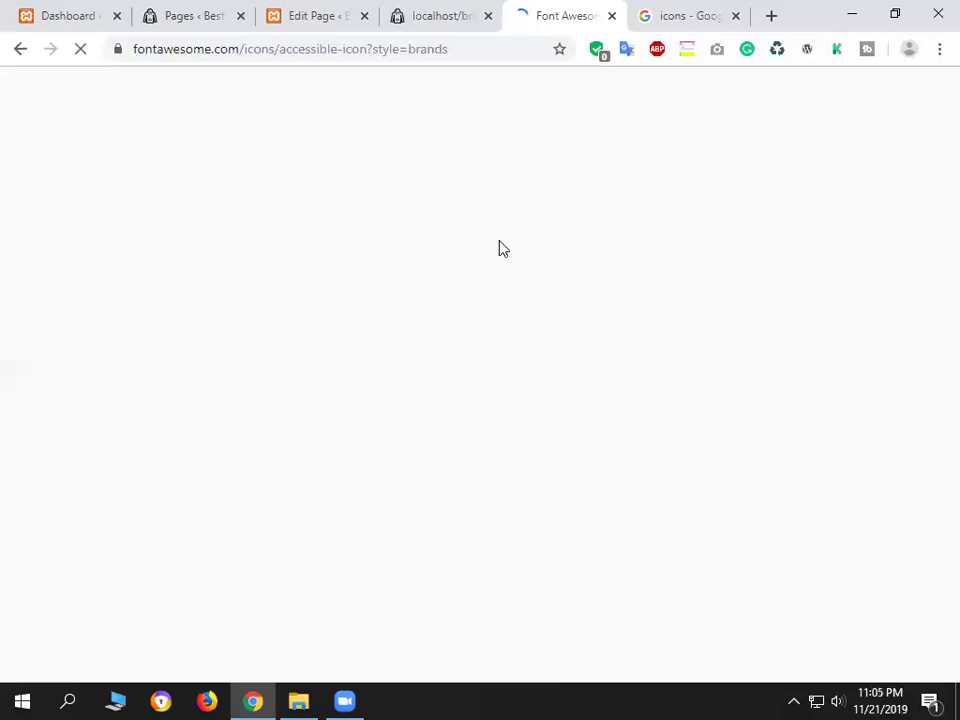
Check the Icon With Text settings in the page editor and return to the icon boxes on the Bridge home page.
click(443, 19)
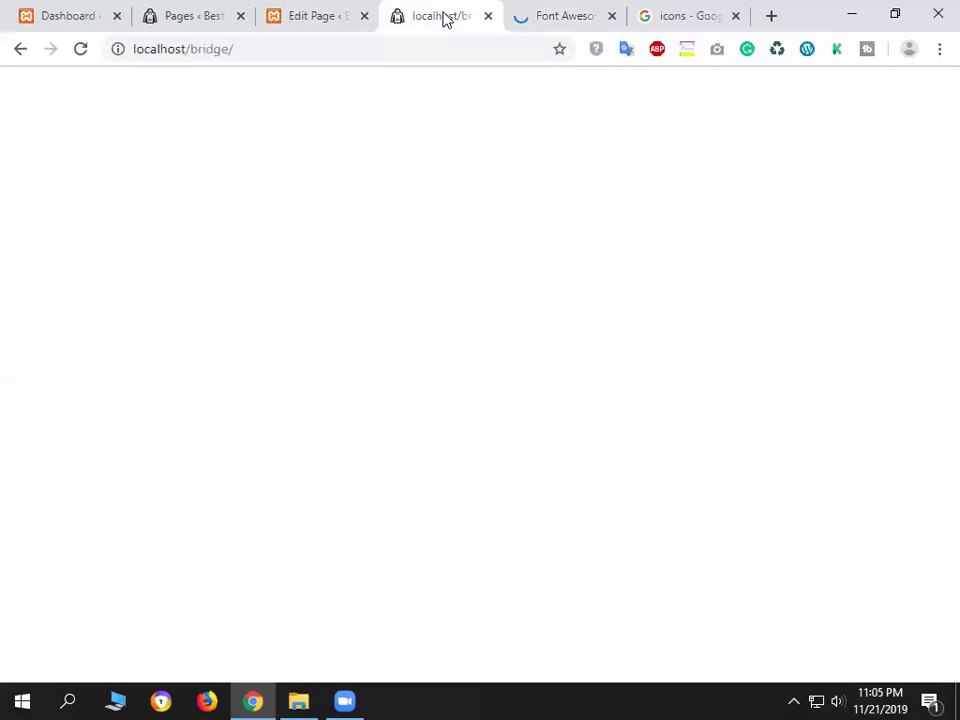
click(322, 18)
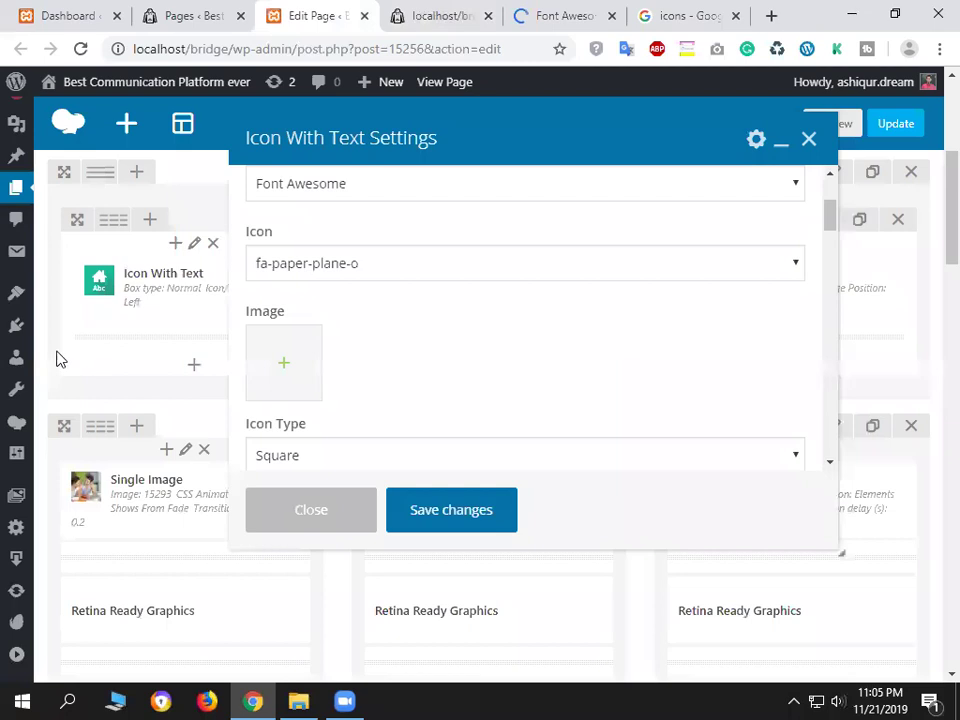
key(ctrl+Tab)
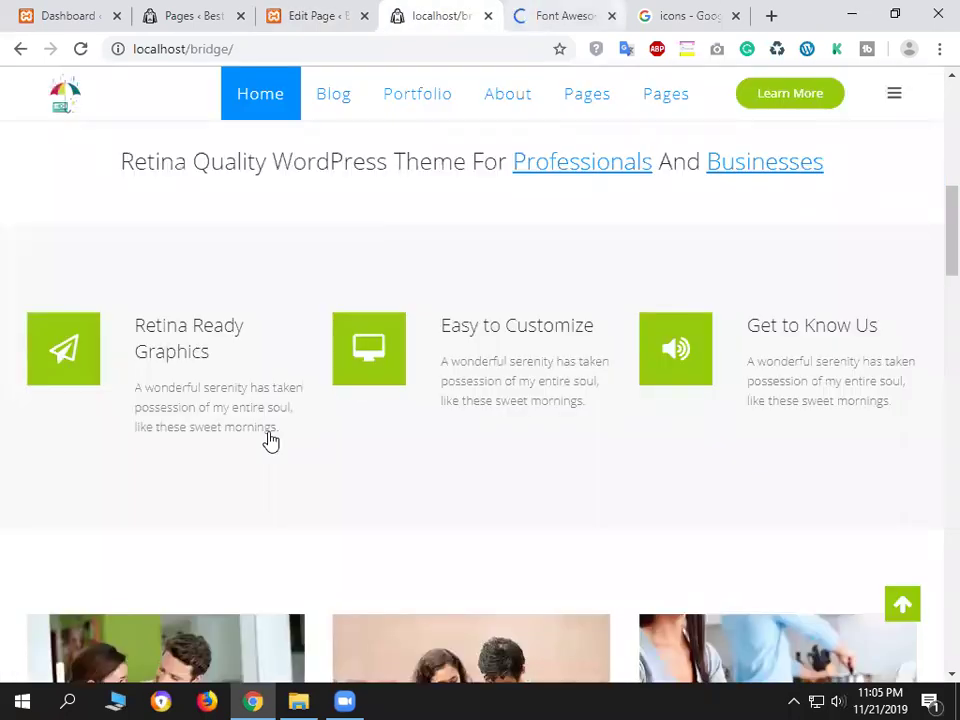
Glance at the icons image results and show the Icon Type options in the Icon With Text settings of the page editor.
key(ctrl+Tab)
key(ctrl+Tab)
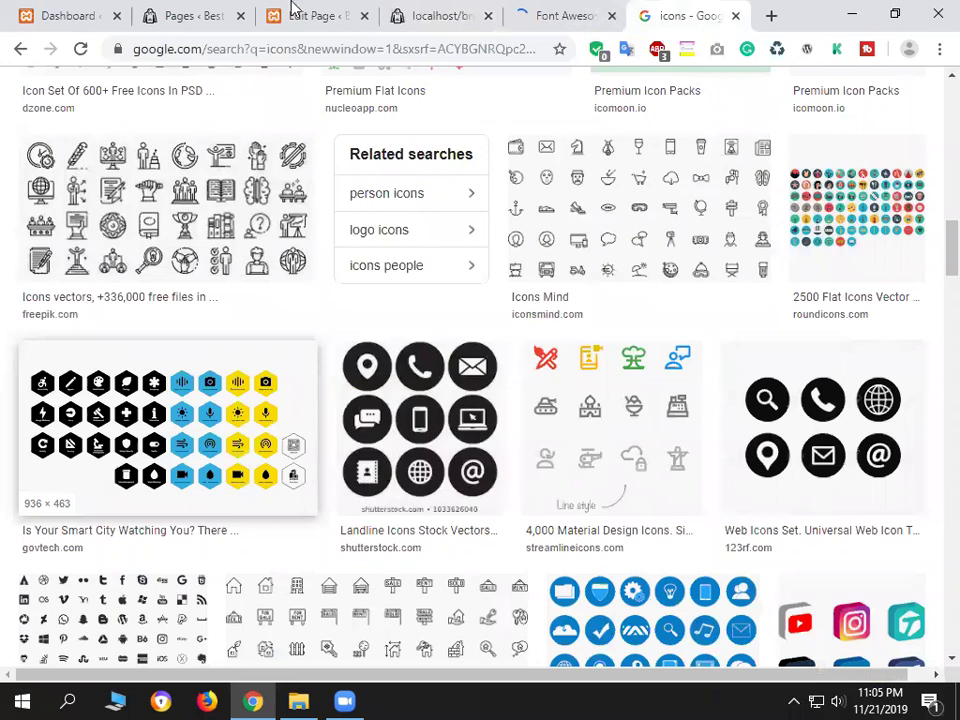
key(ctrl+shift+Tab)
key(ctrl+shift+Tab)
key(ctrl+shift+Tab)
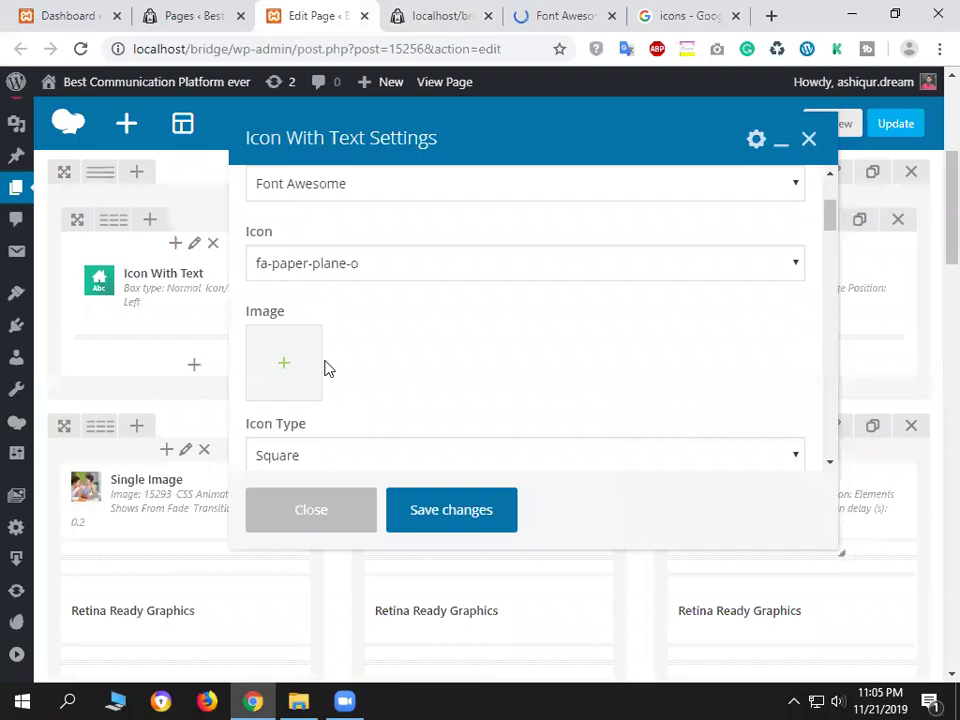
scroll(326, 368, down, 1)
click(326, 368)
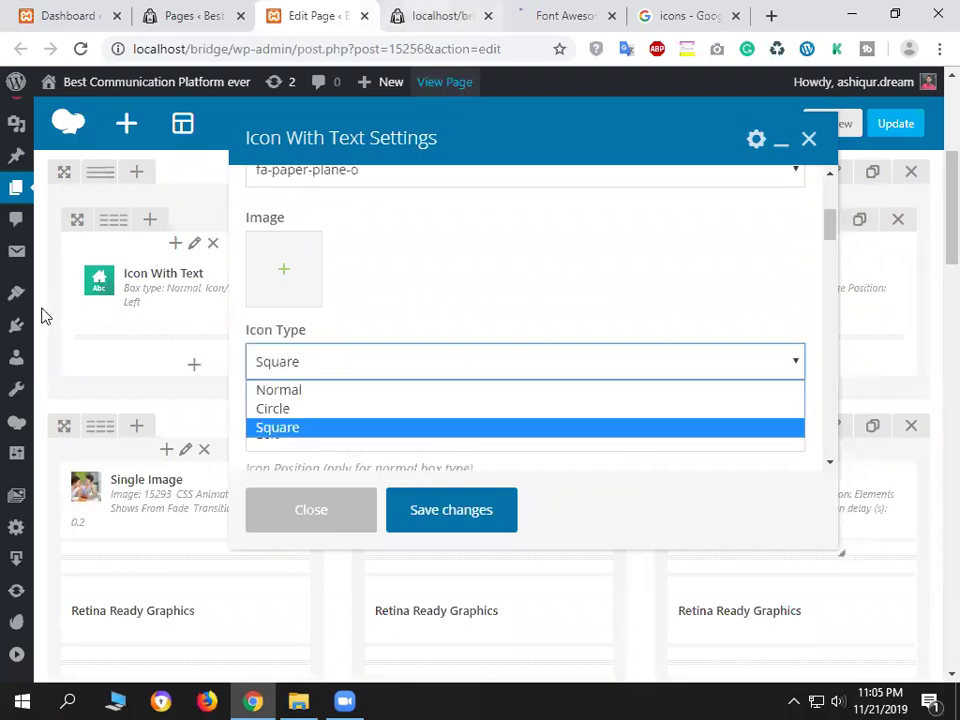
Compare the Normal, Circle and Square icon types with the paper-plane icon on the Bridge home page and return to the editor.
key(ctrl+Tab)
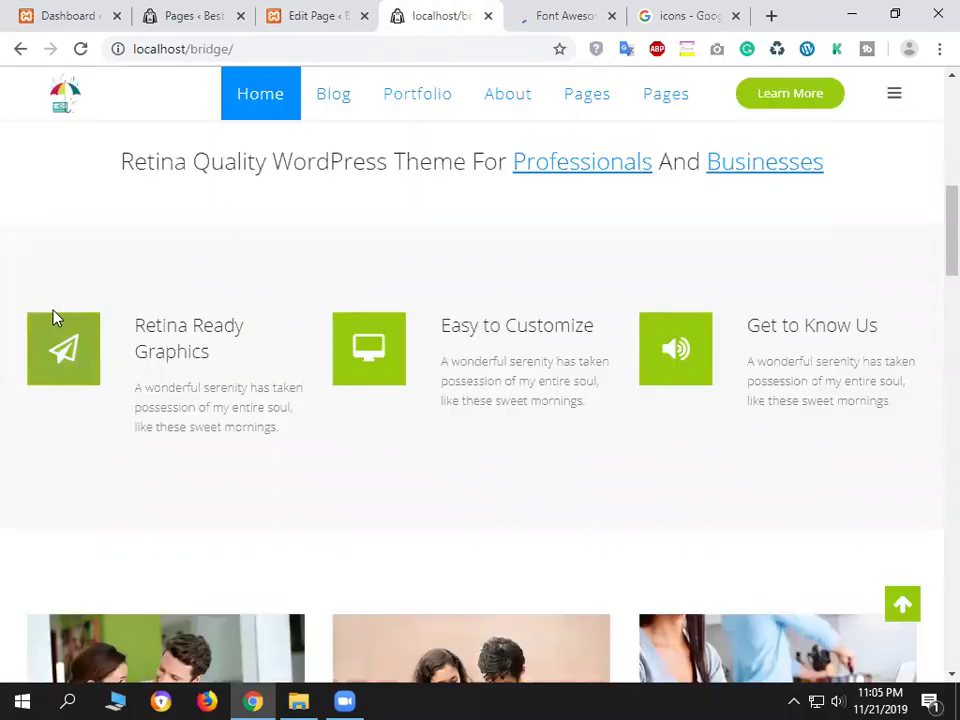
key(ctrl+shift+Tab)
click(340, 368)
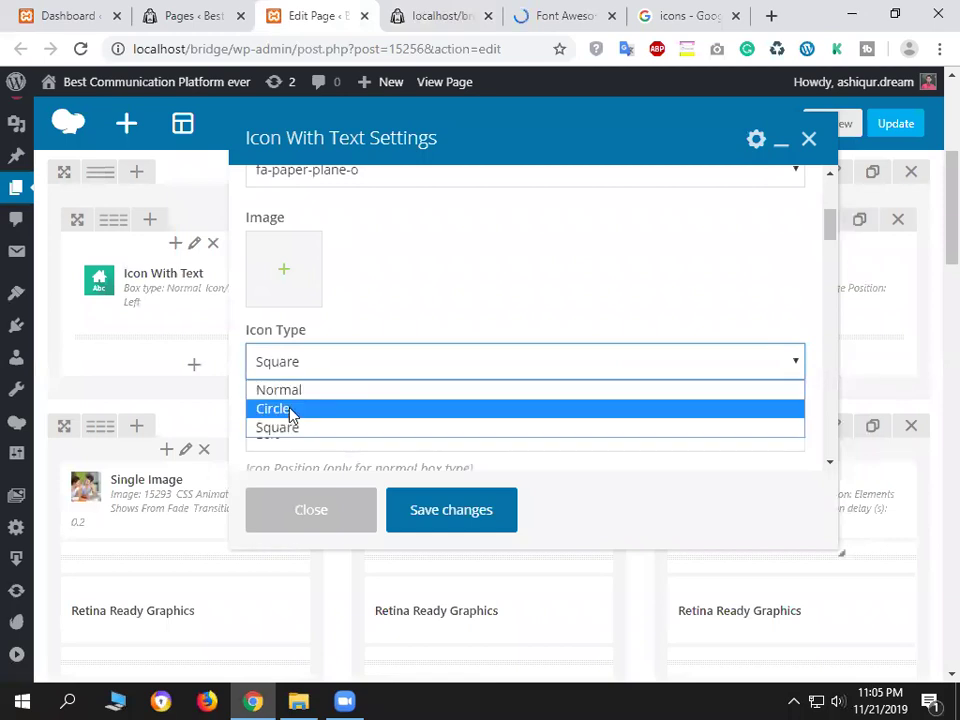
click(450, 15)
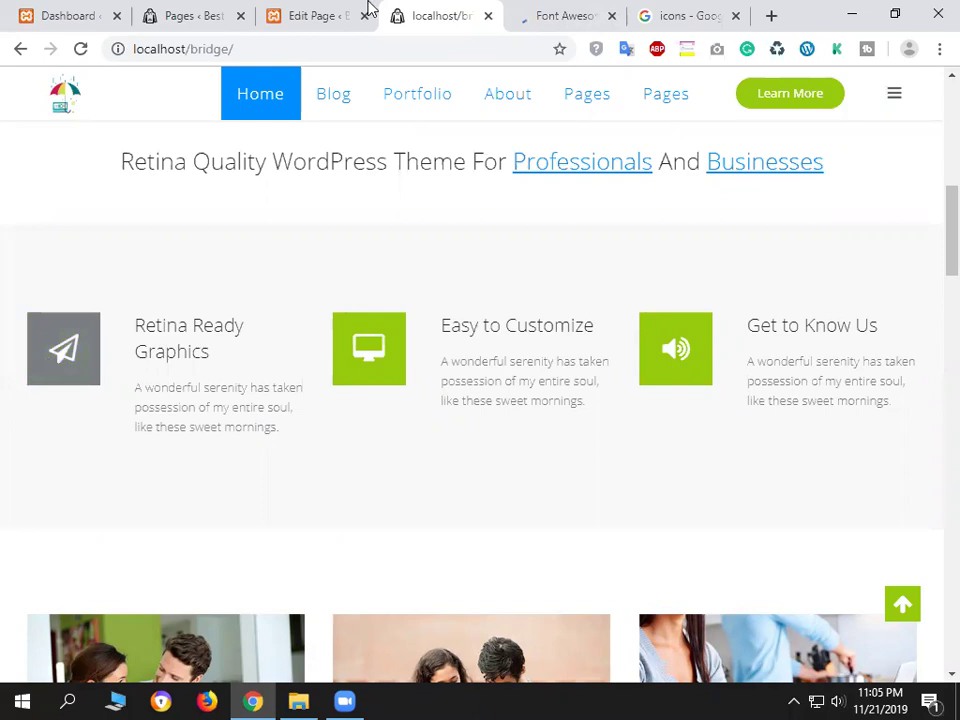
key(ctrl+shift+Tab)
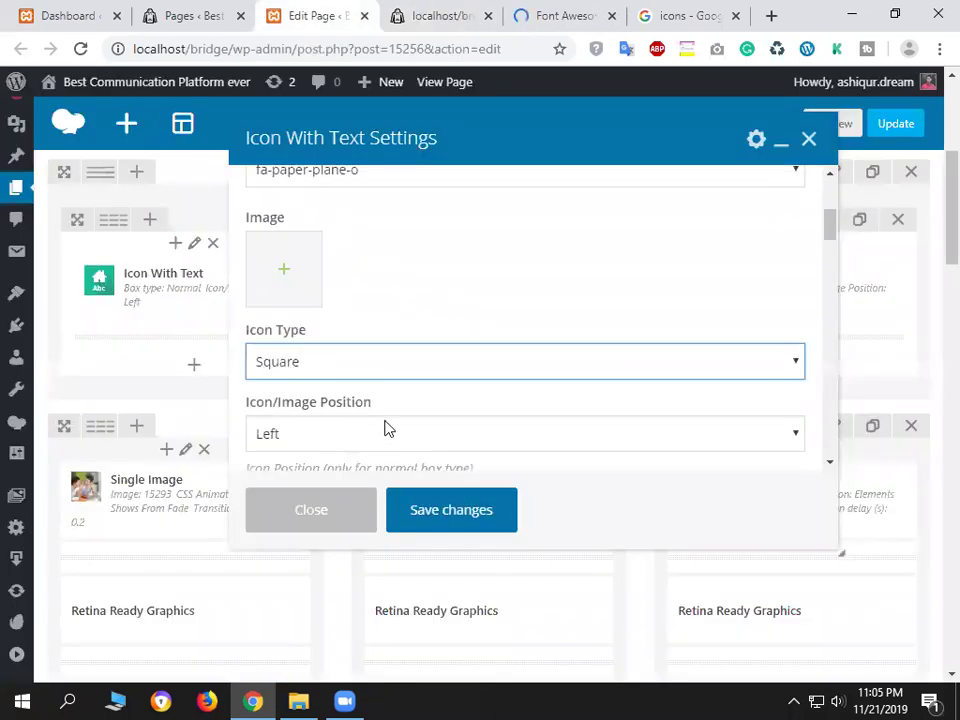
Show the Icon/Image Position options and compare them with the icon placement in the home page's icon boxes.
scroll(388, 428, down, 1)
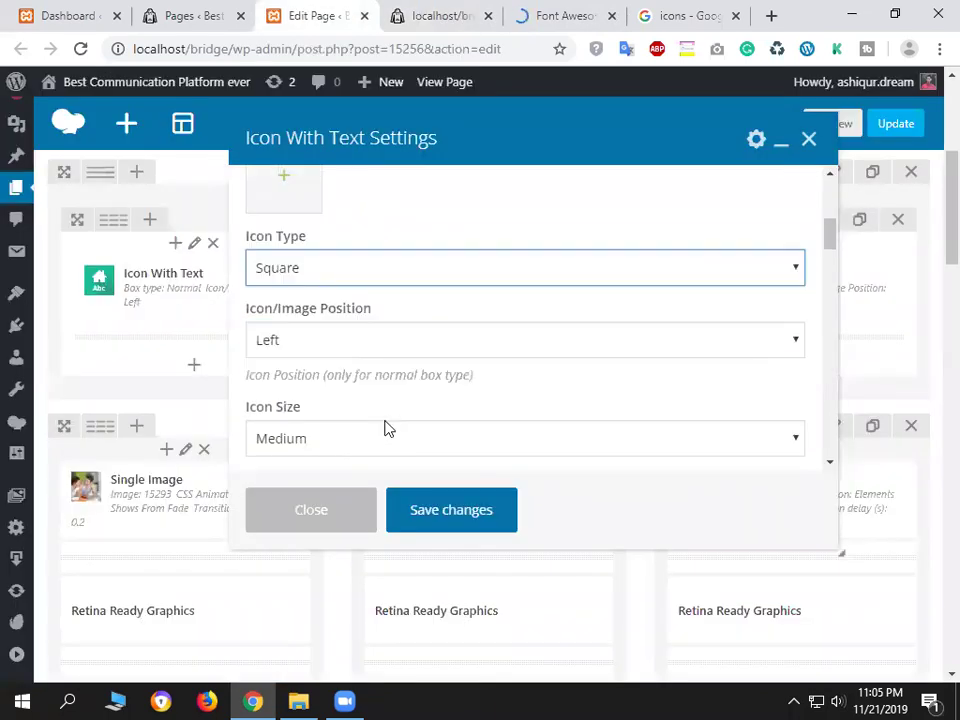
click(362, 341)
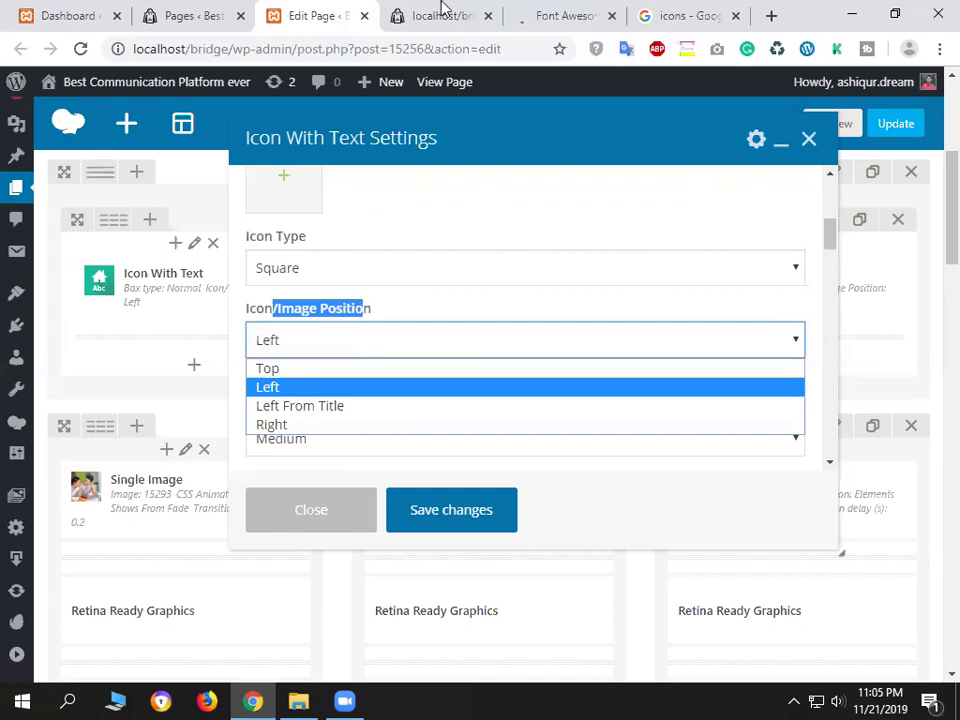
key(ctrl+Tab)
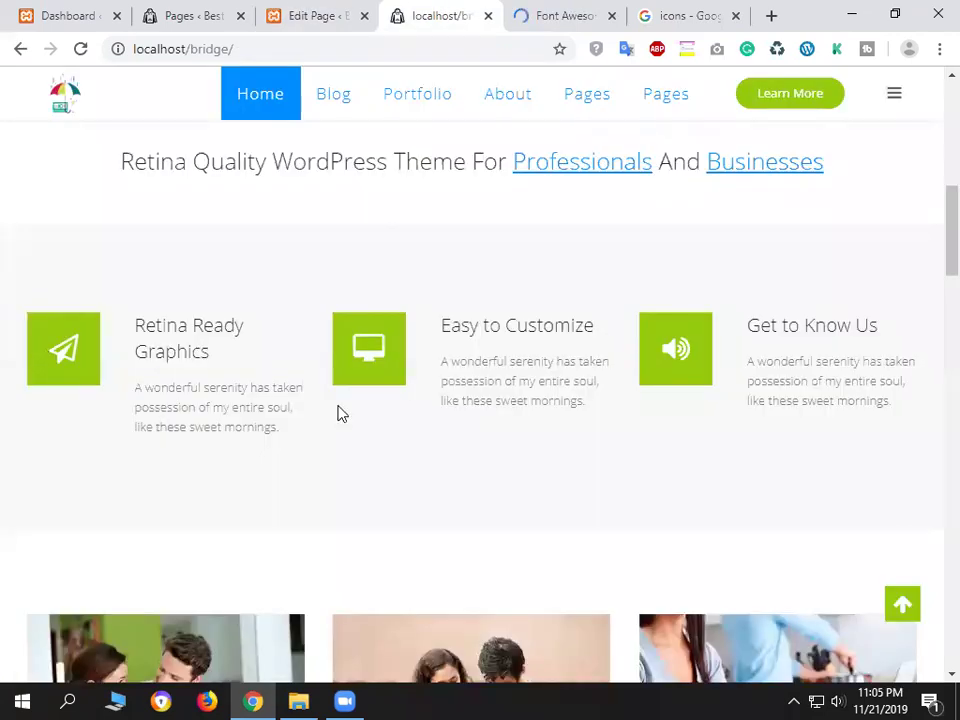
key(ctrl+shift+Tab)
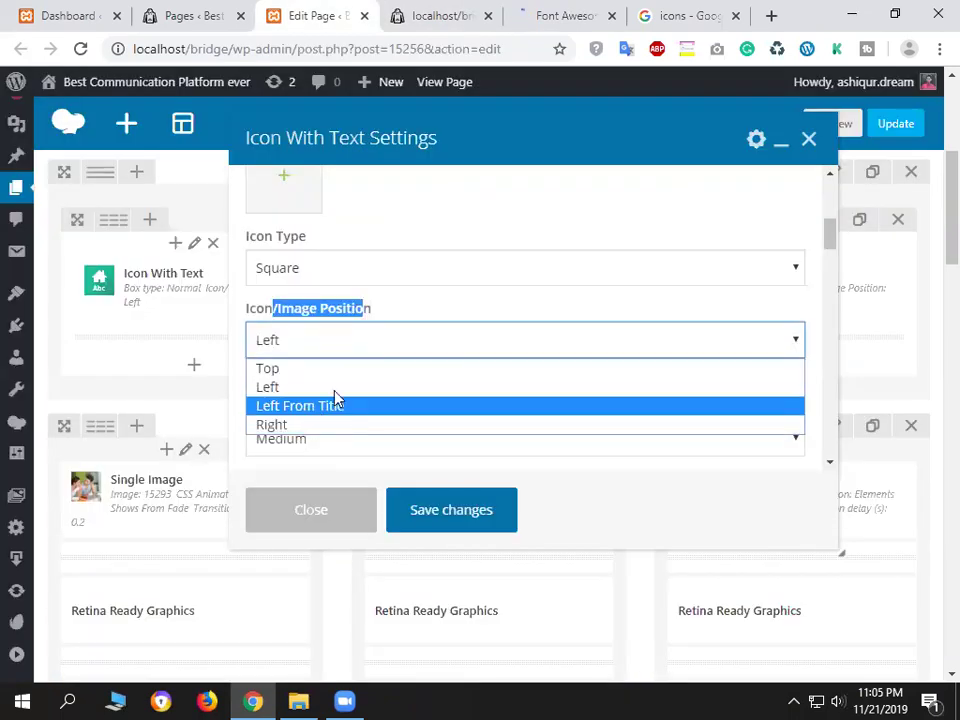
Try Left From Title as the Icon/Image Position and set it back to Left.
click(343, 406)
click(336, 341)
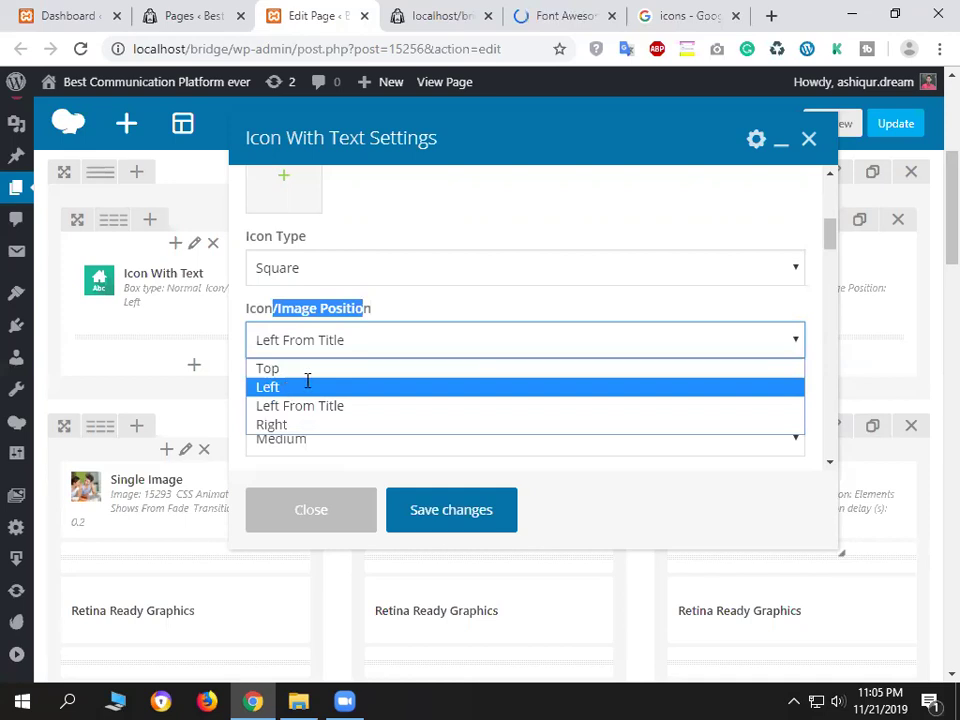
key(Return)
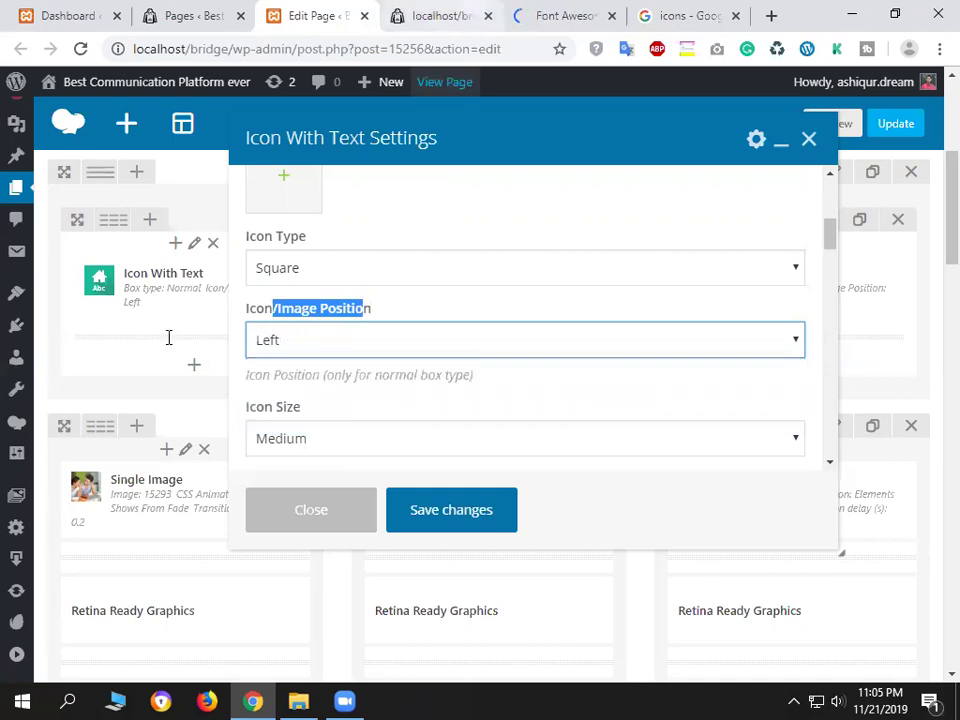
Highlight the Retina Ready Graphics title on the home page, and check the icon size settings in the editor before closing them unsaved.
key(ctrl+Tab)
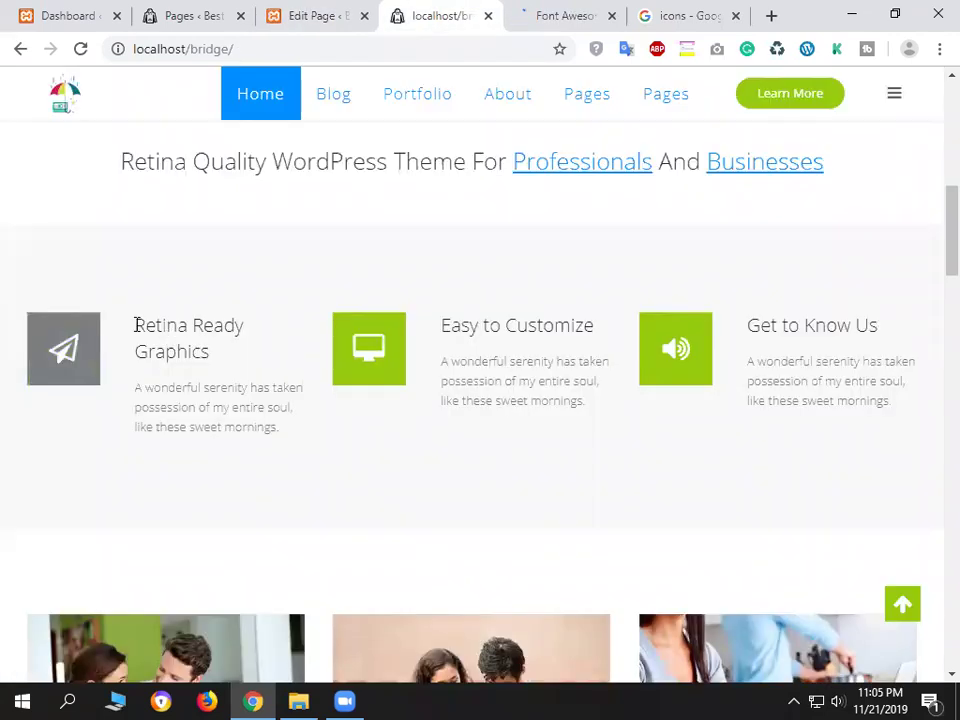
triple_click(223, 349)
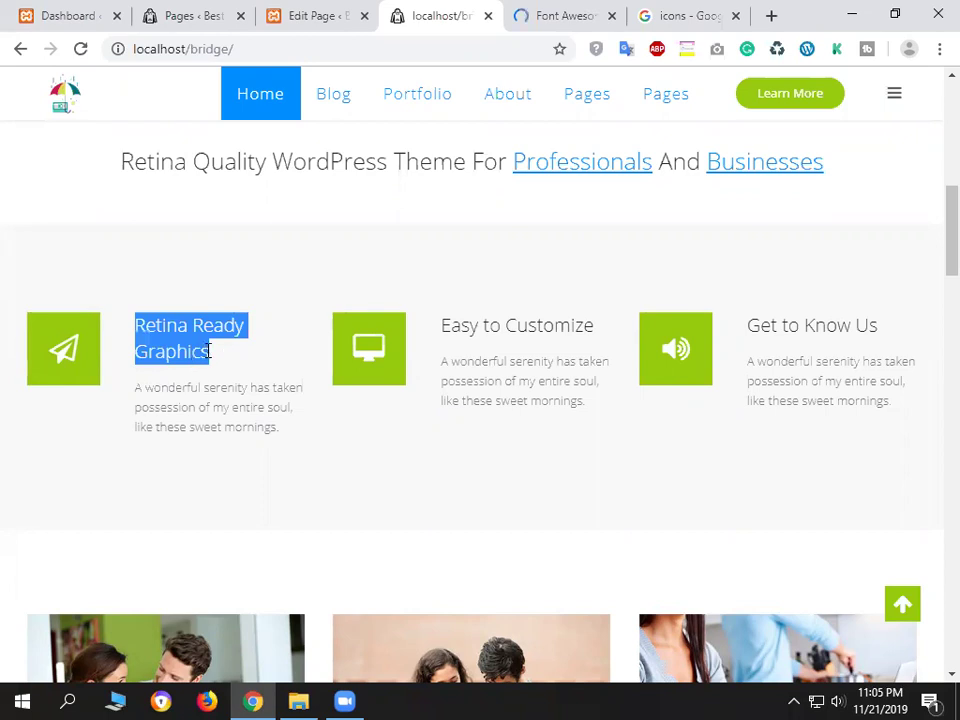
key(ctrl+shift+Tab)
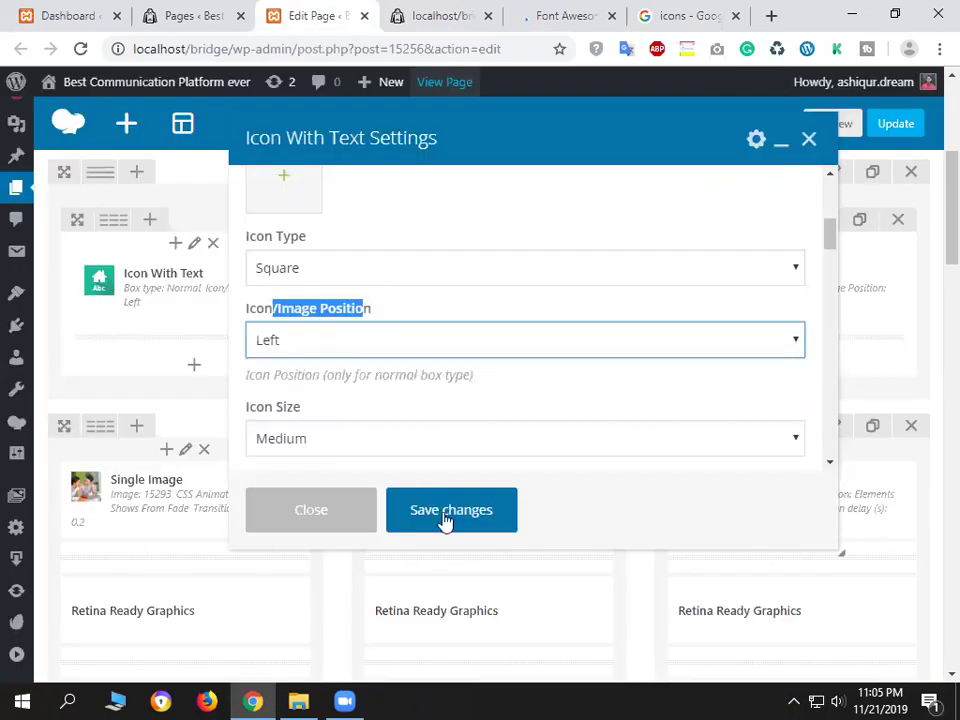
scroll(445, 518, down, 3)
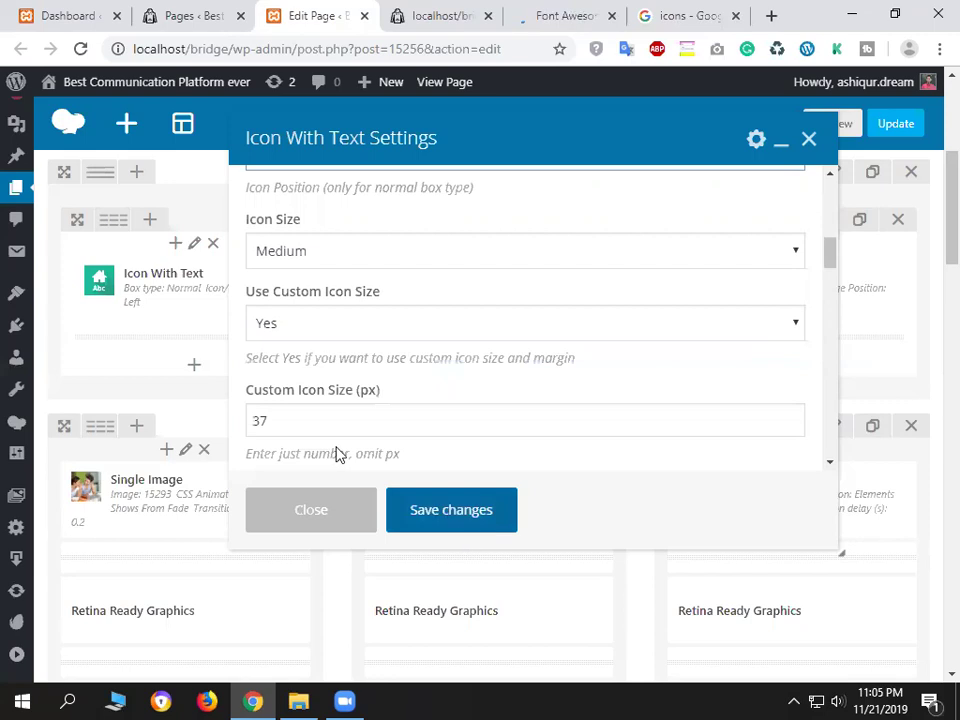
key(Escape)
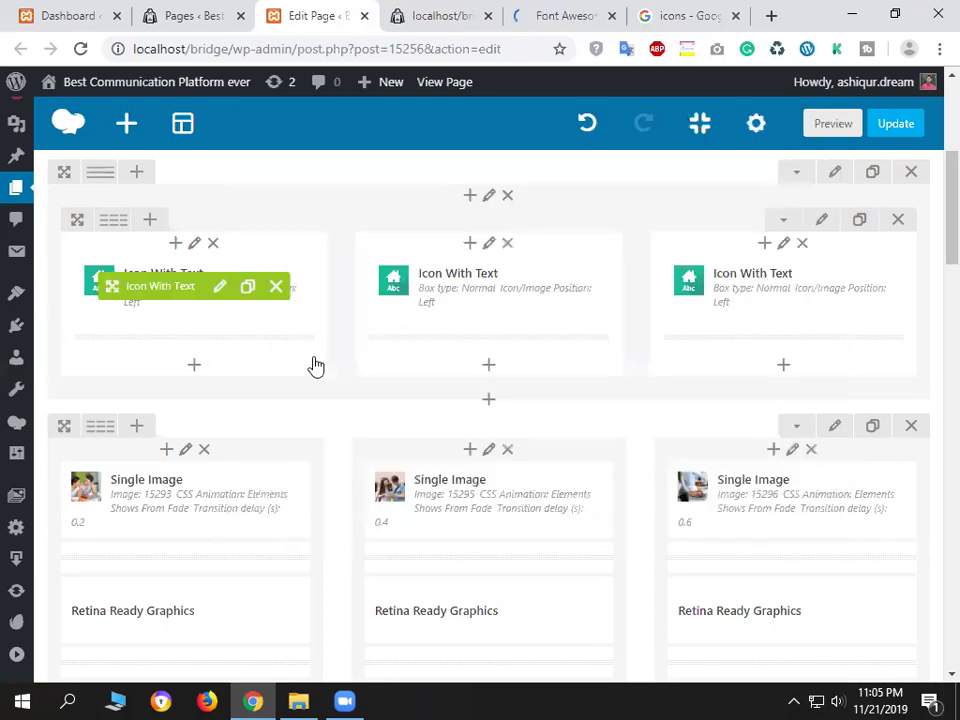